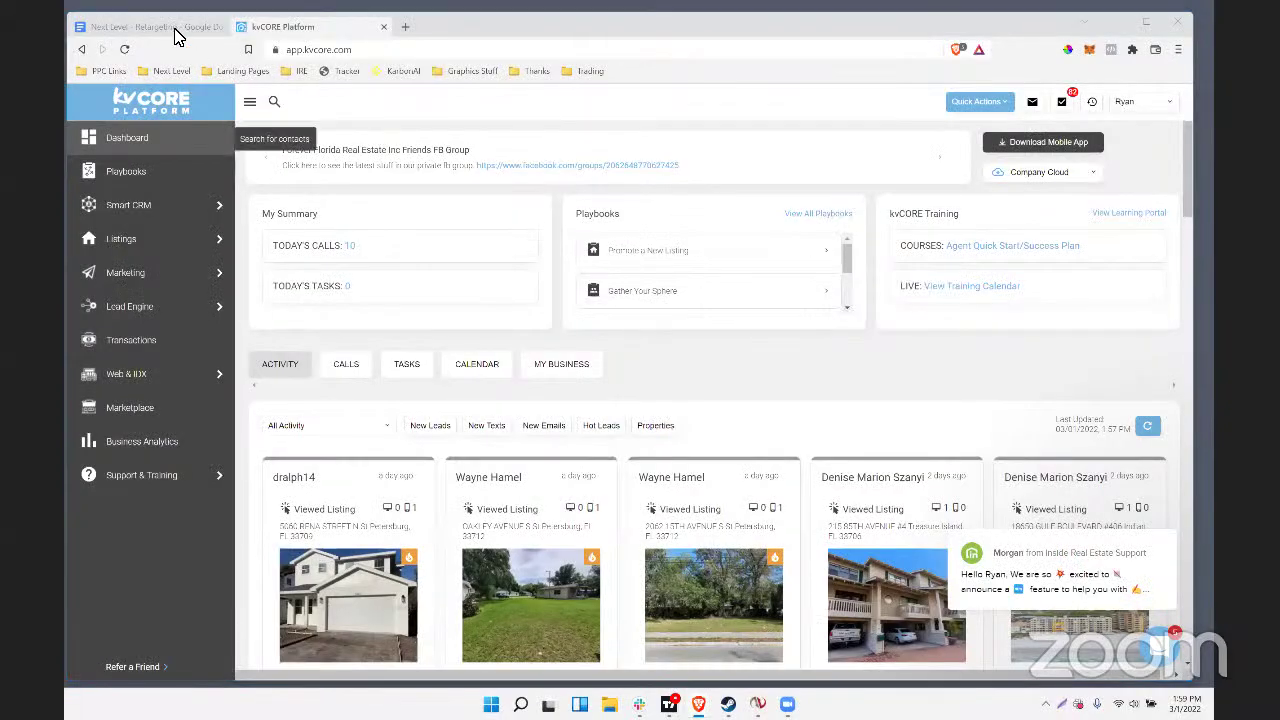
Switch to the Next Level - Retargeting document and review its weekly agenda
{"action": "left_click", "coordinate": [171, 30]}
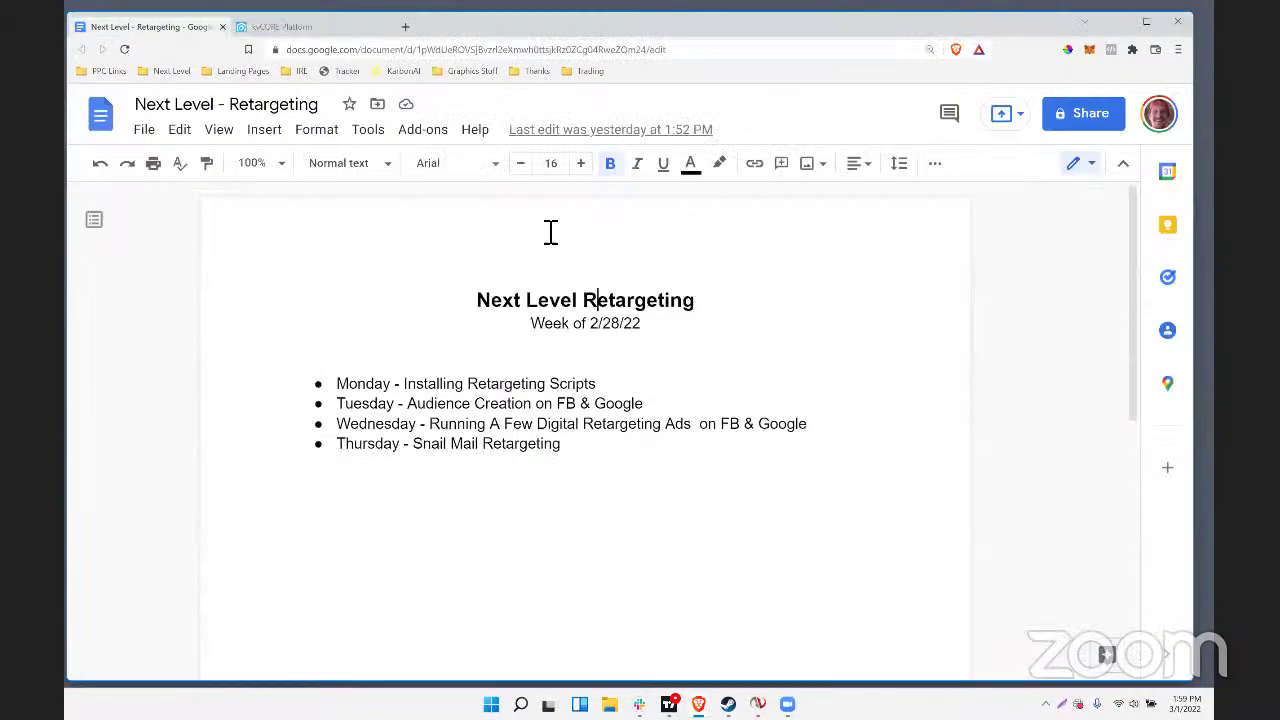
{"action": "left_click", "coordinate": [494, 410]}
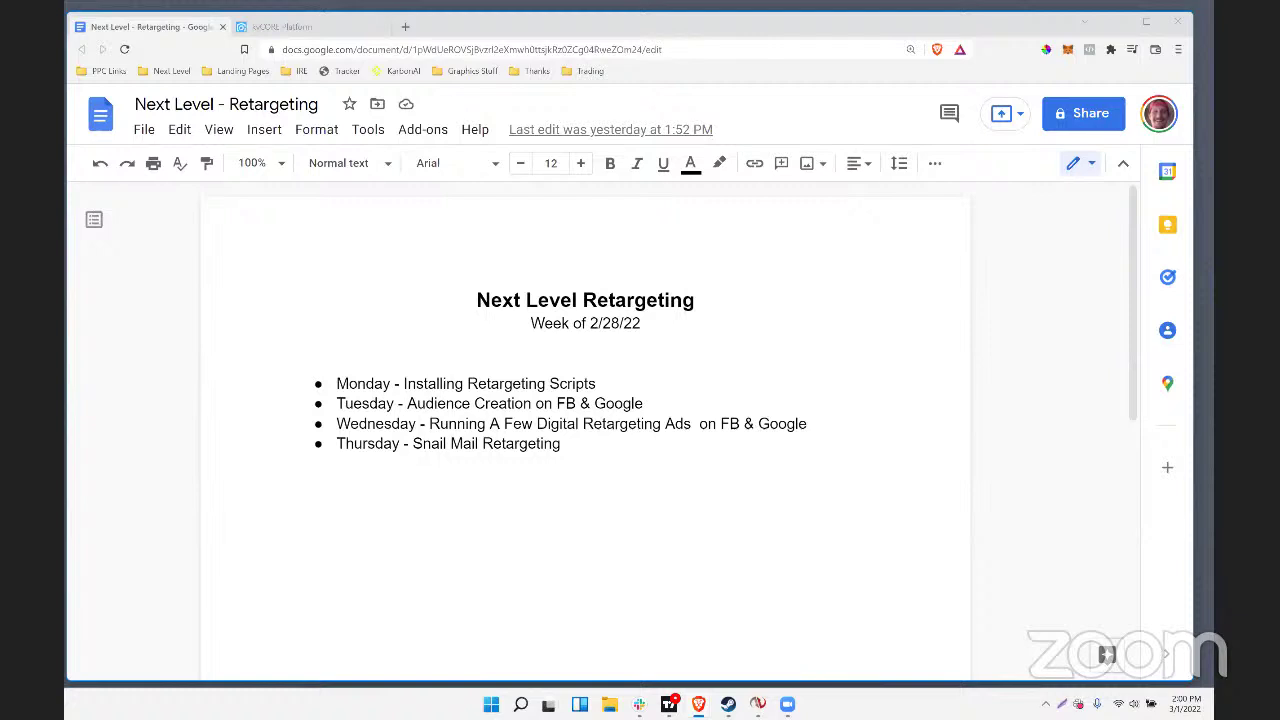
Open the live training calendar from the kvCORE dashboard and expand the Eastern time zone events
{"action": "left_click", "coordinate": [280, 26]}
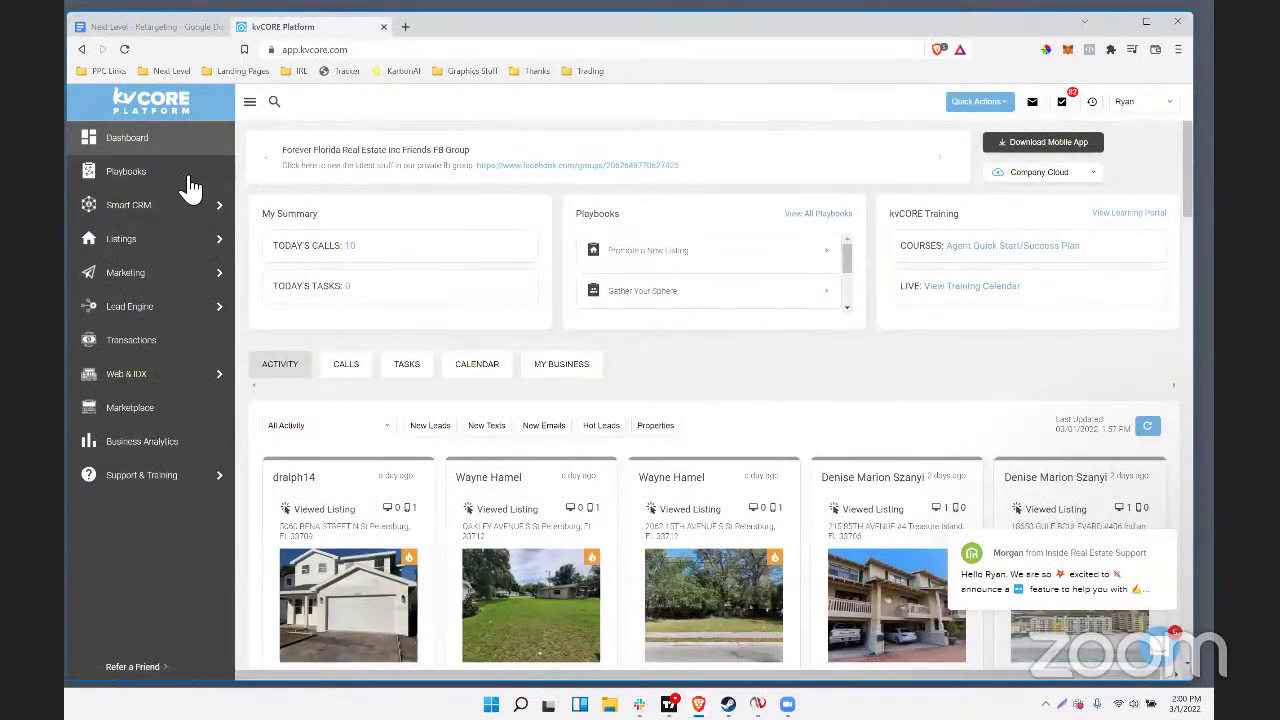
{"action": "left_click_drag", "start_coordinate": [1051, 297], "coordinate": [903, 297]}
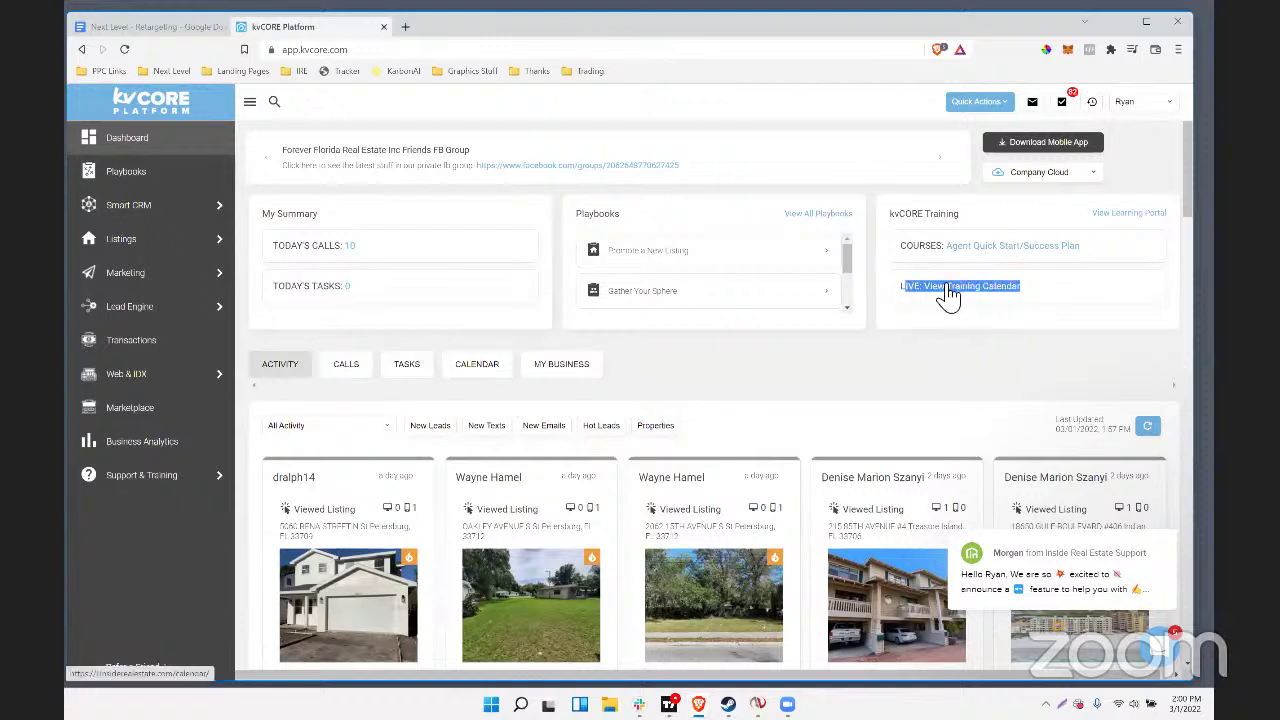
{"action": "left_click", "coordinate": [946, 291]}
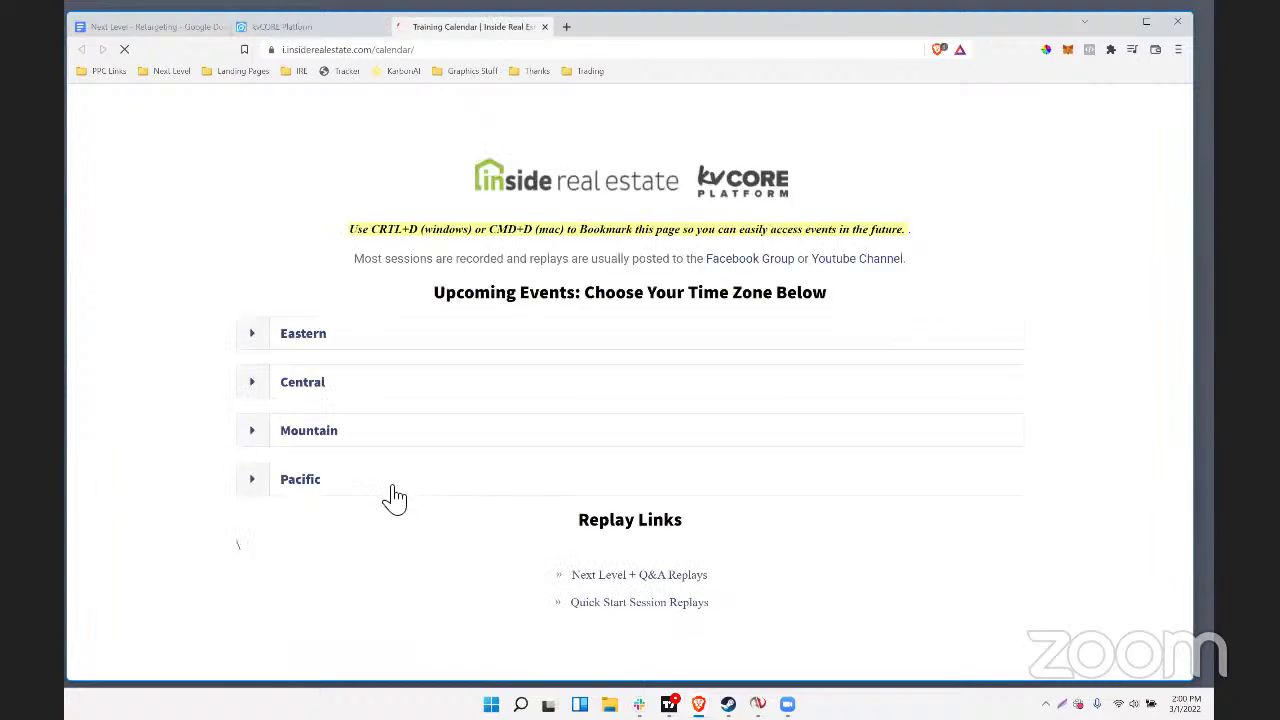
{"action": "left_click", "coordinate": [249, 336]}
Examine the scheduled training sessions in the Eastern time zone agenda
{"action": "scroll", "coordinate": [566, 457], "scroll_direction": "down", "scroll_amount": 3}
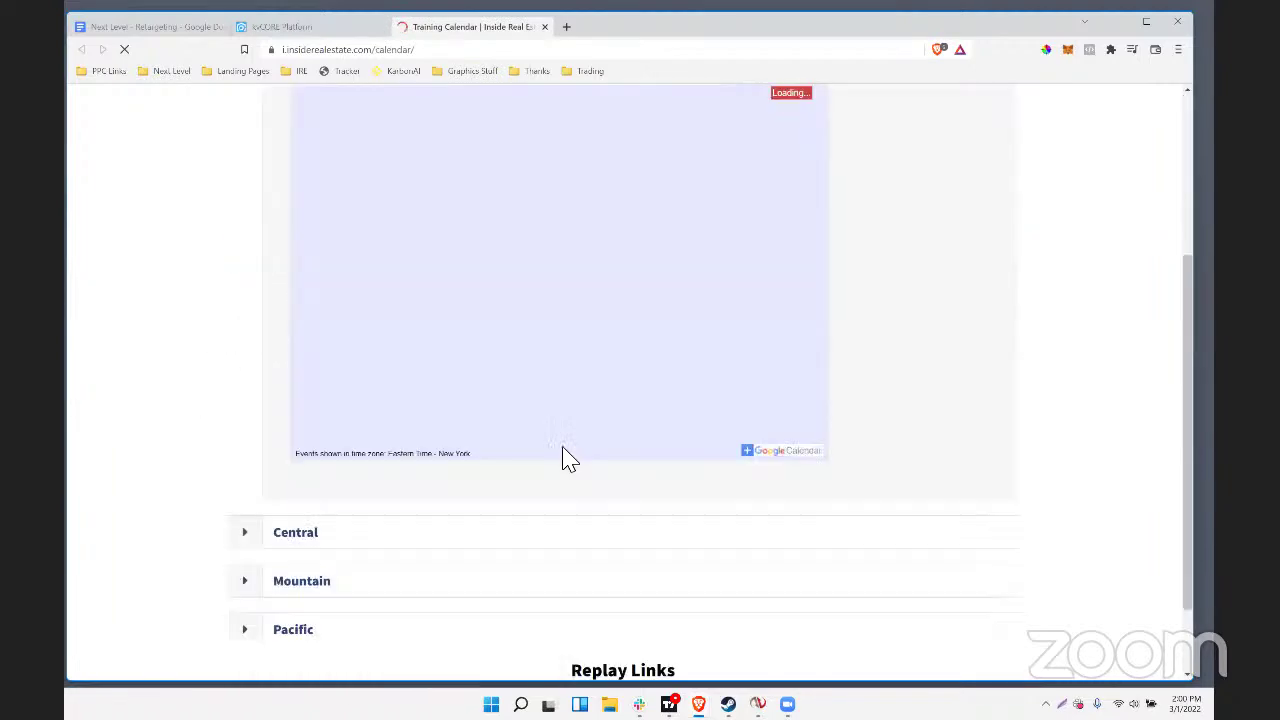
{"action": "scroll", "coordinate": [566, 457], "scroll_direction": "up", "scroll_amount": 3}
{"action": "scroll", "coordinate": [551, 457], "scroll_direction": "down", "scroll_amount": 1}
{"action": "scroll", "coordinate": [455, 455], "scroll_direction": "up", "scroll_amount": 1}
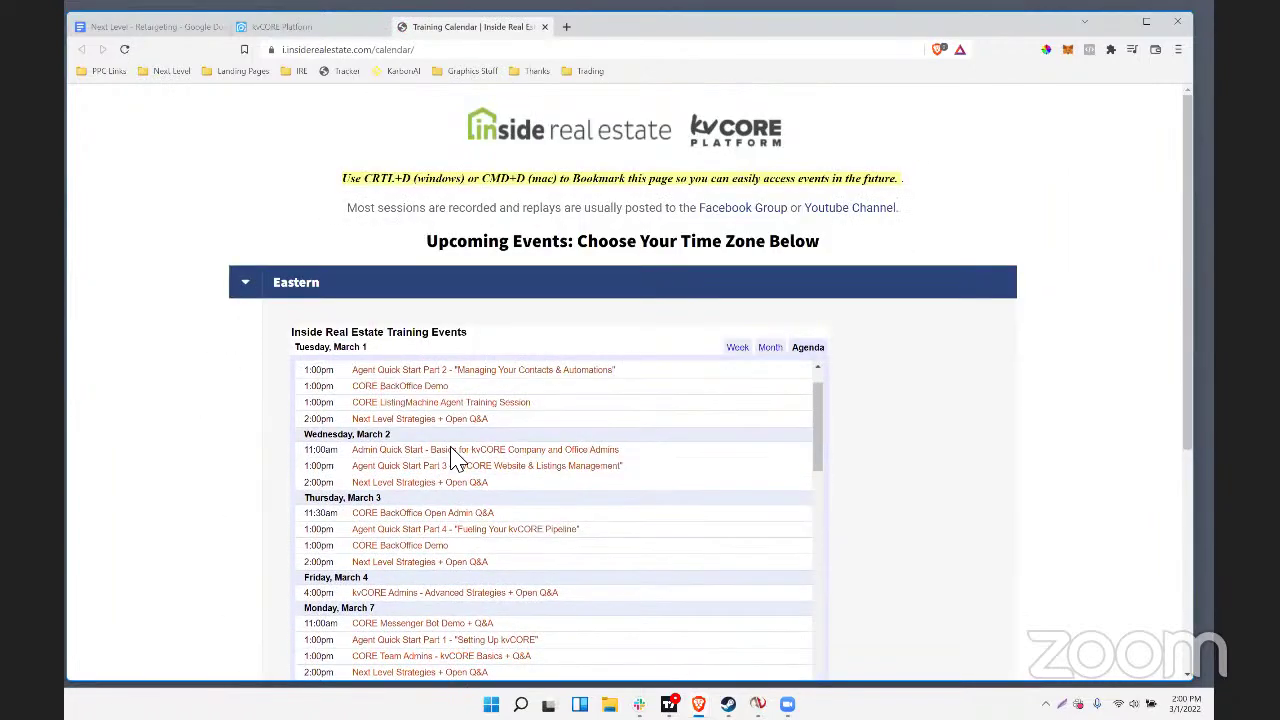
{"action": "scroll", "coordinate": [455, 455], "scroll_direction": "up", "scroll_amount": 1}
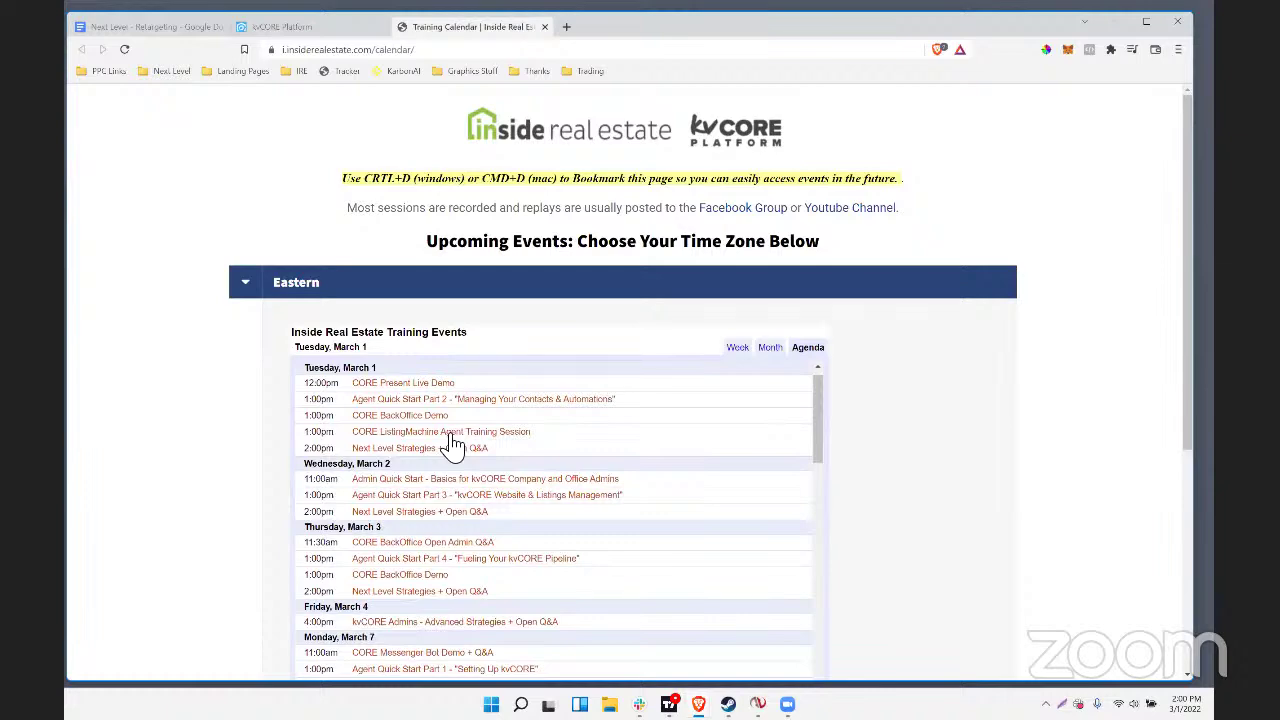
{"action": "scroll", "coordinate": [451, 440], "scroll_direction": "down", "scroll_amount": 1}
{"action": "scroll", "coordinate": [449, 443], "scroll_direction": "up", "scroll_amount": 1}
{"action": "scroll", "coordinate": [446, 506], "scroll_direction": "down", "scroll_amount": 2}
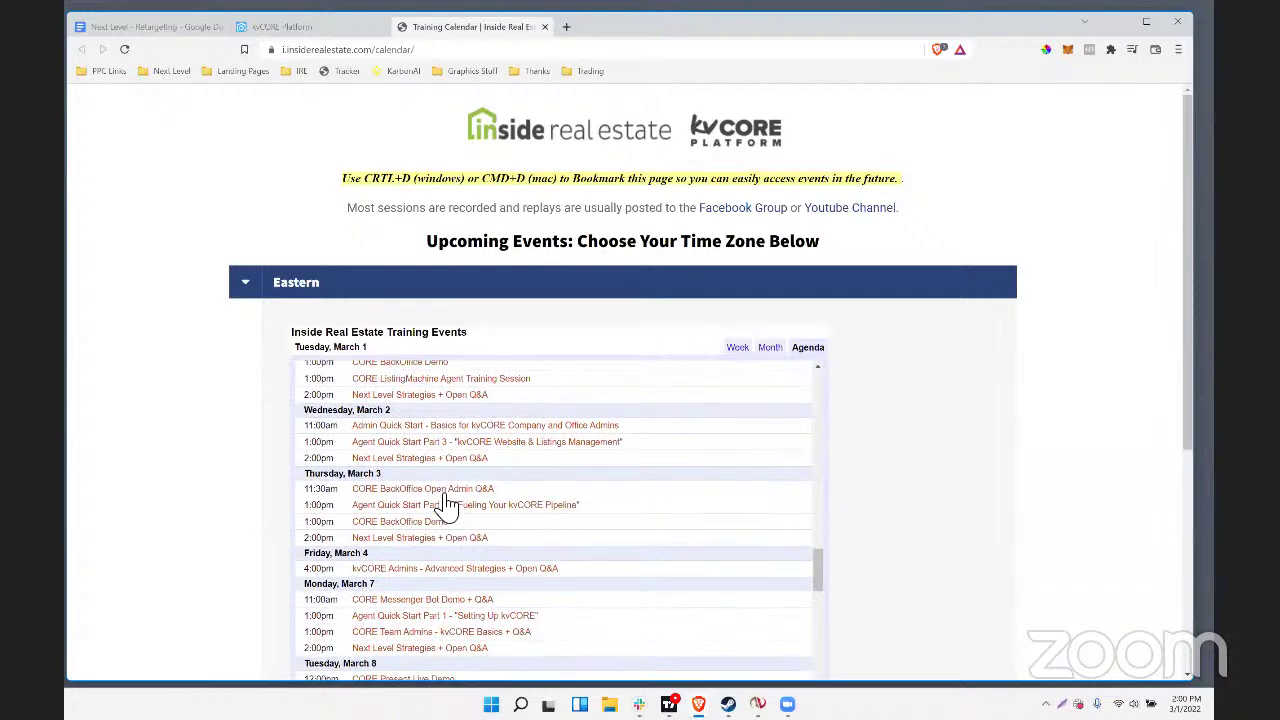
{"action": "scroll", "coordinate": [446, 505], "scroll_direction": "down", "scroll_amount": 2}
{"action": "scroll", "coordinate": [446, 505], "scroll_direction": "up", "scroll_amount": 4}
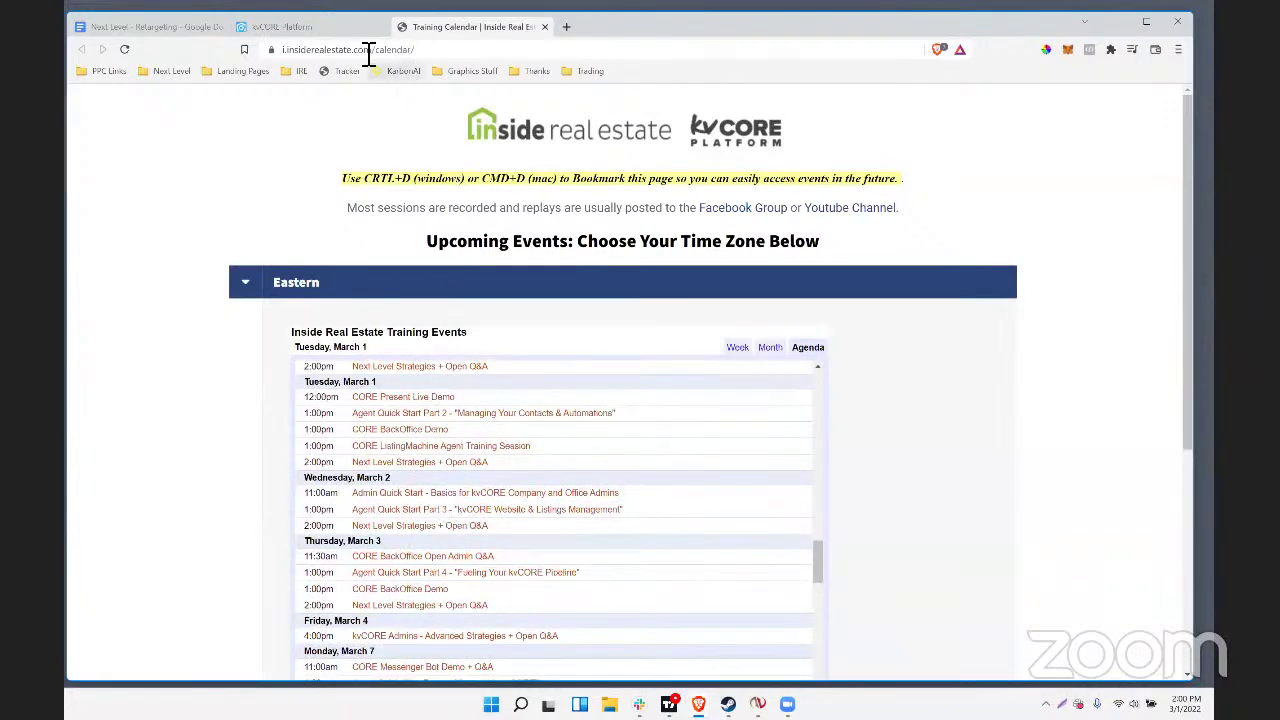
Return to the Next Level - Retargeting document and highlight the Tuesday audience creation and Monday script installation topics
{"action": "left_click", "coordinate": [321, 30]}
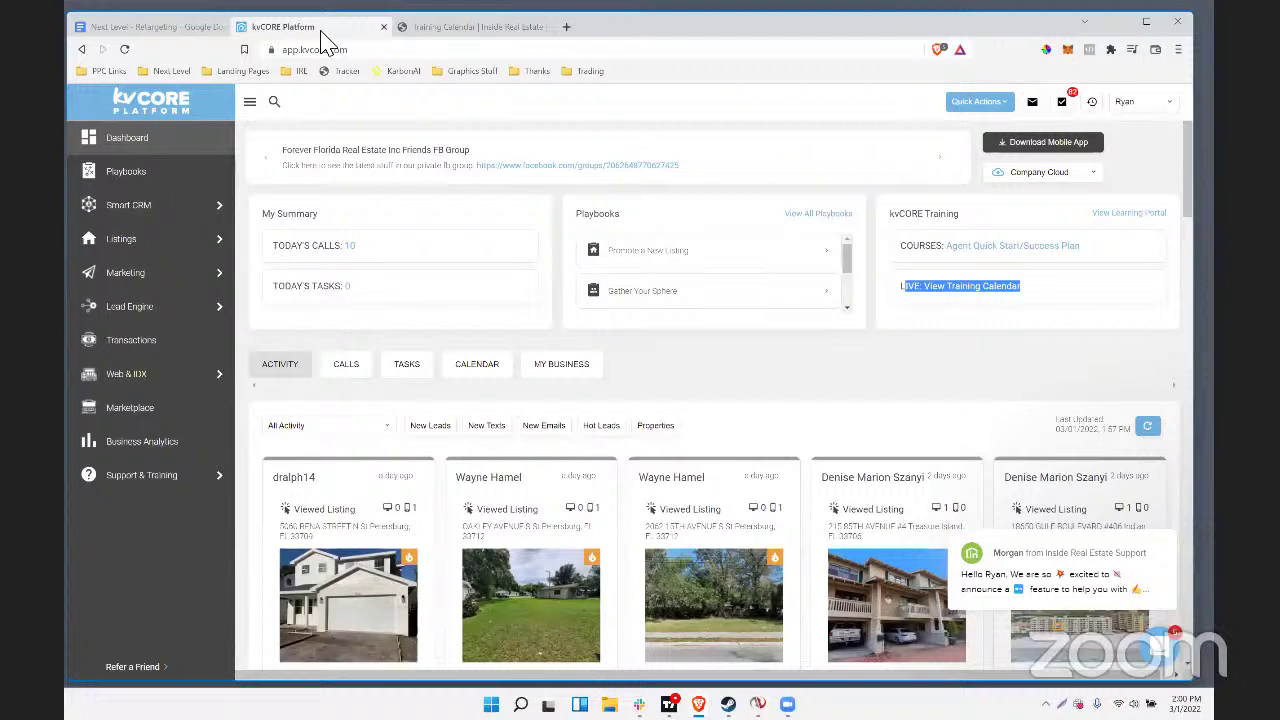
{"action": "left_click", "coordinate": [100, 26]}
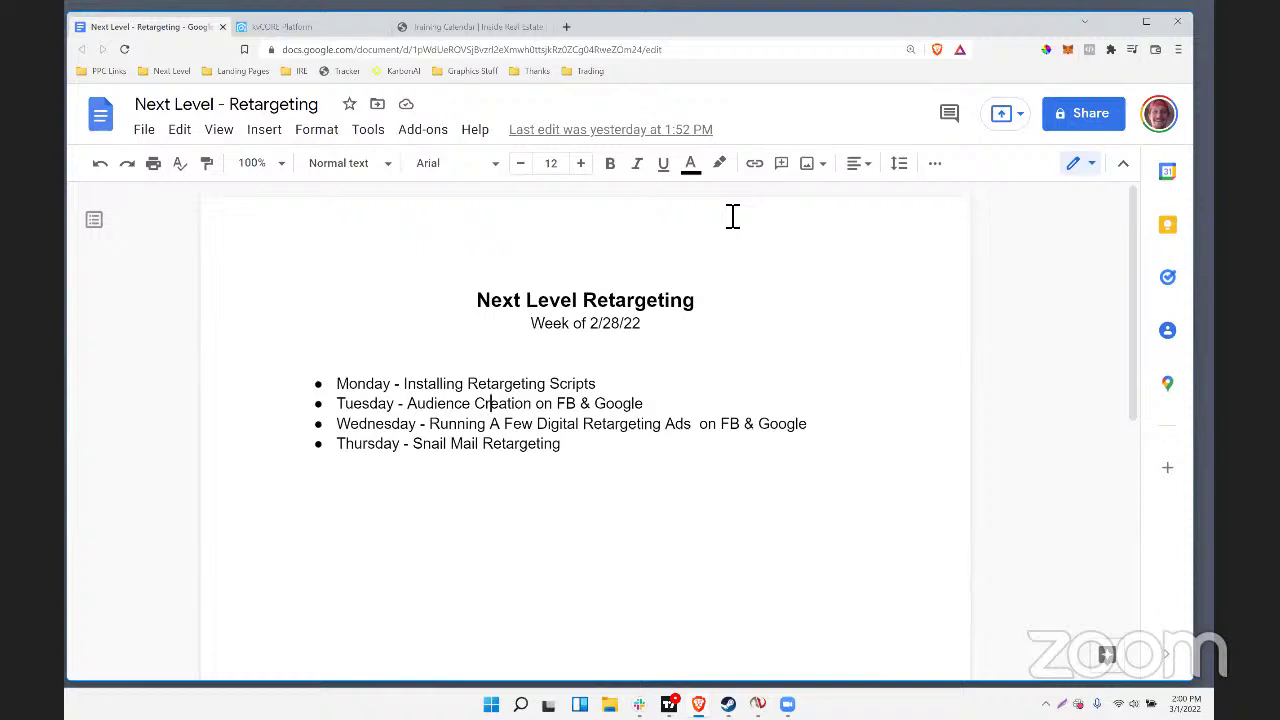
{"action": "left_click", "coordinate": [405, 404]}
{"action": "left_click_drag", "start_coordinate": [465, 410], "coordinate": [648, 406]}
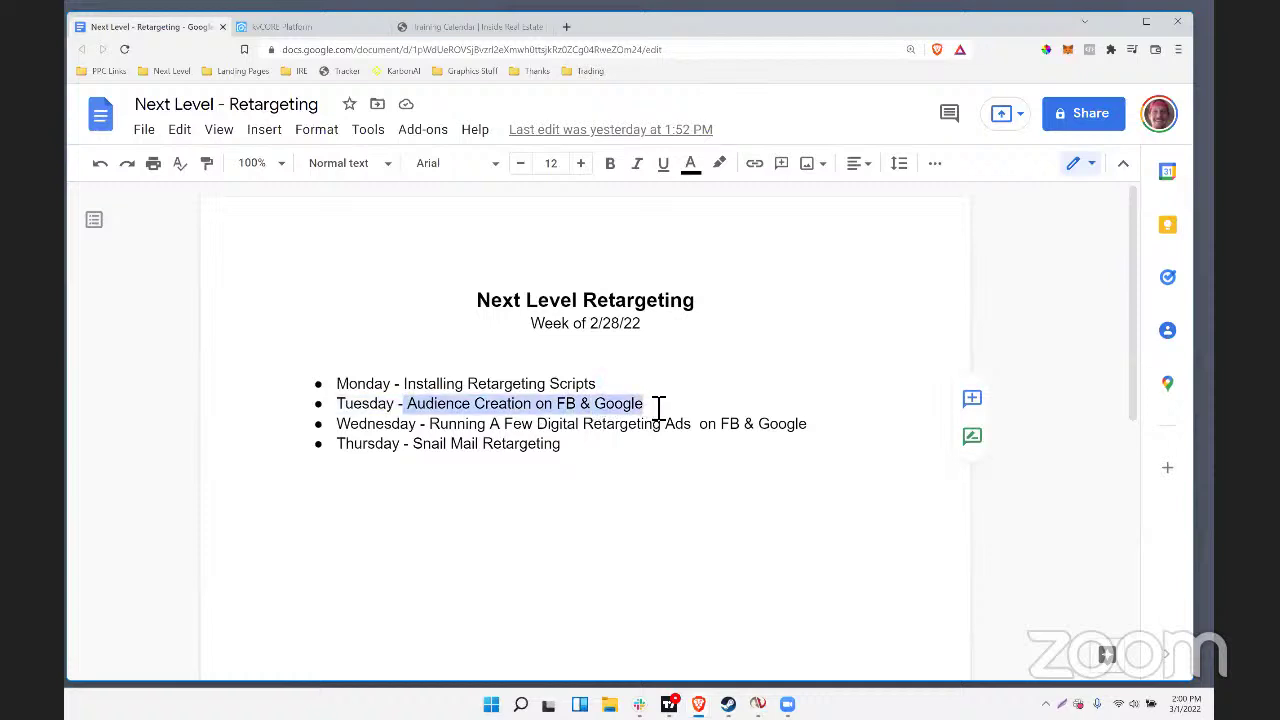
{"action": "left_click", "coordinate": [643, 472]}
{"action": "left_click_drag", "start_coordinate": [404, 384], "coordinate": [443, 384]}
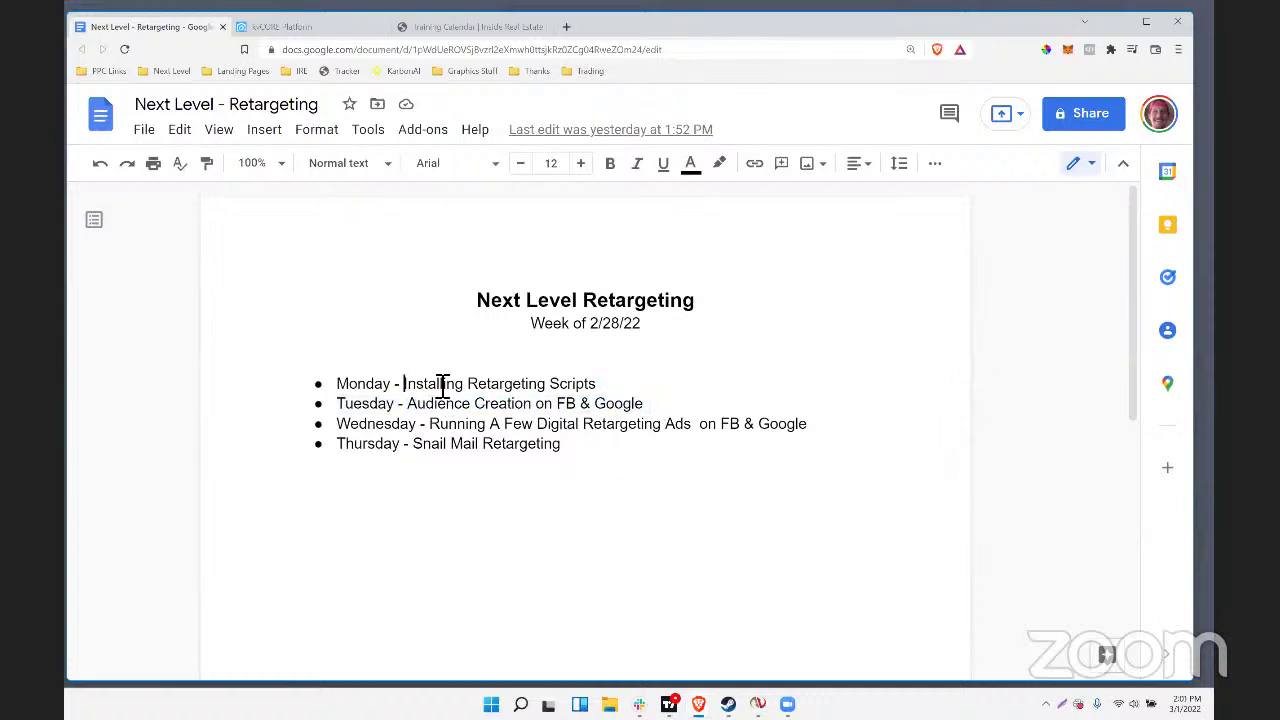
{"action": "left_click_drag", "start_coordinate": [527, 384], "coordinate": [614, 383]}
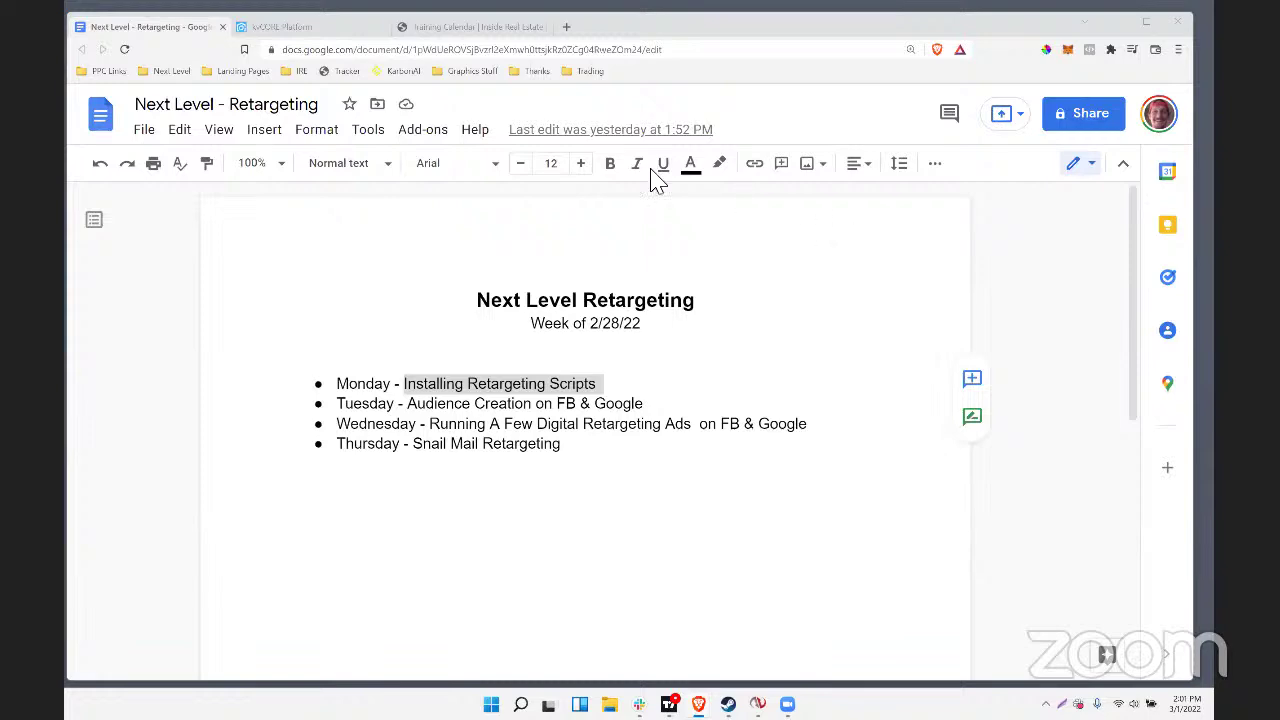
Open Facebook Ads Manager in a new browser tab
{"action": "left_click", "coordinate": [566, 27]}
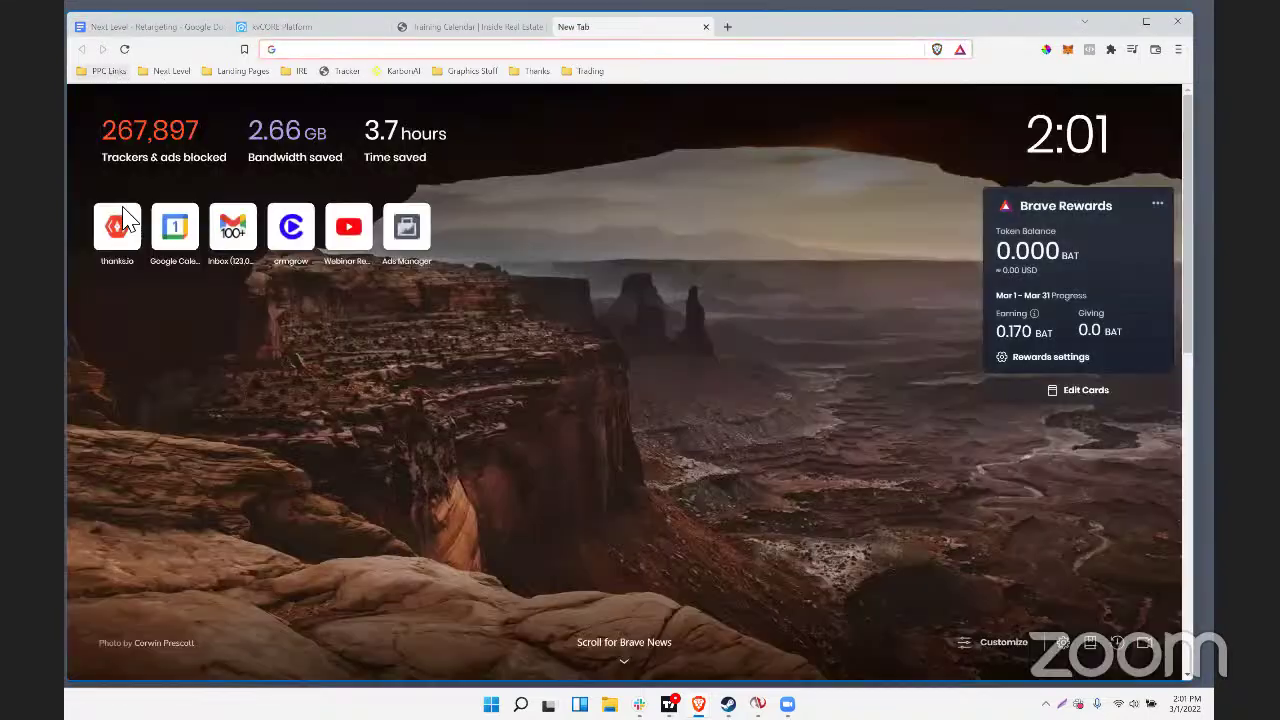
{"action": "left_click", "coordinate": [108, 70]}
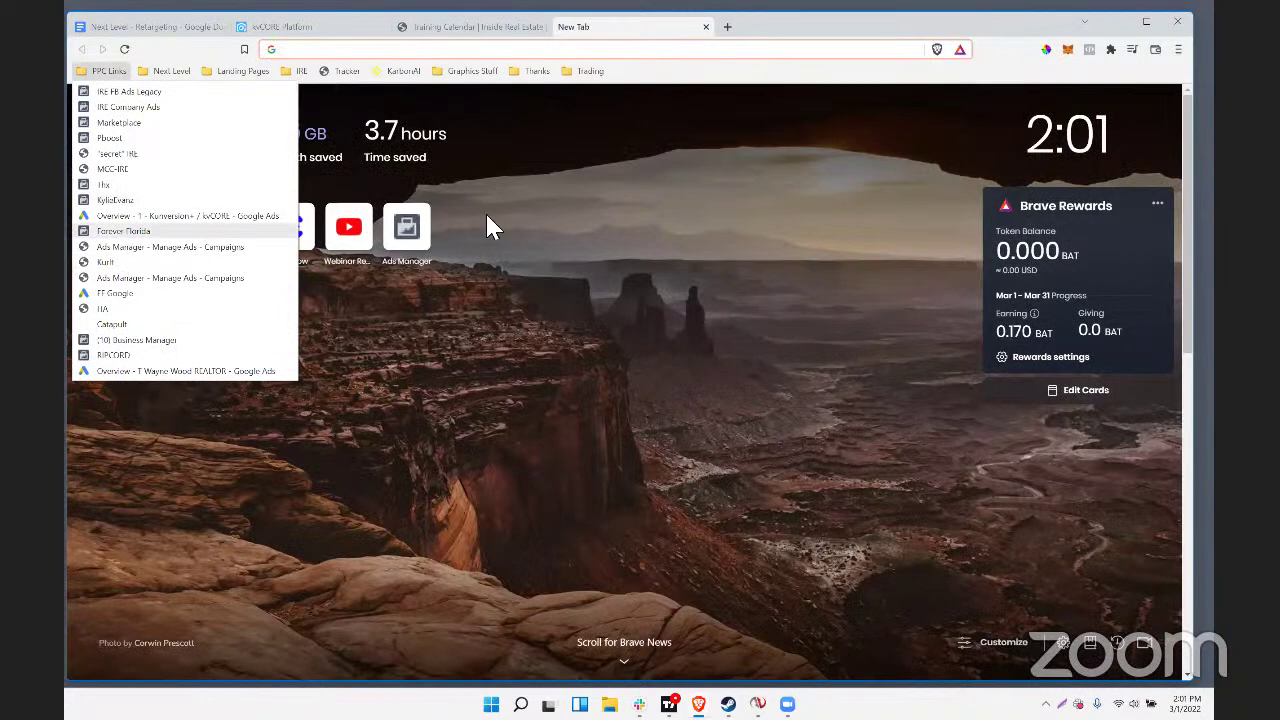
{"action": "left_click", "coordinate": [418, 228]}
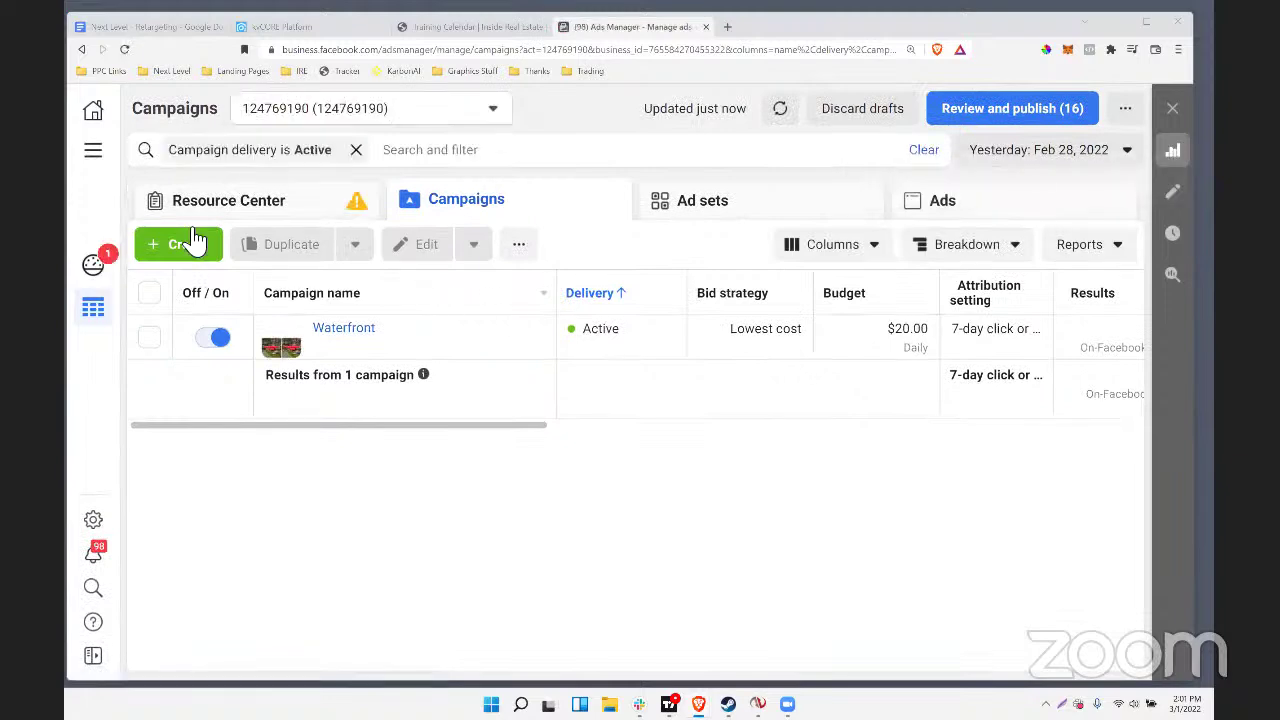
Look through the business, advertising and reporting entries among all the Ads Manager tools
{"action": "left_click", "coordinate": [93, 150]}
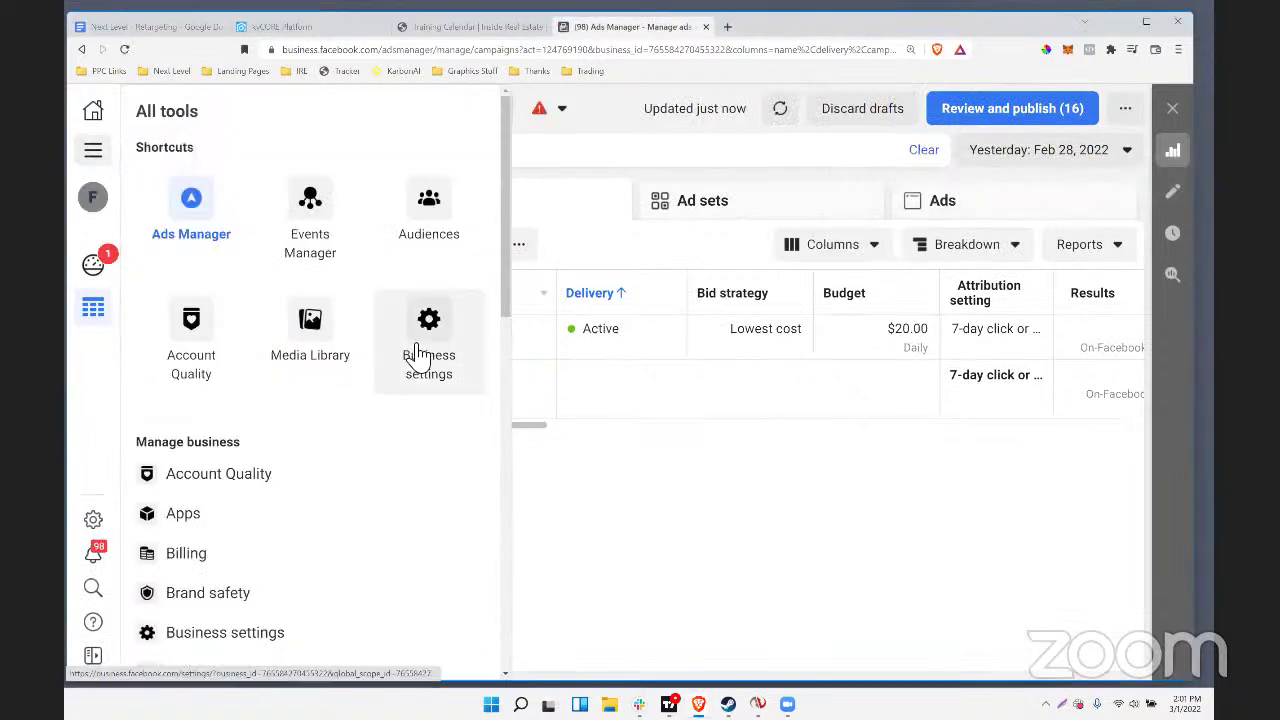
{"action": "scroll", "coordinate": [394, 420], "scroll_direction": "down", "scroll_amount": 7}
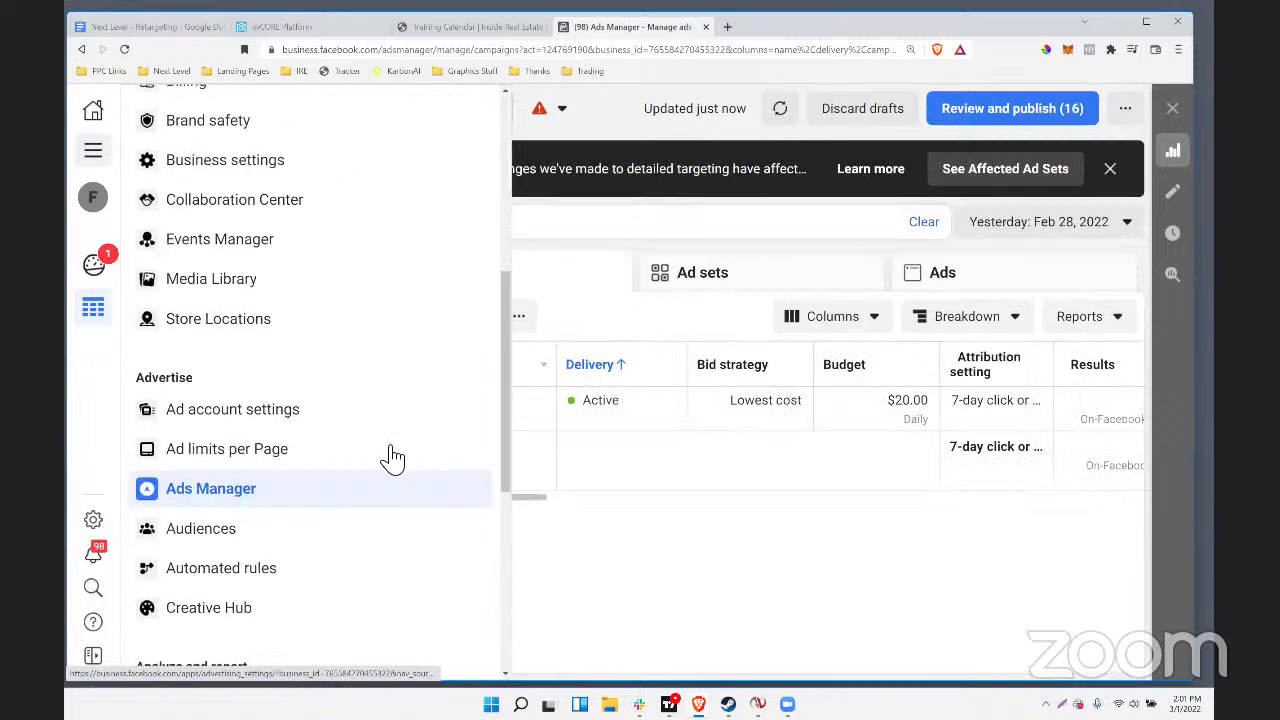
{"action": "scroll", "coordinate": [392, 458], "scroll_direction": "up", "scroll_amount": 5}
{"action": "scroll", "coordinate": [384, 472], "scroll_direction": "down", "scroll_amount": 5}
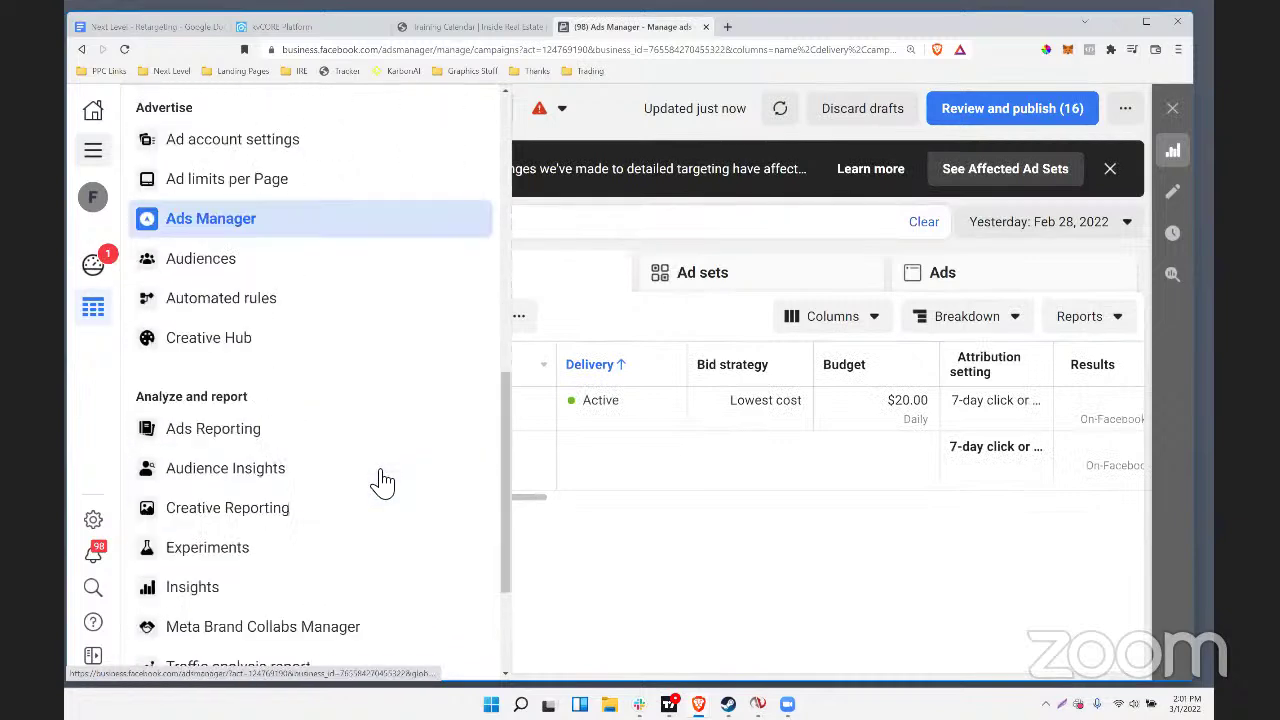
{"action": "scroll", "coordinate": [382, 480], "scroll_direction": "up", "scroll_amount": 8}
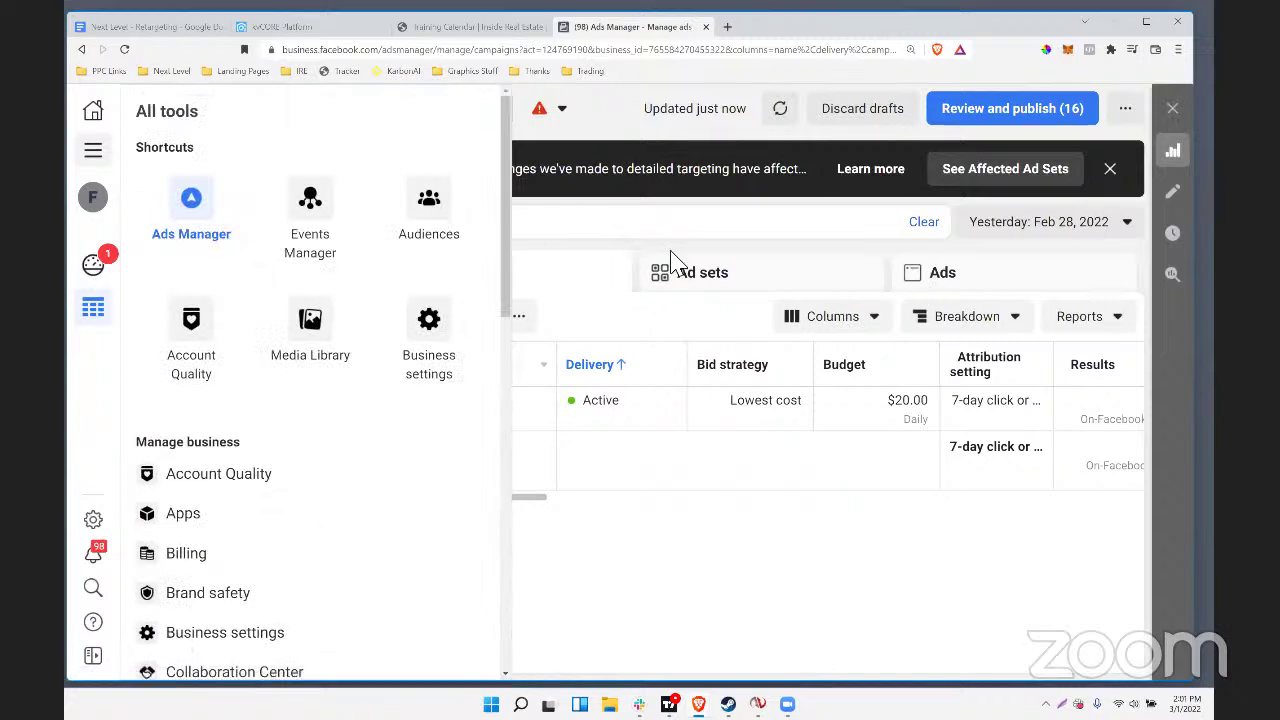
{"action": "left_click", "coordinate": [92, 150]}
{"action": "left_click", "coordinate": [92, 150]}
{"action": "left_click", "coordinate": [92, 150]}
{"action": "left_click", "coordinate": [92, 150]}
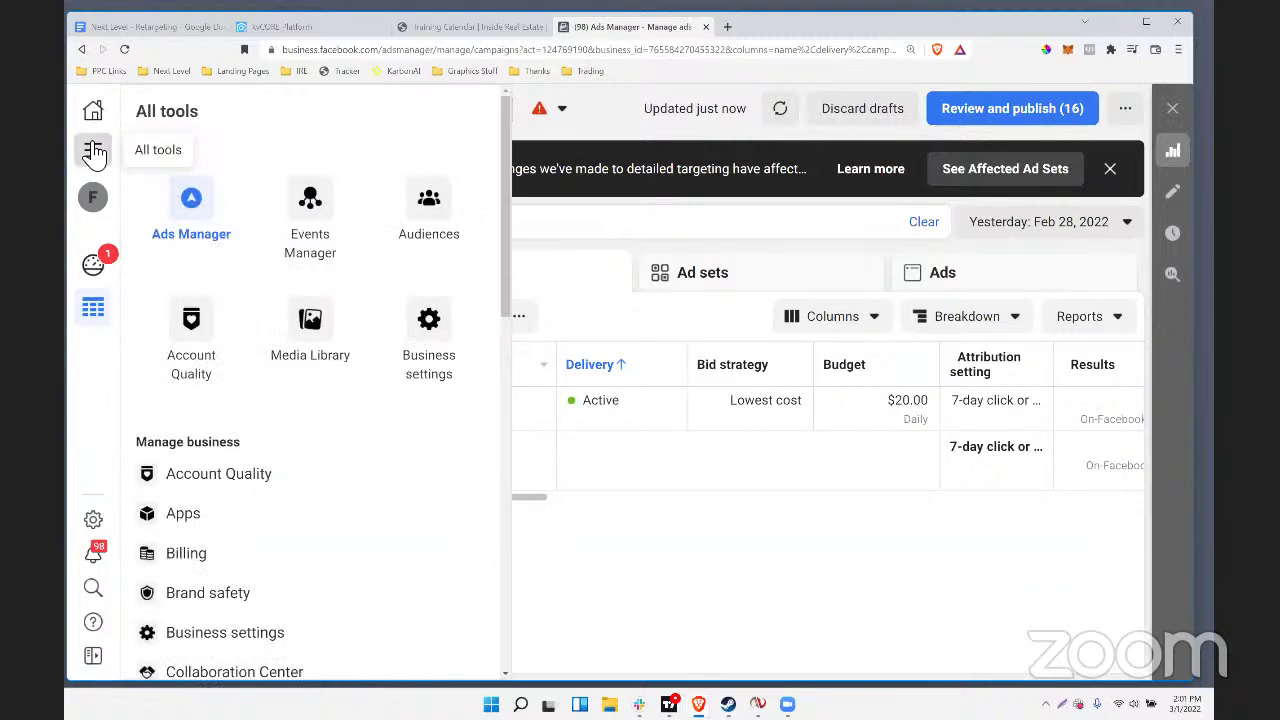
{"action": "left_click", "coordinate": [92, 150]}
{"action": "left_click", "coordinate": [92, 150]}
{"action": "left_click", "coordinate": [93, 152]}
{"action": "left_click", "coordinate": [93, 152]}
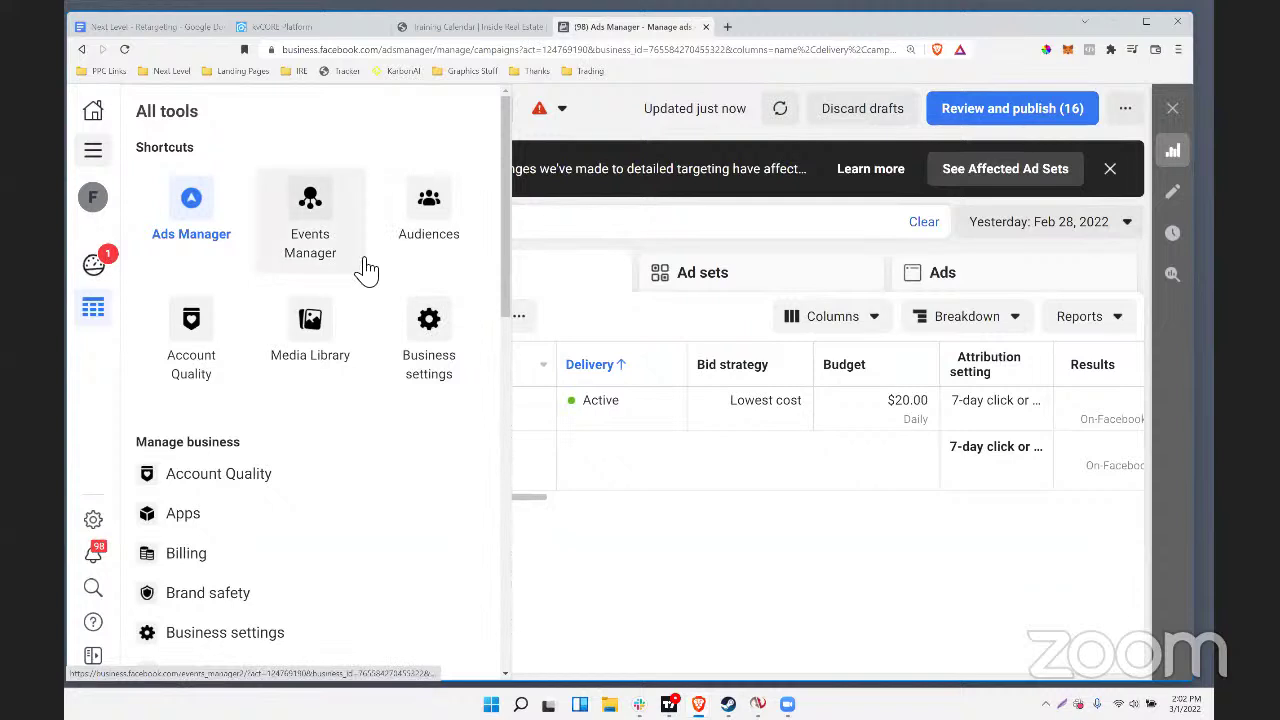
Look over the Advertise tools and open the Audiences page from the tool shortcuts
{"action": "scroll", "coordinate": [366, 295], "scroll_direction": "down", "scroll_amount": 5}
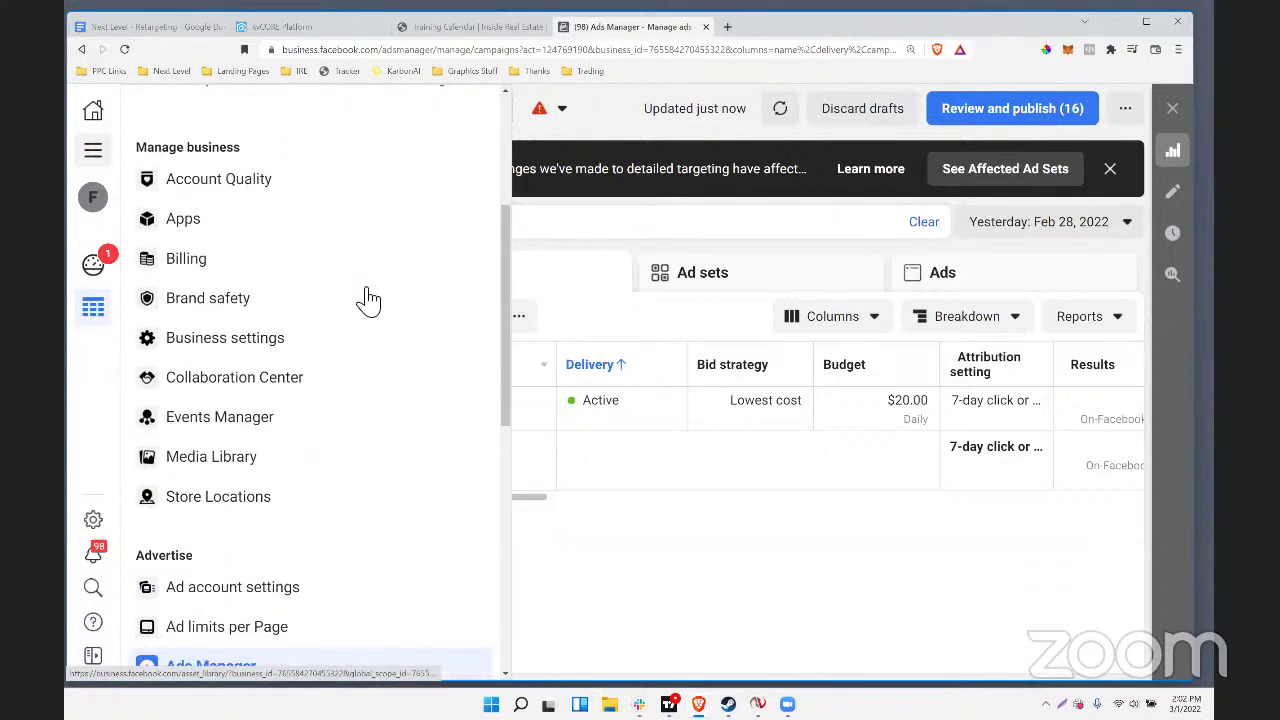
{"action": "scroll", "coordinate": [366, 295], "scroll_direction": "down", "scroll_amount": 3}
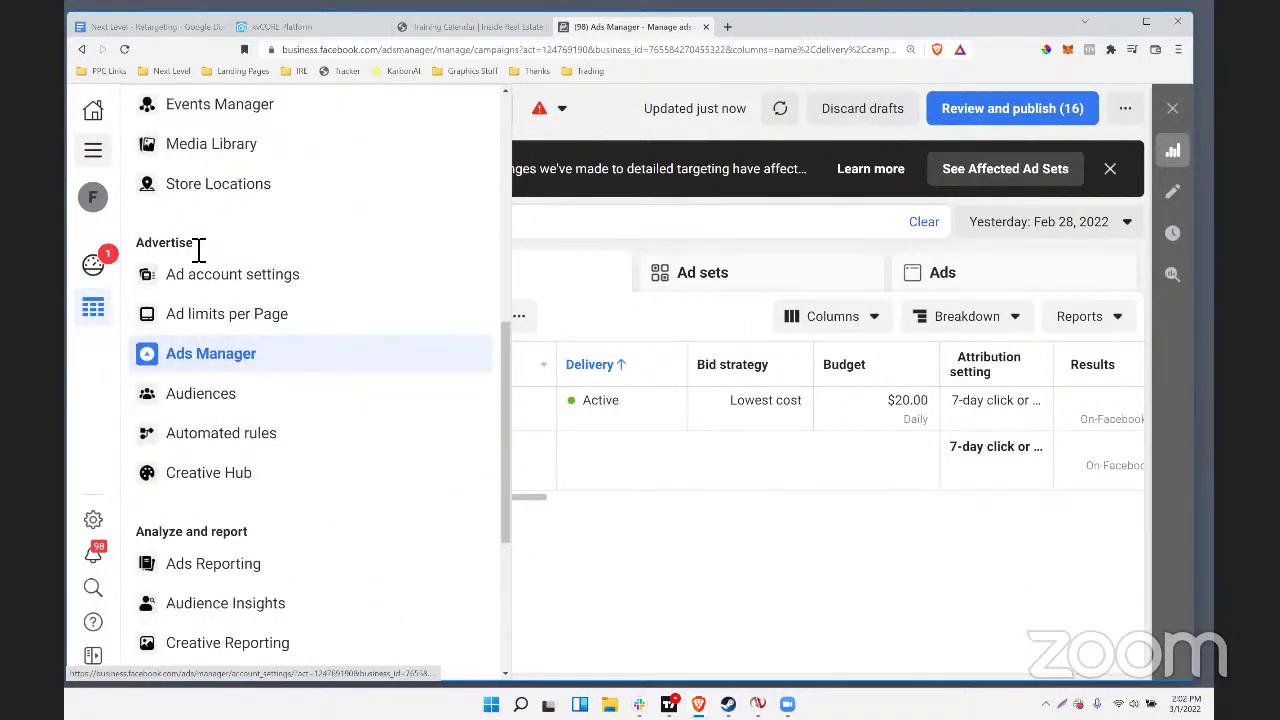
{"action": "left_click_drag", "start_coordinate": [197, 248], "coordinate": [137, 252]}
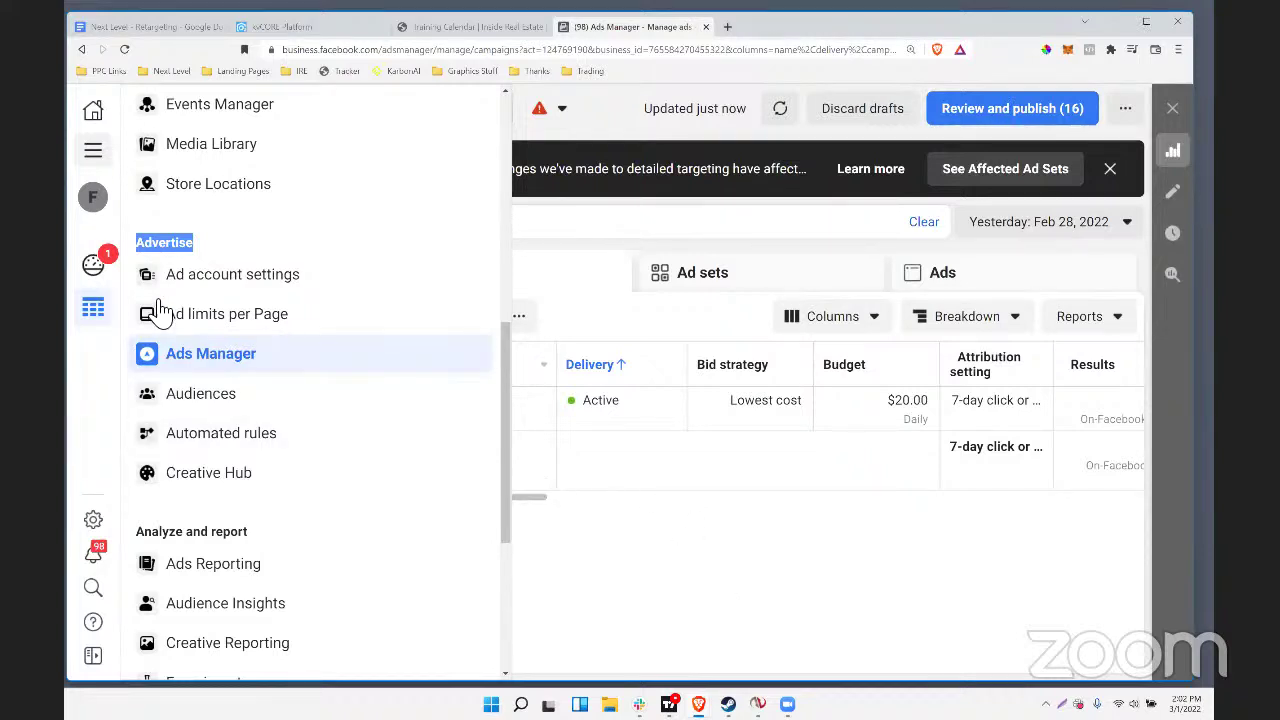
{"action": "scroll", "coordinate": [340, 408], "scroll_direction": "up", "scroll_amount": 3}
{"action": "scroll", "coordinate": [340, 408], "scroll_direction": "up", "scroll_amount": 3}
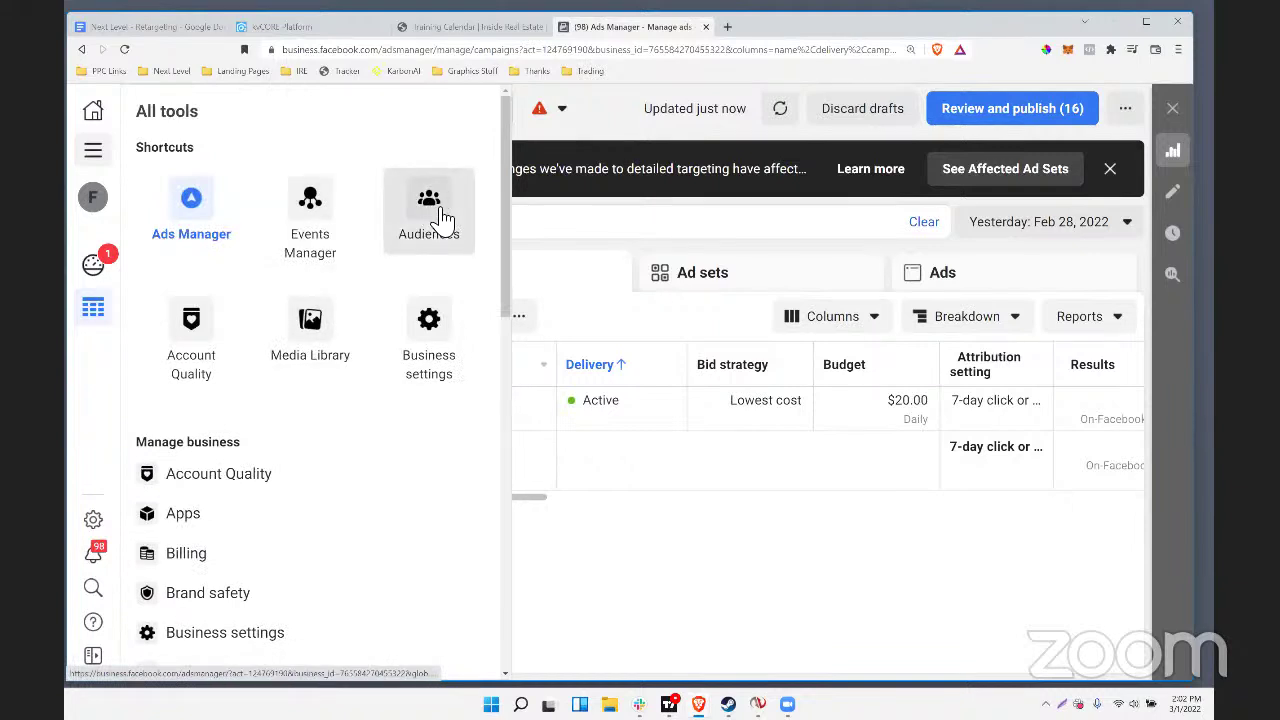
{"action": "left_click", "coordinate": [437, 218]}
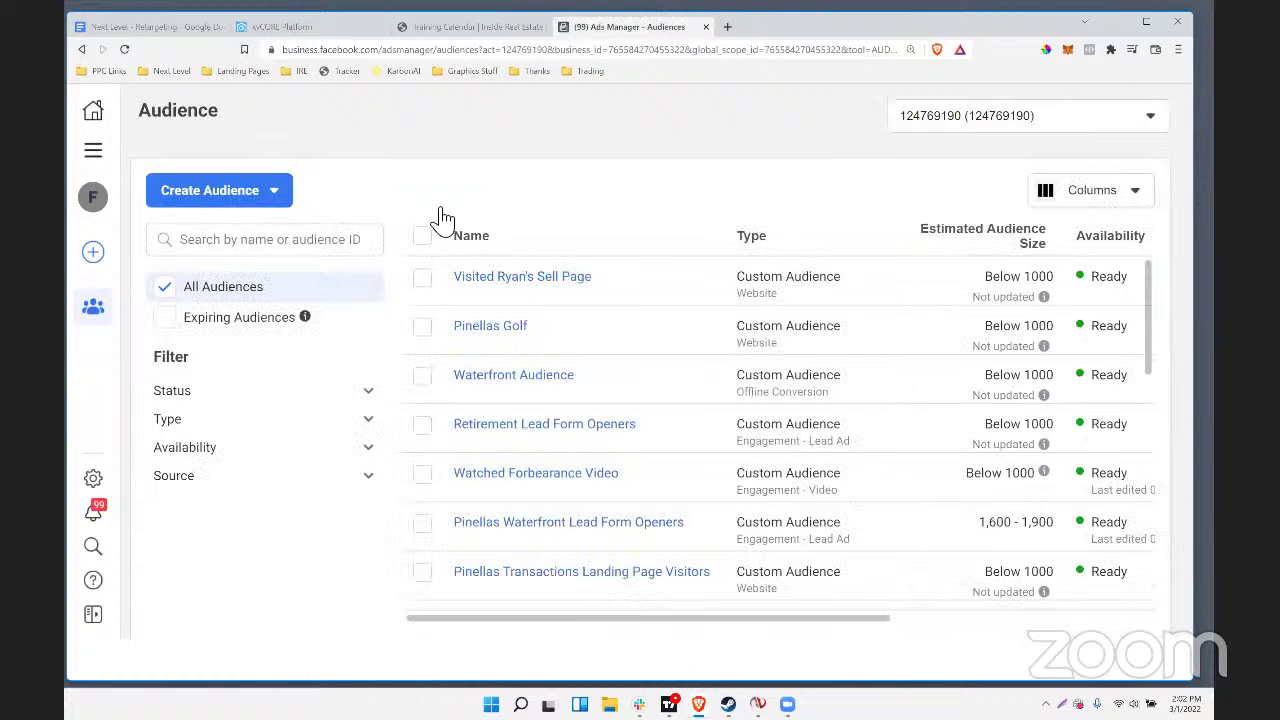
Start a new custom audience and choose Website as its source
{"action": "scroll", "coordinate": [686, 429], "scroll_direction": "down", "scroll_amount": 10}
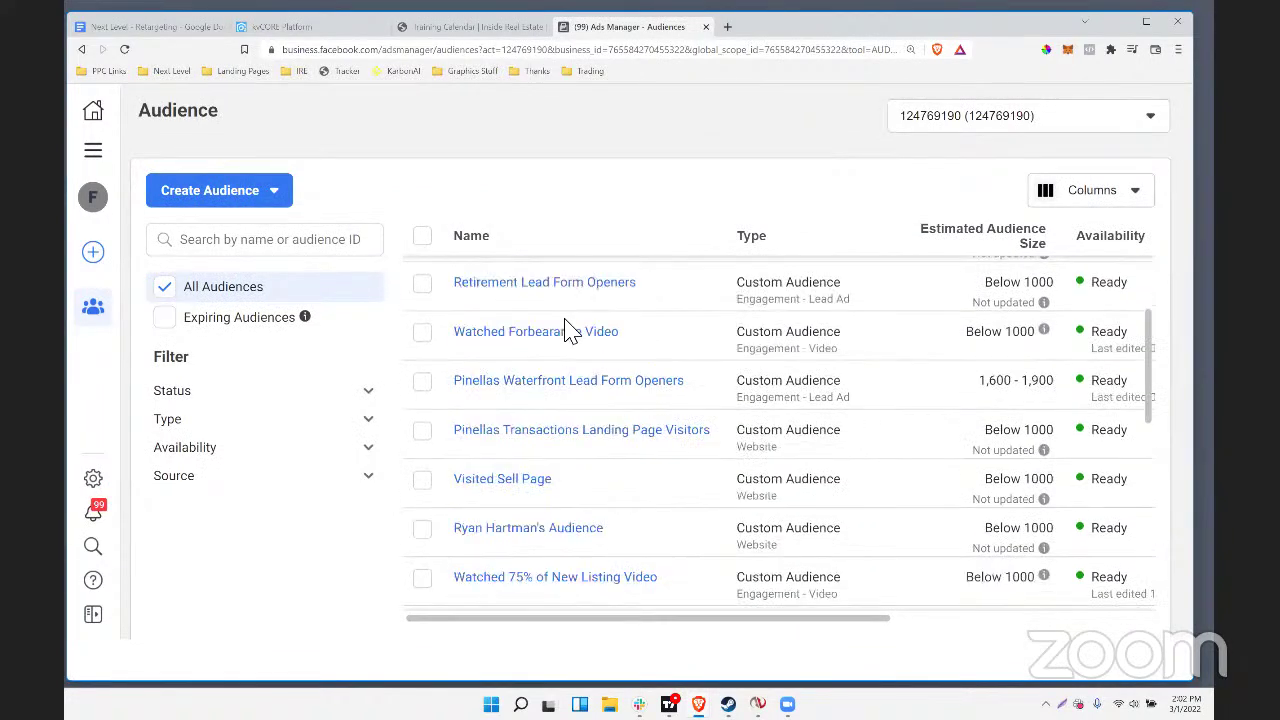
{"action": "scroll", "coordinate": [567, 331], "scroll_direction": "up", "scroll_amount": 3}
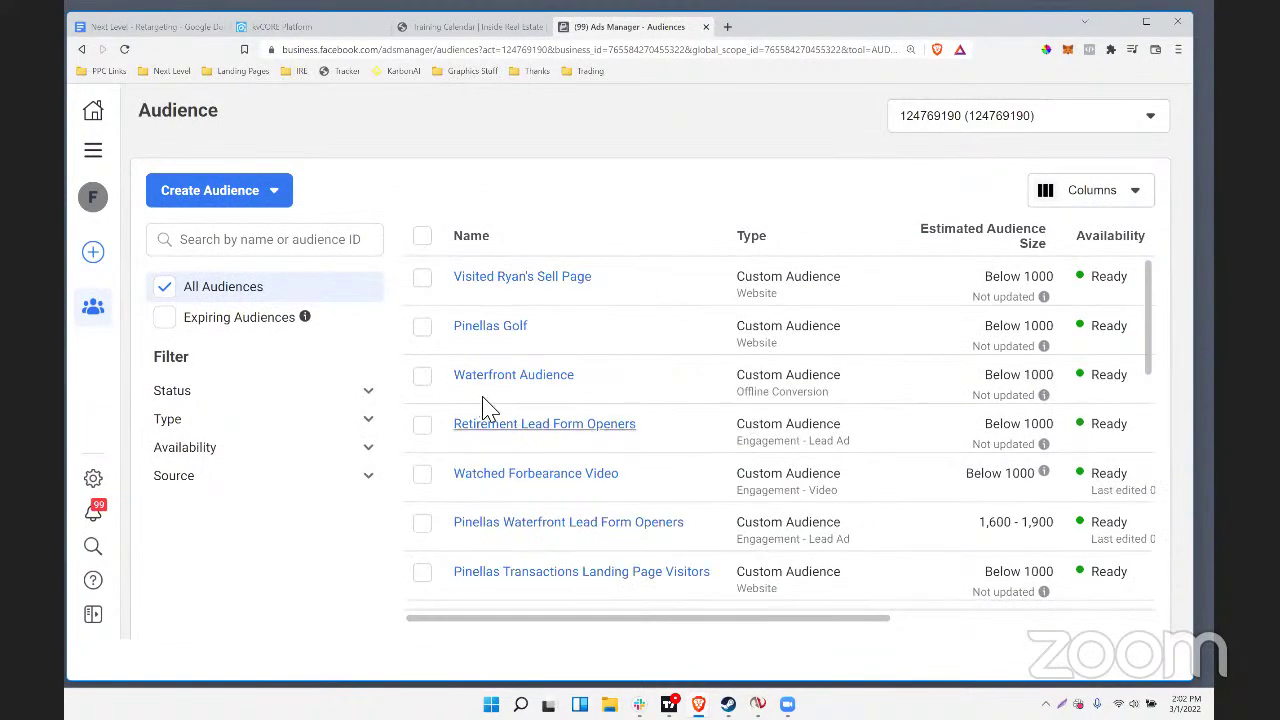
{"action": "left_click", "coordinate": [251, 190]}
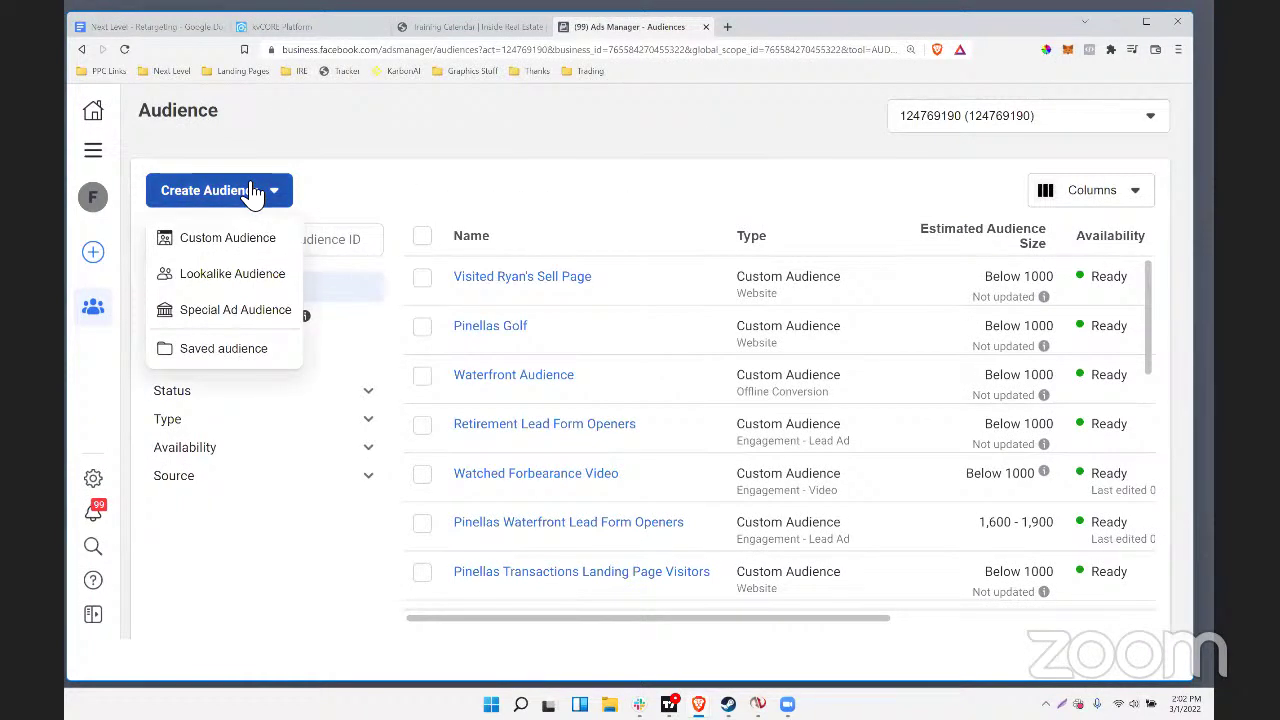
{"action": "left_click", "coordinate": [252, 193]}
{"action": "left_click", "coordinate": [251, 199]}
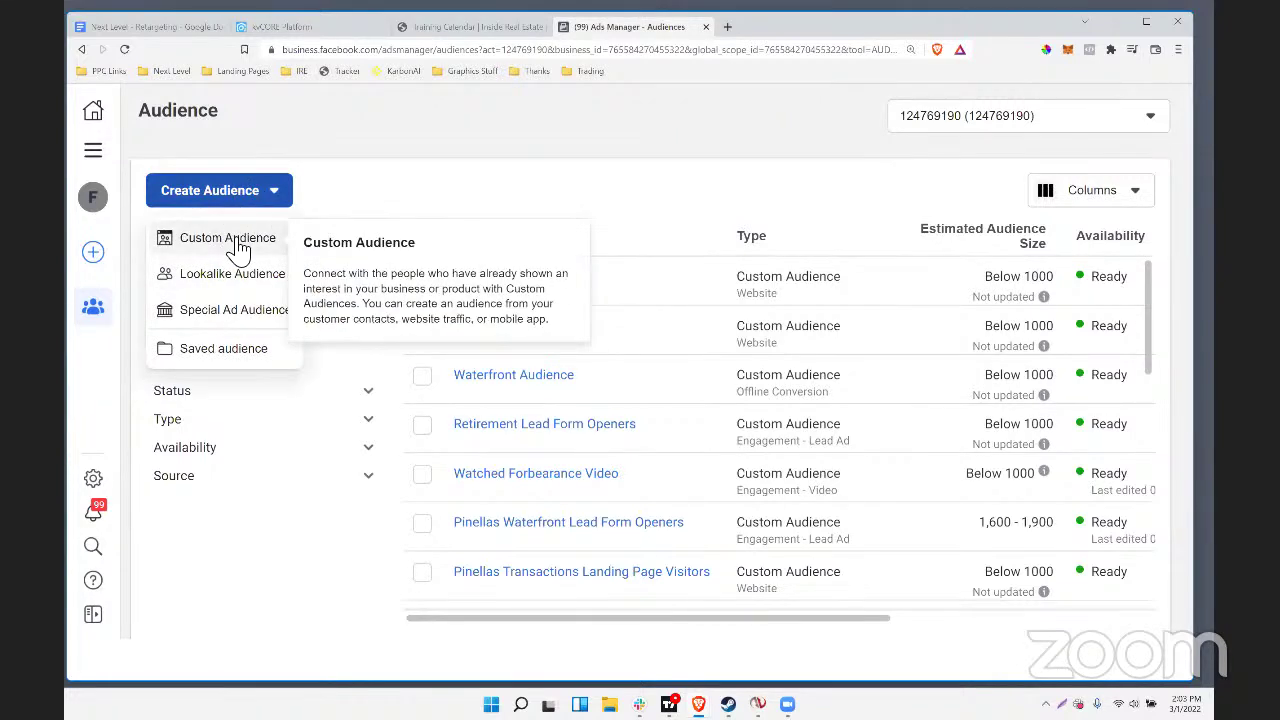
{"action": "left_click", "coordinate": [228, 240]}
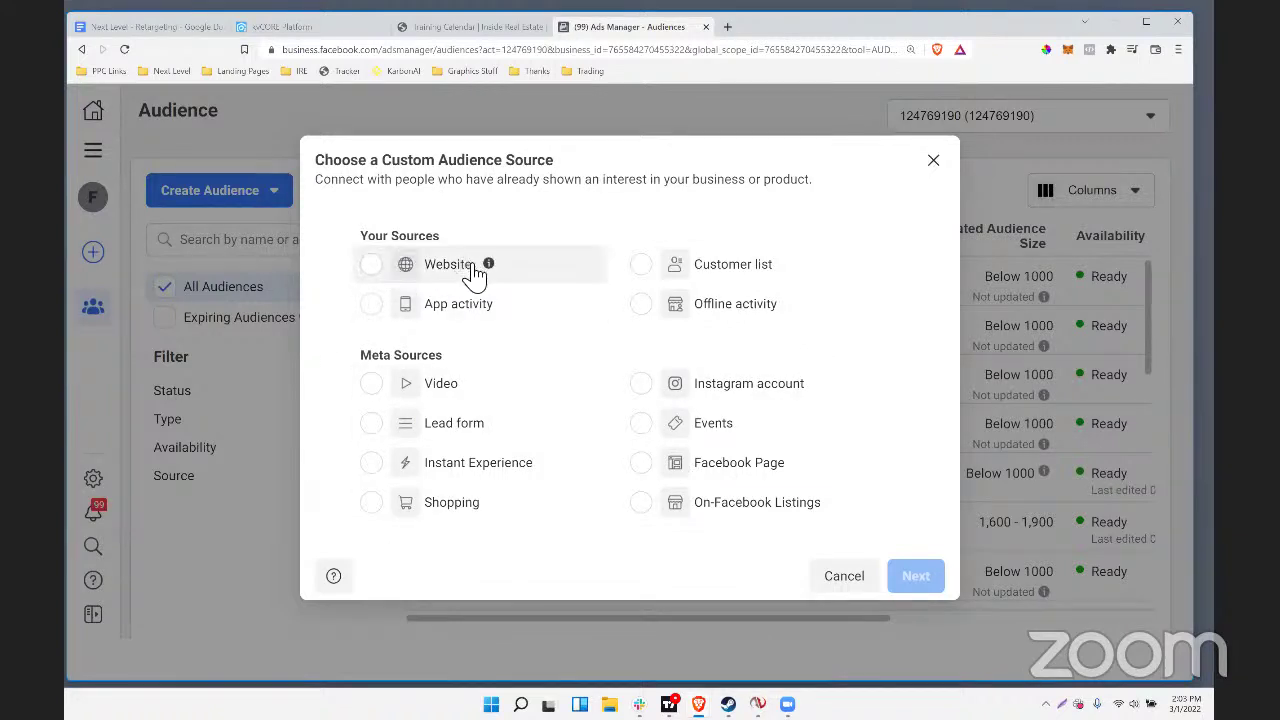
{"action": "left_click_drag", "start_coordinate": [472, 268], "coordinate": [437, 270]}
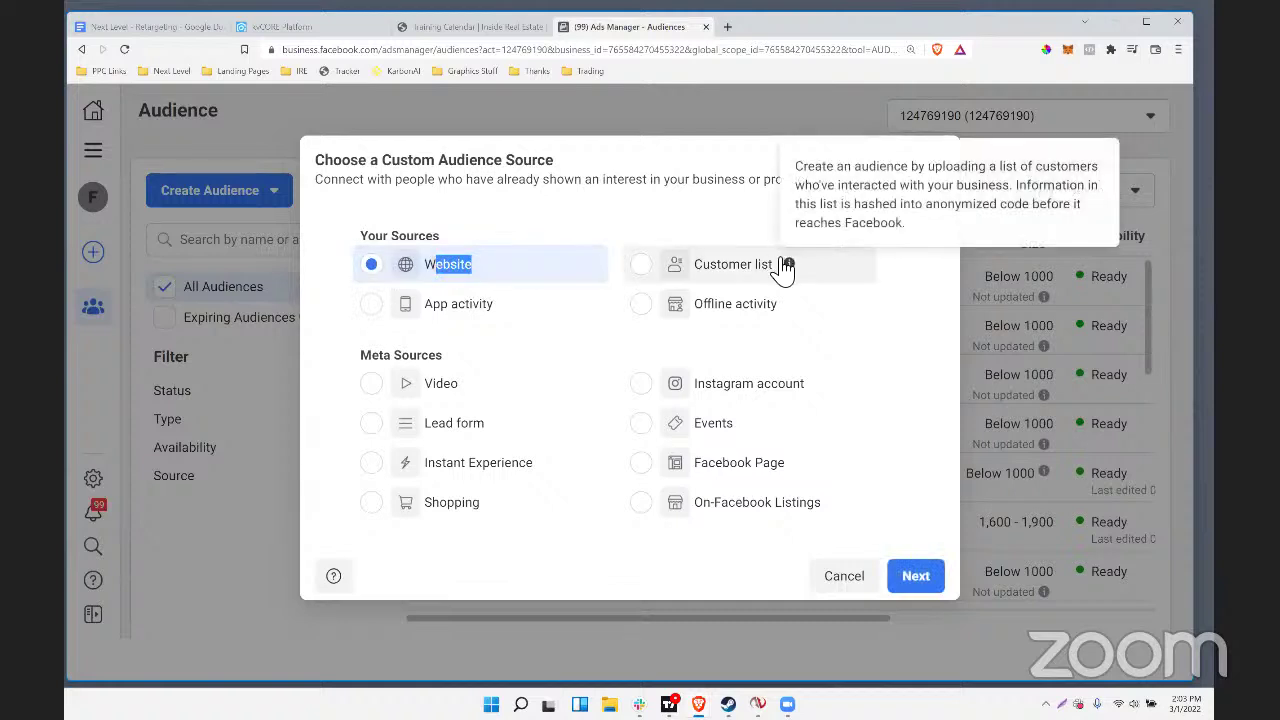
Point out the Customer list, Video and Lead form options among the custom audience sources
{"action": "left_click_drag", "start_coordinate": [772, 268], "coordinate": [712, 272]}
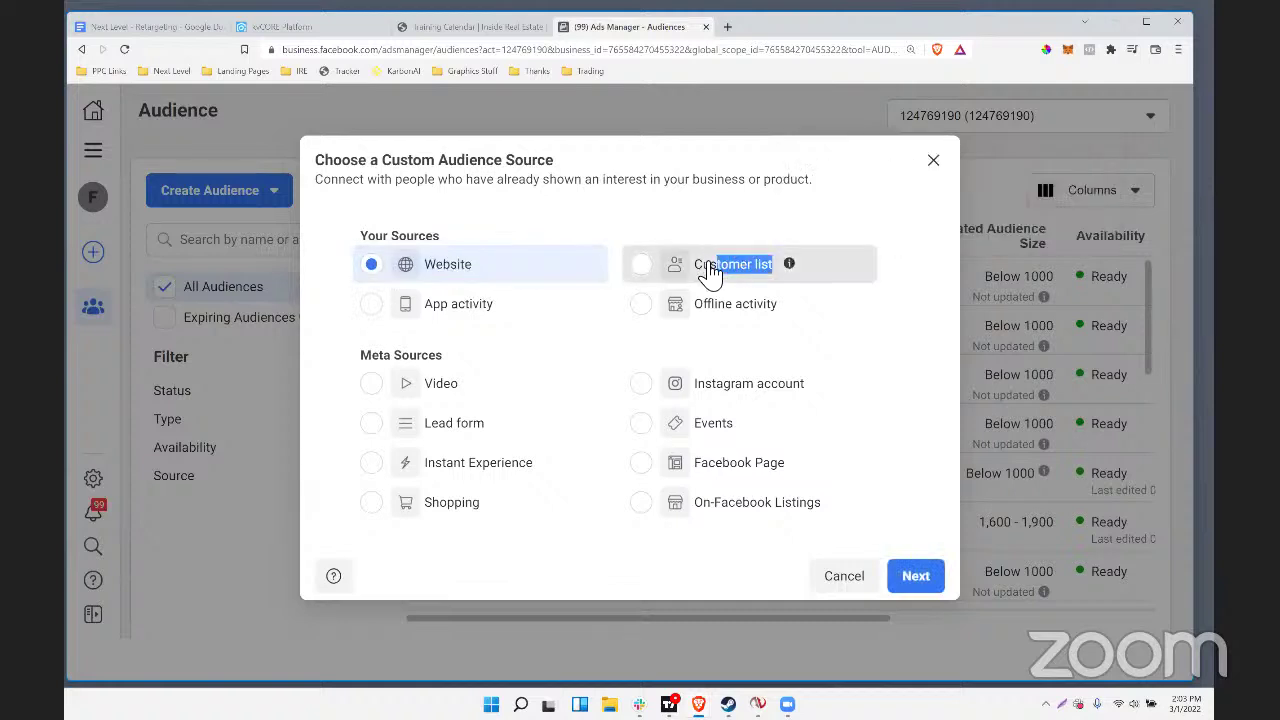
{"action": "left_click", "coordinate": [462, 391]}
{"action": "left_click_drag", "start_coordinate": [459, 393], "coordinate": [430, 390]}
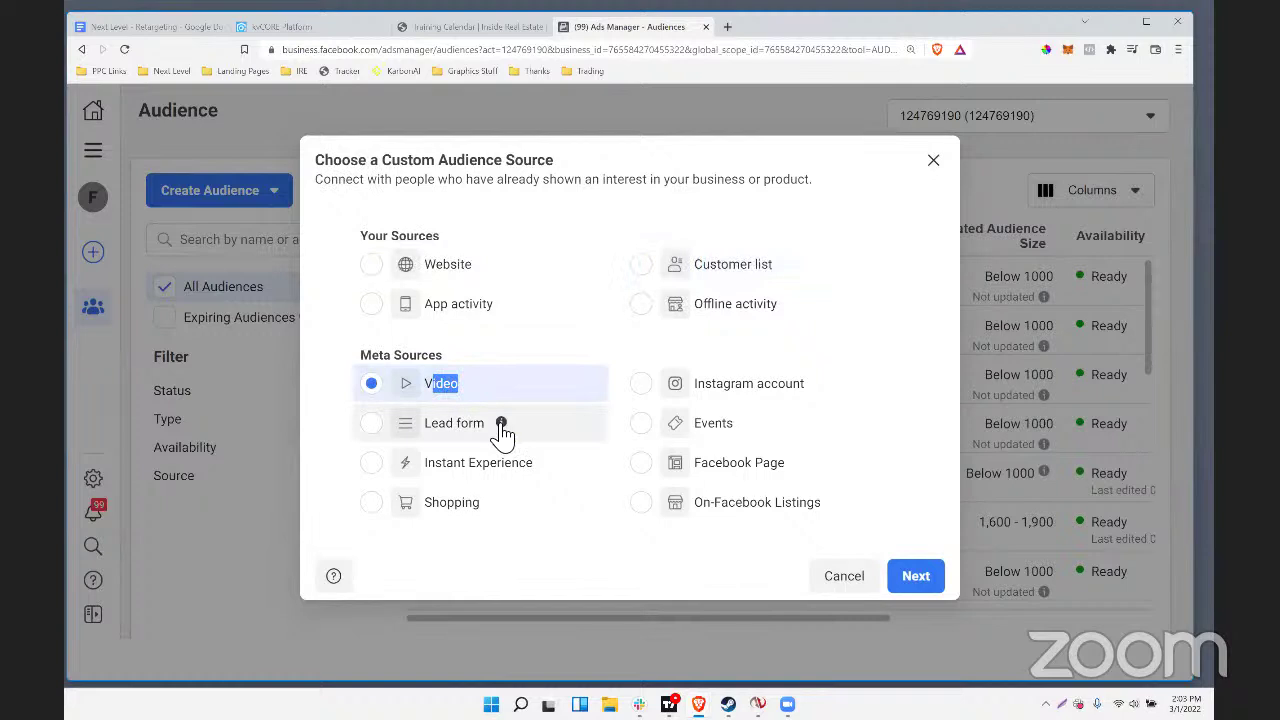
{"action": "left_click_drag", "start_coordinate": [486, 432], "coordinate": [432, 437]}
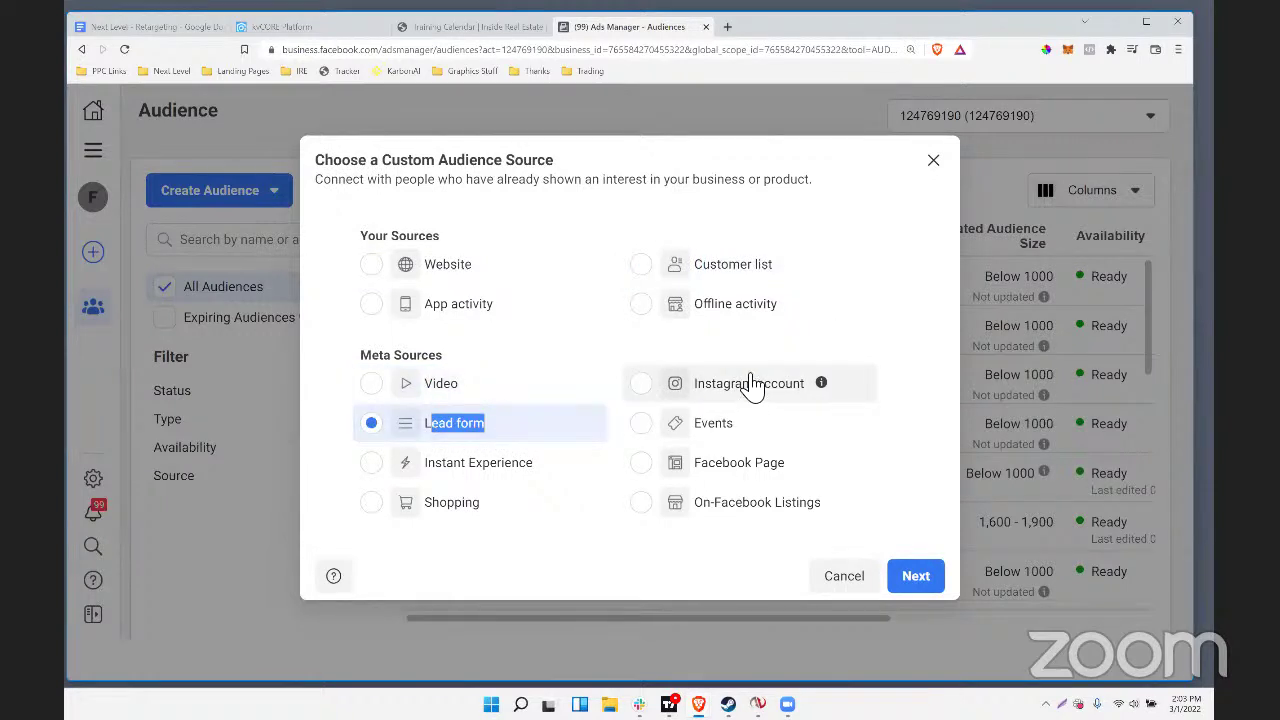
Choose Website as the custom audience source and continue to the audience settings
{"action": "left_click", "coordinate": [372, 268]}
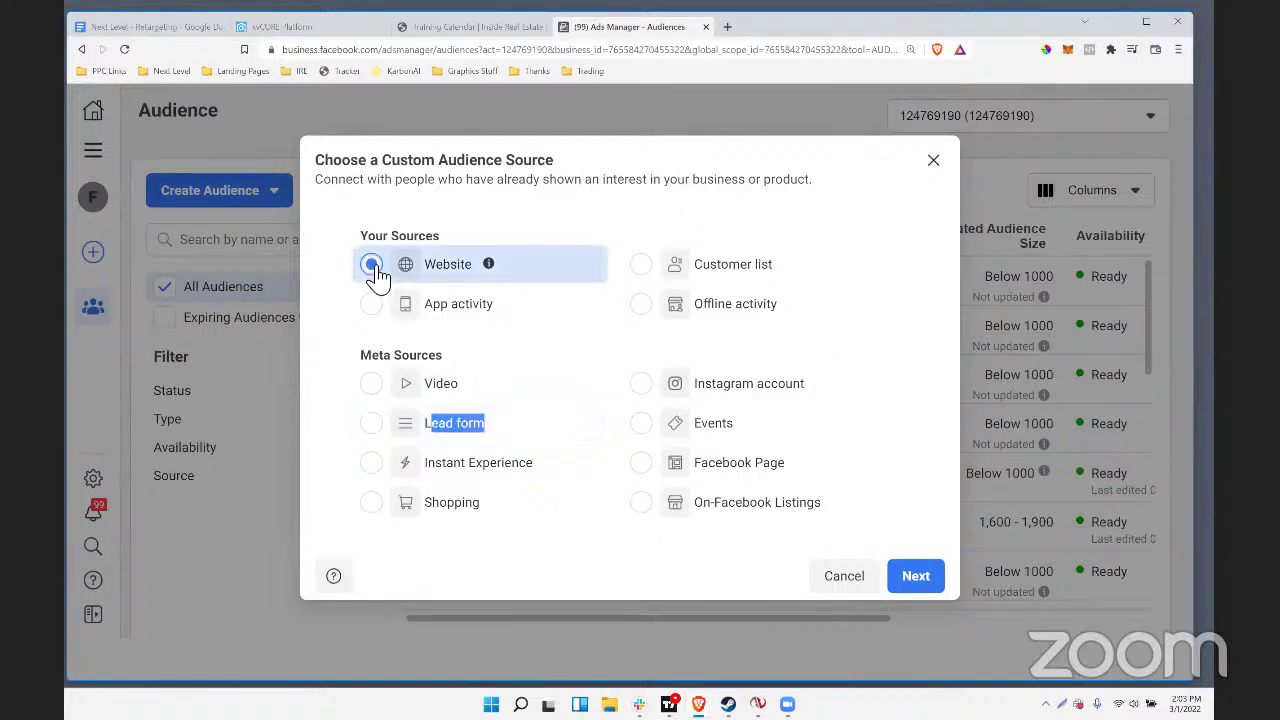
{"action": "left_click", "coordinate": [452, 272]}
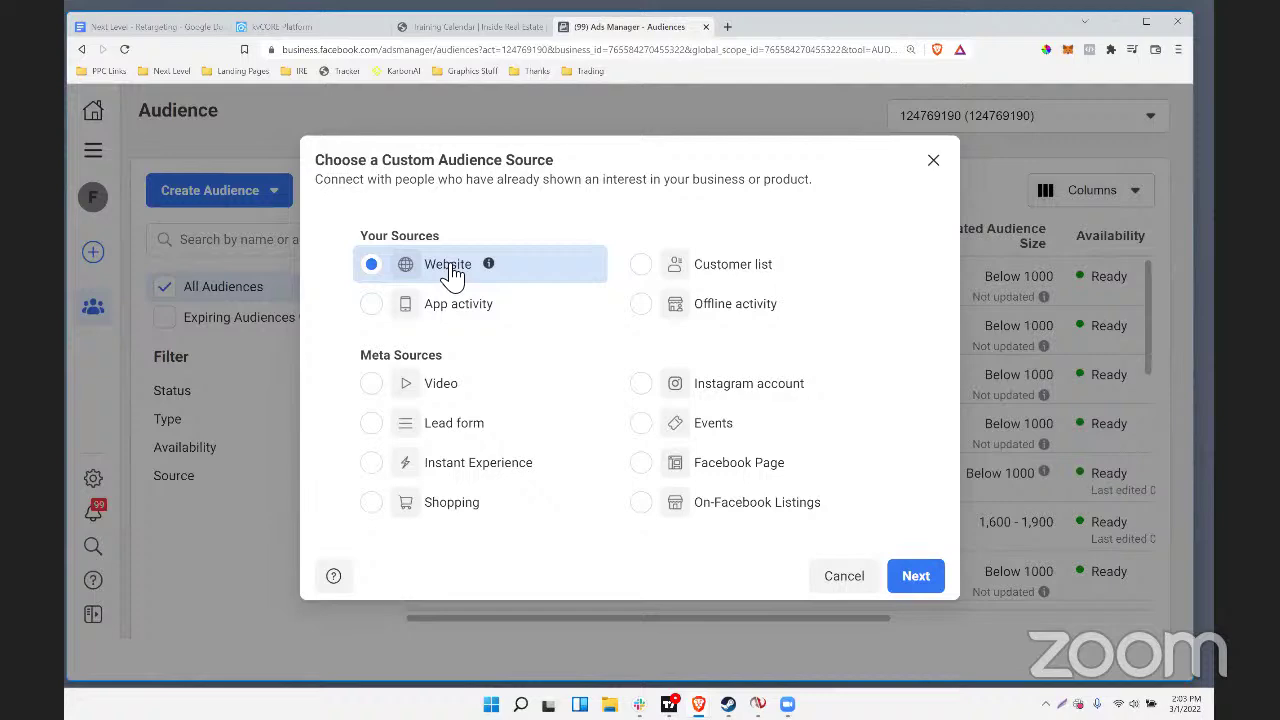
{"action": "left_click", "coordinate": [915, 580]}
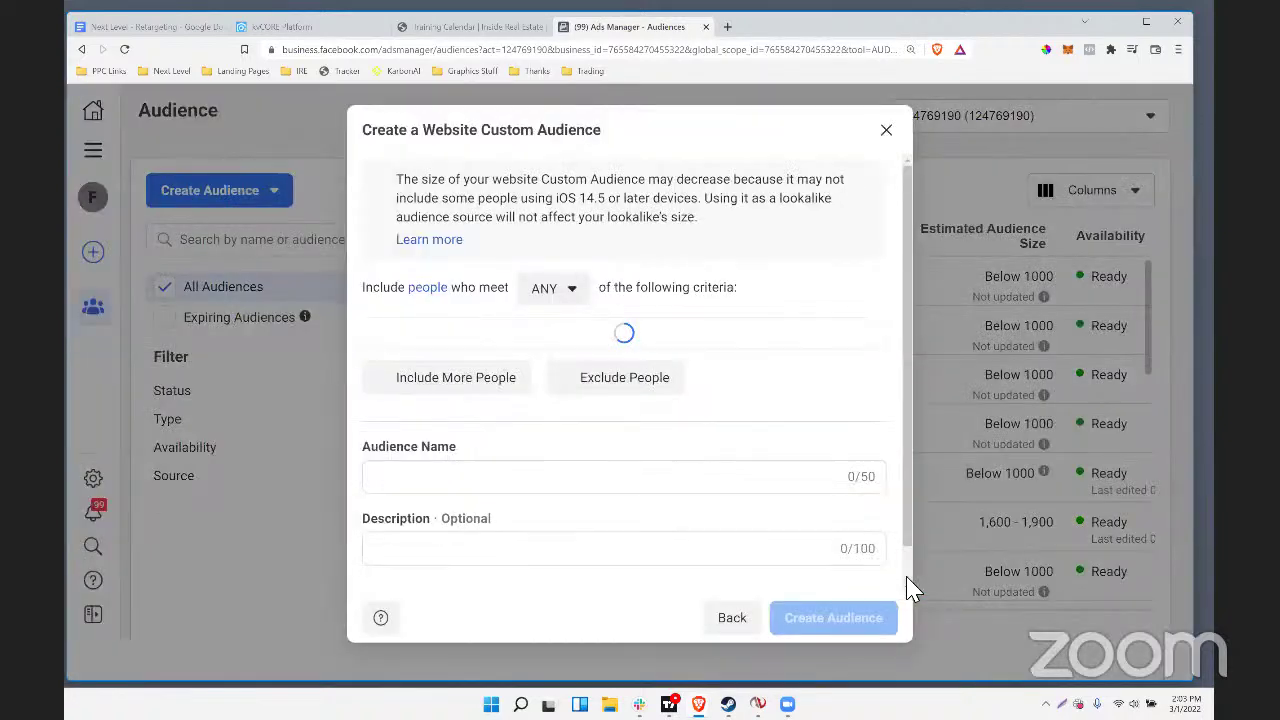
Examine the available pixel sources and the event options for the website custom audience
{"action": "left_click_drag", "start_coordinate": [608, 130], "coordinate": [396, 136]}
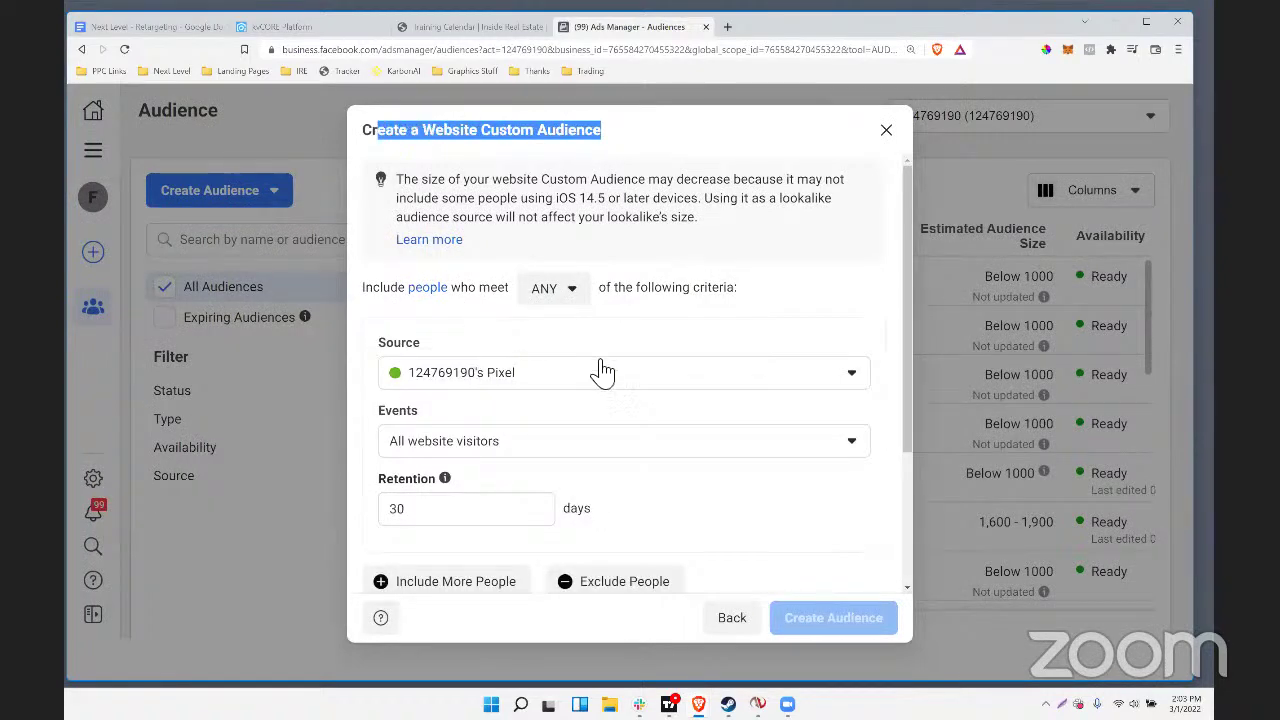
{"action": "scroll", "coordinate": [600, 371], "scroll_direction": "down", "scroll_amount": 2}
{"action": "left_click", "coordinate": [527, 252]}
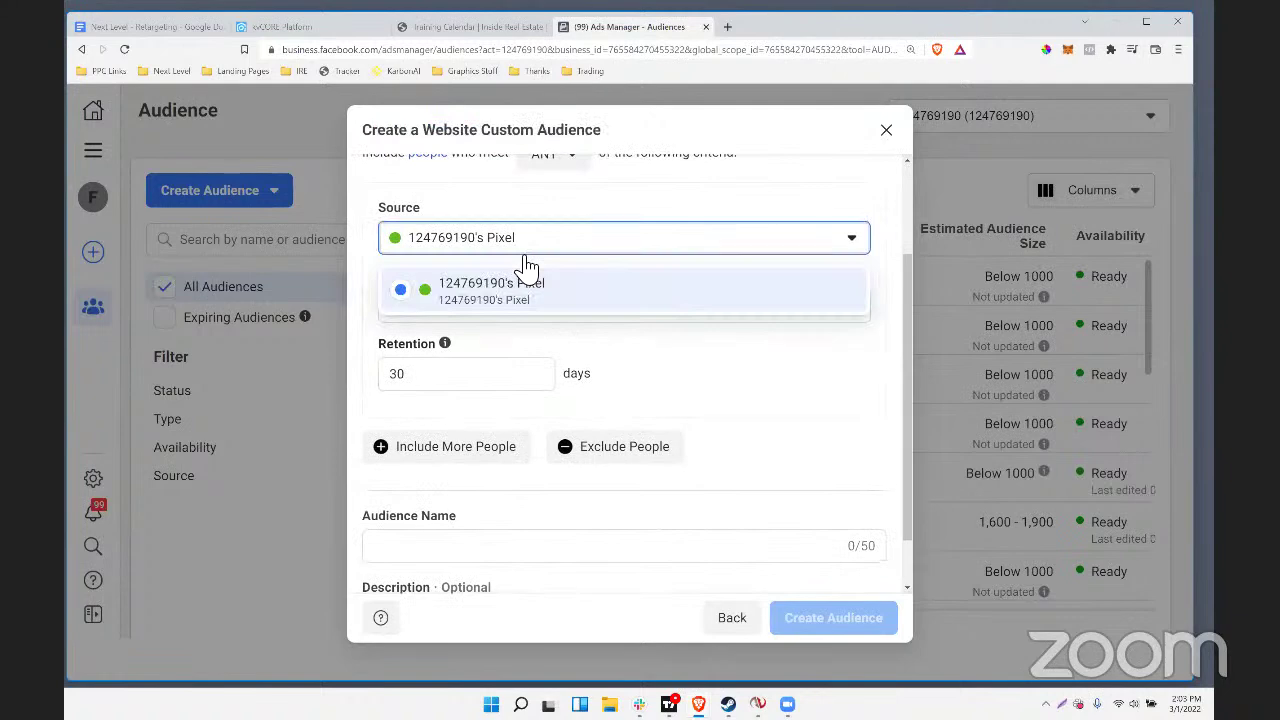
{"action": "left_click", "coordinate": [525, 262]}
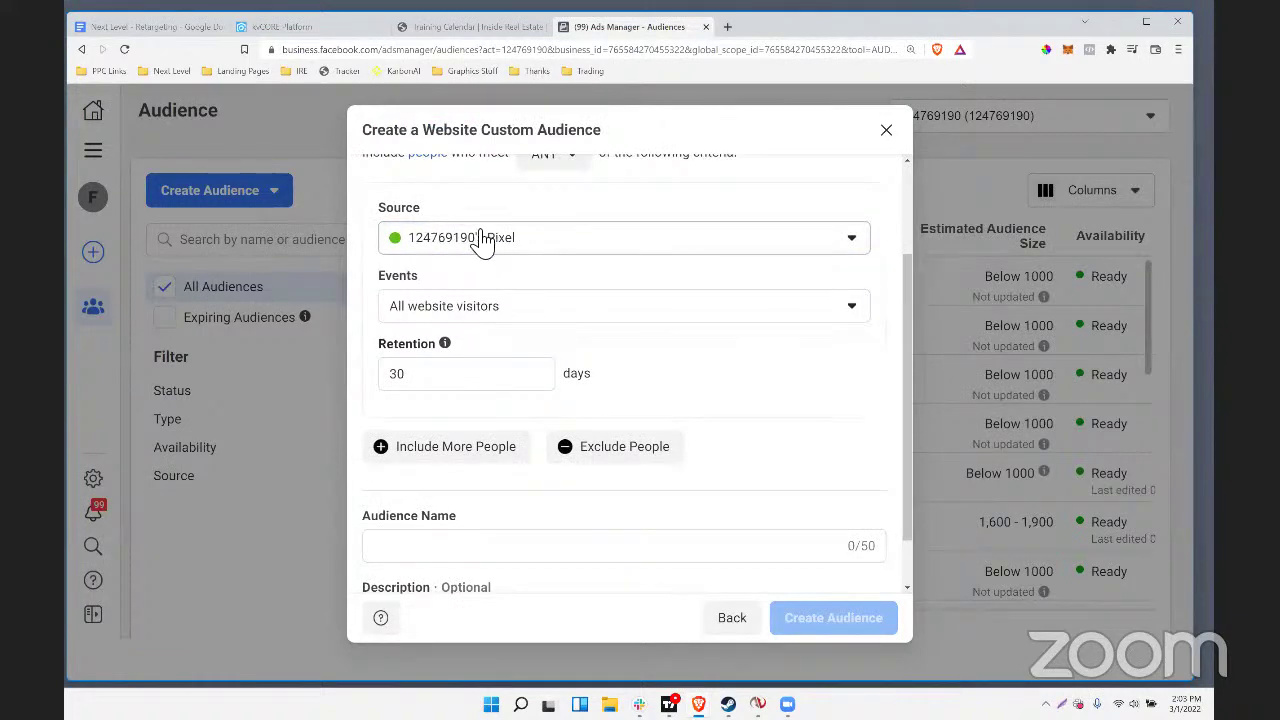
{"action": "left_click", "coordinate": [482, 240]}
{"action": "left_click", "coordinate": [580, 282]}
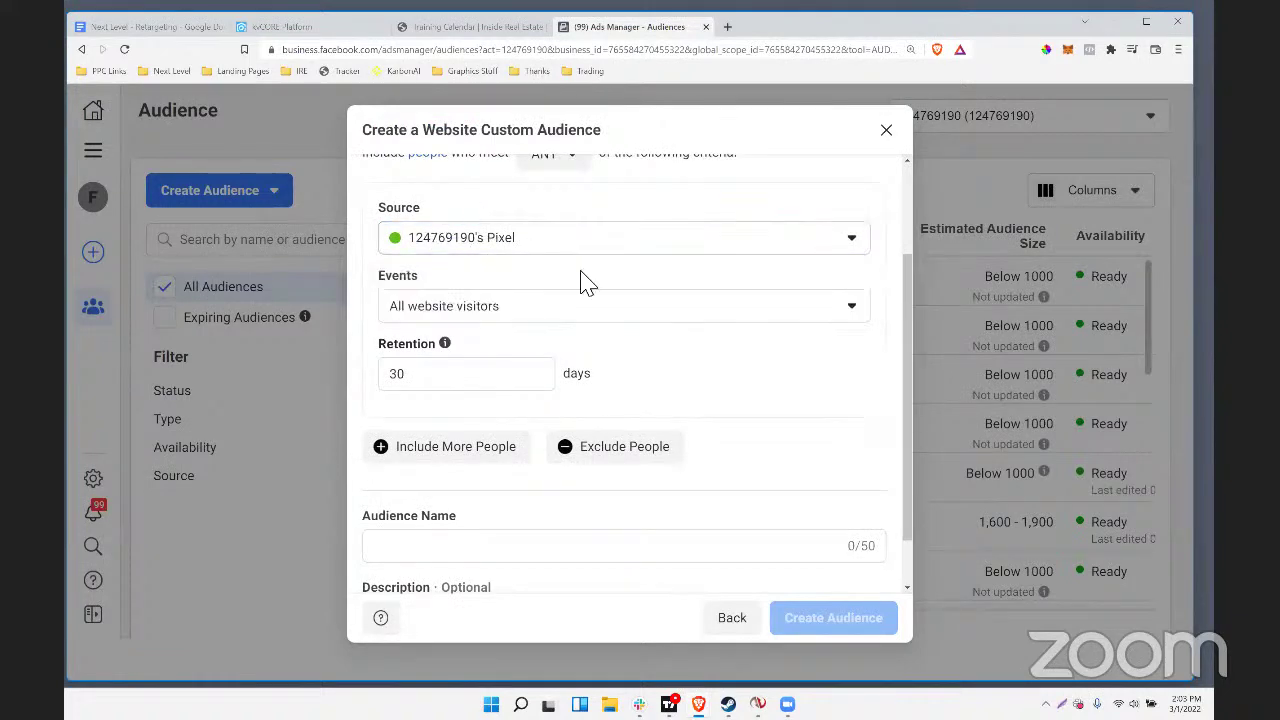
{"action": "scroll", "coordinate": [590, 285], "scroll_direction": "up", "scroll_amount": 2}
{"action": "scroll", "coordinate": [586, 280], "scroll_direction": "down", "scroll_amount": 2}
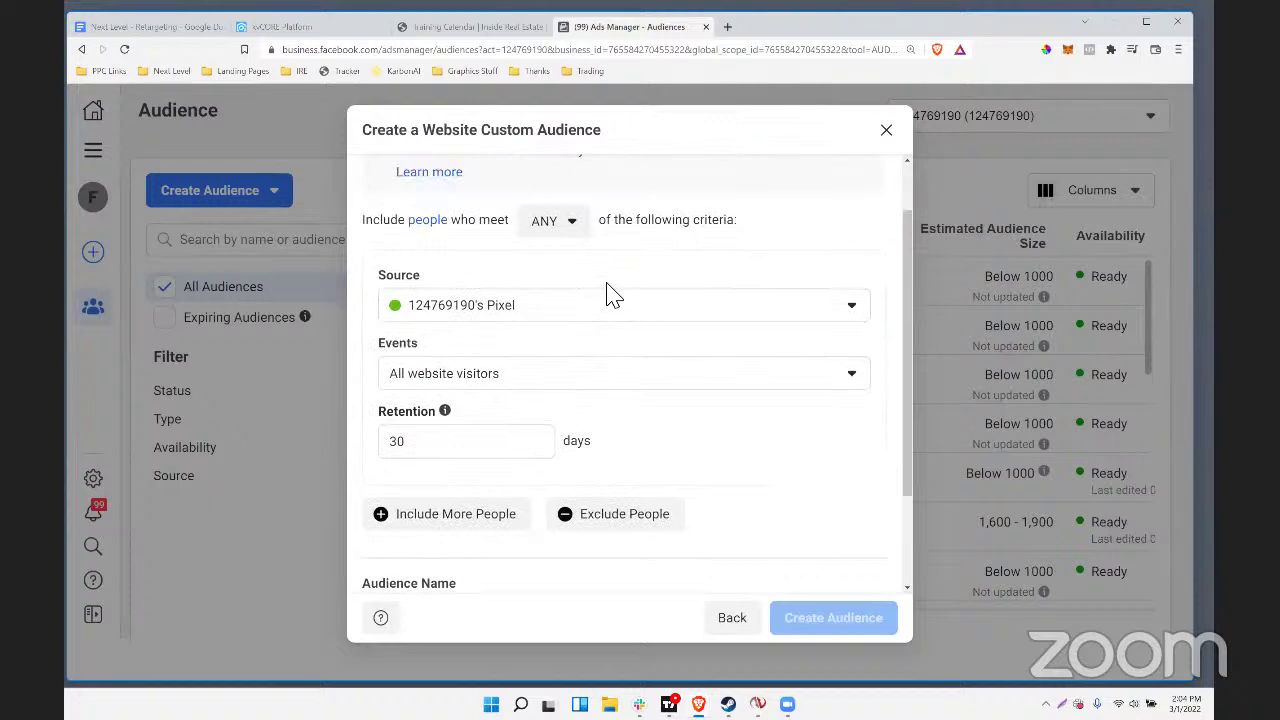
{"action": "left_click_drag", "start_coordinate": [418, 346], "coordinate": [398, 368]}
{"action": "left_click", "coordinate": [470, 382]}
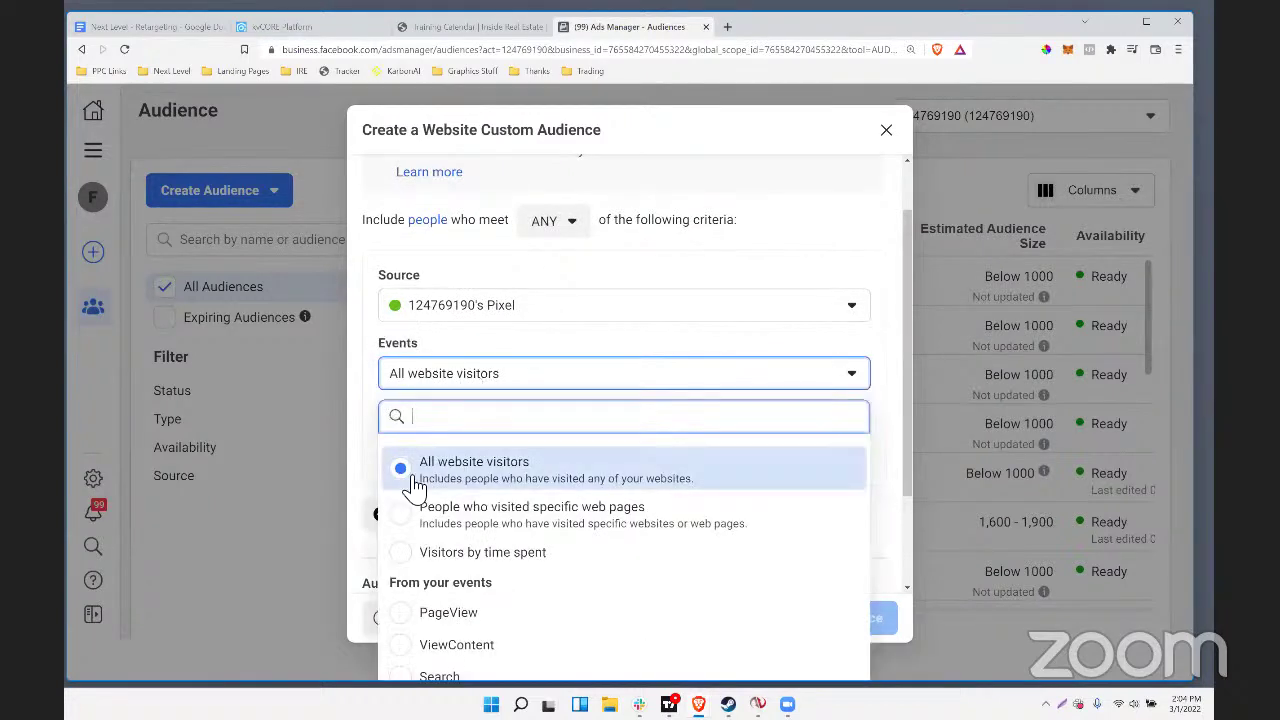
{"action": "left_click", "coordinate": [558, 342]}
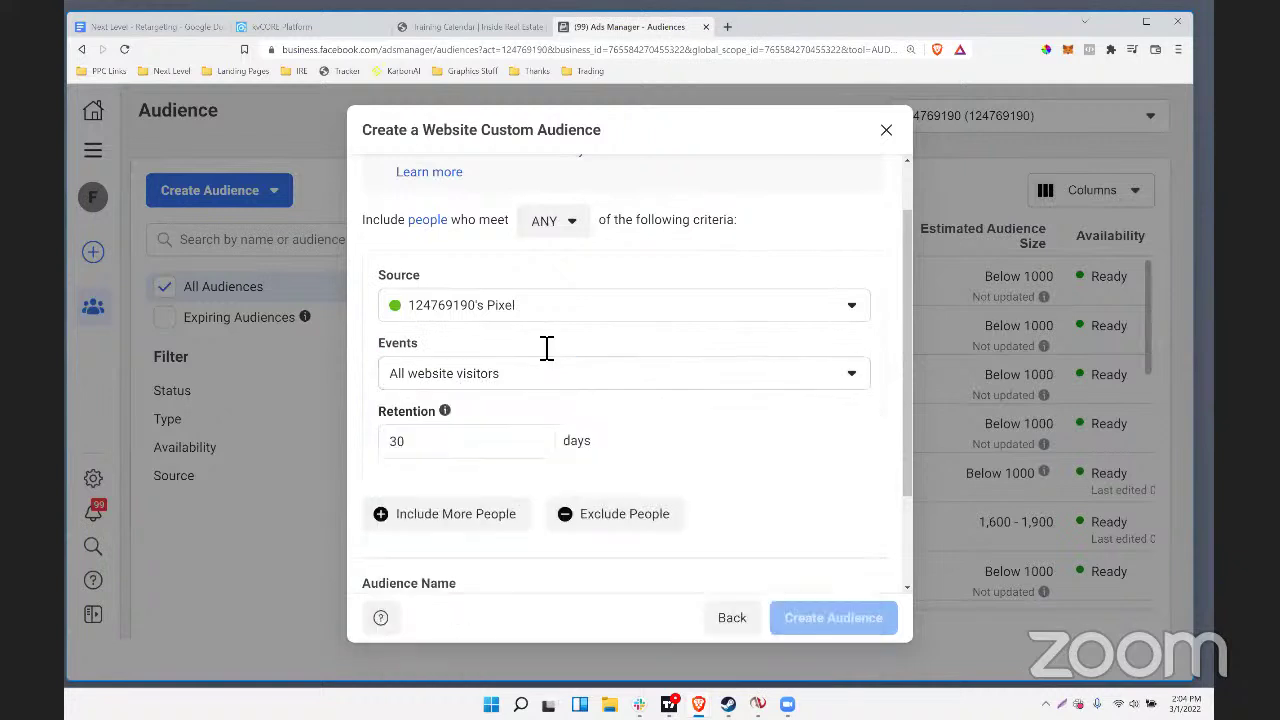
Set the website visitor audience's retention to 180 days
{"action": "left_click", "coordinate": [400, 449]}
{"action": "double_click", "coordinate": [395, 455]}
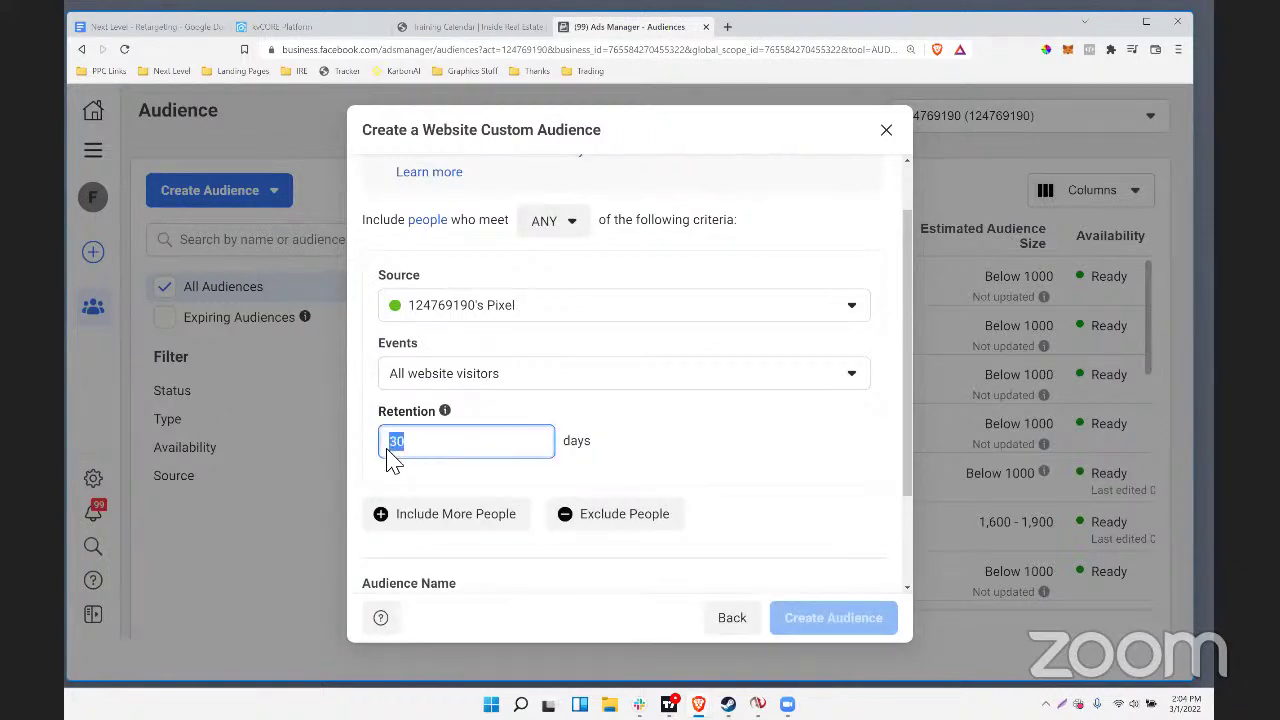
{"action": "left_click", "coordinate": [676, 448]}
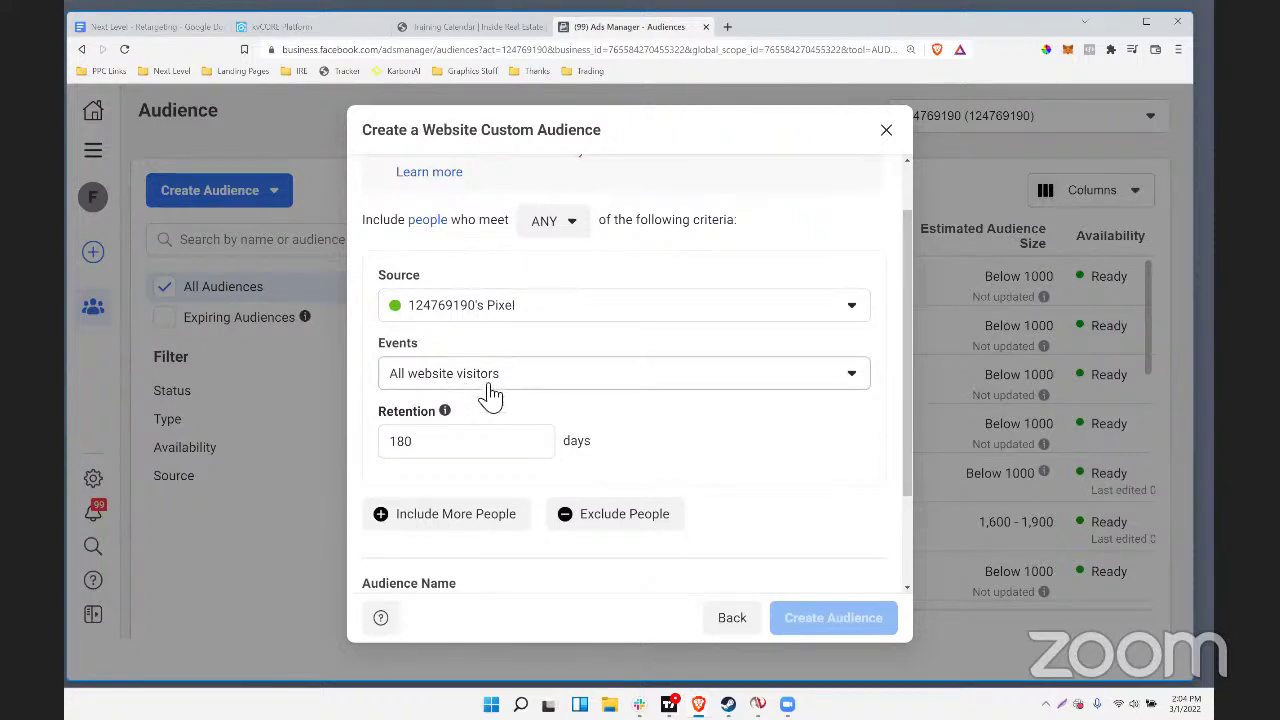
{"action": "left_click_drag", "start_coordinate": [430, 448], "coordinate": [398, 452]}
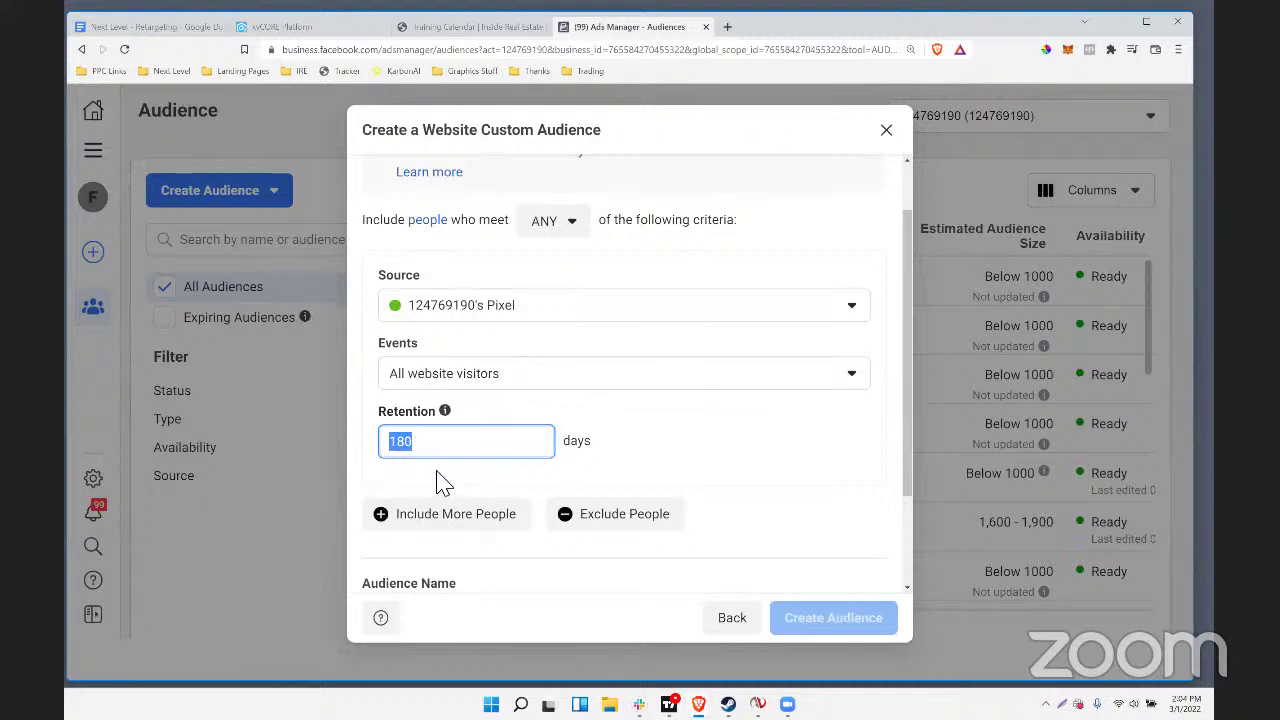
{"action": "left_click_drag", "start_coordinate": [437, 455], "coordinate": [360, 449]}
Name the audience as all visitors of the owner's kvcore site and create it
{"action": "scroll", "coordinate": [440, 443], "scroll_direction": "down", "scroll_amount": 2}
{"action": "left_click", "coordinate": [435, 482]}
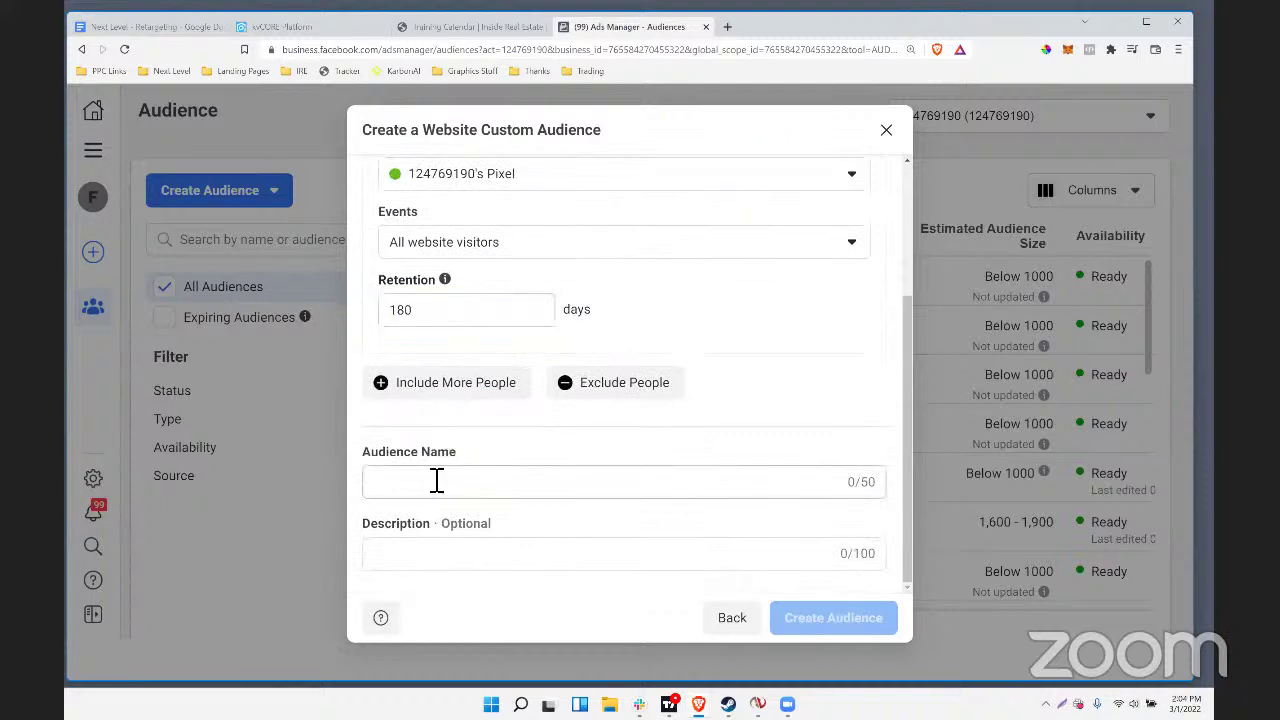
{"action": "type", "text": "ryan's kvcore site - all vi"}
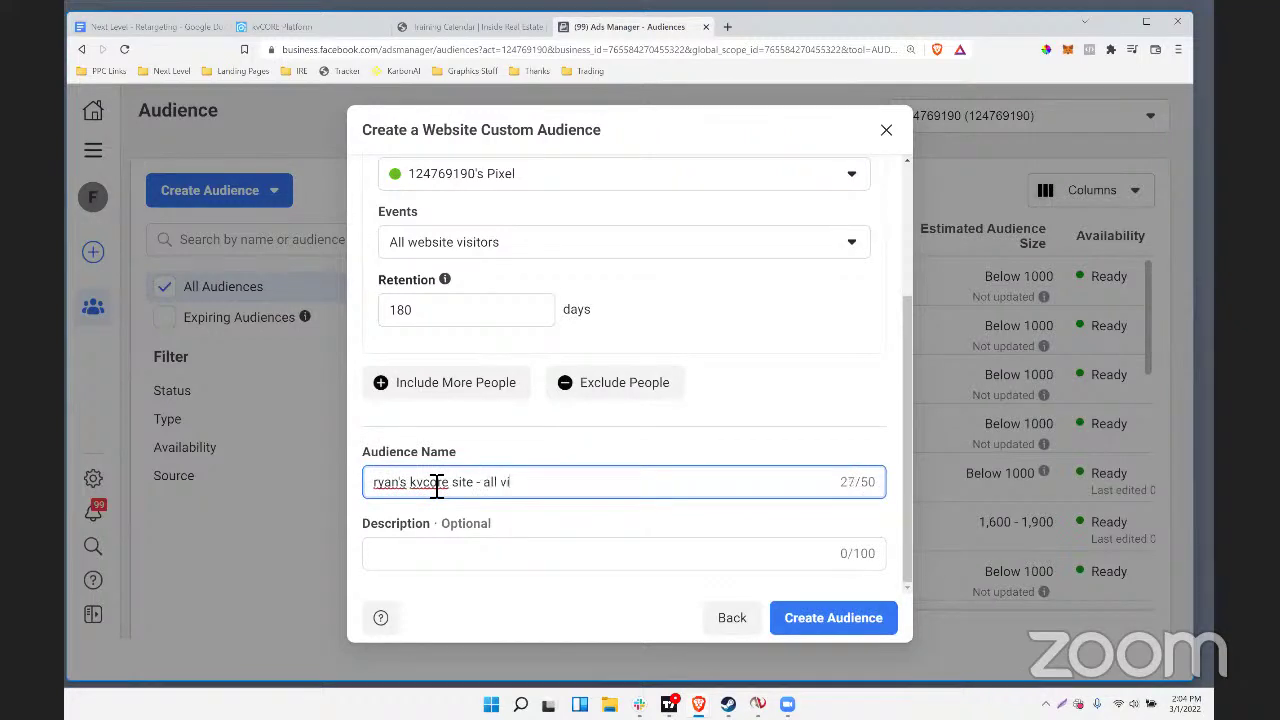
{"action": "left_click", "coordinate": [830, 638]}
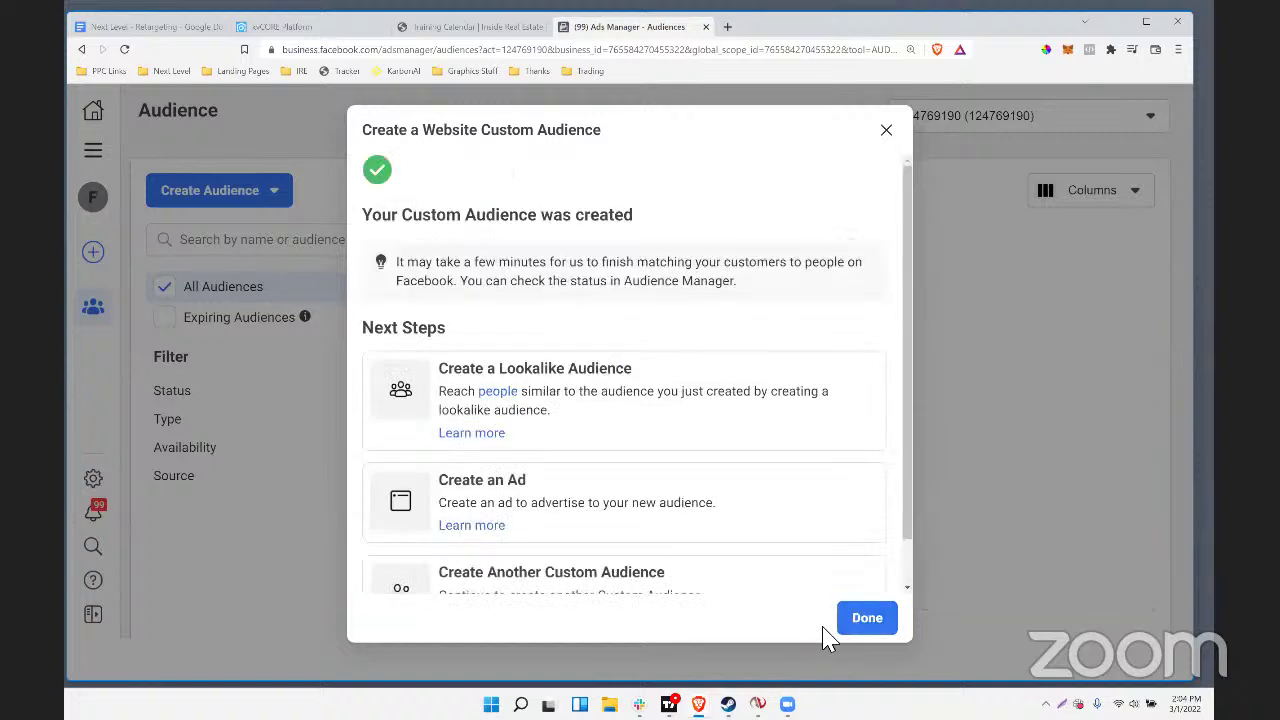
Start another custom audience with Website as its source and continue to its settings
{"action": "scroll", "coordinate": [638, 352], "scroll_direction": "down", "scroll_amount": 1}
{"action": "scroll", "coordinate": [640, 349], "scroll_direction": "up", "scroll_amount": 1}
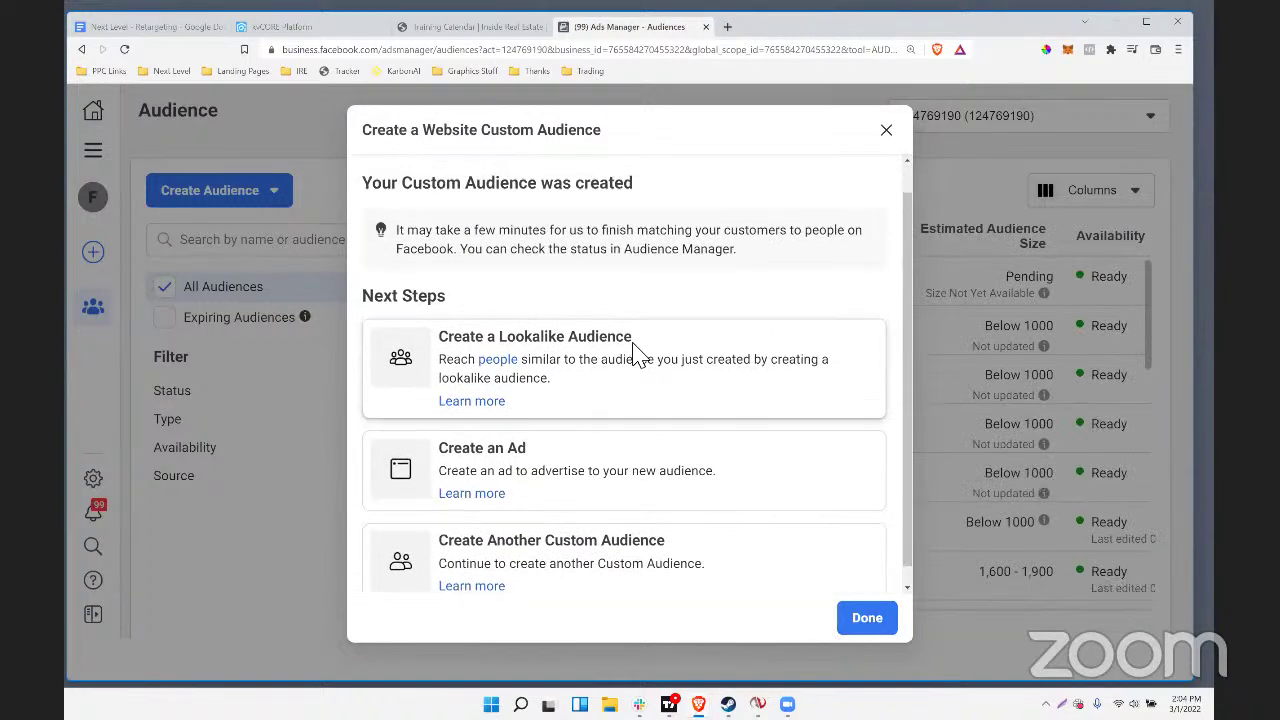
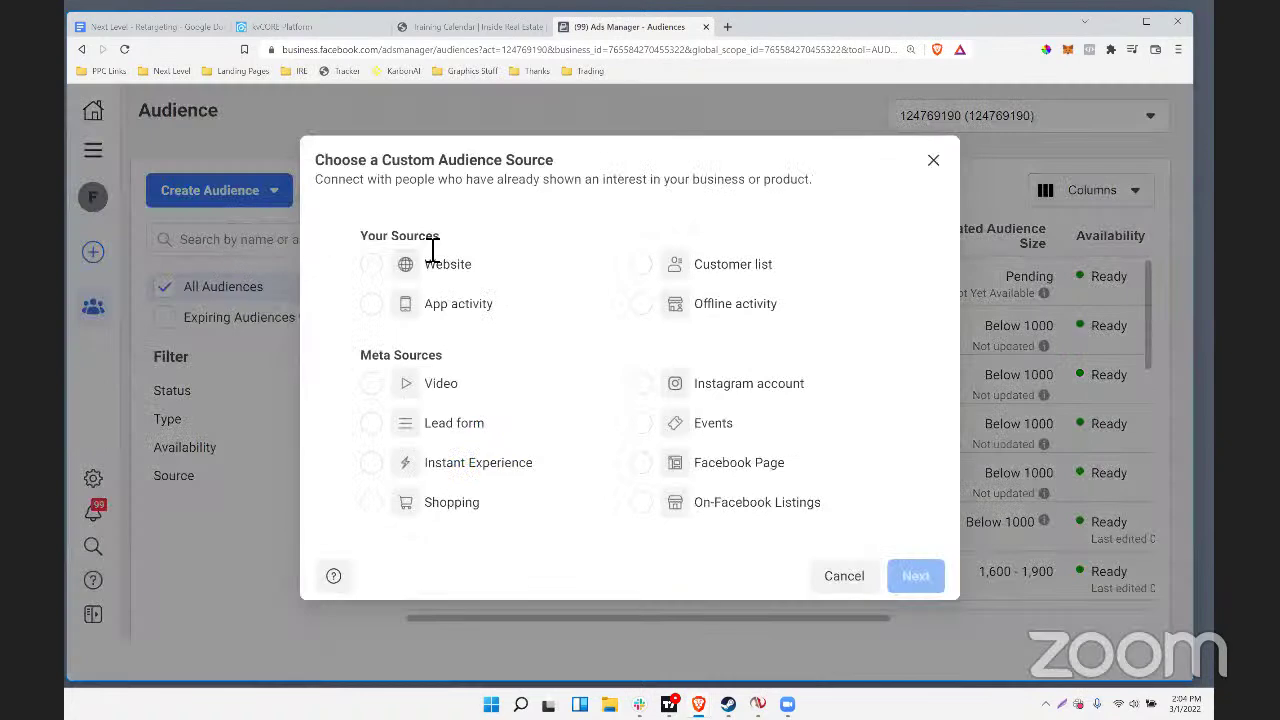
{"action": "left_click", "coordinate": [386, 268]}
{"action": "left_click", "coordinate": [930, 576]}
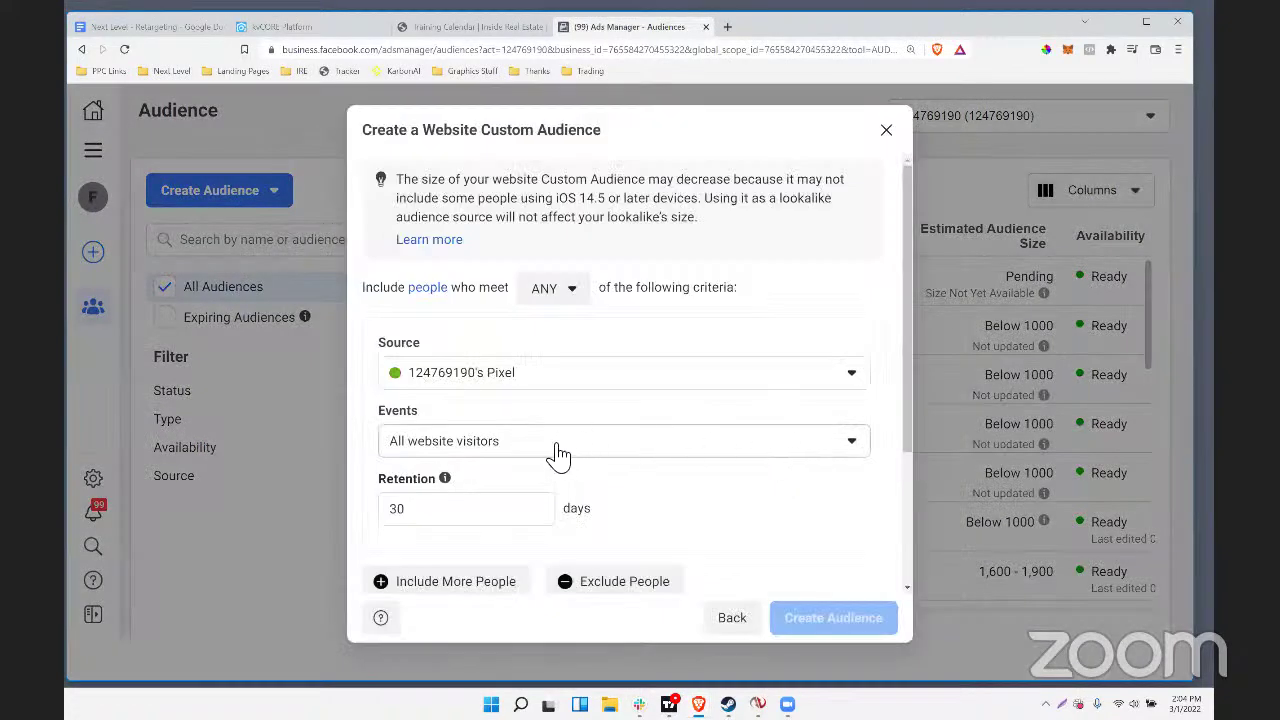
Set the new audience's event to People who visited specific web pages
{"action": "left_click", "coordinate": [558, 445]}
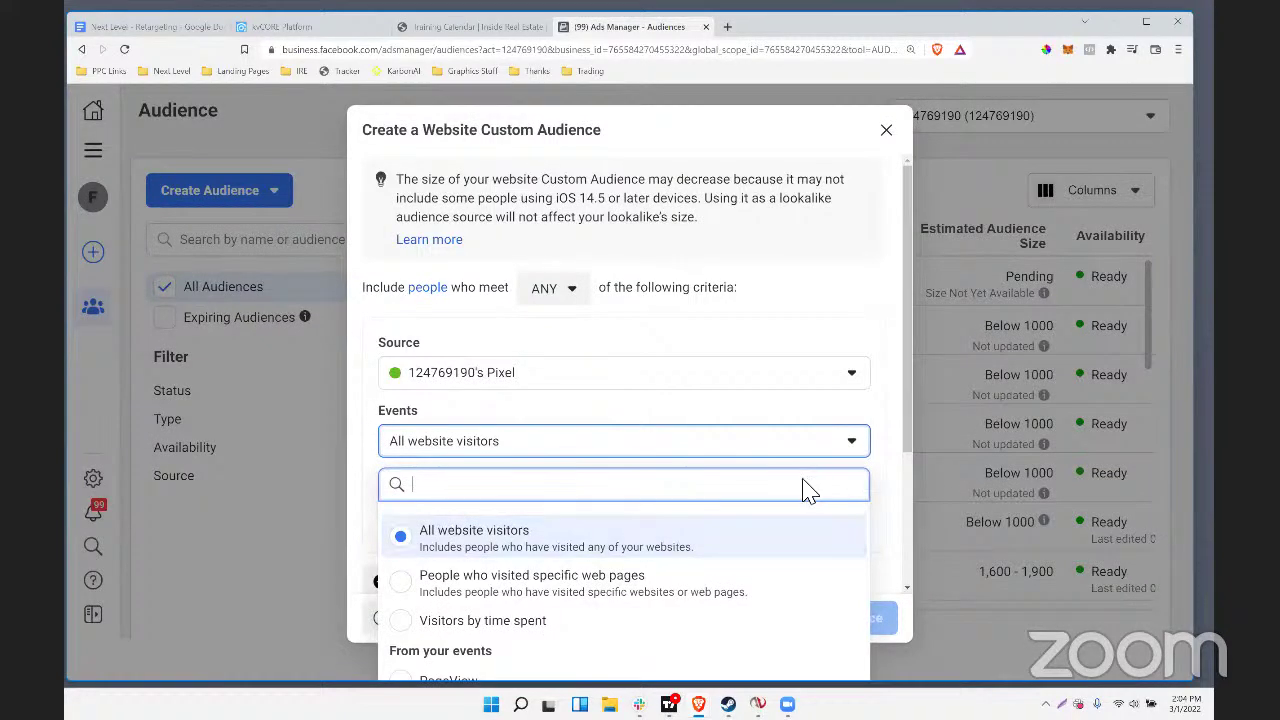
{"action": "scroll", "coordinate": [870, 390], "scroll_direction": "down", "scroll_amount": 2}
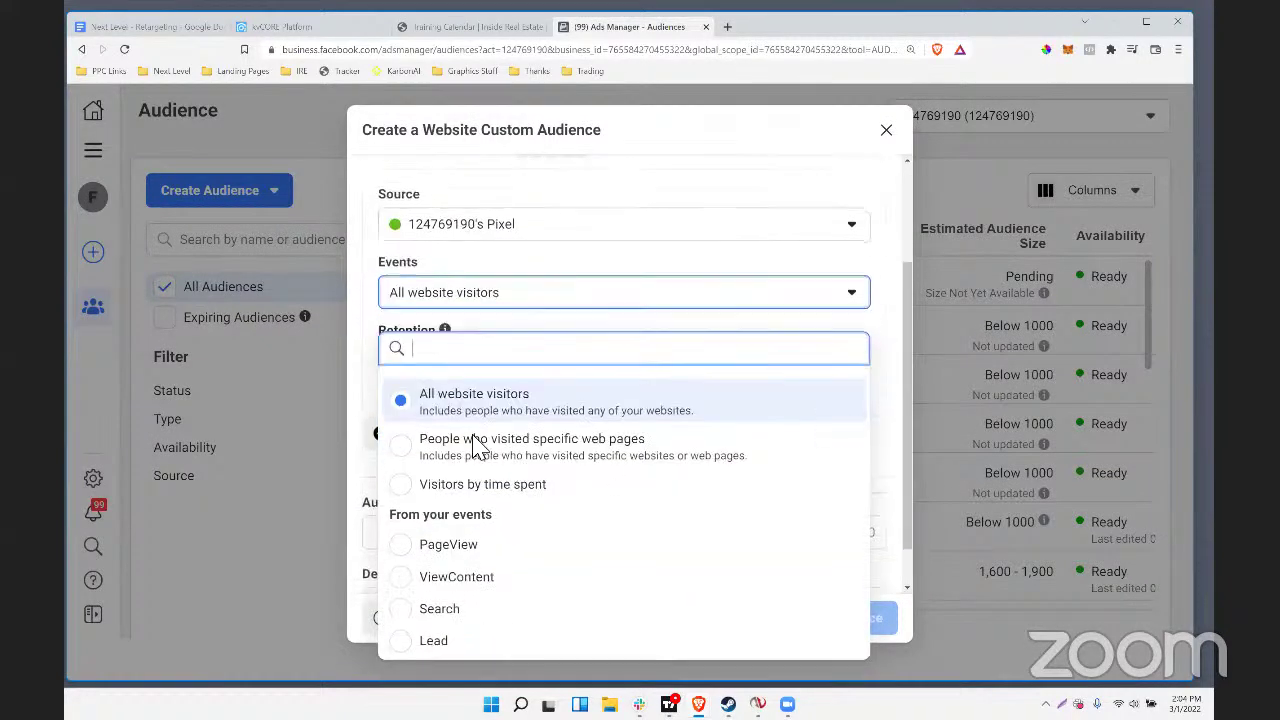
{"action": "left_click_drag", "start_coordinate": [689, 382], "coordinate": [420, 390]}
{"action": "scroll", "coordinate": [658, 465], "scroll_direction": "up", "scroll_amount": 1}
{"action": "scroll", "coordinate": [662, 466], "scroll_direction": "up", "scroll_amount": 1}
{"action": "scroll", "coordinate": [650, 455], "scroll_direction": "down", "scroll_amount": 2}
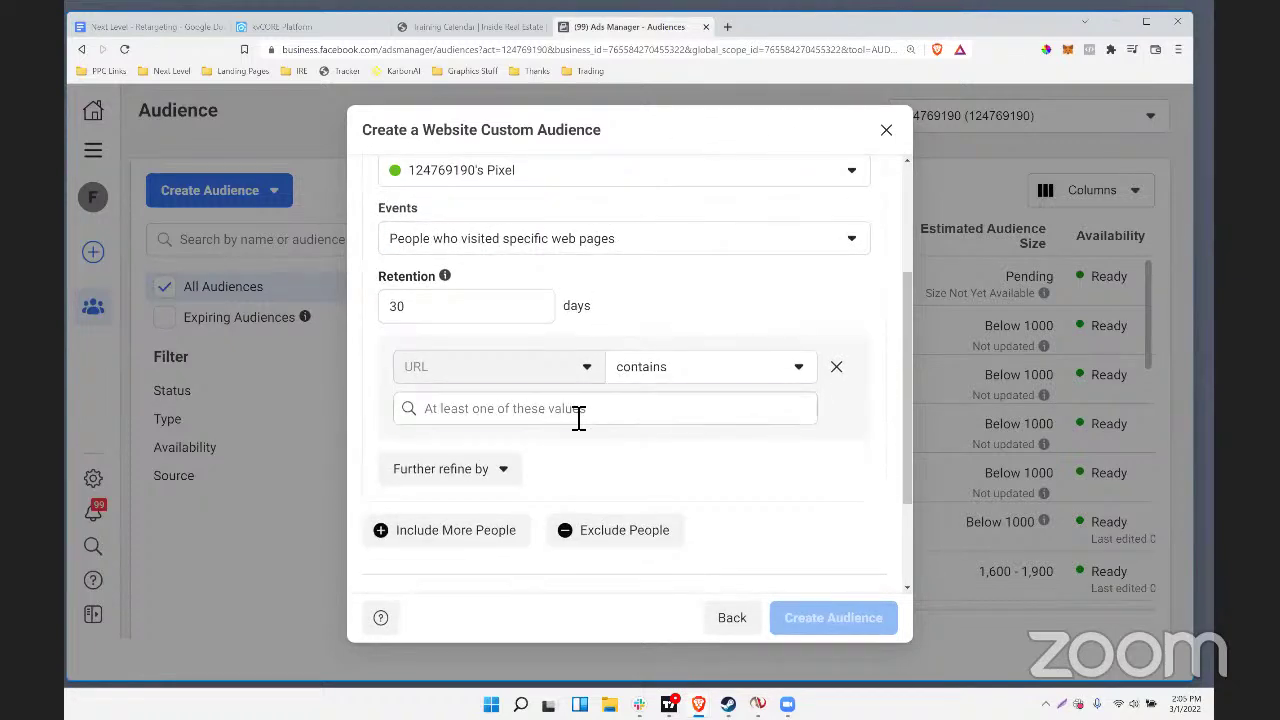
Open the real estate site's home-value page in a new browser tab and copy sell.php from its address
{"action": "left_click", "coordinate": [728, 27]}
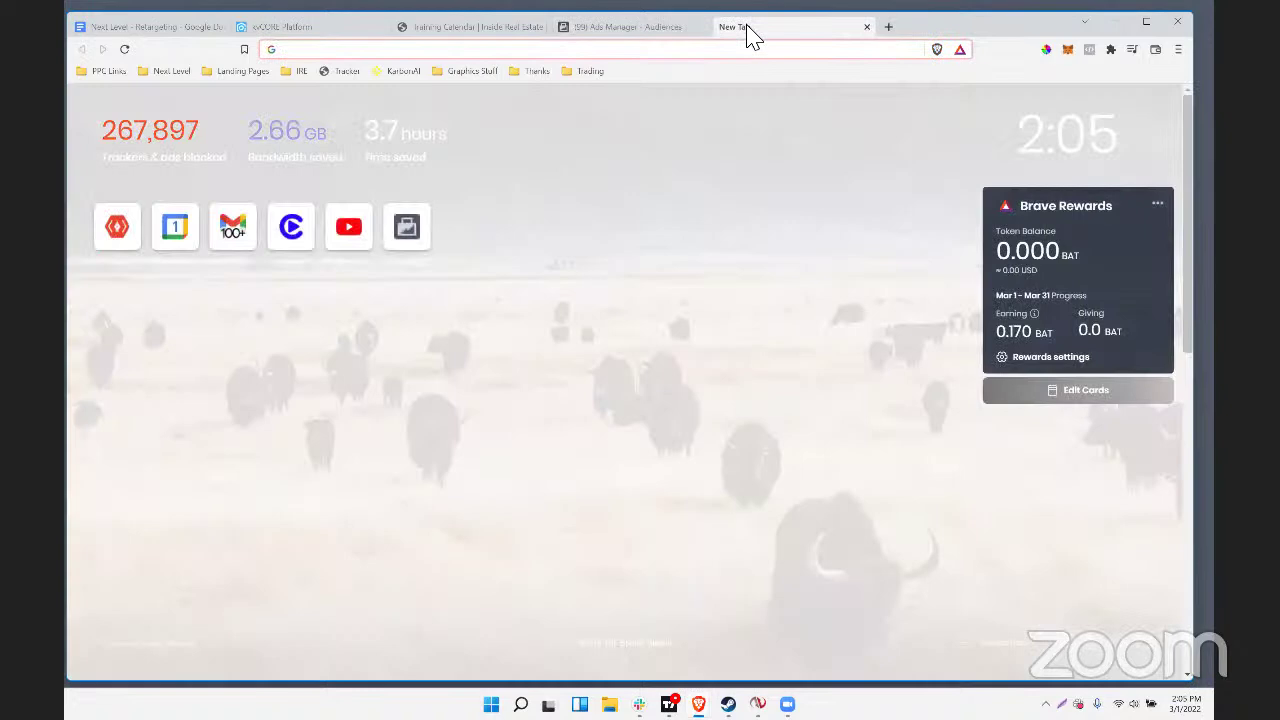
{"action": "type", "text": "ry"}
{"action": "key", "text": "Return"}
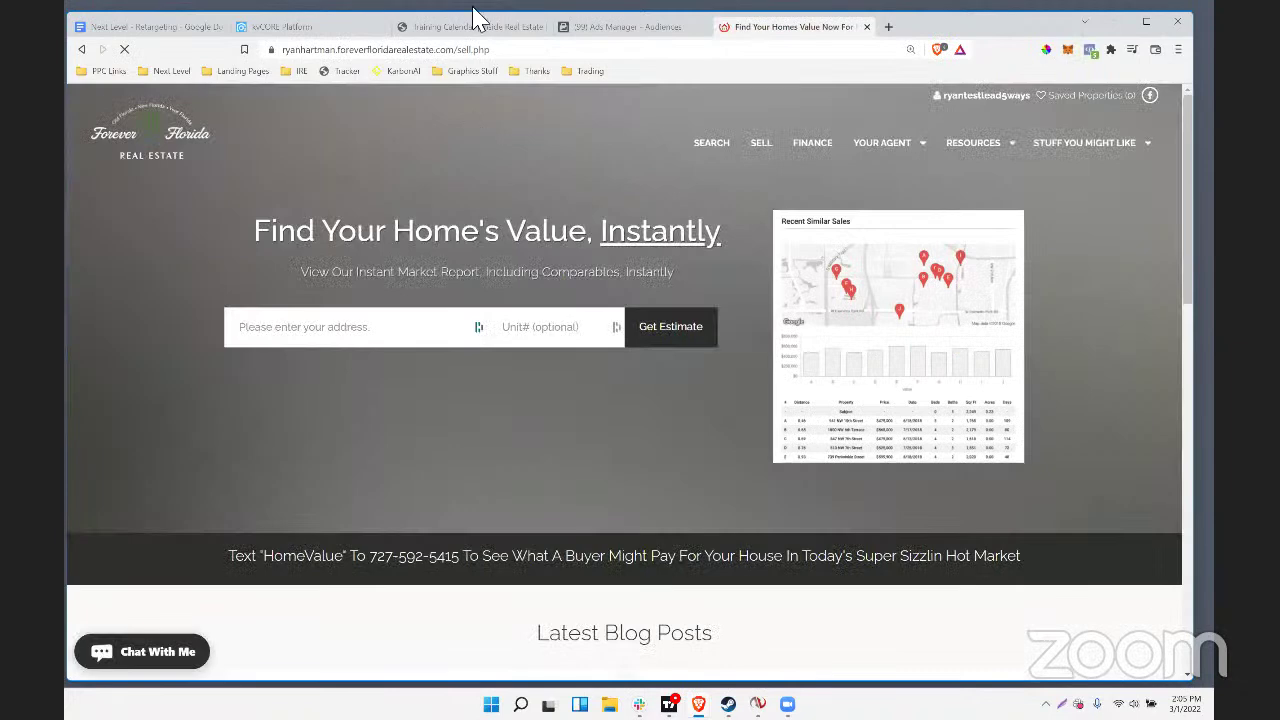
{"action": "left_click_drag", "start_coordinate": [367, 52], "coordinate": [503, 62]}
{"action": "right_click", "coordinate": [503, 60]}
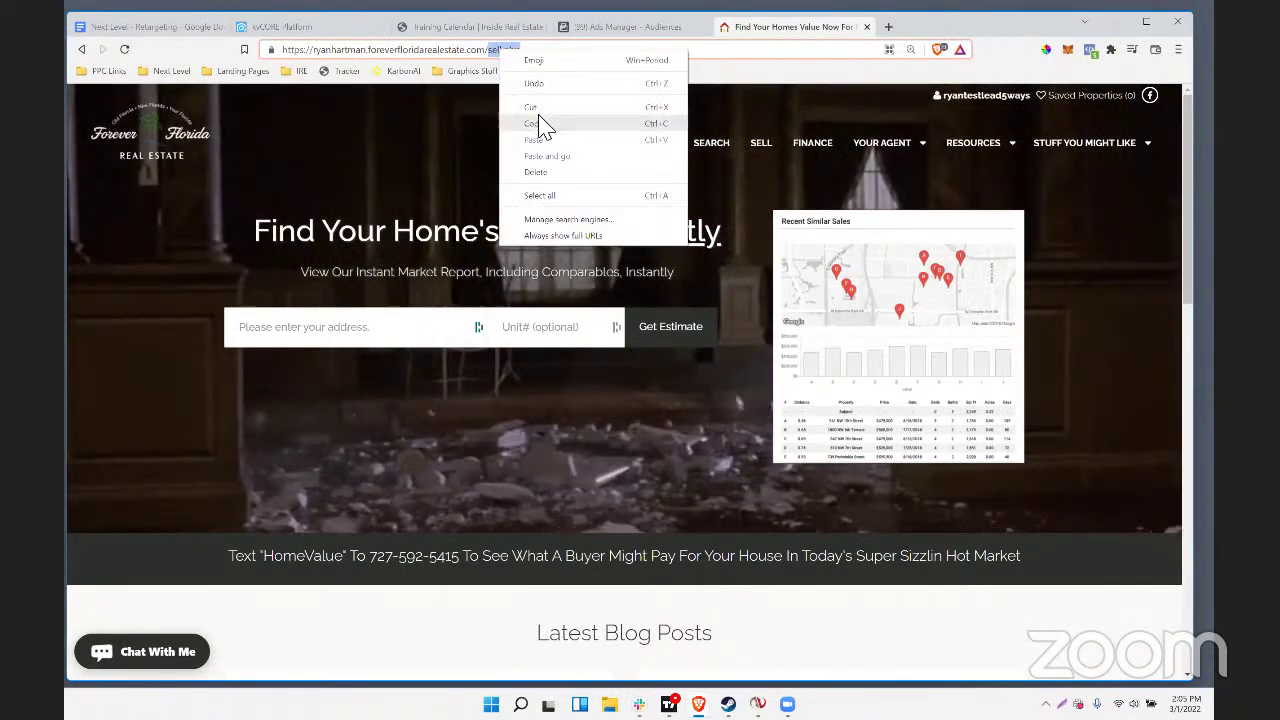
{"action": "left_click", "coordinate": [552, 129]}
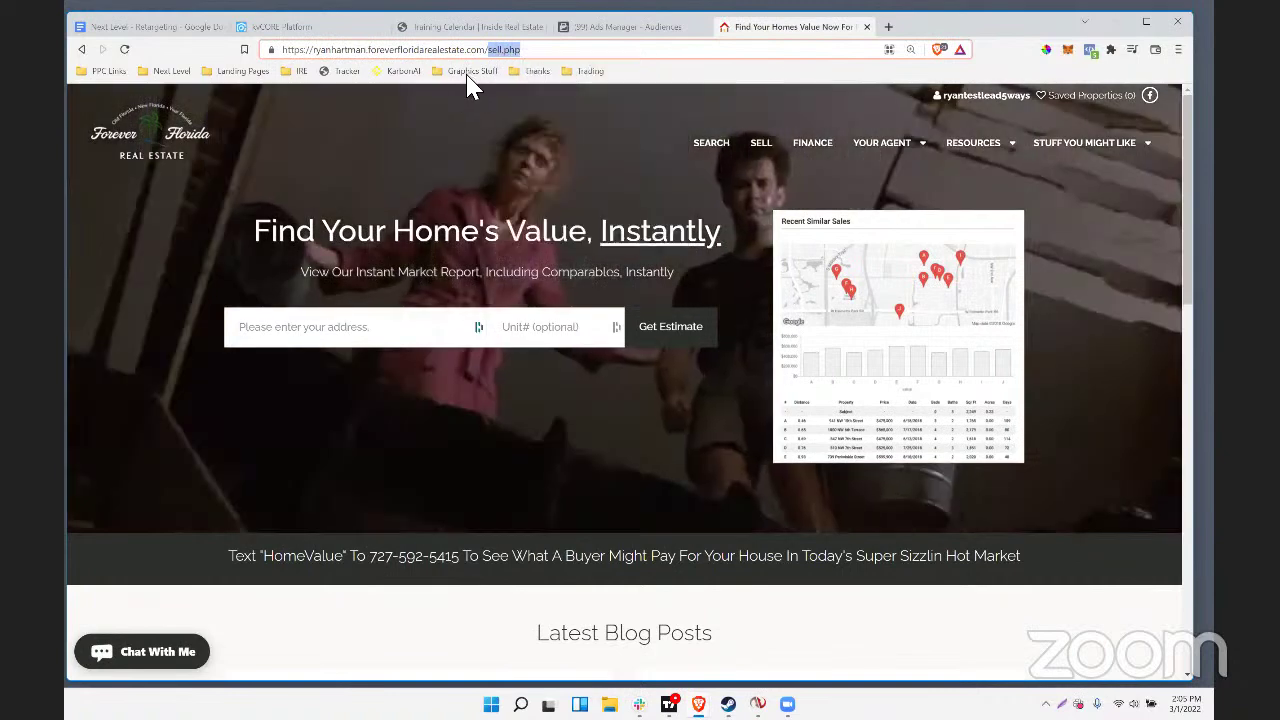
Return to the Ads Manager audience and add sell.php as the value the visited URL contains
{"action": "left_click", "coordinate": [612, 27]}
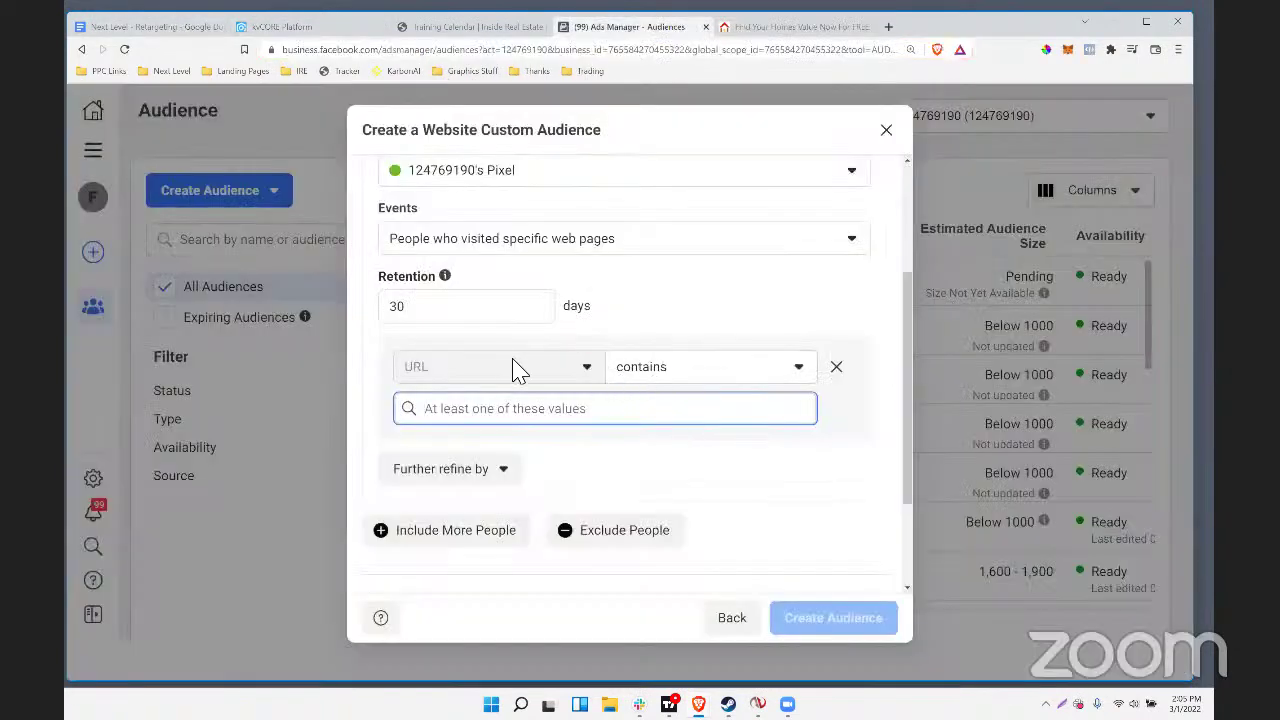
{"action": "left_click", "coordinate": [666, 388]}
{"action": "left_click", "coordinate": [664, 408]}
{"action": "left_click", "coordinate": [483, 416]}
{"action": "key", "text": "ctrl+v"}
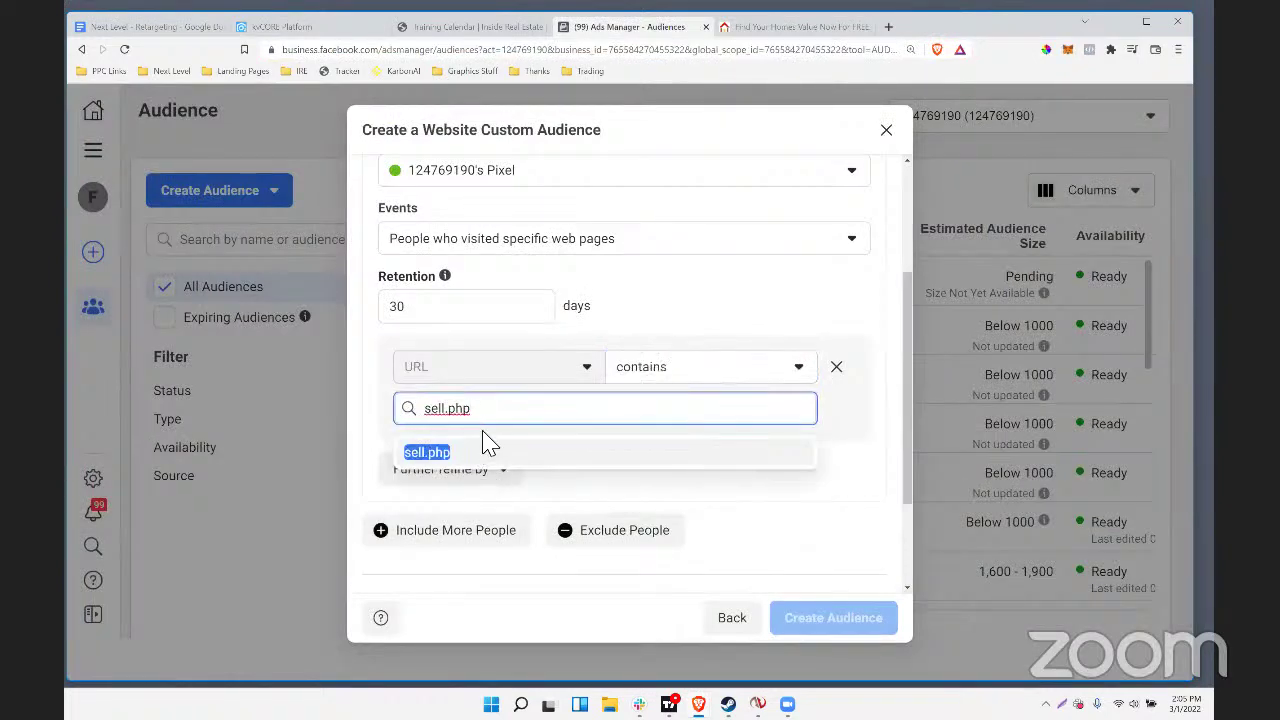
{"action": "left_click", "coordinate": [487, 443]}
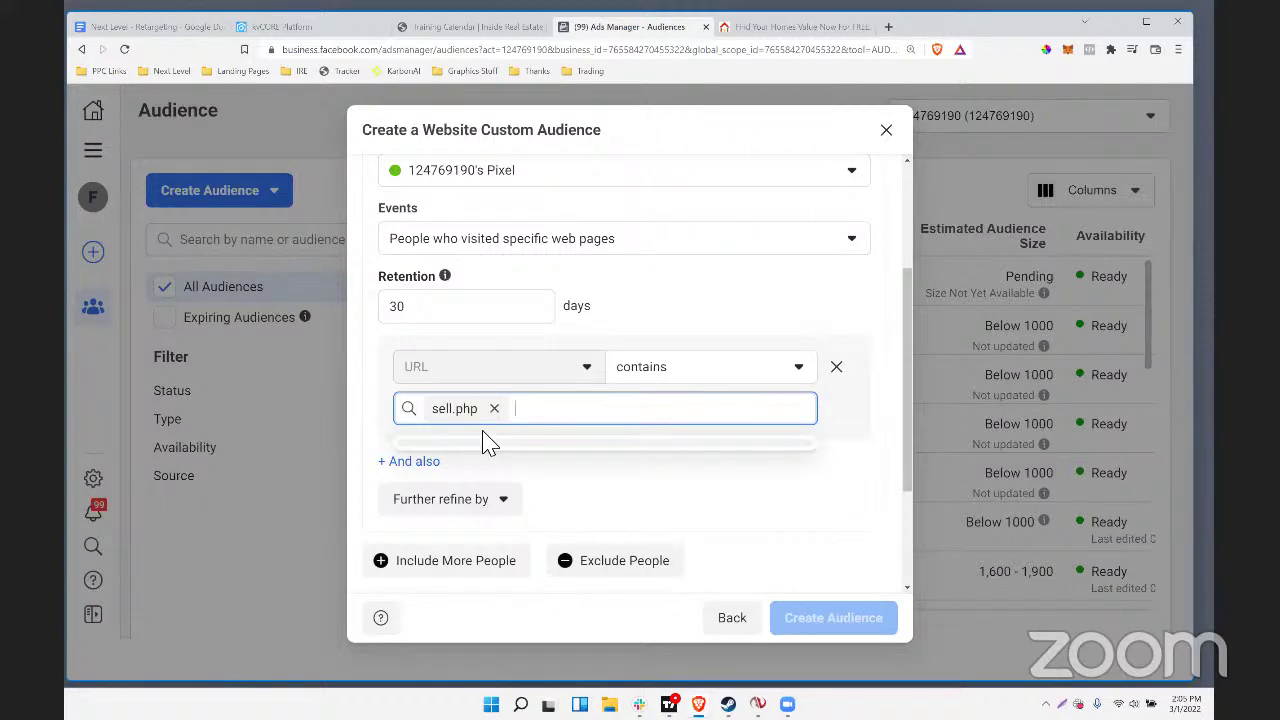
{"action": "left_click", "coordinate": [646, 486]}
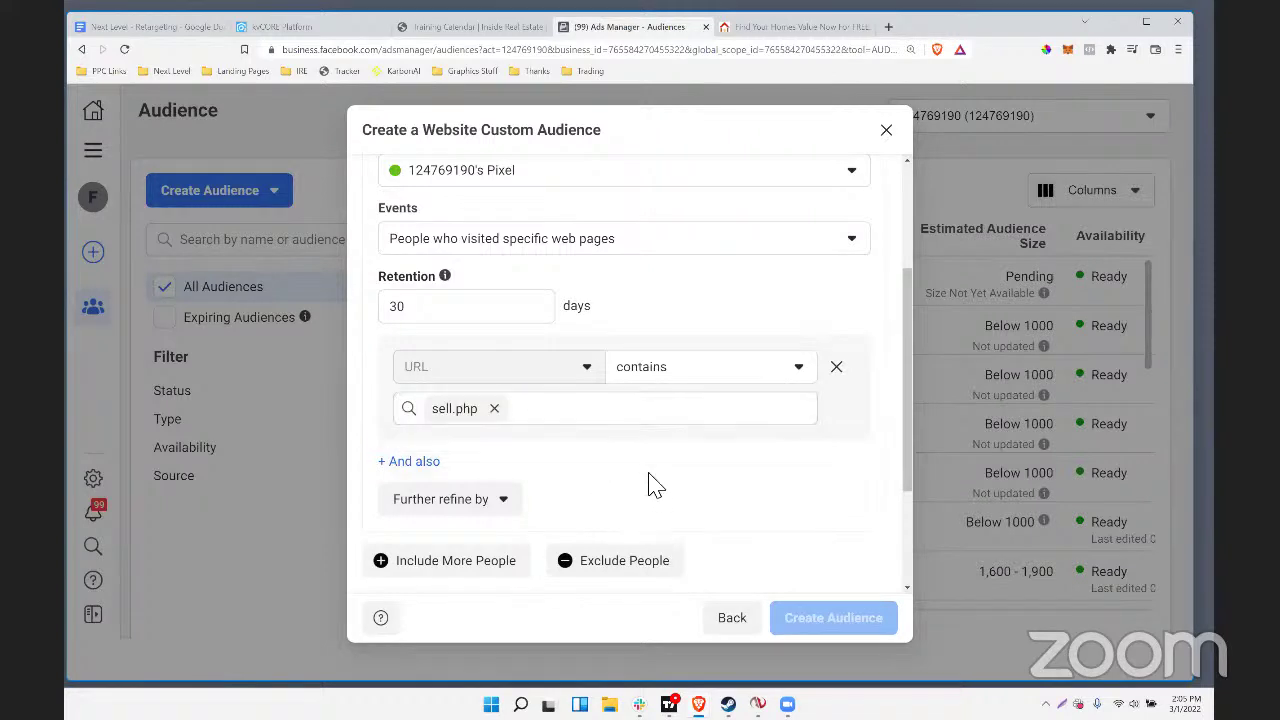
Try adding a Device refinement to the sell.php audience, look through its device options, and remove the refinement
{"action": "scroll", "coordinate": [477, 443], "scroll_direction": "down", "scroll_amount": 1}
{"action": "left_click", "coordinate": [497, 431]}
{"action": "left_click", "coordinate": [648, 425]}
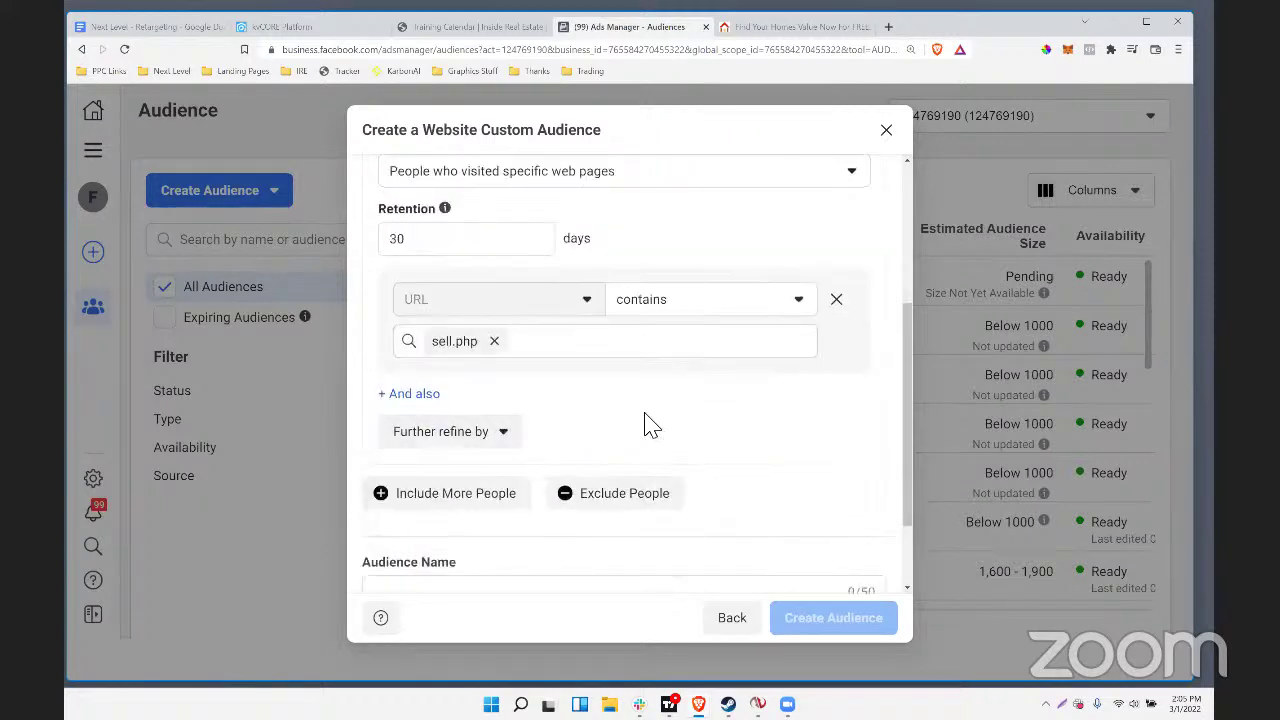
{"action": "scroll", "coordinate": [517, 380], "scroll_direction": "down", "scroll_amount": 1}
{"action": "scroll", "coordinate": [560, 350], "scroll_direction": "down", "scroll_amount": 1}
{"action": "left_click", "coordinate": [515, 322]}
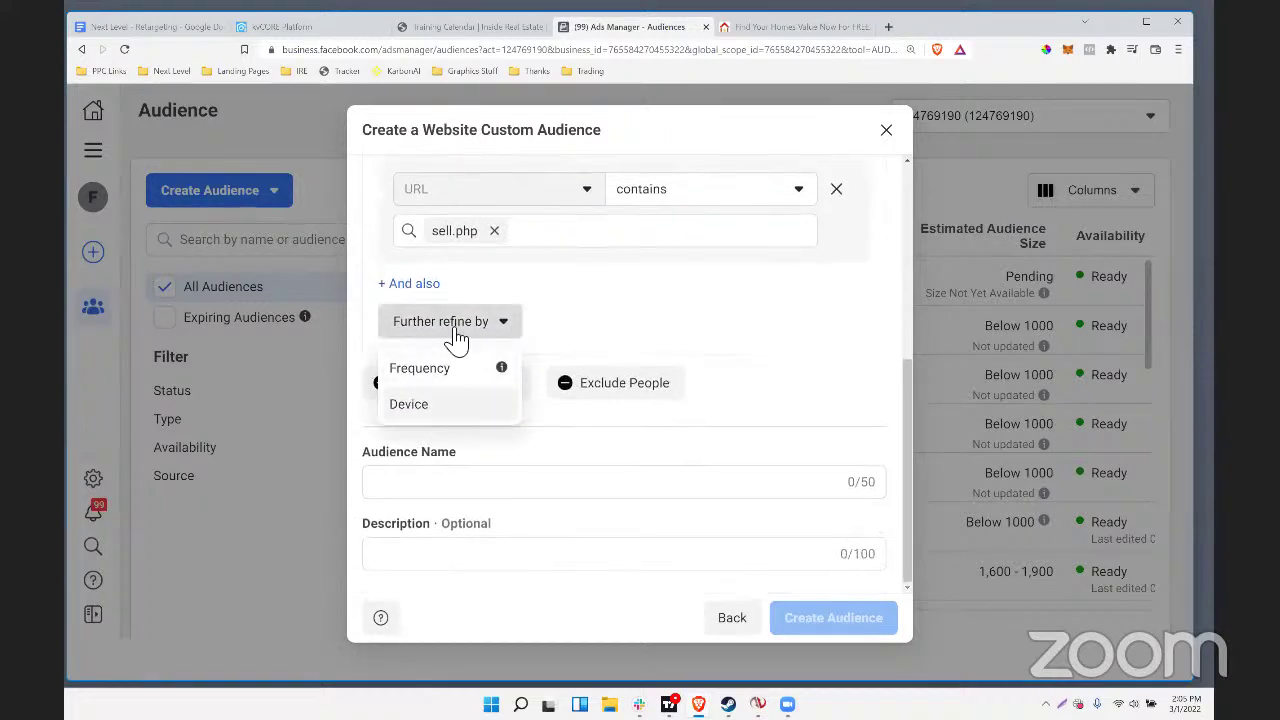
{"action": "left_click", "coordinate": [428, 412]}
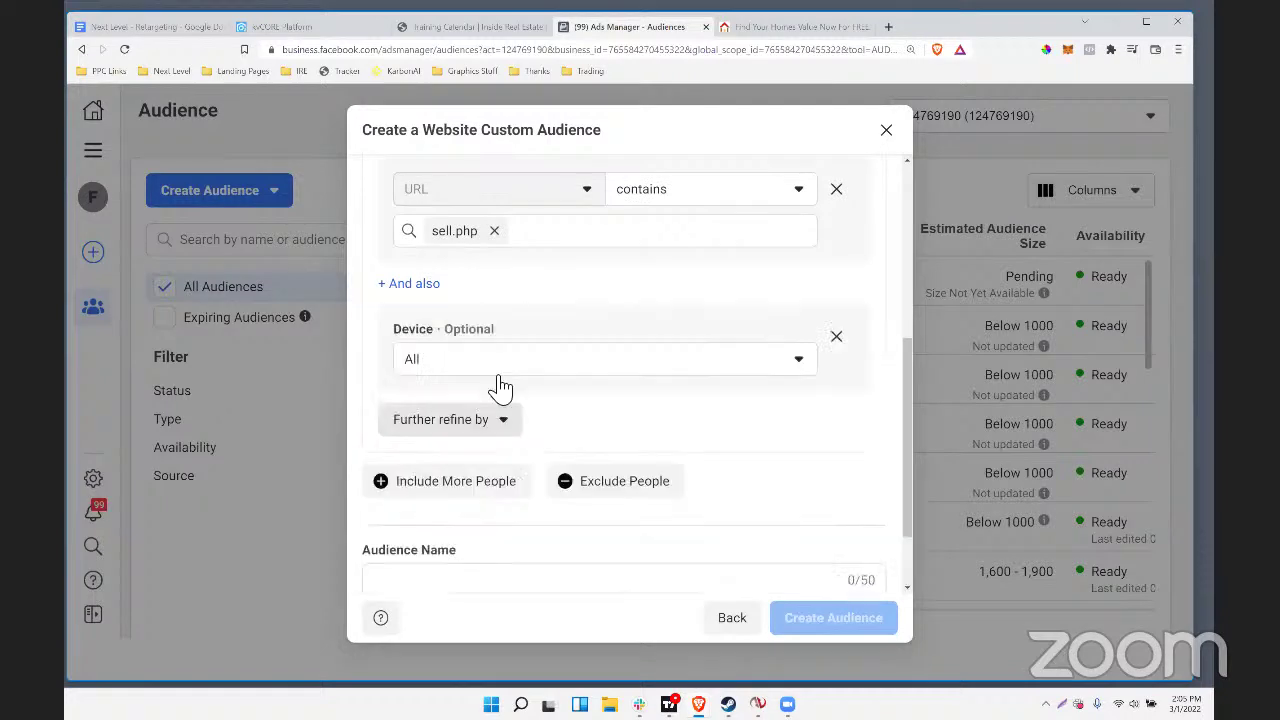
{"action": "left_click", "coordinate": [537, 362]}
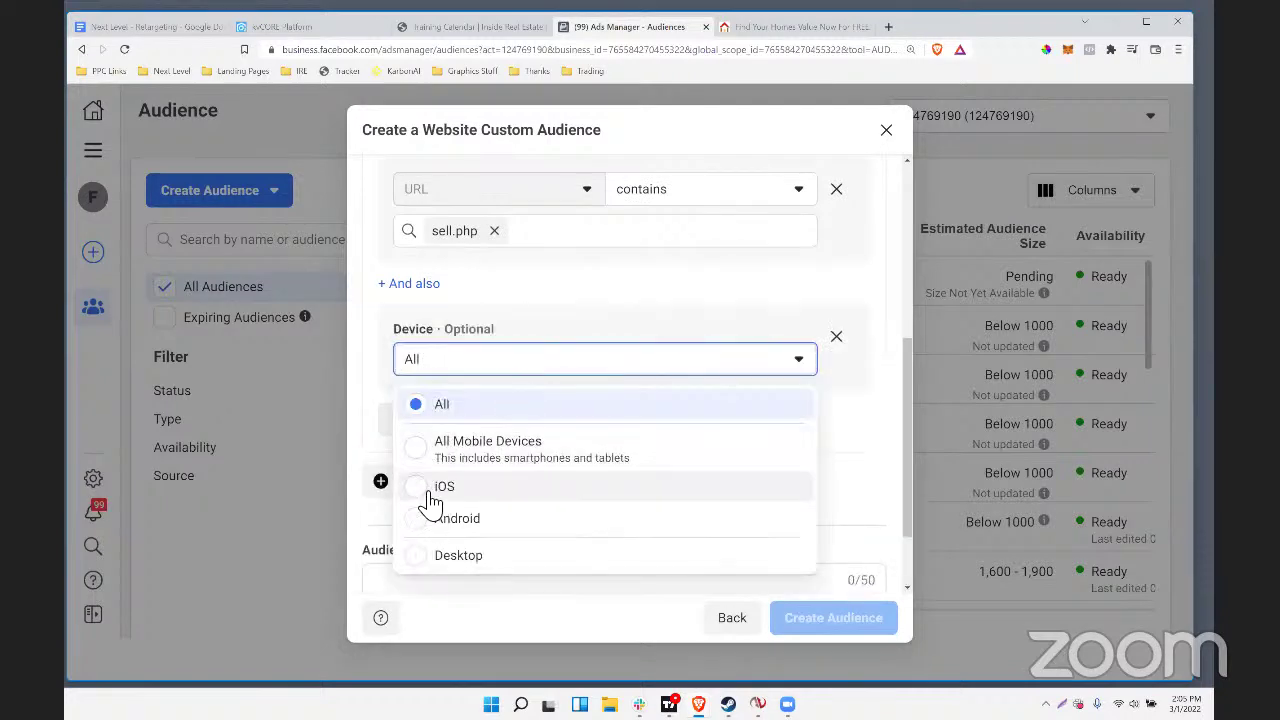
{"action": "left_click", "coordinate": [660, 297]}
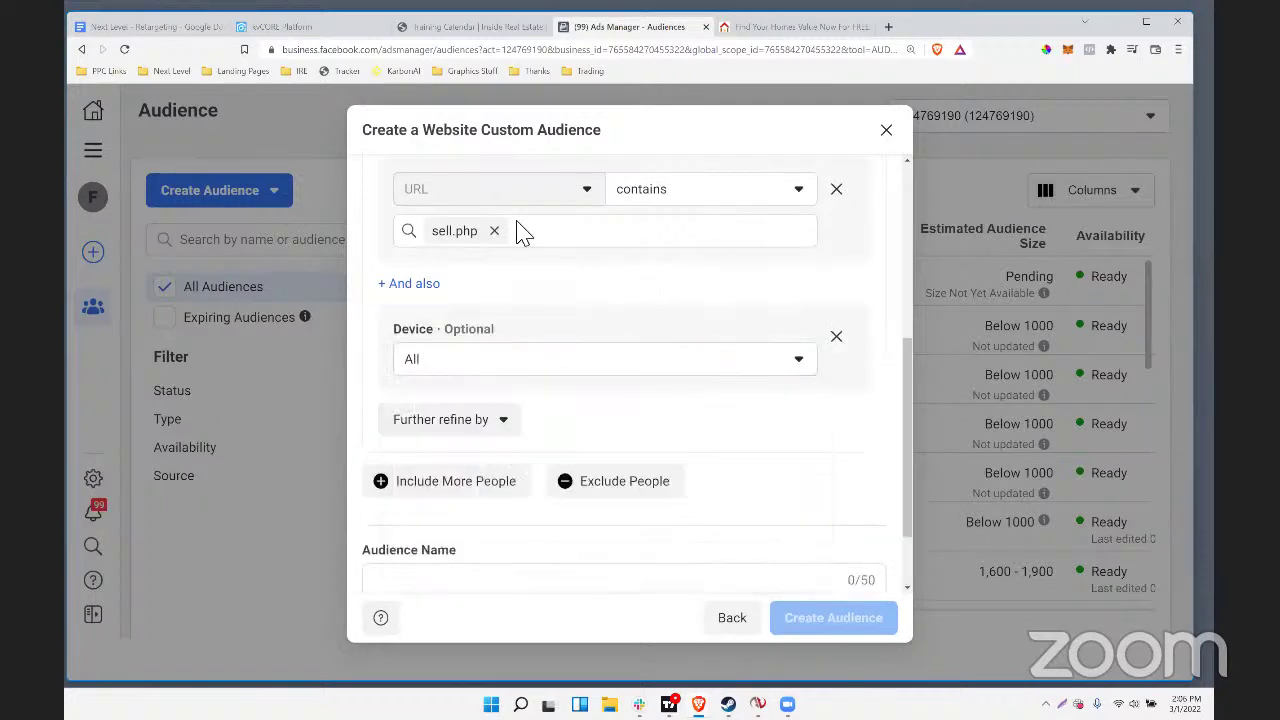
{"action": "left_click", "coordinate": [485, 374]}
{"action": "left_click", "coordinate": [823, 334]}
{"action": "left_click", "coordinate": [834, 340]}
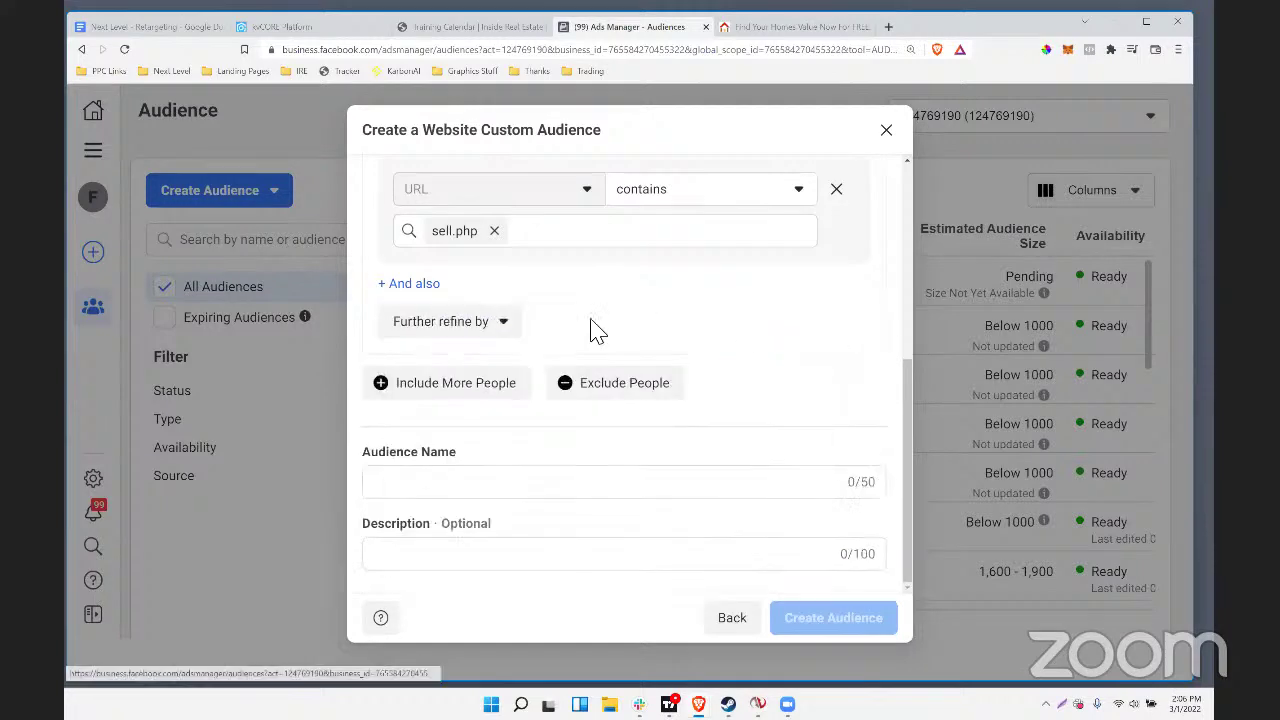
Name the audience after the owner's kvCORE site with "Visited Sell Page", create it, and close the confirmation
{"action": "left_click", "coordinate": [453, 487]}
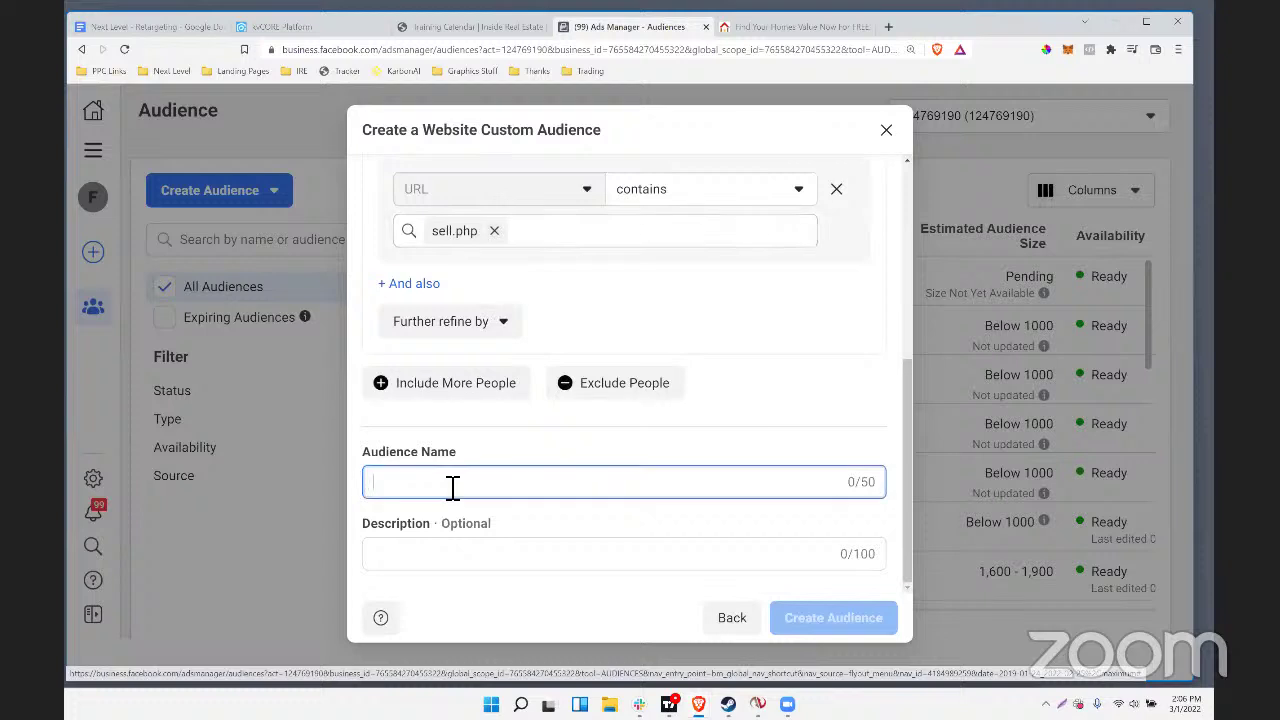
{"action": "type", "text": "R"}
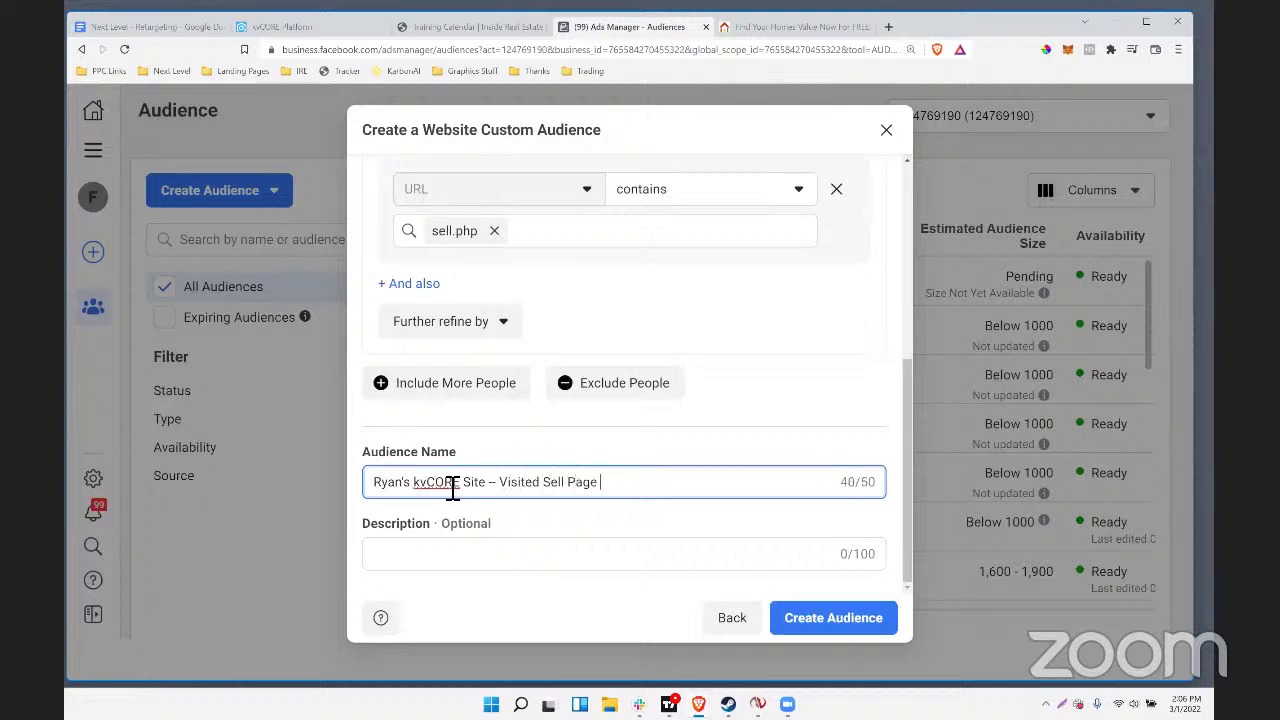
{"action": "left_click", "coordinate": [846, 630]}
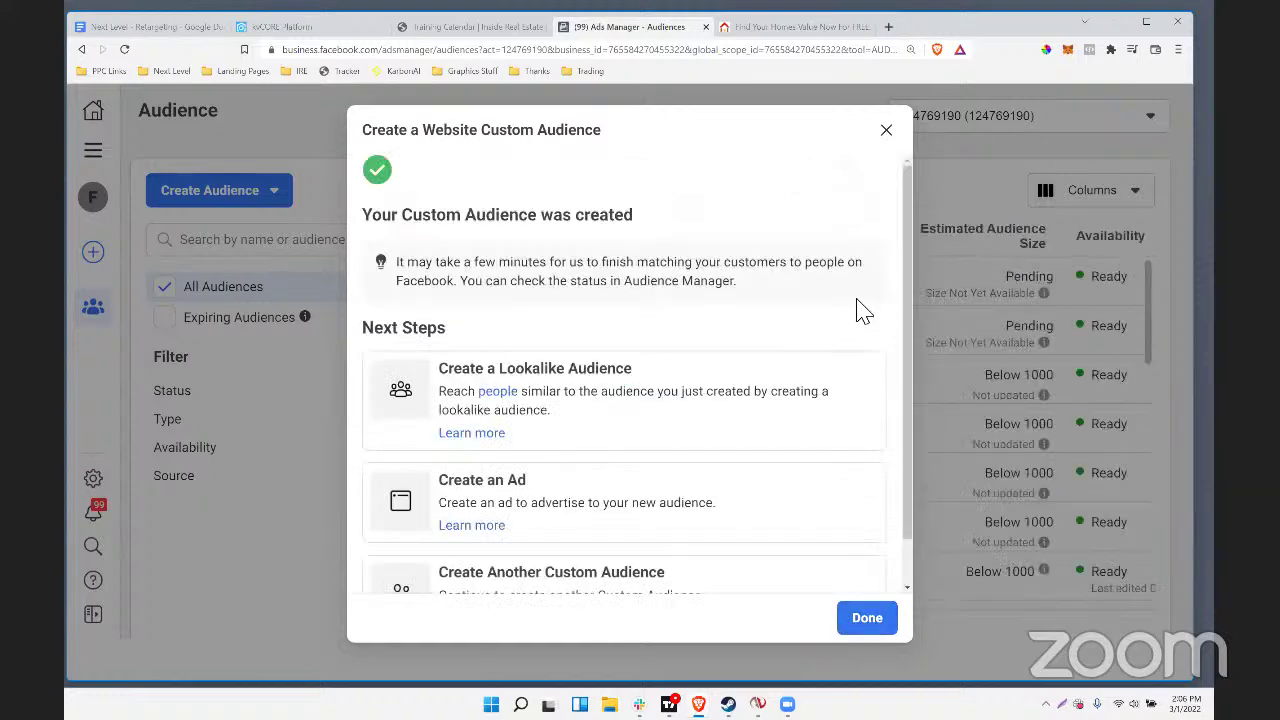
{"action": "key", "text": "Escape"}
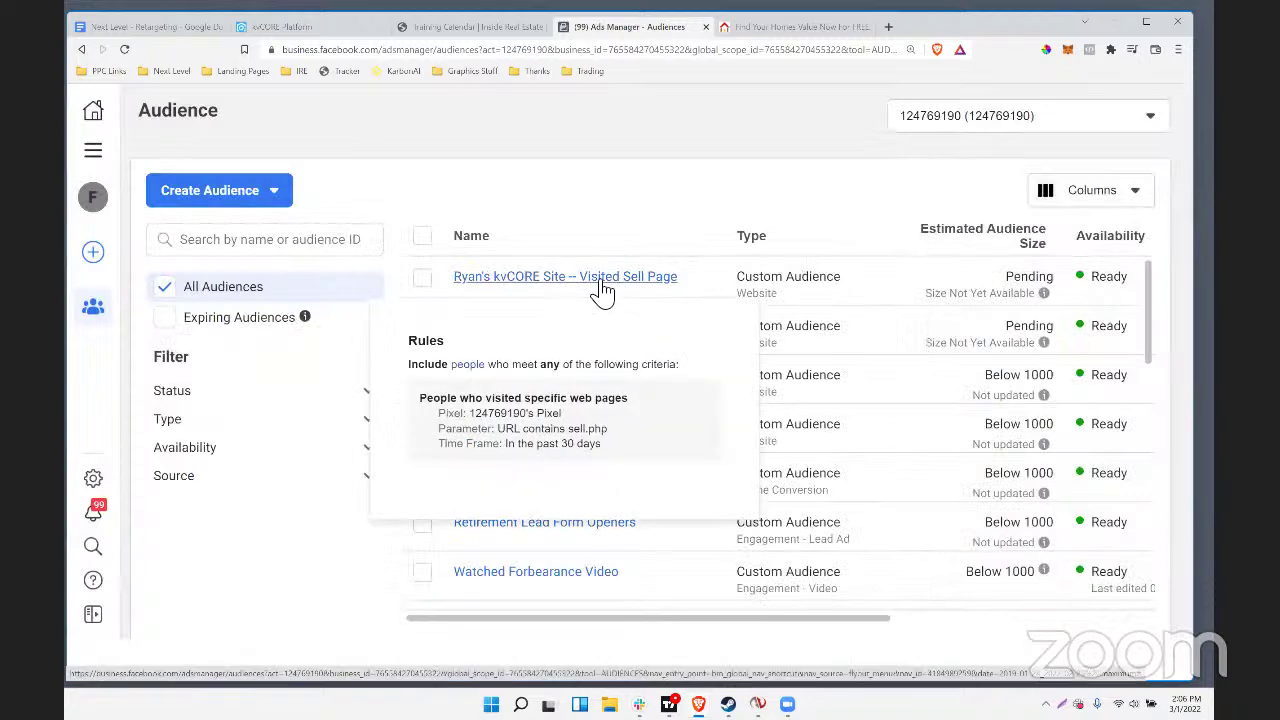
Start another website-sourced custom audience and set its event to People who visited specific web pages
{"action": "left_click", "coordinate": [285, 192]}
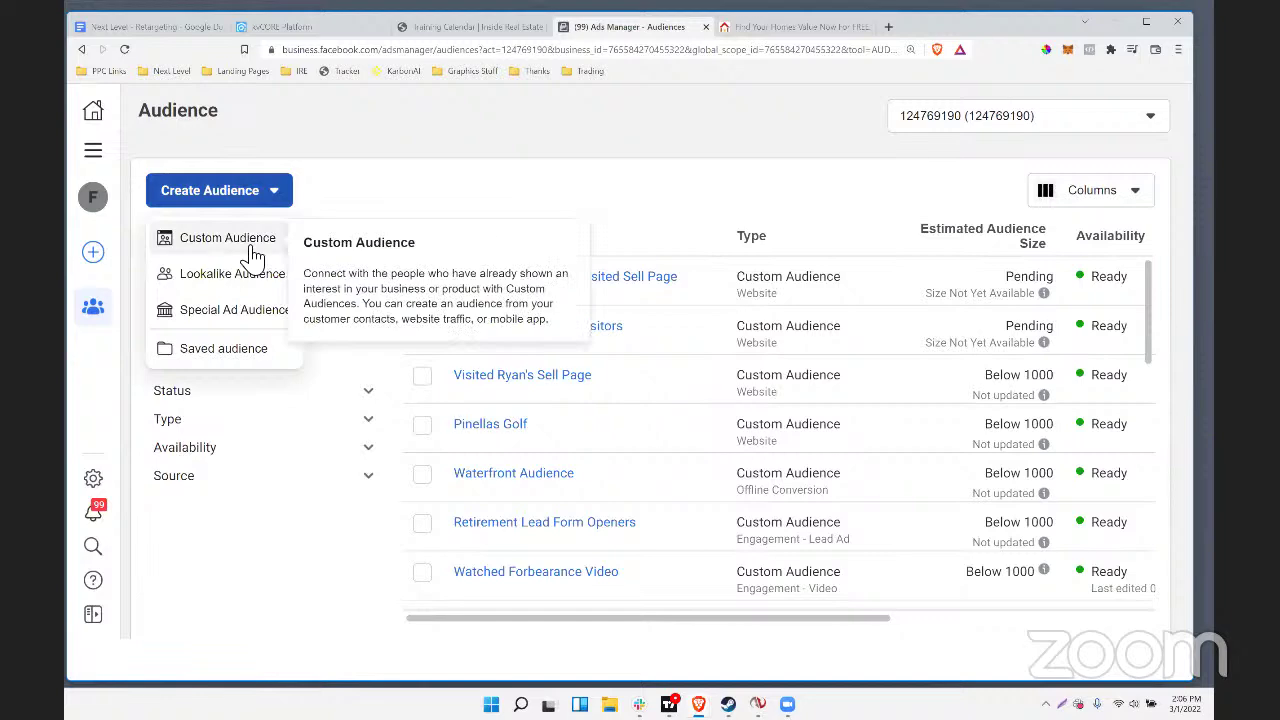
{"action": "left_click", "coordinate": [250, 245]}
{"action": "left_click", "coordinate": [381, 273]}
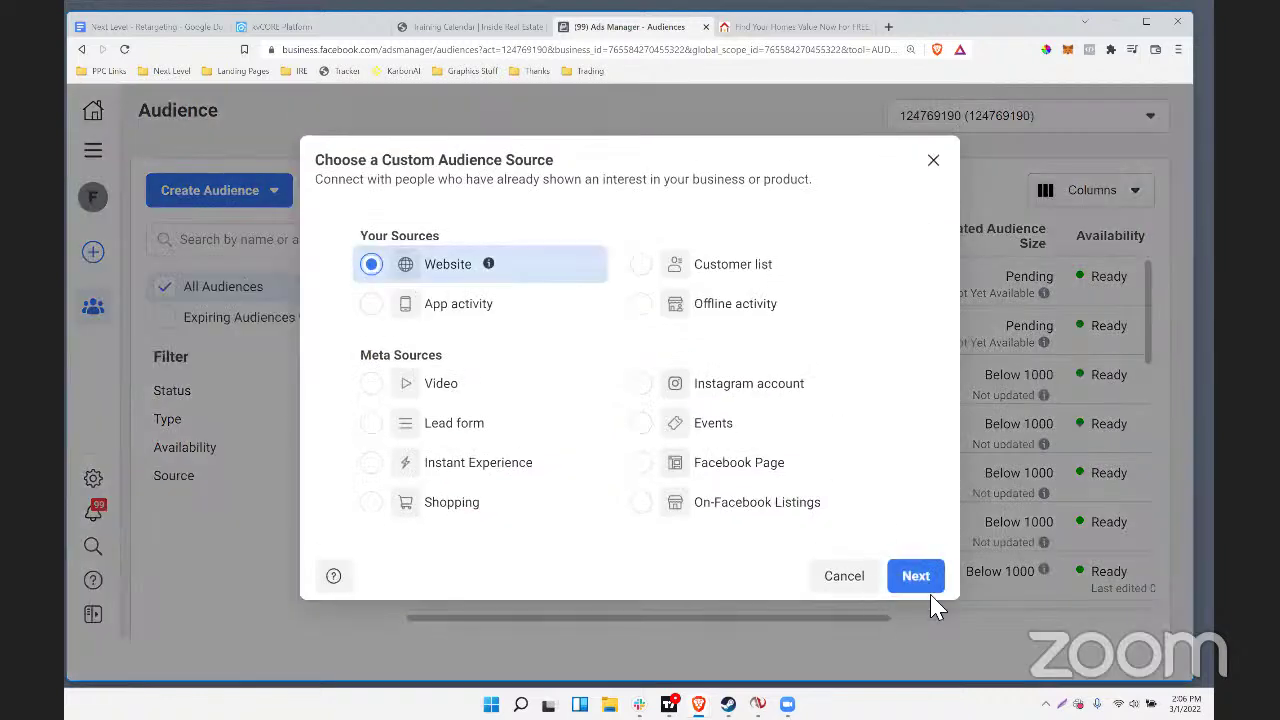
{"action": "left_click", "coordinate": [920, 582]}
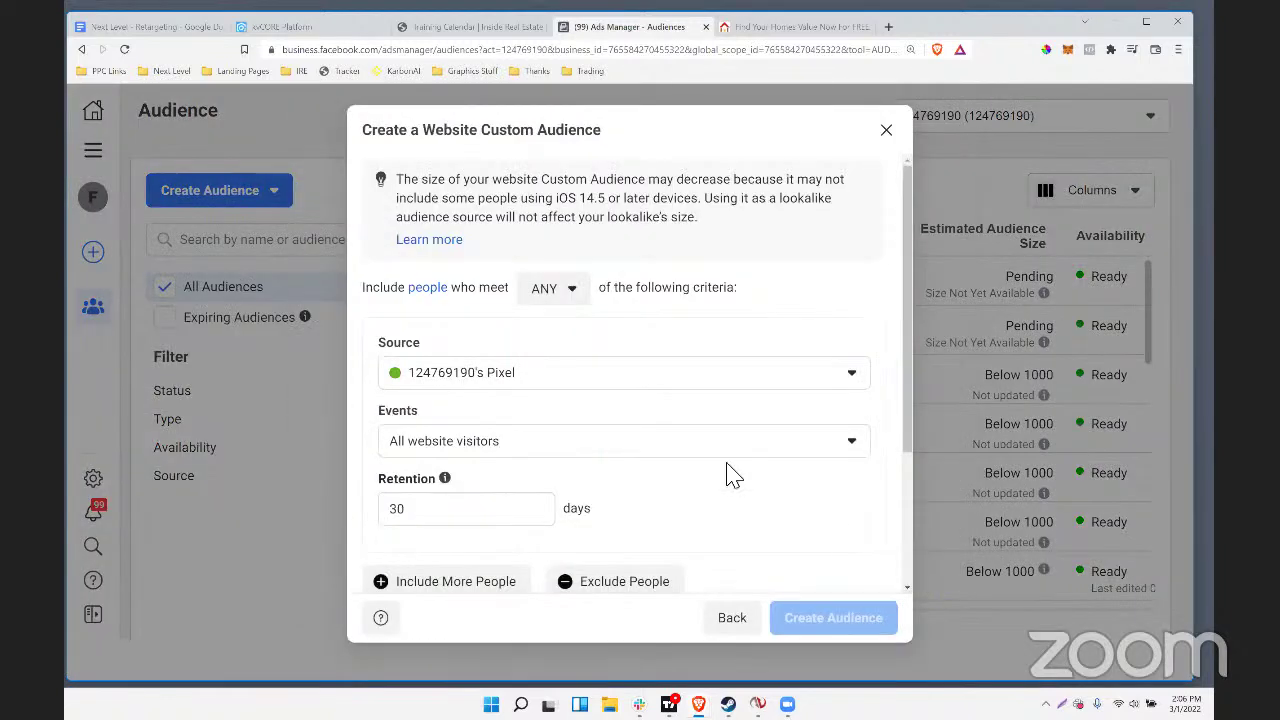
{"action": "scroll", "coordinate": [706, 460], "scroll_direction": "down", "scroll_amount": 1}
{"action": "left_click", "coordinate": [563, 388]}
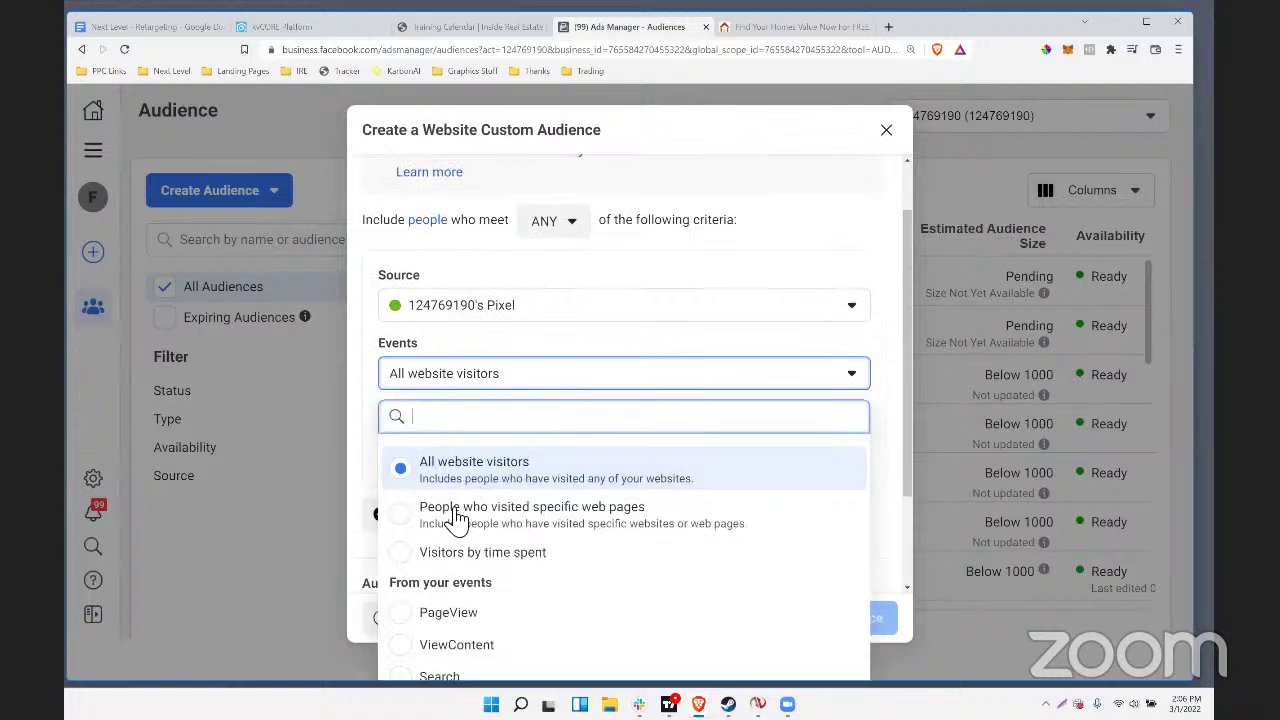
{"action": "left_click", "coordinate": [410, 520]}
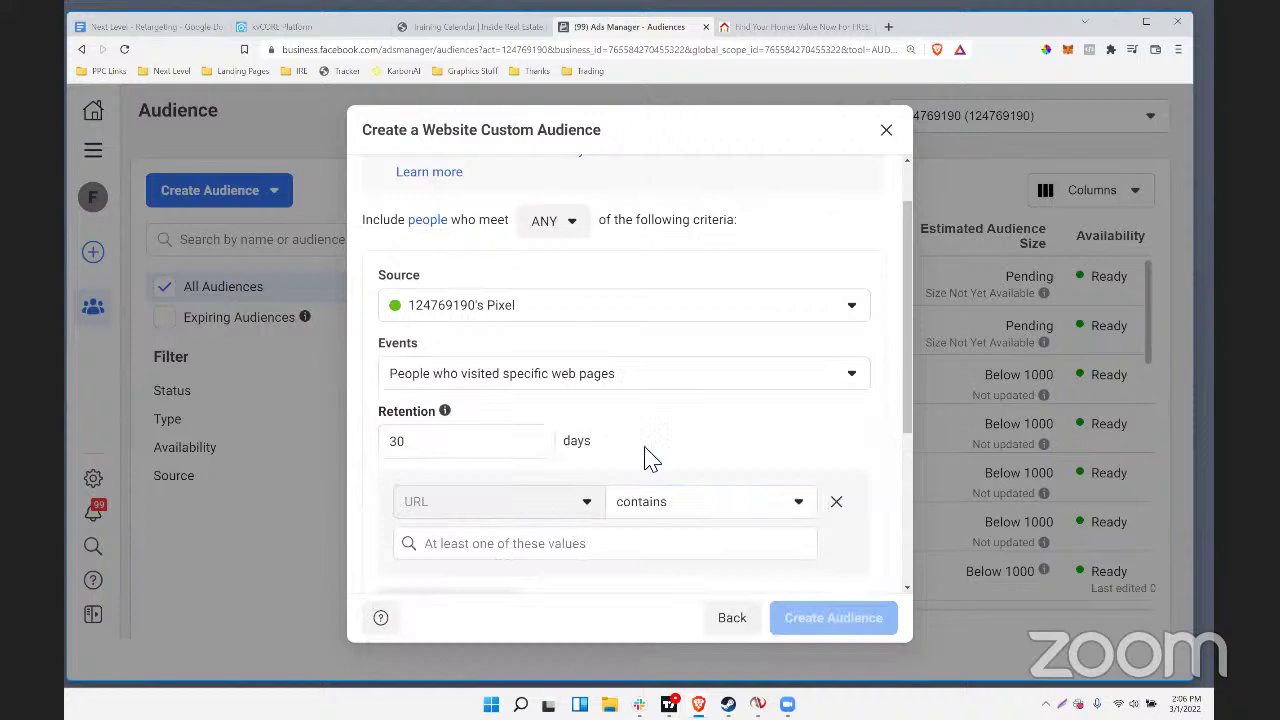
Try the URL condition's contains and doesn't contain operators, and discard this audience without creating it
{"action": "scroll", "coordinate": [663, 440], "scroll_direction": "down", "scroll_amount": 4}
{"action": "left_click", "coordinate": [706, 238]}
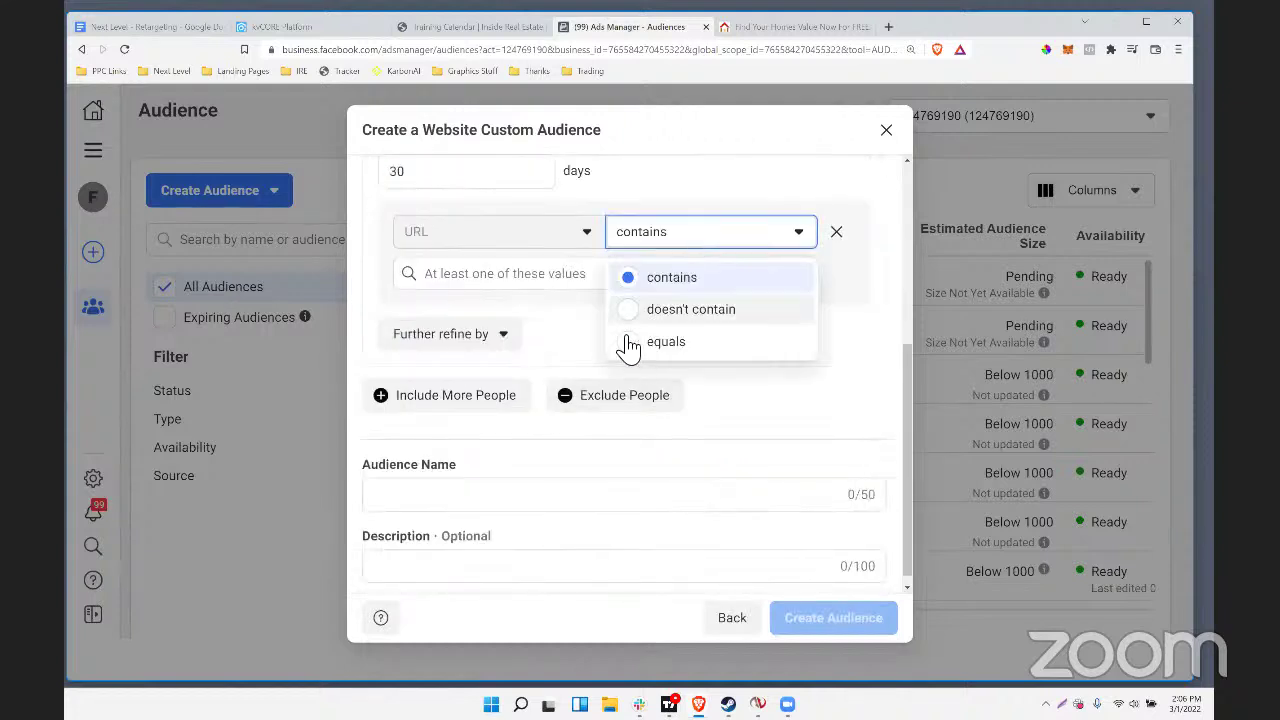
{"action": "left_click", "coordinate": [636, 310]}
{"action": "left_click", "coordinate": [687, 238]}
{"action": "left_click", "coordinate": [687, 238]}
{"action": "left_click", "coordinate": [645, 245]}
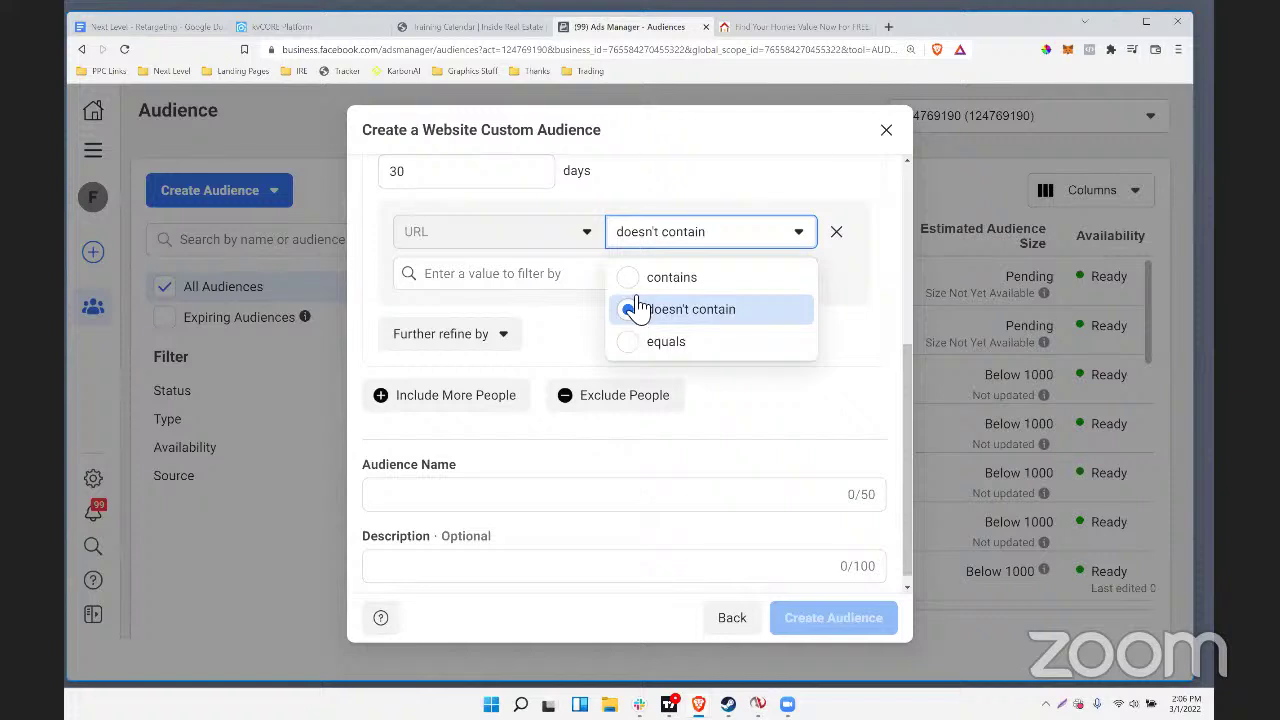
{"action": "left_click", "coordinate": [636, 278]}
{"action": "left_click", "coordinate": [655, 232]}
{"action": "left_click", "coordinate": [643, 316]}
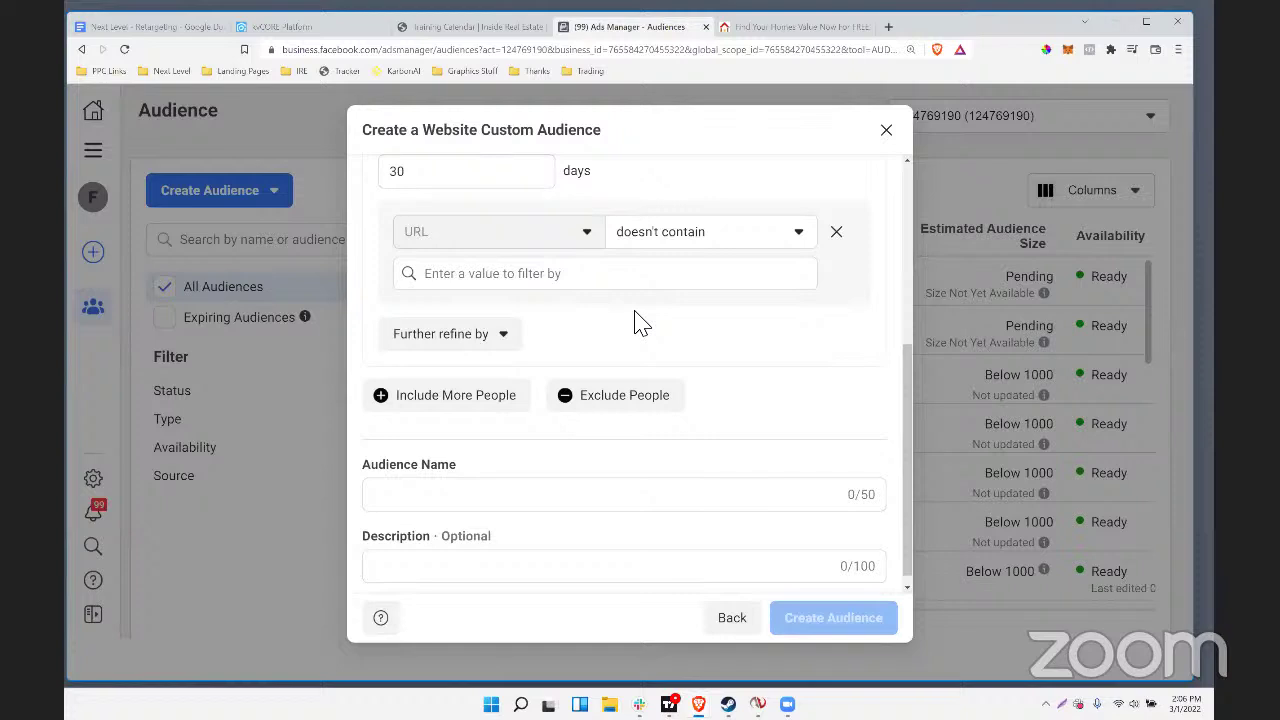
{"action": "scroll", "coordinate": [641, 323], "scroll_direction": "up", "scroll_amount": 3}
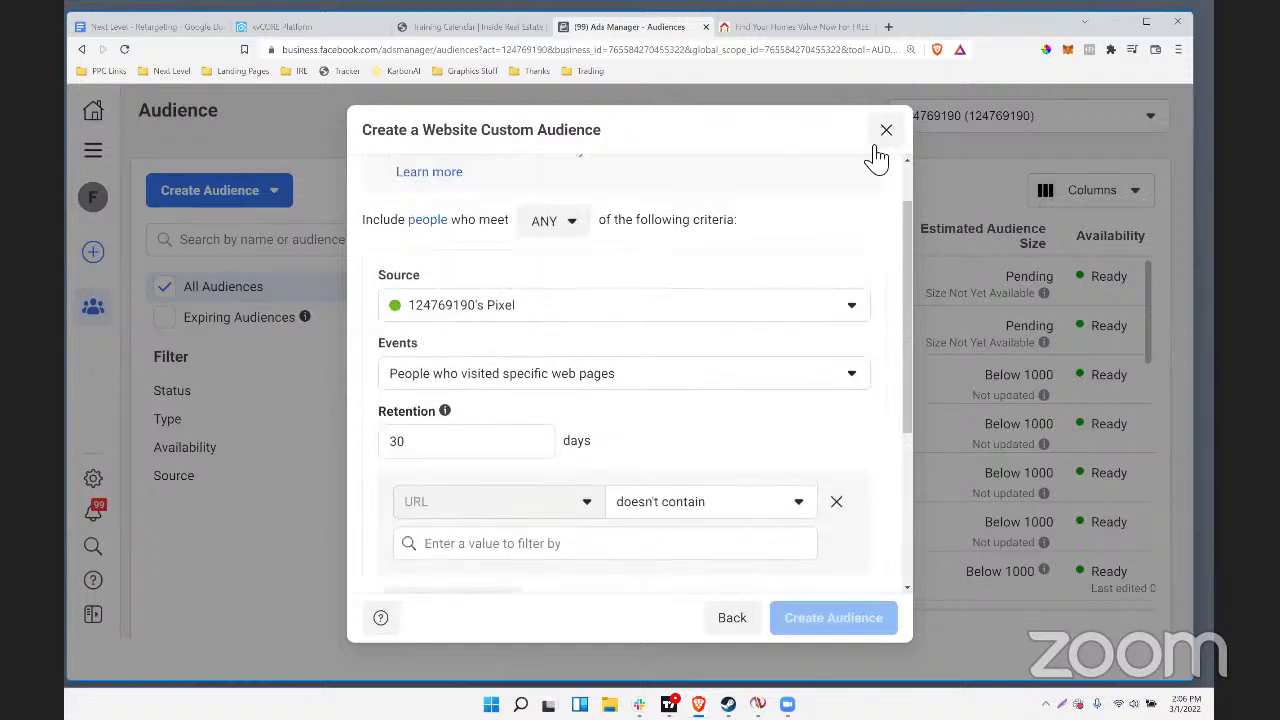
{"action": "scroll", "coordinate": [785, 332], "scroll_direction": "down", "scroll_amount": 3}
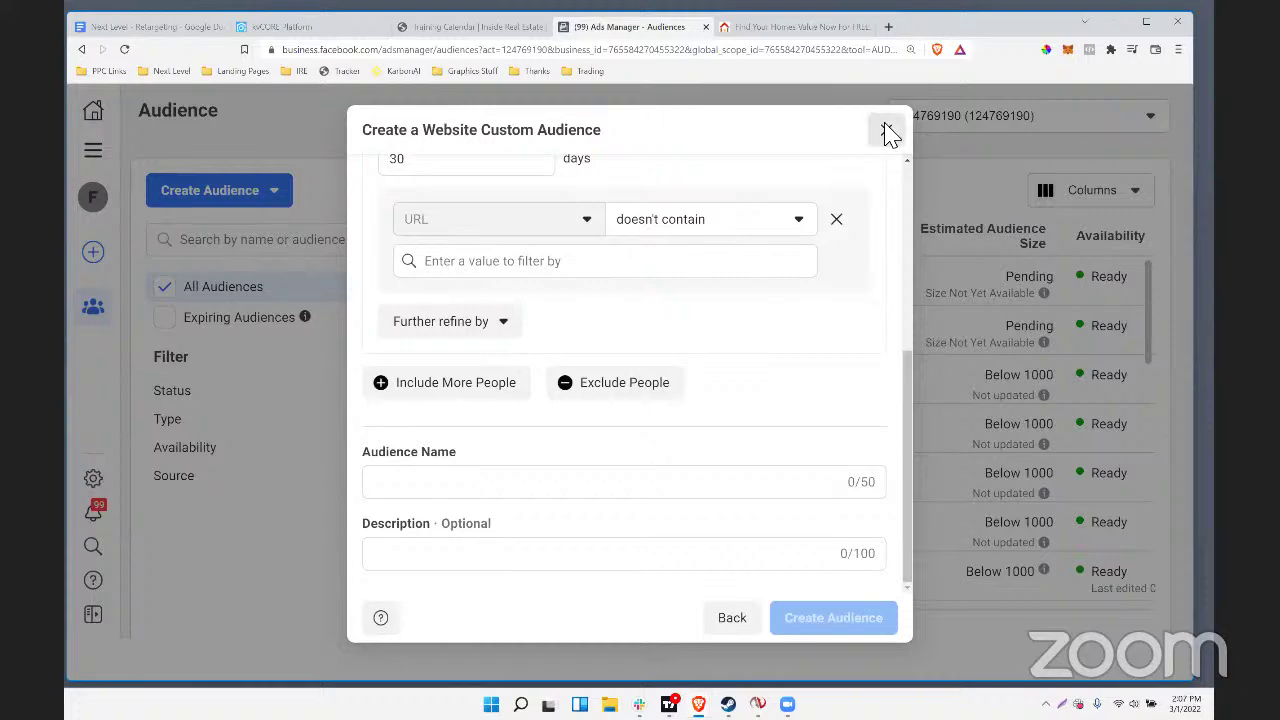
{"action": "key", "text": "Escape"}
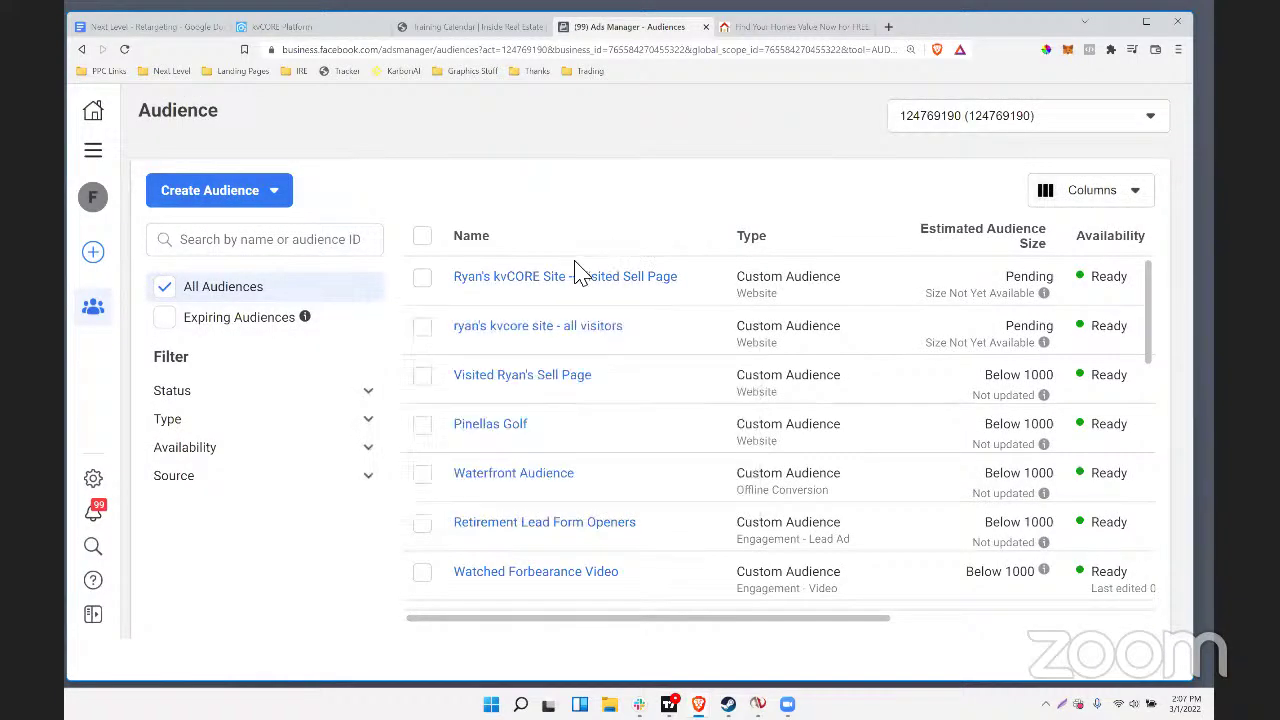
Start a new custom audience with Website as its source and continue to its settings
{"action": "mouse_move", "coordinate": [525, 288]}
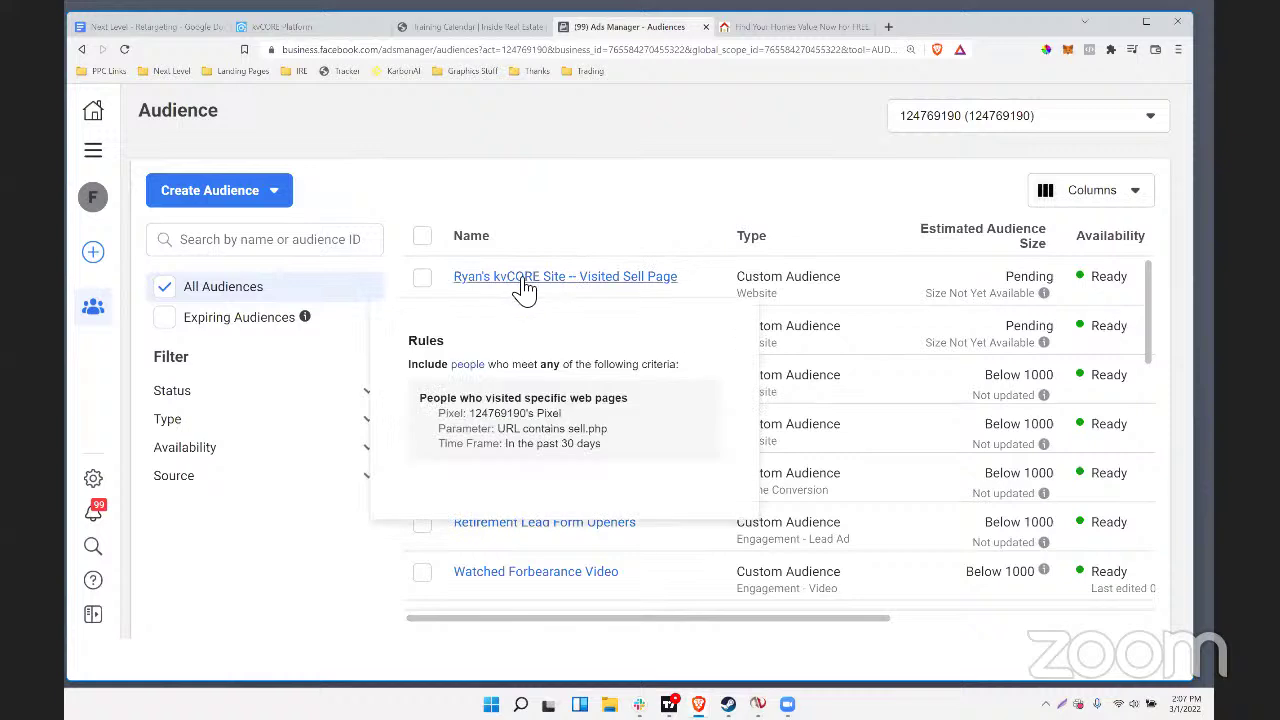
{"action": "left_click", "coordinate": [258, 200]}
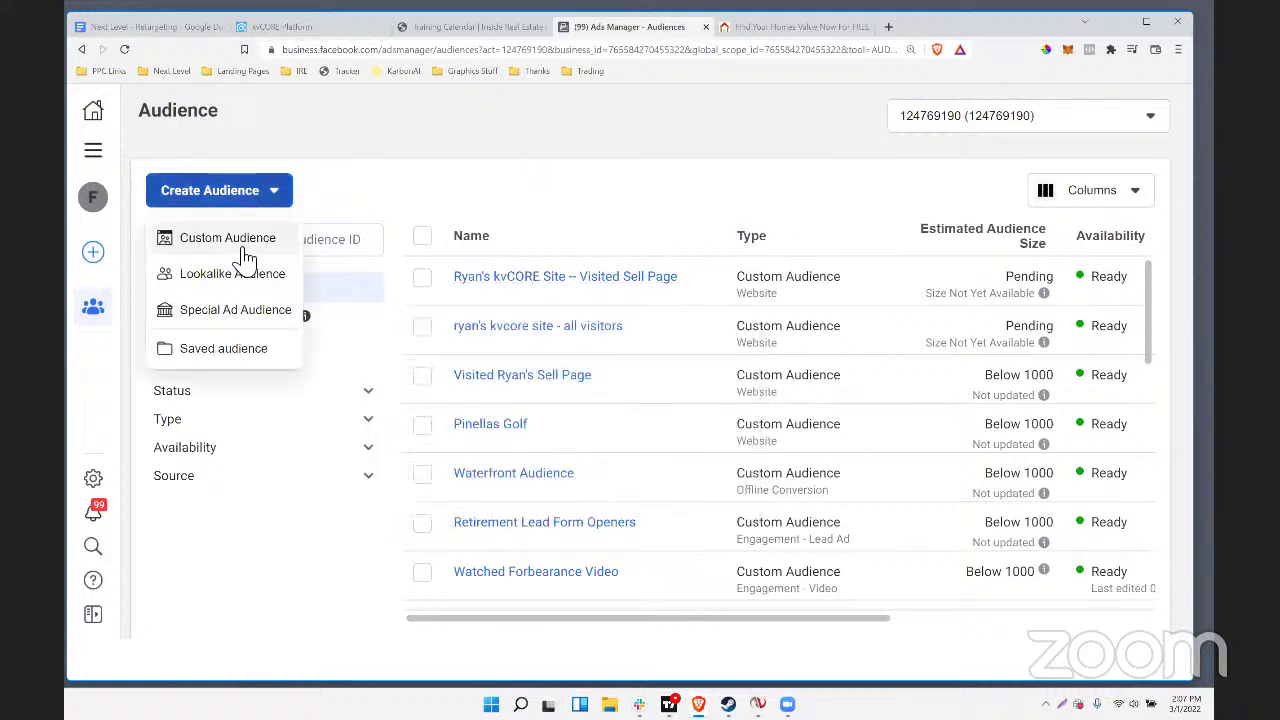
{"action": "left_click", "coordinate": [270, 245]}
{"action": "left_click", "coordinate": [372, 266]}
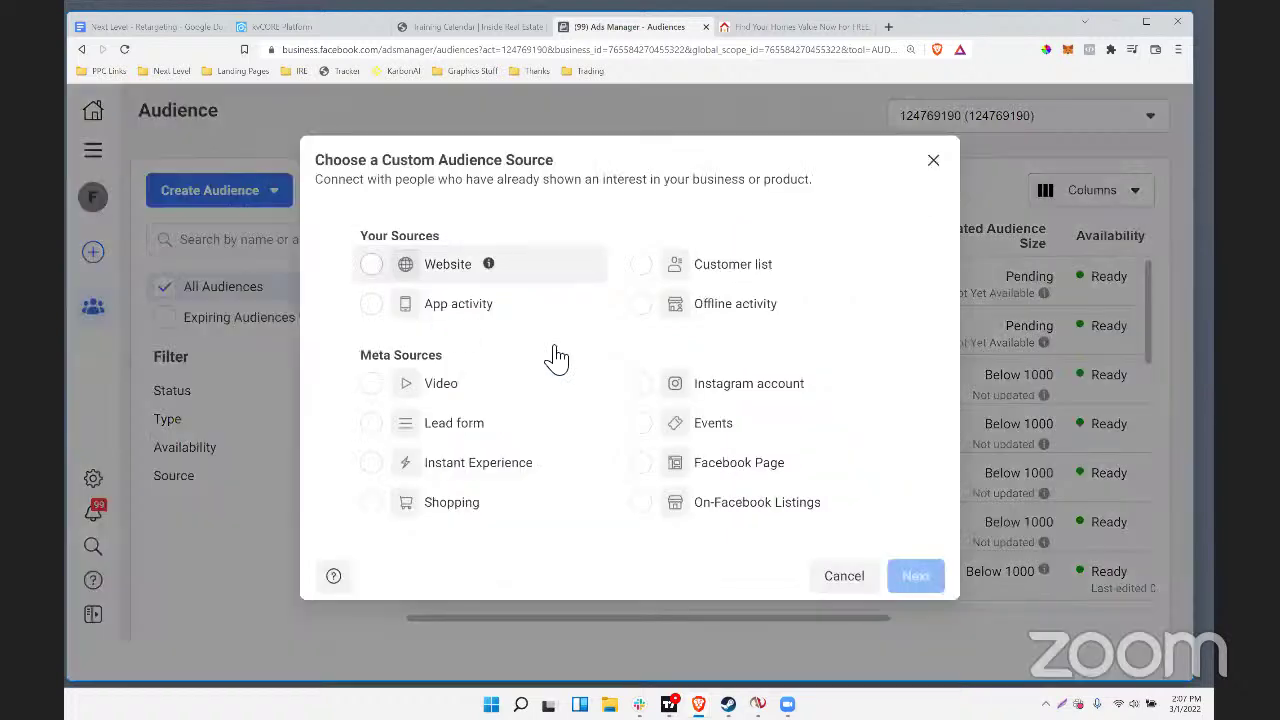
{"action": "left_click", "coordinate": [916, 572]}
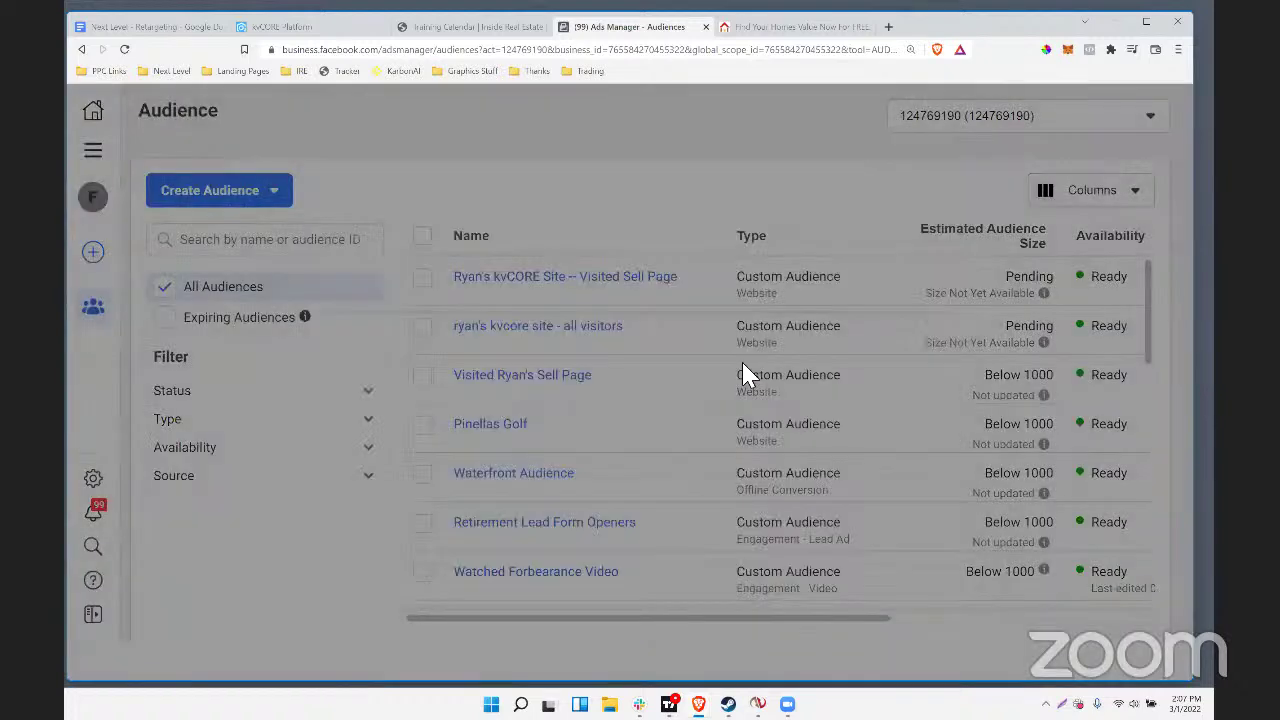
Set the new website audience's event to Visitors by time spent
{"action": "scroll", "coordinate": [505, 480], "scroll_direction": "down", "scroll_amount": 2}
{"action": "scroll", "coordinate": [505, 480], "scroll_direction": "up", "scroll_amount": 1}
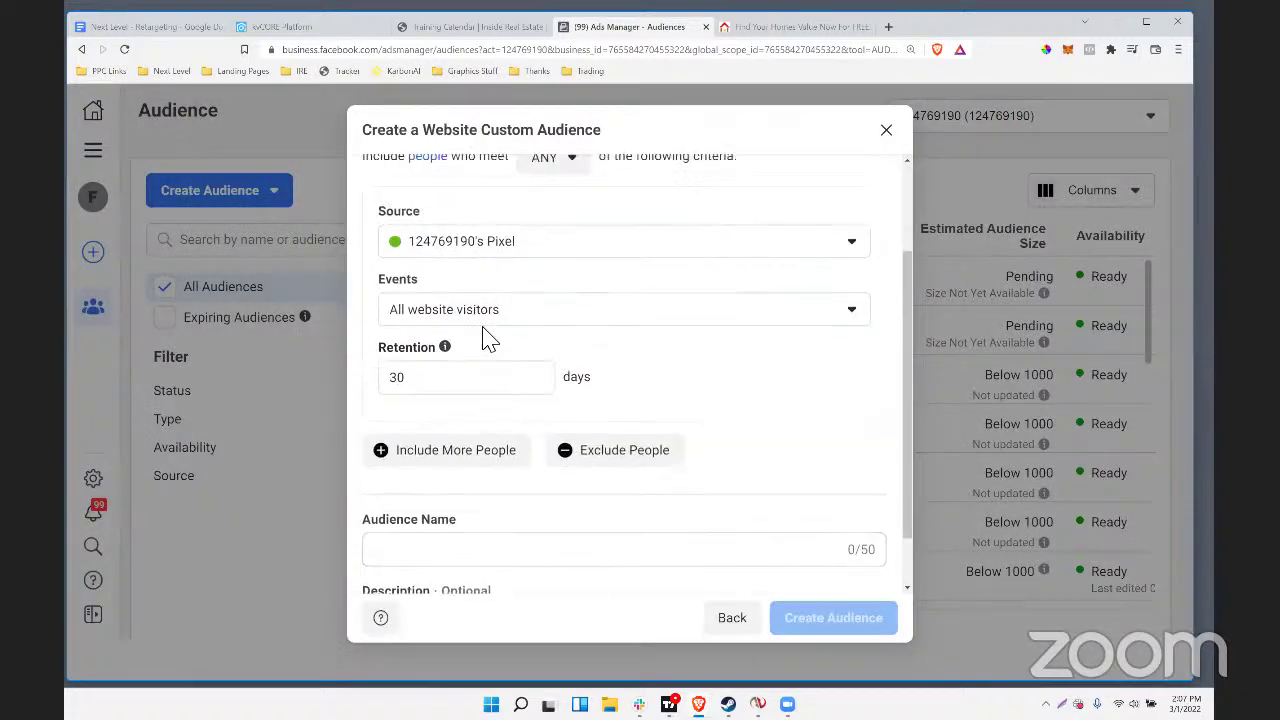
{"action": "left_click", "coordinate": [490, 316]}
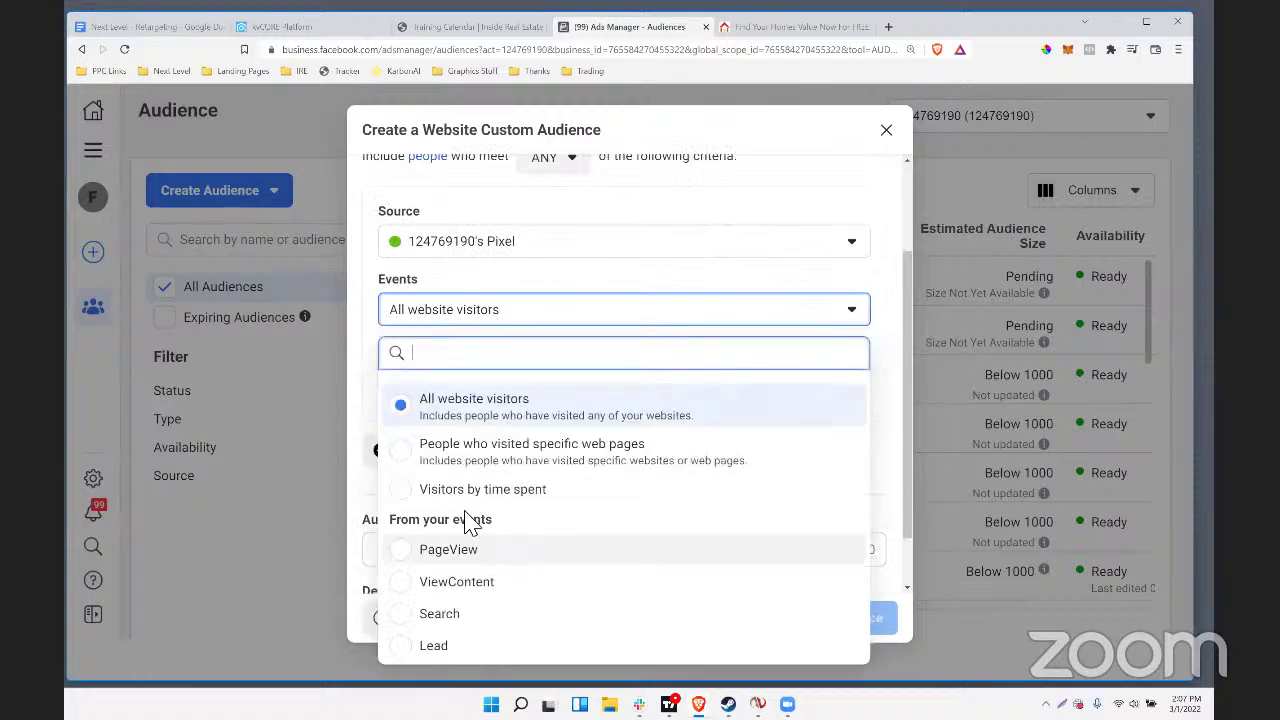
{"action": "left_click", "coordinate": [498, 490]}
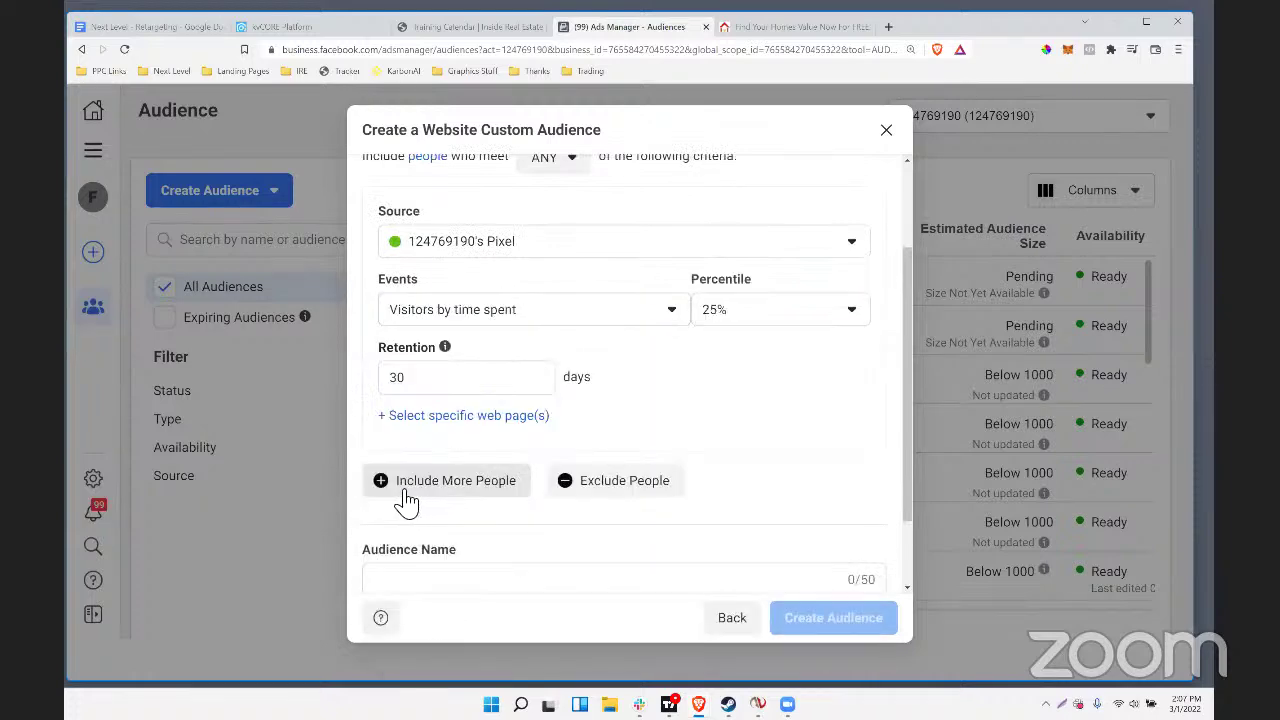
{"action": "left_click", "coordinate": [474, 320]}
Try the 10% option for the time-spent percentile and settle on 5%
{"action": "left_click", "coordinate": [762, 322]}
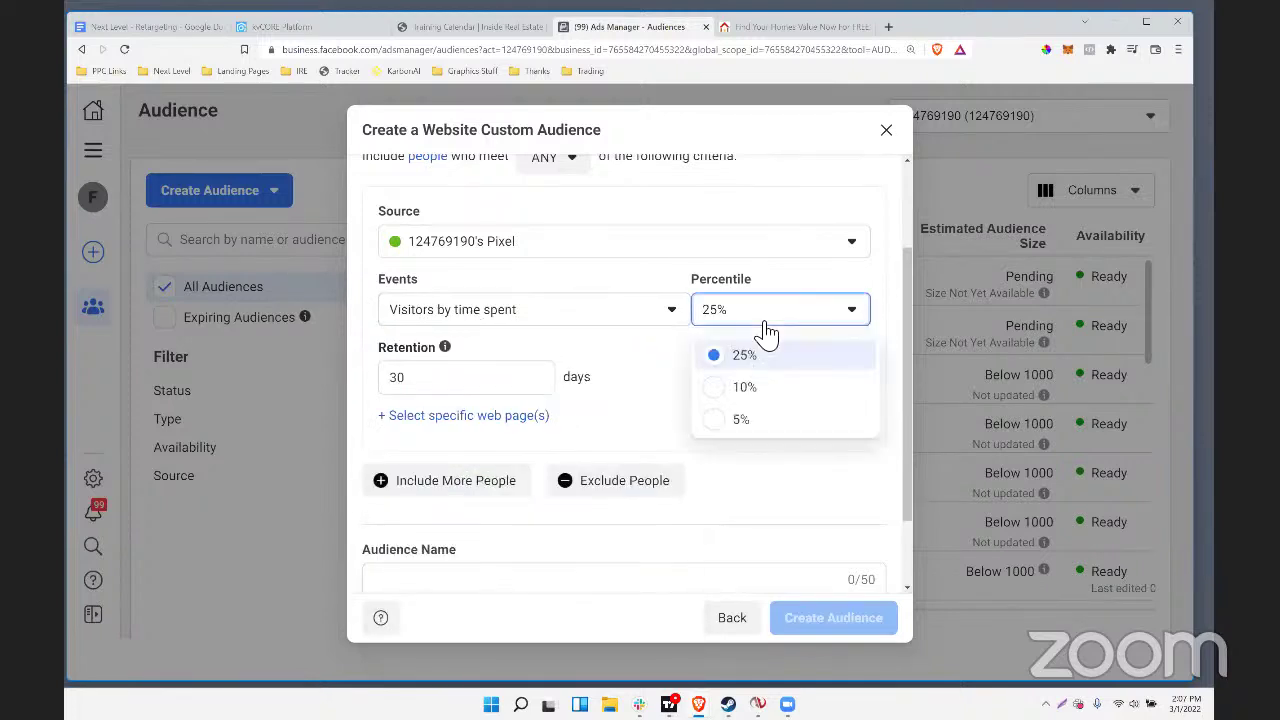
{"action": "left_click", "coordinate": [740, 415]}
{"action": "left_click", "coordinate": [751, 323]}
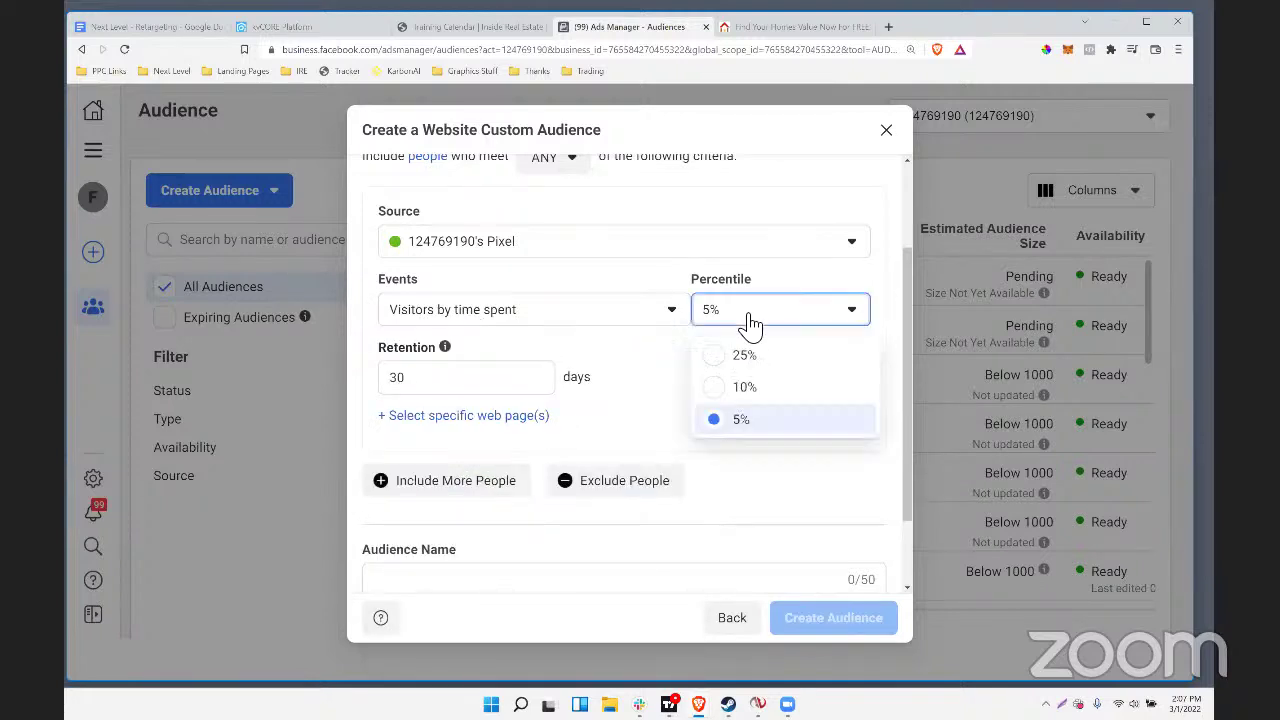
{"action": "left_click", "coordinate": [740, 387]}
{"action": "left_click", "coordinate": [746, 317]}
{"action": "left_click", "coordinate": [724, 422]}
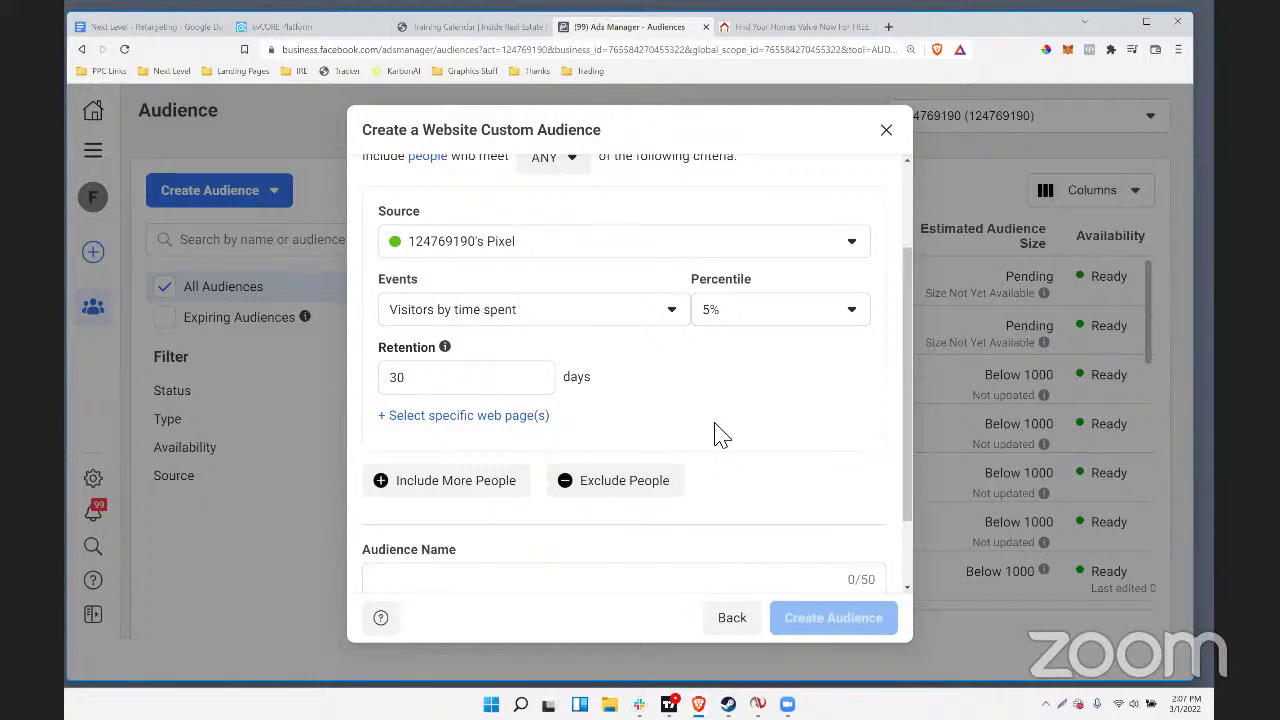
Review the percentile options without changing the 5% choice, and set the audience's retention to 7 days
{"action": "scroll", "coordinate": [794, 360], "scroll_direction": "down", "scroll_amount": 1}
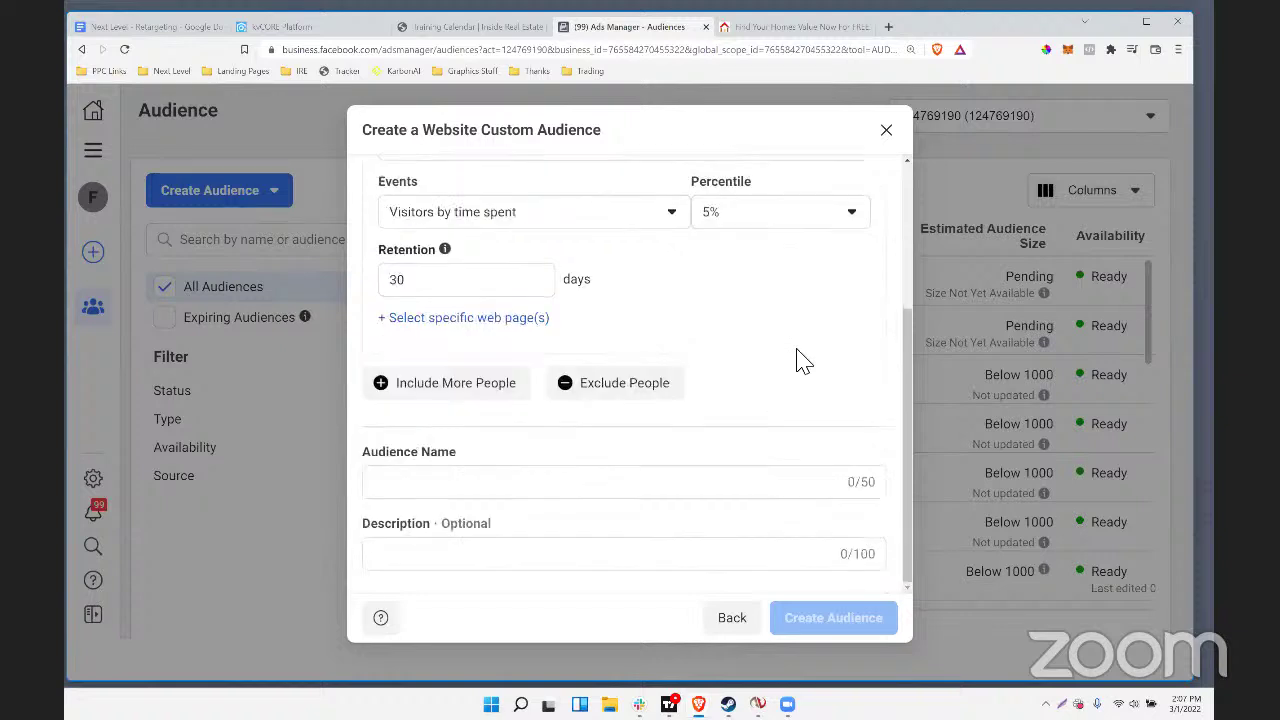
{"action": "scroll", "coordinate": [789, 340], "scroll_direction": "up", "scroll_amount": 1}
{"action": "left_click", "coordinate": [775, 290]}
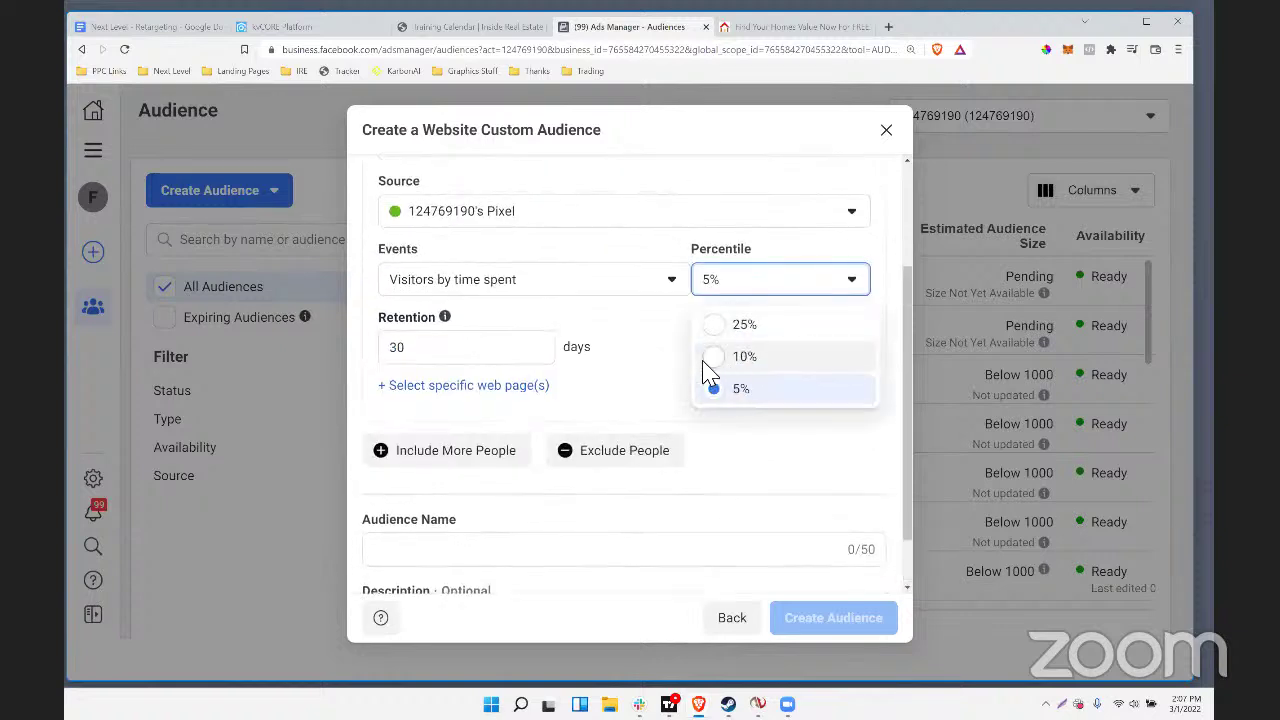
{"action": "scroll", "coordinate": [655, 325], "scroll_direction": "down", "scroll_amount": 2}
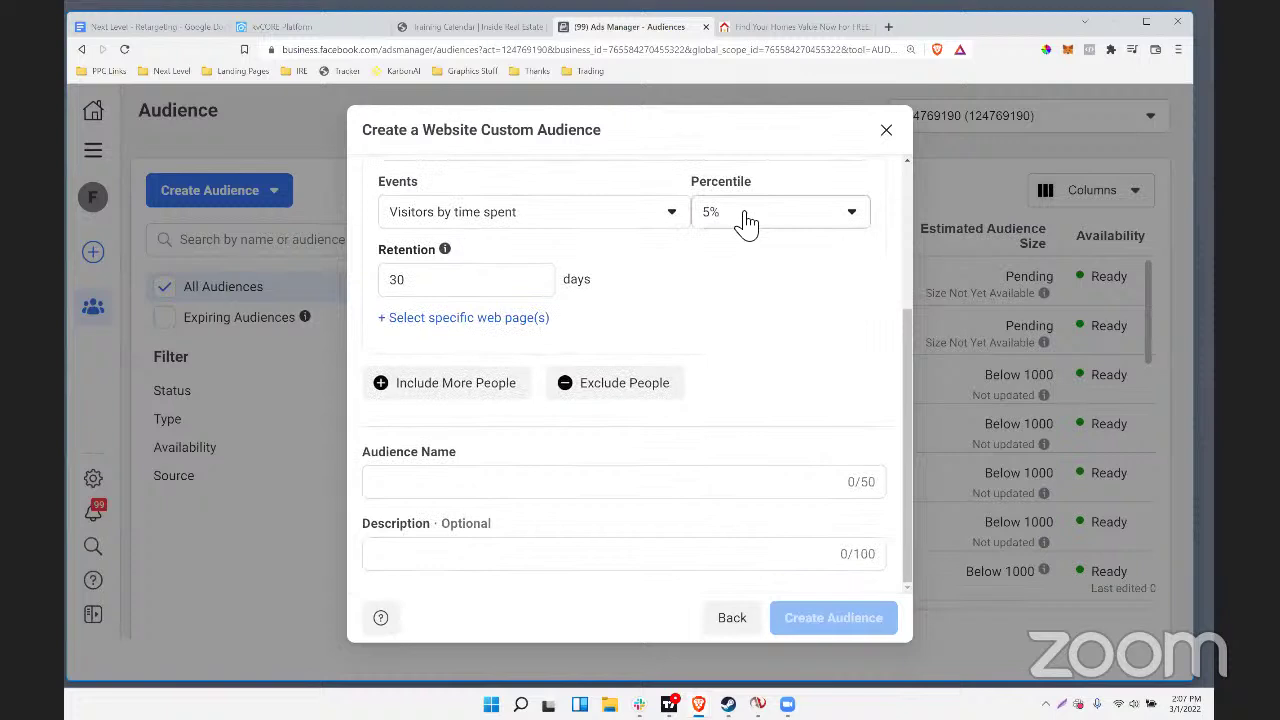
{"action": "left_click", "coordinate": [445, 282]}
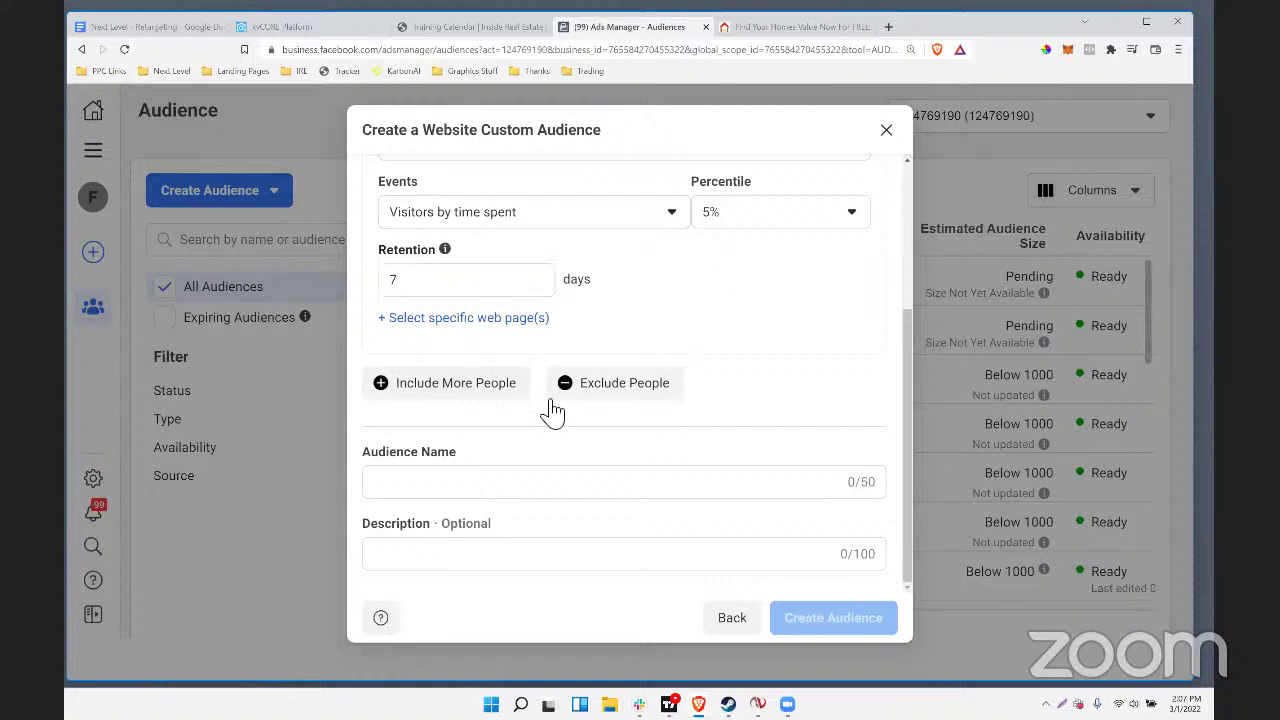
Name the audience with the owner's first name followed by "kvCORE Website - Top 5%" and create it
{"action": "left_click", "coordinate": [473, 481]}
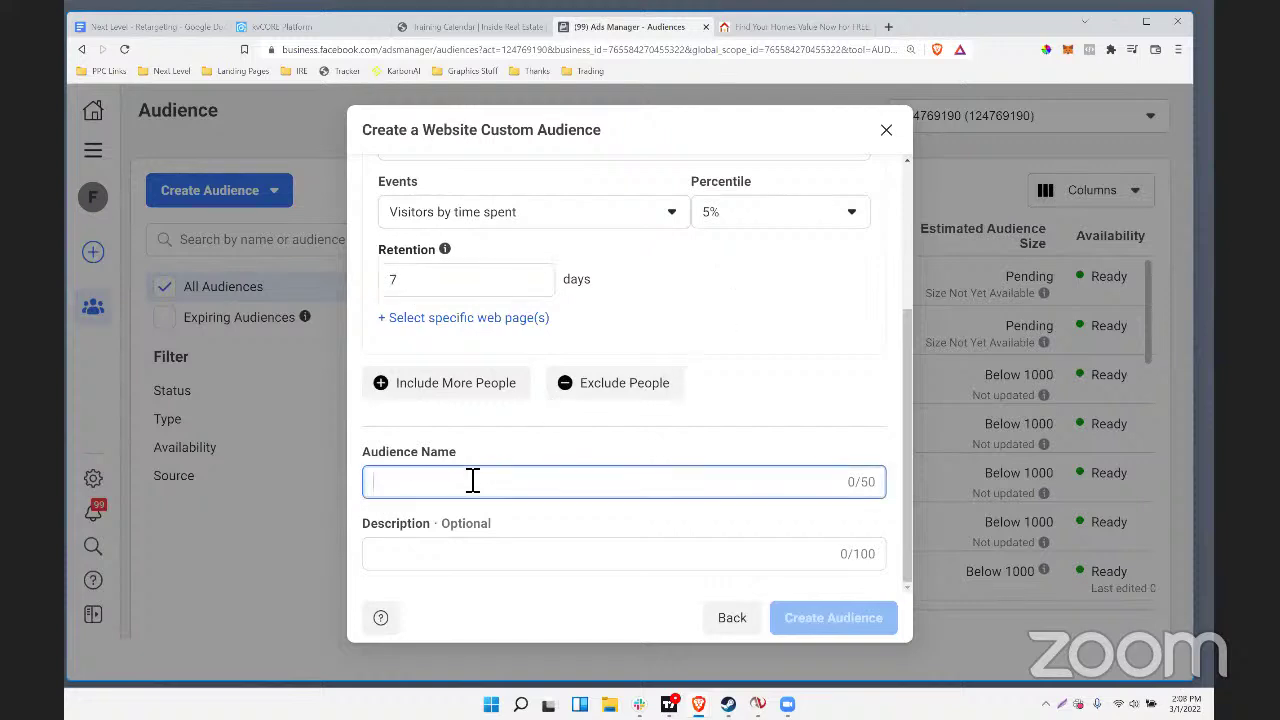
{"action": "type", "text": "Ryan's kvCORE Website - Top 5%"}
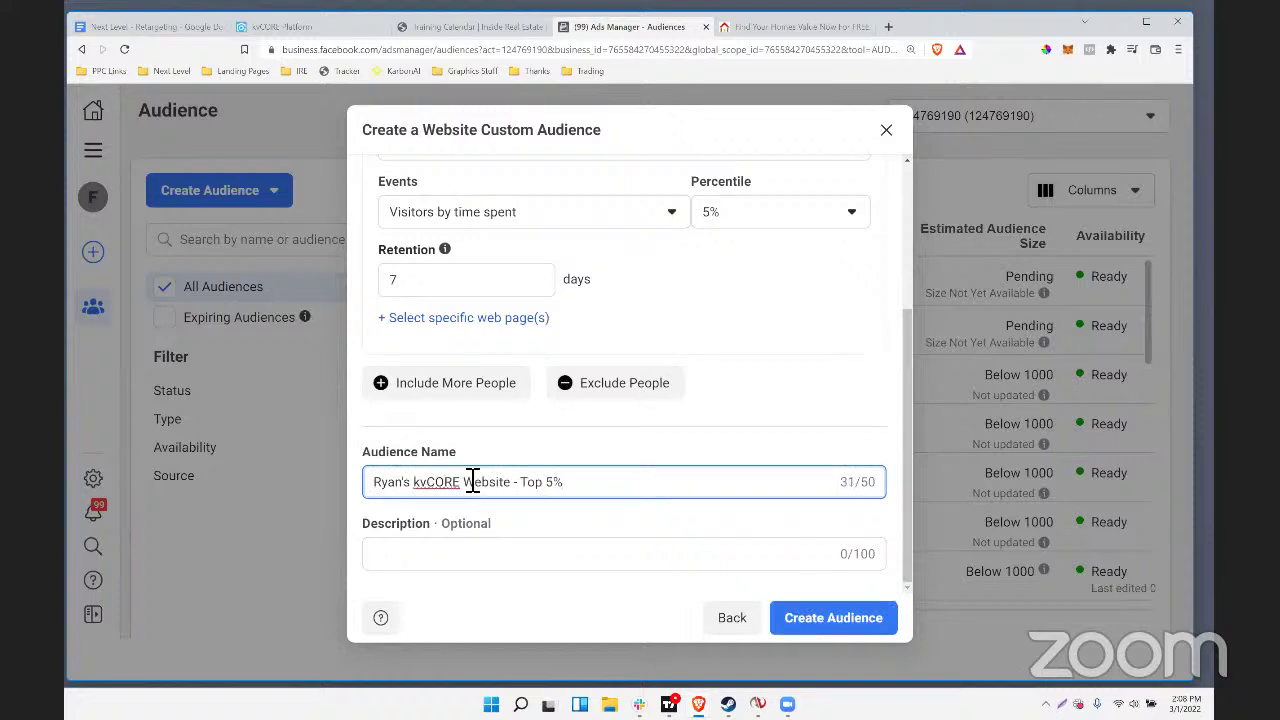
{"action": "left_click_drag", "start_coordinate": [588, 490], "coordinate": [383, 510]}
{"action": "left_click", "coordinate": [452, 503]}
{"action": "left_click_drag", "start_coordinate": [526, 490], "coordinate": [457, 491]}
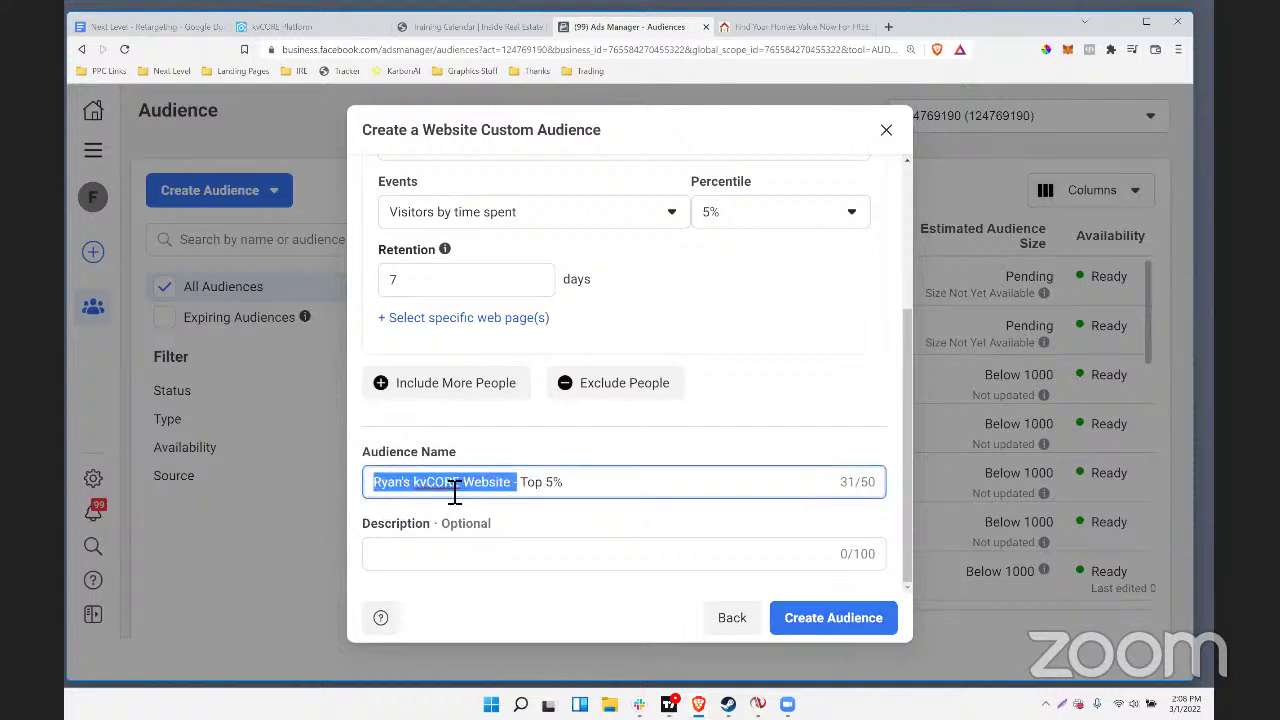
{"action": "left_click", "coordinate": [657, 486]}
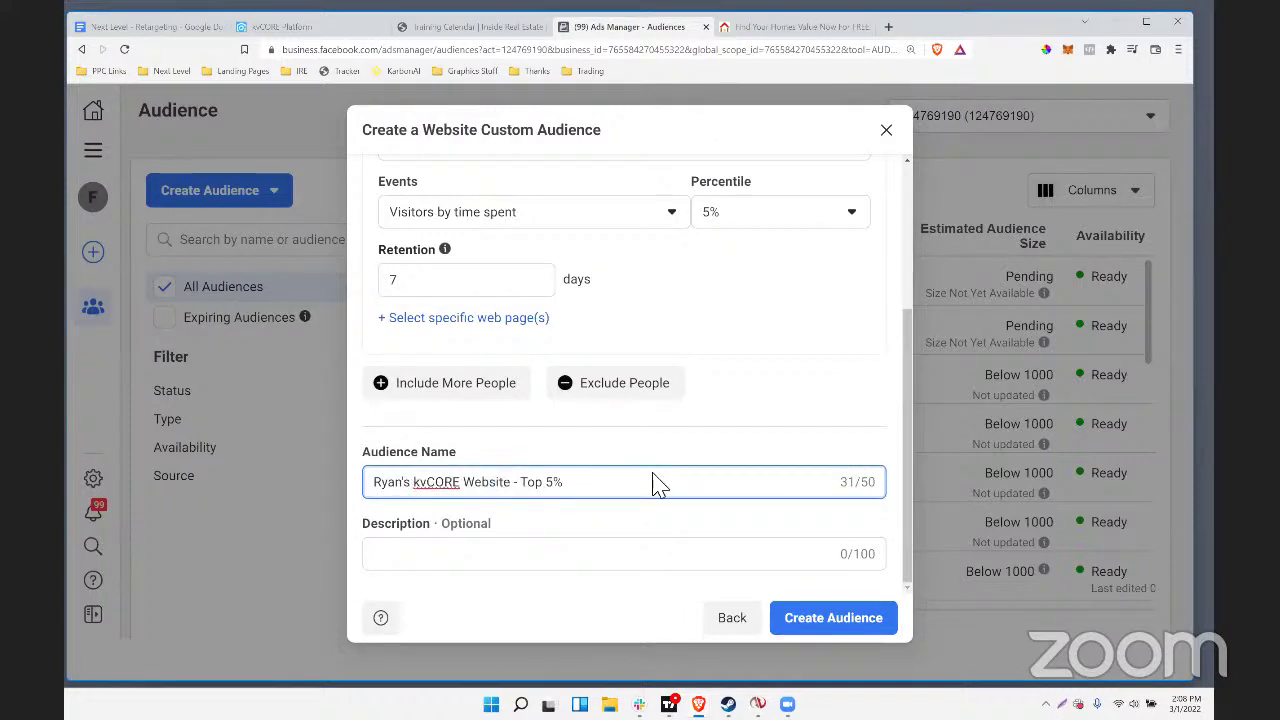
{"action": "left_click", "coordinate": [817, 633]}
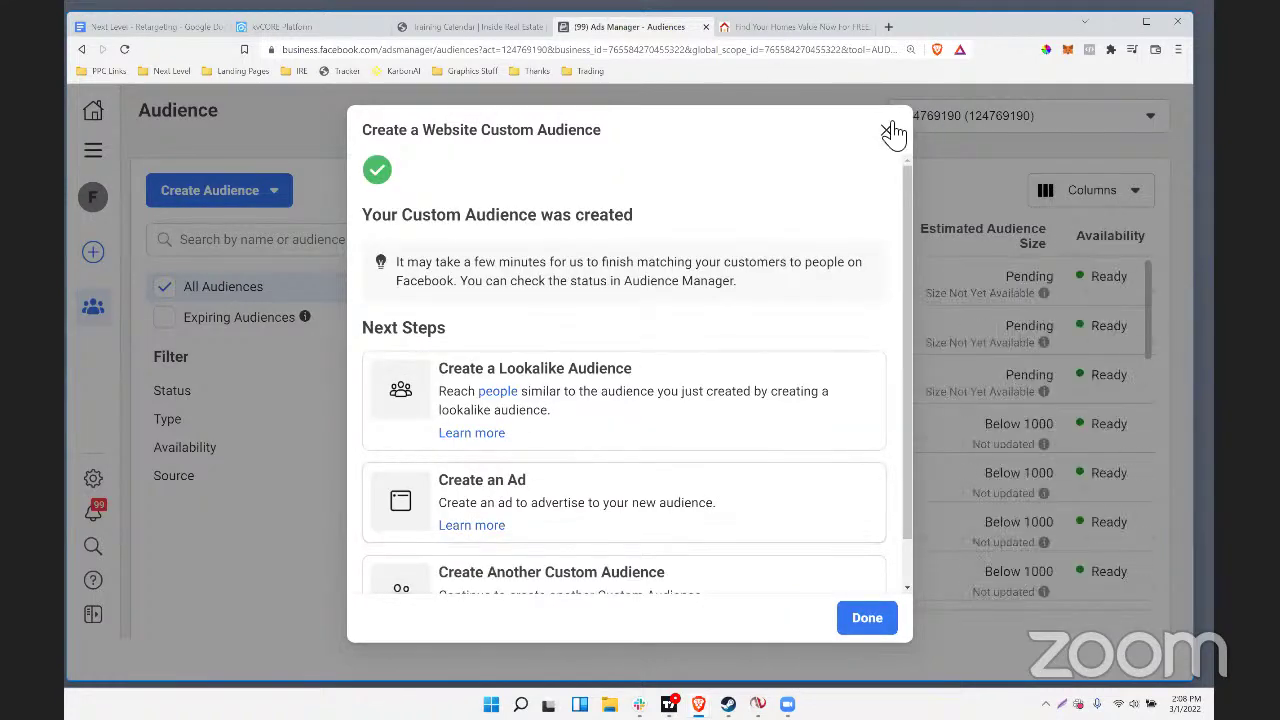
Close the creation confirmation and check the estimated sizes and update notes of the website audiences in the list
{"action": "left_click", "coordinate": [1006, 309]}
{"action": "double_click", "coordinate": [1040, 280]}
{"action": "double_click", "coordinate": [1000, 328]}
{"action": "left_click_drag", "start_coordinate": [1005, 376], "coordinate": [1047, 376]}
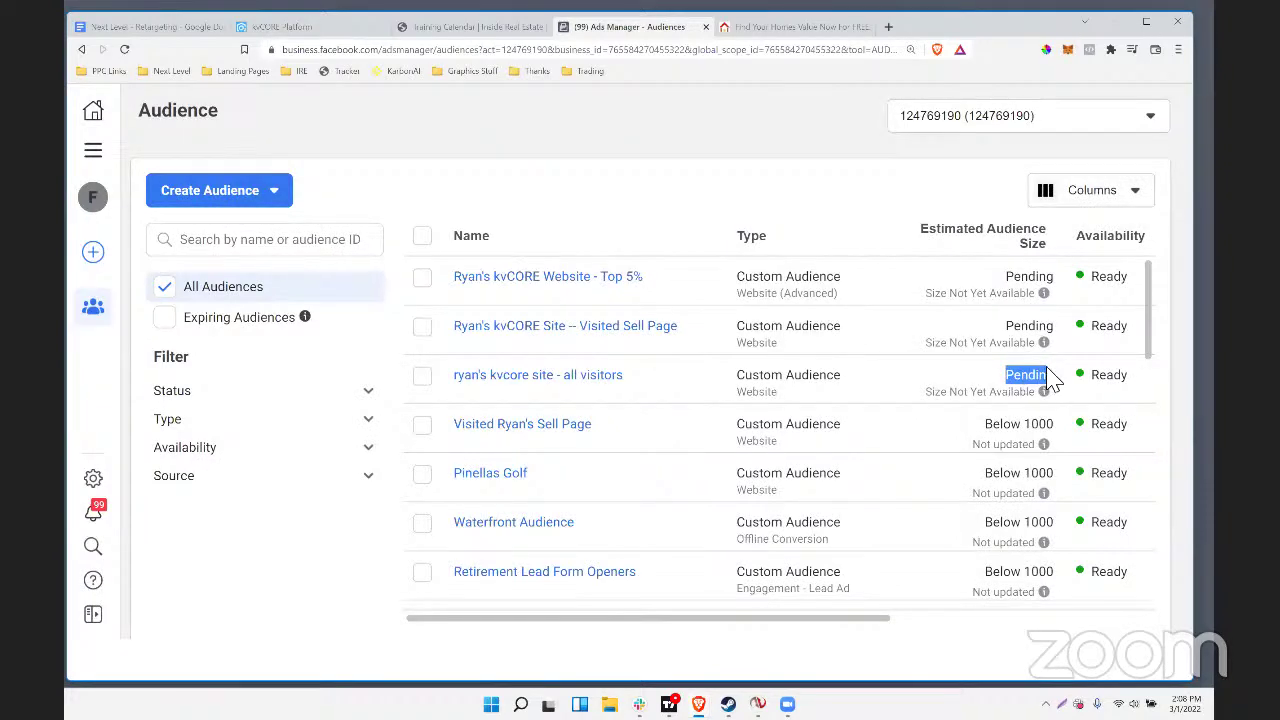
{"action": "mouse_move", "coordinate": [1043, 447]}
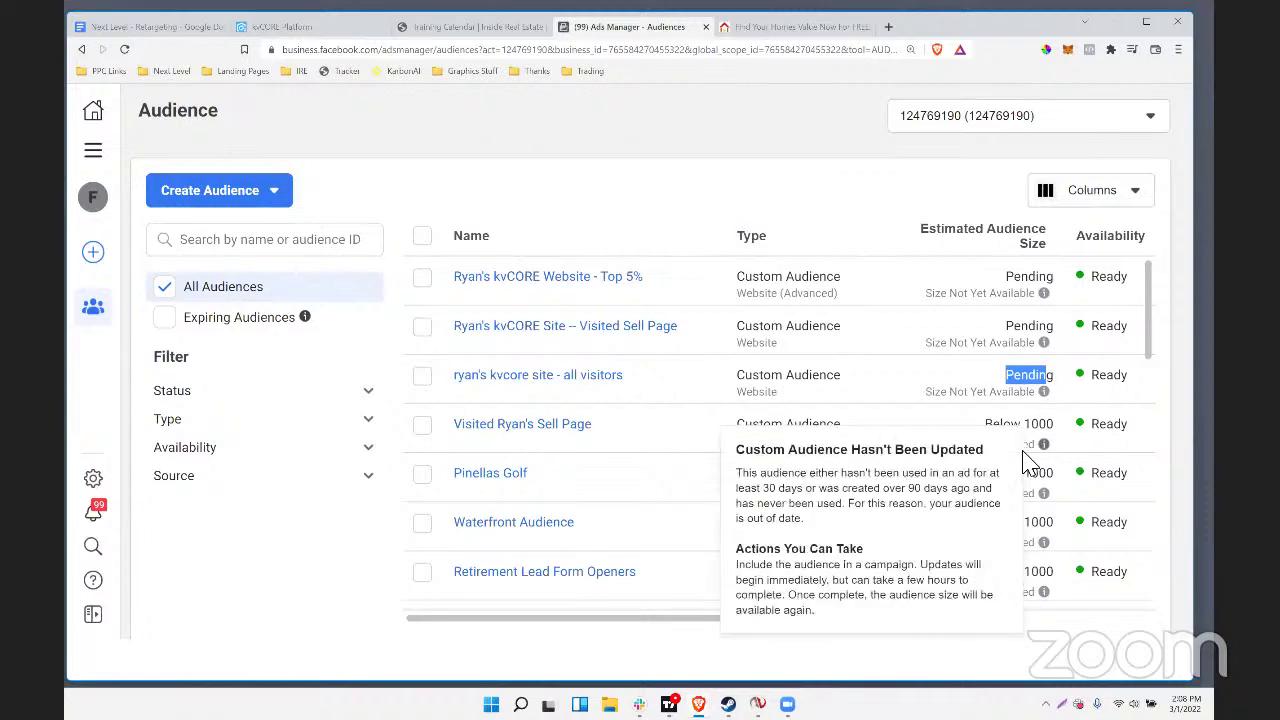
Browse the existing audiences and examine the rules and estimated size of Pinellas Waterfront Lead Form Openers
{"action": "scroll", "coordinate": [1020, 402], "scroll_direction": "down", "scroll_amount": 10}
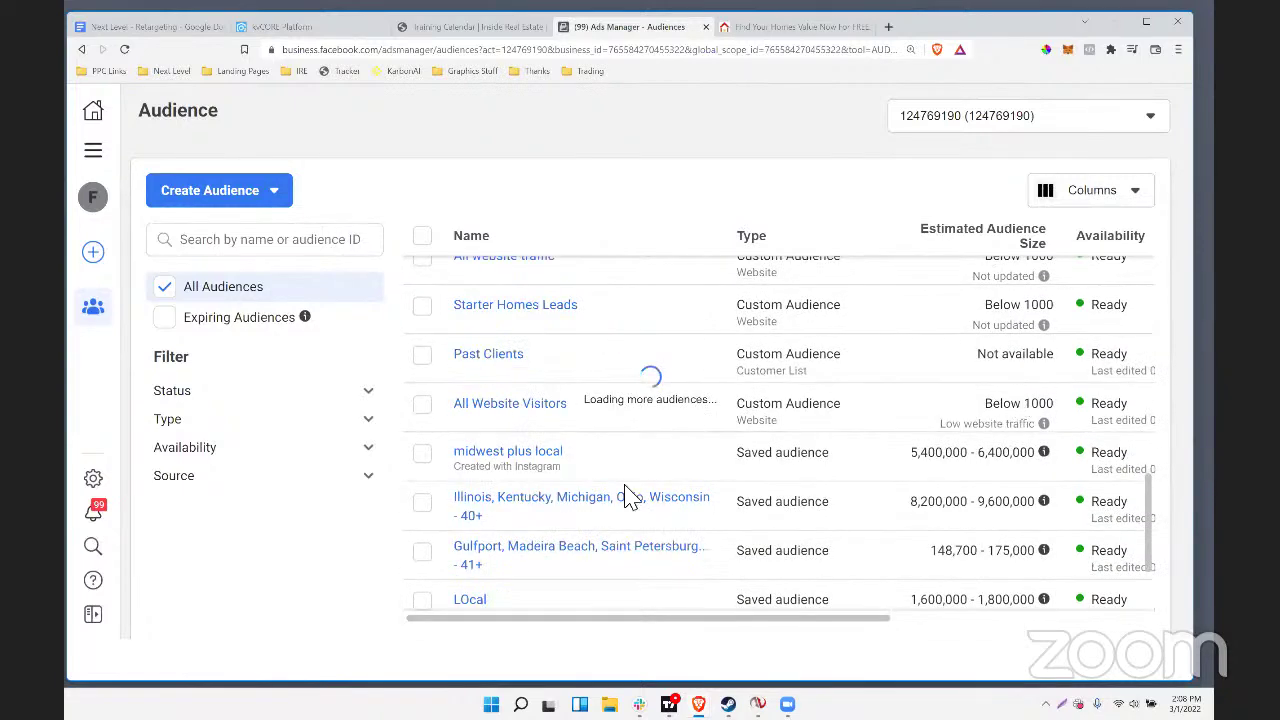
{"action": "scroll", "coordinate": [992, 512], "scroll_direction": "down", "scroll_amount": 2}
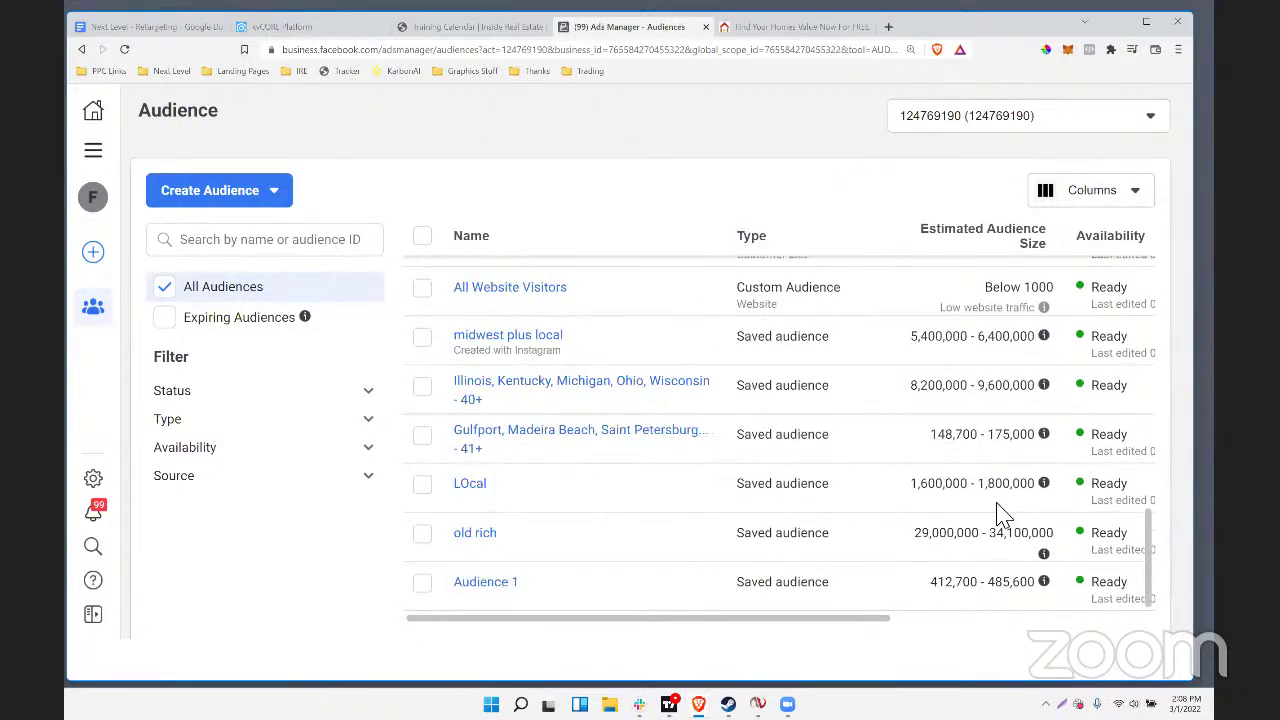
{"action": "scroll", "coordinate": [994, 552], "scroll_direction": "up", "scroll_amount": 3}
{"action": "scroll", "coordinate": [992, 555], "scroll_direction": "up", "scroll_amount": 3}
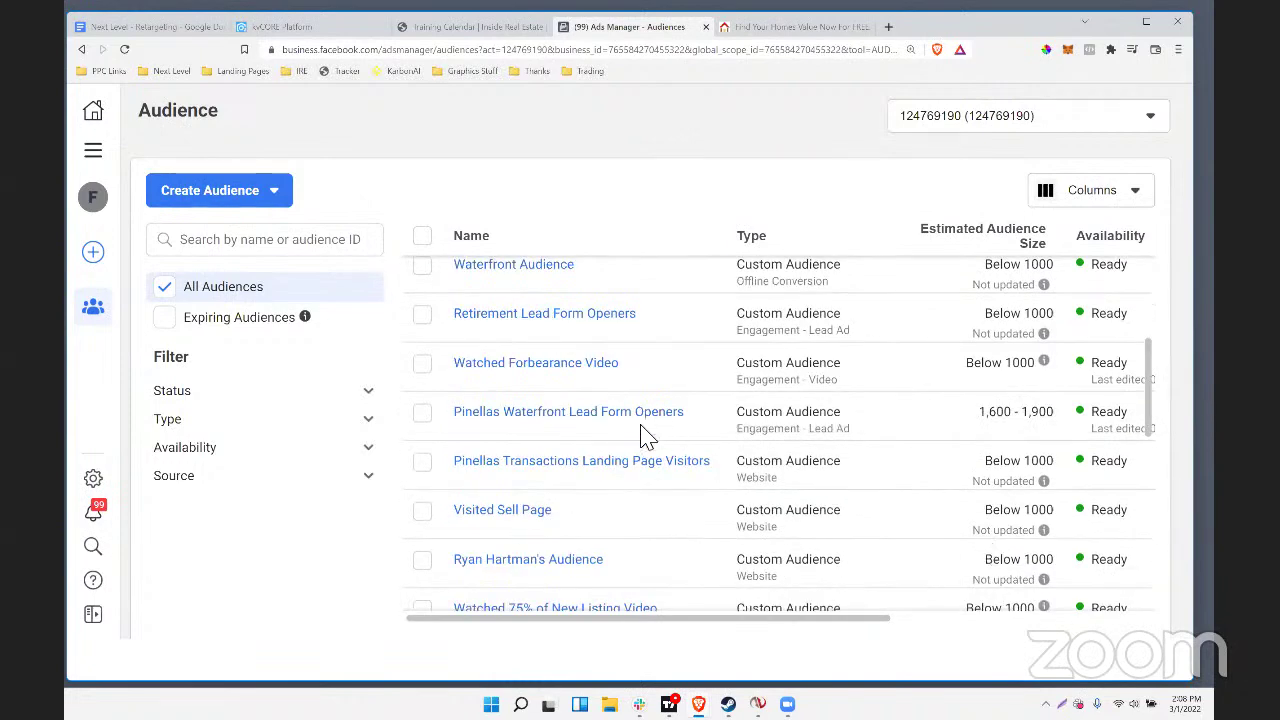
{"action": "mouse_move", "coordinate": [612, 428]}
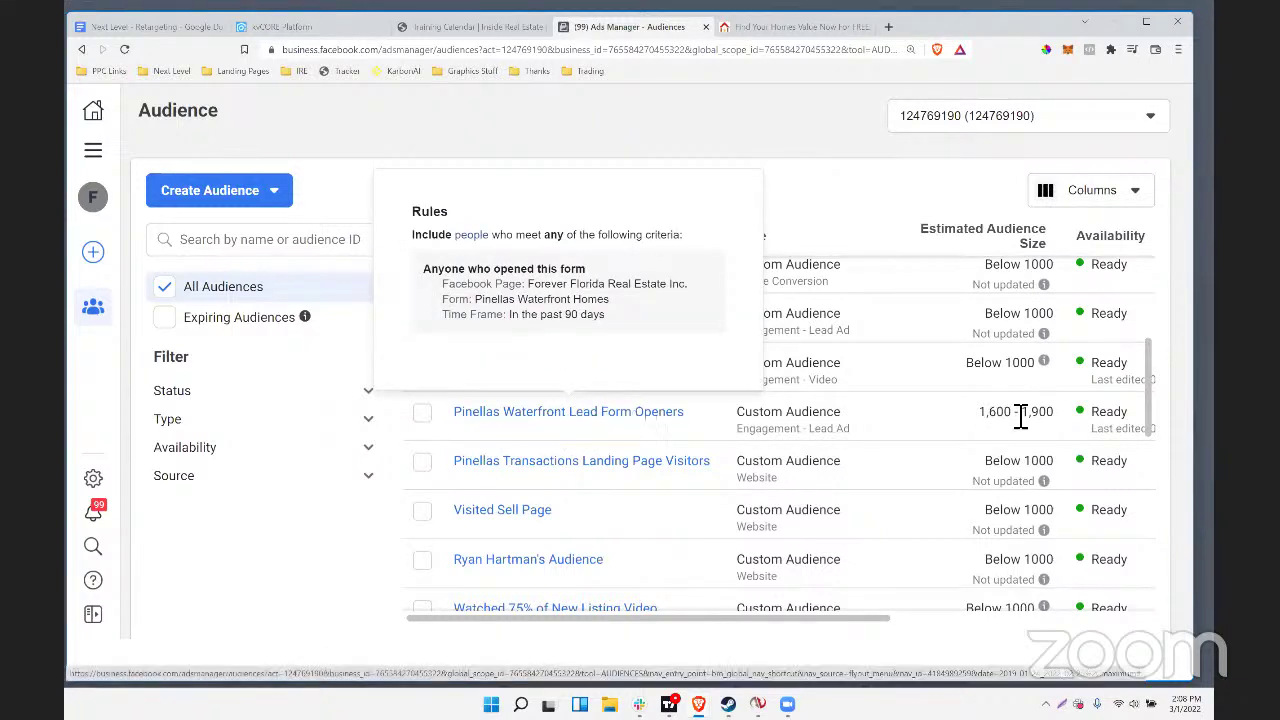
{"action": "left_click_drag", "start_coordinate": [987, 414], "coordinate": [1058, 414]}
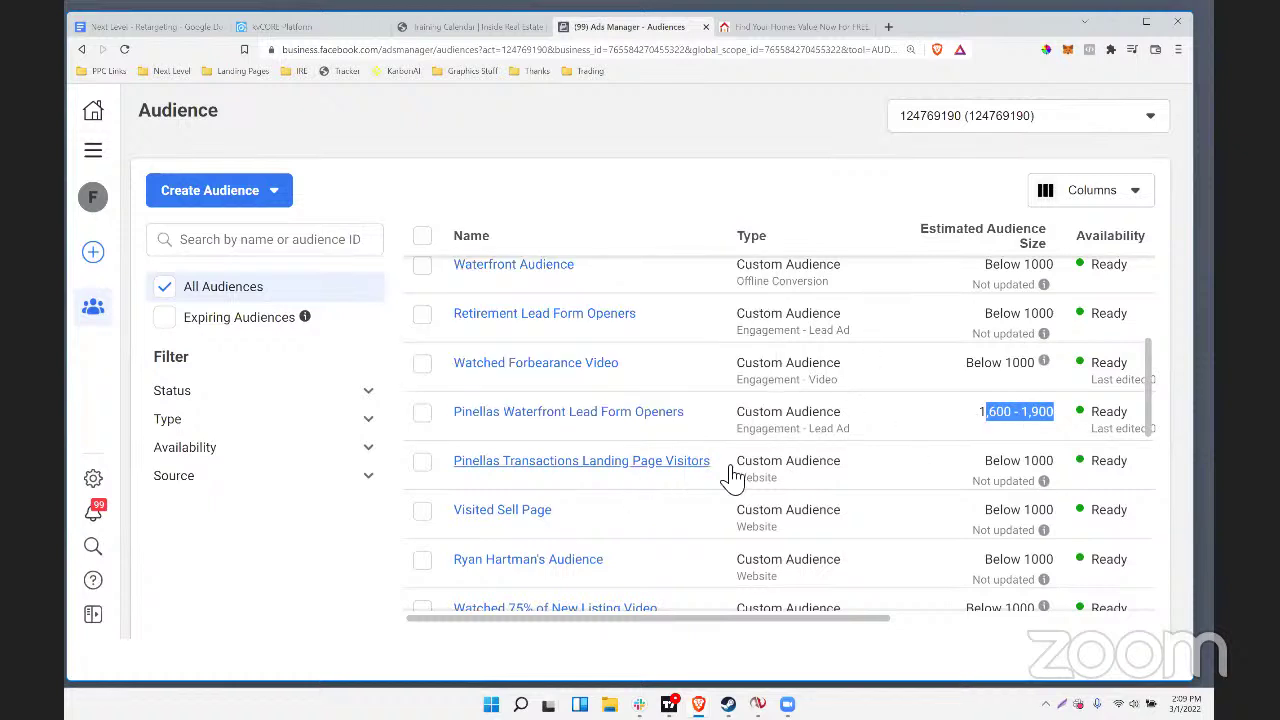
{"action": "scroll", "coordinate": [1029, 443], "scroll_direction": "up", "scroll_amount": 2}
{"action": "scroll", "coordinate": [1029, 443], "scroll_direction": "down", "scroll_amount": 2}
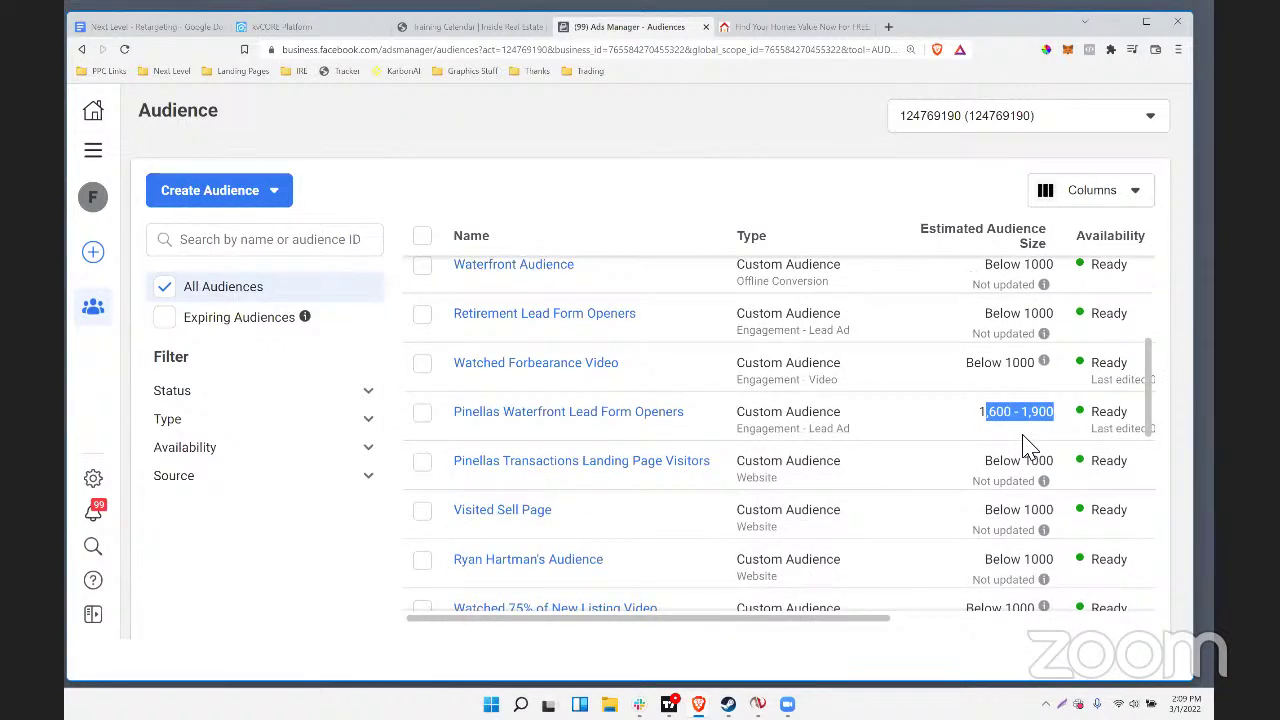
{"action": "scroll", "coordinate": [1029, 443], "scroll_direction": "down", "scroll_amount": 2}
{"action": "scroll", "coordinate": [1032, 443], "scroll_direction": "up", "scroll_amount": 2}
{"action": "scroll", "coordinate": [808, 465], "scroll_direction": "up", "scroll_amount": 3}
{"action": "scroll", "coordinate": [777, 380], "scroll_direction": "down", "scroll_amount": 3}
{"action": "scroll", "coordinate": [834, 400], "scroll_direction": "up", "scroll_amount": 3}
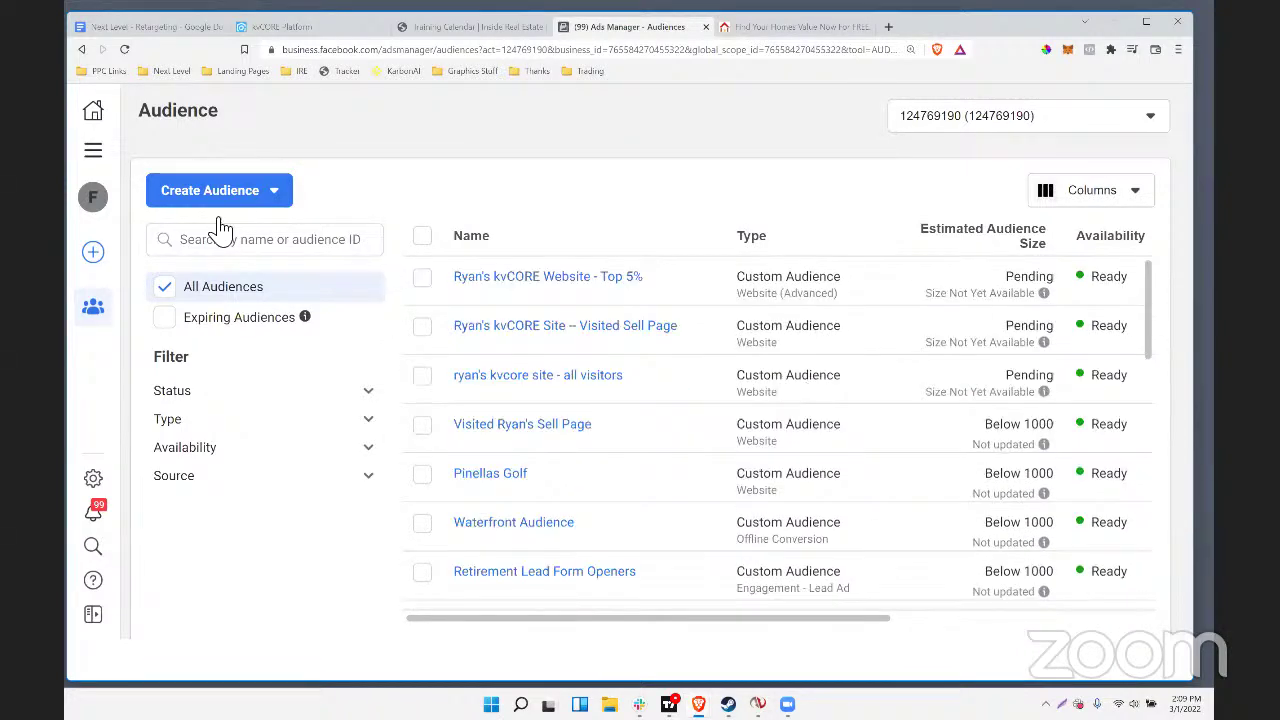
Start a new custom audience and select Customer list as its source
{"action": "left_click", "coordinate": [214, 188]}
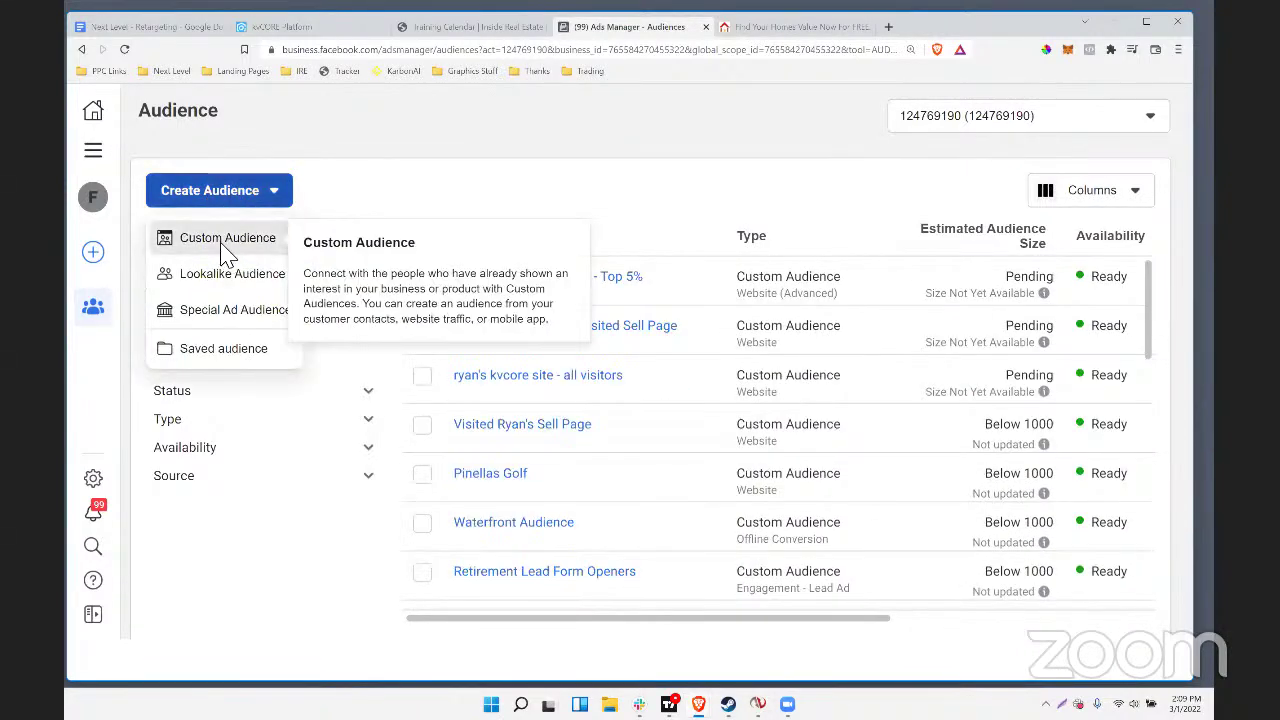
{"action": "left_click", "coordinate": [224, 242]}
{"action": "left_click_drag", "start_coordinate": [554, 160], "coordinate": [315, 161]}
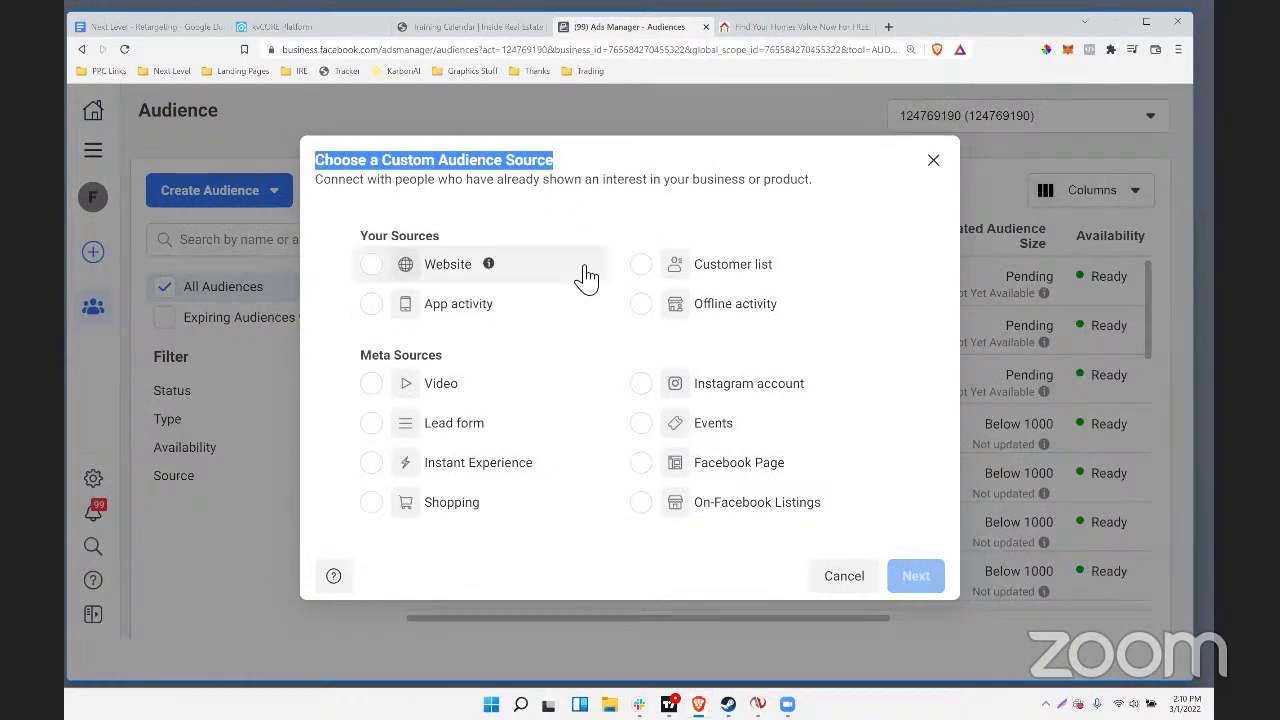
{"action": "mouse_move", "coordinate": [770, 270]}
{"action": "left_mouse_down"}
{"action": "mouse_move", "coordinate": [660, 271]}
{"action": "mouse_move", "coordinate": [790, 270]}
{"action": "left_mouse_up"}
{"action": "mouse_move", "coordinate": [792, 268]}
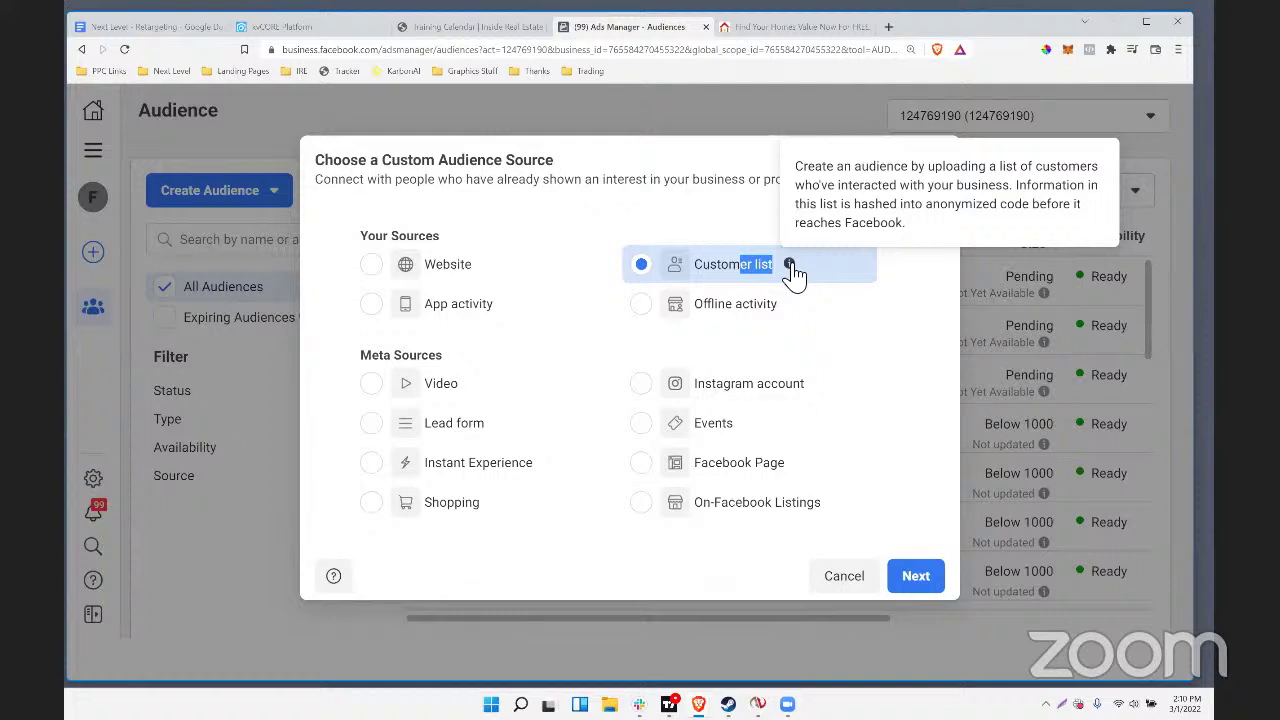
Switch to kvCORE Platform and filter the Smart CRM contacts to the Closed and Sphere statuses
{"action": "left_click", "coordinate": [284, 30]}
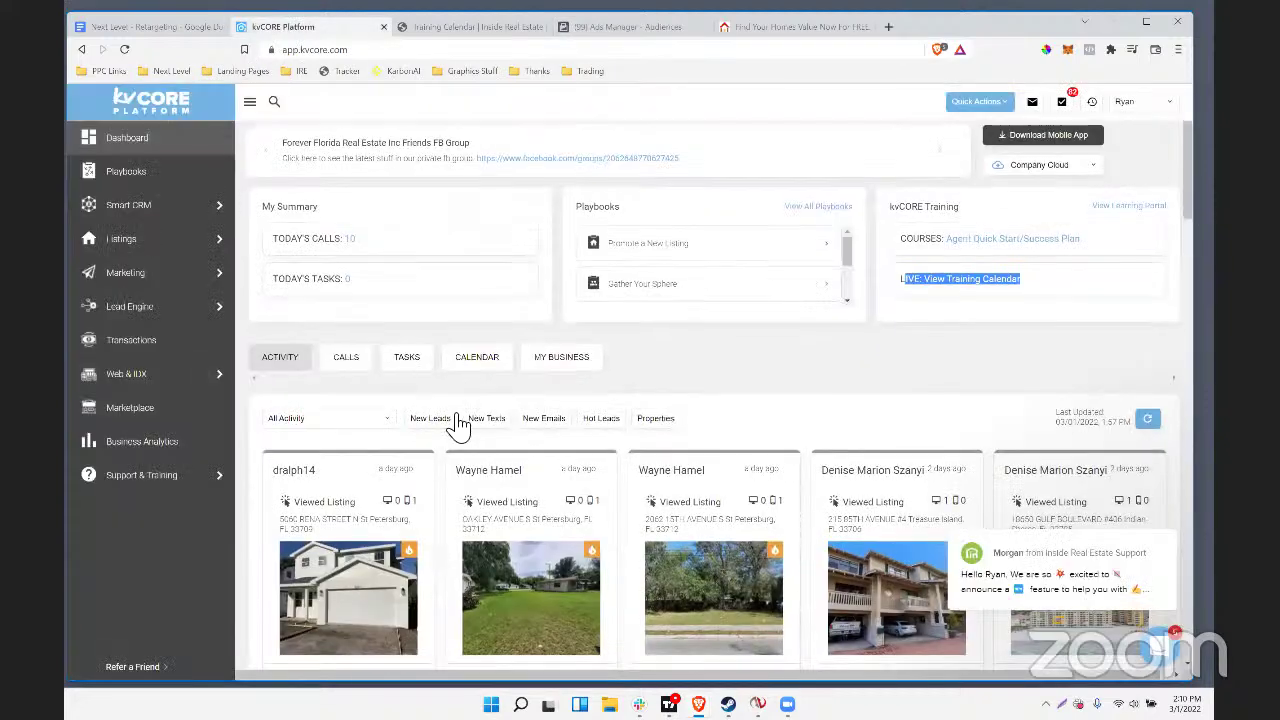
{"action": "scroll", "coordinate": [451, 423], "scroll_direction": "down", "scroll_amount": 1}
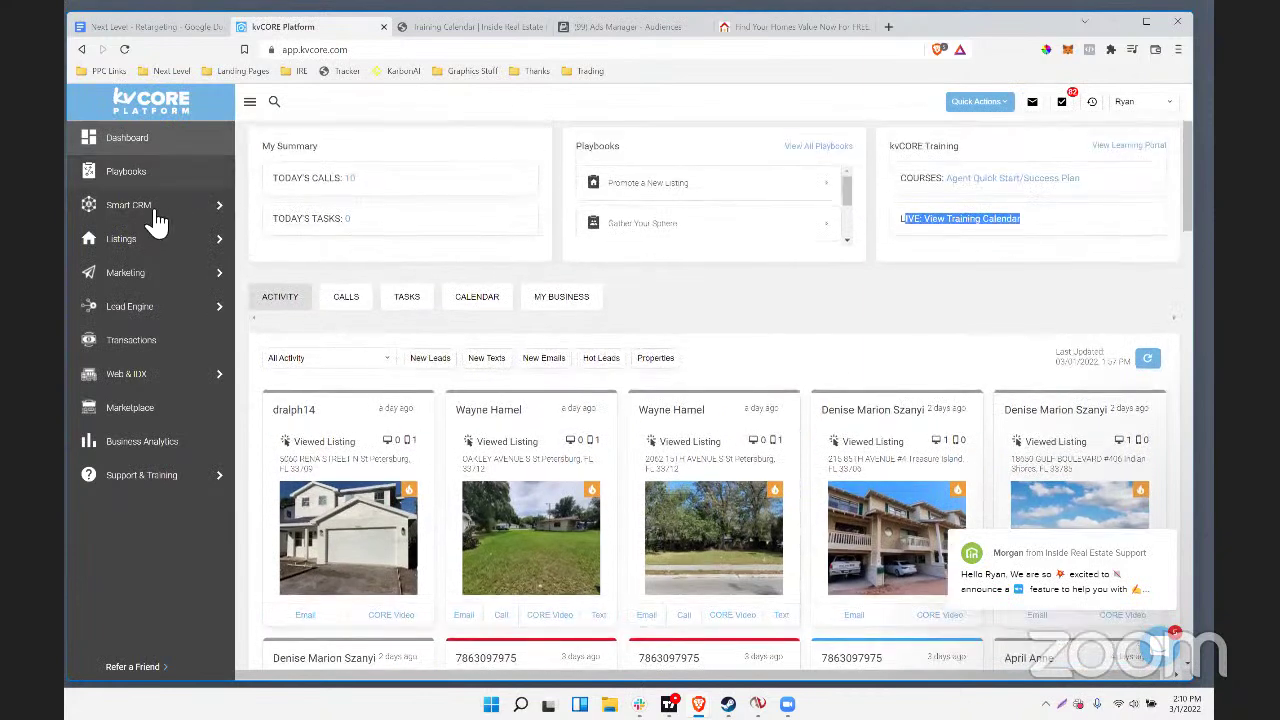
{"action": "left_click", "coordinate": [158, 210]}
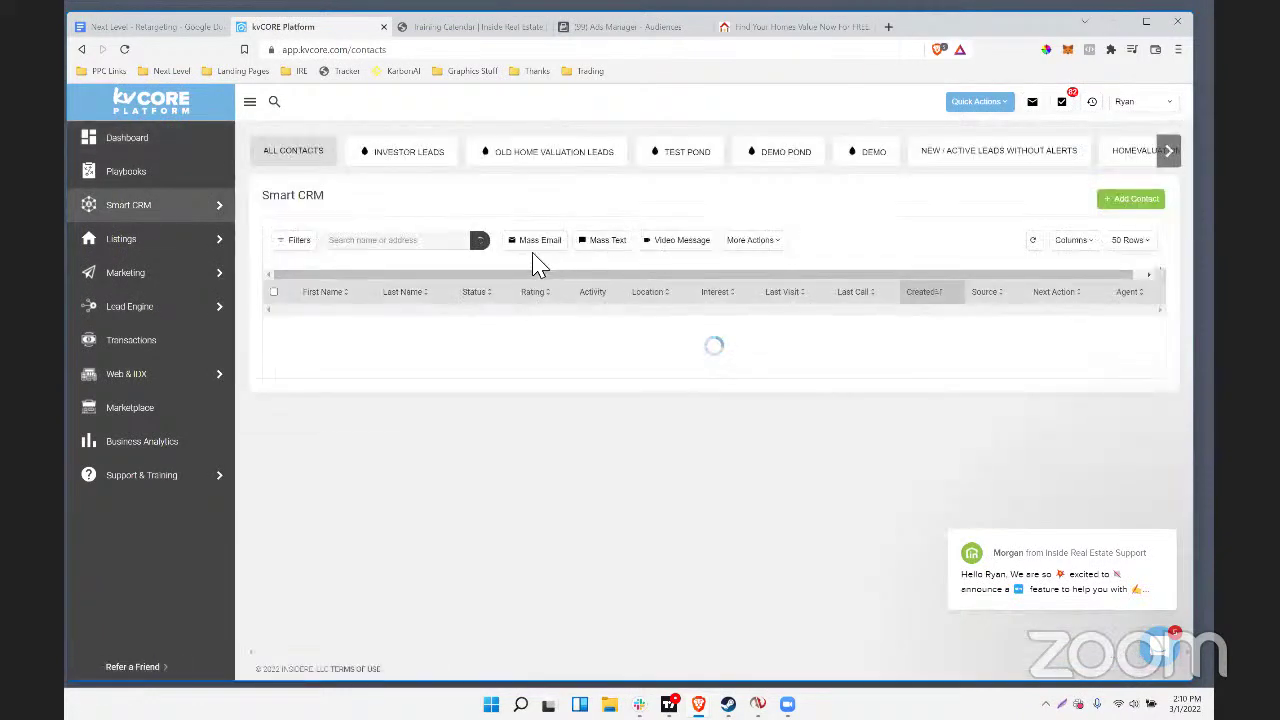
{"action": "left_click", "coordinate": [293, 242]}
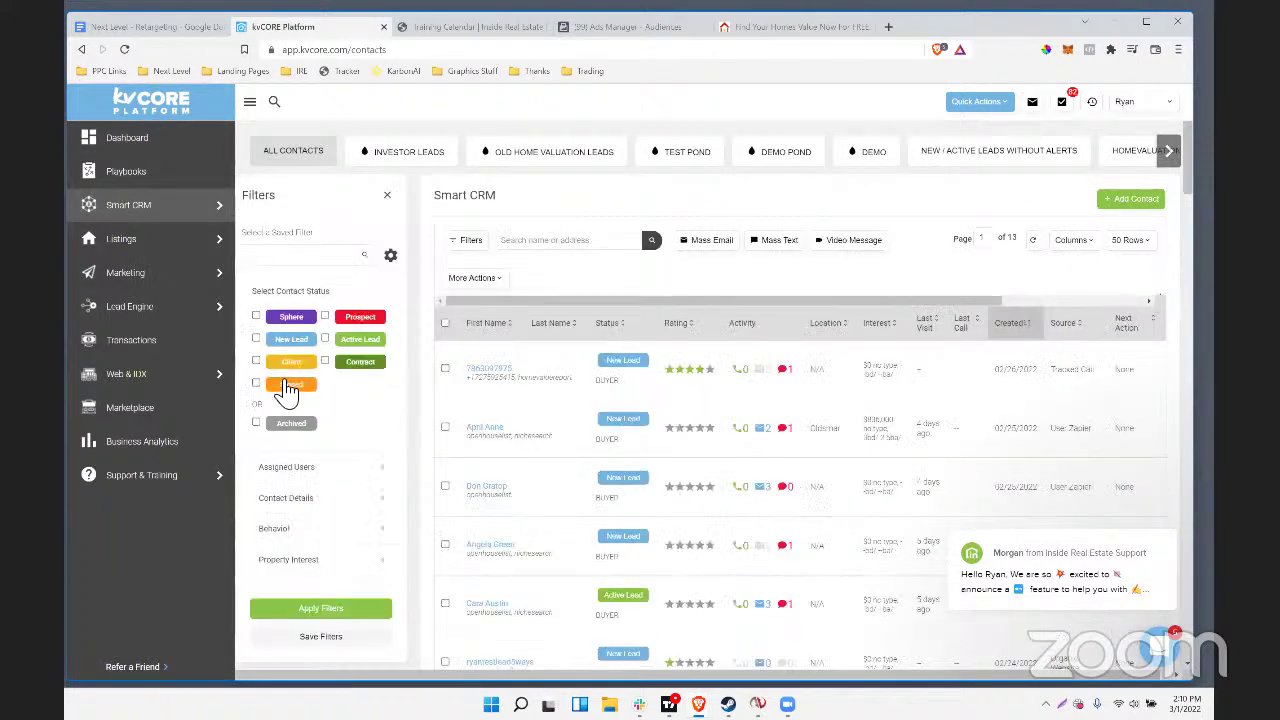
{"action": "left_click", "coordinate": [256, 385]}
{"action": "left_click", "coordinate": [257, 316]}
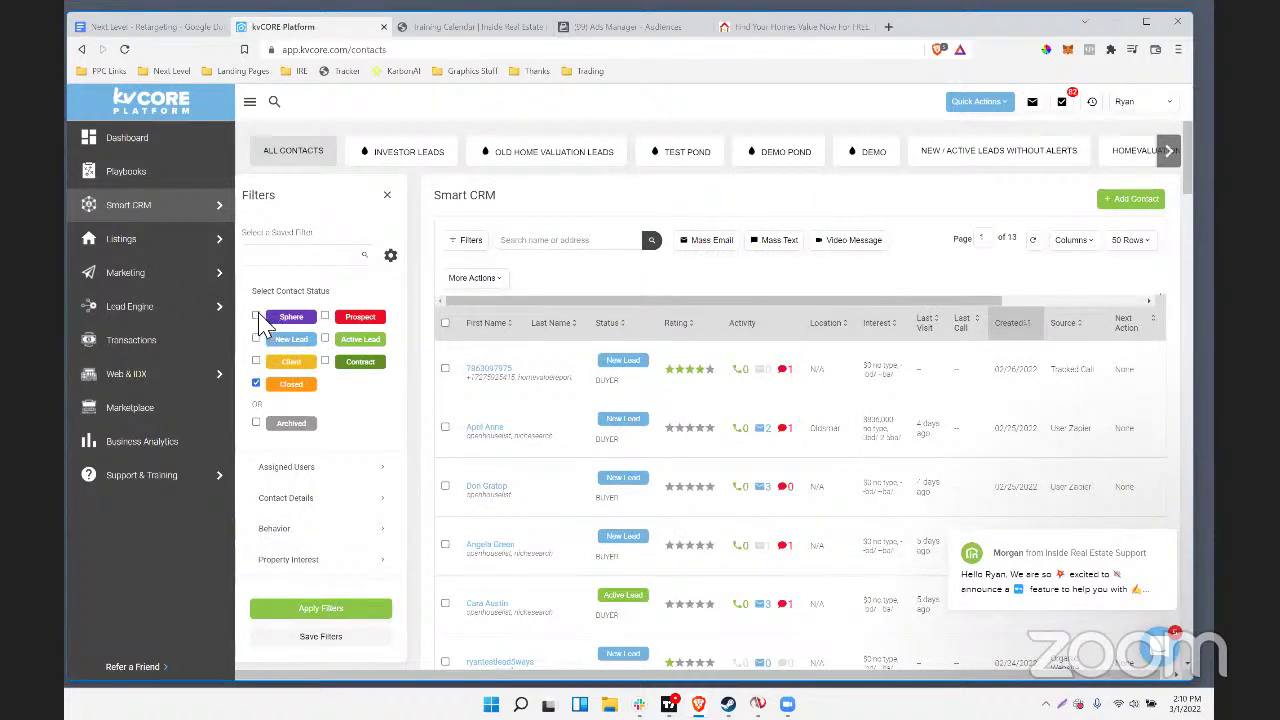
{"action": "scroll", "coordinate": [334, 520], "scroll_direction": "down", "scroll_amount": 2}
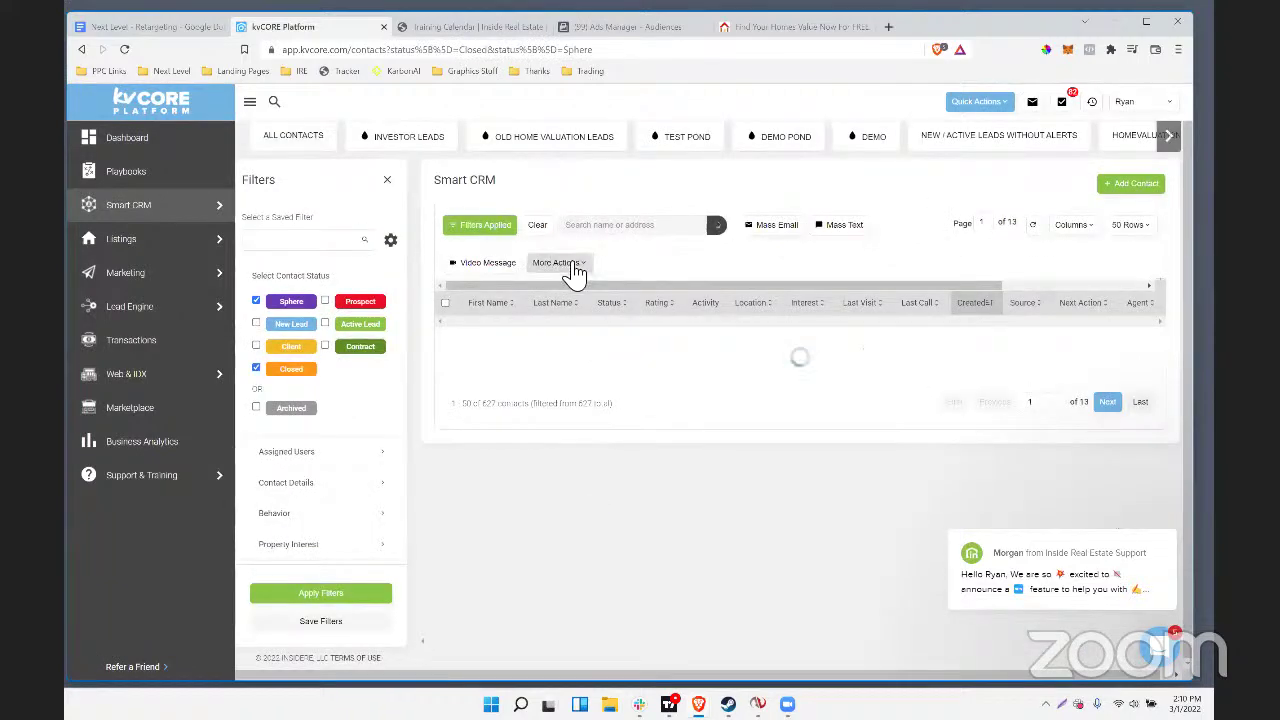
Select all the filtered contacts in the Smart CRM list and look through the selection
{"action": "left_click", "coordinate": [574, 268]}
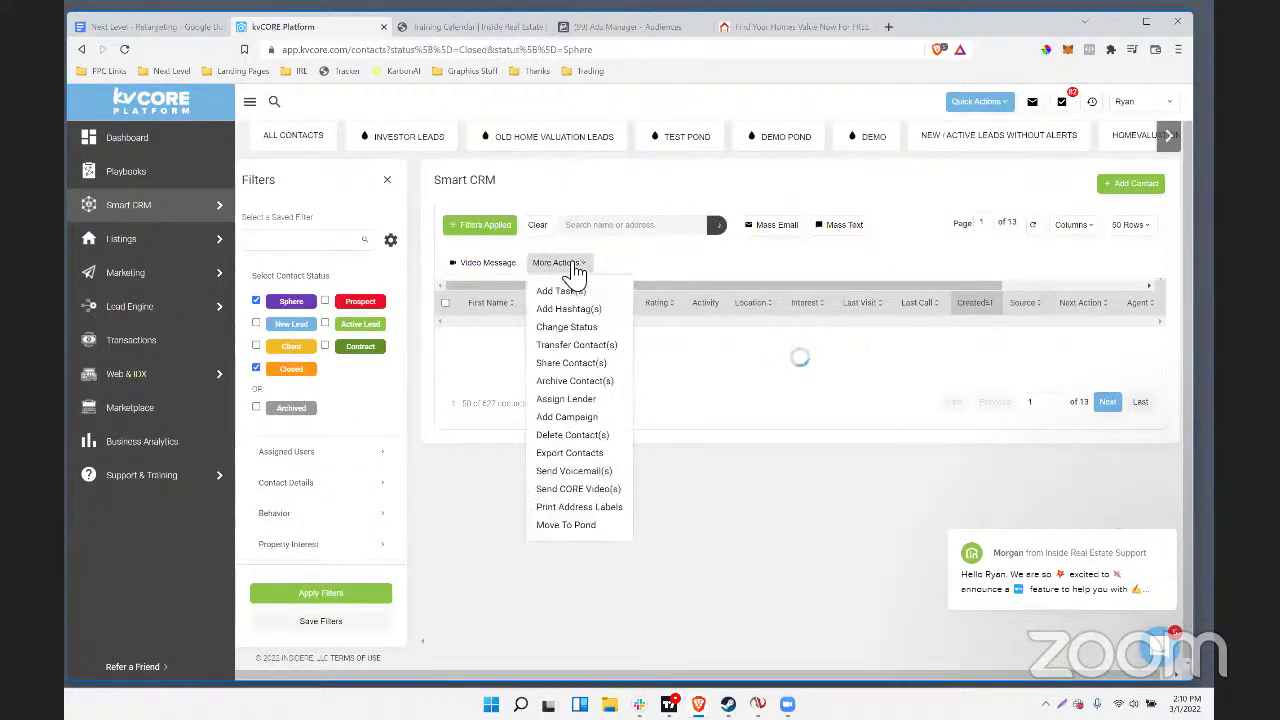
{"action": "left_click", "coordinate": [447, 312]}
{"action": "left_click", "coordinate": [447, 312]}
{"action": "scroll", "coordinate": [791, 400], "scroll_direction": "down", "scroll_amount": 5}
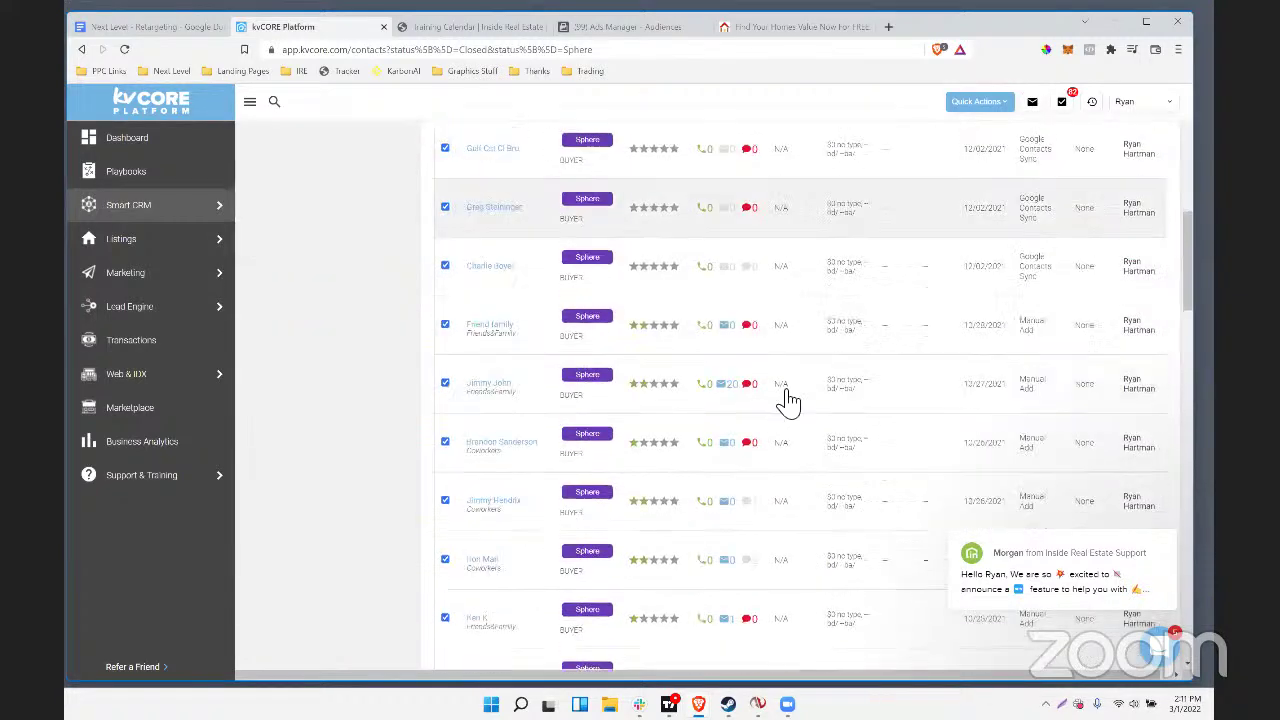
{"action": "scroll", "coordinate": [792, 398], "scroll_direction": "up", "scroll_amount": 5}
Open the export dialog for the selected contacts, review what it covers, and close it without exporting
{"action": "left_click", "coordinate": [540, 278]}
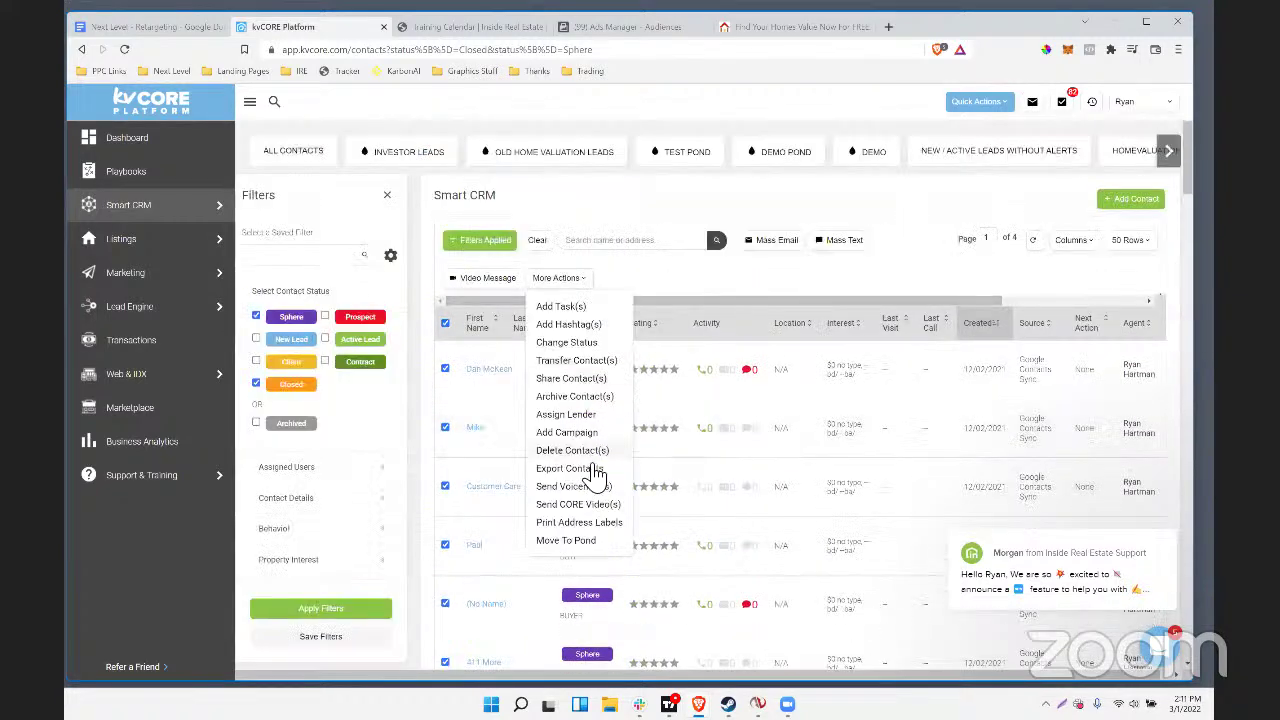
{"action": "left_click", "coordinate": [594, 468]}
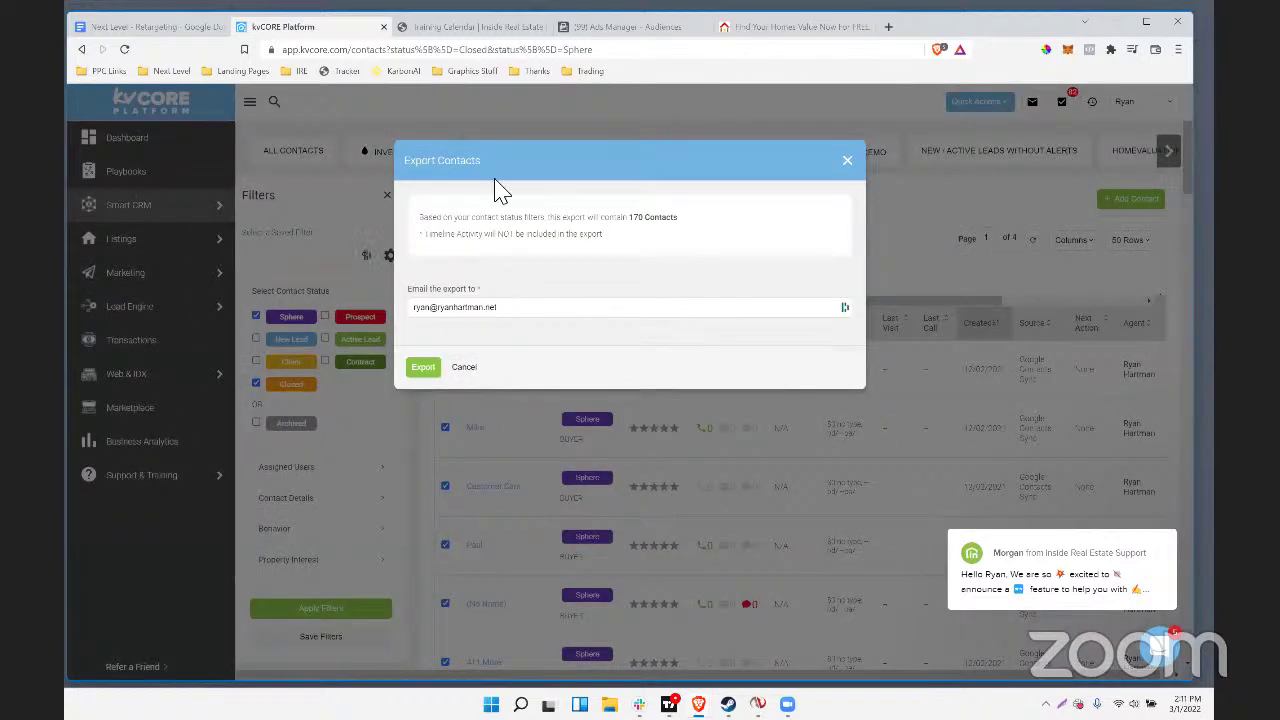
{"action": "left_click_drag", "start_coordinate": [690, 219], "coordinate": [634, 226]}
{"action": "left_click", "coordinate": [848, 161]}
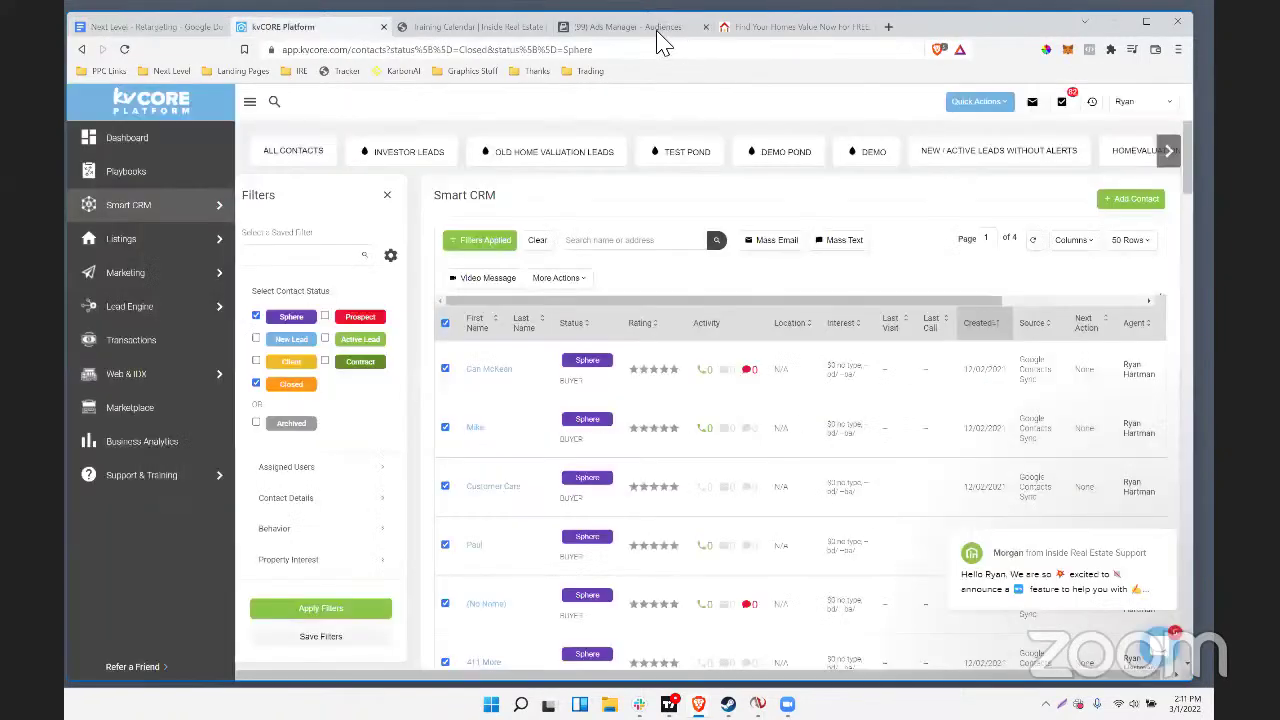
Switch back to Ads Manager and continue with the Customer list source to its preparation instructions
{"action": "left_click", "coordinate": [658, 33]}
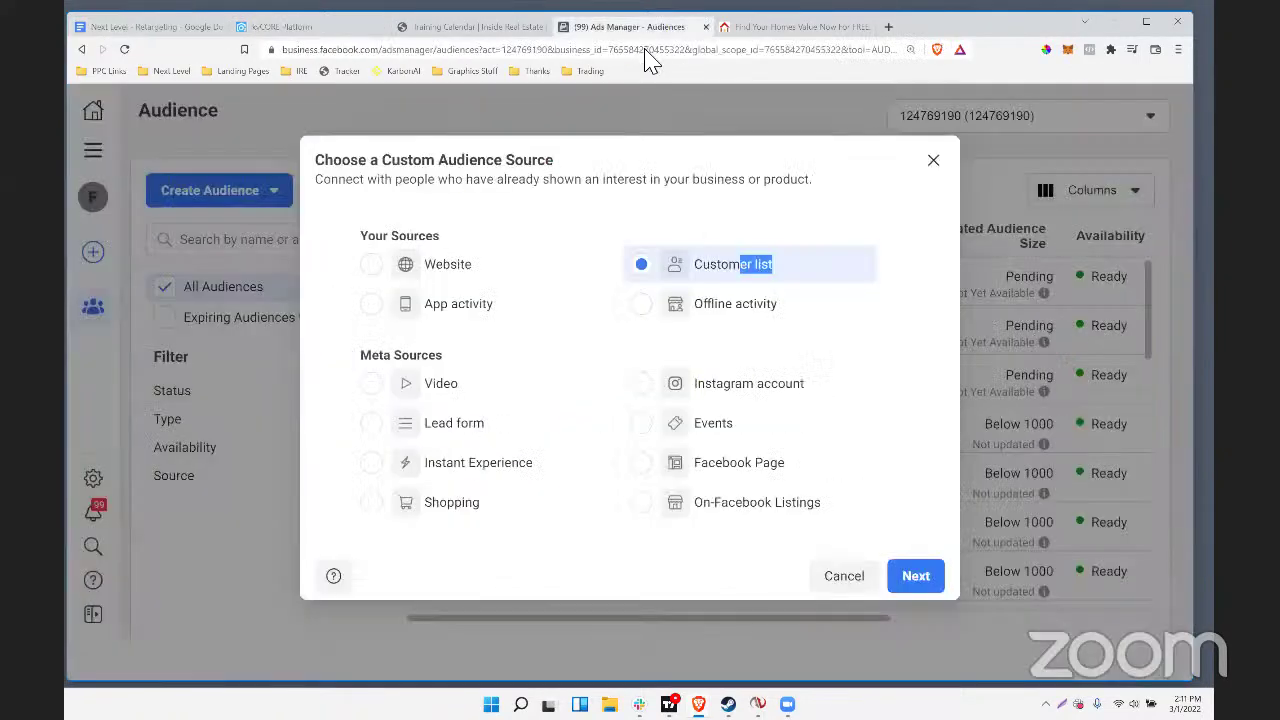
{"action": "left_click", "coordinate": [915, 576]}
{"action": "scroll", "coordinate": [510, 300], "scroll_direction": "down", "scroll_amount": 3}
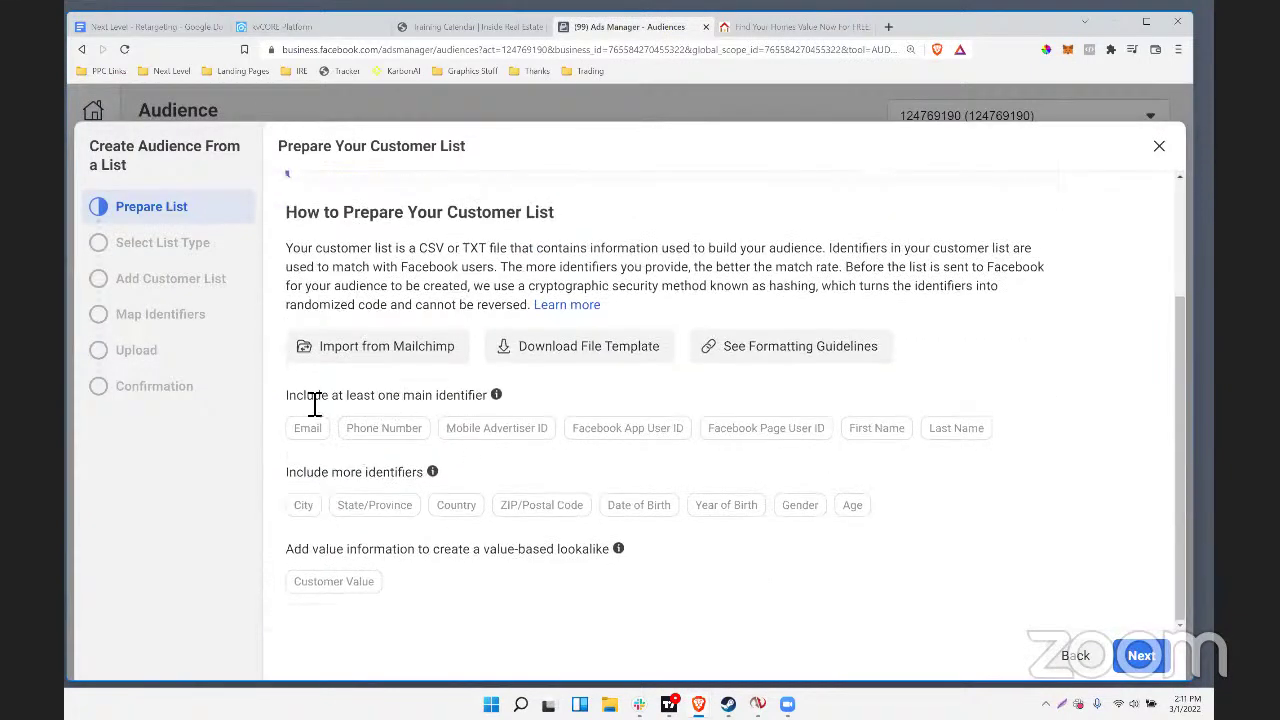
Review the main identifiers a customer list can include and continue to the question about a customer value column
{"action": "left_click_drag", "start_coordinate": [286, 395], "coordinate": [468, 399]}
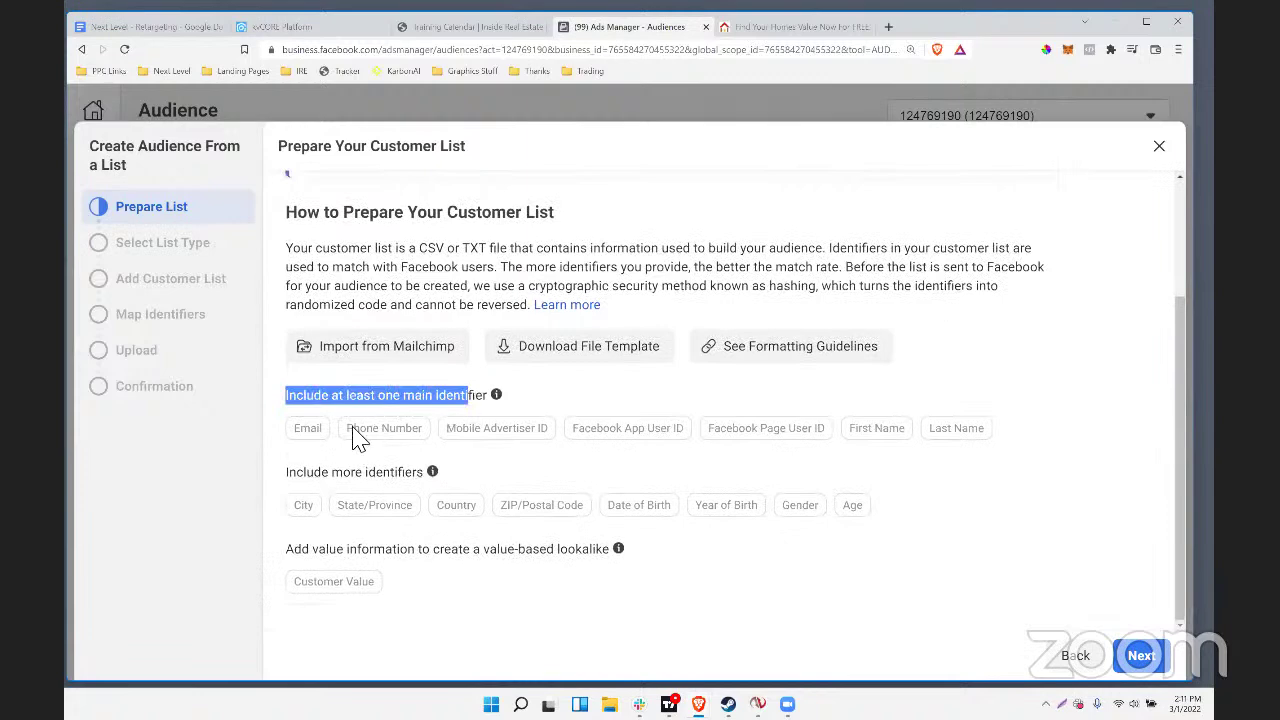
{"action": "double_click", "coordinate": [300, 440]}
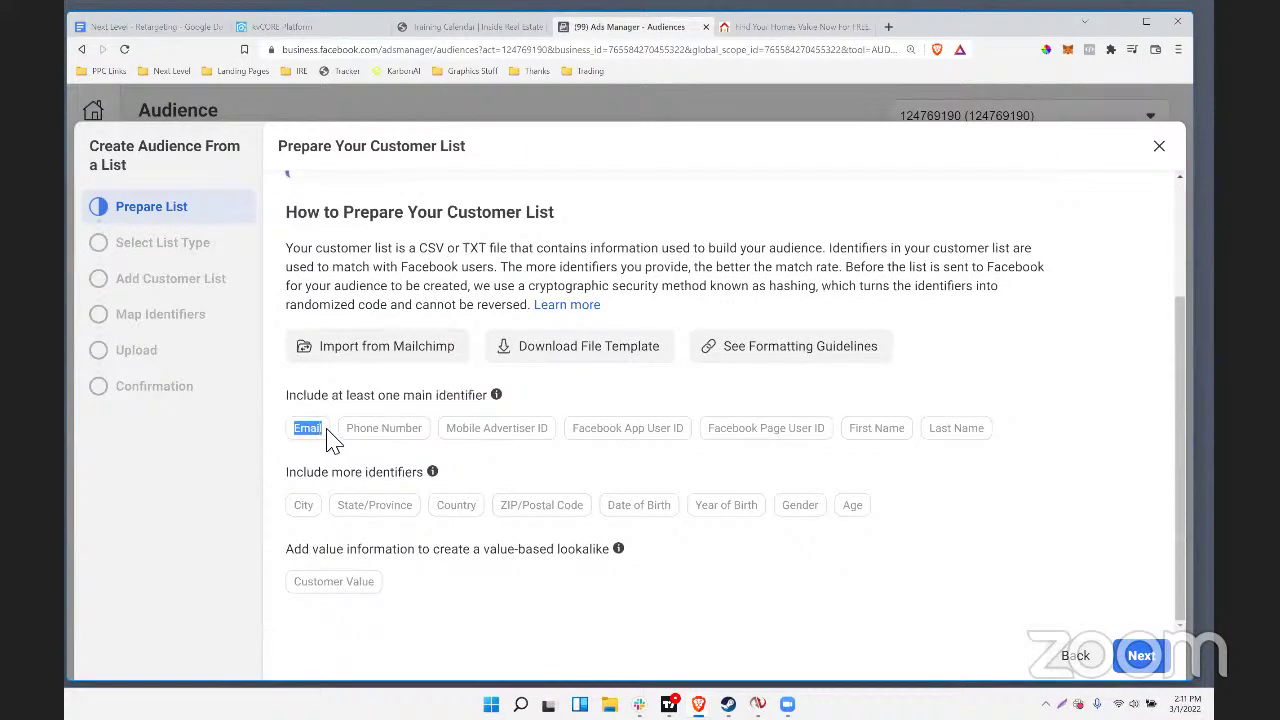
{"action": "left_click", "coordinate": [425, 440]}
{"action": "left_click_drag", "start_coordinate": [425, 440], "coordinate": [845, 437]}
{"action": "left_click", "coordinate": [848, 437]}
{"action": "left_click_drag", "start_coordinate": [850, 437], "coordinate": [932, 437]}
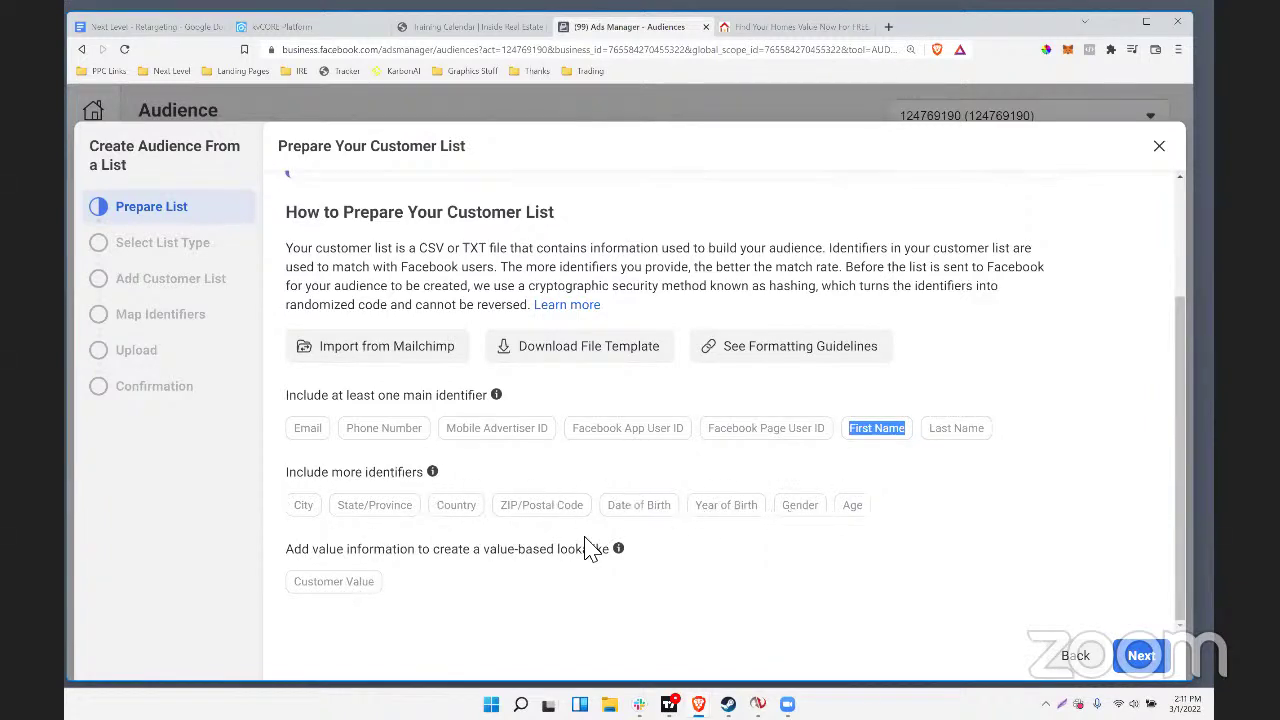
{"action": "left_click", "coordinate": [1141, 655]}
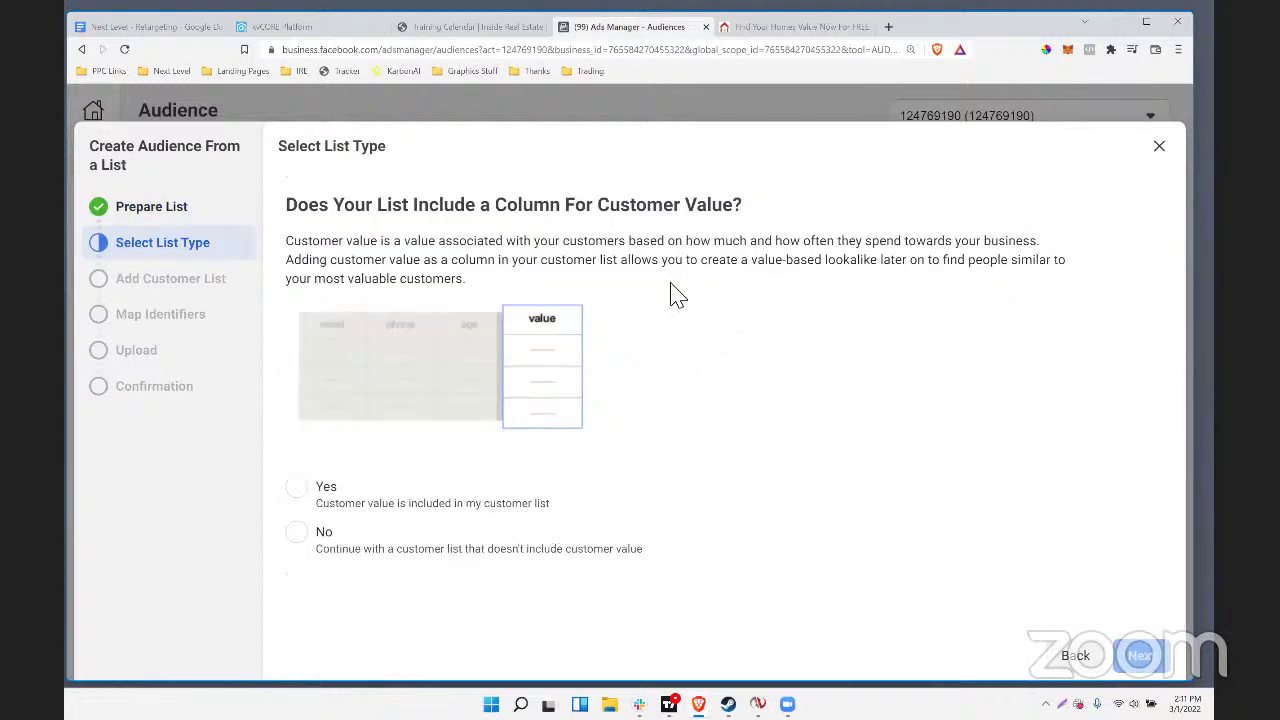
{"action": "left_click_drag", "start_coordinate": [752, 206], "coordinate": [298, 212]}
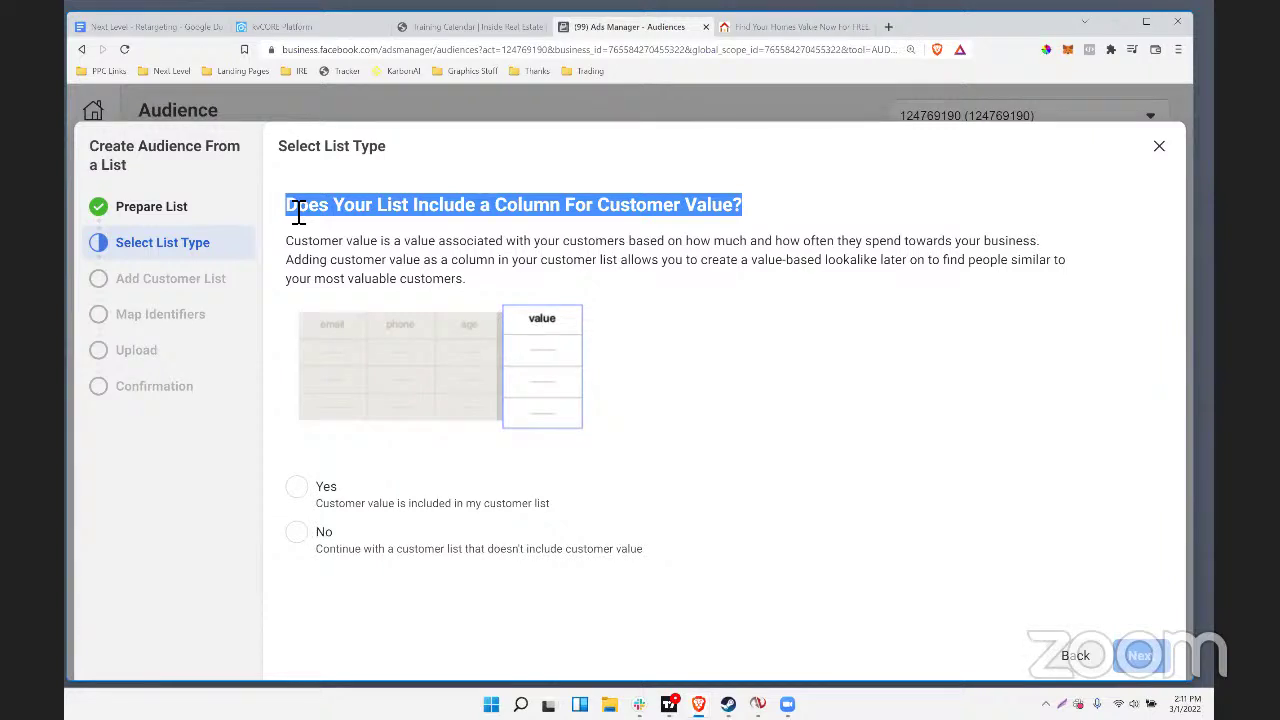
Declare that the list has no customer value column and upload the first Thanks.Io_Users export CSV for identifier mapping
{"action": "left_click", "coordinate": [297, 534]}
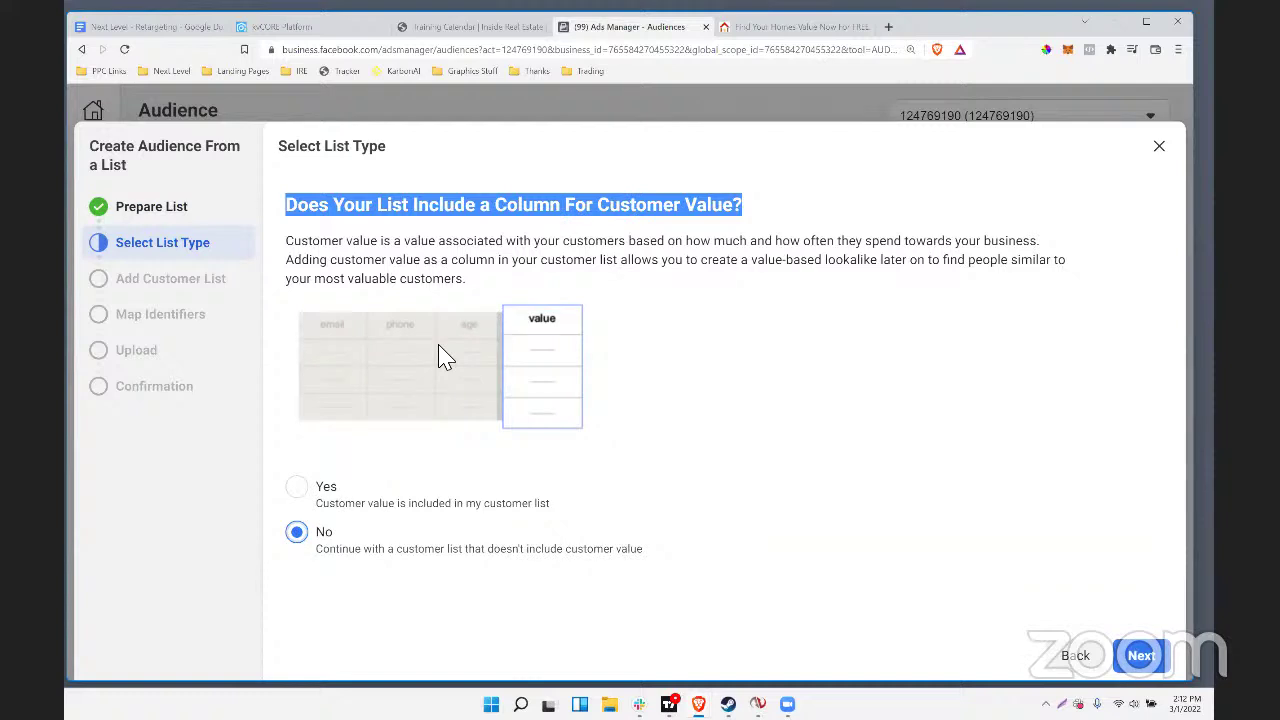
{"action": "left_click", "coordinate": [1141, 655]}
{"action": "left_click", "coordinate": [752, 338]}
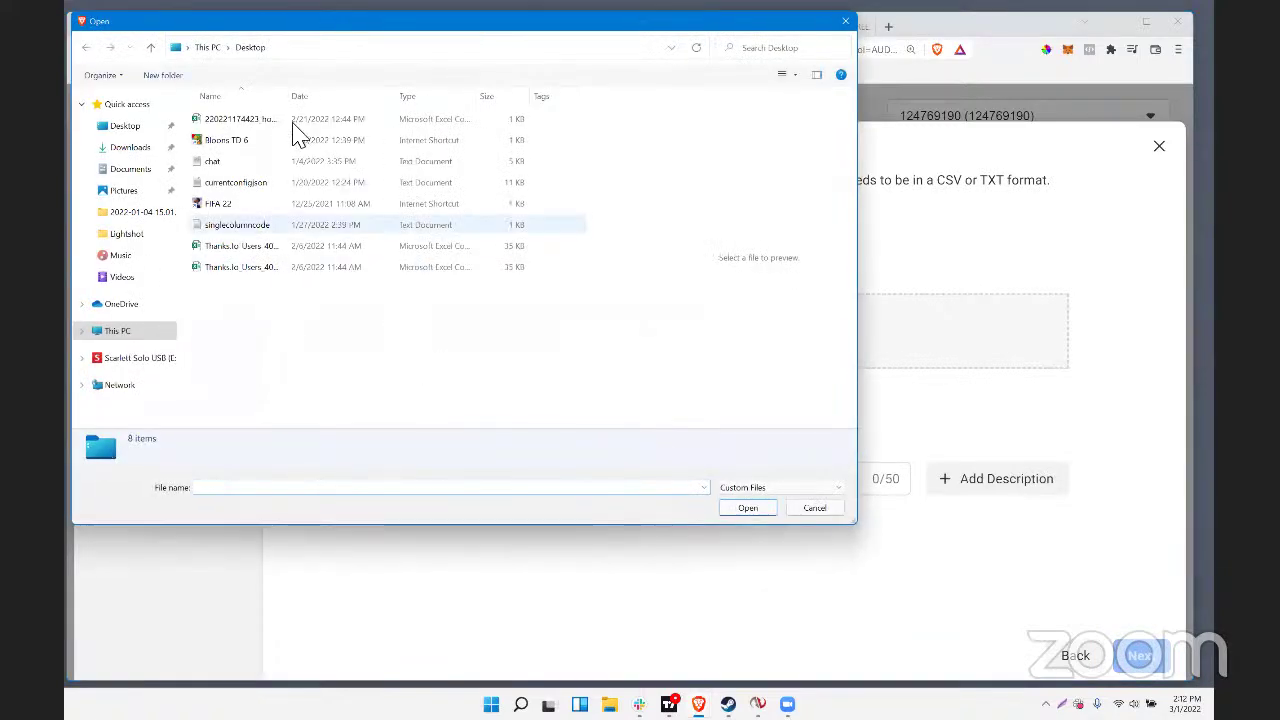
{"action": "left_click", "coordinate": [268, 249]}
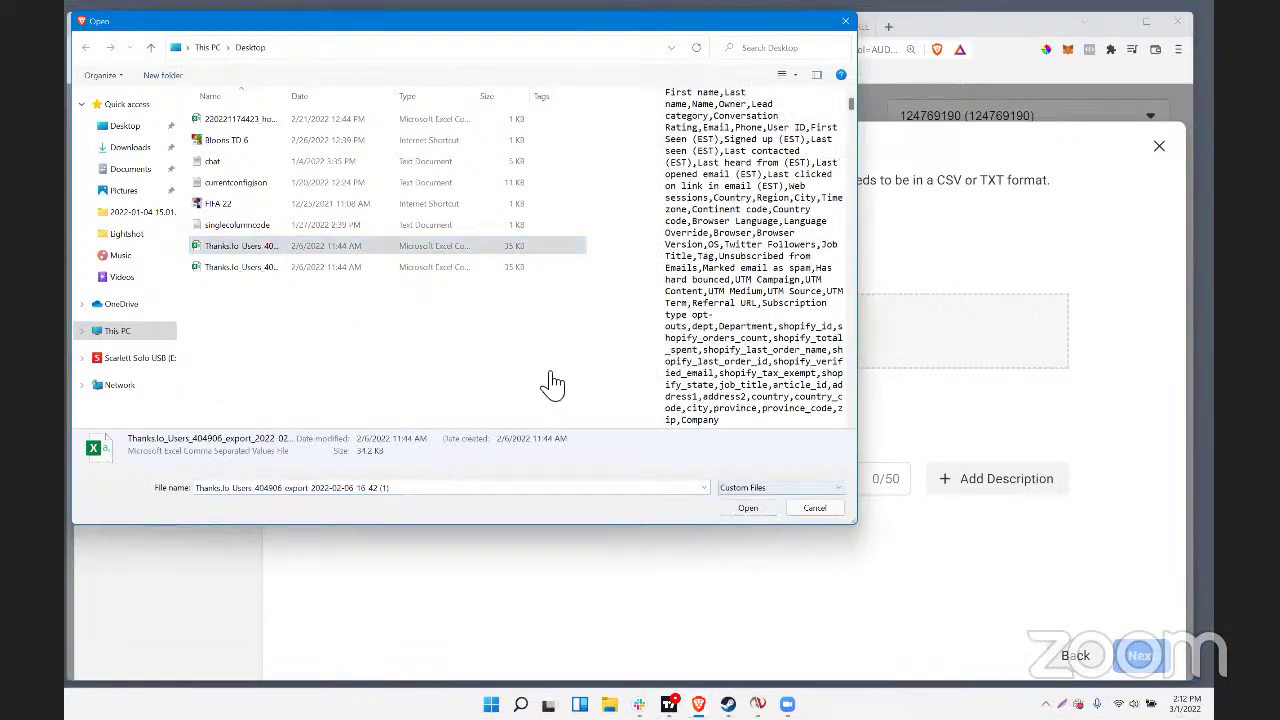
{"action": "key", "text": "Return"}
{"action": "left_click", "coordinate": [1163, 652]}
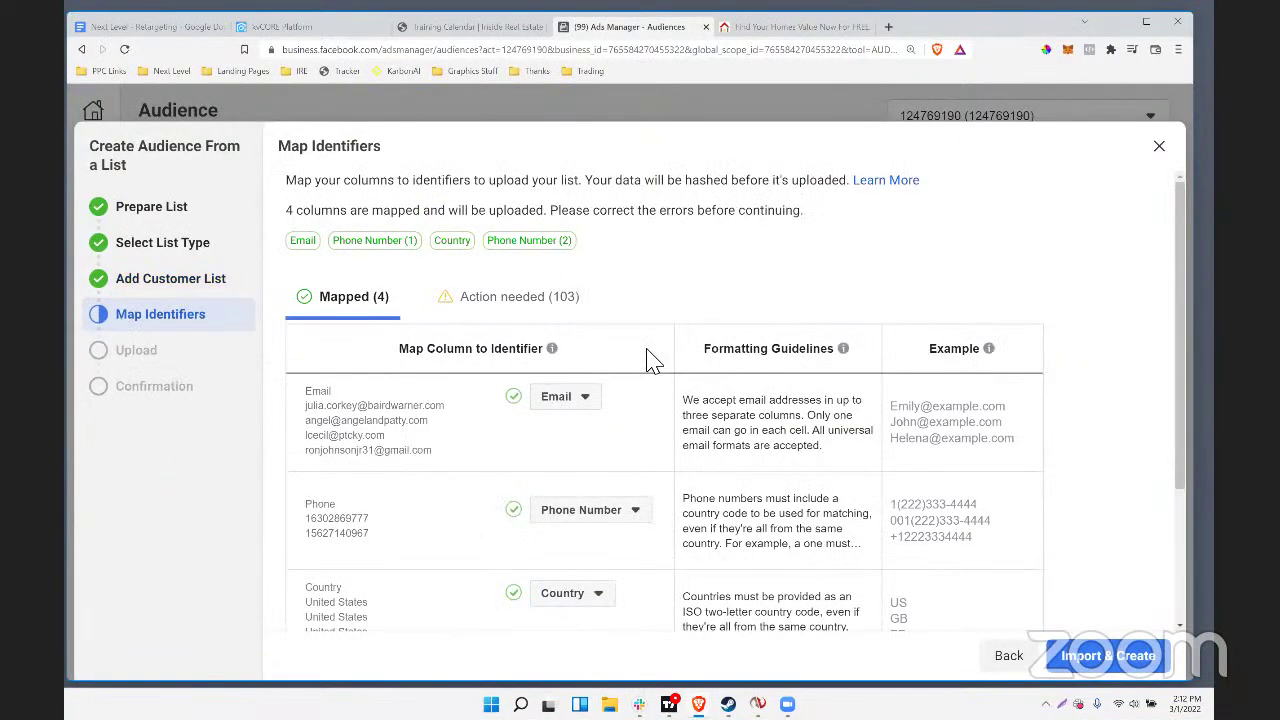
Review the mapped identifiers and the columns needing action, then close the list audience setup without importing
{"action": "scroll", "coordinate": [646, 362], "scroll_direction": "down", "scroll_amount": 1}
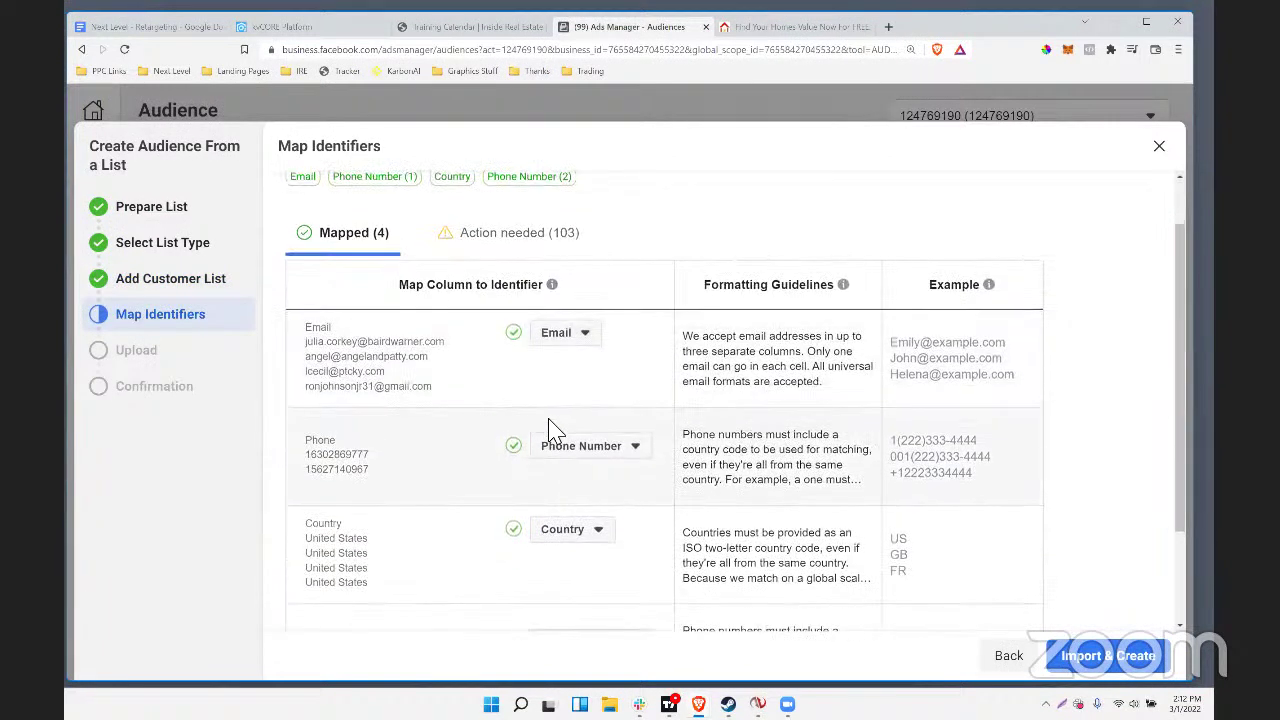
{"action": "scroll", "coordinate": [570, 470], "scroll_direction": "up", "scroll_amount": 2}
{"action": "scroll", "coordinate": [590, 460], "scroll_direction": "down", "scroll_amount": 4}
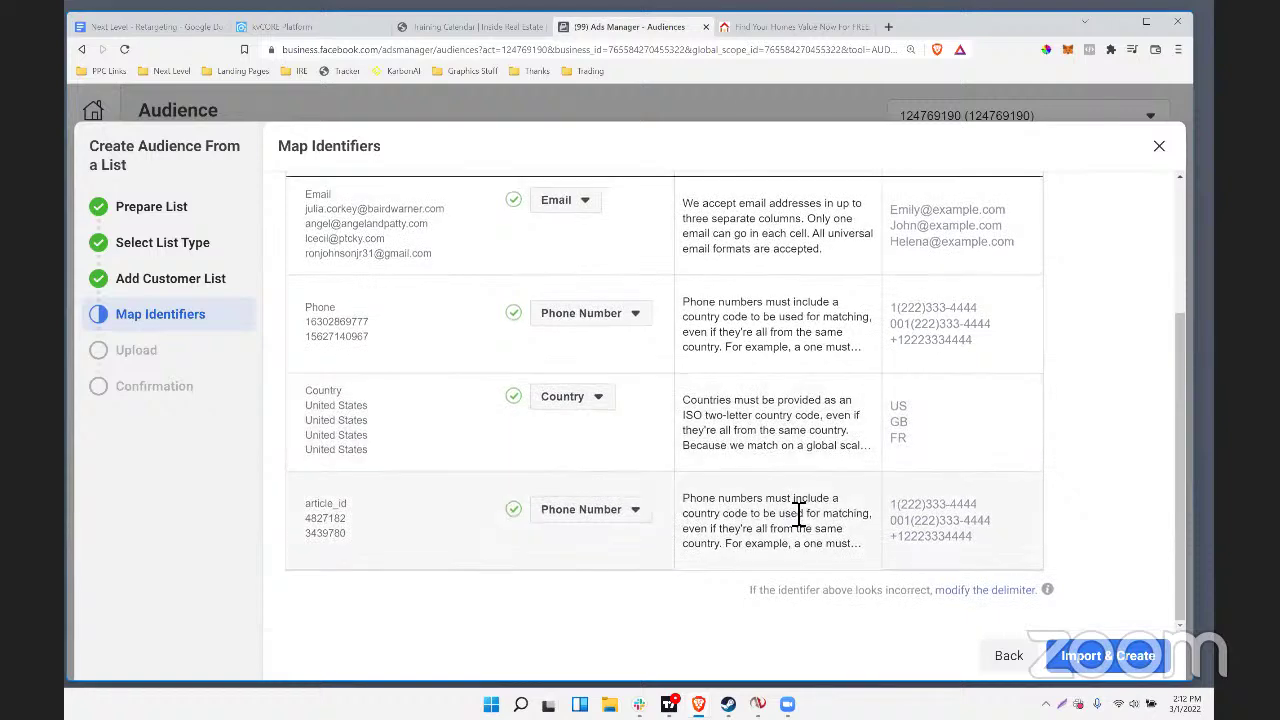
{"action": "scroll", "coordinate": [790, 510], "scroll_direction": "up", "scroll_amount": 3}
{"action": "scroll", "coordinate": [766, 505], "scroll_direction": "down", "scroll_amount": 2}
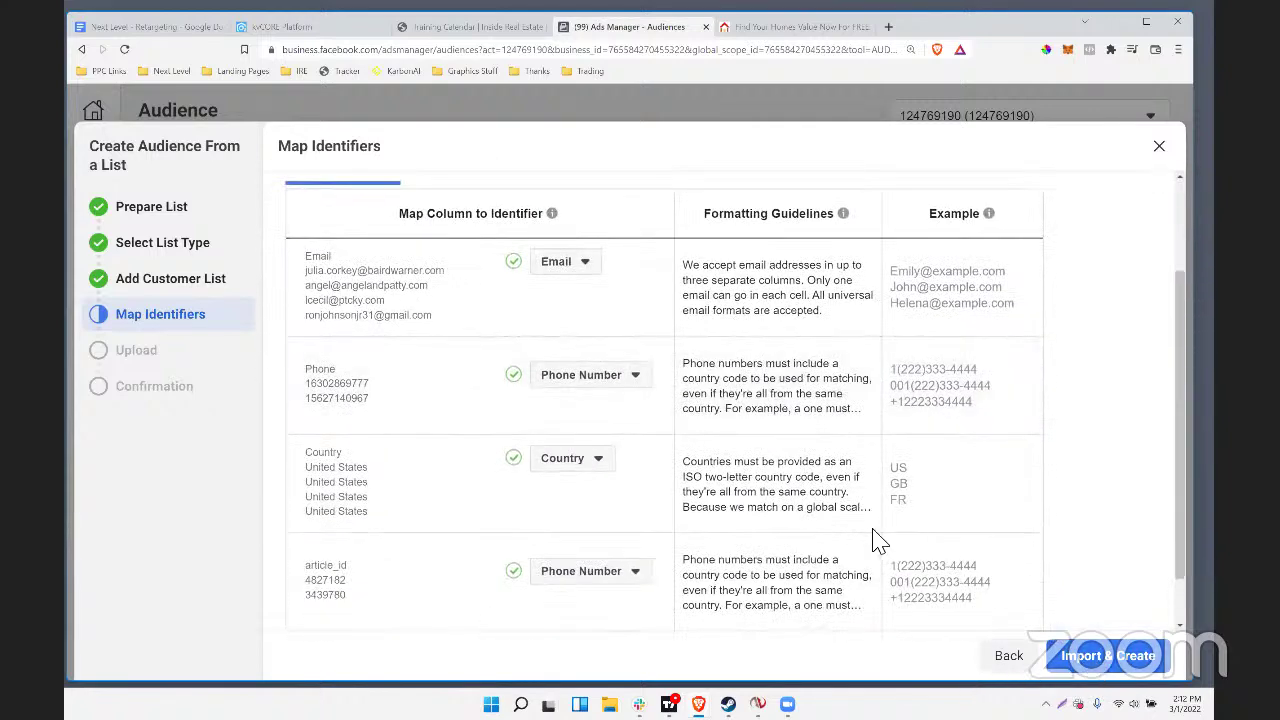
{"action": "scroll", "coordinate": [878, 540], "scroll_direction": "up", "scroll_amount": 2}
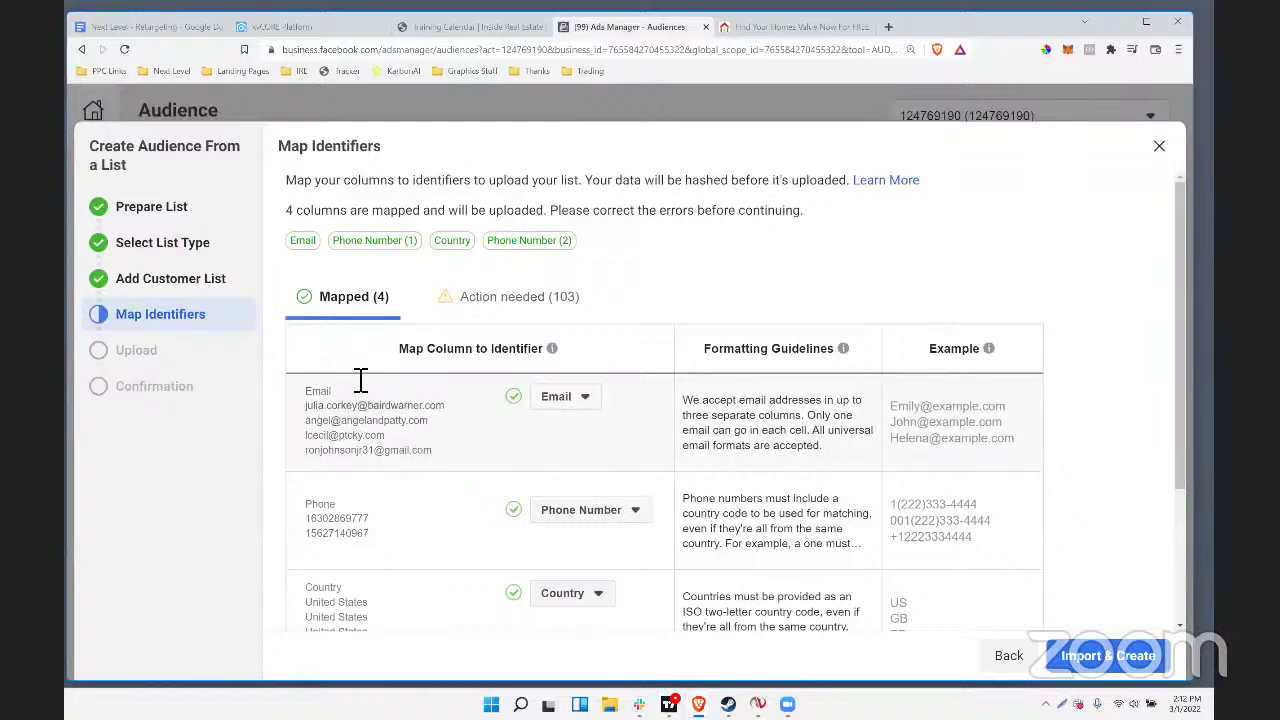
{"action": "left_click", "coordinate": [514, 300]}
{"action": "scroll", "coordinate": [509, 314], "scroll_direction": "down", "scroll_amount": 3}
{"action": "scroll", "coordinate": [500, 323], "scroll_direction": "up", "scroll_amount": 3}
{"action": "left_click", "coordinate": [338, 297]}
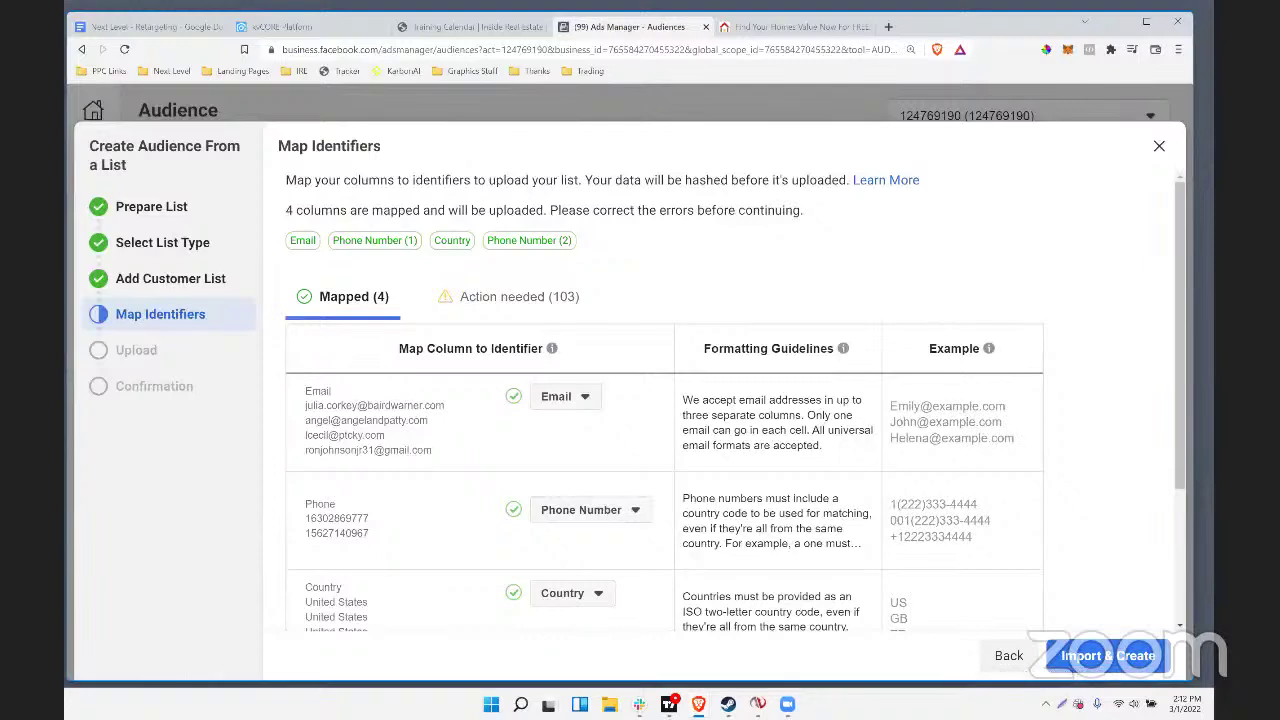
{"action": "left_click", "coordinate": [1162, 152]}
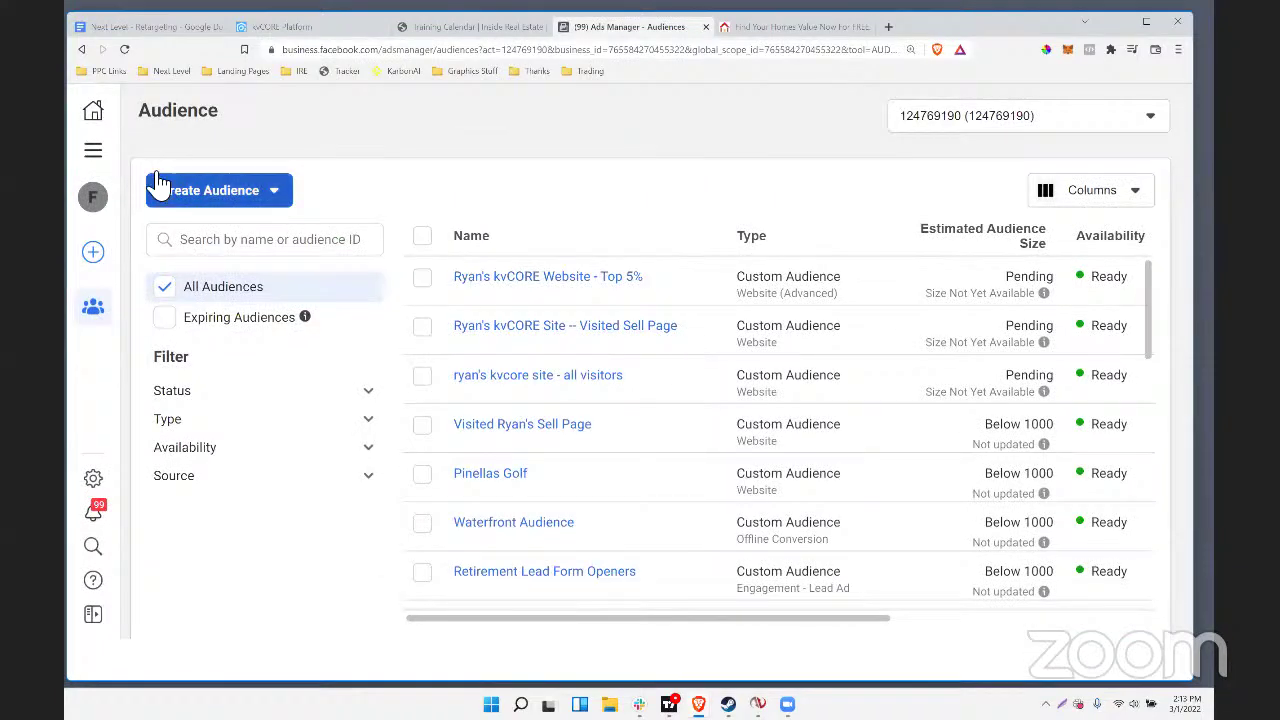
Start a new custom audience with Facebook Page as the source and look over its criteria form
{"action": "left_click", "coordinate": [205, 198]}
{"action": "left_click", "coordinate": [465, 273]}
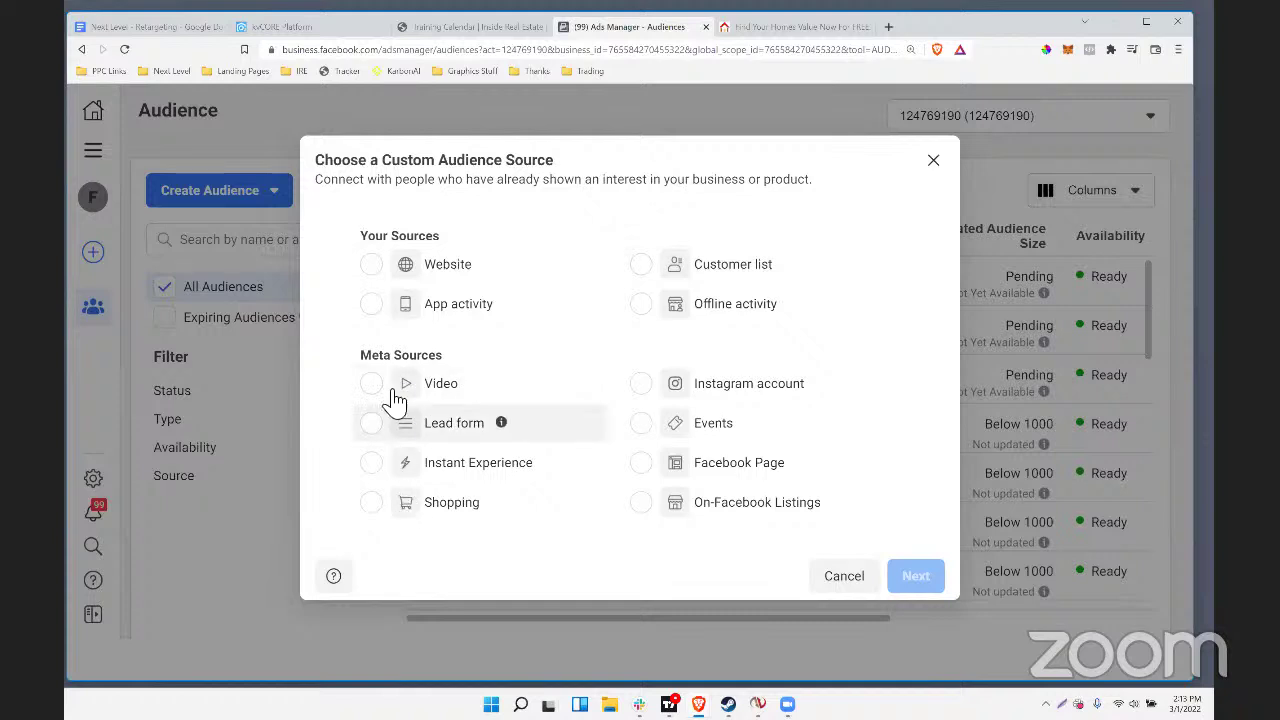
{"action": "left_click", "coordinate": [651, 468]}
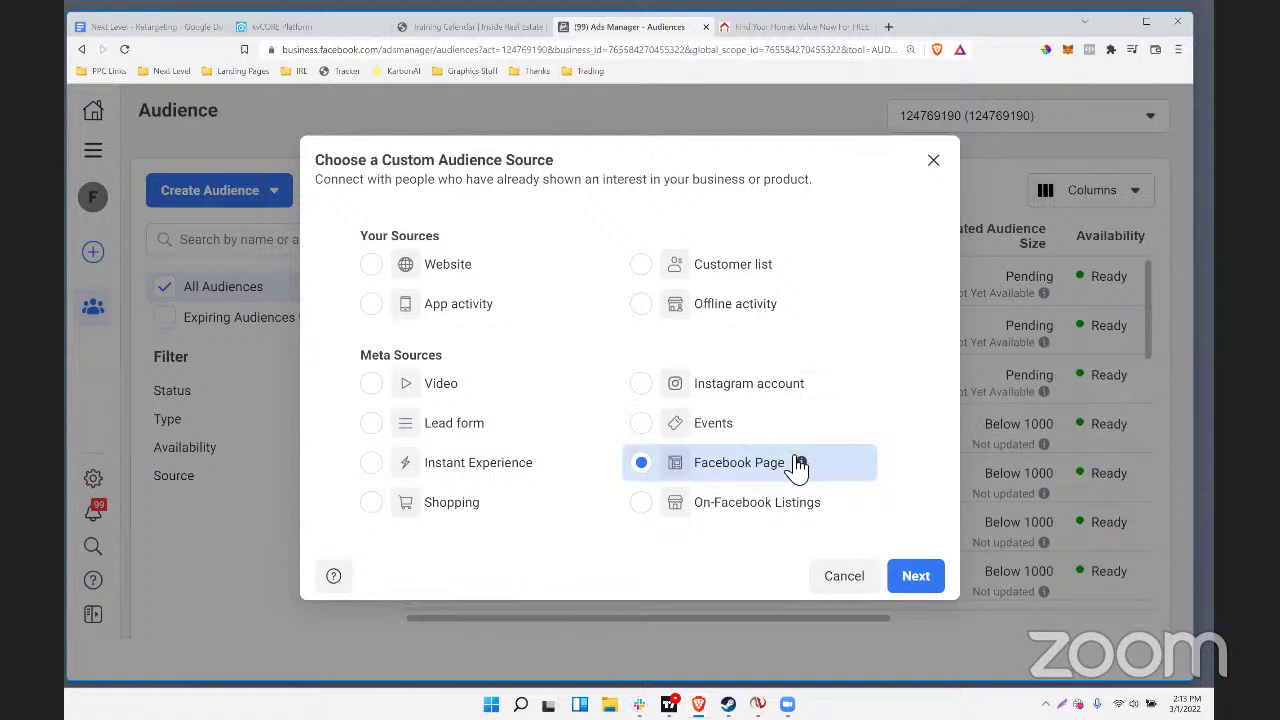
{"action": "mouse_move", "coordinate": [806, 470]}
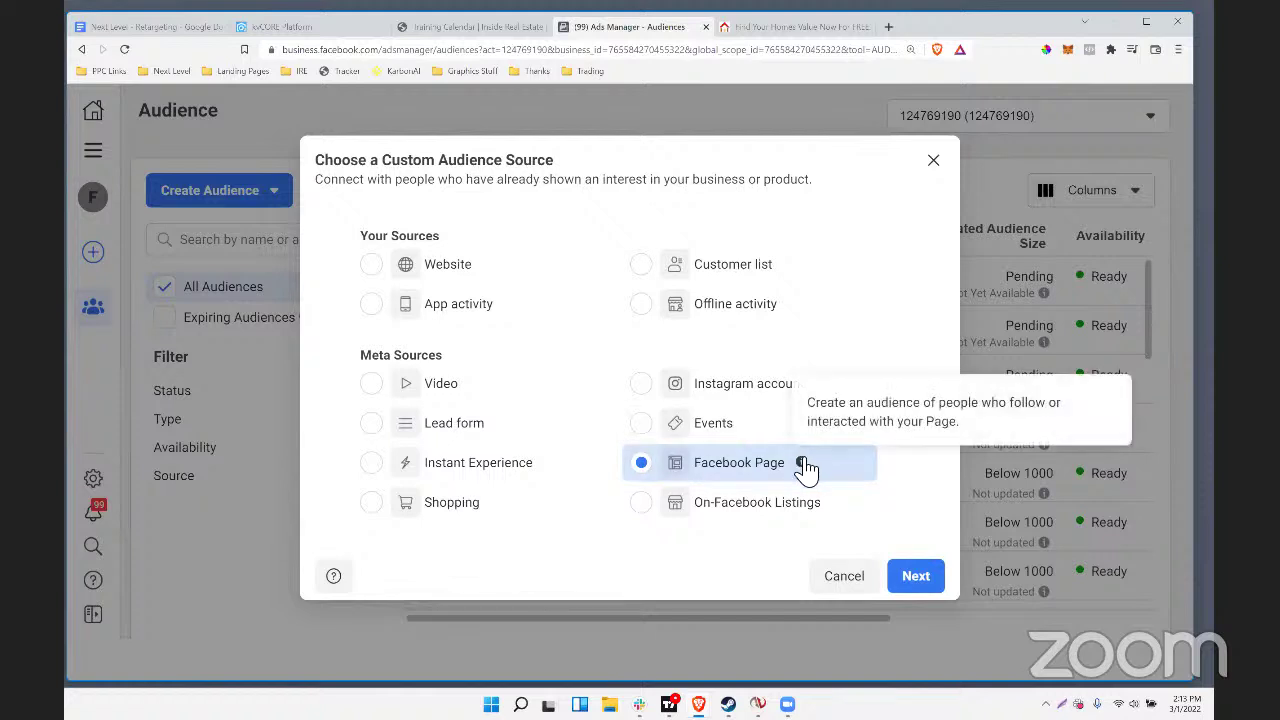
{"action": "left_click", "coordinate": [938, 578]}
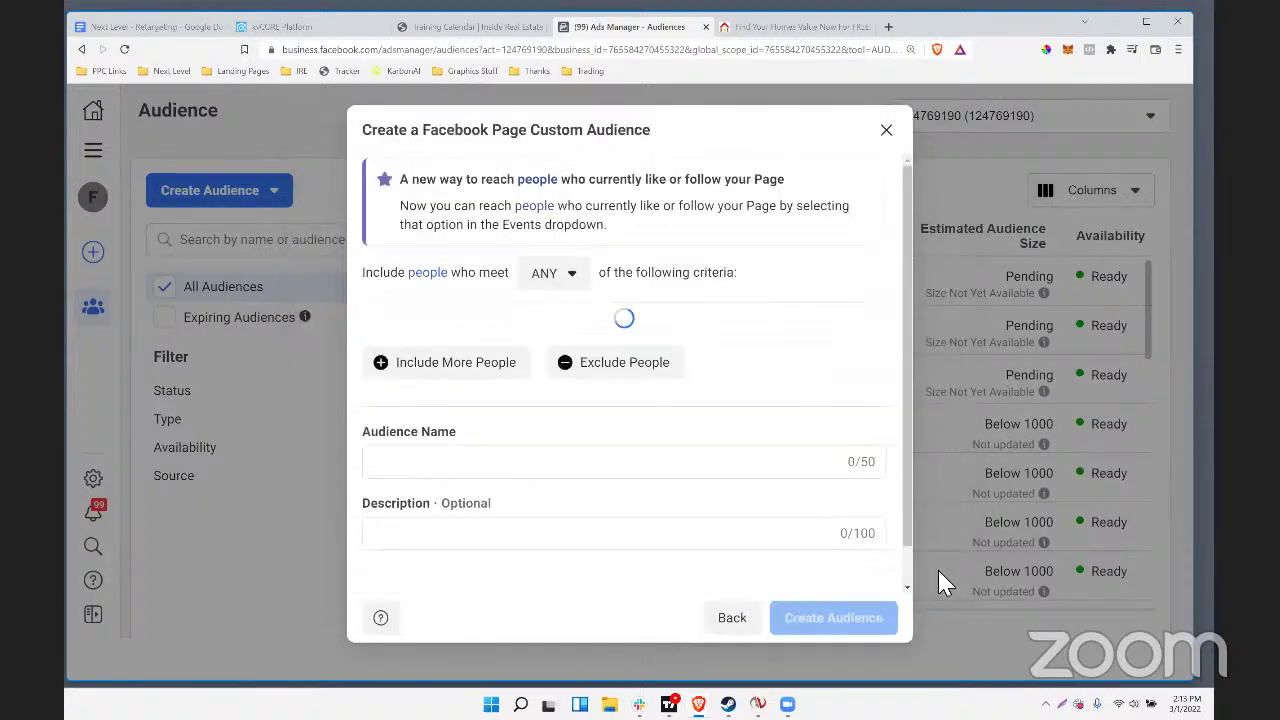
{"action": "scroll", "coordinate": [611, 354], "scroll_direction": "down", "scroll_amount": 1}
{"action": "scroll", "coordinate": [473, 368], "scroll_direction": "up", "scroll_amount": 1}
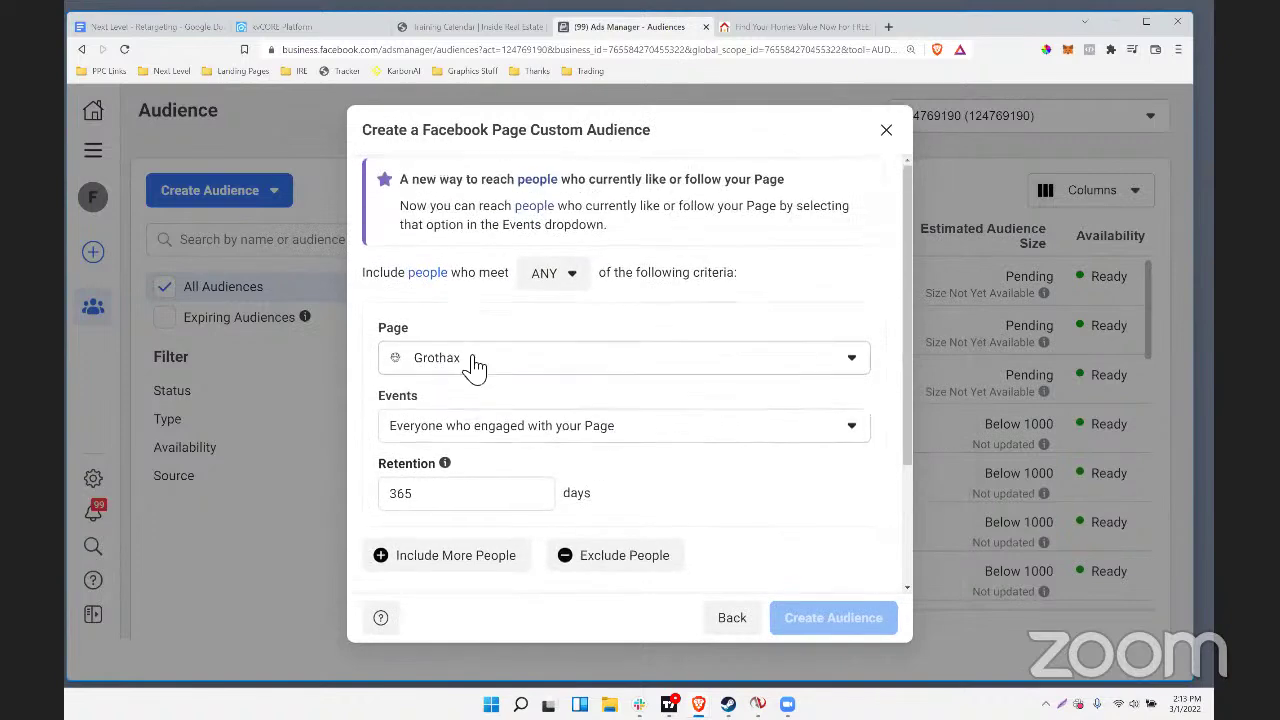
Look through the page choices for the Facebook Page audience and try to expand the Personal group
{"action": "left_click", "coordinate": [473, 368]}
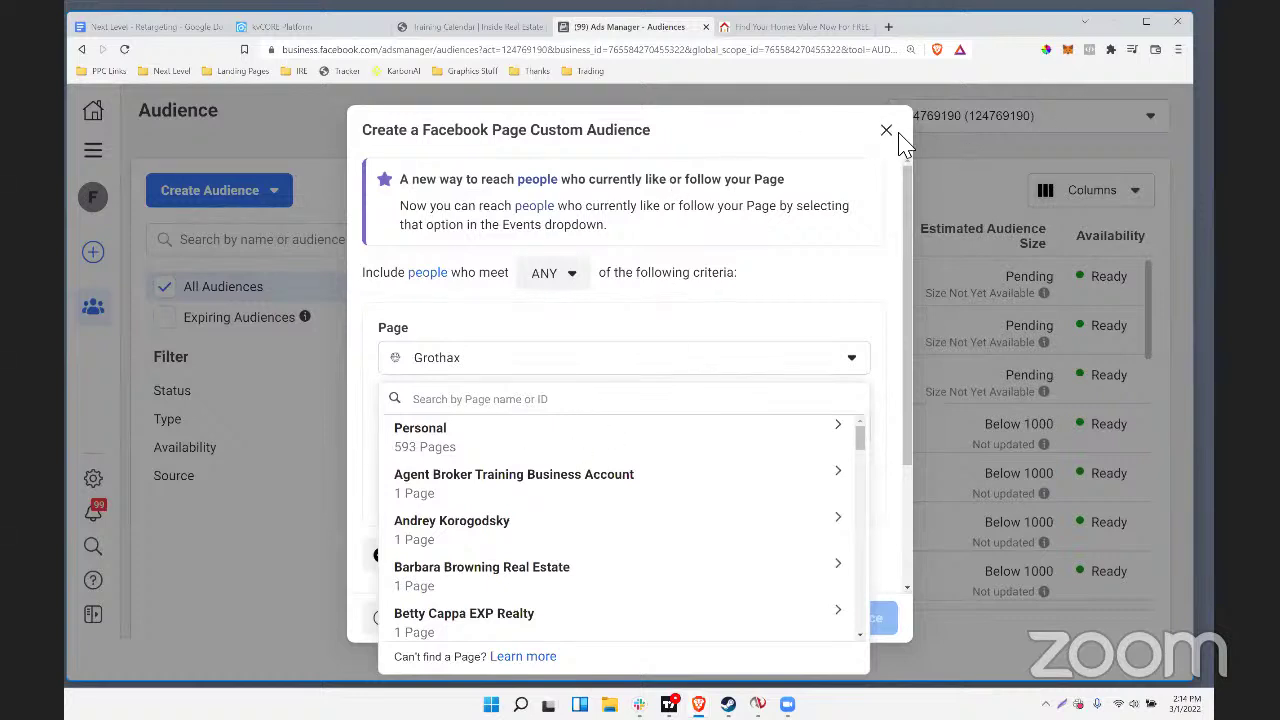
{"action": "left_click_drag", "start_coordinate": [903, 309], "coordinate": [493, 578]}
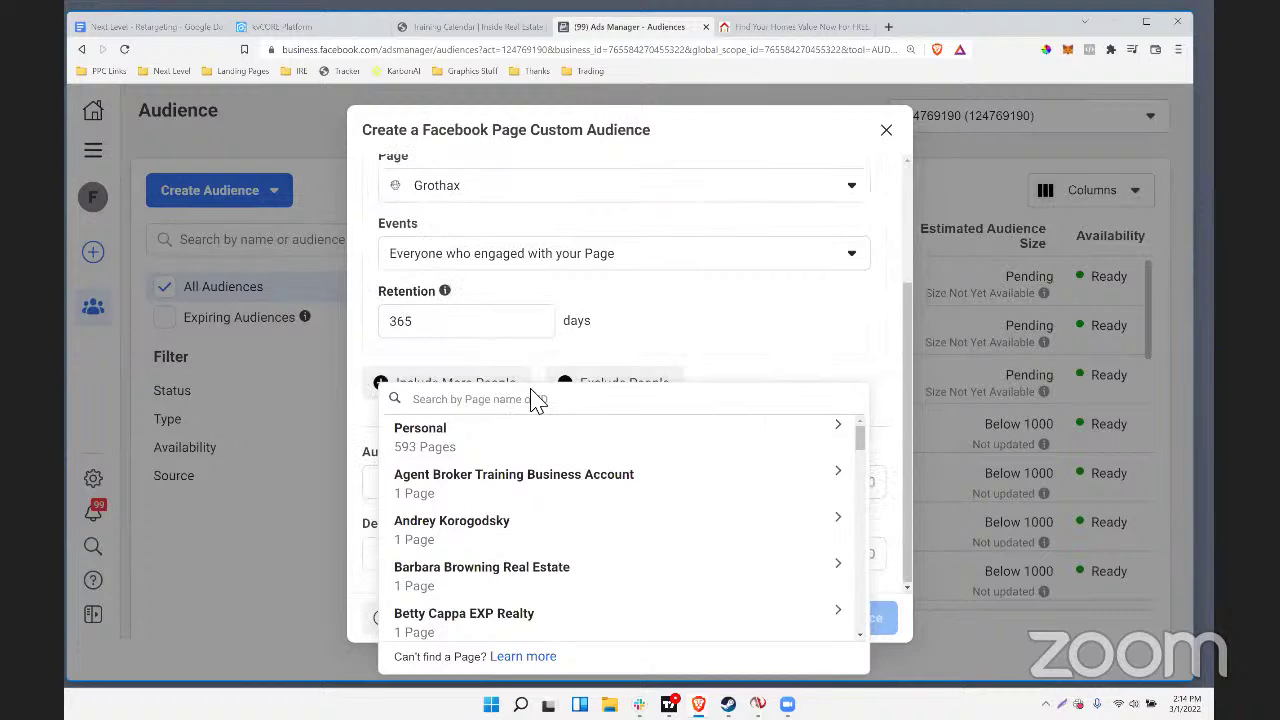
{"action": "scroll", "coordinate": [670, 330], "scroll_direction": "up", "scroll_amount": 4}
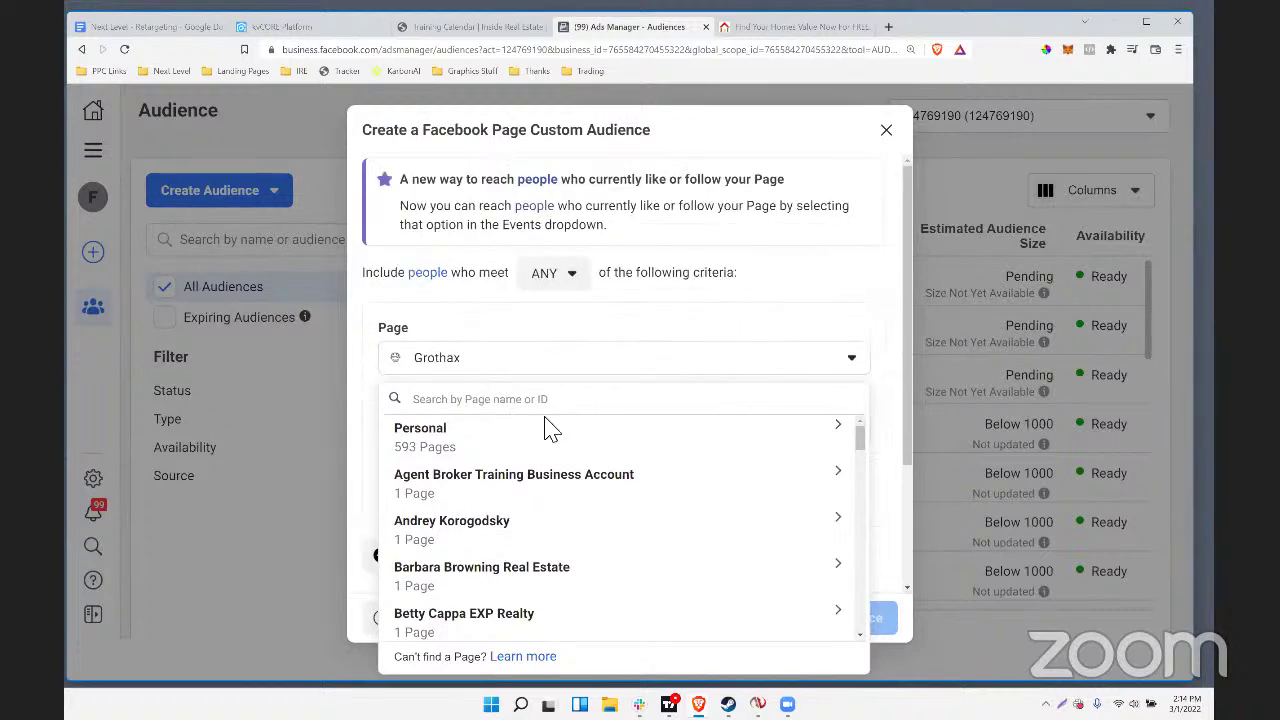
{"action": "scroll", "coordinate": [540, 428], "scroll_direction": "down", "scroll_amount": 1}
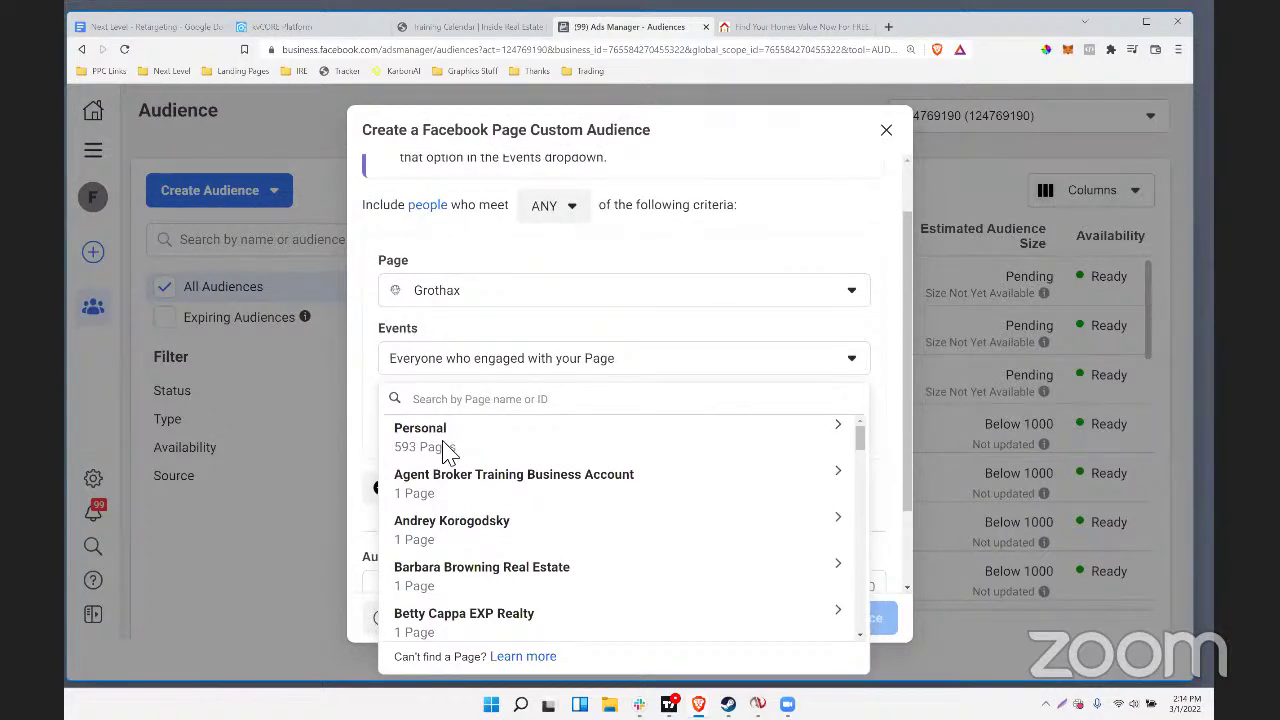
{"action": "left_click", "coordinate": [838, 431]}
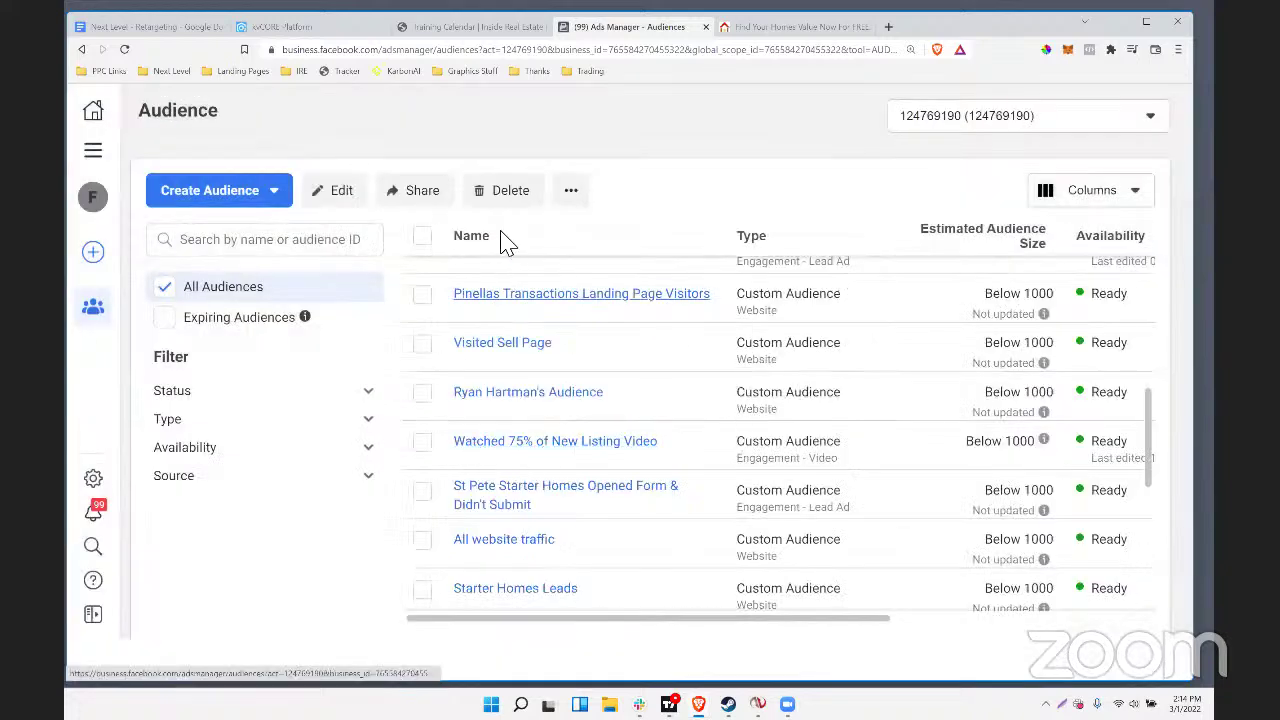
Restart the custom audience creation with the Facebook Page source
{"action": "left_click", "coordinate": [270, 193]}
{"action": "left_click", "coordinate": [255, 238]}
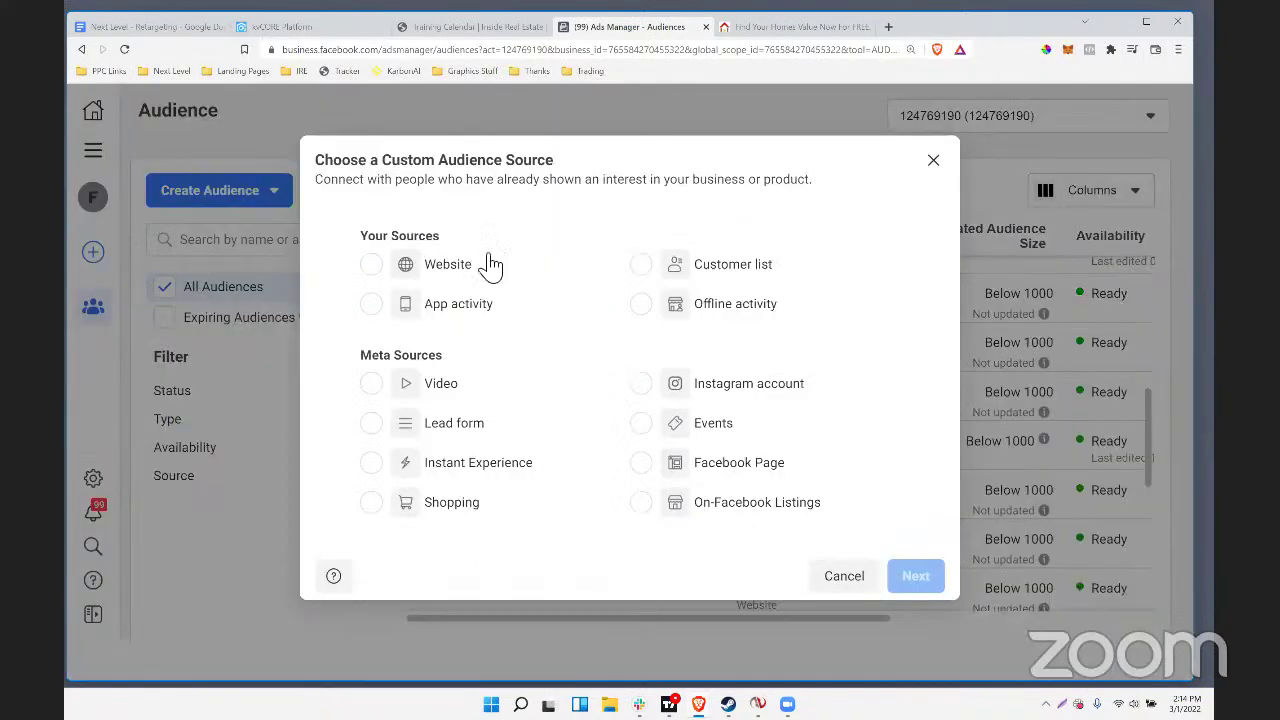
{"action": "left_click", "coordinate": [642, 463]}
{"action": "left_click", "coordinate": [918, 579]}
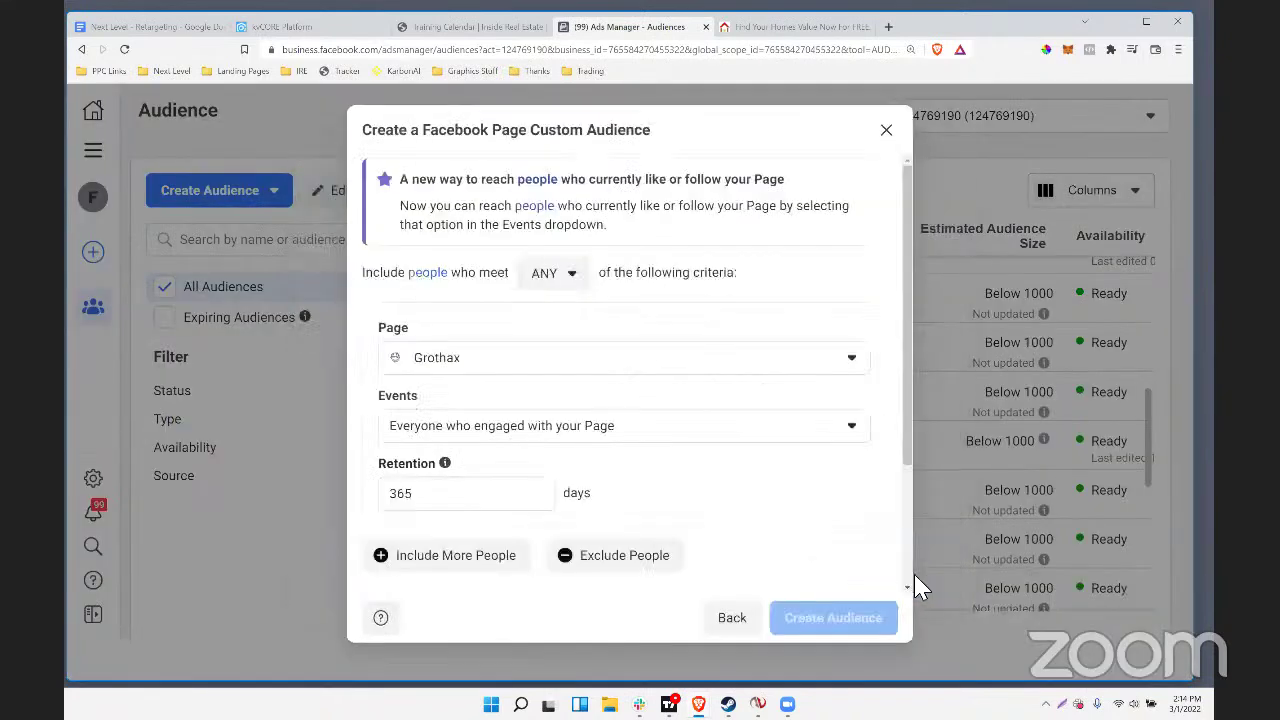
Search the Personal pages for "fo" in the page choices, then reload the Audiences page
{"action": "left_click", "coordinate": [477, 357]}
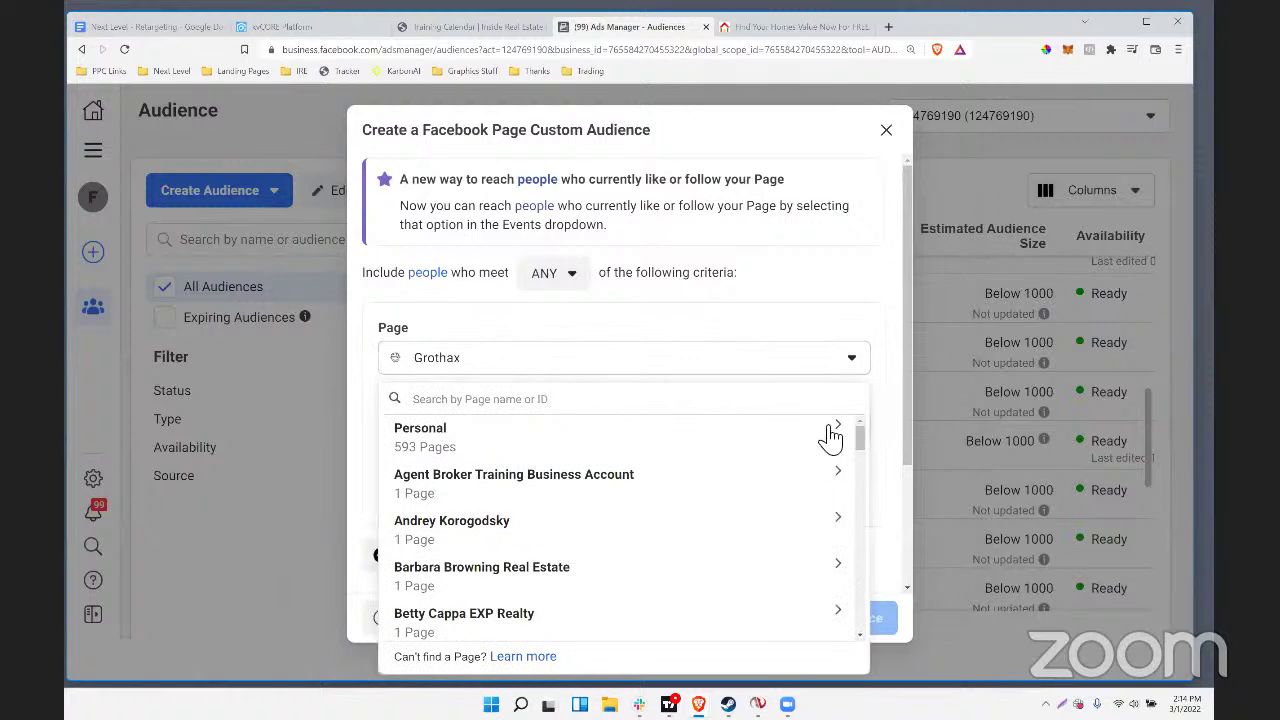
{"action": "left_click", "coordinate": [836, 430]}
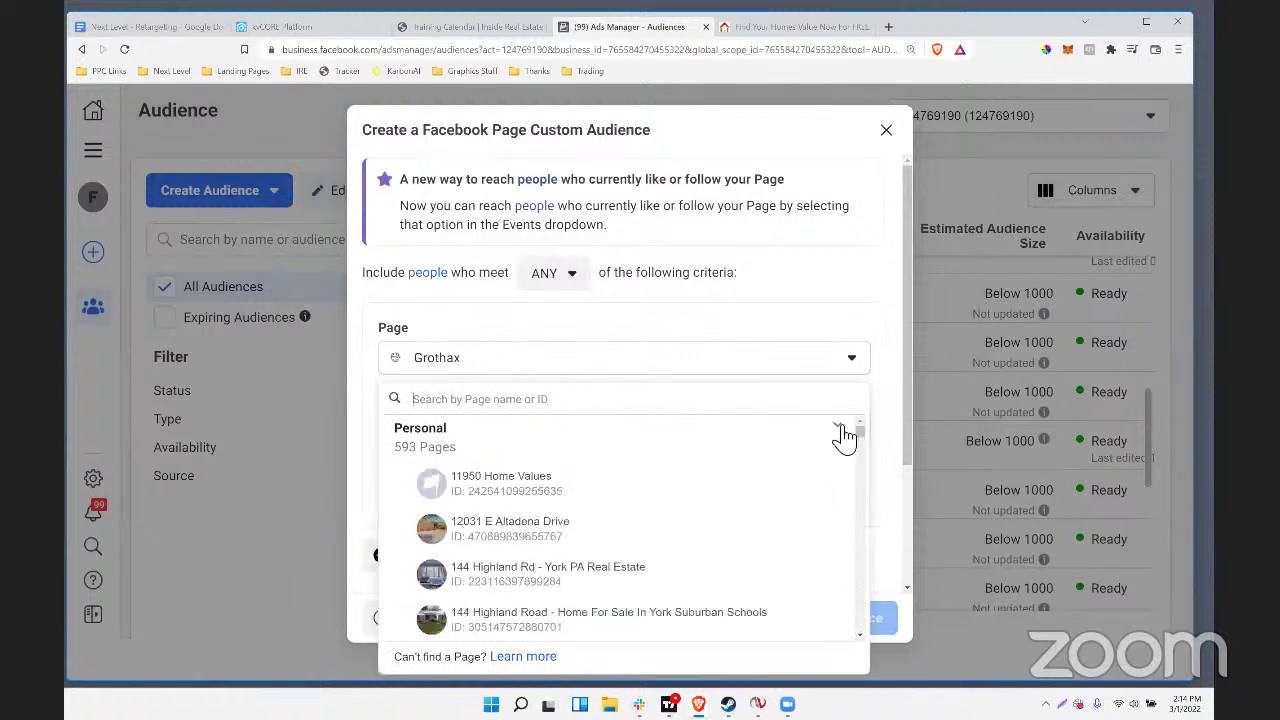
{"action": "left_click", "coordinate": [455, 399]}
{"action": "type", "text": "to"}
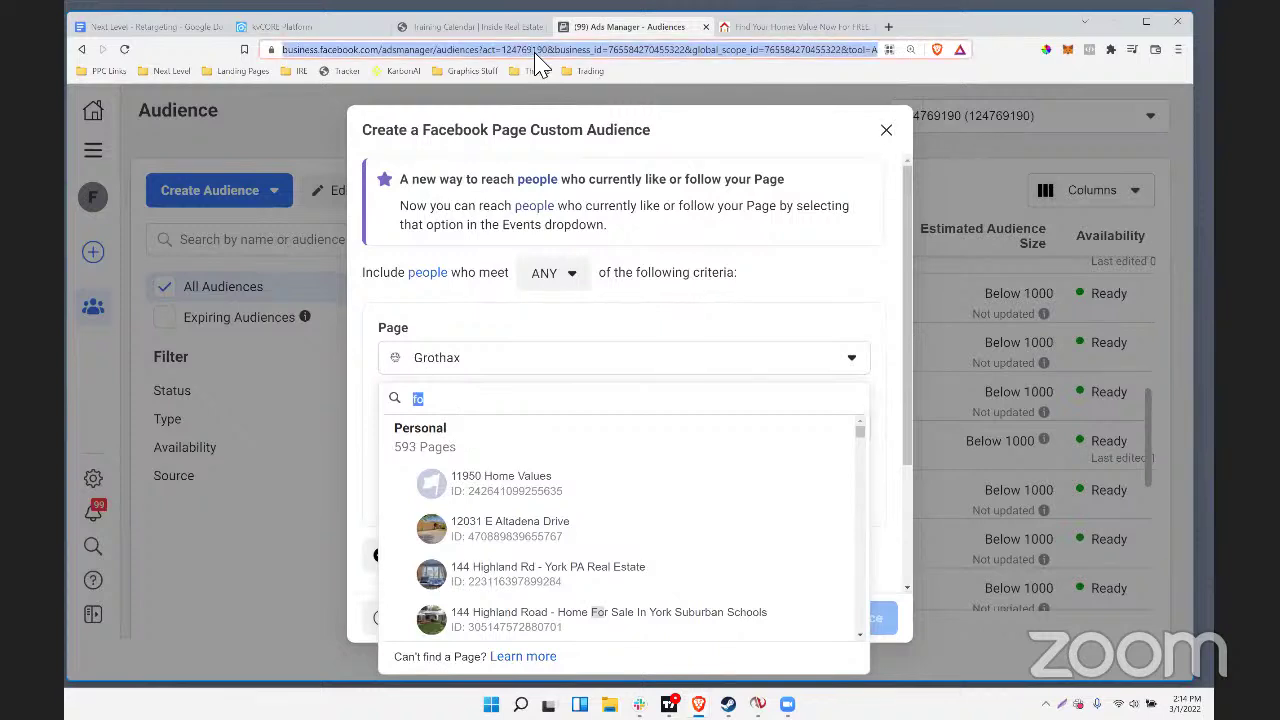
{"action": "key", "text": "Return"}
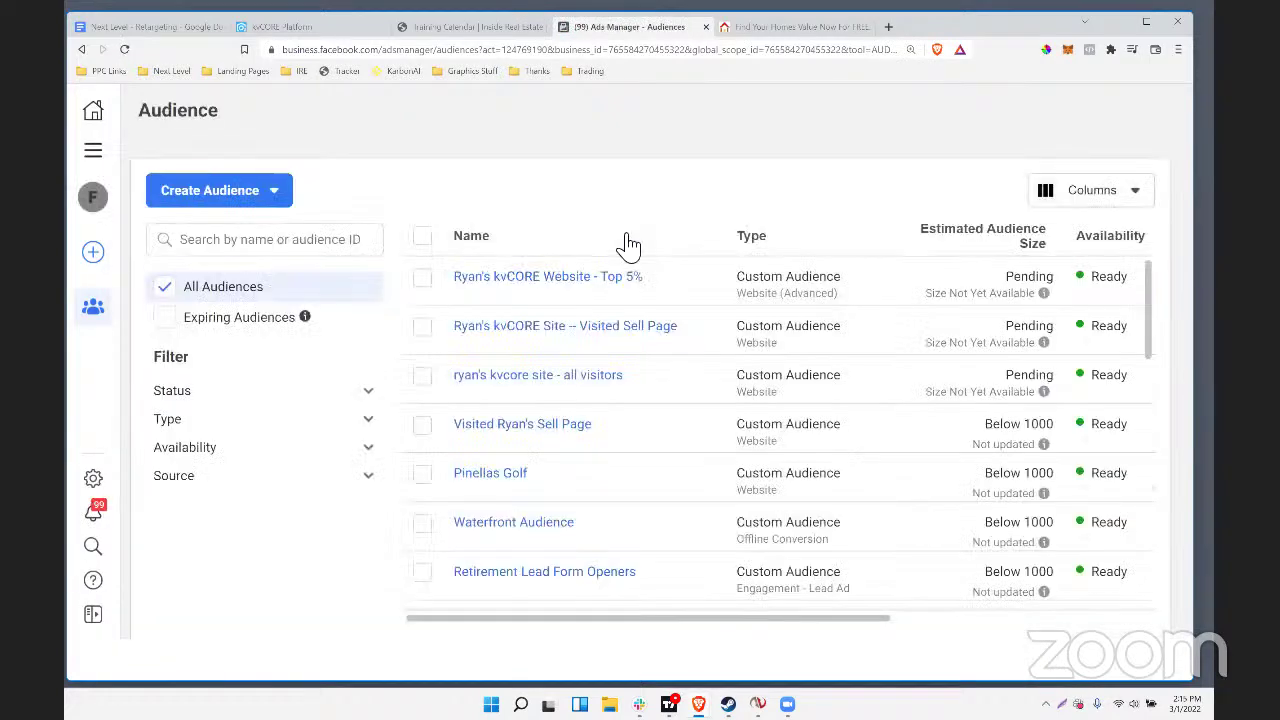
Start a new custom audience with Video as the source
{"action": "left_click", "coordinate": [218, 197]}
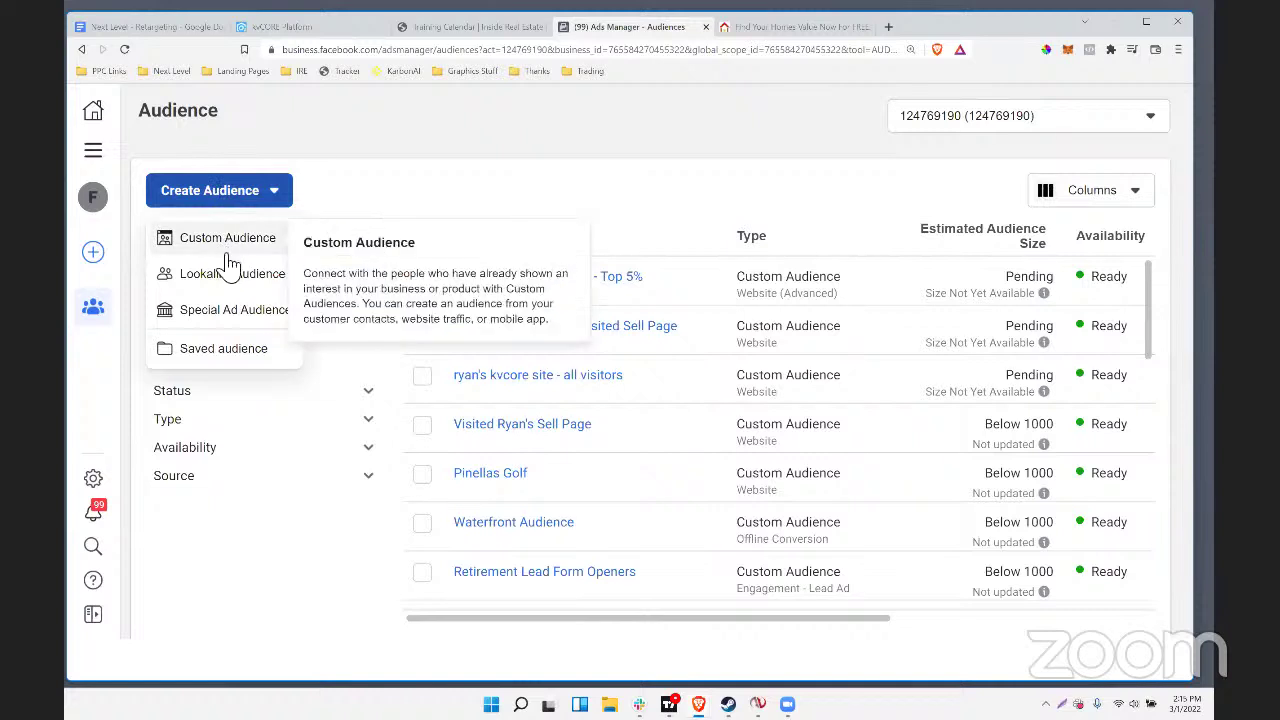
{"action": "left_click", "coordinate": [224, 242]}
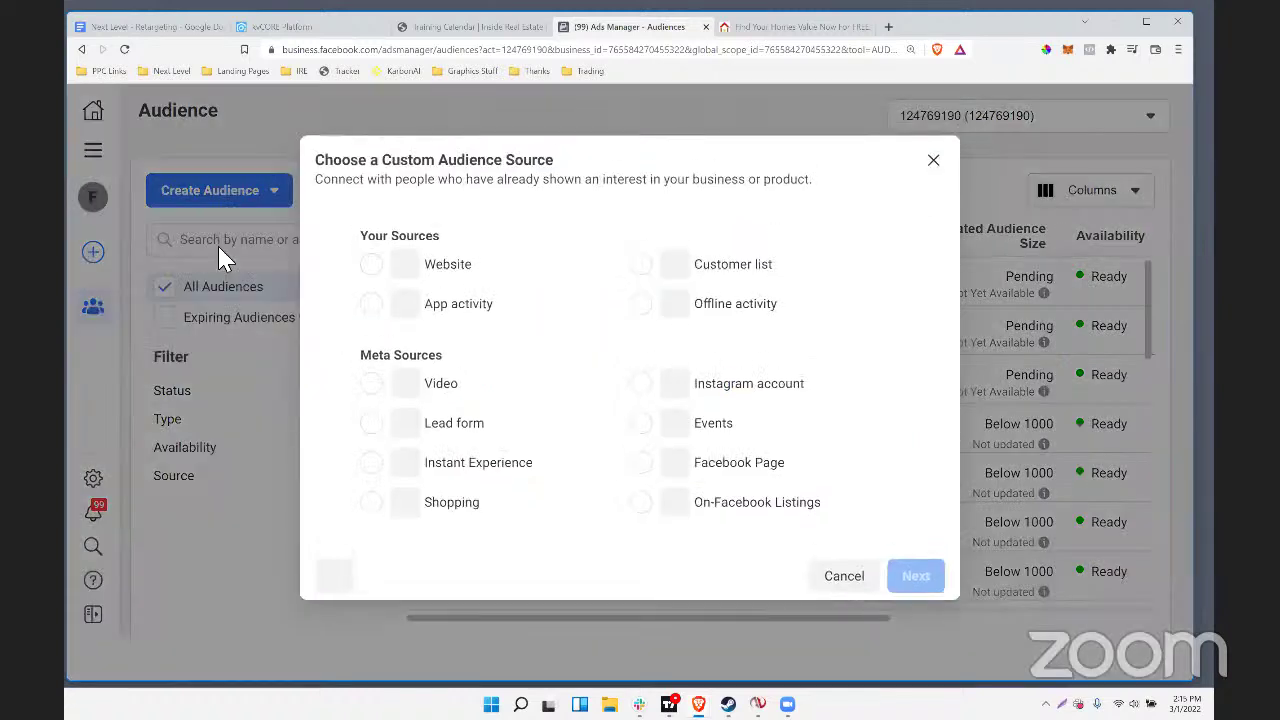
{"action": "left_click", "coordinate": [382, 392]}
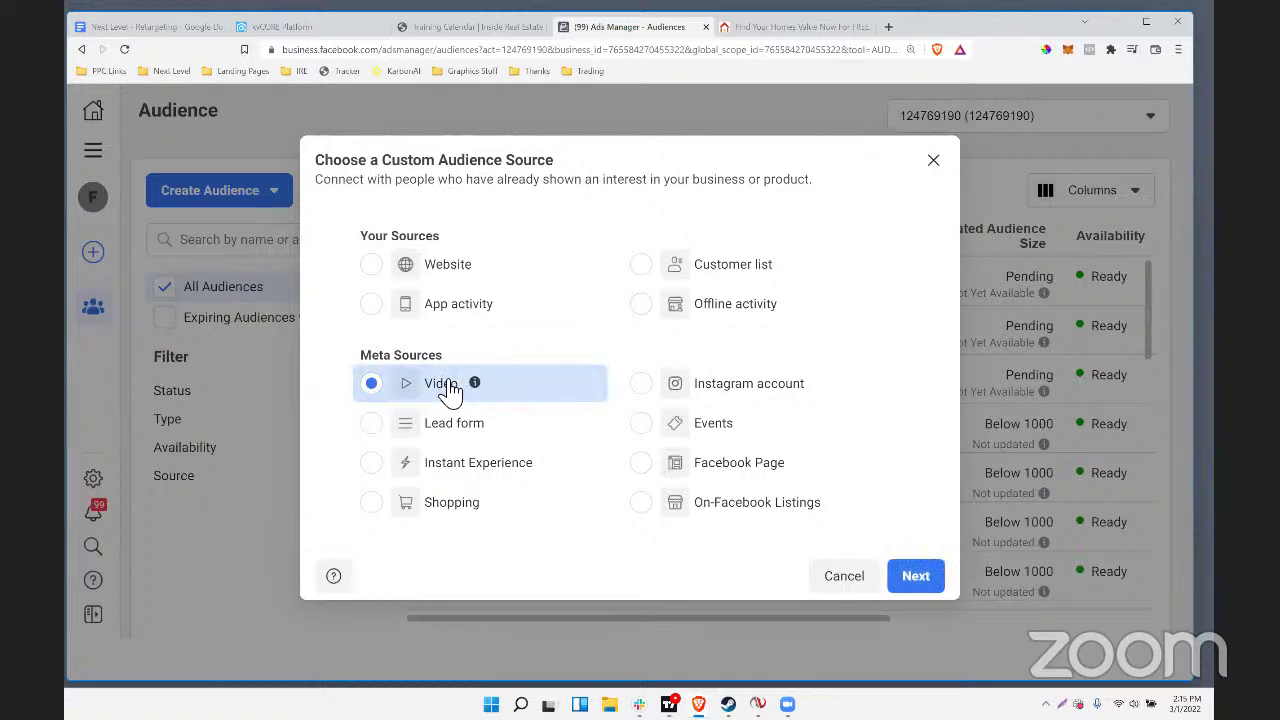
{"action": "left_click", "coordinate": [916, 576]}
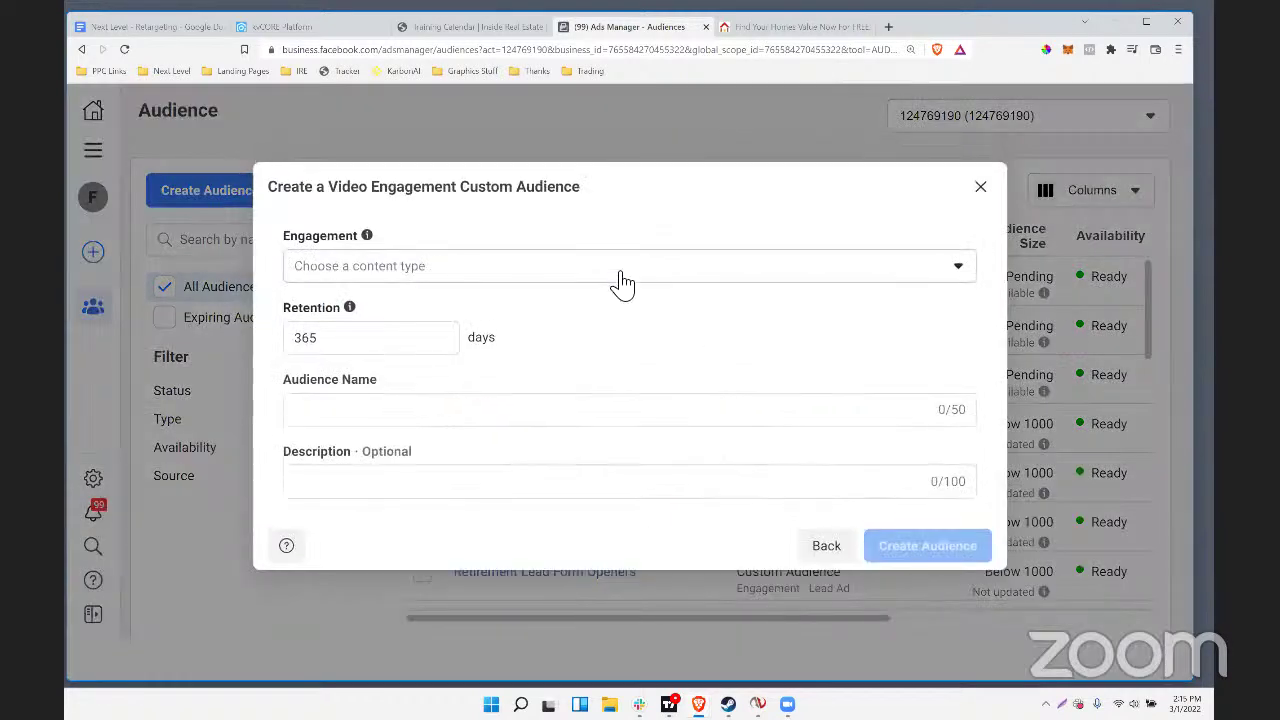
Set the engagement criteria to people who have watched 50%, 75% and 95% of the video
{"action": "left_click", "coordinate": [539, 268]}
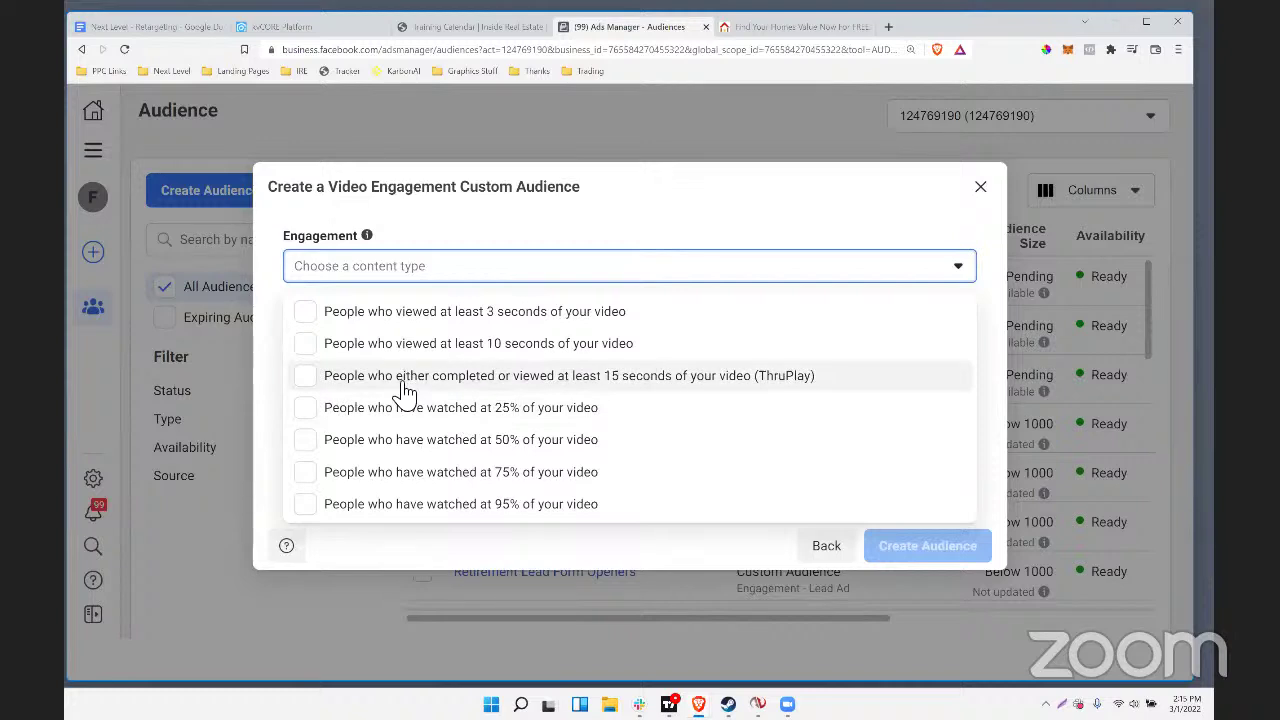
{"action": "left_click", "coordinate": [307, 478]}
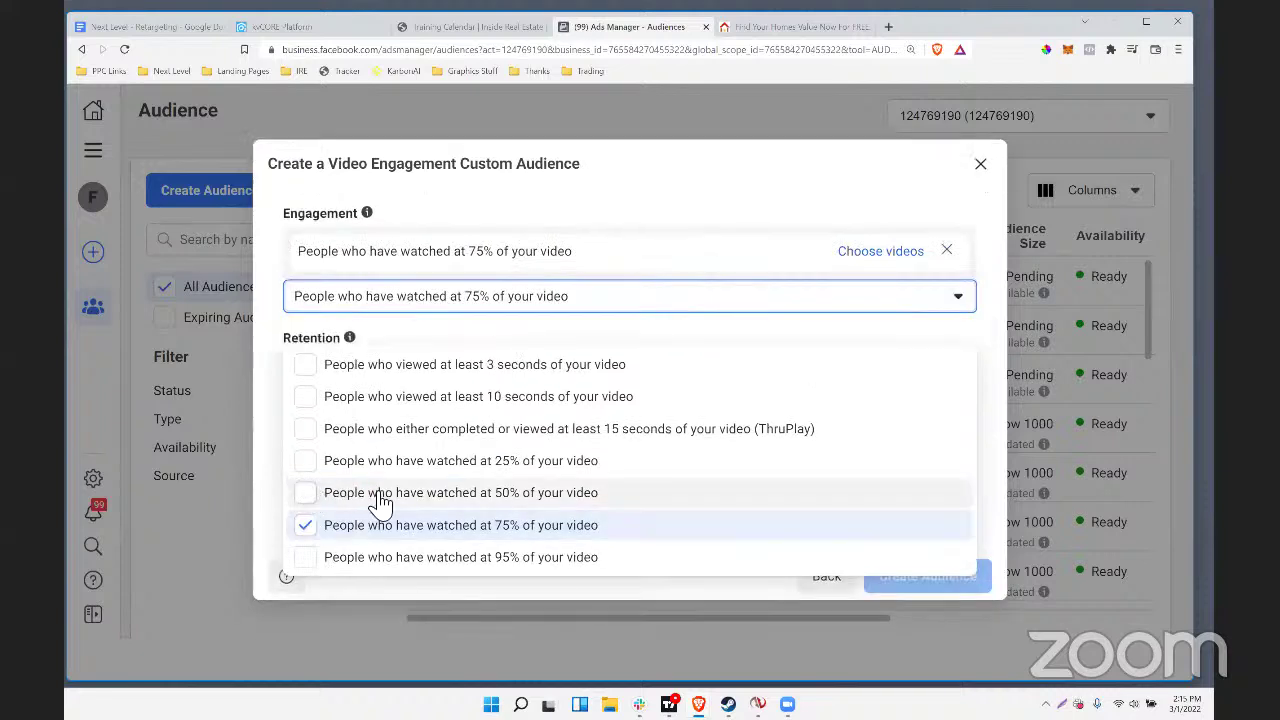
{"action": "left_click", "coordinate": [306, 498]}
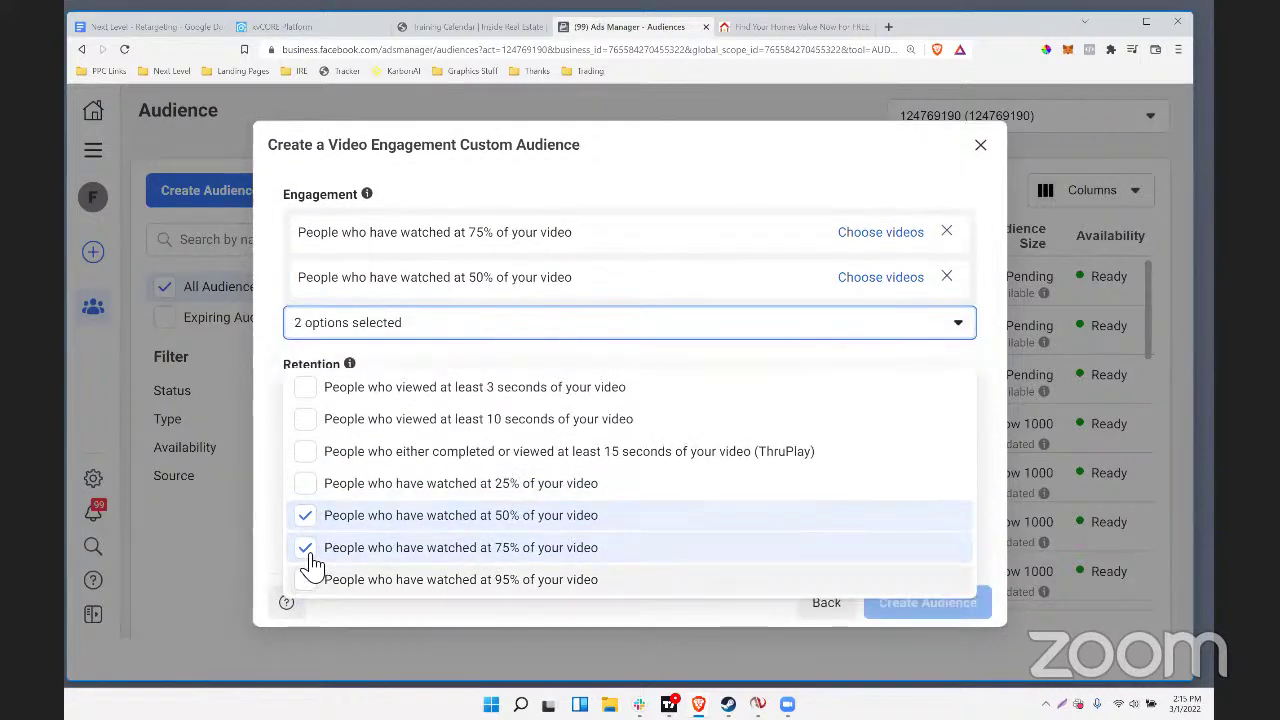
{"action": "left_click", "coordinate": [307, 546]}
{"action": "left_click", "coordinate": [306, 491]}
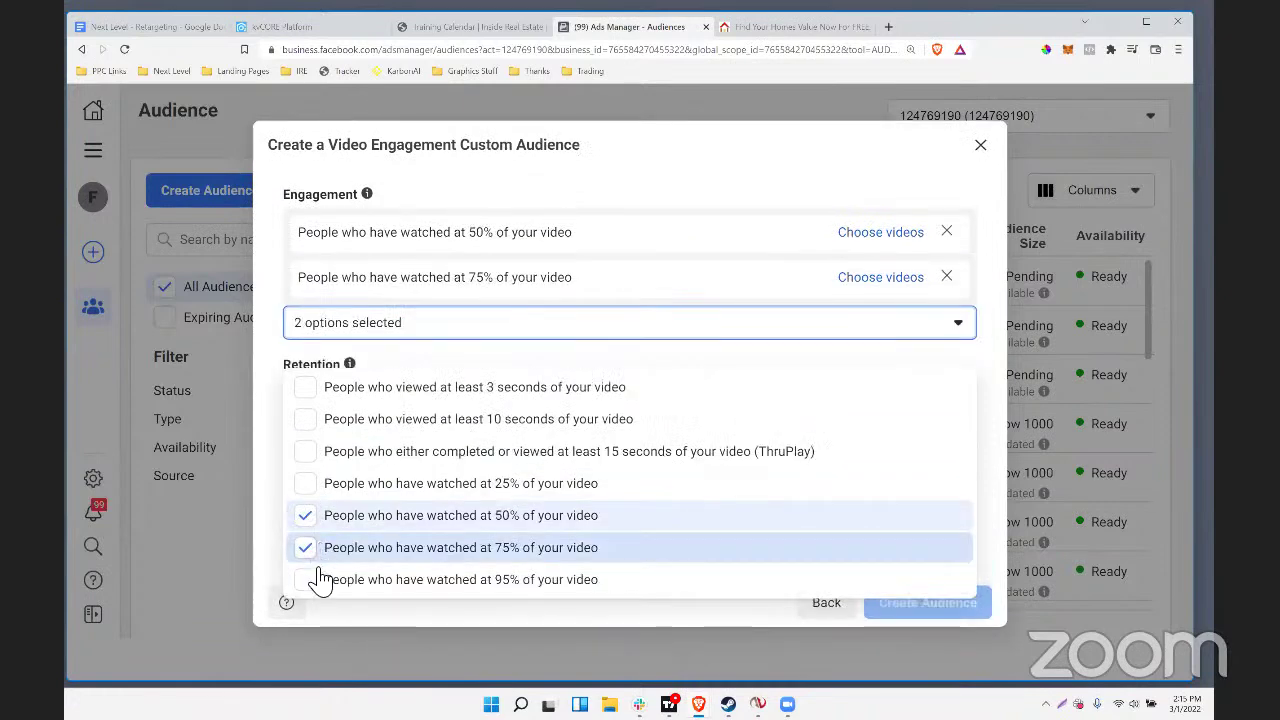
{"action": "left_click", "coordinate": [312, 572]}
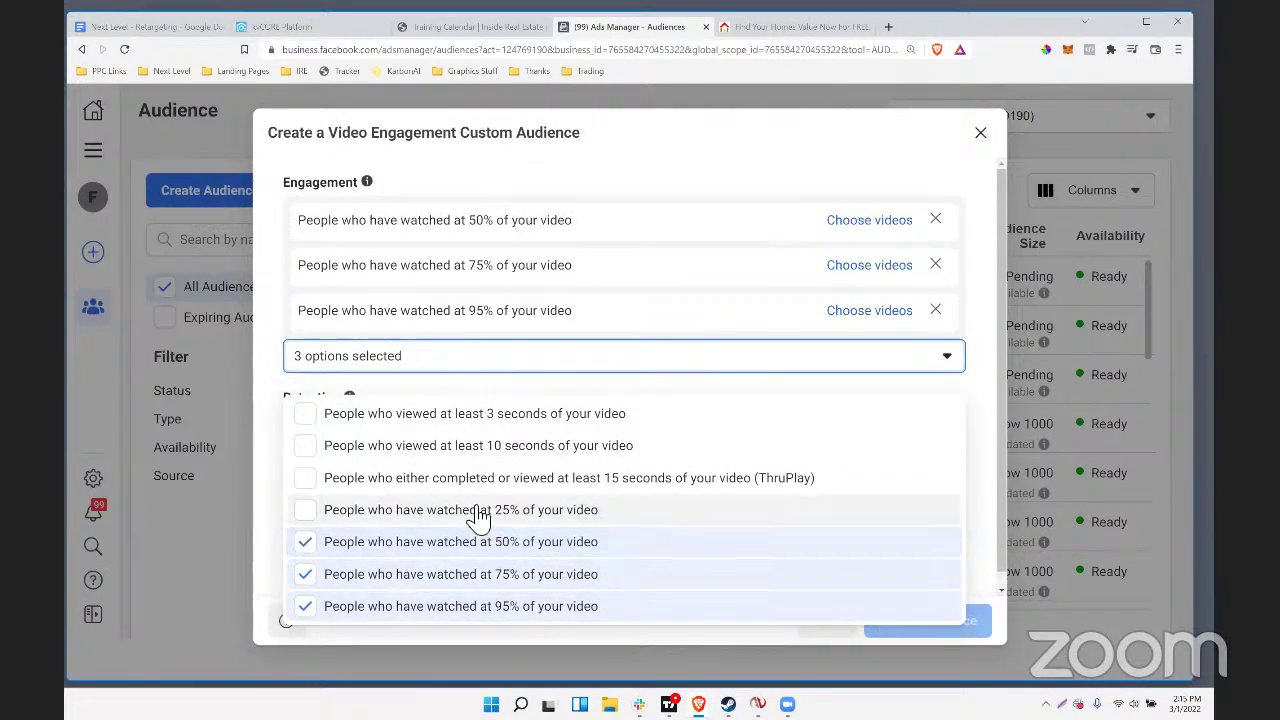
Name the video engagement audience "Engaged W Videos"
{"action": "left_click", "coordinate": [968, 624]}
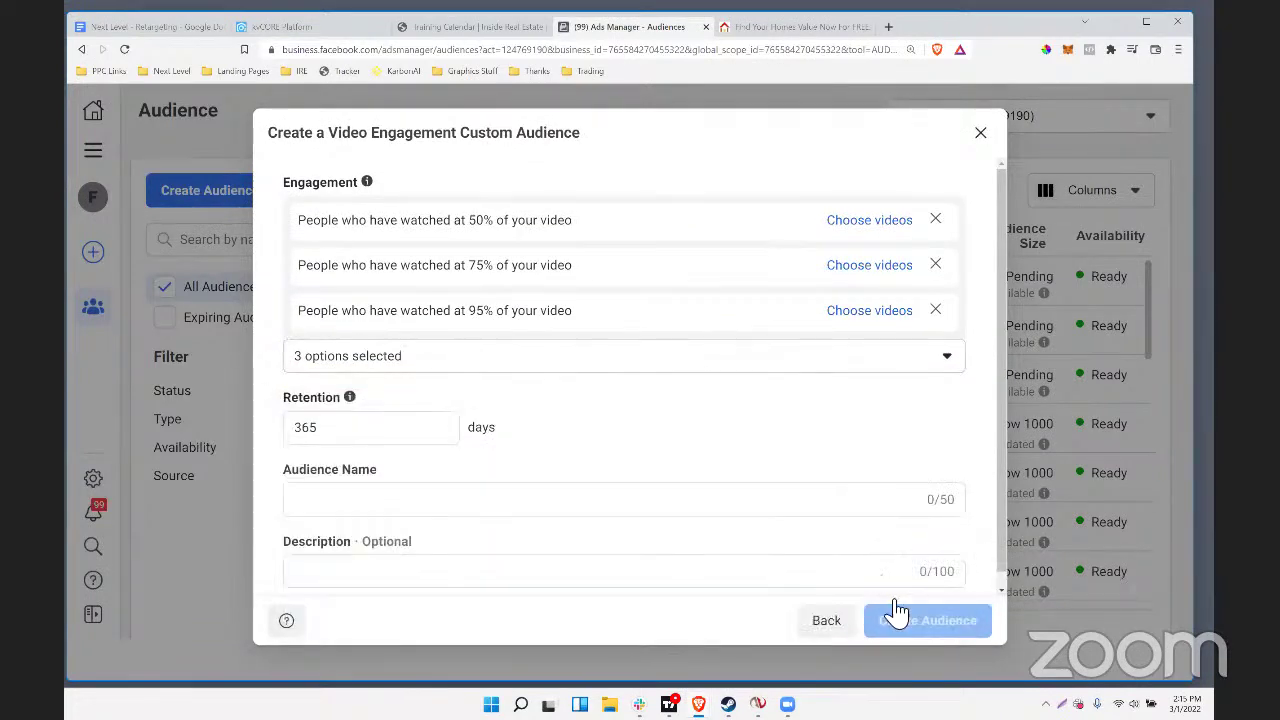
{"action": "left_click", "coordinate": [330, 499]}
{"action": "left_click", "coordinate": [334, 435]}
{"action": "left_click", "coordinate": [335, 494]}
{"action": "type", "text": "Engaged"}
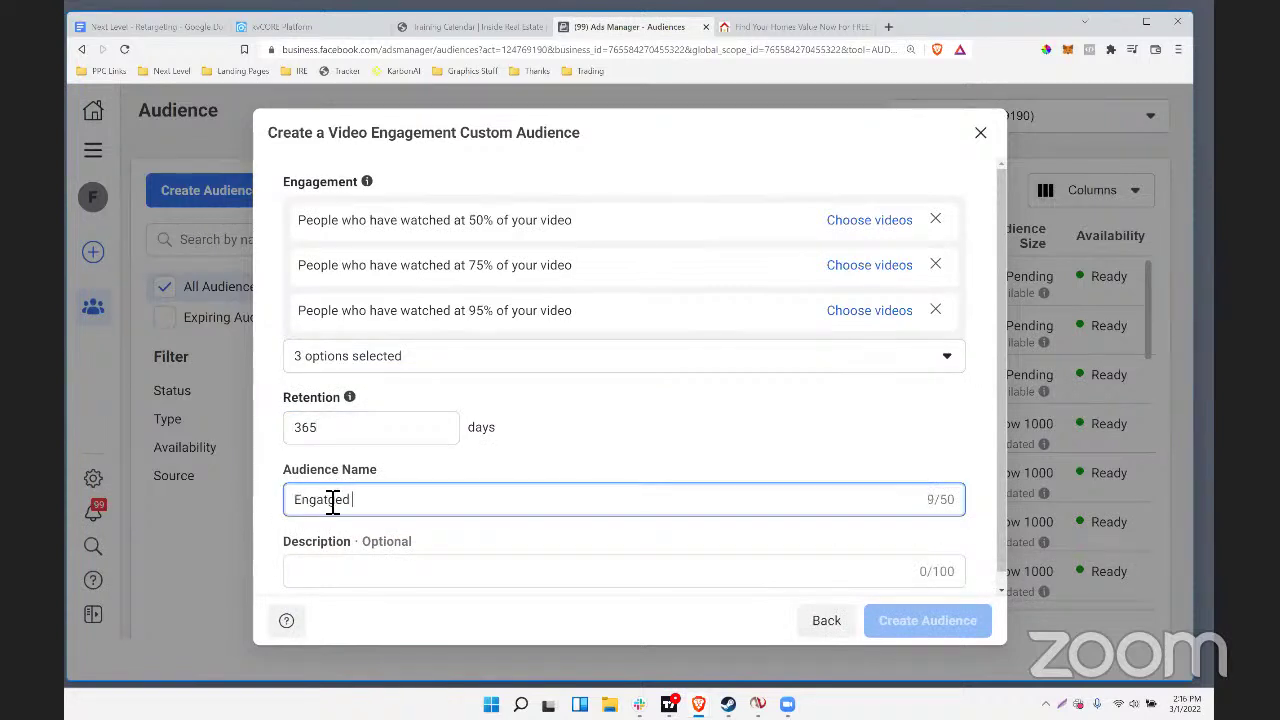
{"action": "key", "text": "BackSpace"}
{"action": "key", "text": "BackSpace"}
{"action": "key", "text": "BackSpace"}
{"action": "key", "text": "BackSpace"}
{"action": "type", "text": "ged W Videos"}
{"action": "left_click", "coordinate": [491, 578]}
{"action": "scroll", "coordinate": [690, 420], "scroll_direction": "down", "scroll_amount": 1}
Open the video selection for the 50% watched criterion and set its Facebook Page to Forever Florida Real Estate Inc
{"action": "left_click", "coordinate": [852, 214]}
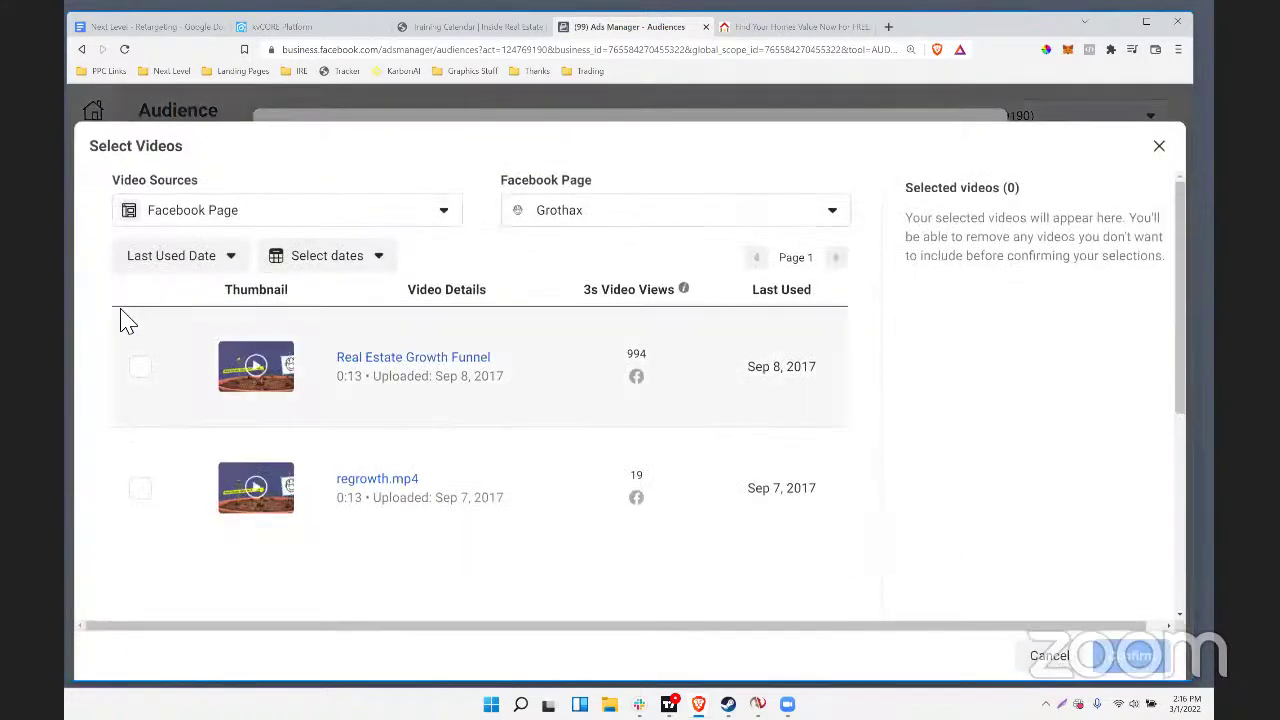
{"action": "left_click", "coordinate": [557, 218]}
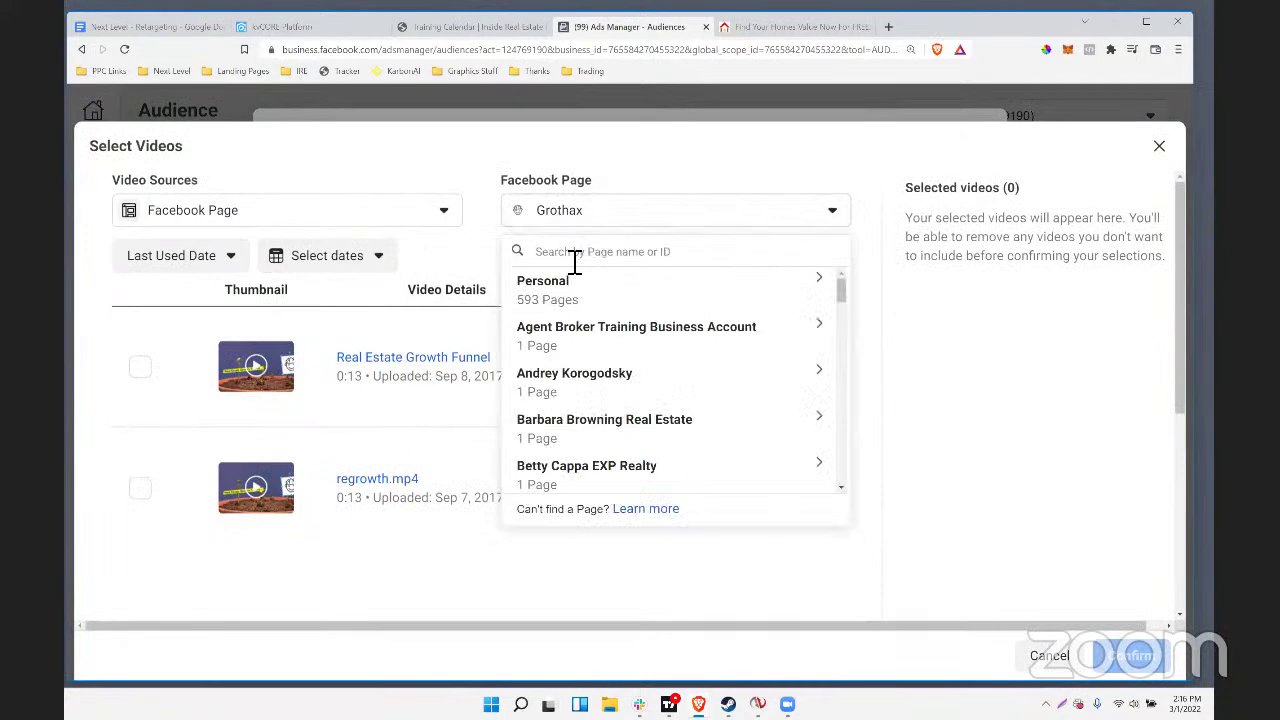
{"action": "type", "text": "forever"}
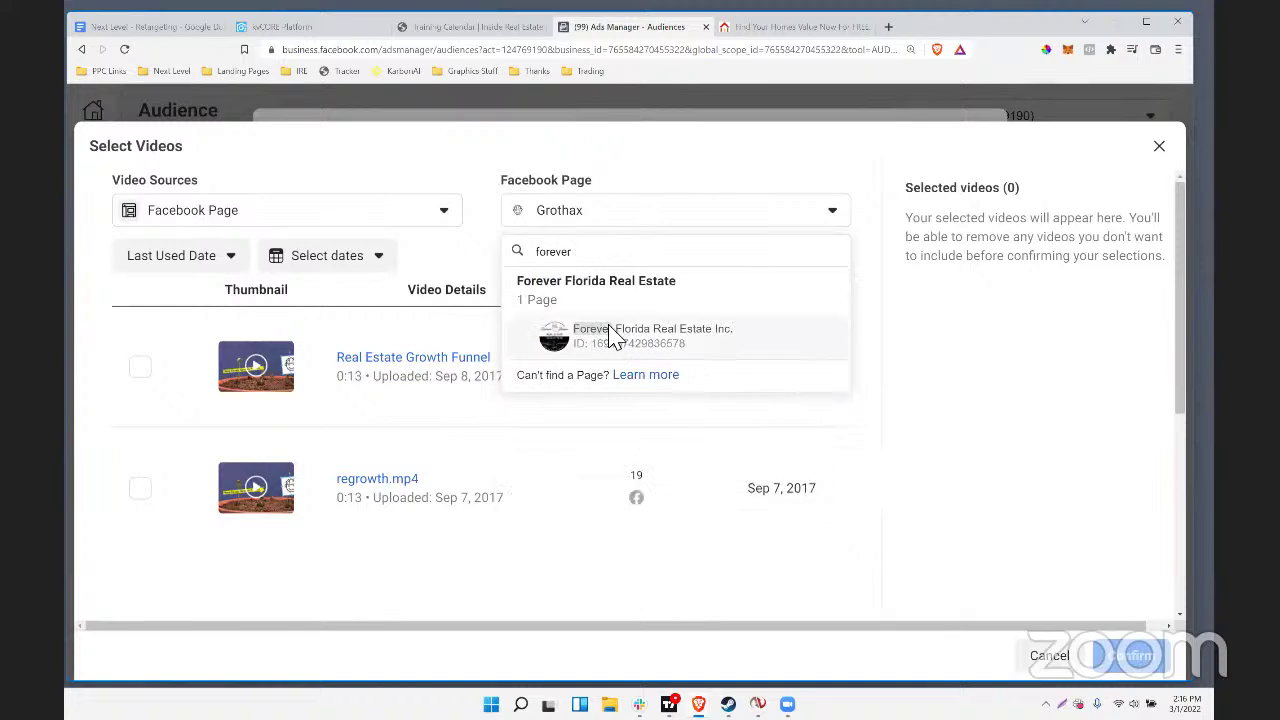
{"action": "left_click", "coordinate": [612, 336]}
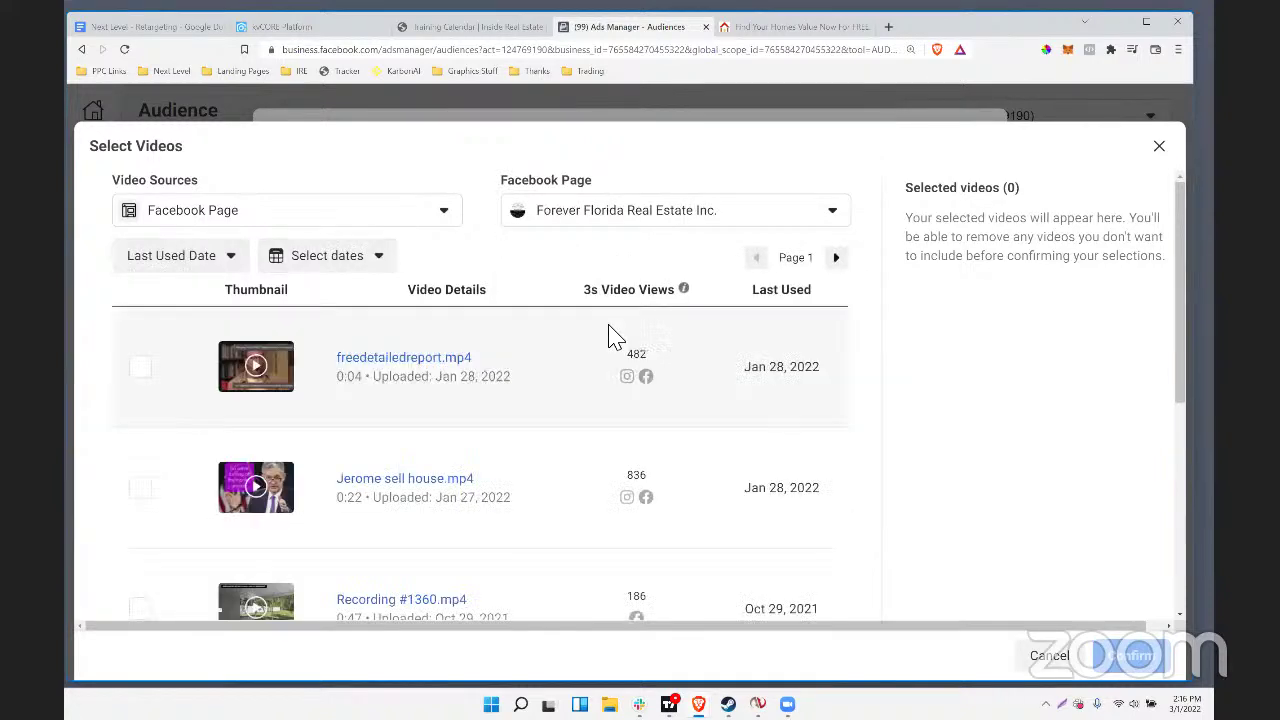
Choose the 0:06 Untitled Video uploaded Feb 22, 2021 and confirm the video selection
{"action": "scroll", "coordinate": [465, 510], "scroll_direction": "down", "scroll_amount": 3}
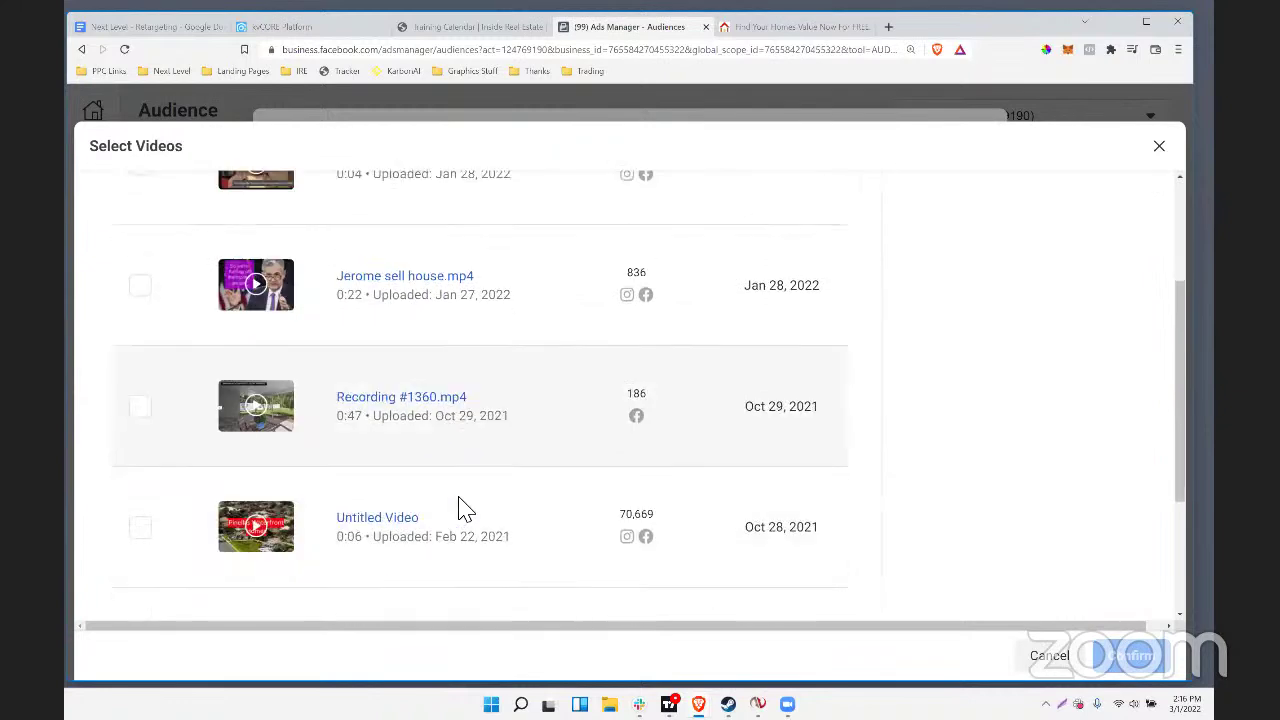
{"action": "scroll", "coordinate": [465, 510], "scroll_direction": "down", "scroll_amount": 2}
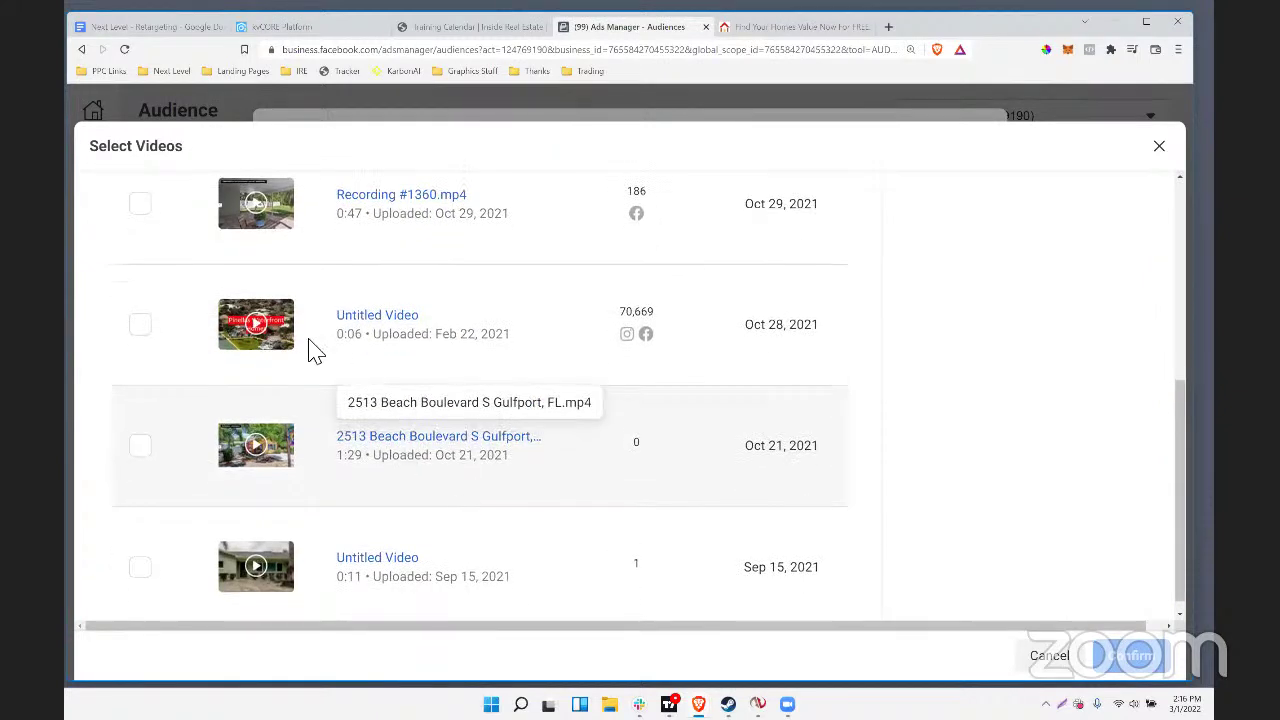
{"action": "left_click", "coordinate": [140, 324]}
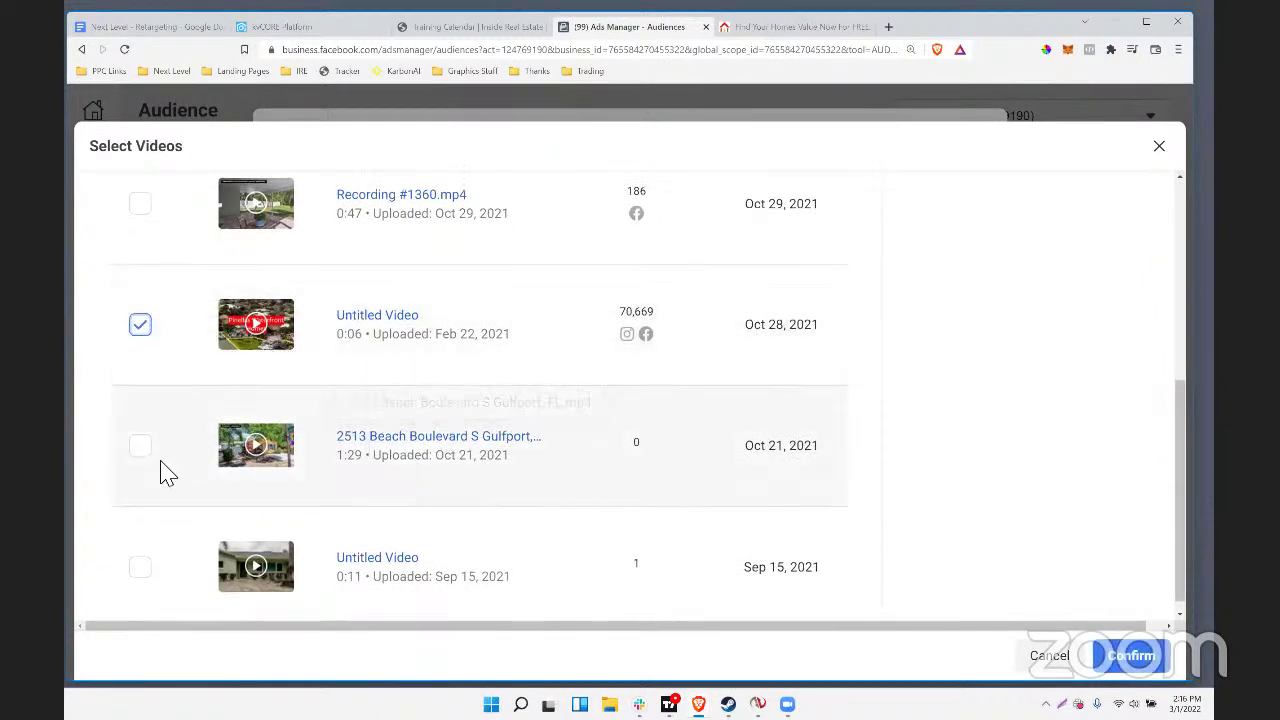
{"action": "left_click", "coordinate": [1095, 658]}
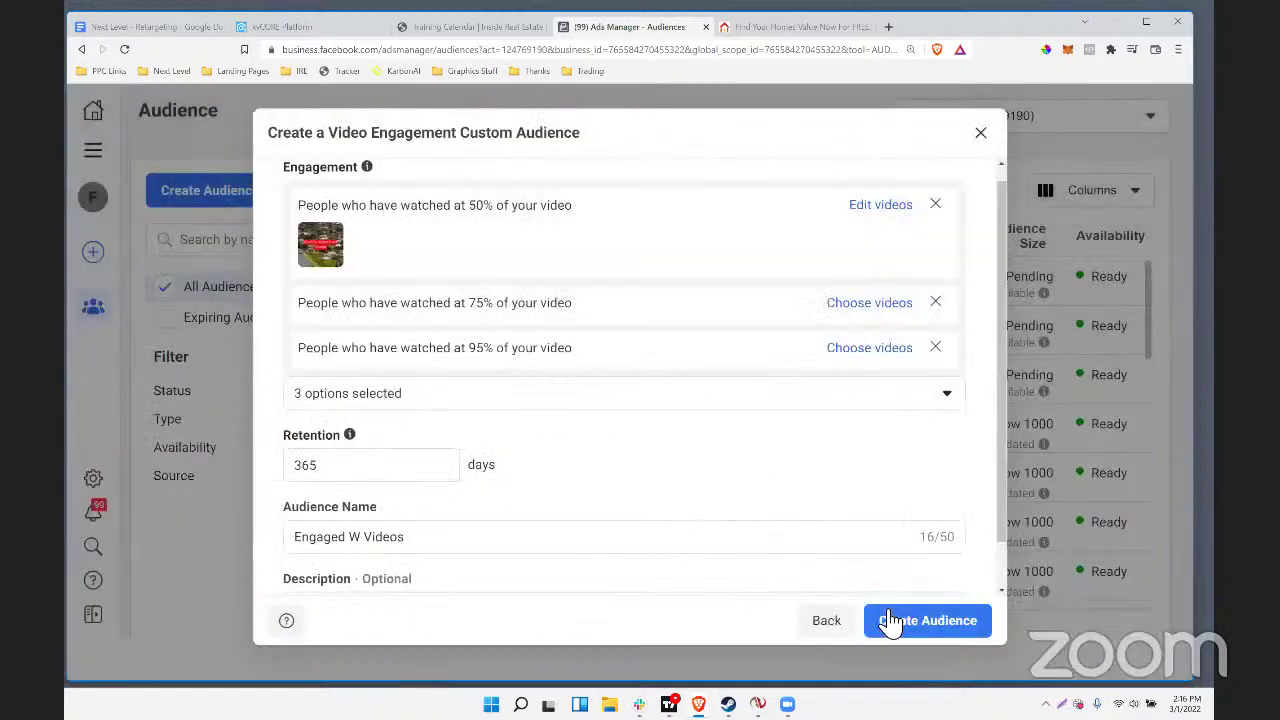
Create the "Engaged W Videos" audience and close the next-steps dialog
{"action": "scroll", "coordinate": [760, 430], "scroll_direction": "down", "scroll_amount": 1}
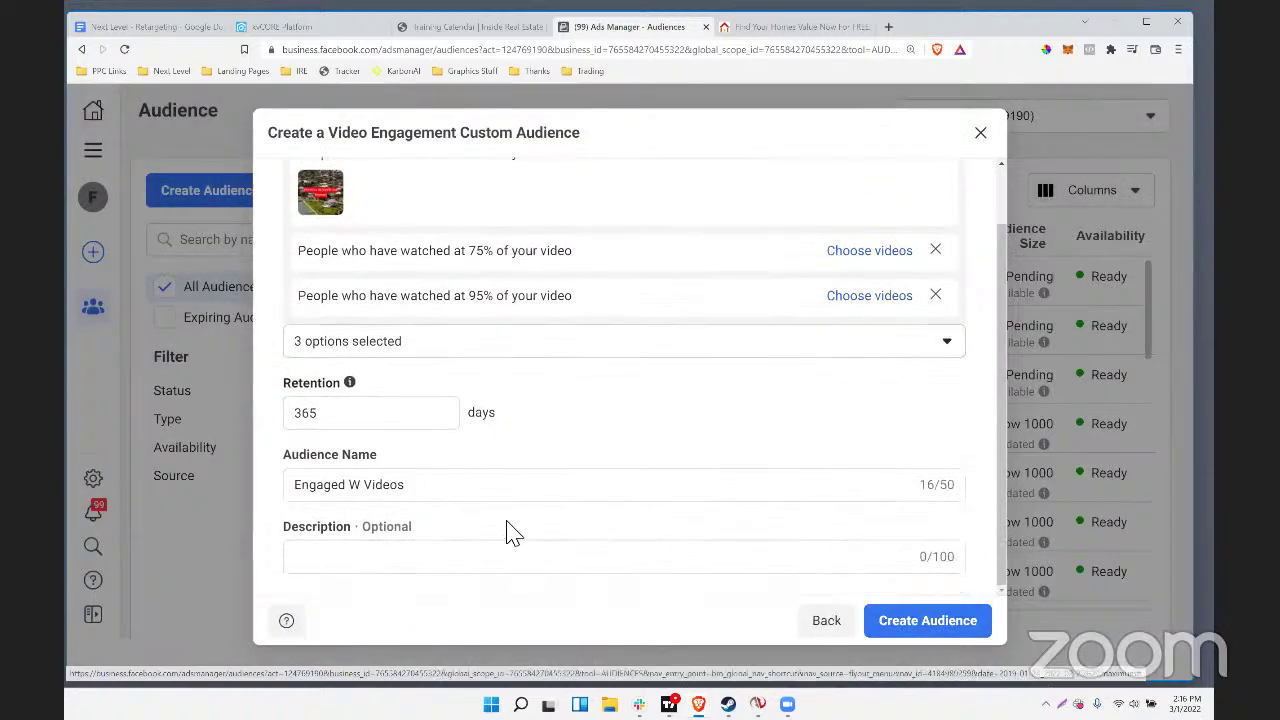
{"action": "left_click", "coordinate": [417, 488]}
{"action": "double_click", "coordinate": [390, 488]}
{"action": "left_click", "coordinate": [925, 625]}
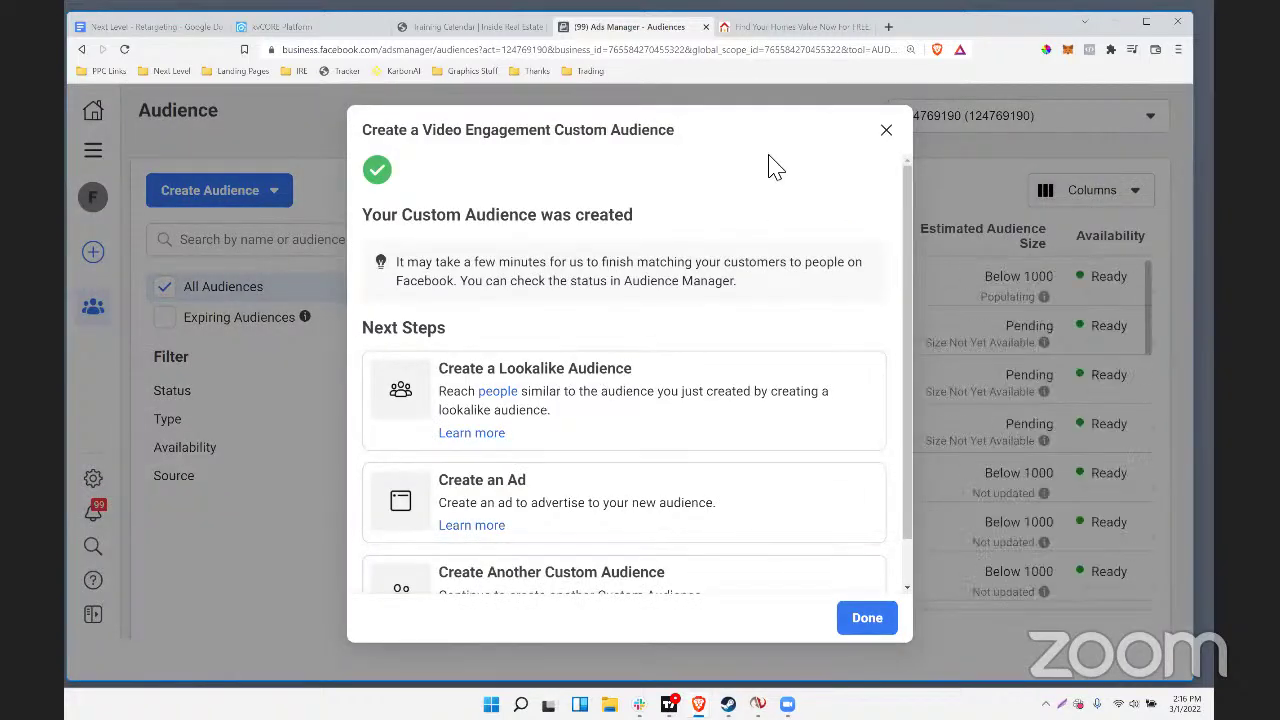
{"action": "left_click", "coordinate": [886, 131]}
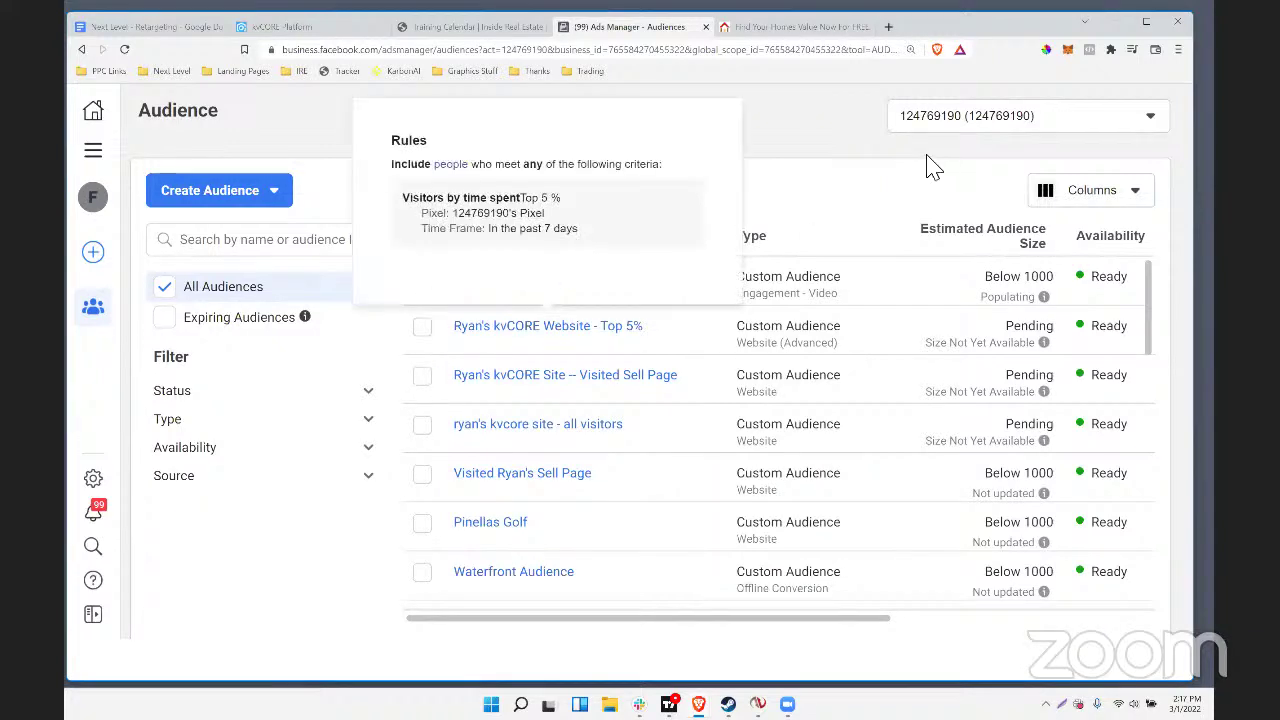
Start another custom audience with Video as the source
{"action": "scroll", "coordinate": [812, 262], "scroll_direction": "down", "scroll_amount": 5}
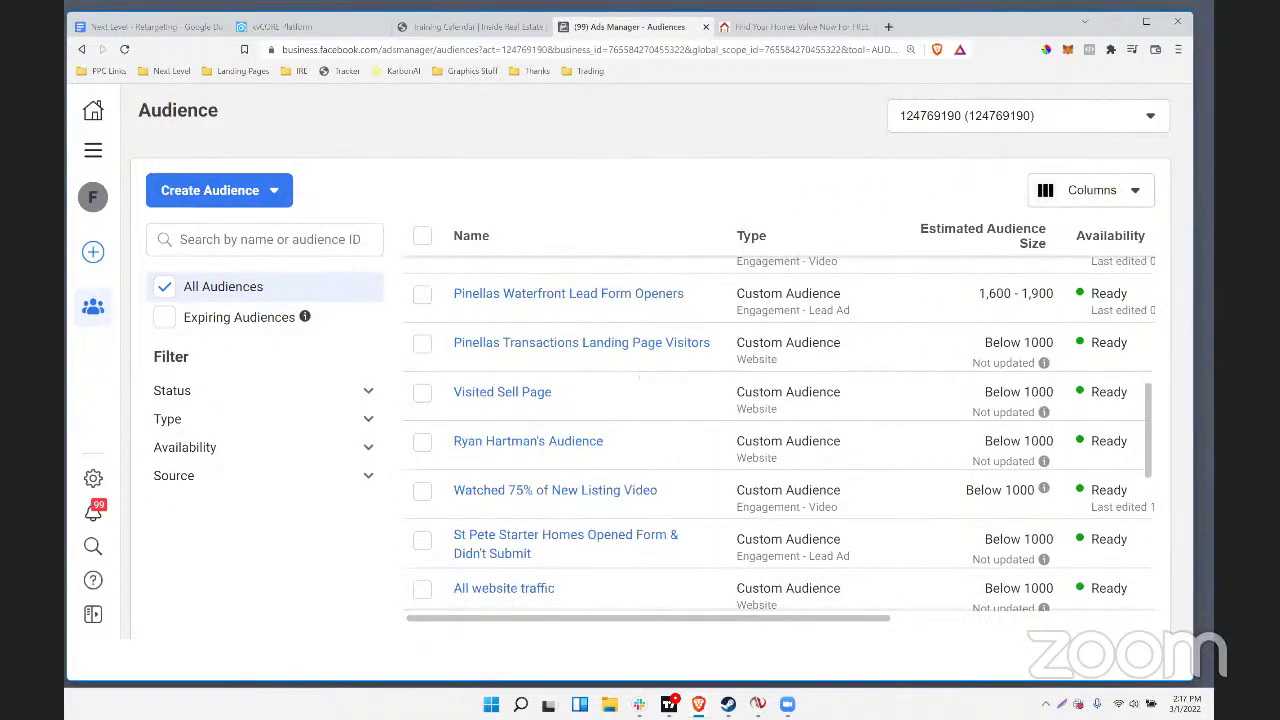
{"action": "scroll", "coordinate": [437, 323], "scroll_direction": "up", "scroll_amount": 3}
{"action": "scroll", "coordinate": [492, 355], "scroll_direction": "down", "scroll_amount": 3}
{"action": "scroll", "coordinate": [492, 355], "scroll_direction": "up", "scroll_amount": 3}
{"action": "left_click", "coordinate": [205, 192]}
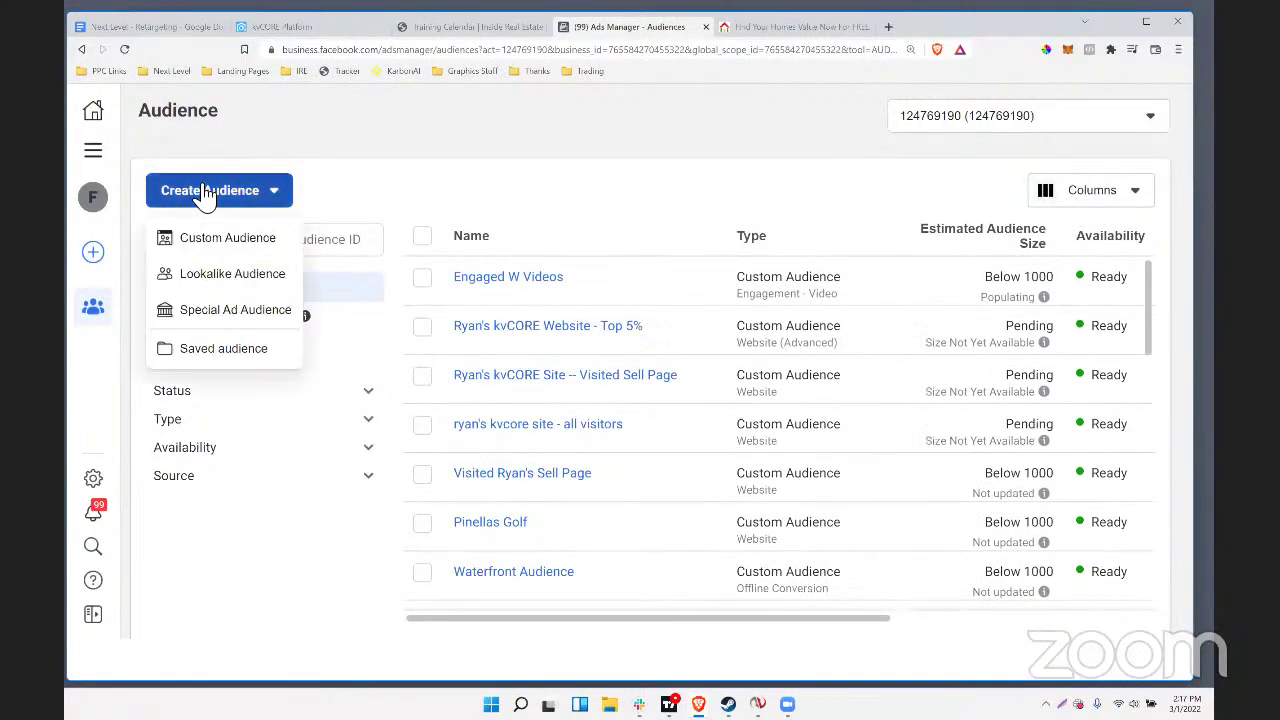
{"action": "left_click", "coordinate": [240, 242]}
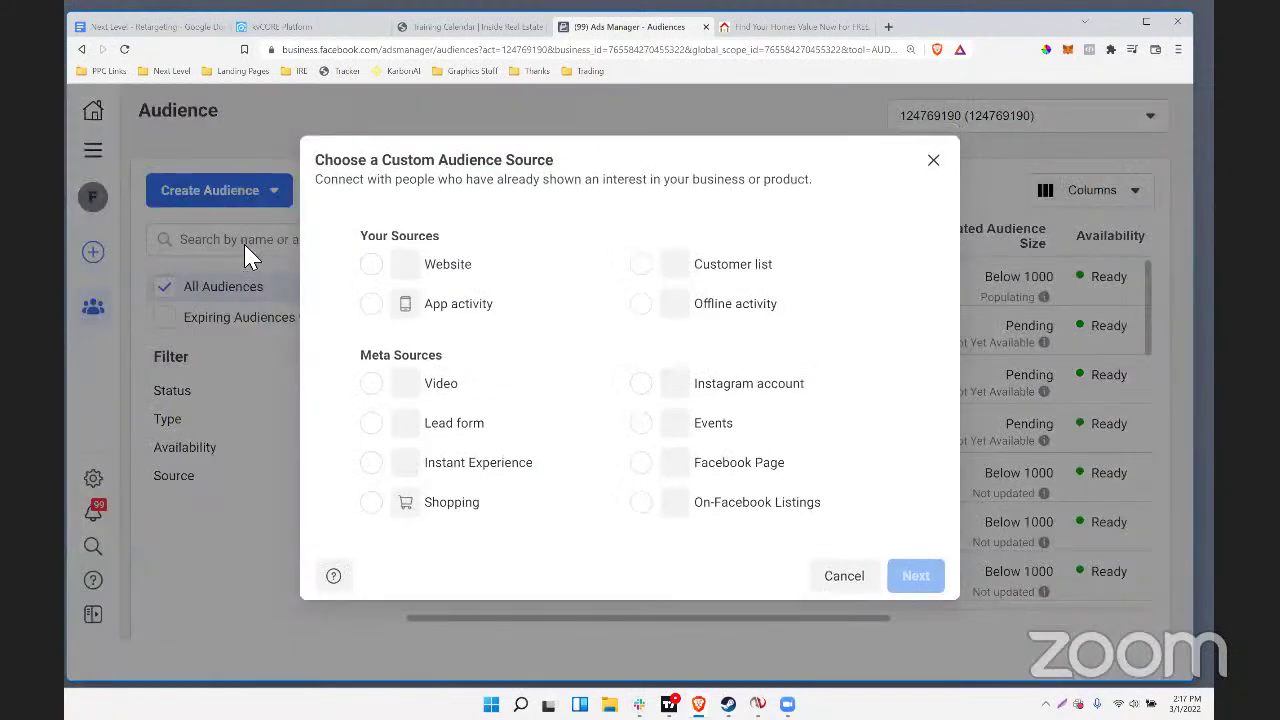
{"action": "left_click", "coordinate": [376, 398]}
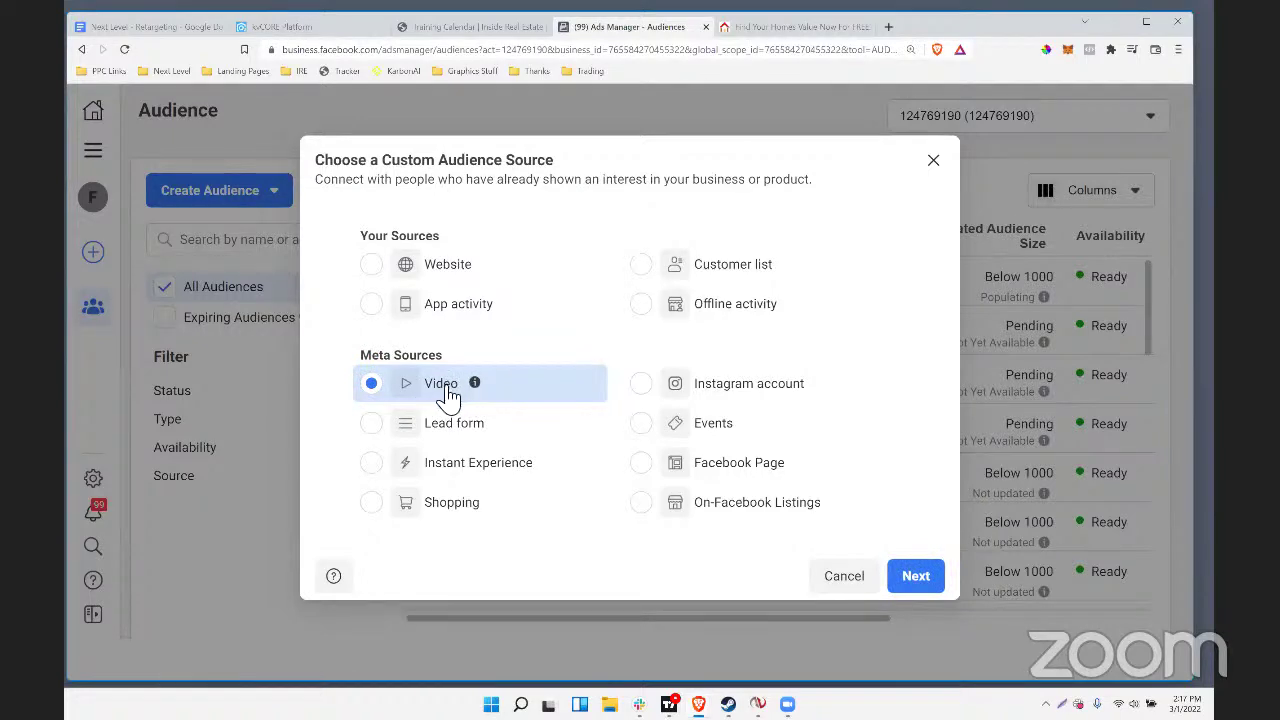
{"action": "left_click", "coordinate": [916, 580]}
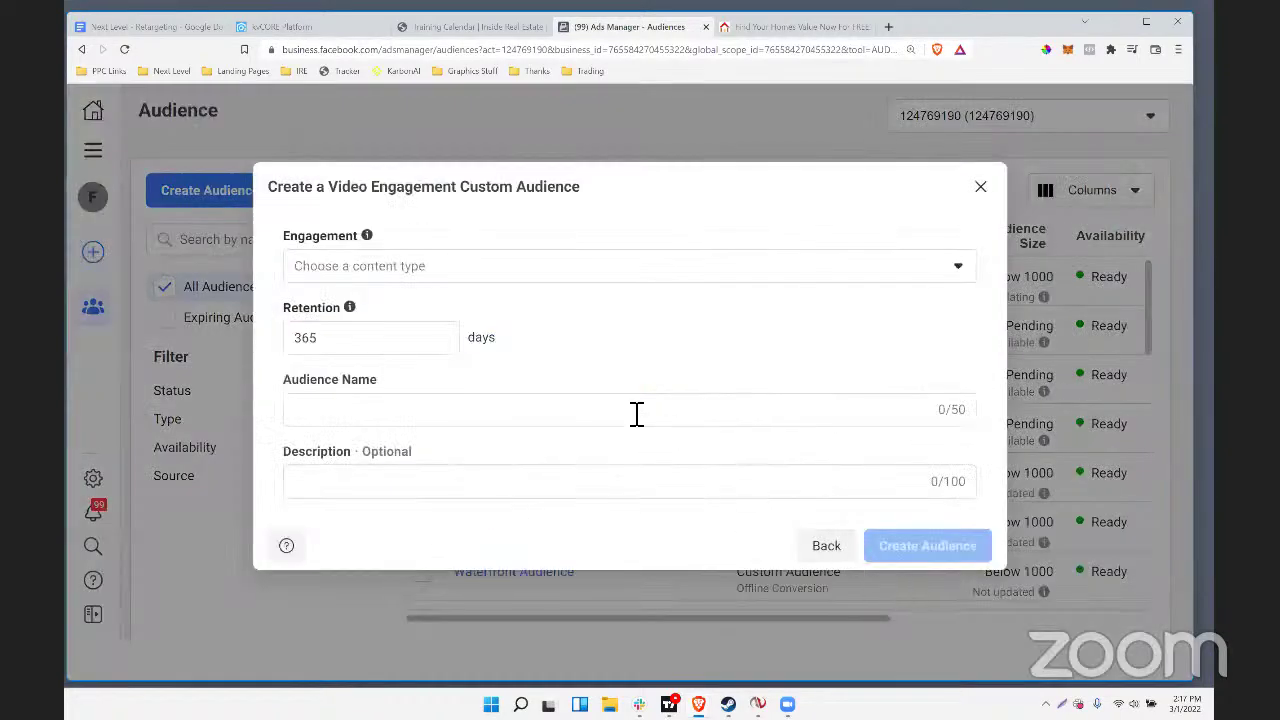
Set the engagement criteria to people who have watched 25% and 50% of the video
{"action": "left_click", "coordinate": [397, 265]}
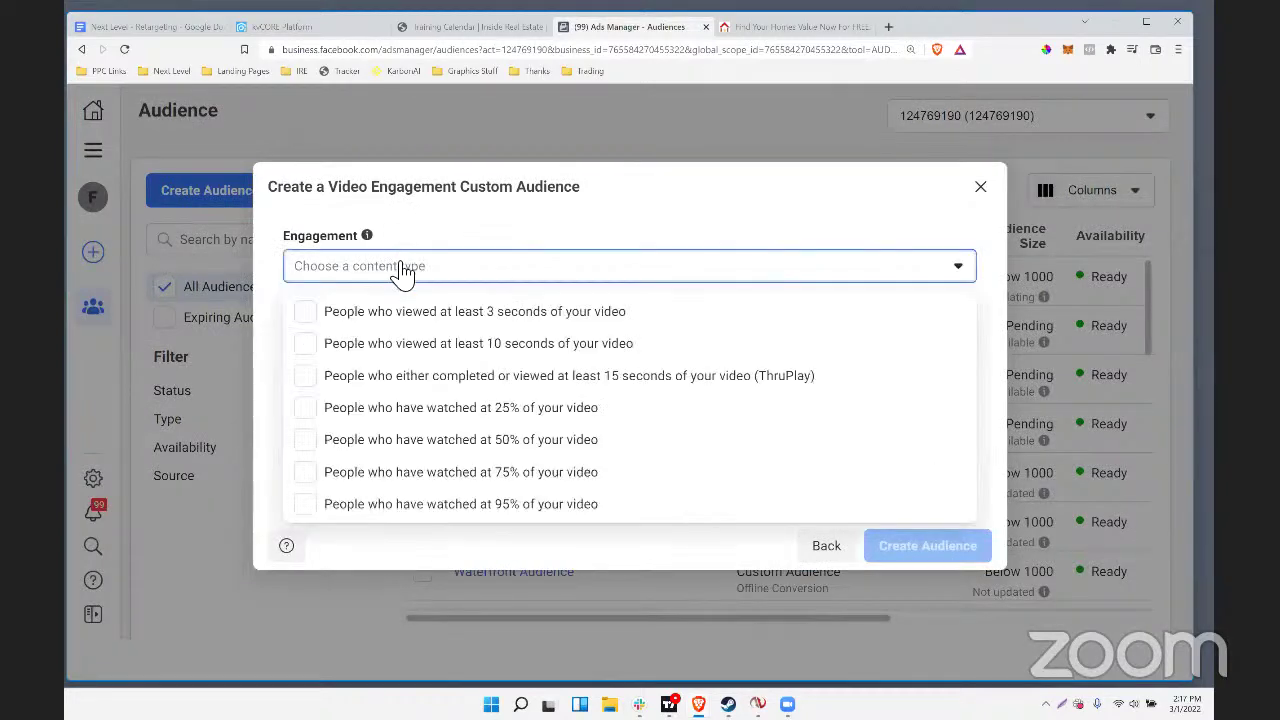
{"action": "left_click", "coordinate": [320, 410]}
{"action": "left_click", "coordinate": [470, 490]}
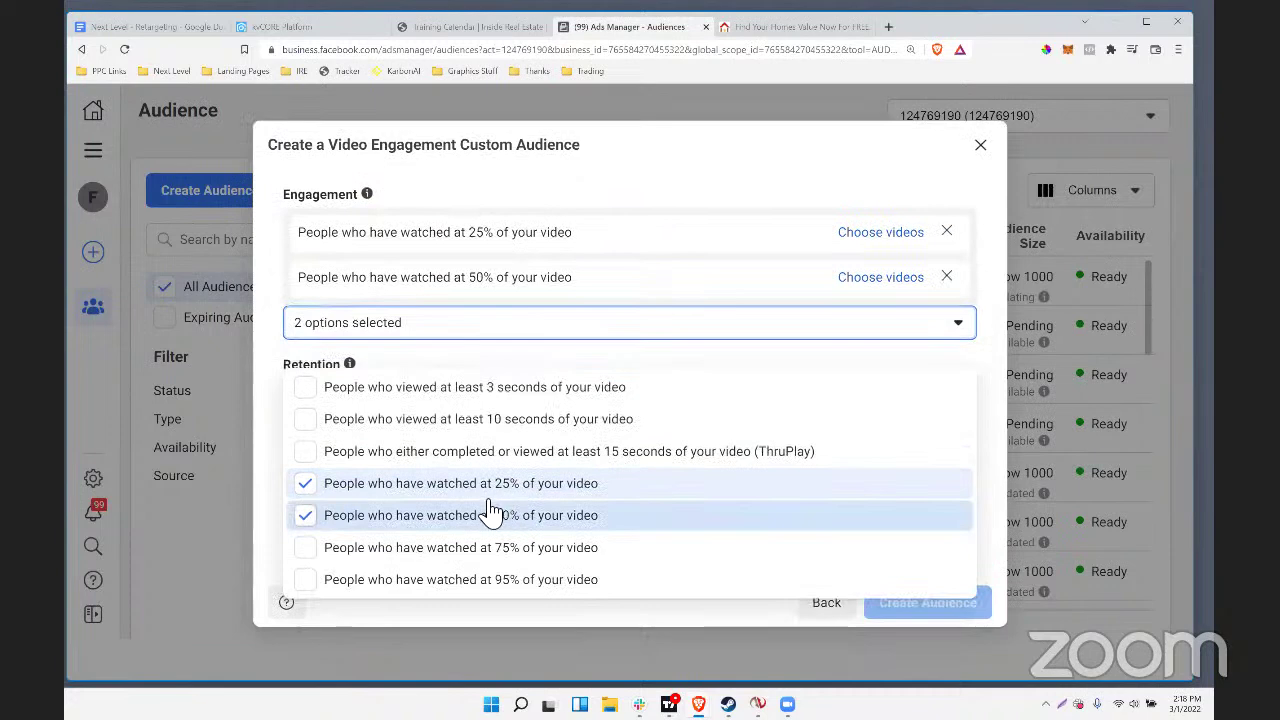
{"action": "left_click", "coordinate": [829, 194]}
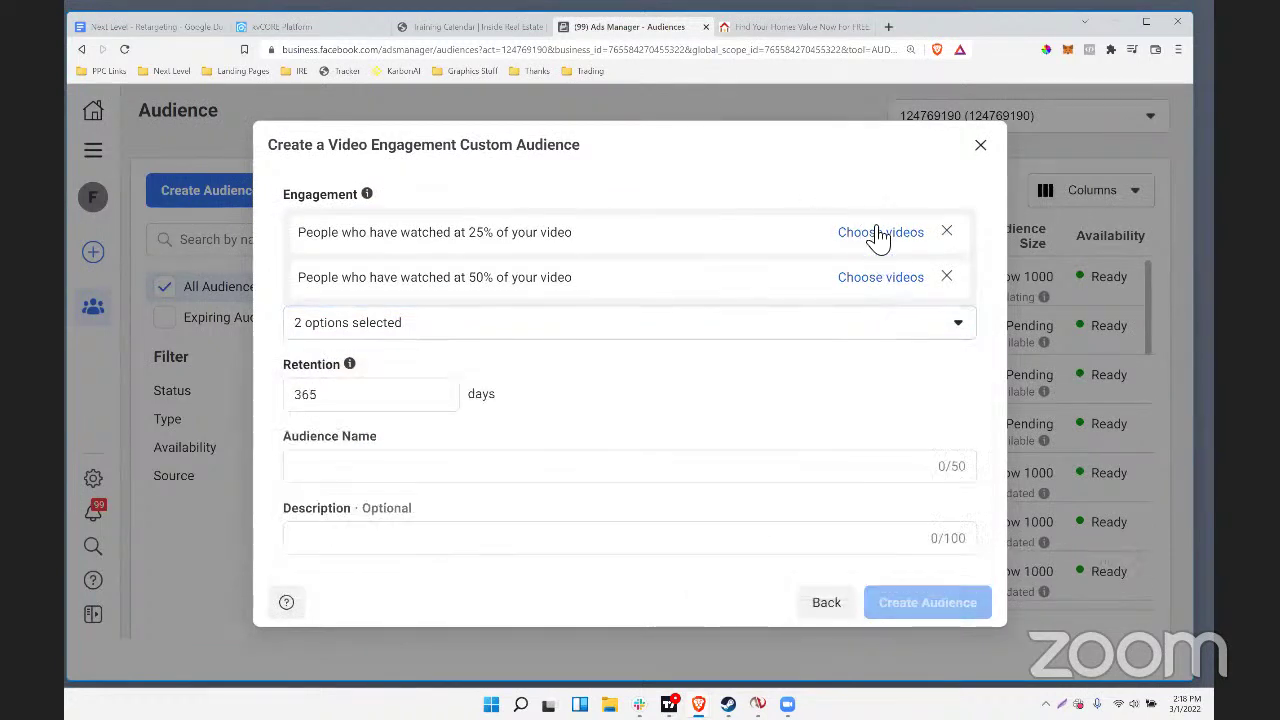
Switch the video source for the 25% criterion to Instagram Business Profile and look through its videos
{"action": "left_click", "coordinate": [874, 234]}
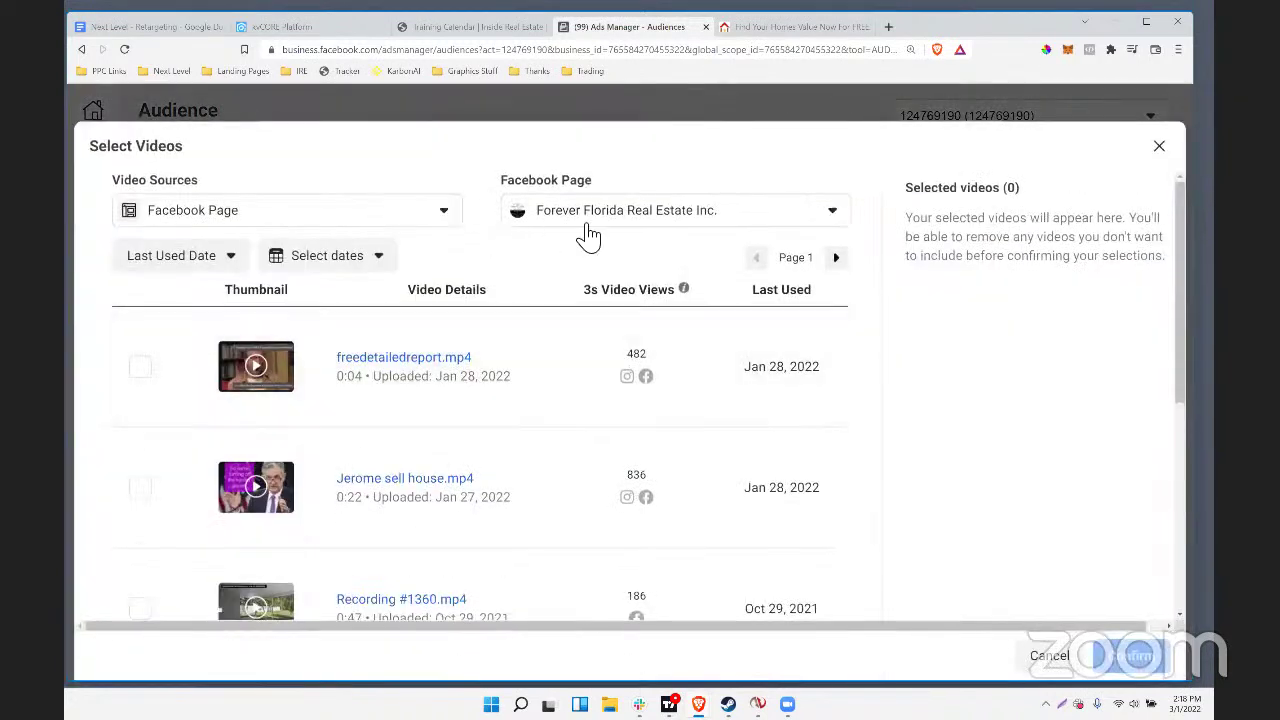
{"action": "left_click", "coordinate": [585, 218]}
{"action": "left_click", "coordinate": [195, 215]}
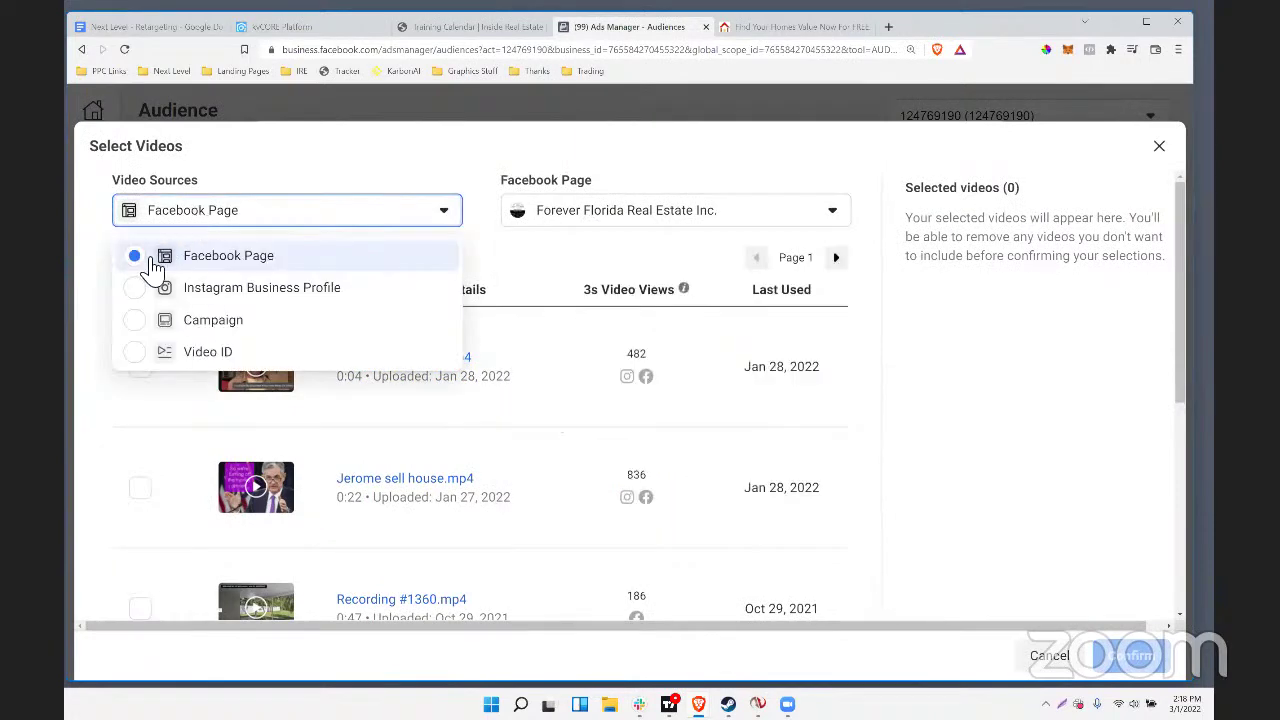
{"action": "left_click", "coordinate": [143, 289]}
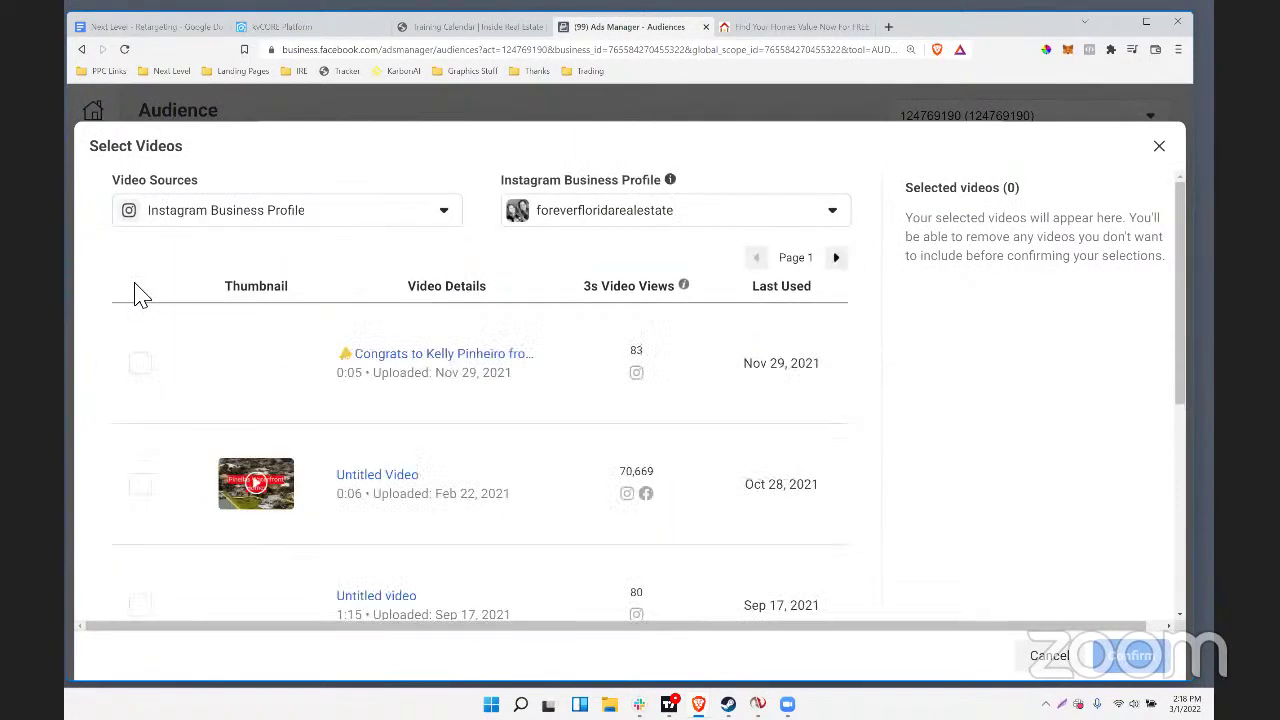
{"action": "scroll", "coordinate": [492, 422], "scroll_direction": "down", "scroll_amount": 3}
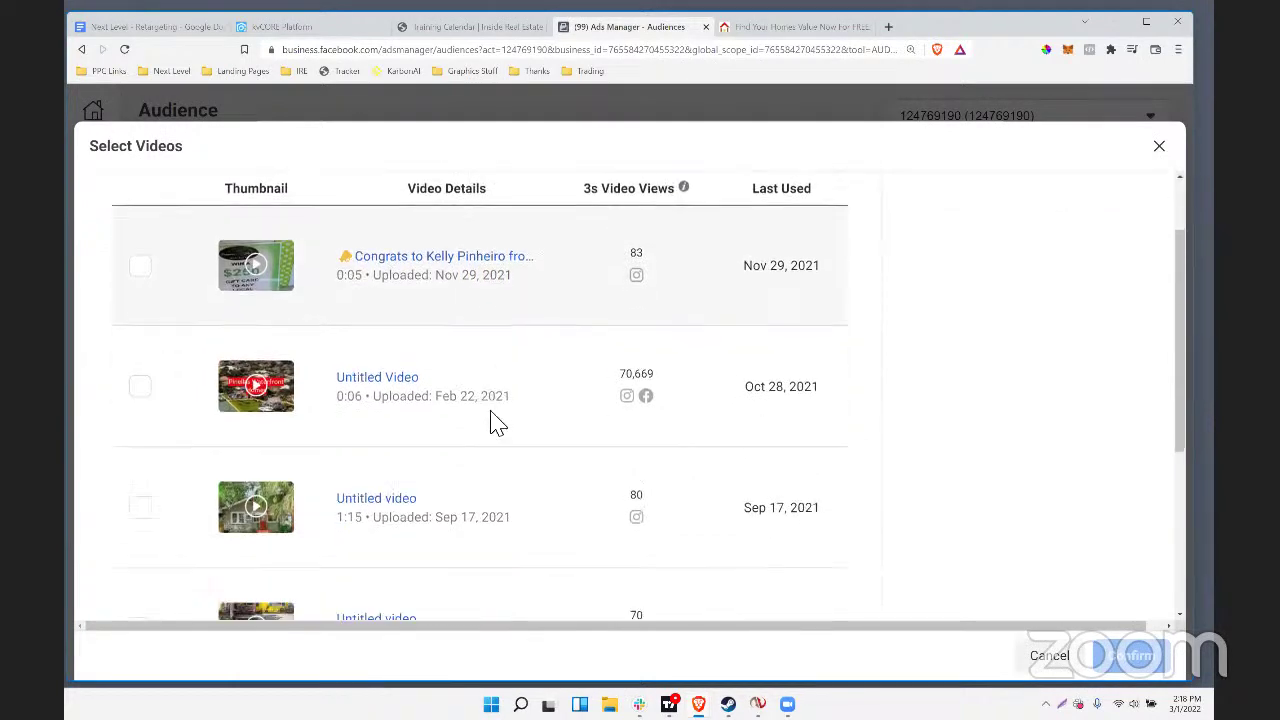
{"action": "scroll", "coordinate": [491, 426], "scroll_direction": "up", "scroll_amount": 3}
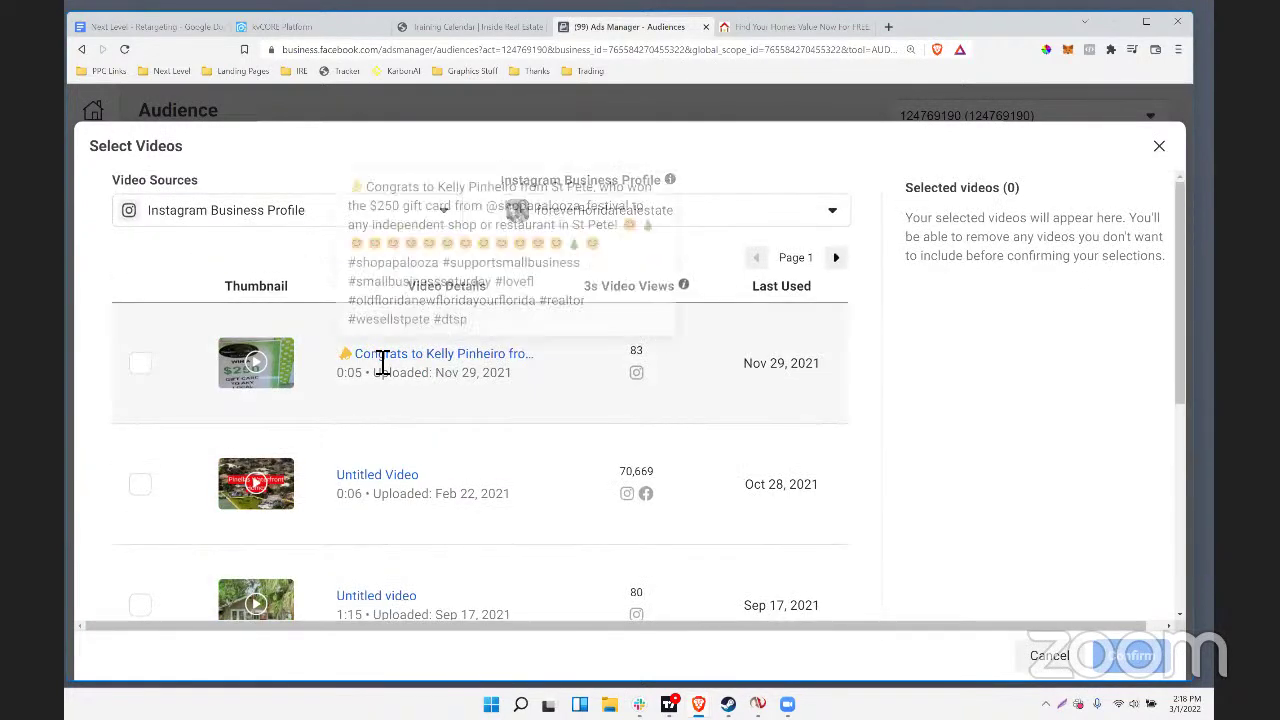
{"action": "scroll", "coordinate": [378, 363], "scroll_direction": "down", "scroll_amount": 3}
{"action": "scroll", "coordinate": [375, 366], "scroll_direction": "down", "scroll_amount": 2}
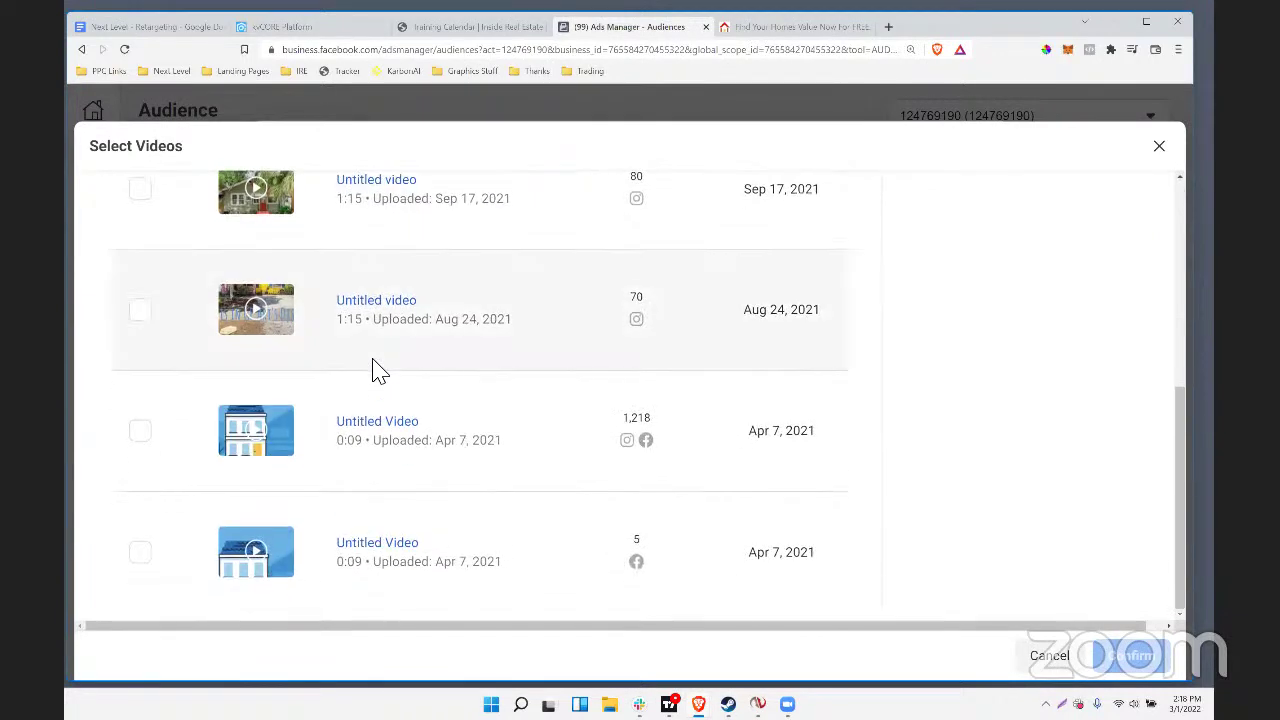
{"action": "scroll", "coordinate": [363, 383], "scroll_direction": "up", "scroll_amount": 5}
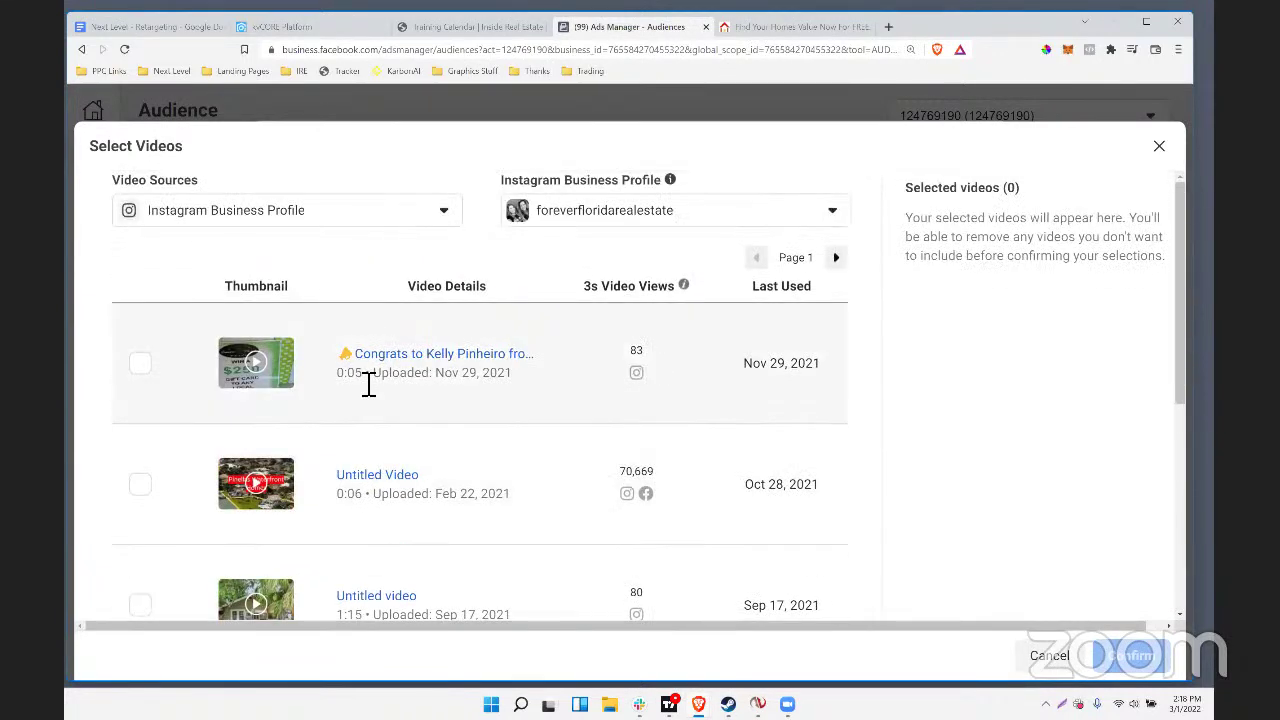
Close the video selection without choosing any and discard the unfinished video audience
{"action": "left_click", "coordinate": [1160, 150]}
{"action": "left_click", "coordinate": [610, 340]}
{"action": "key", "text": "Escape"}
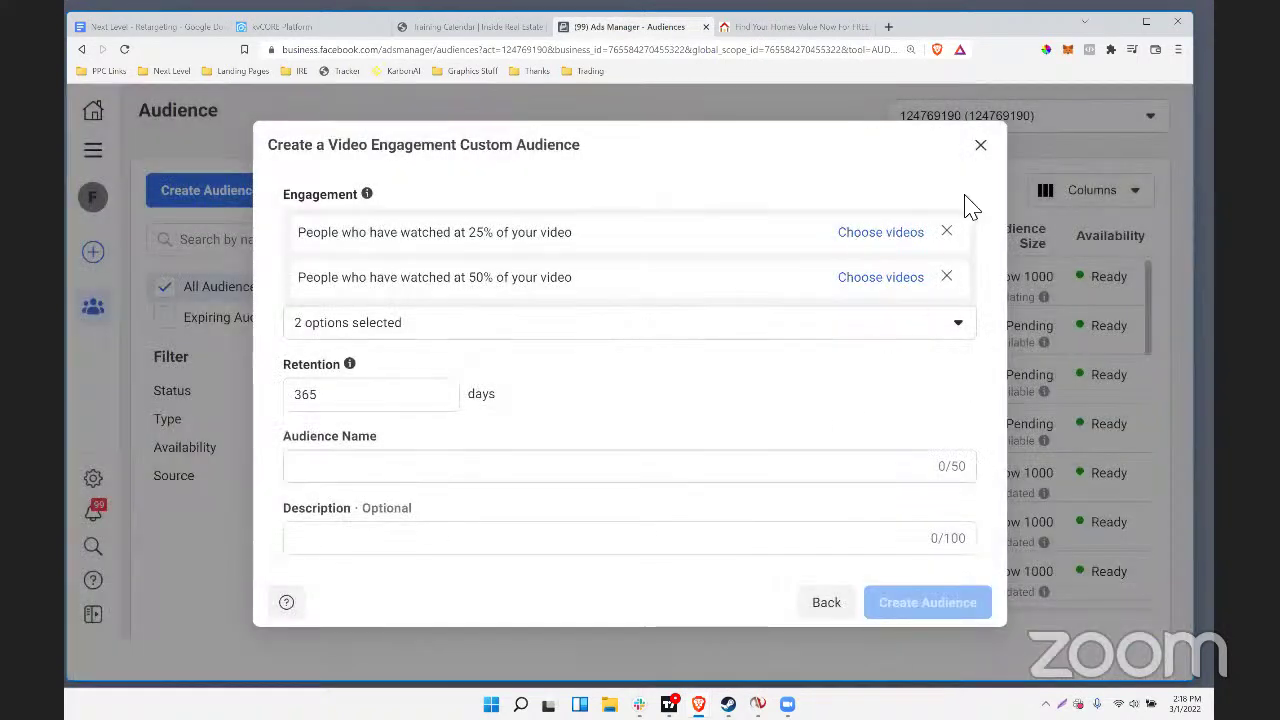
{"action": "left_click", "coordinate": [981, 146]}
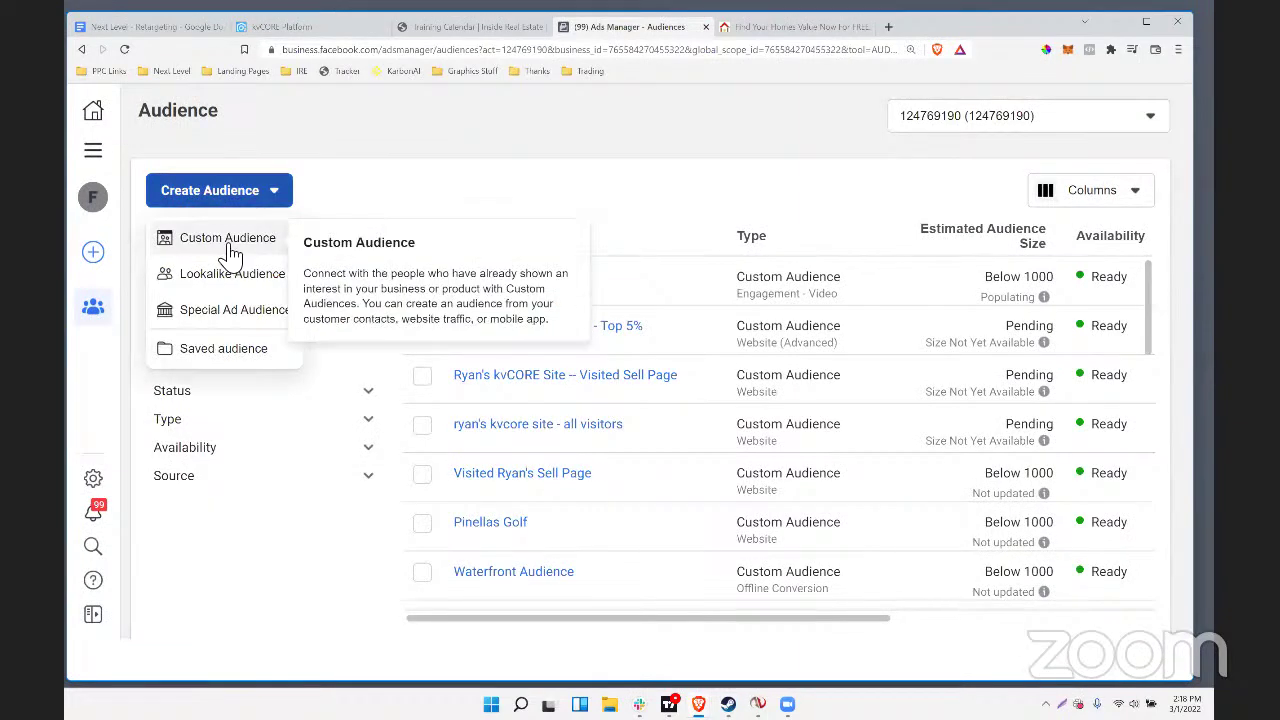
{"action": "left_click", "coordinate": [230, 245]}
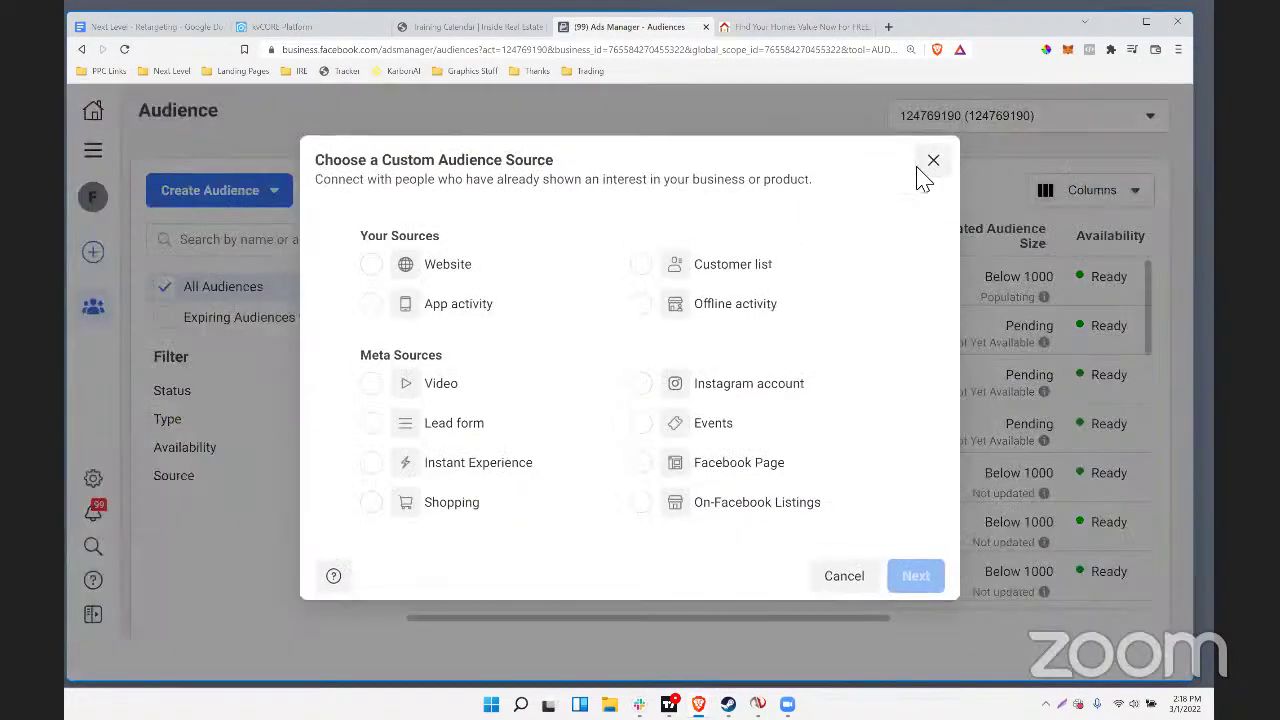
{"action": "left_click", "coordinate": [927, 161]}
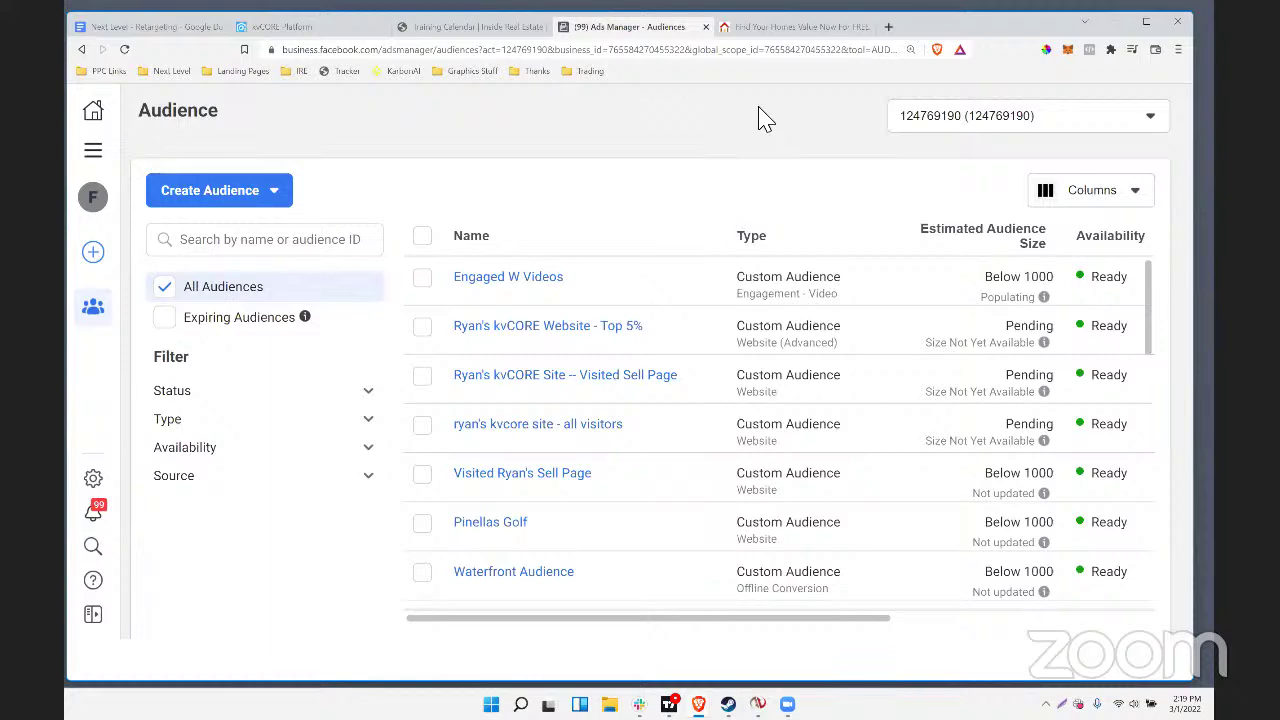
{"action": "left_click", "coordinate": [171, 287]}
Start another custom audience with Lead form as the source
{"action": "left_click", "coordinate": [238, 202]}
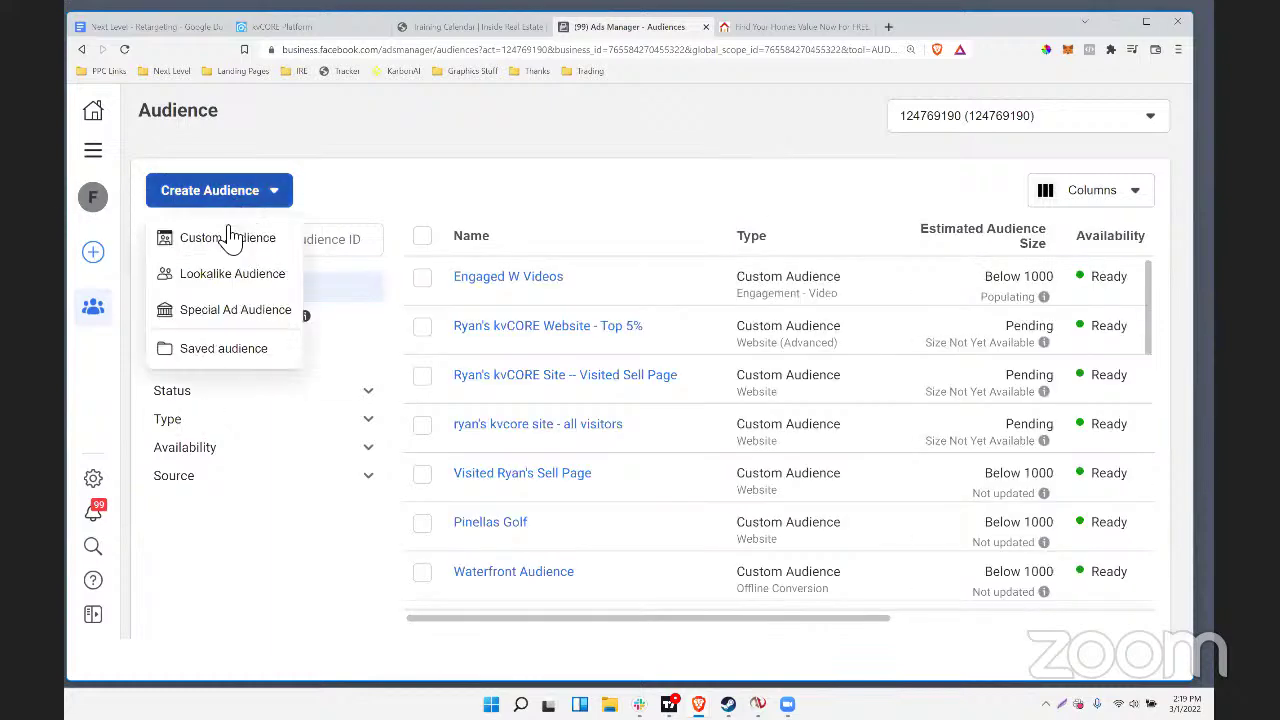
{"action": "left_click", "coordinate": [224, 236]}
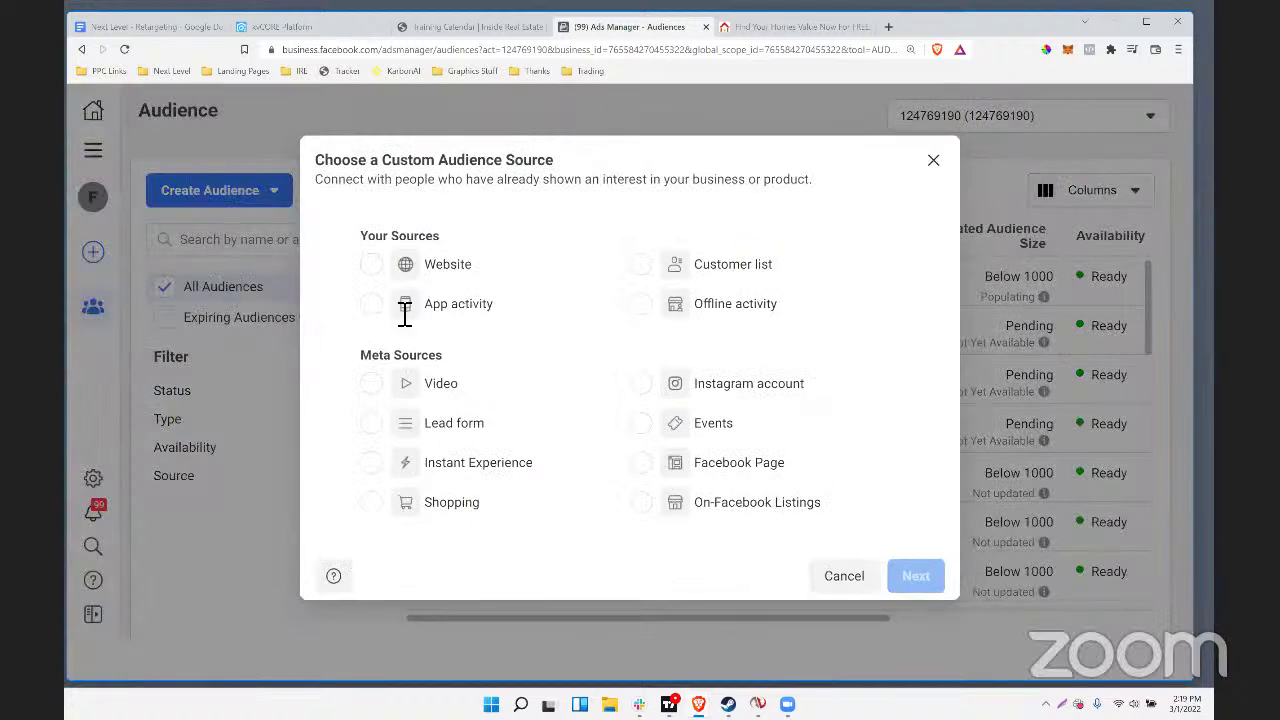
{"action": "left_click", "coordinate": [382, 434]}
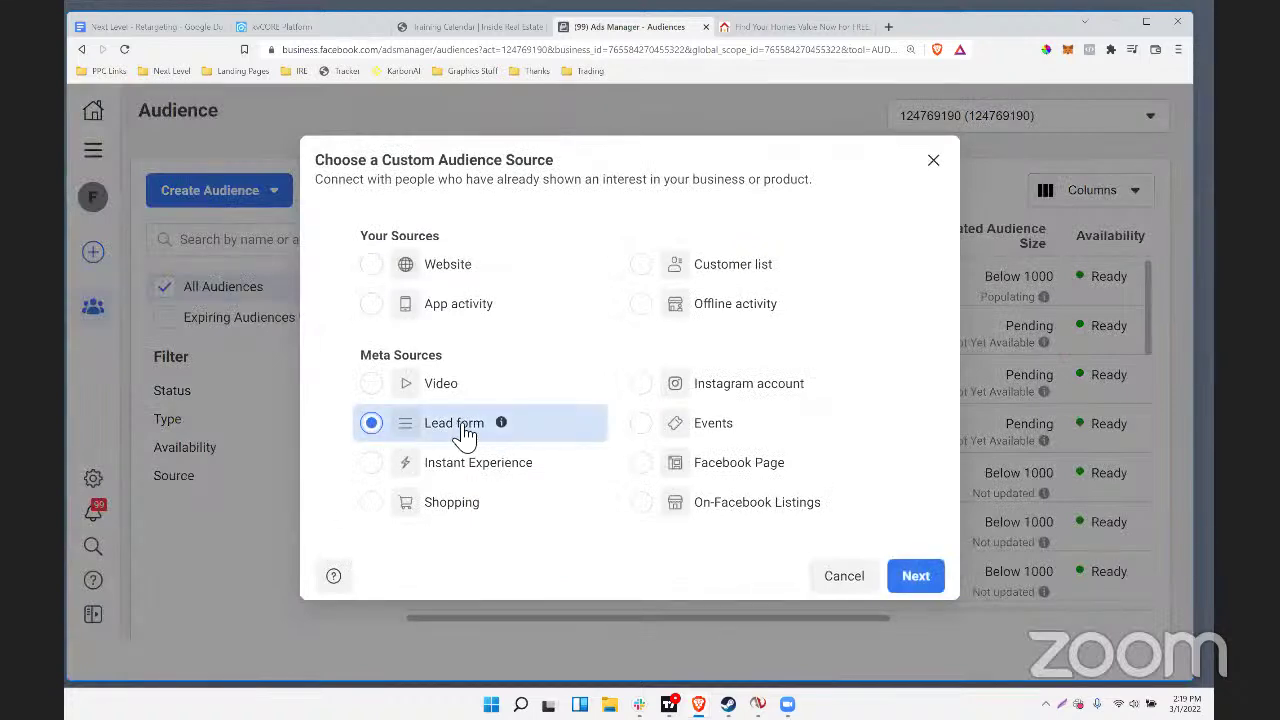
{"action": "left_click", "coordinate": [935, 582]}
Set the lead form event to people who opened but didn't submit the form
{"action": "left_click", "coordinate": [500, 268]}
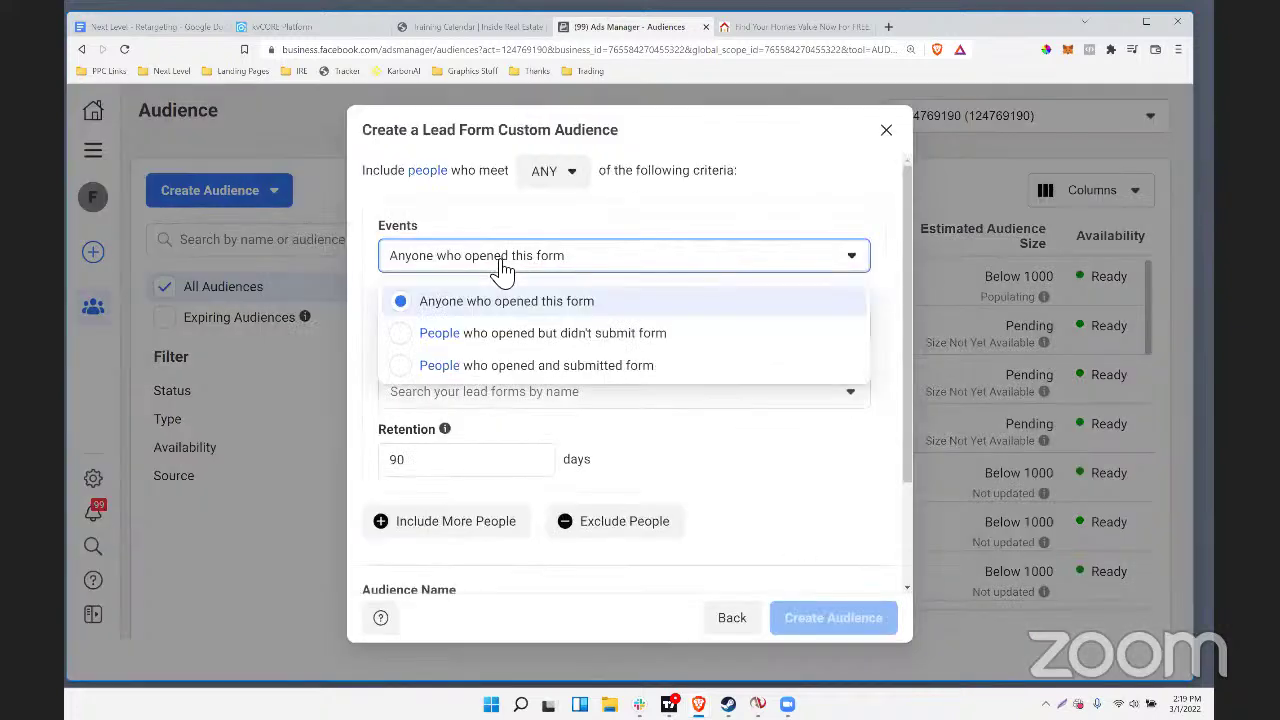
{"action": "left_click", "coordinate": [515, 258]}
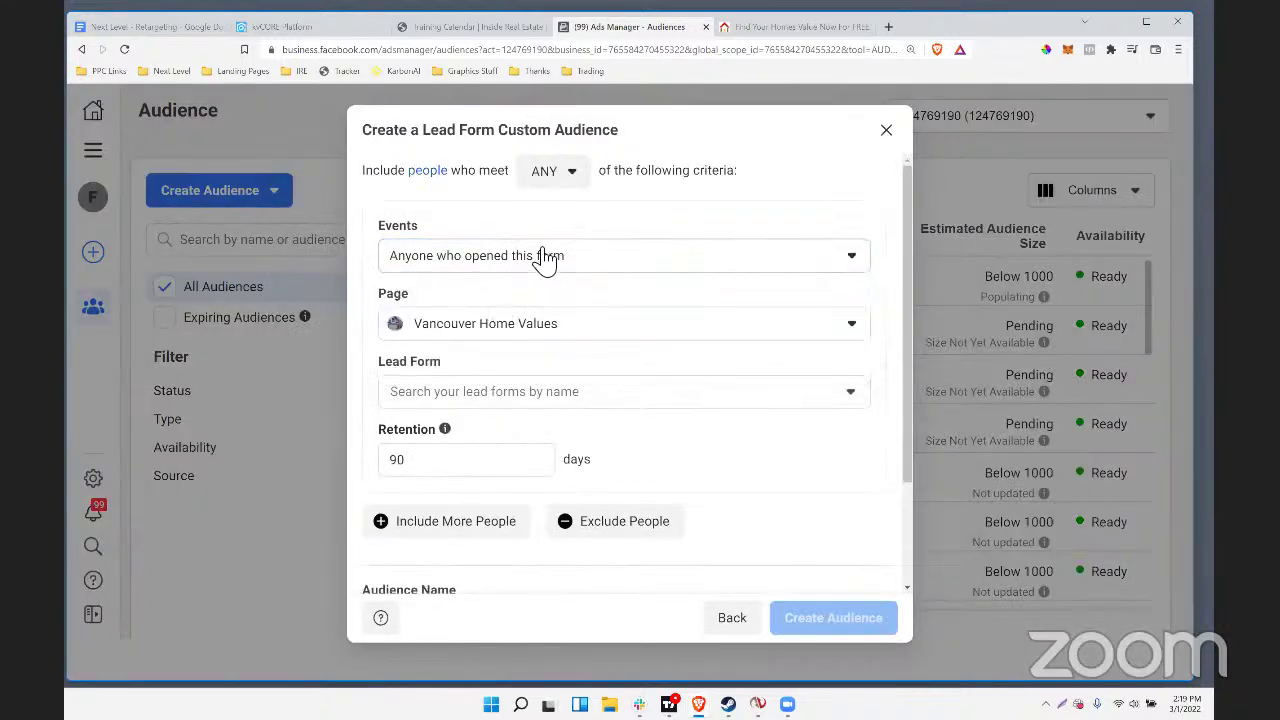
{"action": "left_click", "coordinate": [543, 258]}
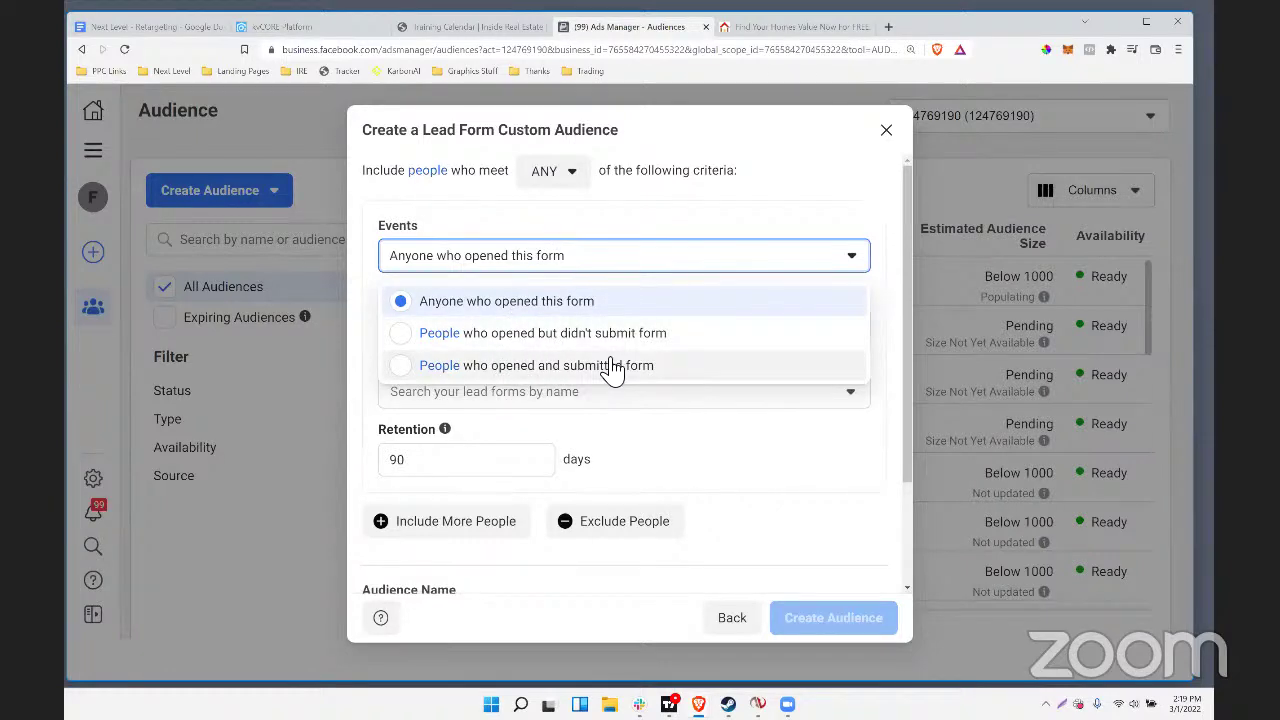
{"action": "left_click", "coordinate": [414, 340]}
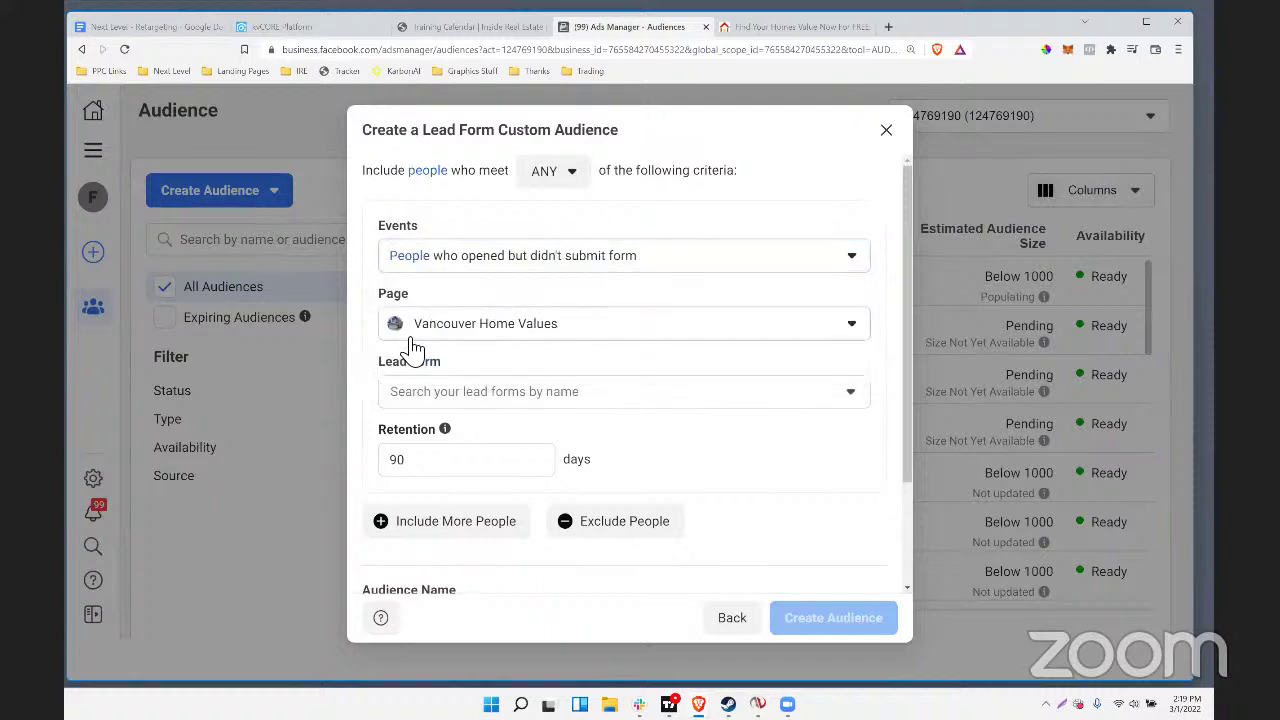
Find the Forever Florida Real Estate Inc. page by searching for "forev" and set it as the audience's page
{"action": "left_click", "coordinate": [487, 330]}
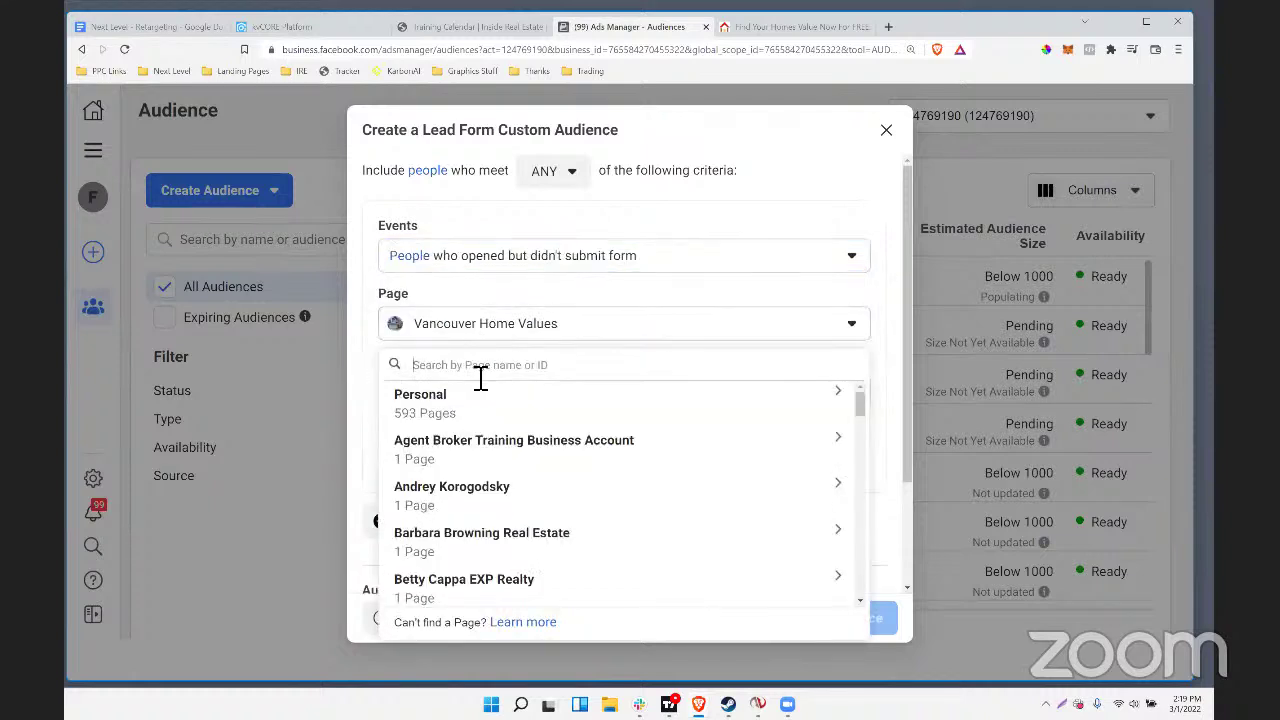
{"action": "type", "text": "forev"}
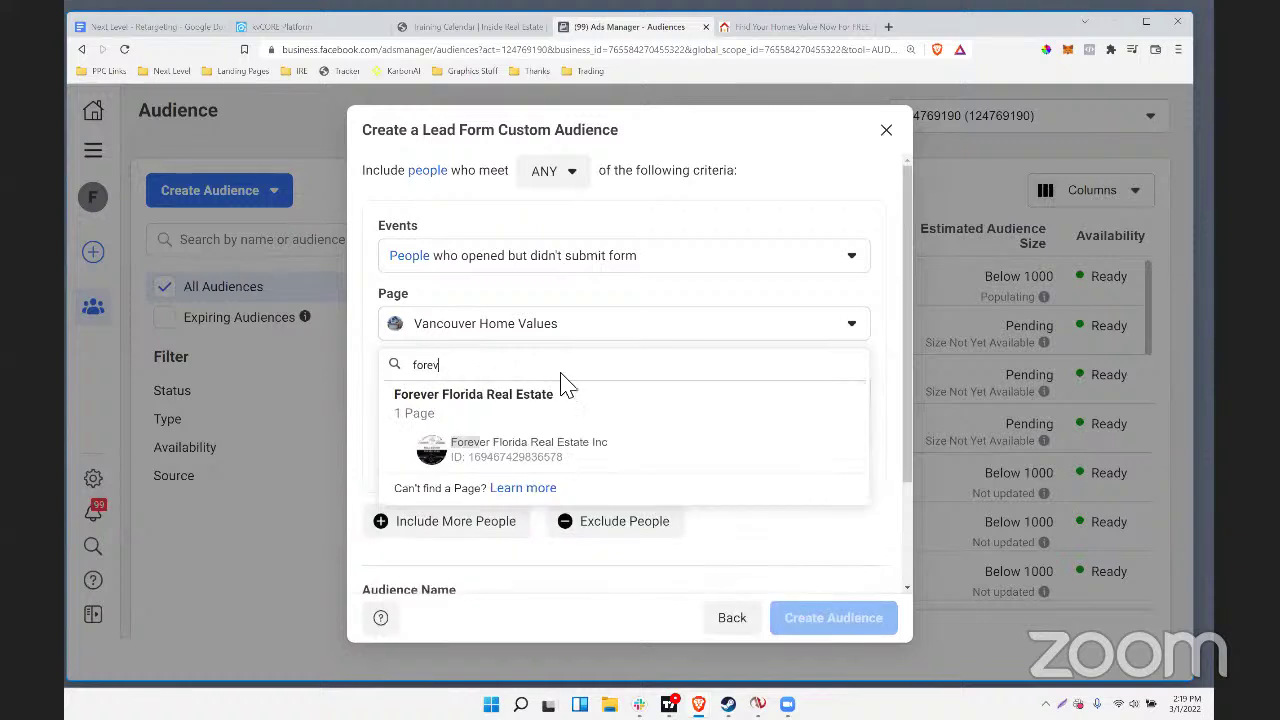
{"action": "left_click", "coordinate": [522, 455]}
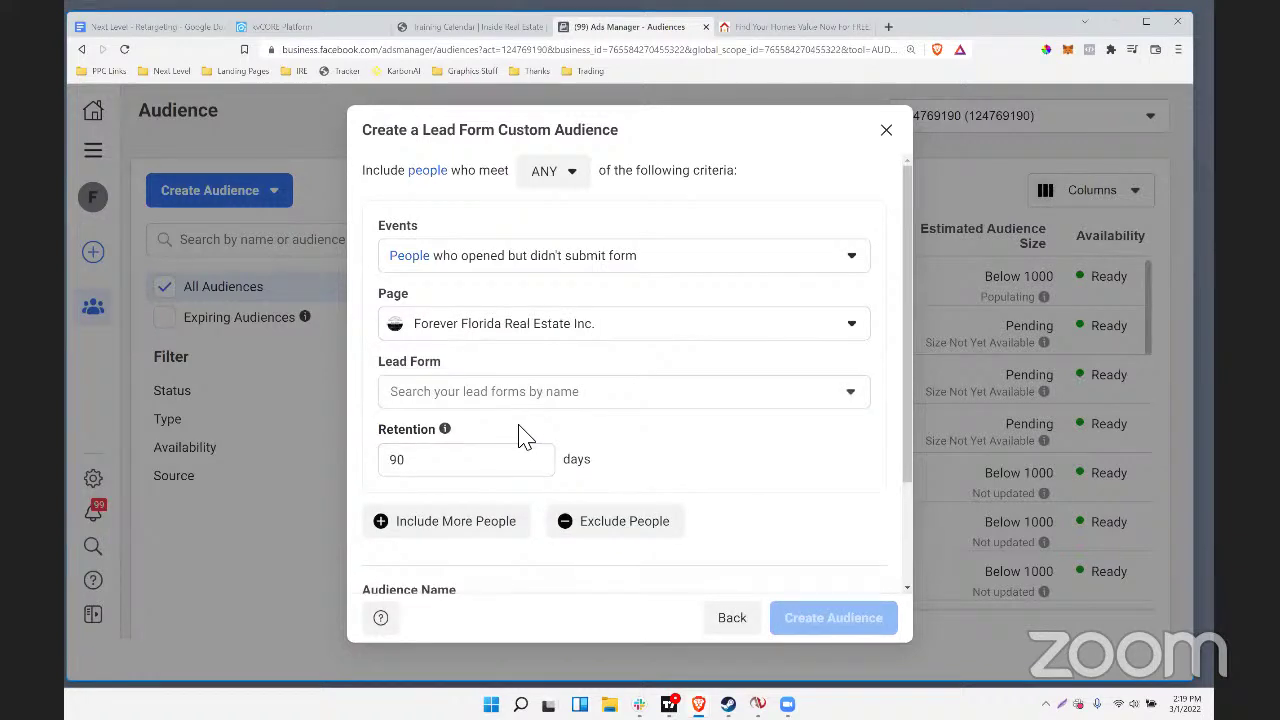
Search the page's lead forms for "water" and select the Pinellas Waterfront Homes form
{"action": "left_click", "coordinate": [524, 391]}
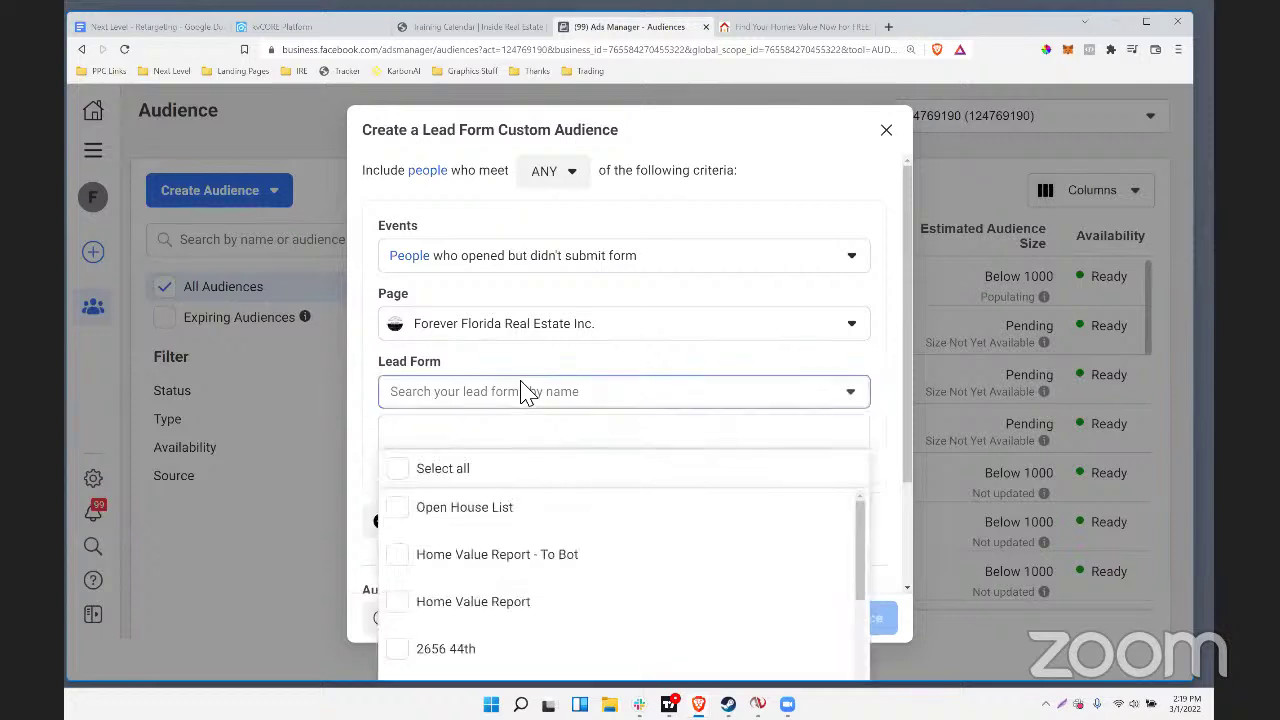
{"action": "scroll", "coordinate": [450, 590], "scroll_direction": "down", "scroll_amount": 10}
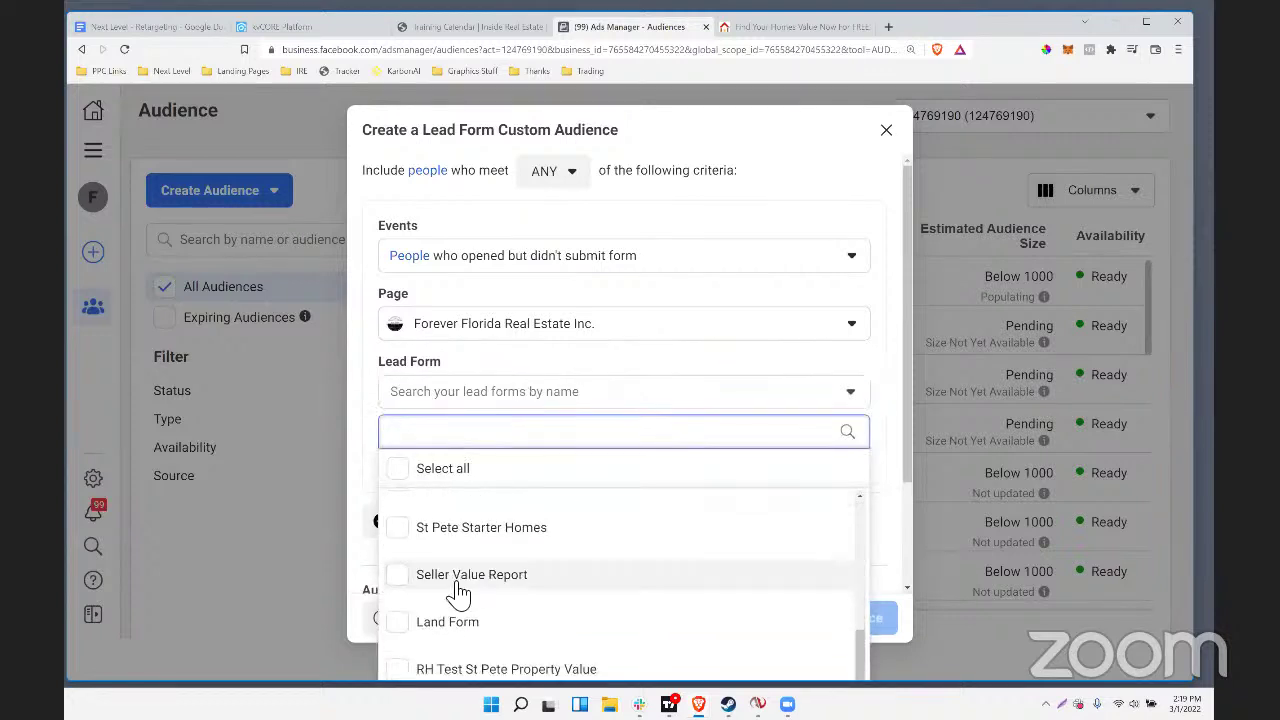
{"action": "scroll", "coordinate": [455, 597], "scroll_direction": "up", "scroll_amount": 5}
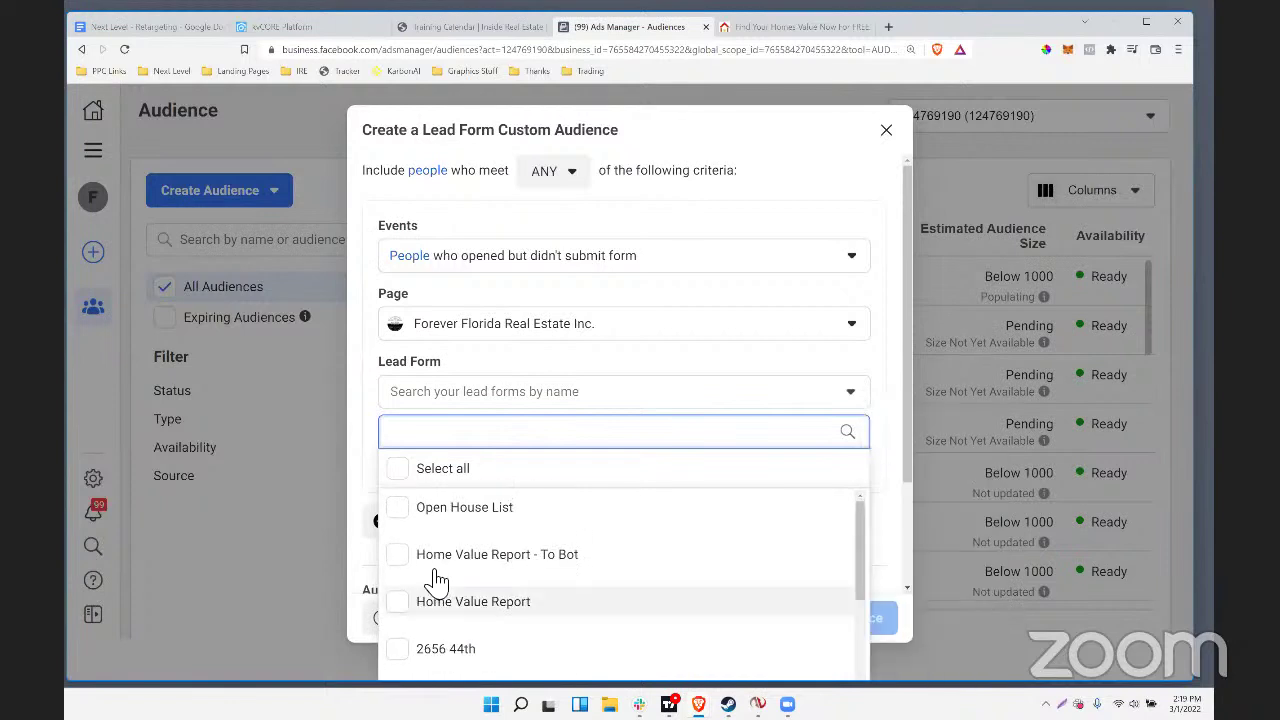
{"action": "scroll", "coordinate": [414, 537], "scroll_direction": "down", "scroll_amount": 2}
{"action": "scroll", "coordinate": [440, 540], "scroll_direction": "down", "scroll_amount": 4}
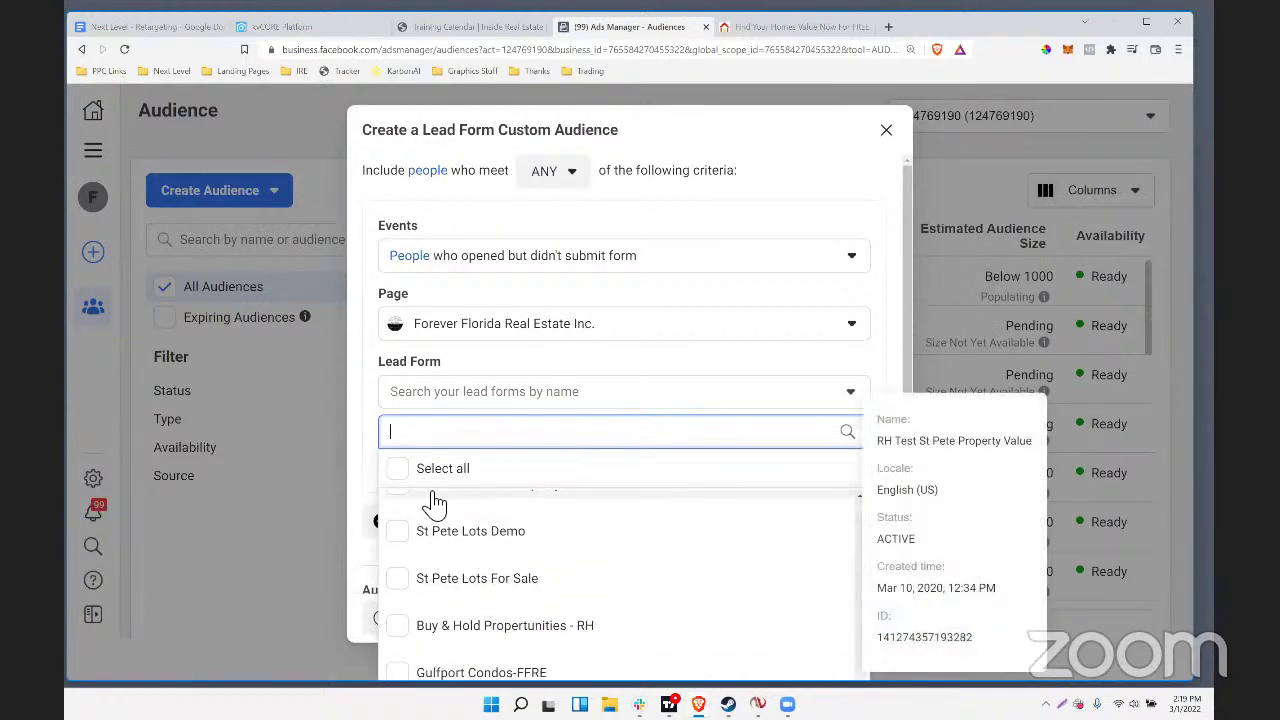
{"action": "type", "text": "water"}
{"action": "left_click", "coordinate": [405, 510]}
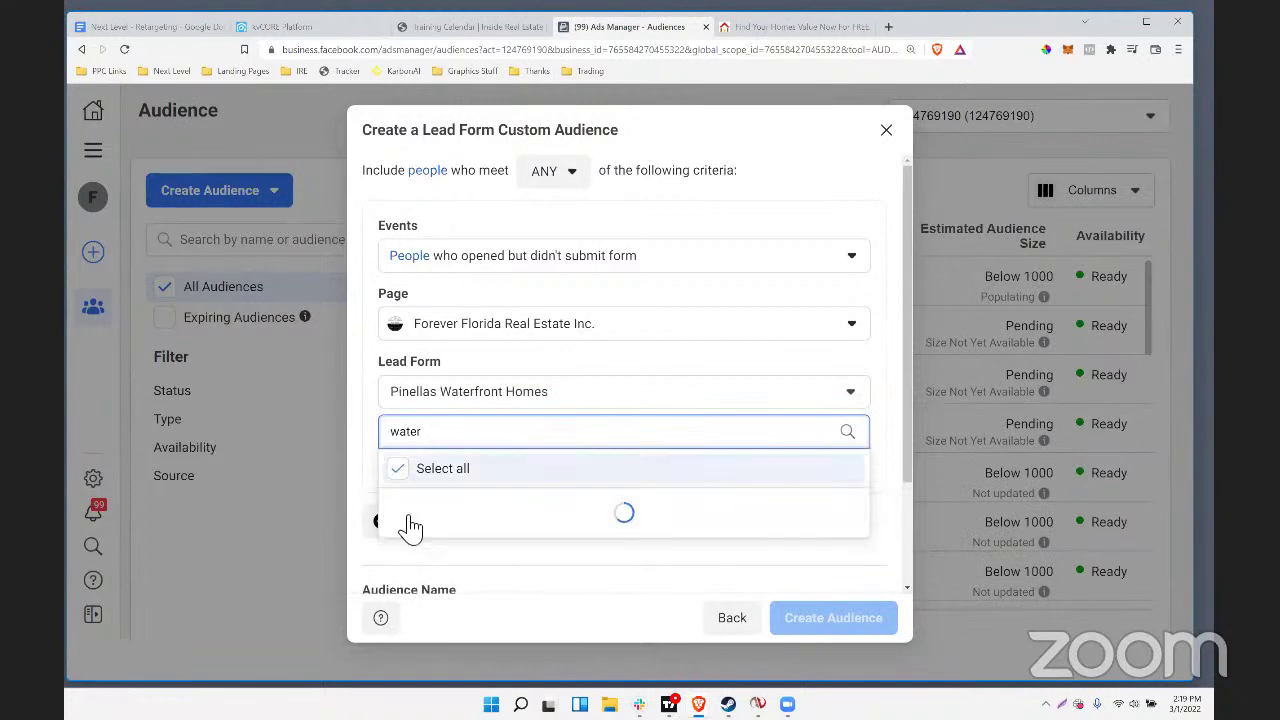
{"action": "left_click", "coordinate": [543, 366]}
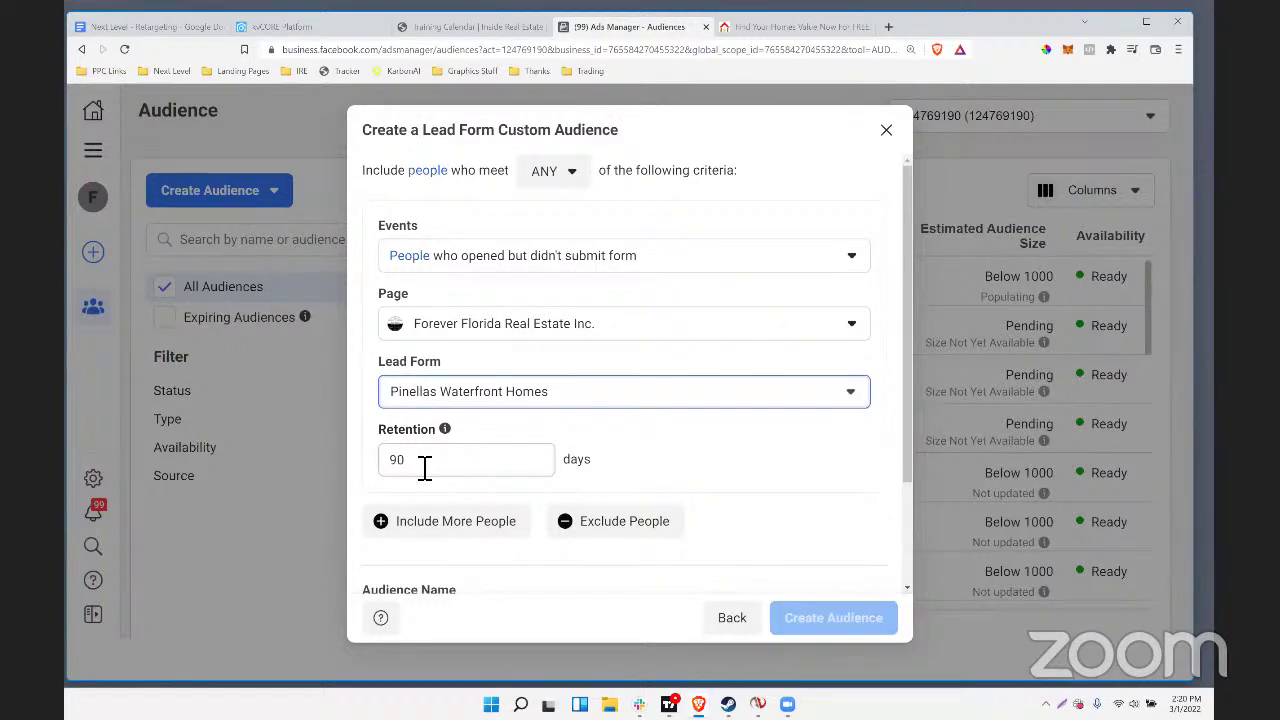
Set the retention to 20 days and name the audience "Waterfront - Opened but didn't submit"
{"action": "left_click_drag", "start_coordinate": [423, 462], "coordinate": [370, 475]}
{"action": "type", "text": "20"}
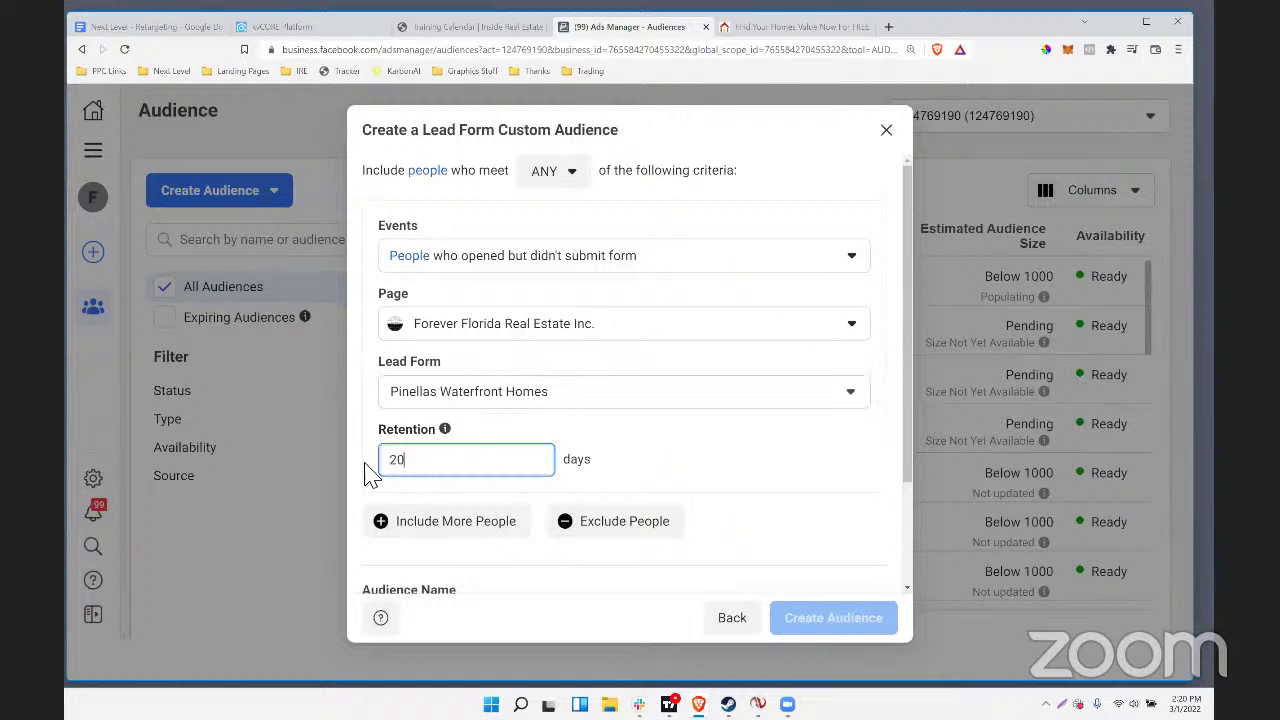
{"action": "scroll", "coordinate": [769, 468], "scroll_direction": "down", "scroll_amount": 2}
{"action": "left_click", "coordinate": [476, 483]}
{"action": "type", "text": "Waterfront"}
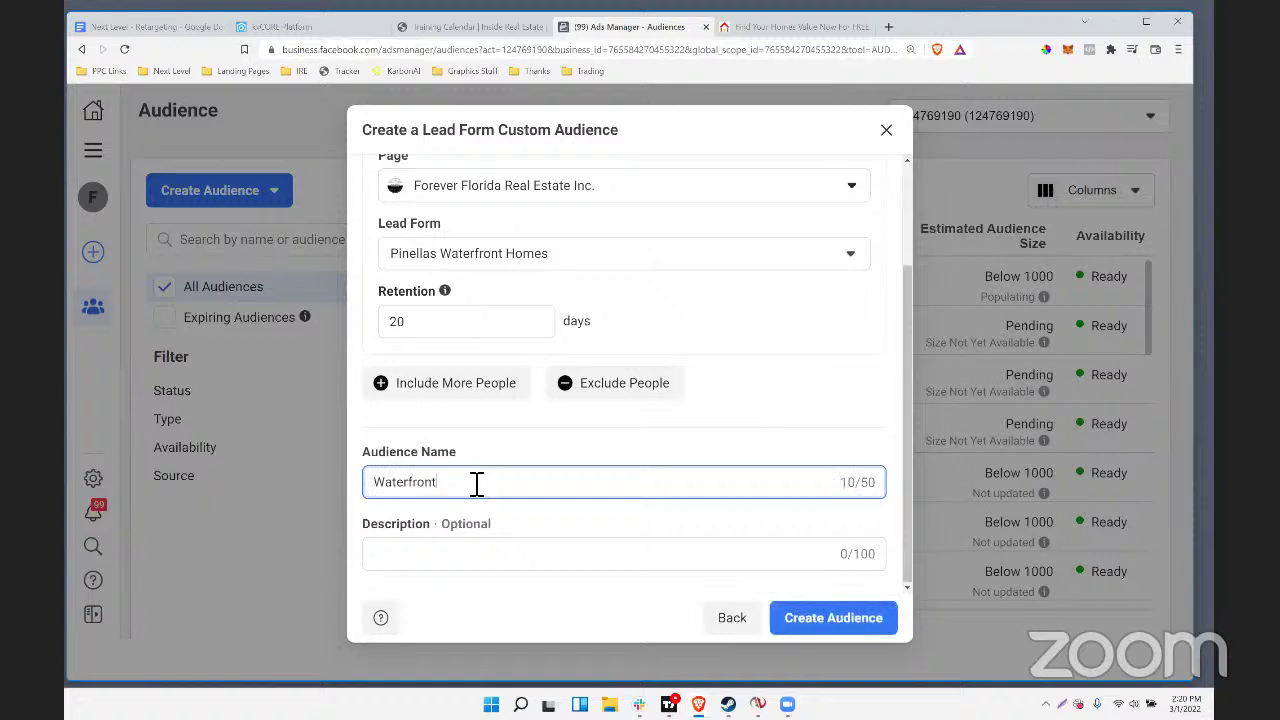
{"action": "type", "text": " - Opened but didn't submit"}
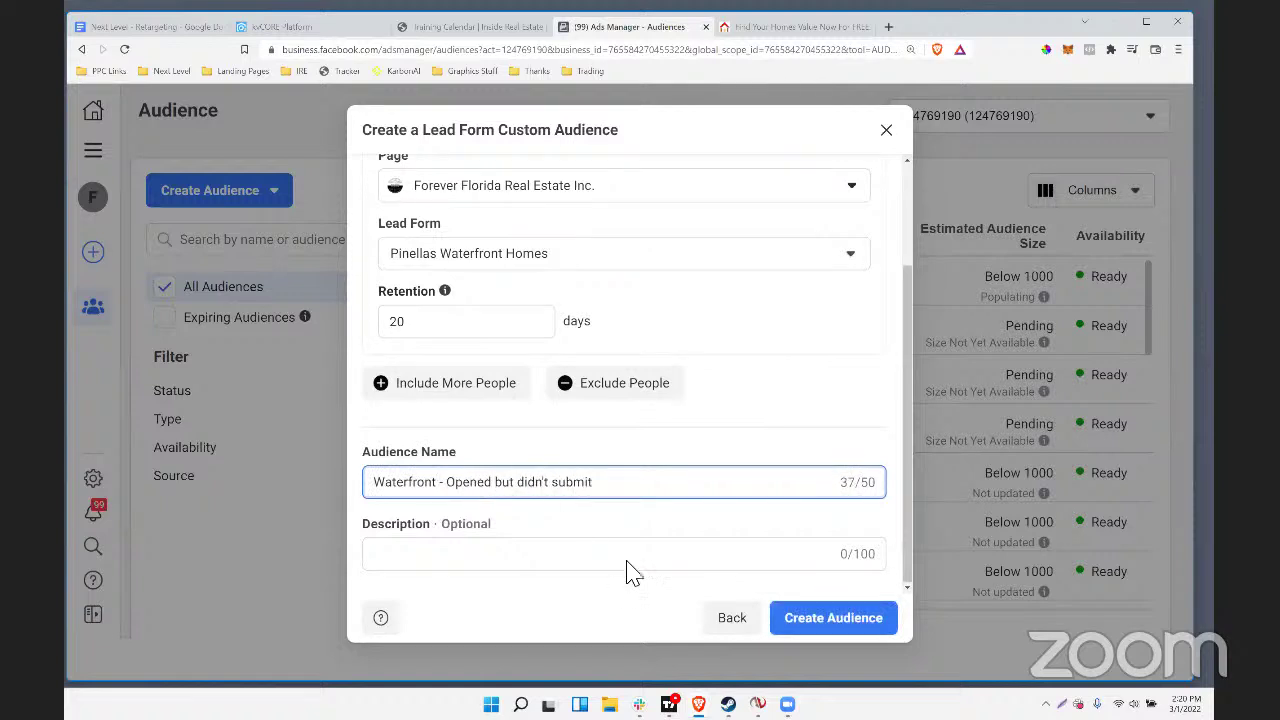
Create the lead form custom audience and close the confirmation
{"action": "left_click", "coordinate": [785, 620]}
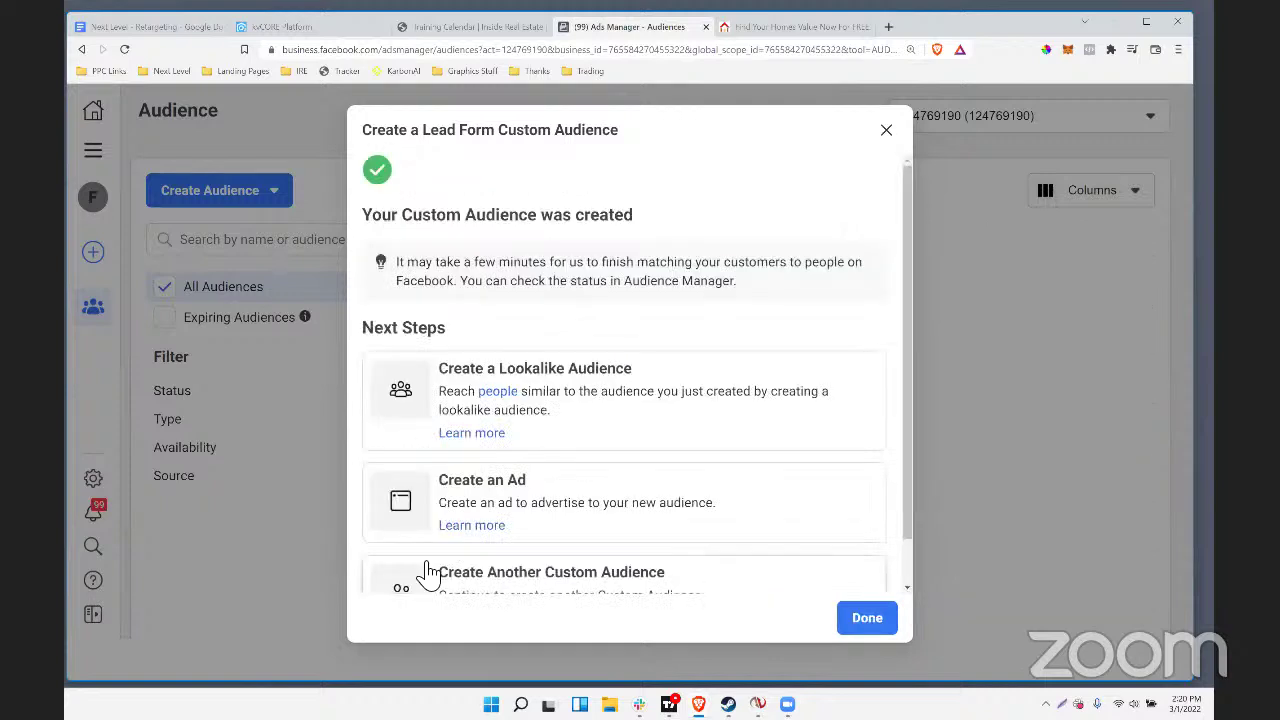
{"action": "scroll", "coordinate": [580, 409], "scroll_direction": "down", "scroll_amount": 1}
{"action": "scroll", "coordinate": [677, 410], "scroll_direction": "up", "scroll_amount": 1}
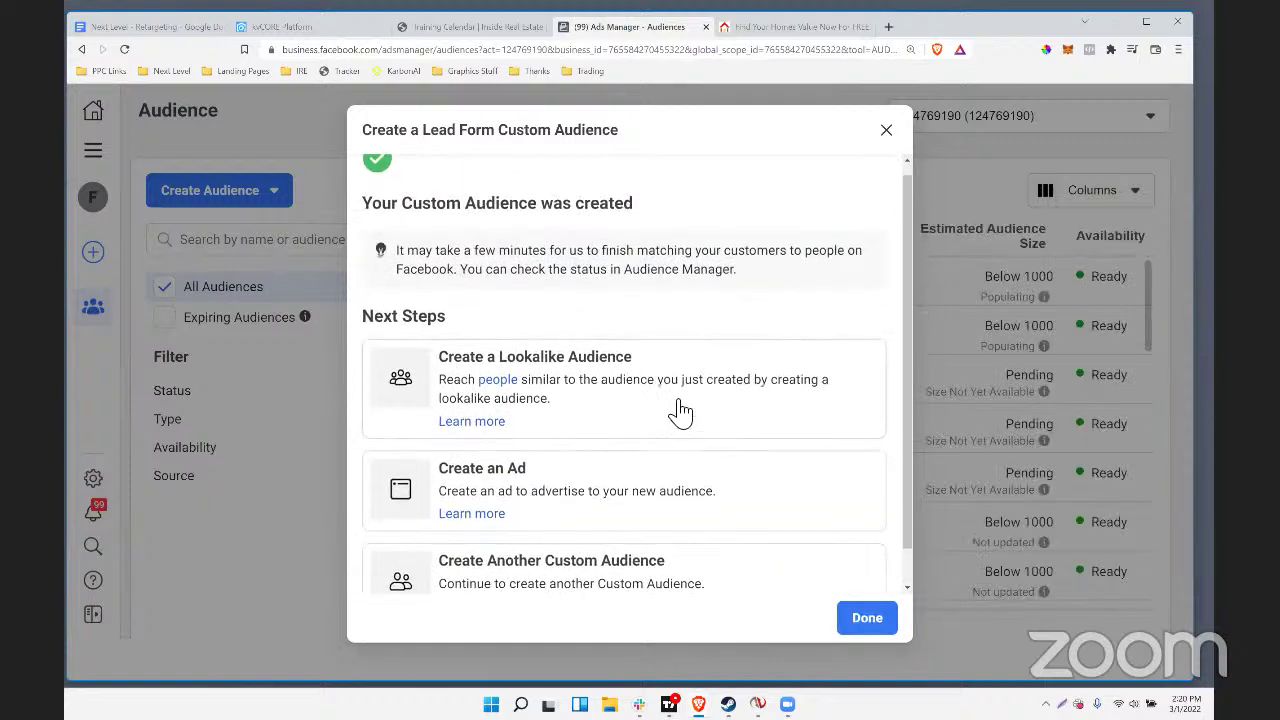
{"action": "scroll", "coordinate": [680, 410], "scroll_direction": "down", "scroll_amount": 1}
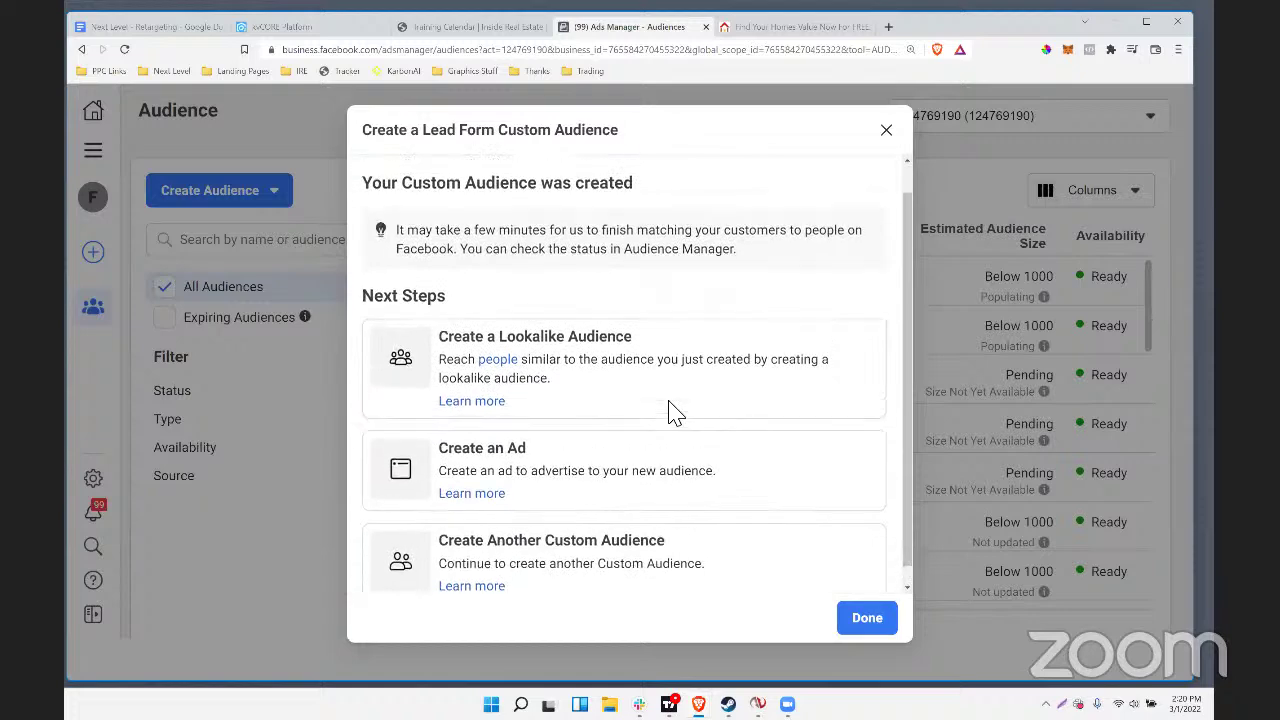
{"action": "scroll", "coordinate": [669, 409], "scroll_direction": "up", "scroll_amount": 1}
{"action": "left_click", "coordinate": [885, 130]}
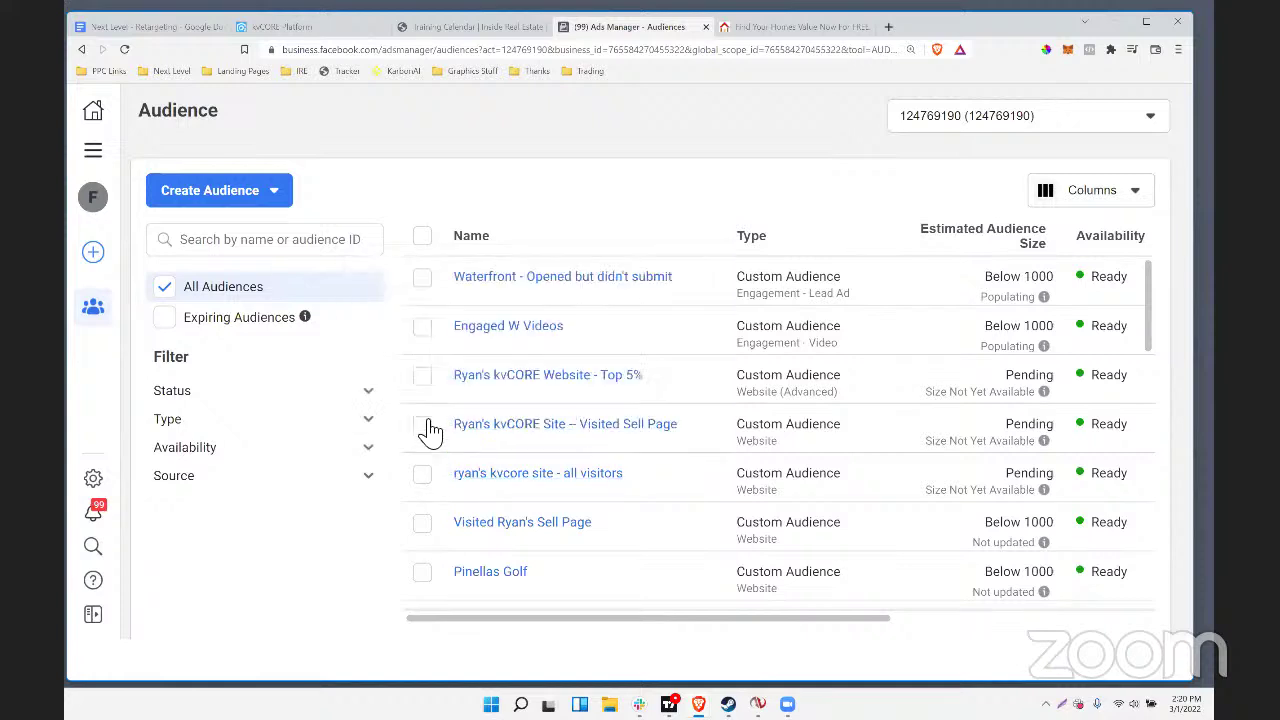
Start another custom audience with Instagram account as the source
{"action": "mouse_move", "coordinate": [522, 250]}
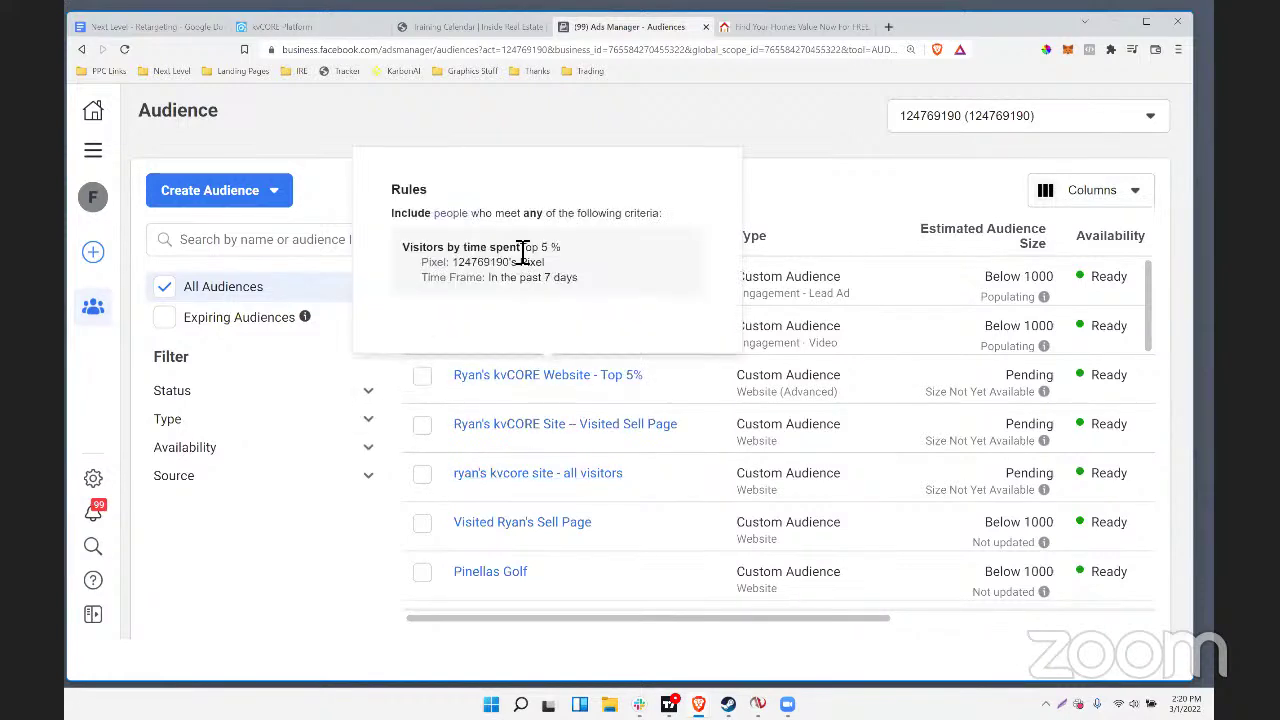
{"action": "left_click", "coordinate": [246, 203]}
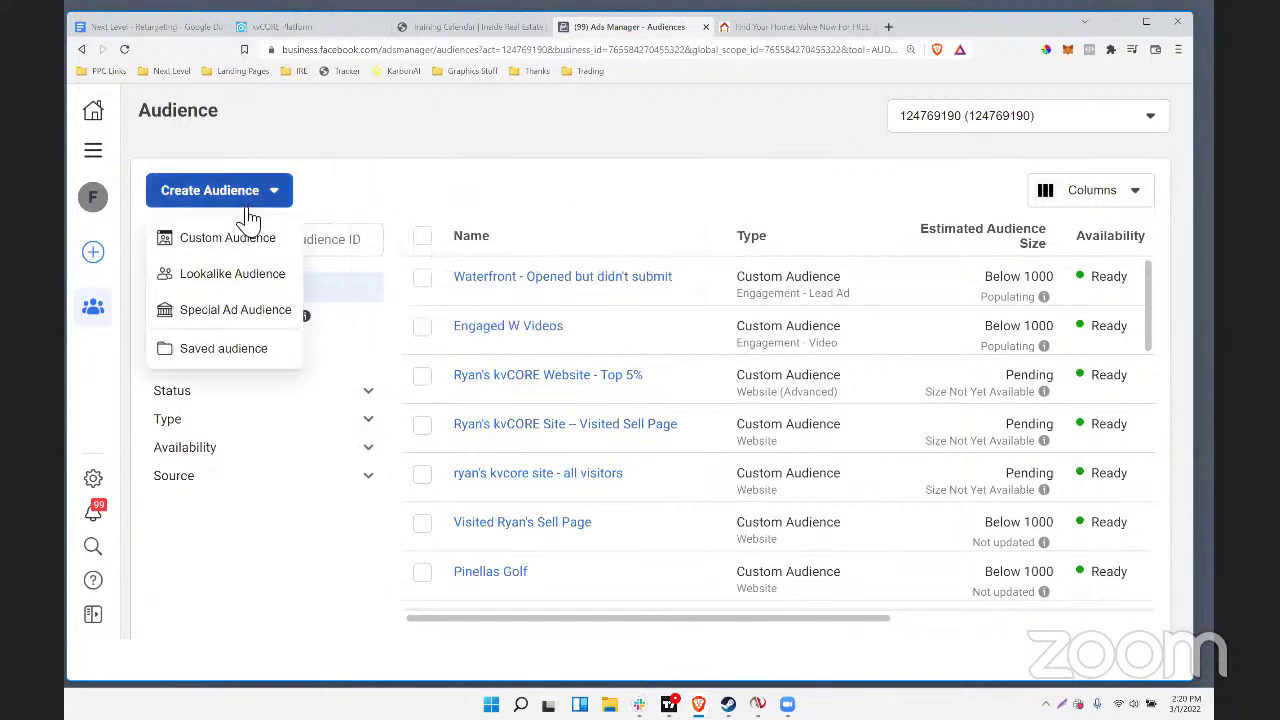
{"action": "left_click", "coordinate": [230, 240]}
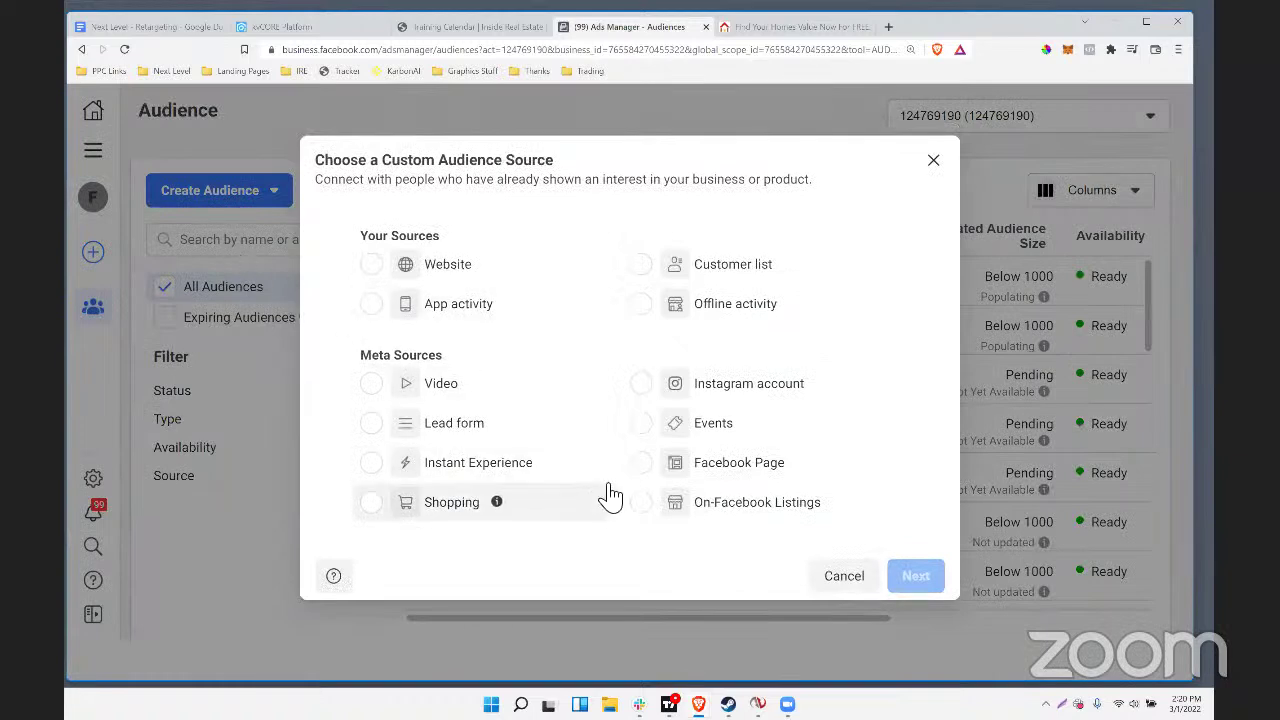
{"action": "left_click", "coordinate": [645, 393]}
{"action": "left_click", "coordinate": [916, 576]}
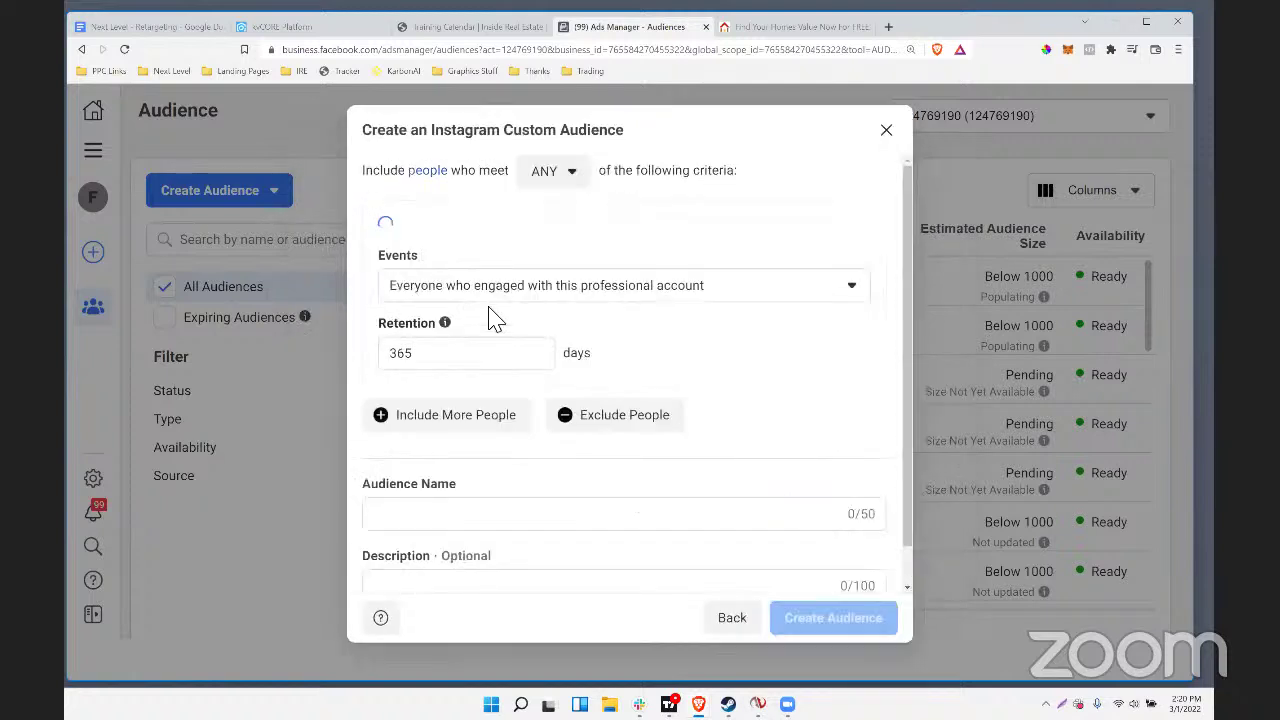
View the available engagement events for the Instagram account and discard the unfinished audience
{"action": "left_click", "coordinate": [540, 290]}
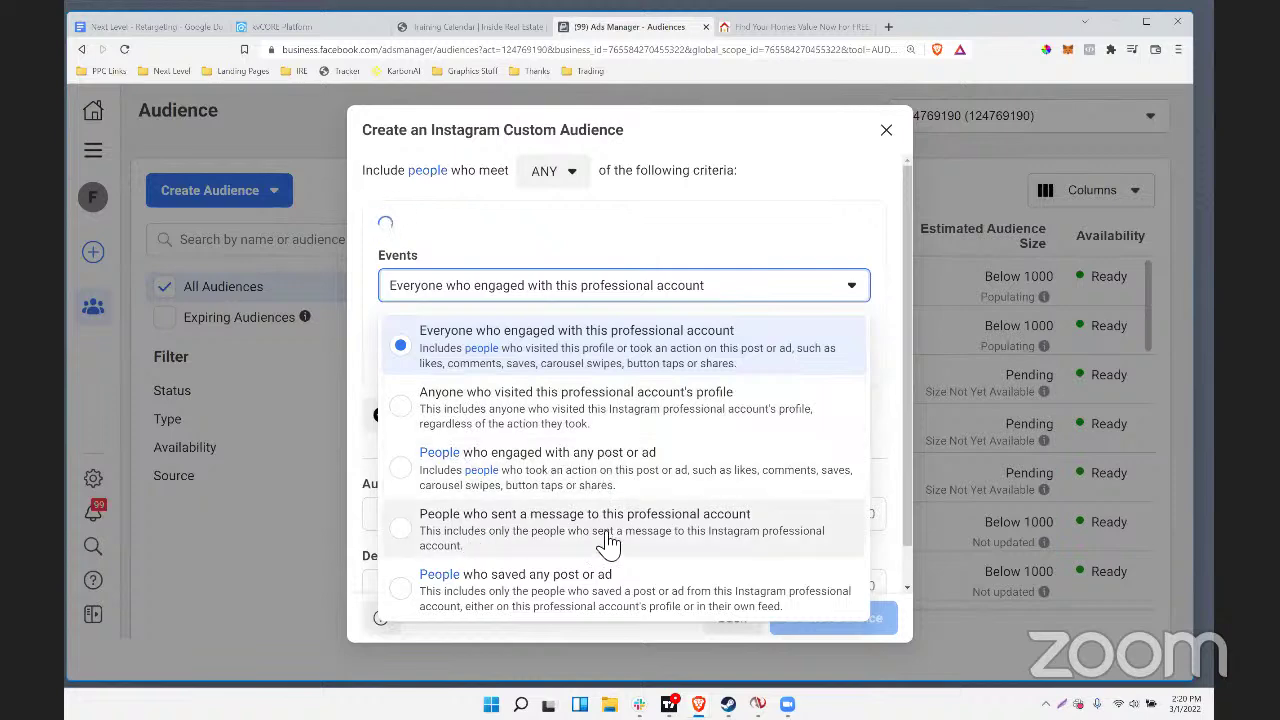
{"action": "left_click", "coordinate": [812, 197]}
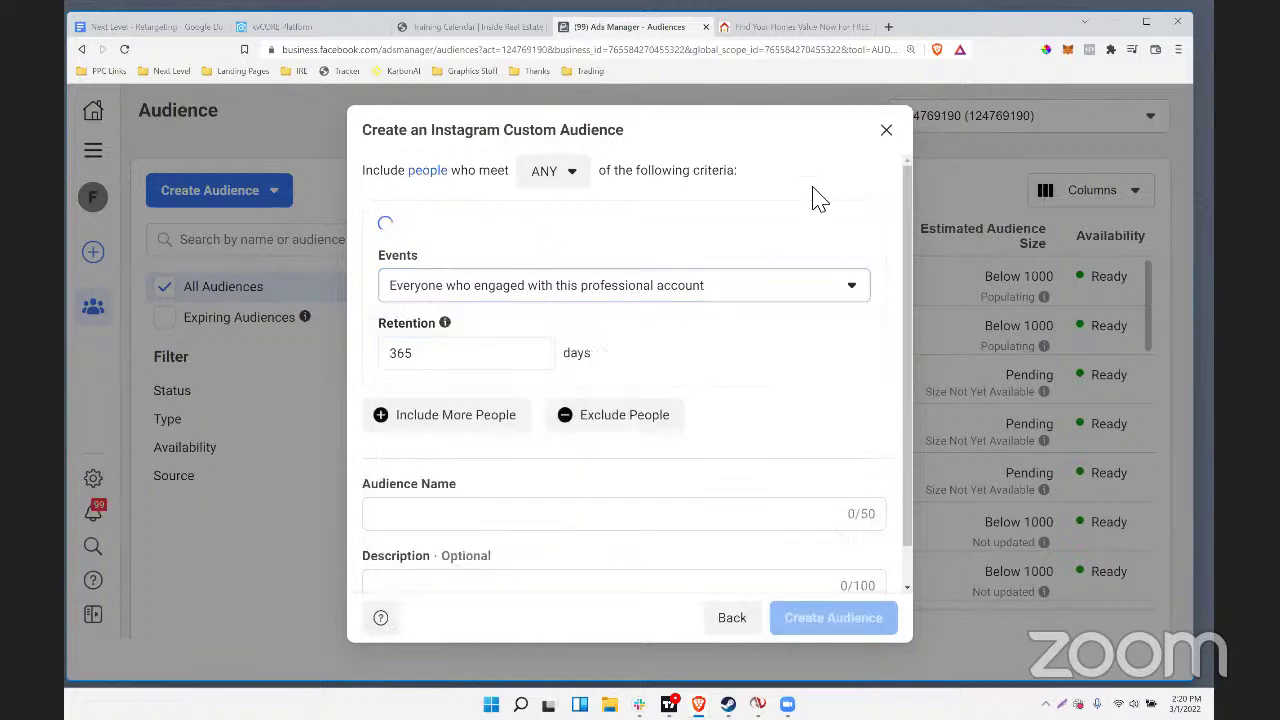
{"action": "left_click", "coordinate": [887, 131]}
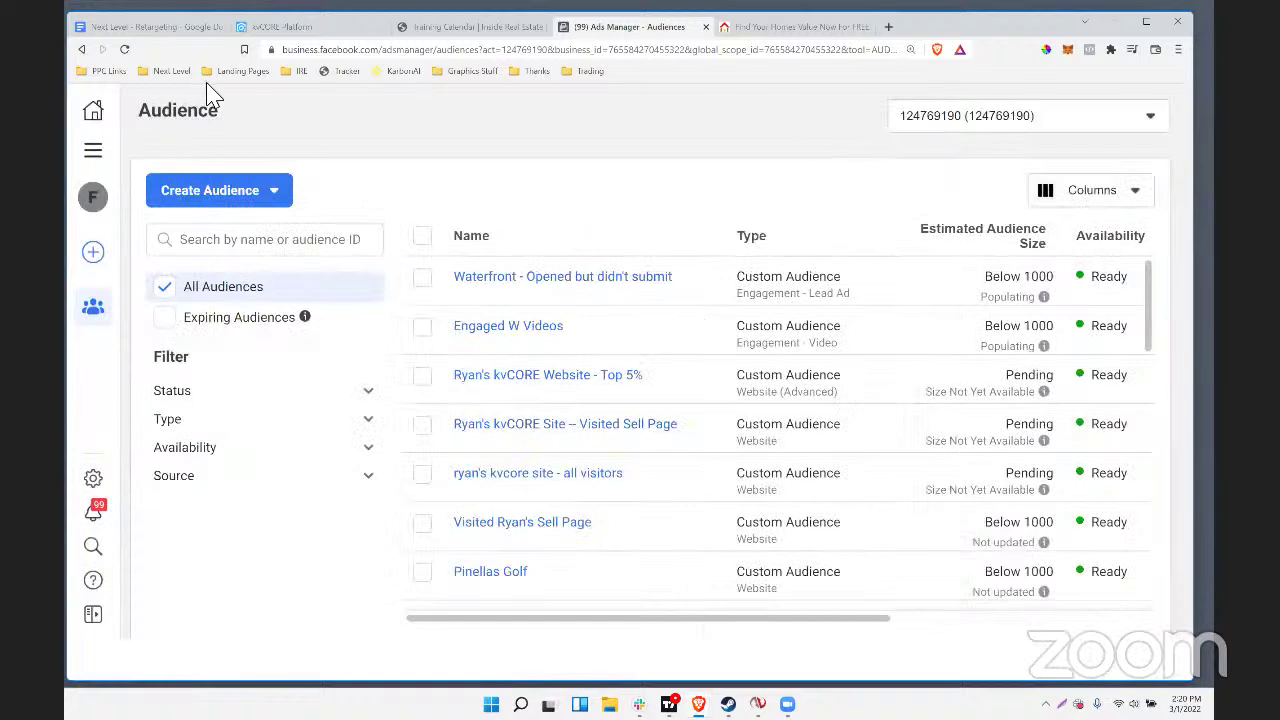
{"action": "left_click", "coordinate": [205, 197]}
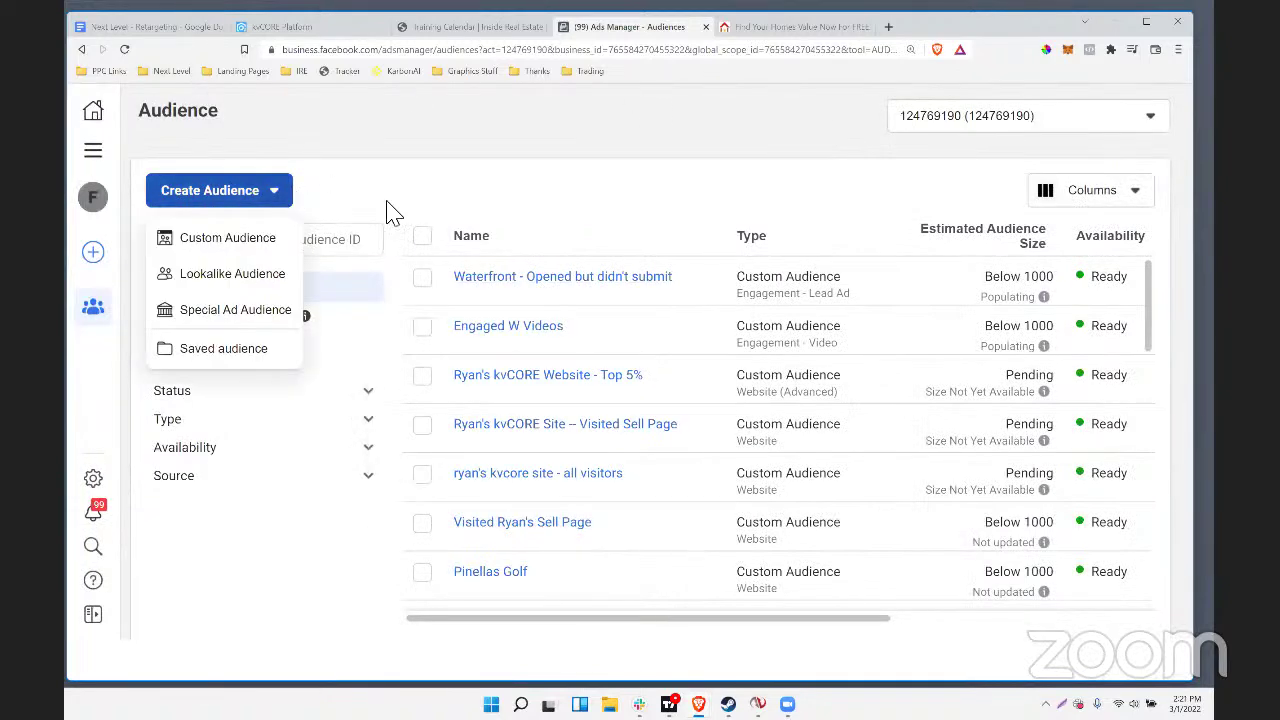
{"action": "left_click", "coordinate": [414, 214]}
{"action": "left_click", "coordinate": [286, 200]}
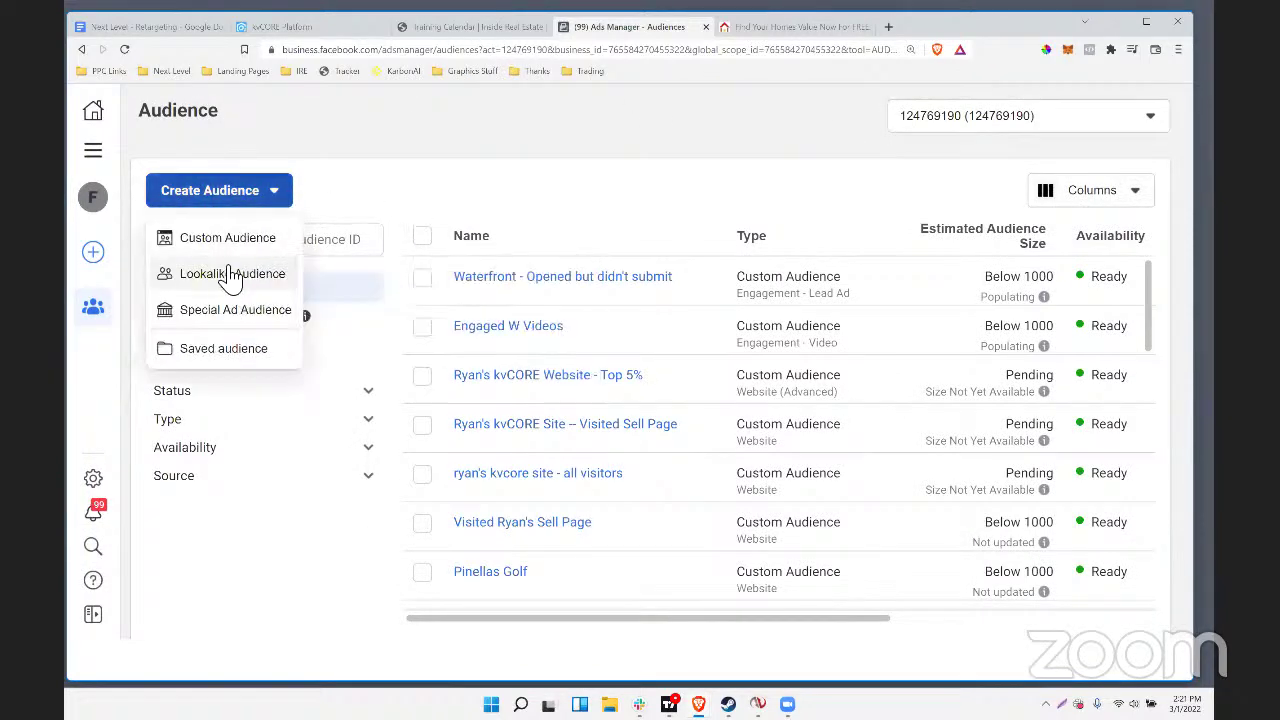
{"action": "mouse_move", "coordinate": [225, 274]}
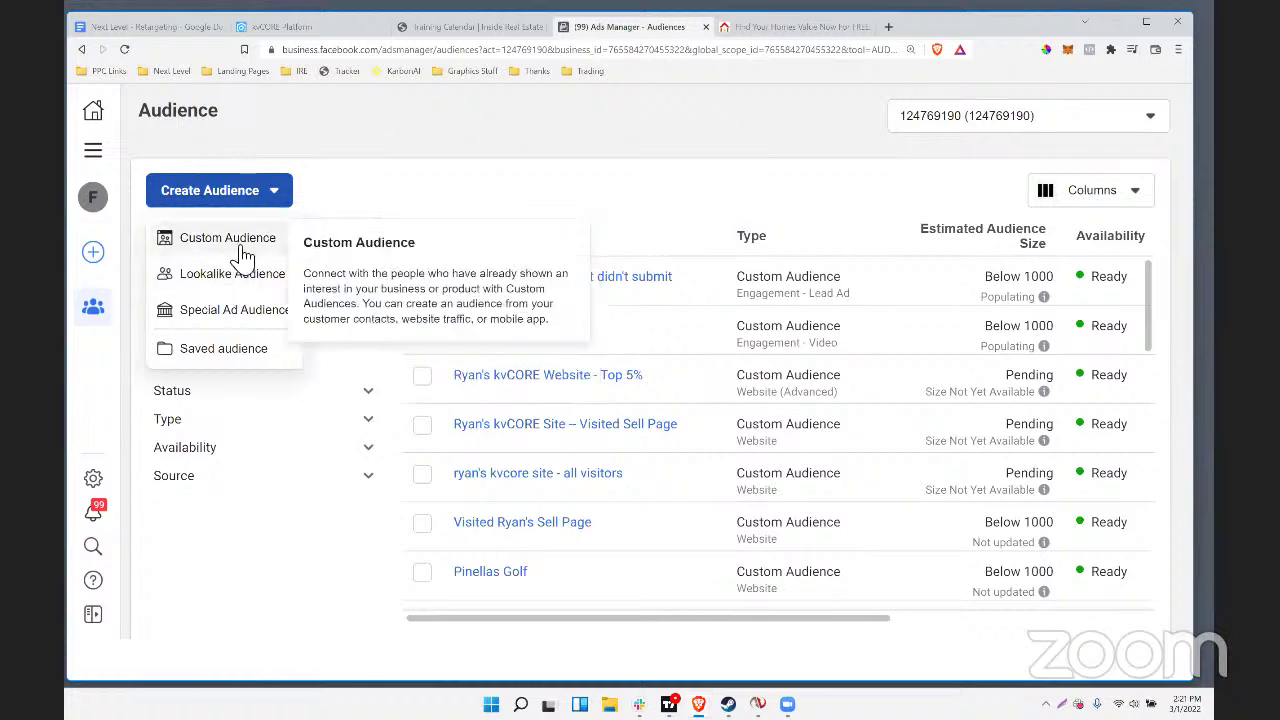
Start a lookalike audience and begin a new custom audience as its source, based on Website
{"action": "mouse_move", "coordinate": [222, 248]}
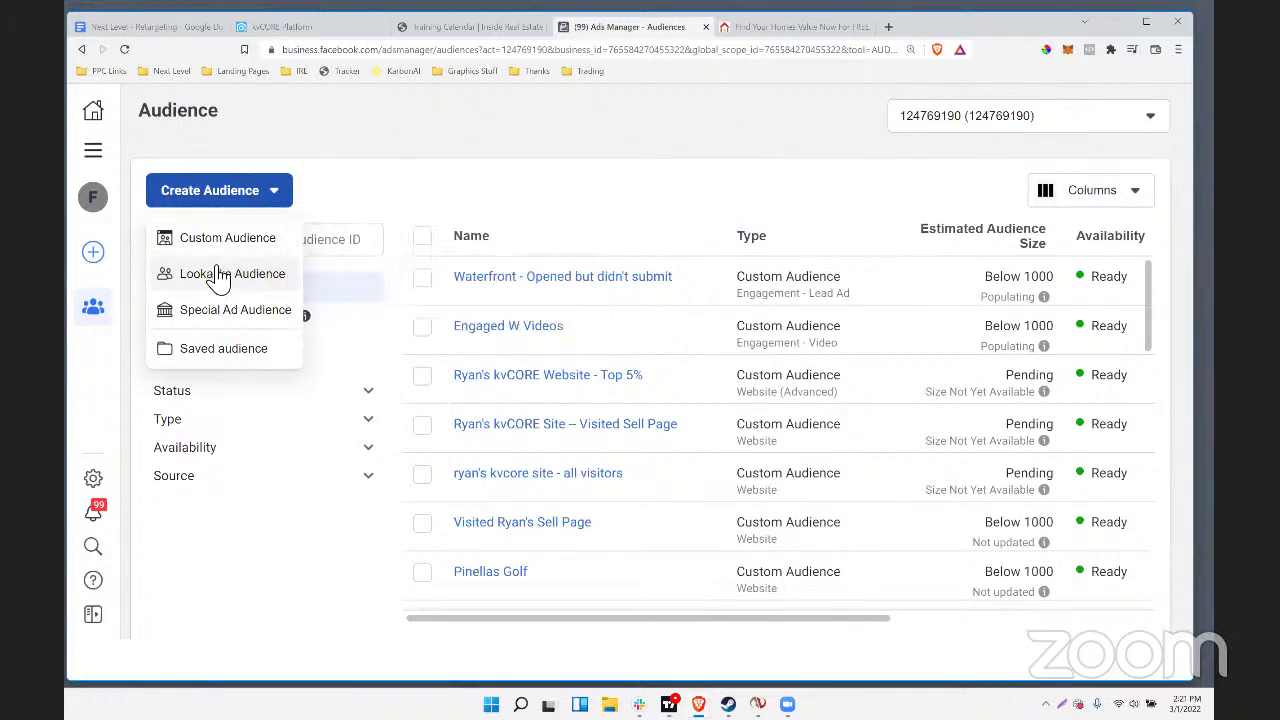
{"action": "left_click", "coordinate": [214, 272]}
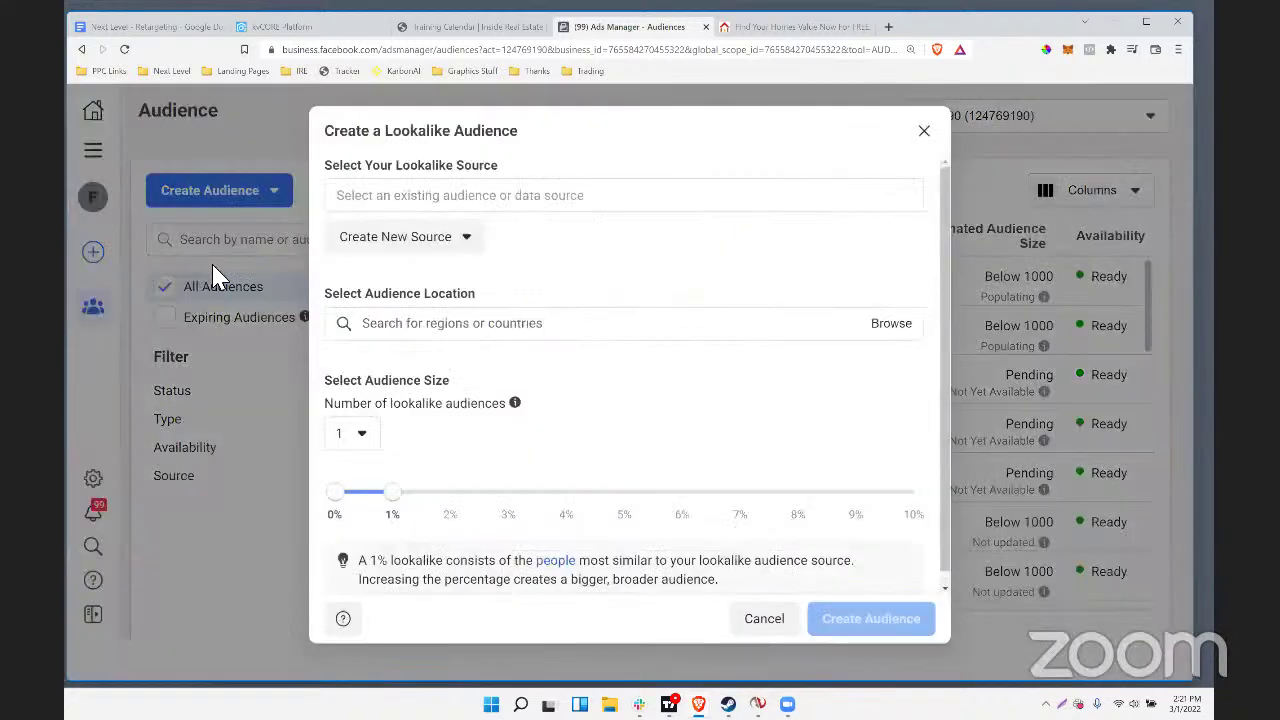
{"action": "scroll", "coordinate": [776, 458], "scroll_direction": "down", "scroll_amount": 1}
{"action": "scroll", "coordinate": [781, 459], "scroll_direction": "up", "scroll_amount": 1}
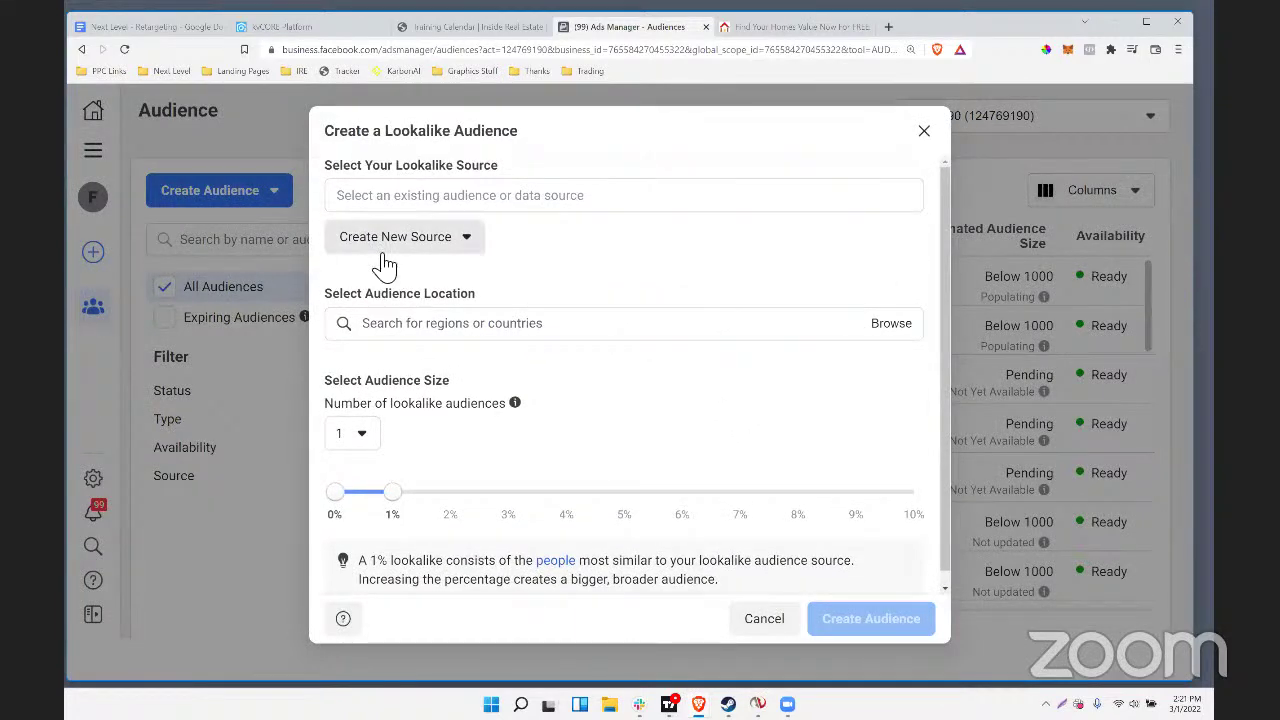
{"action": "left_click", "coordinate": [392, 237]}
{"action": "left_click", "coordinate": [378, 298]}
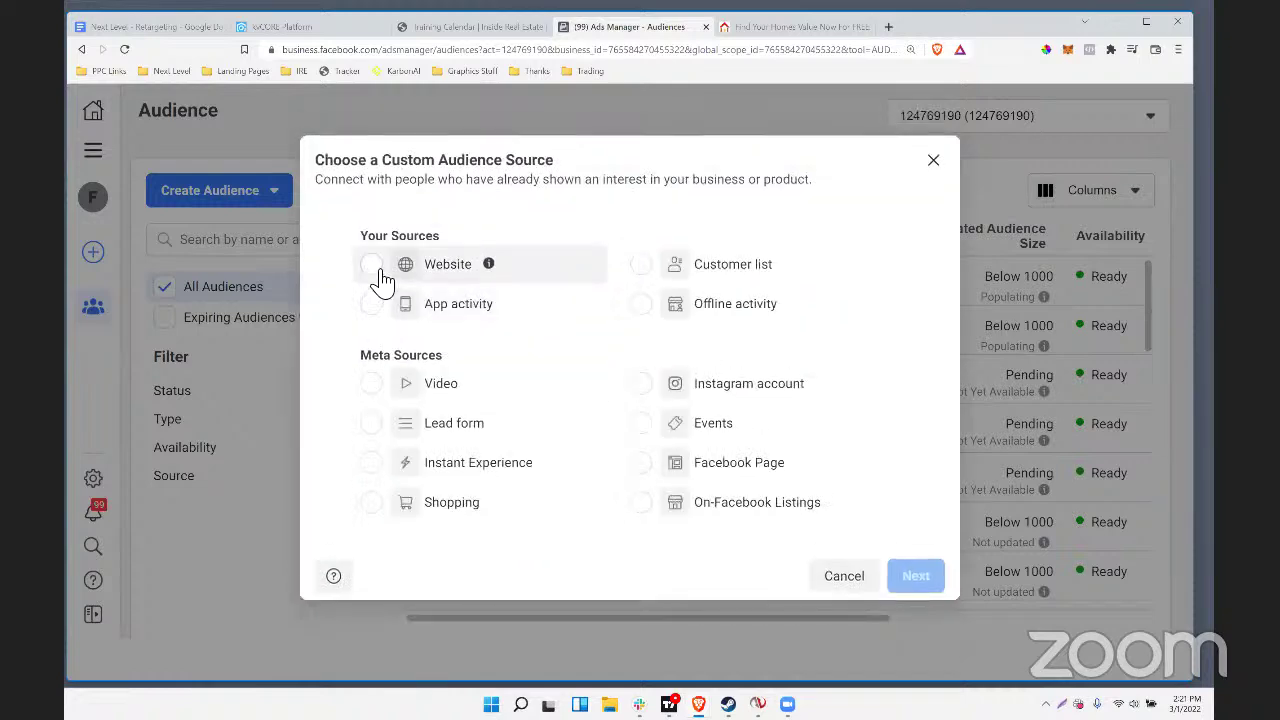
{"action": "left_click", "coordinate": [371, 265]}
{"action": "left_click", "coordinate": [915, 576]}
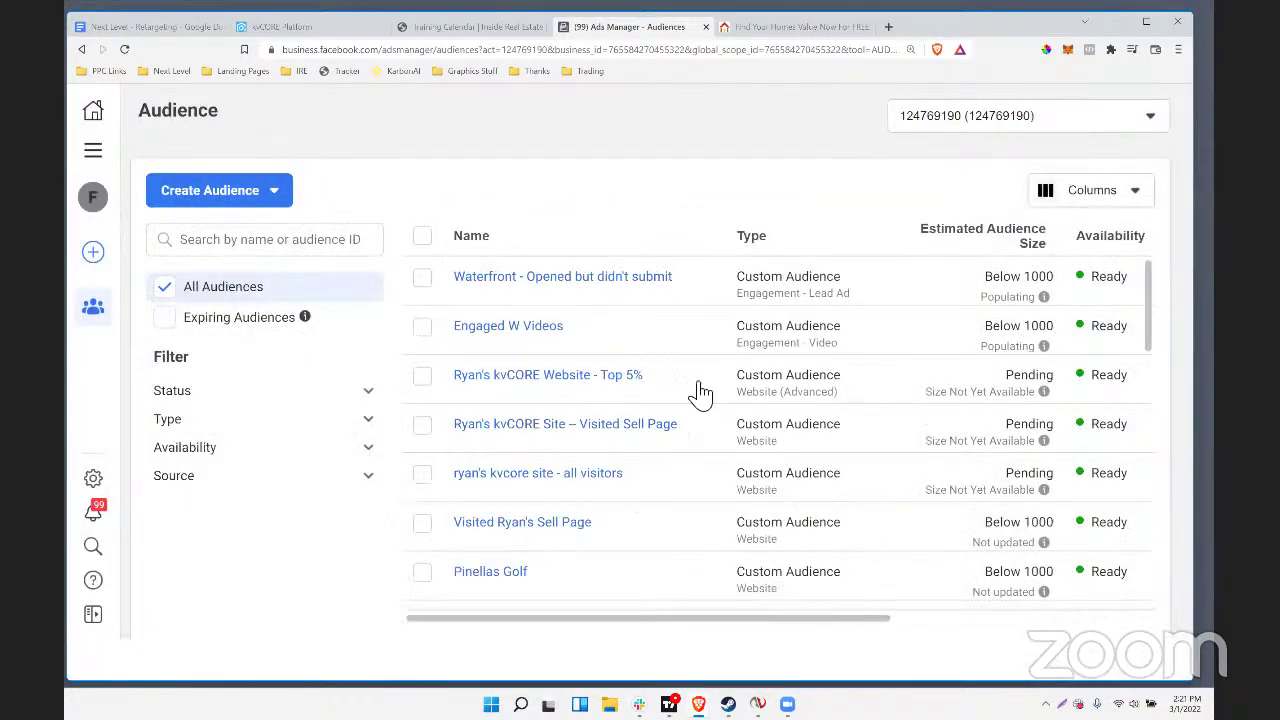
View the available events for the website custom audience and discard the unfinished audience
{"action": "scroll", "coordinate": [485, 378], "scroll_direction": "down", "scroll_amount": 1}
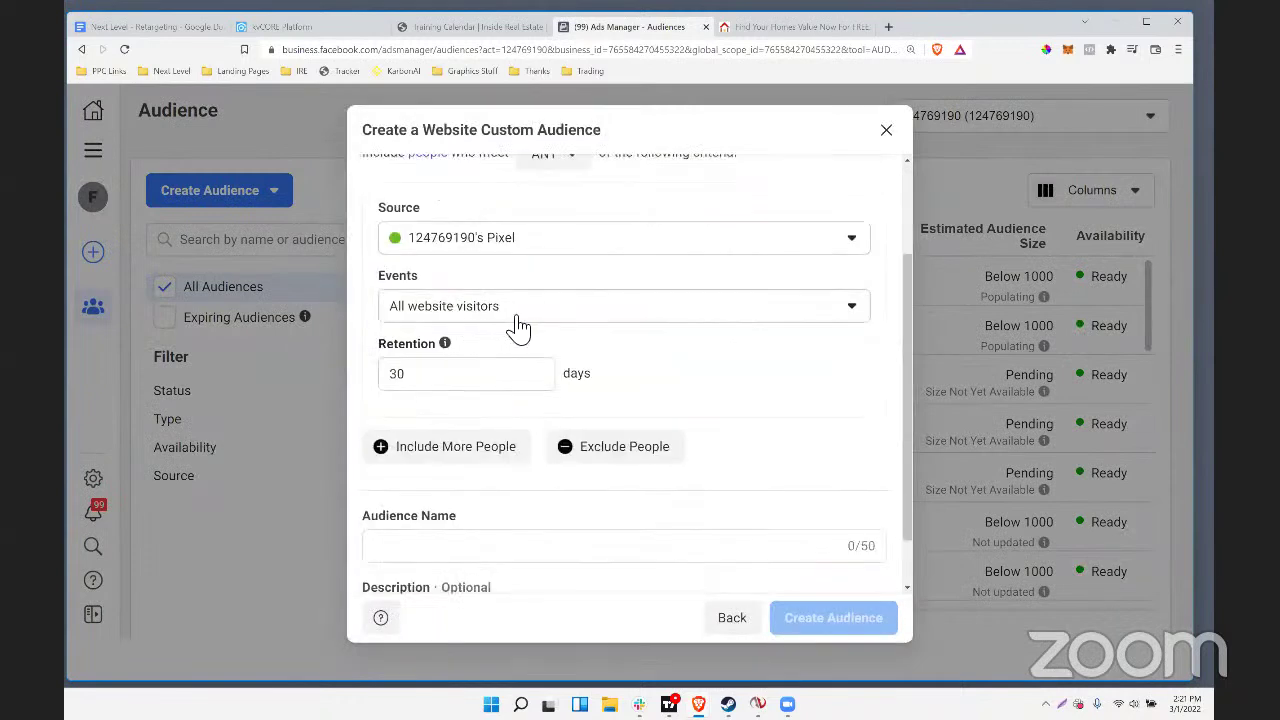
{"action": "scroll", "coordinate": [525, 326], "scroll_direction": "down", "scroll_amount": 1}
{"action": "left_click", "coordinate": [482, 250]}
{"action": "left_click", "coordinate": [486, 235]}
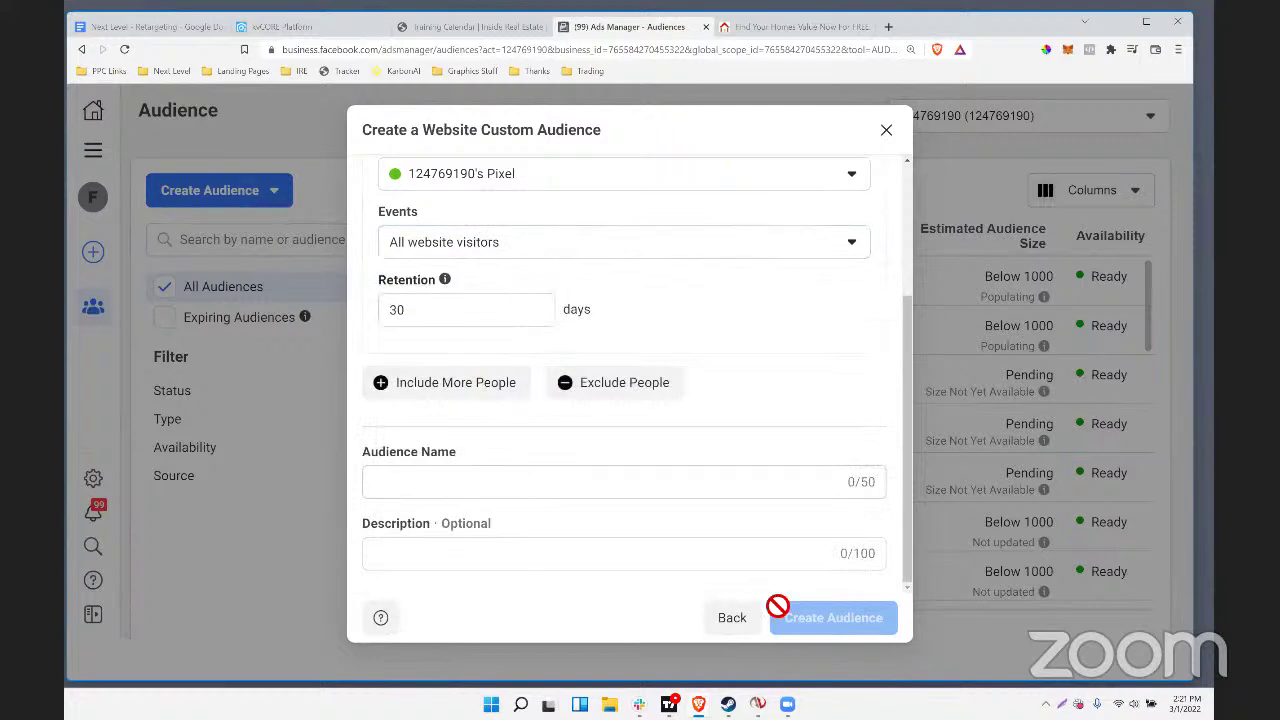
{"action": "left_click", "coordinate": [494, 244]}
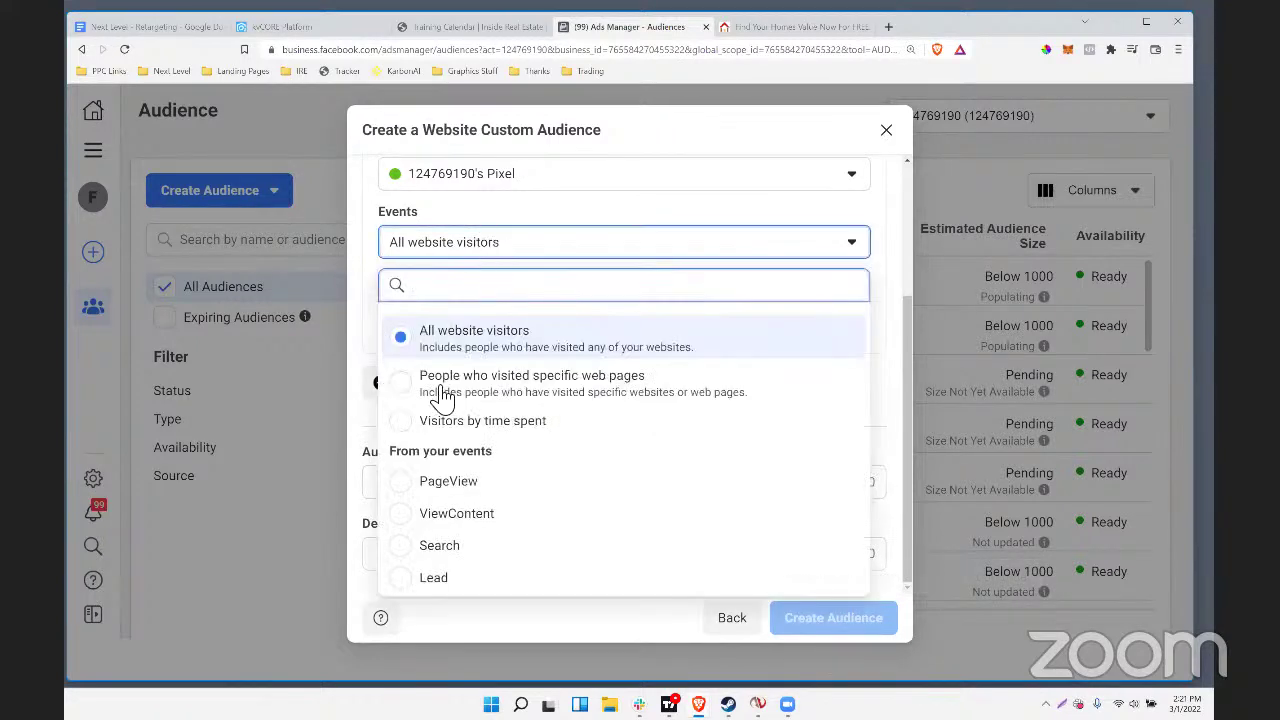
{"action": "left_click", "coordinate": [590, 242]}
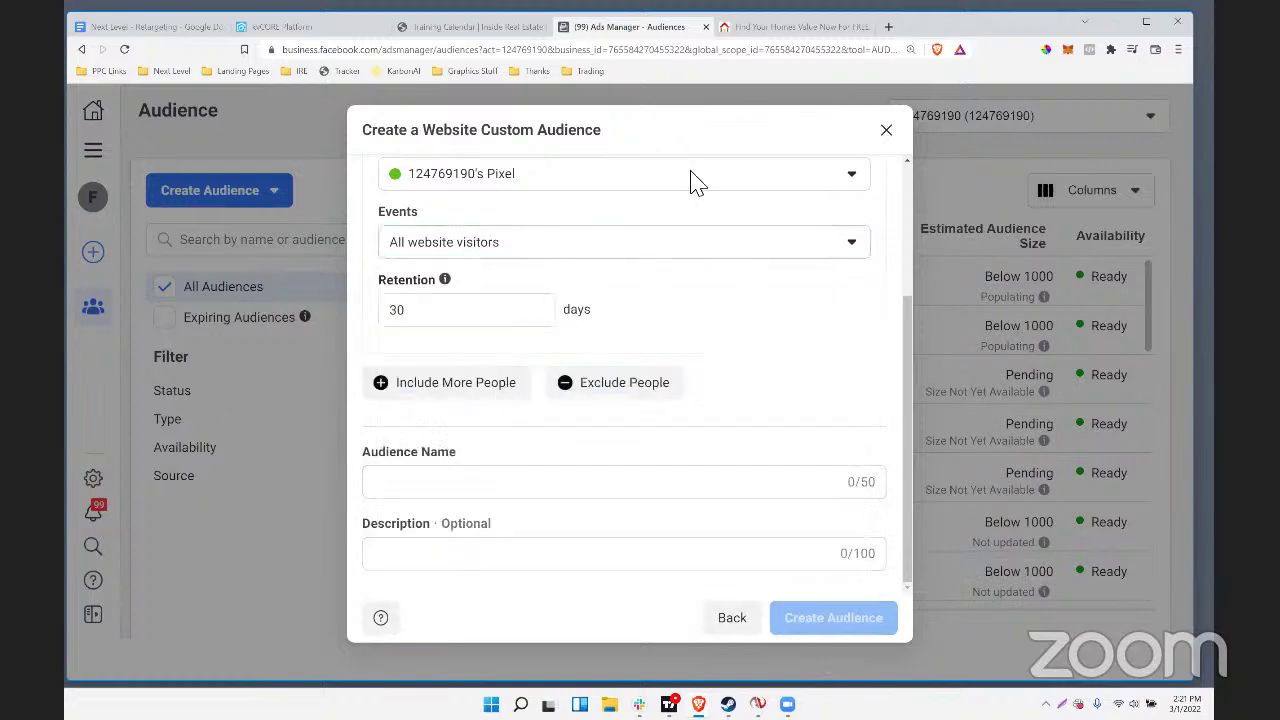
{"action": "left_click", "coordinate": [886, 130]}
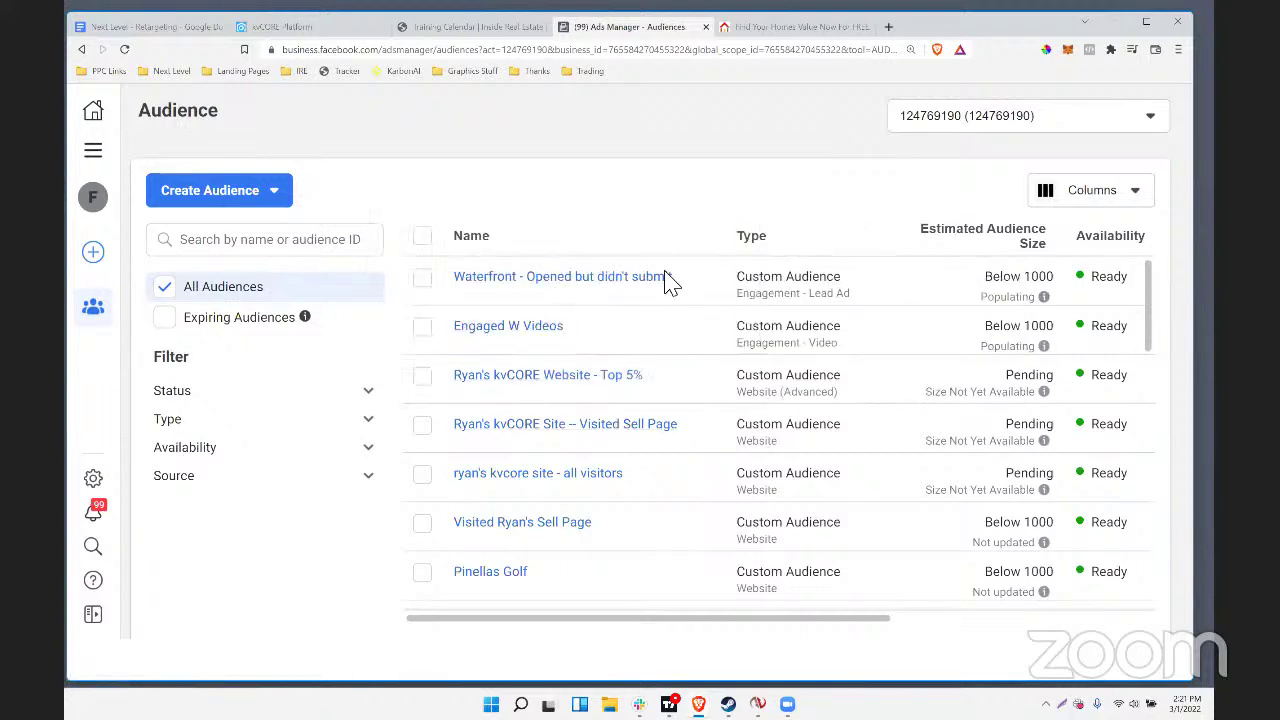
View the source options for a special ad audience and close the setup without creating it
{"action": "scroll", "coordinate": [540, 400], "scroll_direction": "down", "scroll_amount": 10}
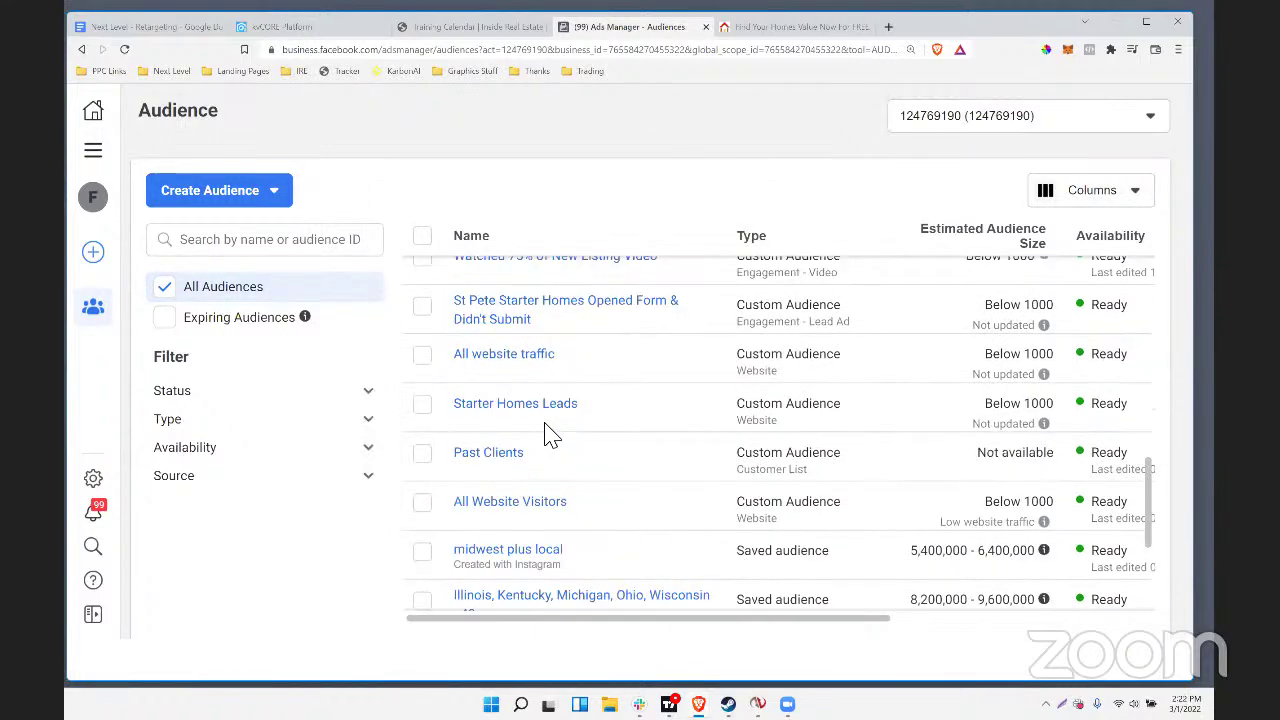
{"action": "scroll", "coordinate": [548, 435], "scroll_direction": "up", "scroll_amount": 10}
{"action": "left_click", "coordinate": [220, 190]}
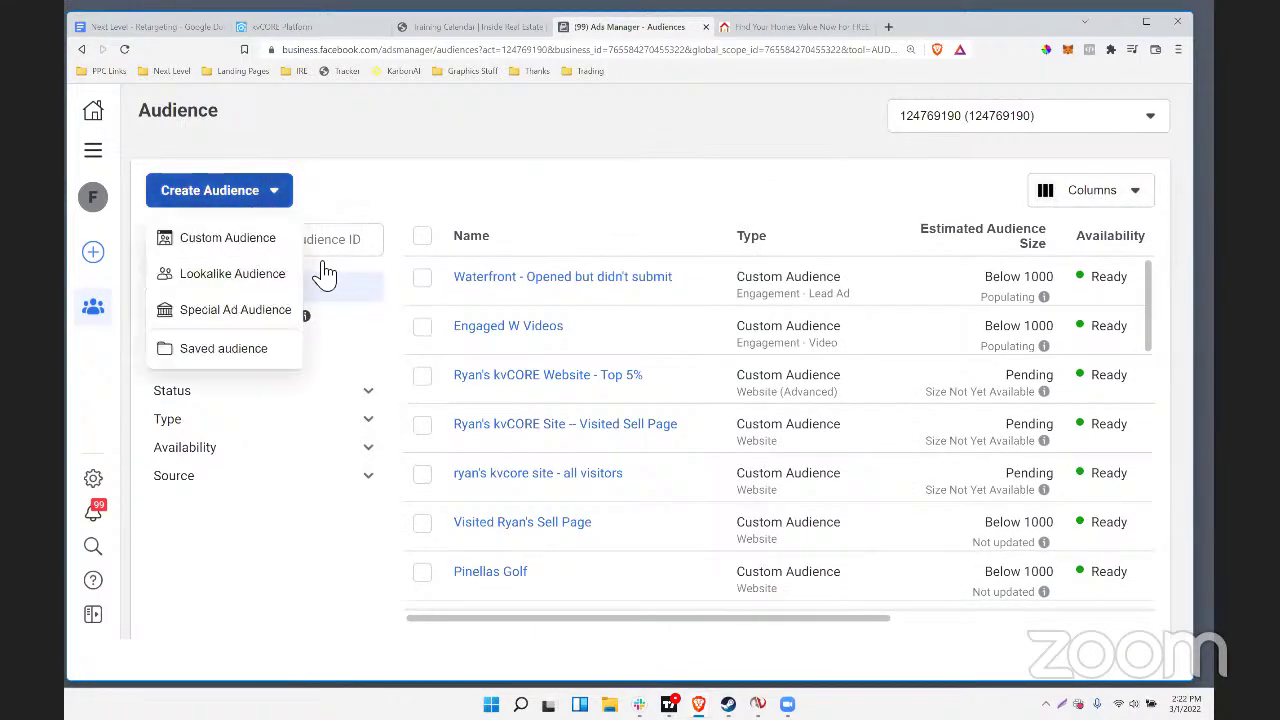
{"action": "left_click", "coordinate": [228, 310]}
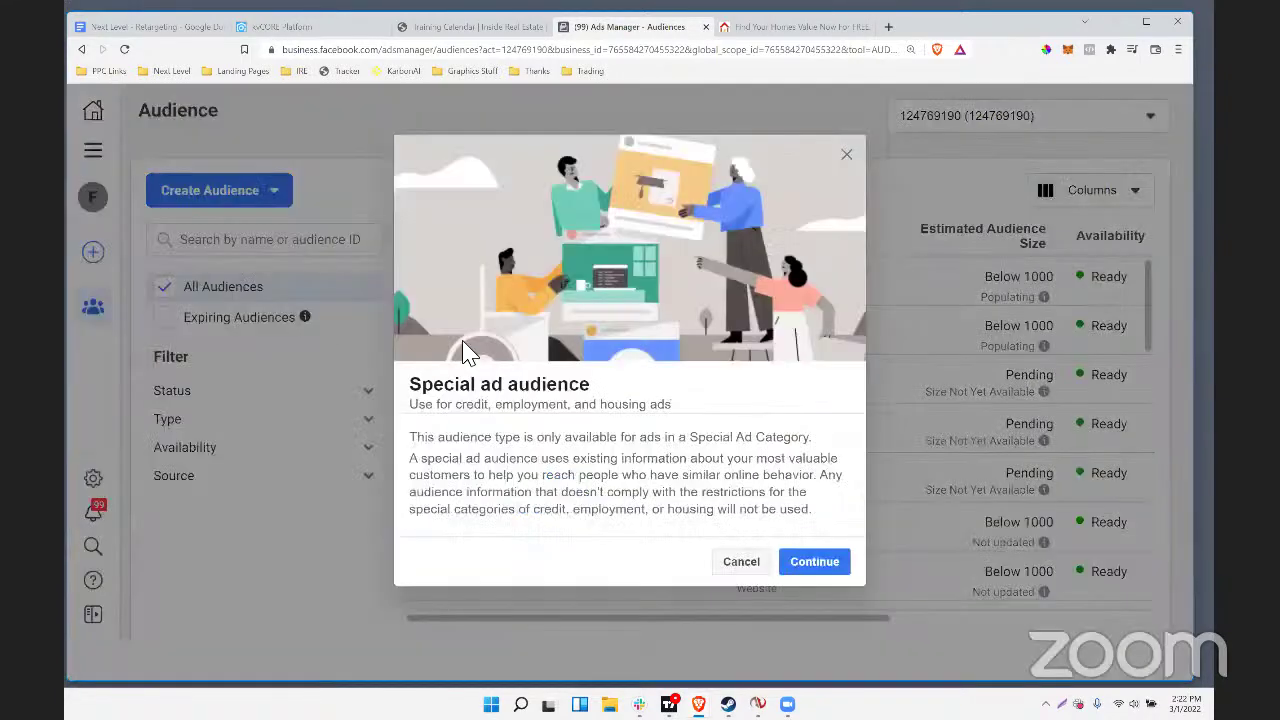
{"action": "left_click", "coordinate": [812, 566]}
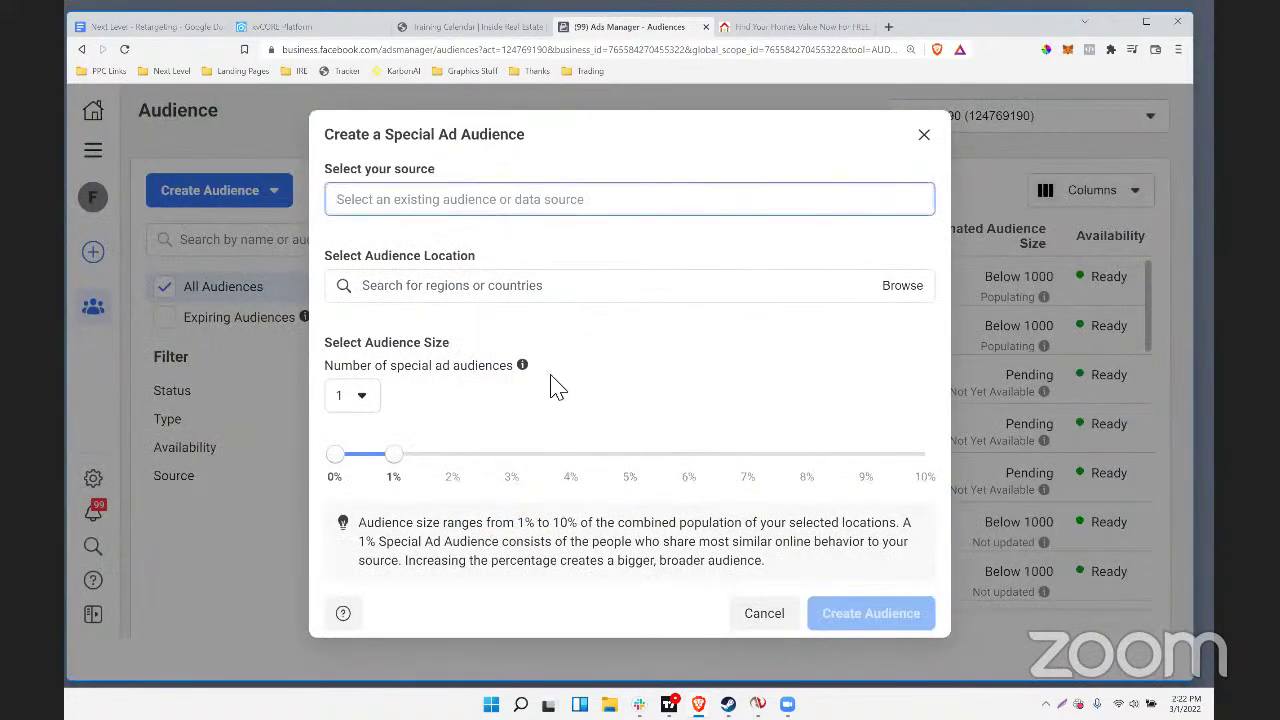
{"action": "left_click", "coordinate": [455, 206]}
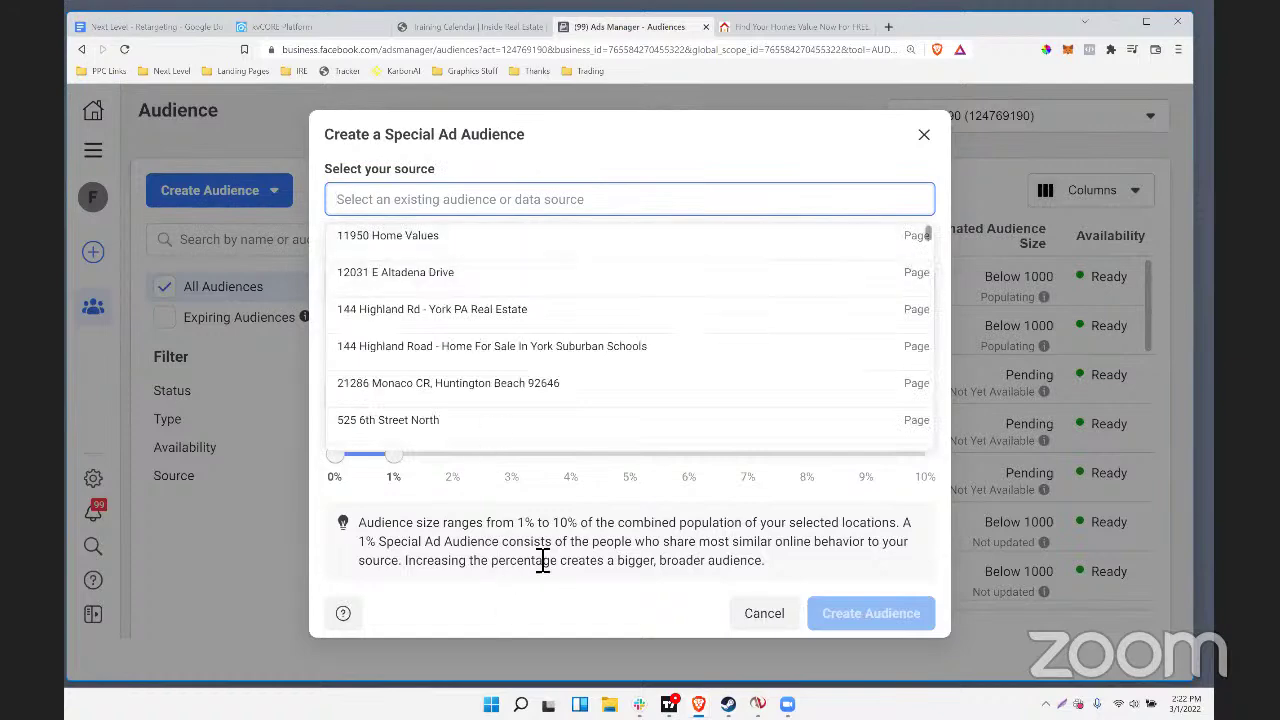
{"action": "left_click", "coordinate": [924, 134]}
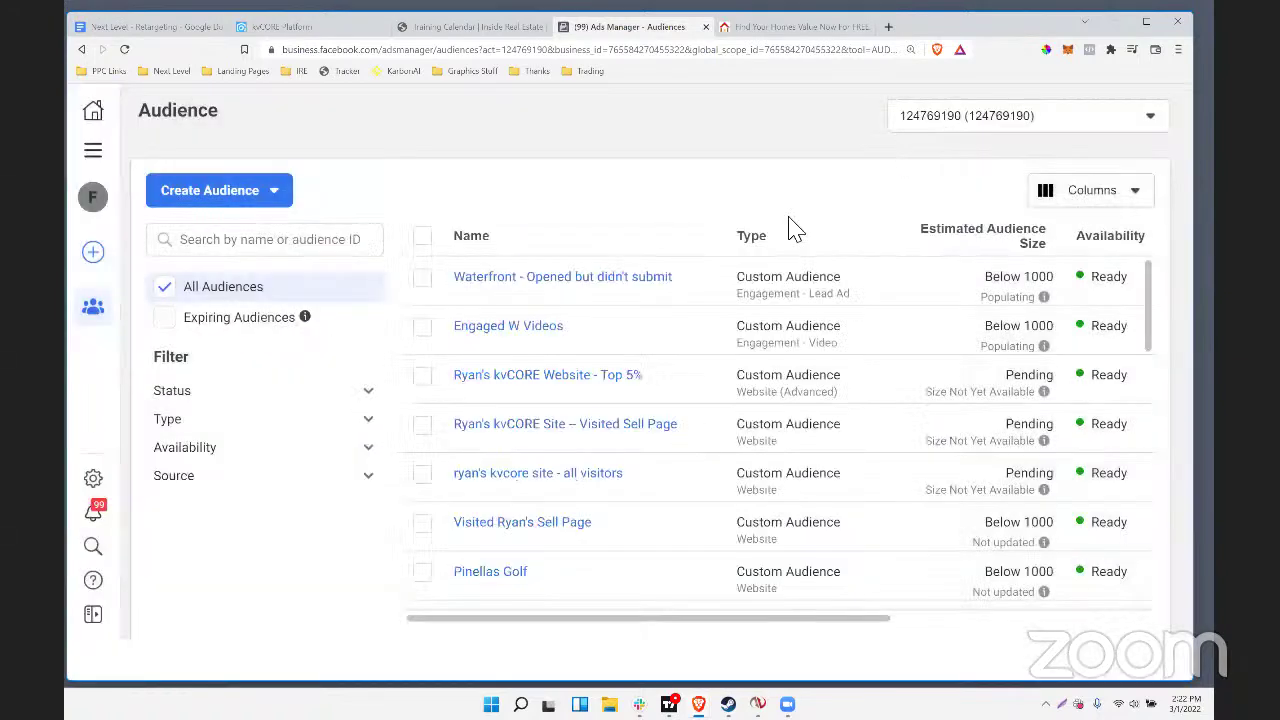
Read the special ad audience introduction on how existing customer information is used, and close it
{"action": "left_click", "coordinate": [205, 190]}
{"action": "left_click", "coordinate": [215, 310]}
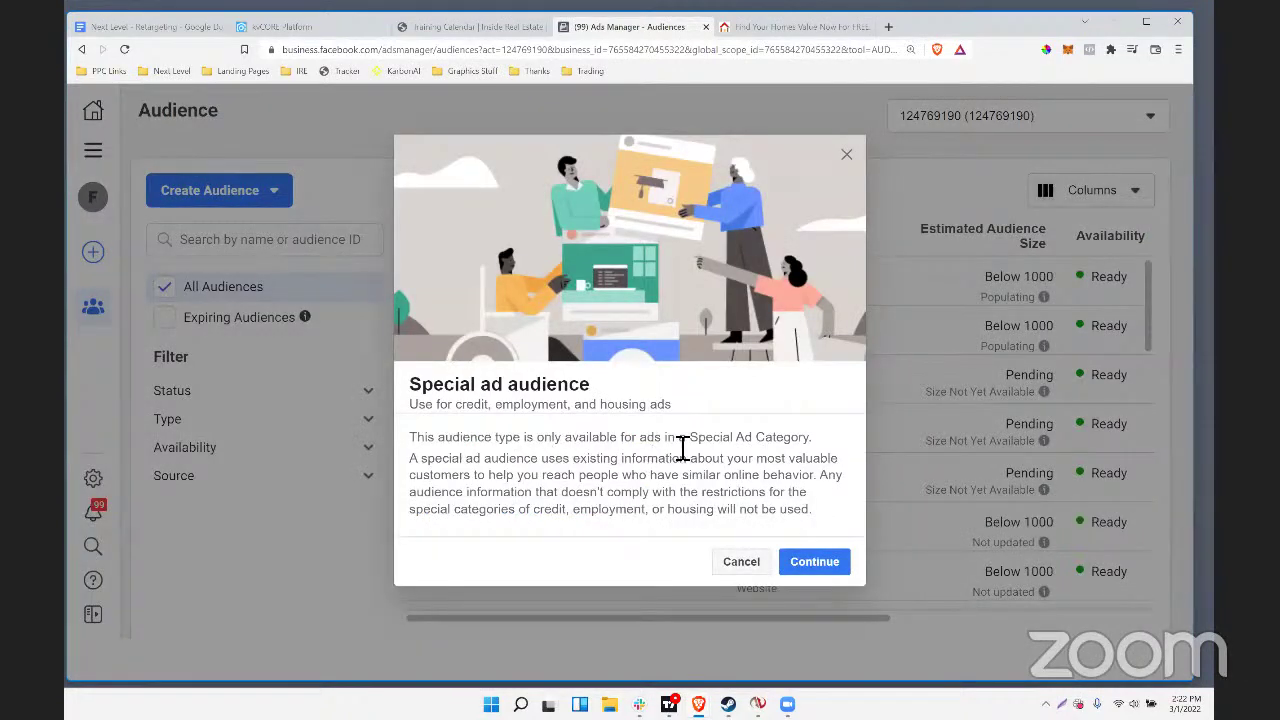
{"action": "left_click_drag", "start_coordinate": [610, 465], "coordinate": [811, 517]}
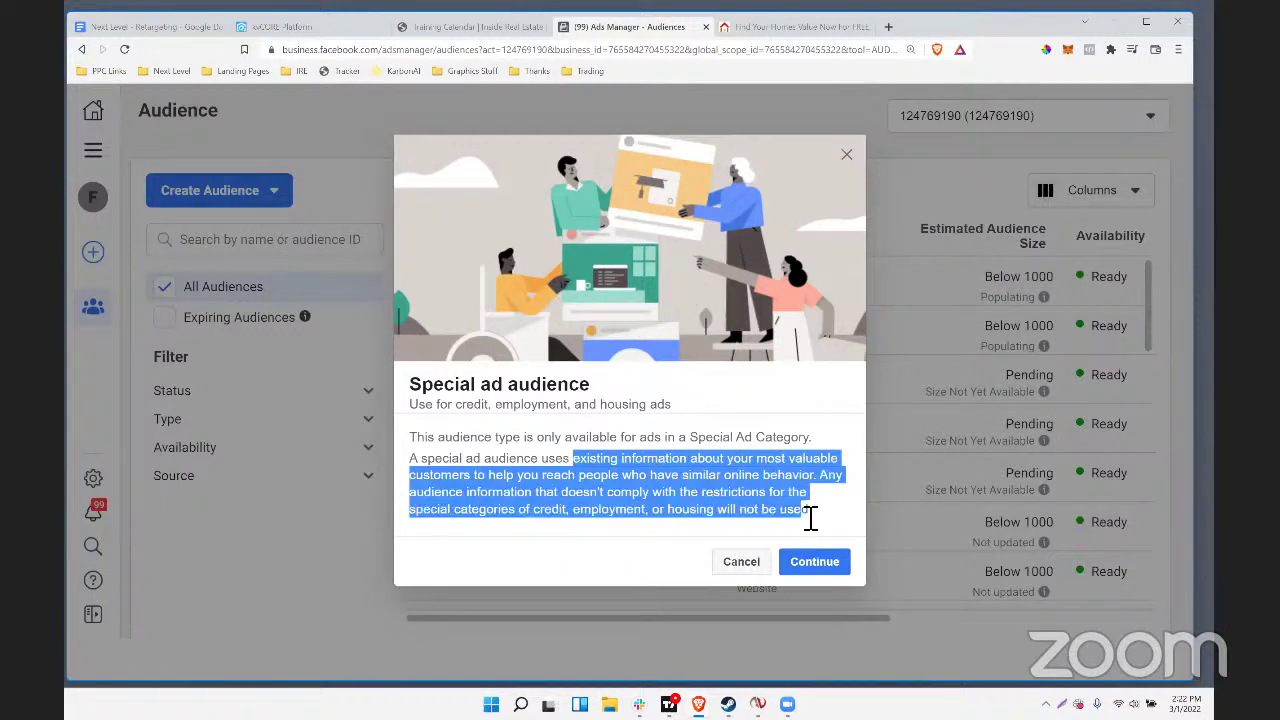
{"action": "left_click", "coordinate": [613, 466]}
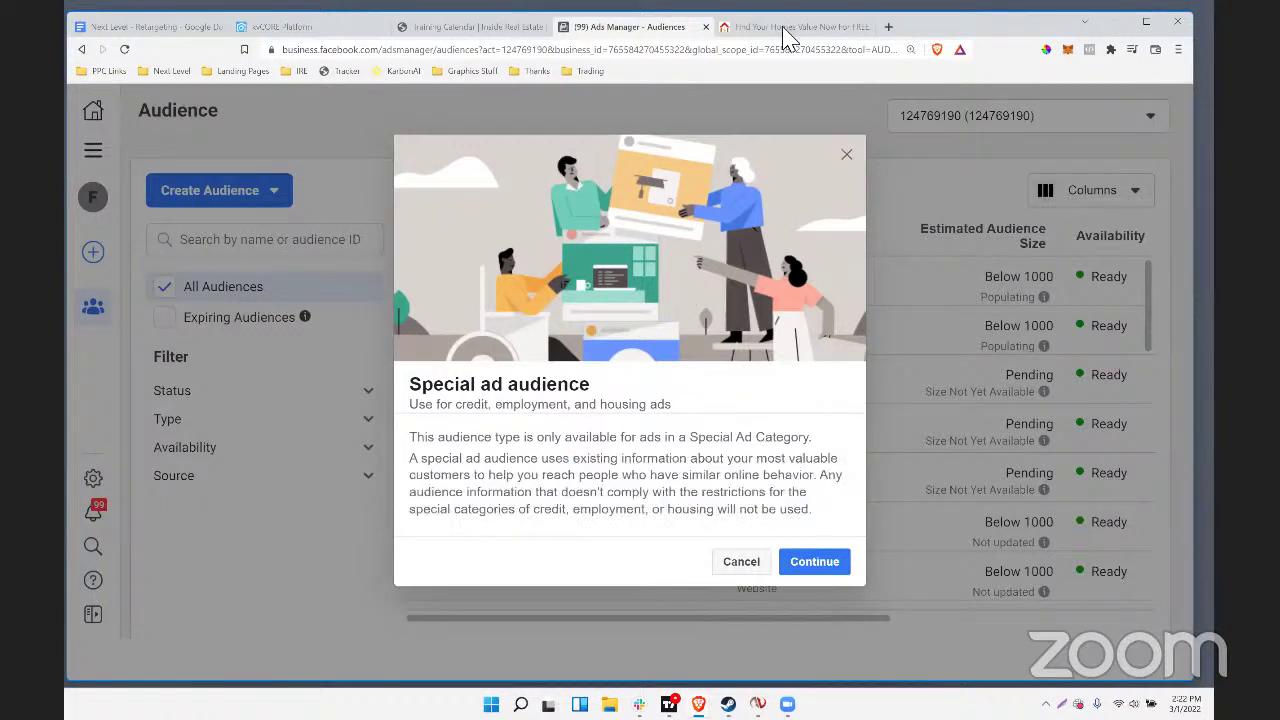
{"action": "left_click", "coordinate": [846, 160]}
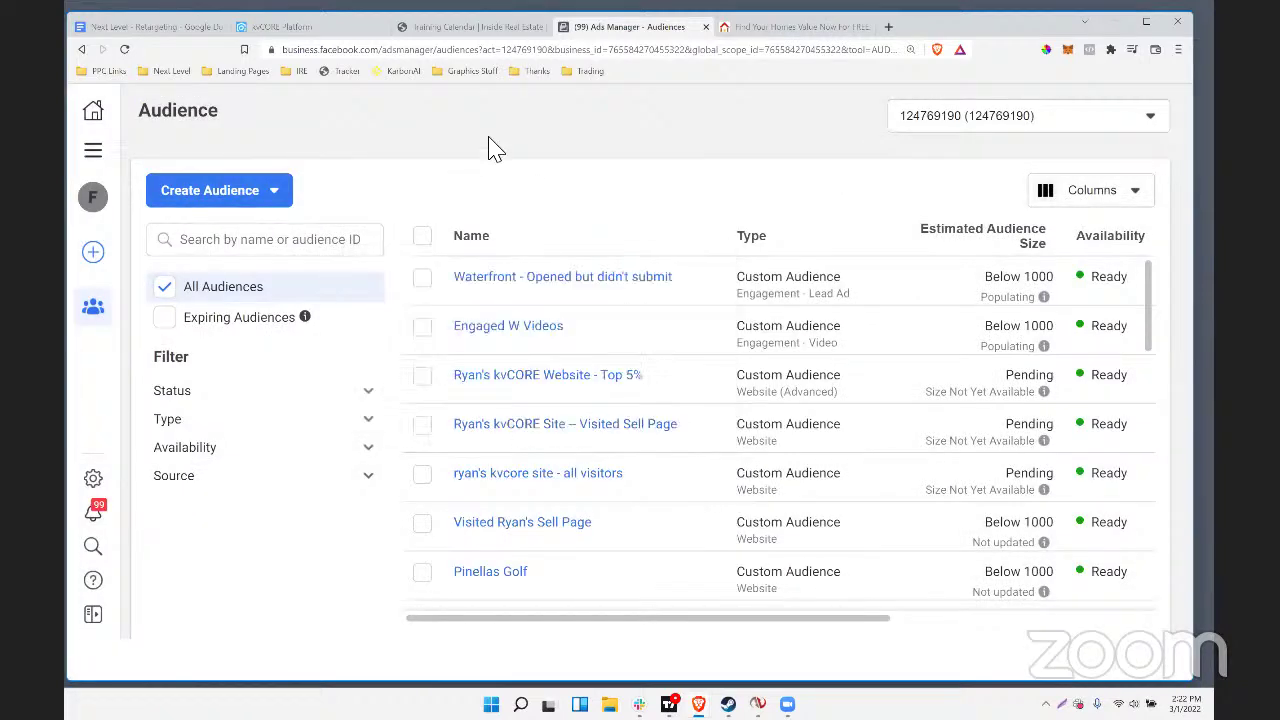
Start another custom audience with Website as the source
{"action": "mouse_move", "coordinate": [477, 281]}
{"action": "left_click", "coordinate": [224, 190]}
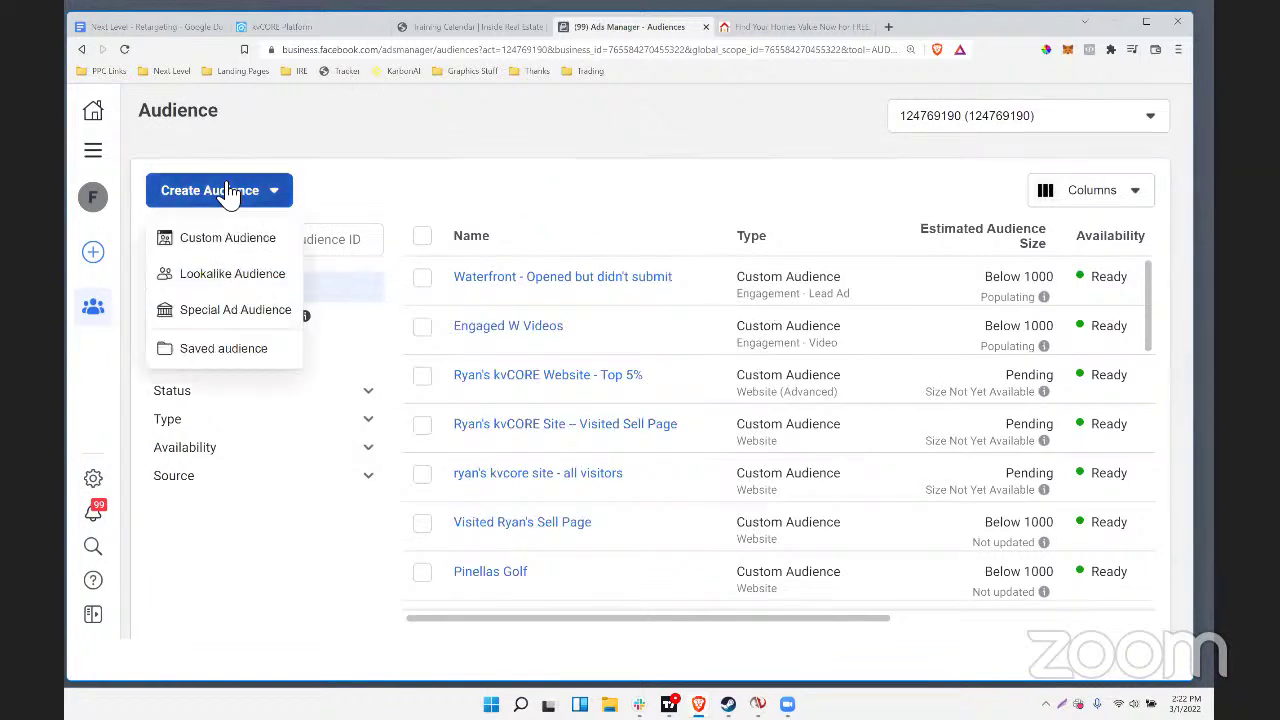
{"action": "left_click", "coordinate": [278, 194]}
{"action": "left_click", "coordinate": [278, 194]}
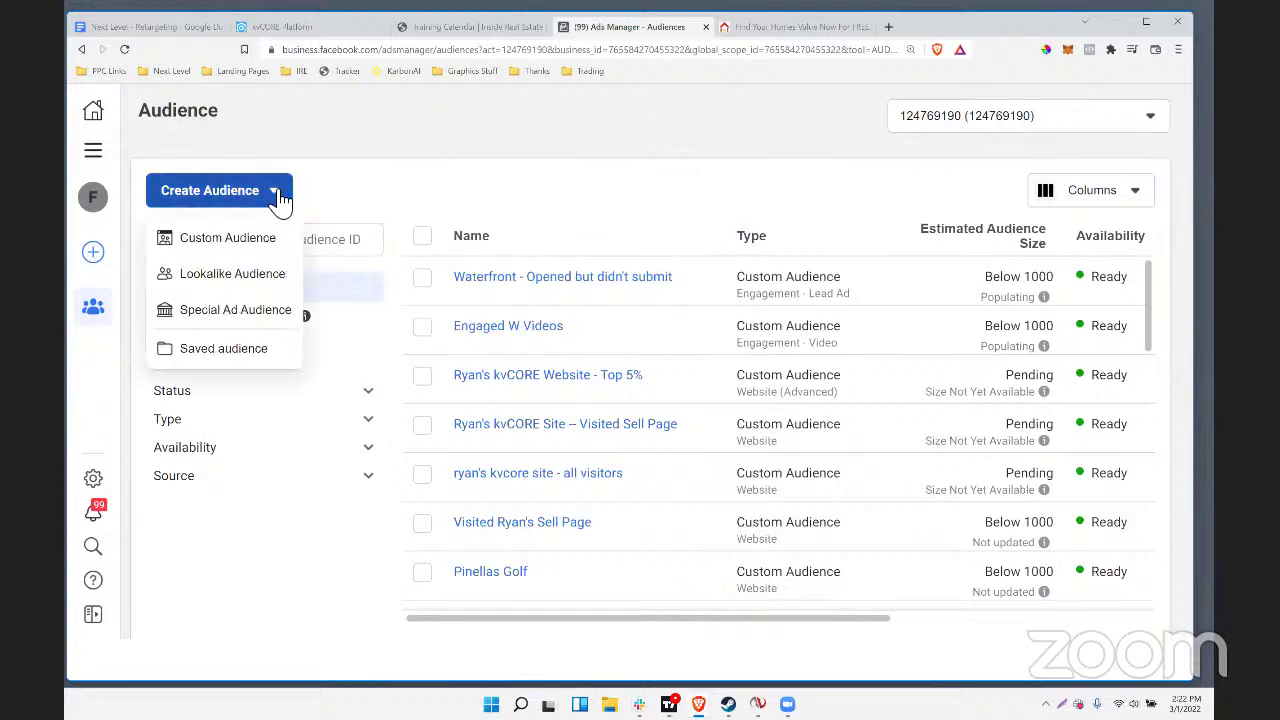
{"action": "left_click", "coordinate": [228, 244]}
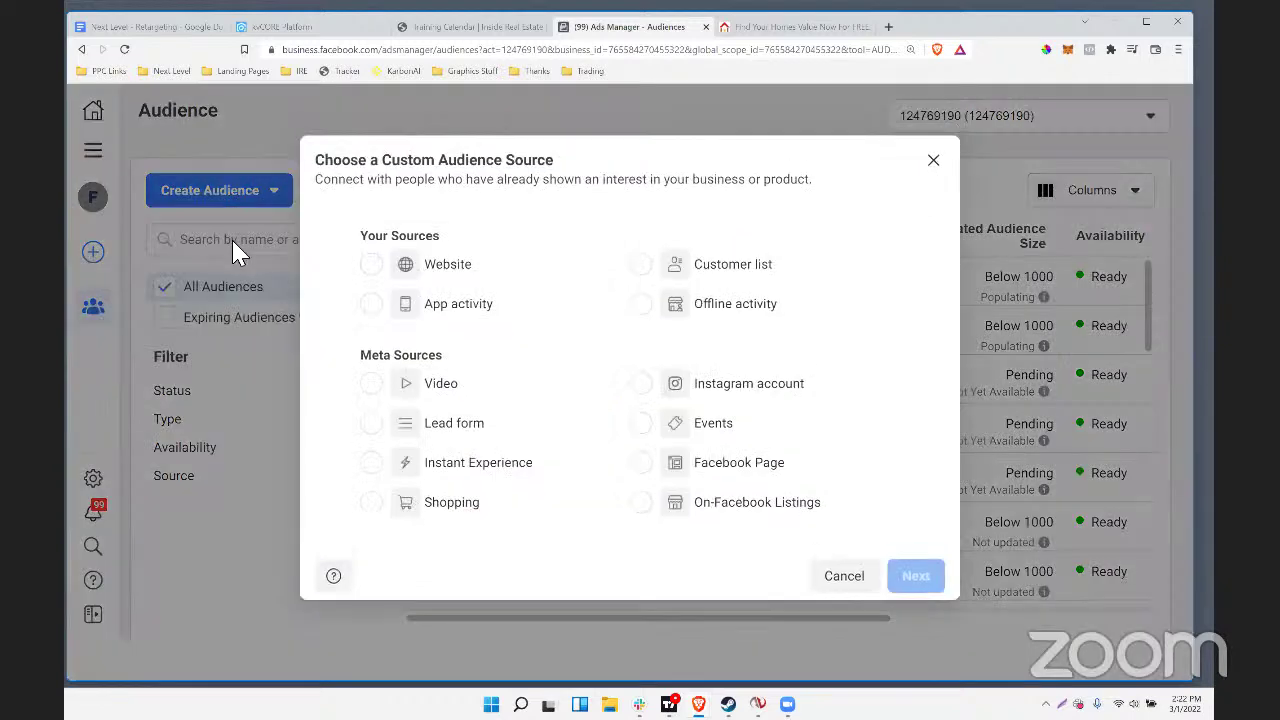
{"action": "left_click", "coordinate": [383, 285]}
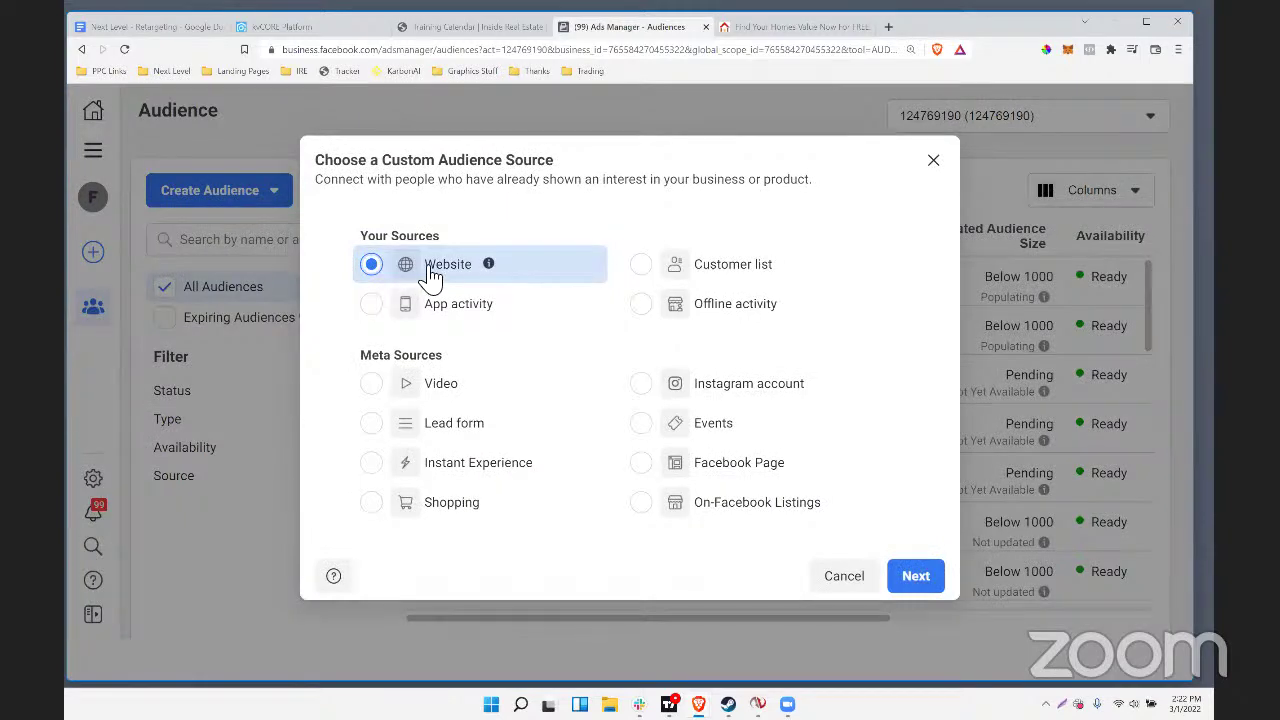
{"action": "left_click", "coordinate": [915, 577]}
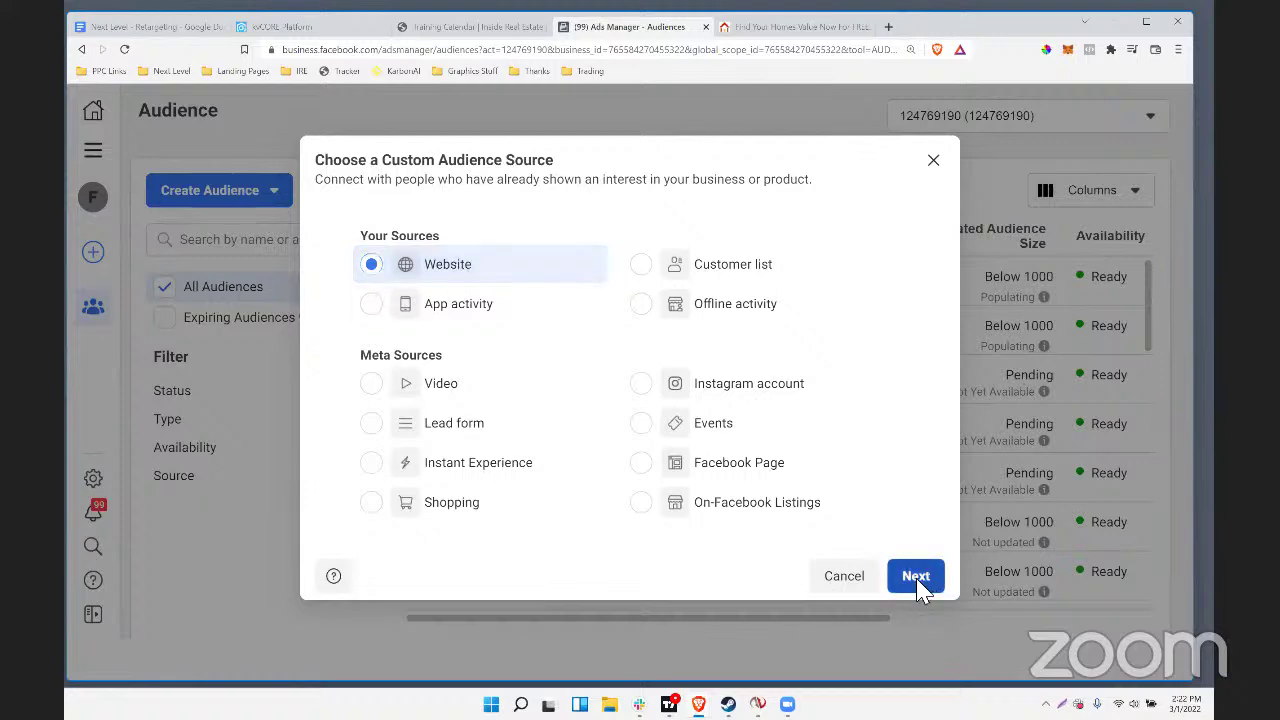
Set the retention for all website visitors to 90 days and discard the unfinished audience
{"action": "scroll", "coordinate": [455, 445], "scroll_direction": "down", "scroll_amount": 2}
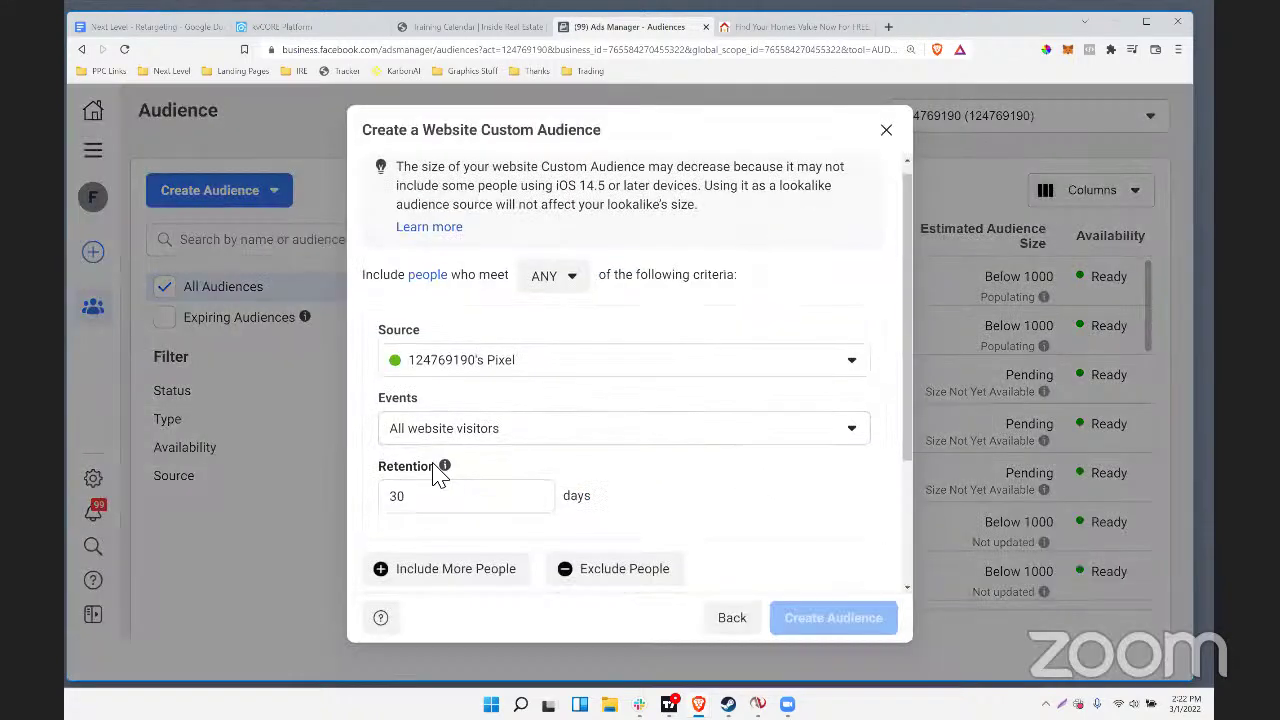
{"action": "left_click_drag", "start_coordinate": [428, 380], "coordinate": [365, 385]}
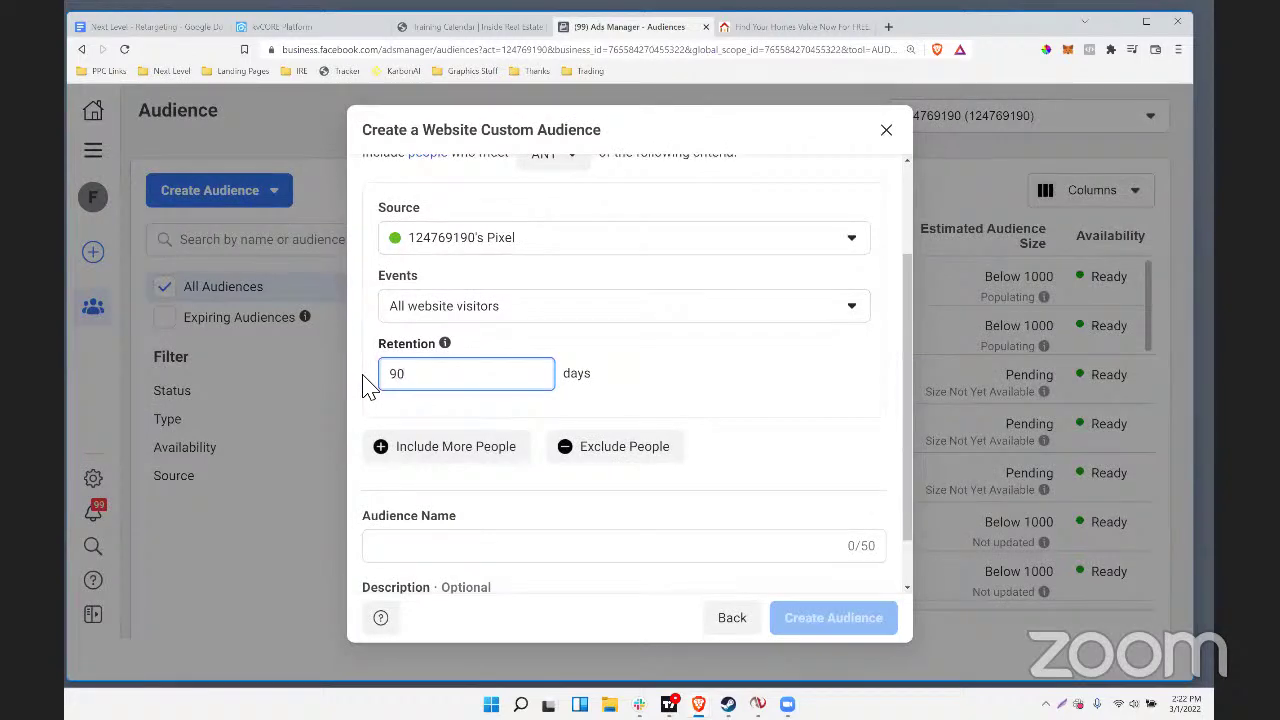
{"action": "type", "text": "90"}
{"action": "scroll", "coordinate": [365, 385], "scroll_direction": "down", "scroll_amount": 1}
{"action": "left_click", "coordinate": [414, 480]}
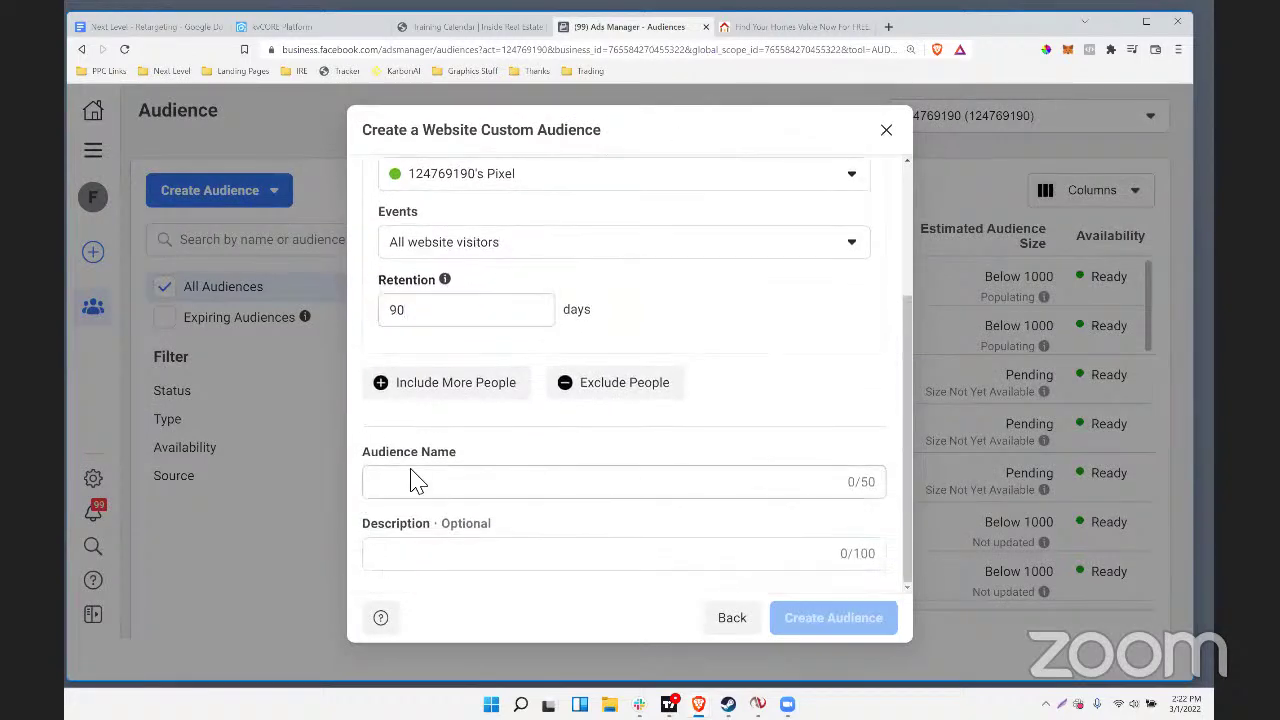
{"action": "left_click", "coordinate": [886, 130]}
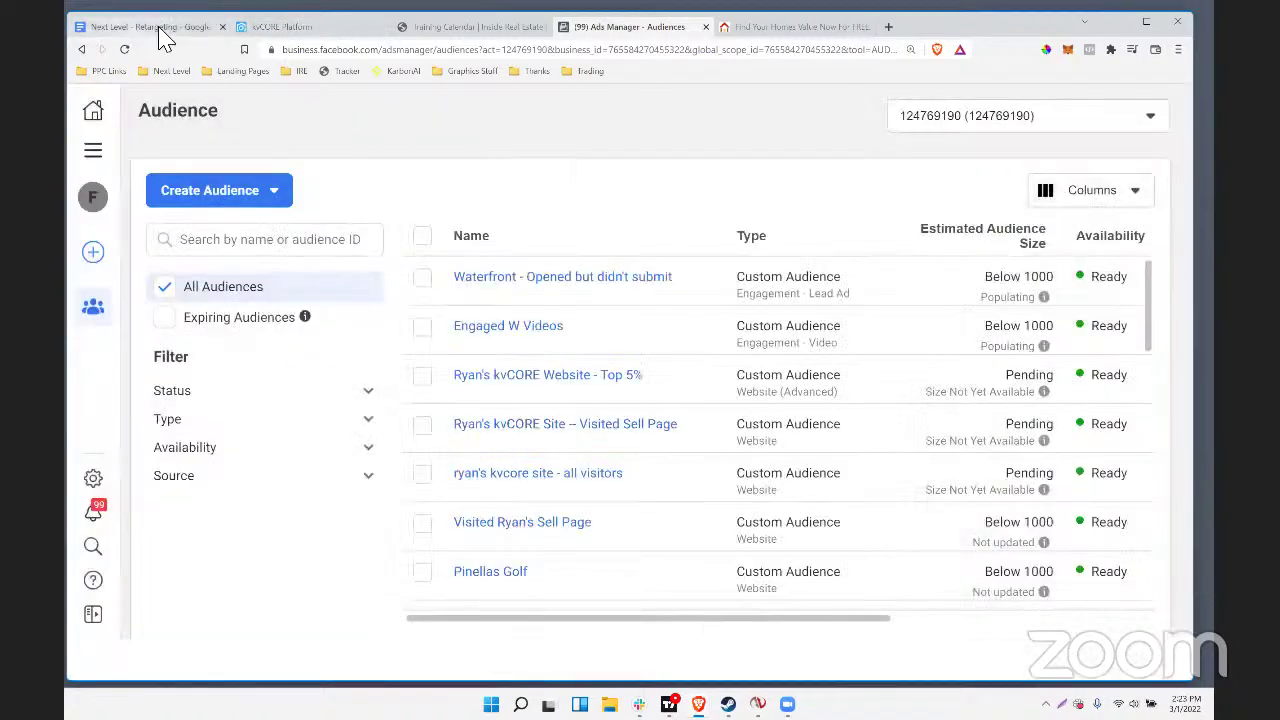
Open the bookmarked FB Ads Legacy account's campaigns from the PPC Links
{"action": "left_click", "coordinate": [443, 28]}
{"action": "left_click", "coordinate": [620, 32]}
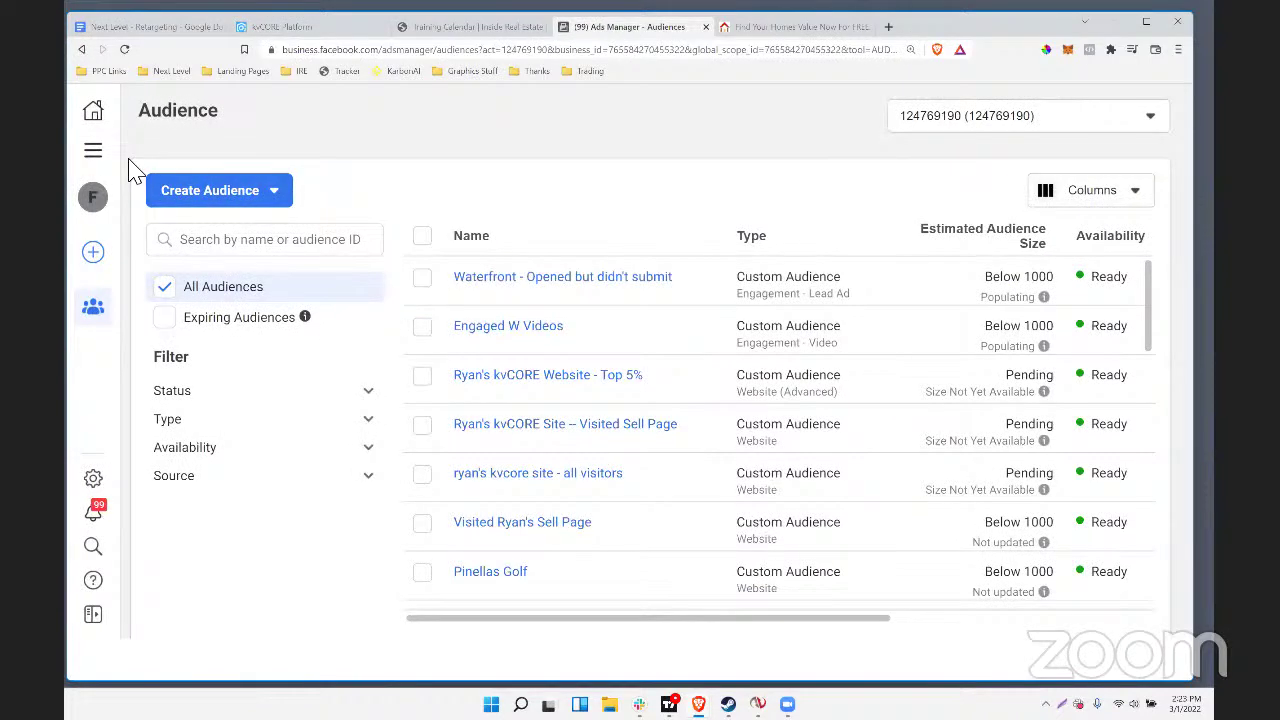
{"action": "left_click", "coordinate": [105, 70]}
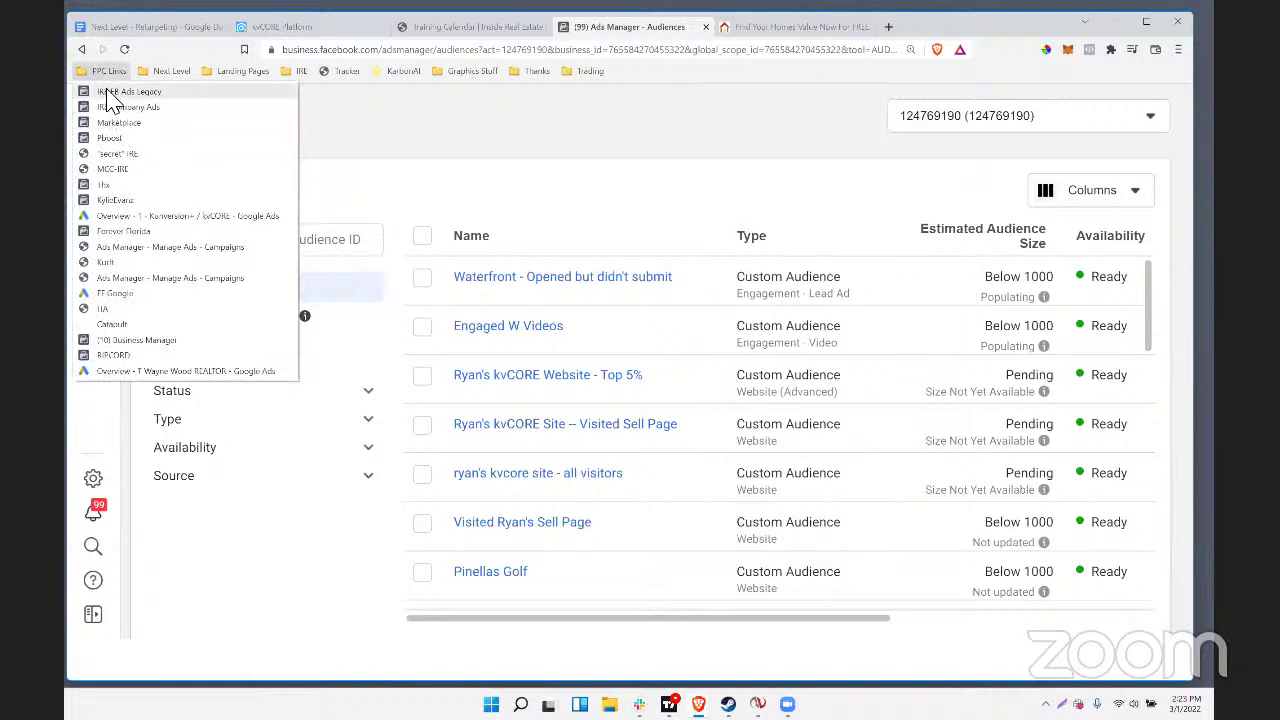
{"action": "left_click", "coordinate": [110, 91]}
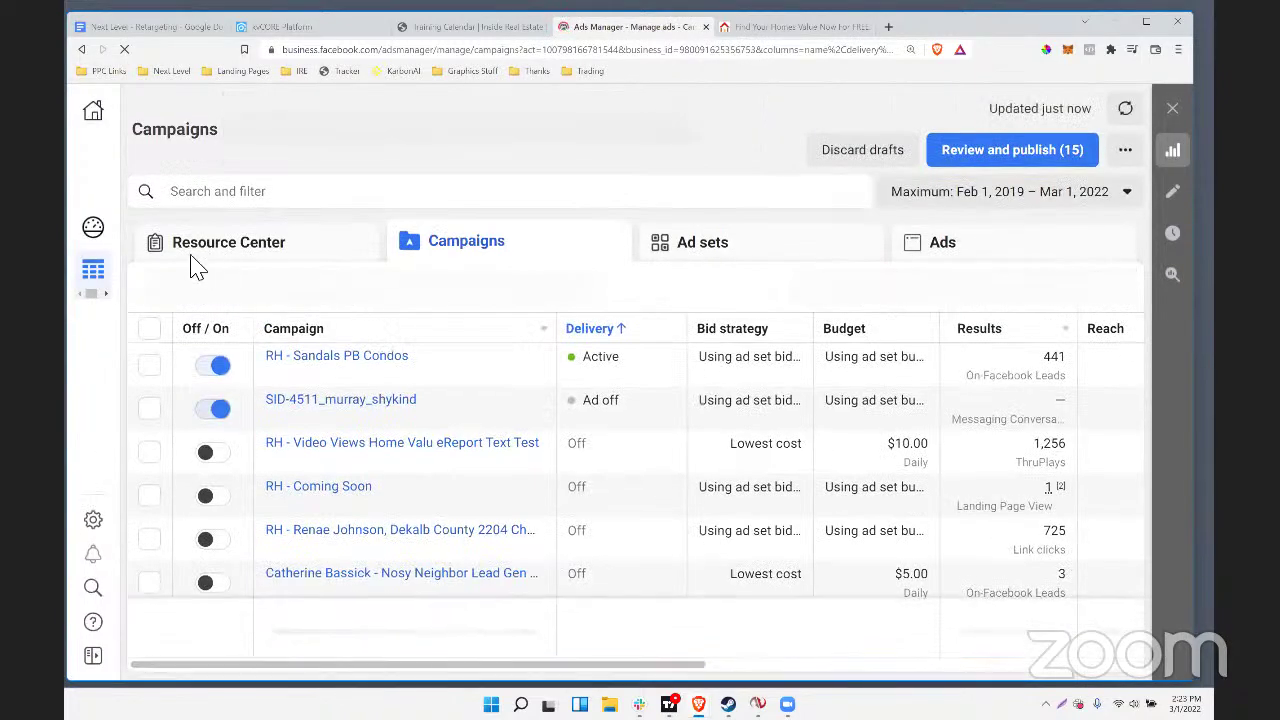
Open the other ad account bookmarked among the PPC links and dismiss its notice about removed detailed targeting options
{"action": "left_click", "coordinate": [106, 71]}
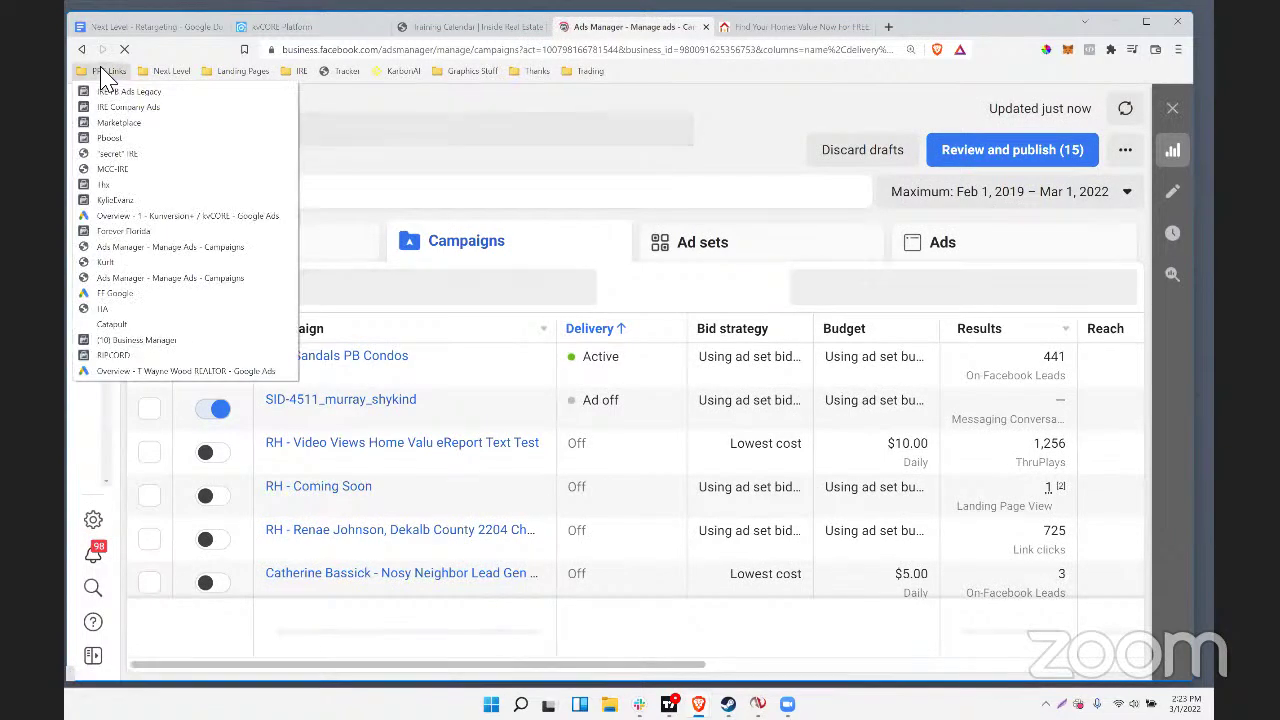
{"action": "left_click", "coordinate": [128, 247]}
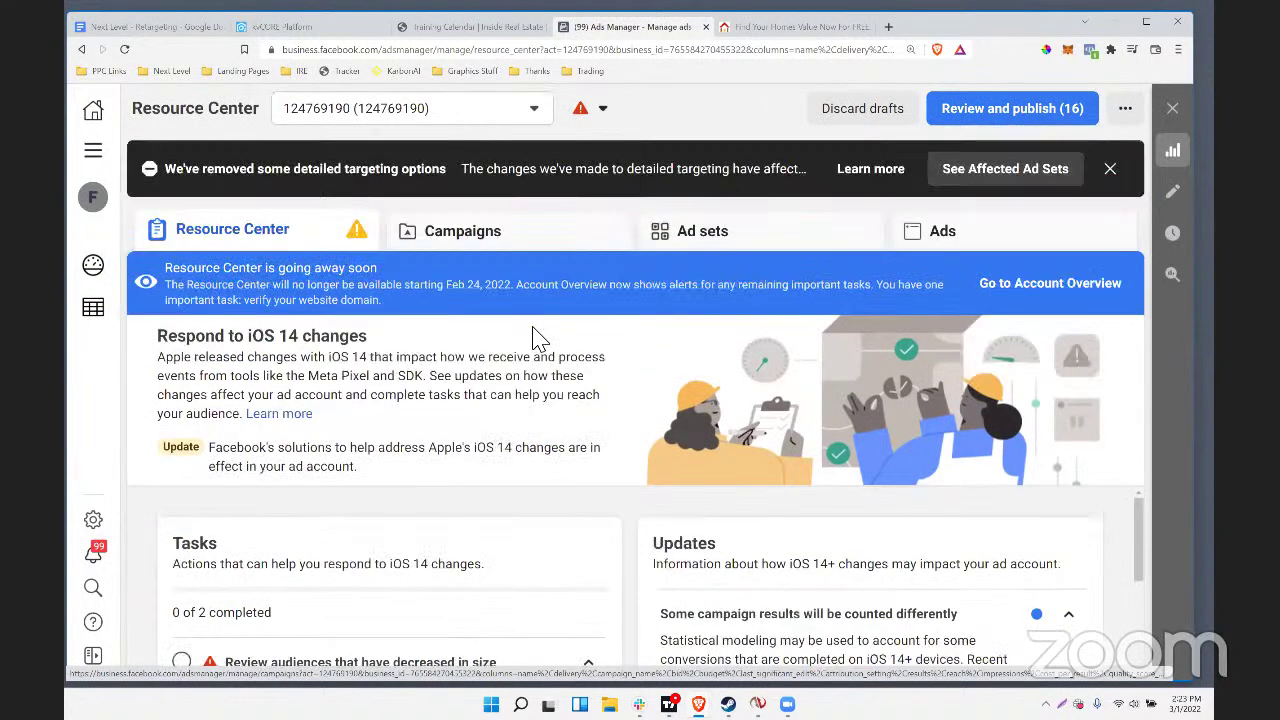
{"action": "left_click", "coordinate": [1108, 178]}
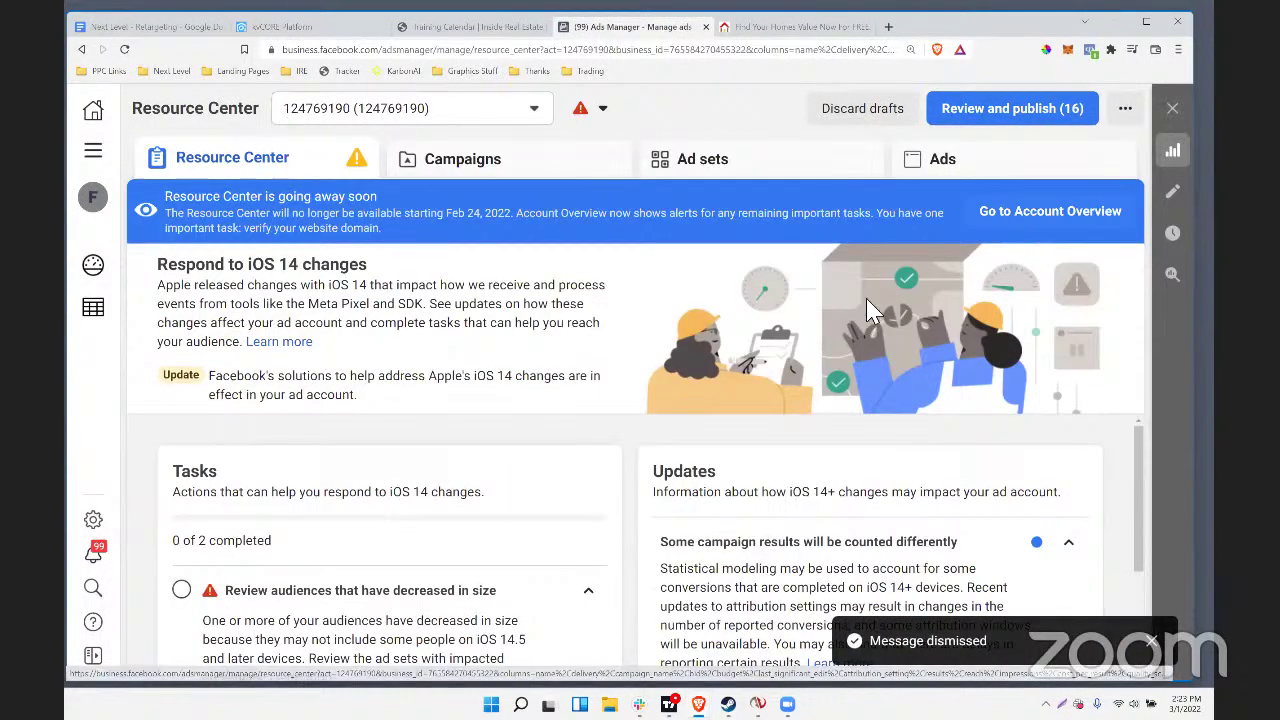
Switch from the Resource Center to the ad account's campaigns
{"action": "scroll", "coordinate": [520, 500], "scroll_direction": "down", "scroll_amount": 3}
{"action": "scroll", "coordinate": [495, 468], "scroll_direction": "up", "scroll_amount": 3}
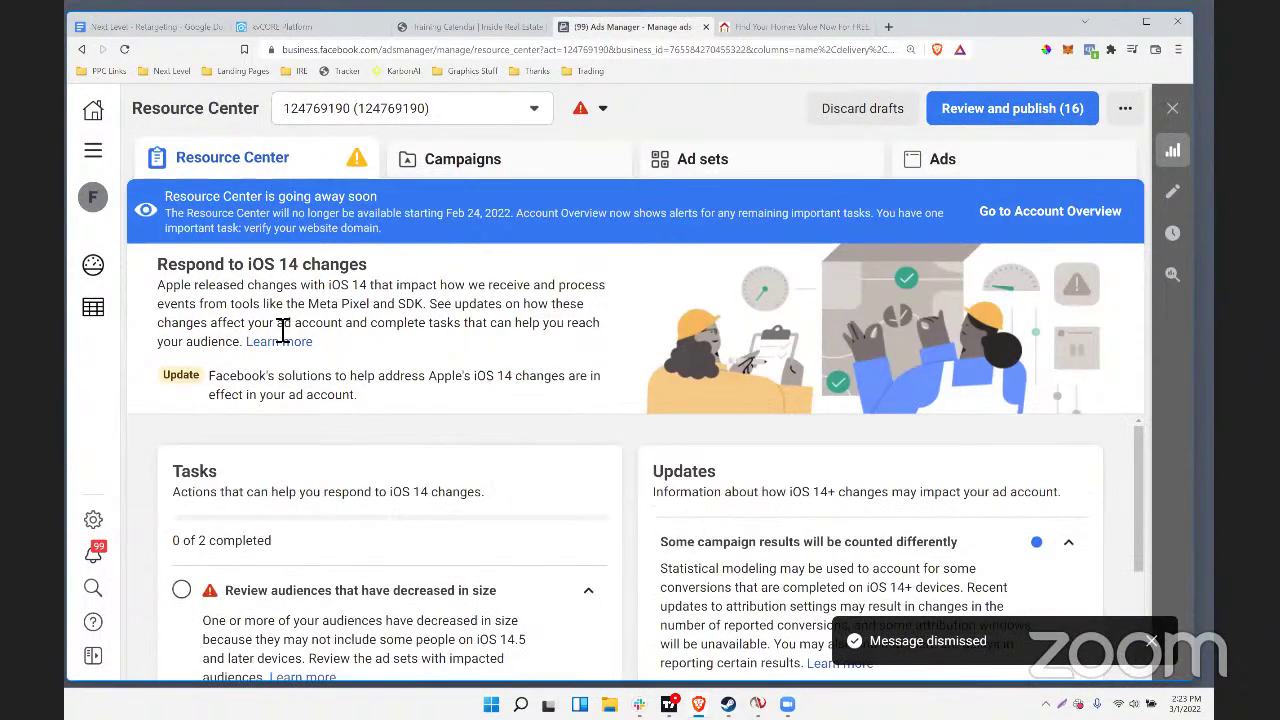
{"action": "scroll", "coordinate": [449, 443], "scroll_direction": "down", "scroll_amount": 5}
{"action": "scroll", "coordinate": [444, 537], "scroll_direction": "up", "scroll_amount": 5}
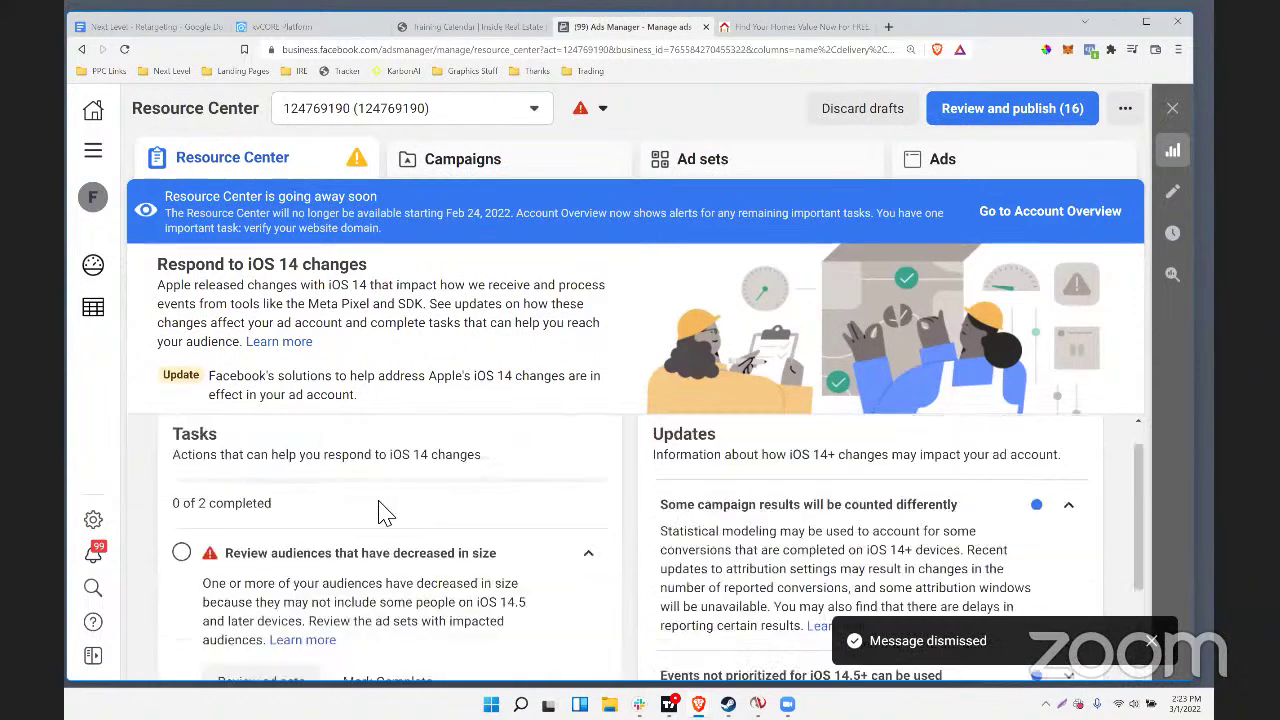
{"action": "left_click", "coordinate": [506, 178]}
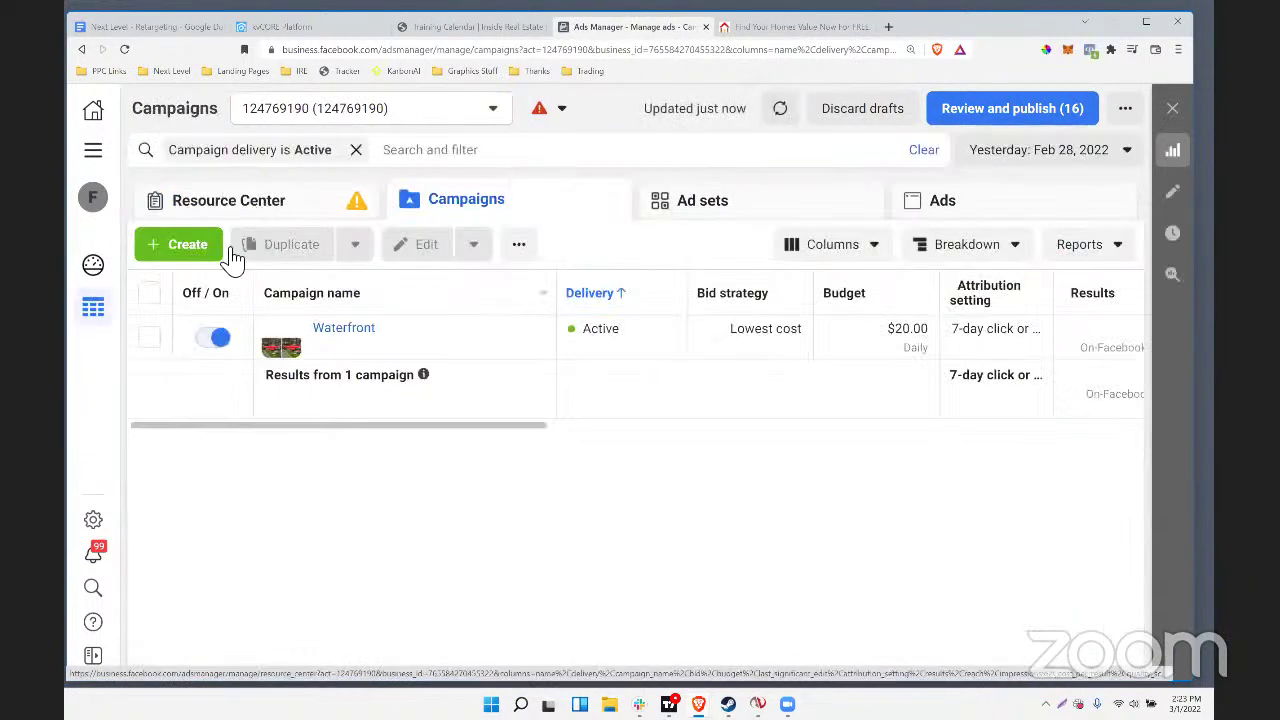
Create a new campaign with the Traffic objective
{"action": "left_click", "coordinate": [196, 251]}
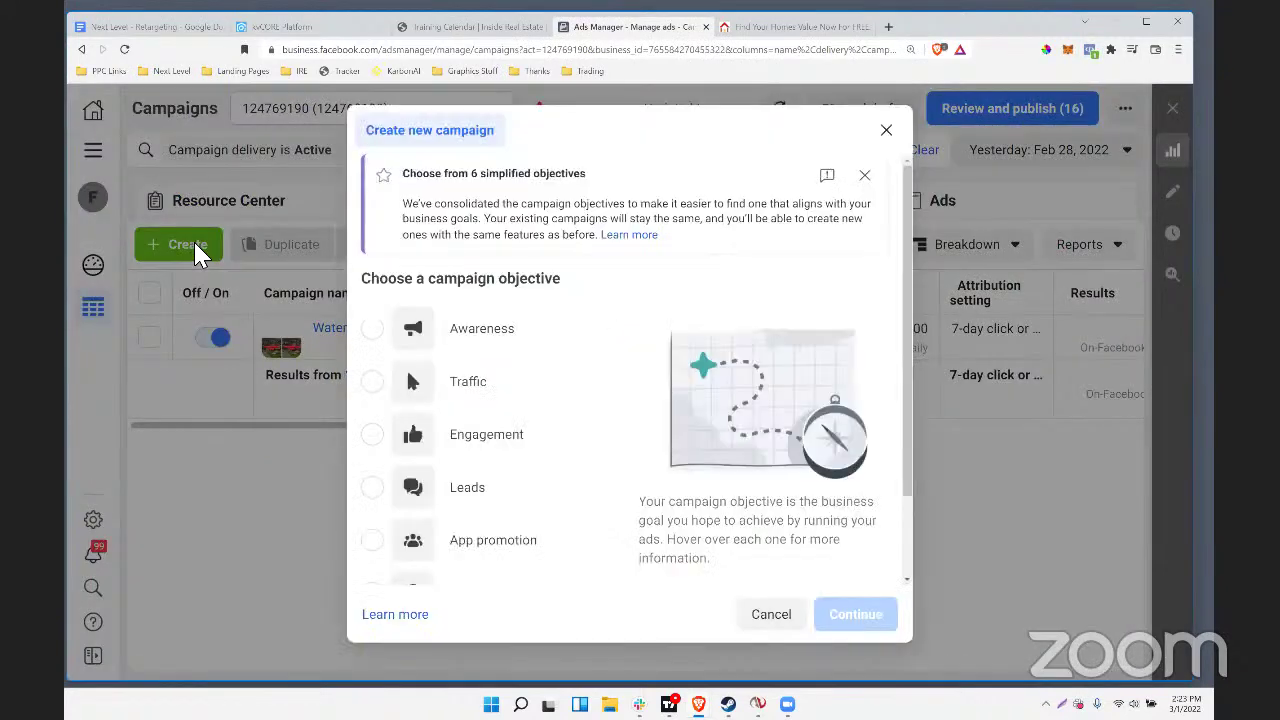
{"action": "scroll", "coordinate": [616, 318], "scroll_direction": "down", "scroll_amount": 2}
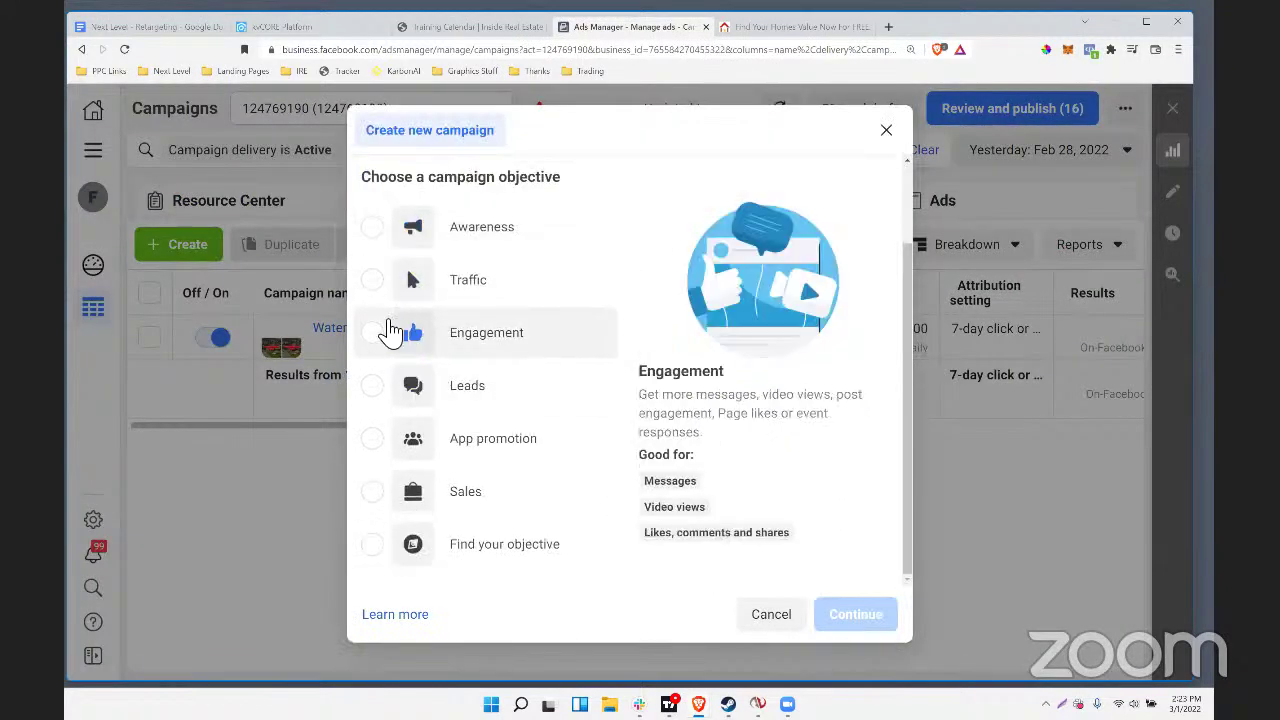
{"action": "left_click", "coordinate": [374, 282]}
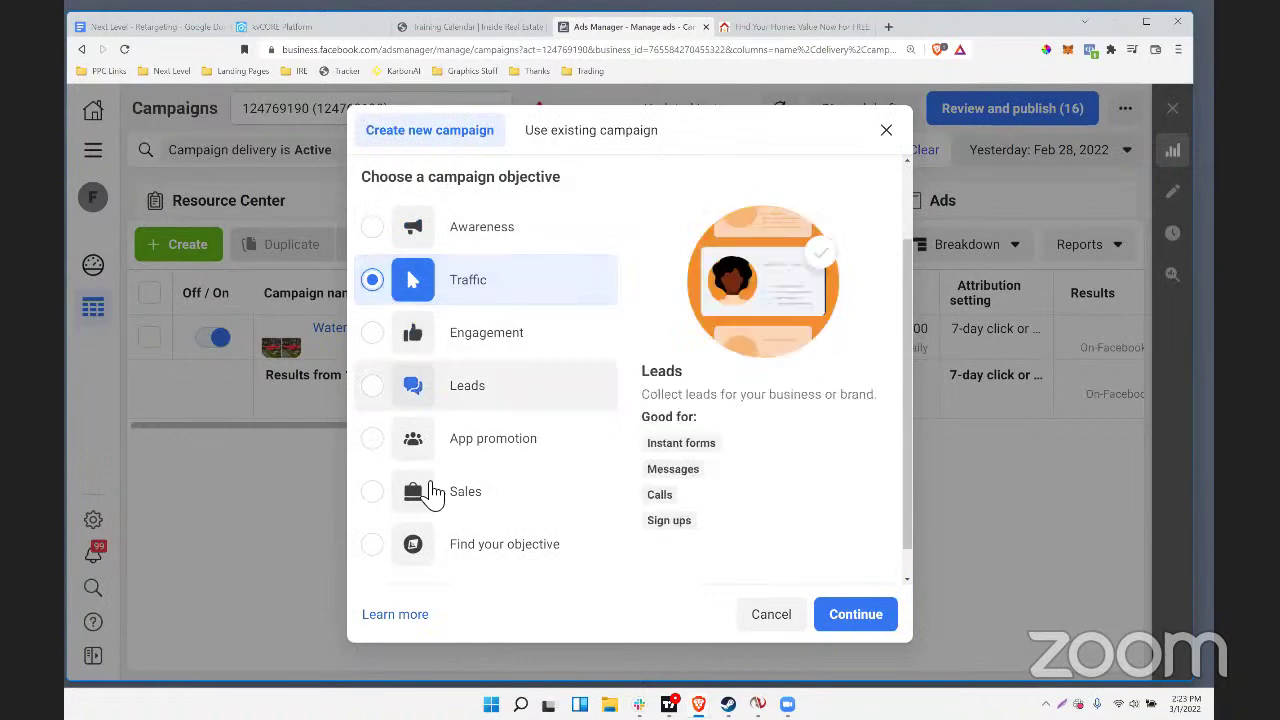
{"action": "left_click", "coordinate": [853, 618]}
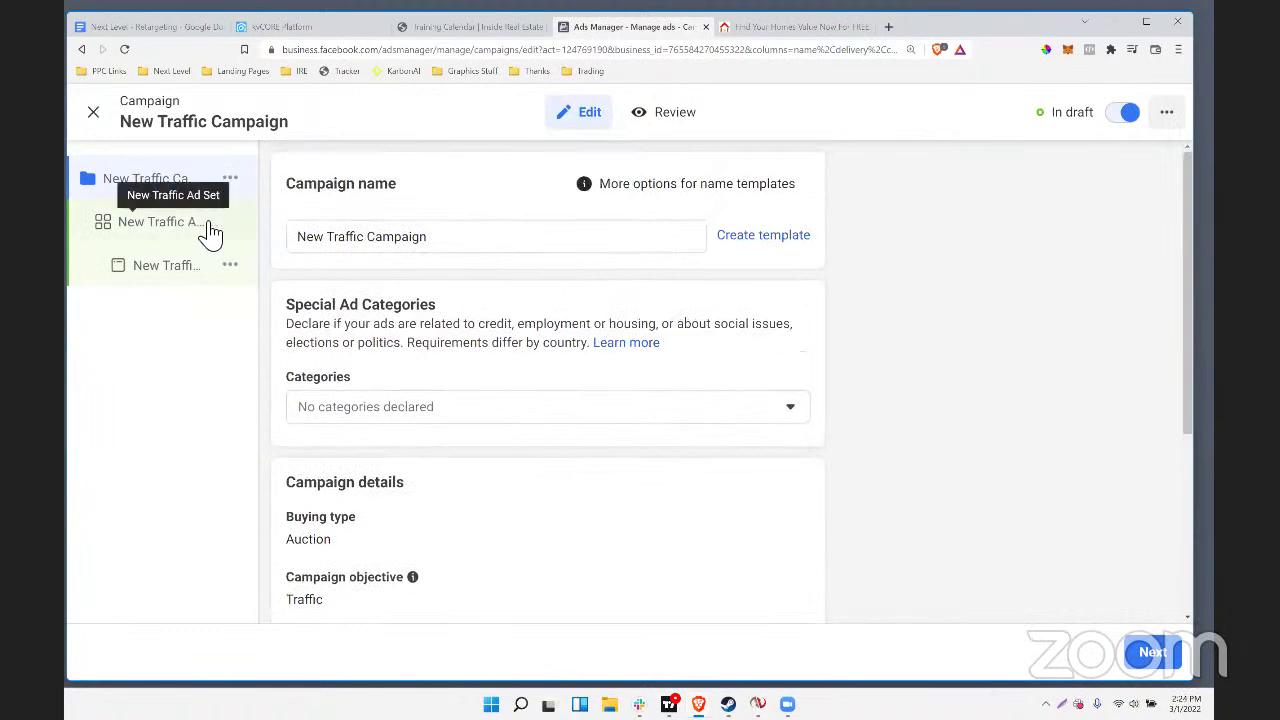
Continue to the new traffic ad set and list the existing audiences available under Custom Audiences
{"action": "scroll", "coordinate": [554, 323], "scroll_direction": "down", "scroll_amount": 3}
{"action": "left_click", "coordinate": [1165, 653]}
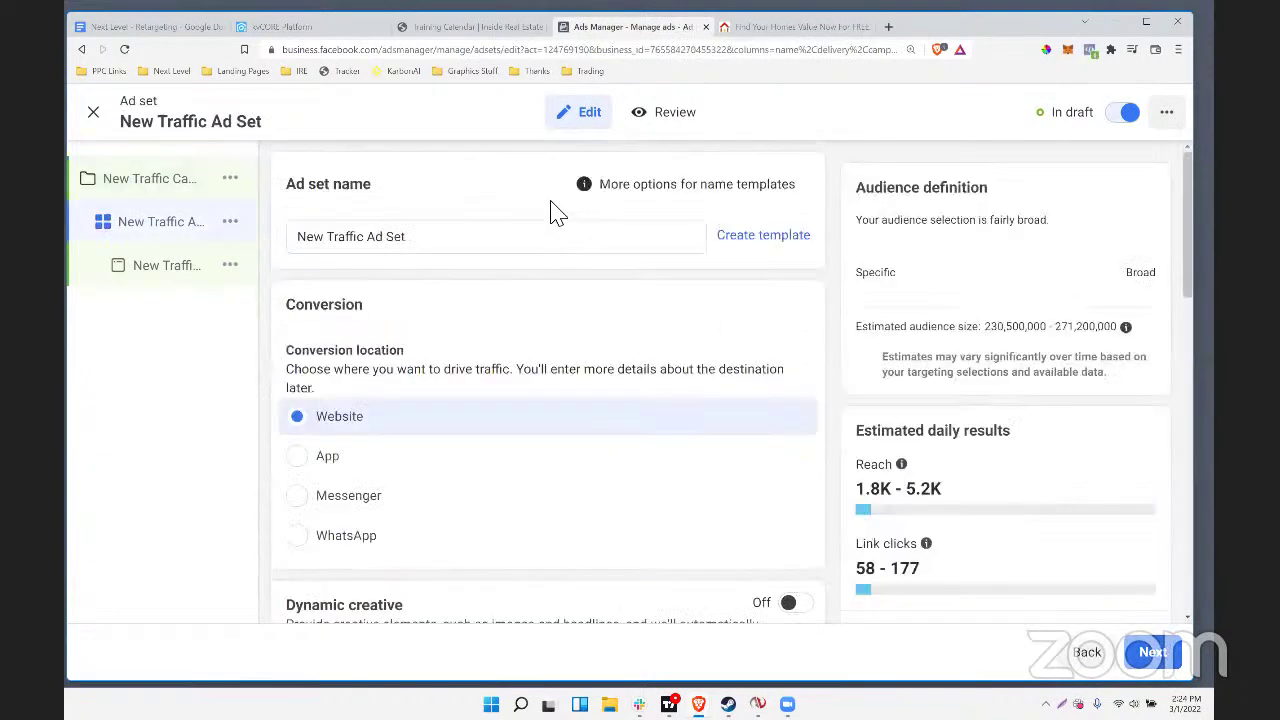
{"action": "scroll", "coordinate": [510, 272], "scroll_direction": "down", "scroll_amount": 5}
{"action": "scroll", "coordinate": [506, 263], "scroll_direction": "down", "scroll_amount": 5}
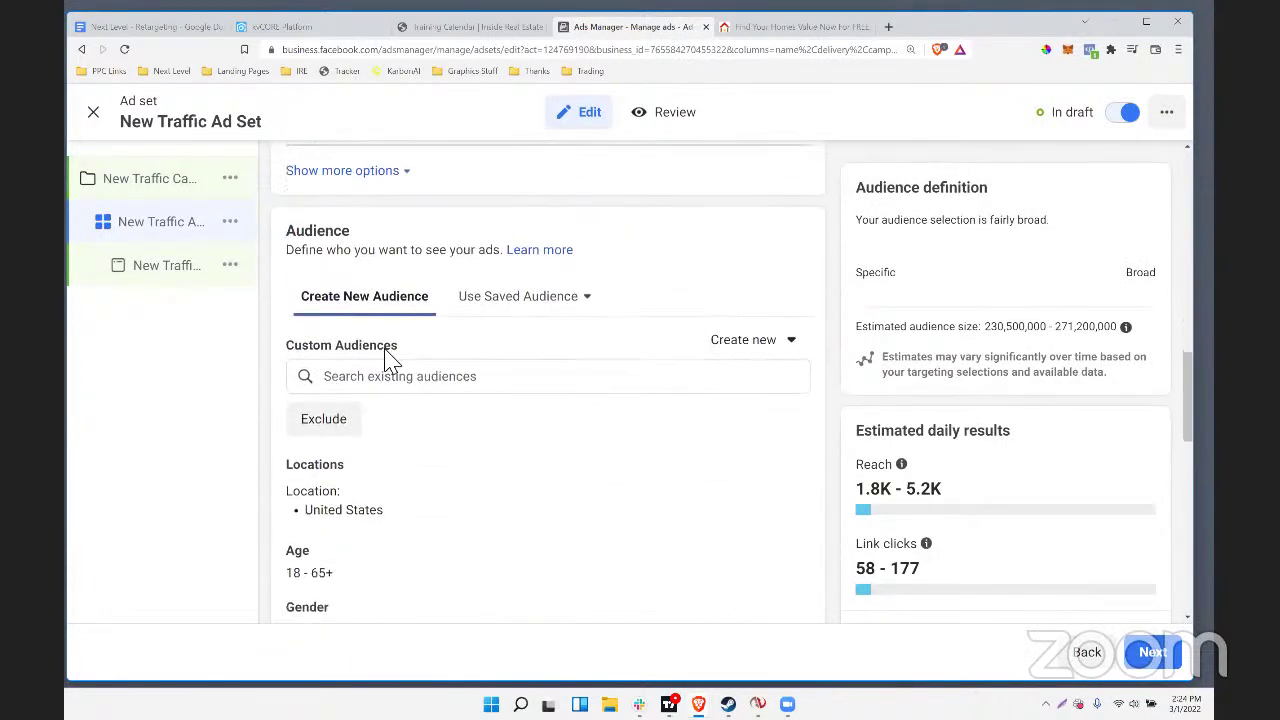
{"action": "left_click_drag", "start_coordinate": [322, 352], "coordinate": [400, 347]}
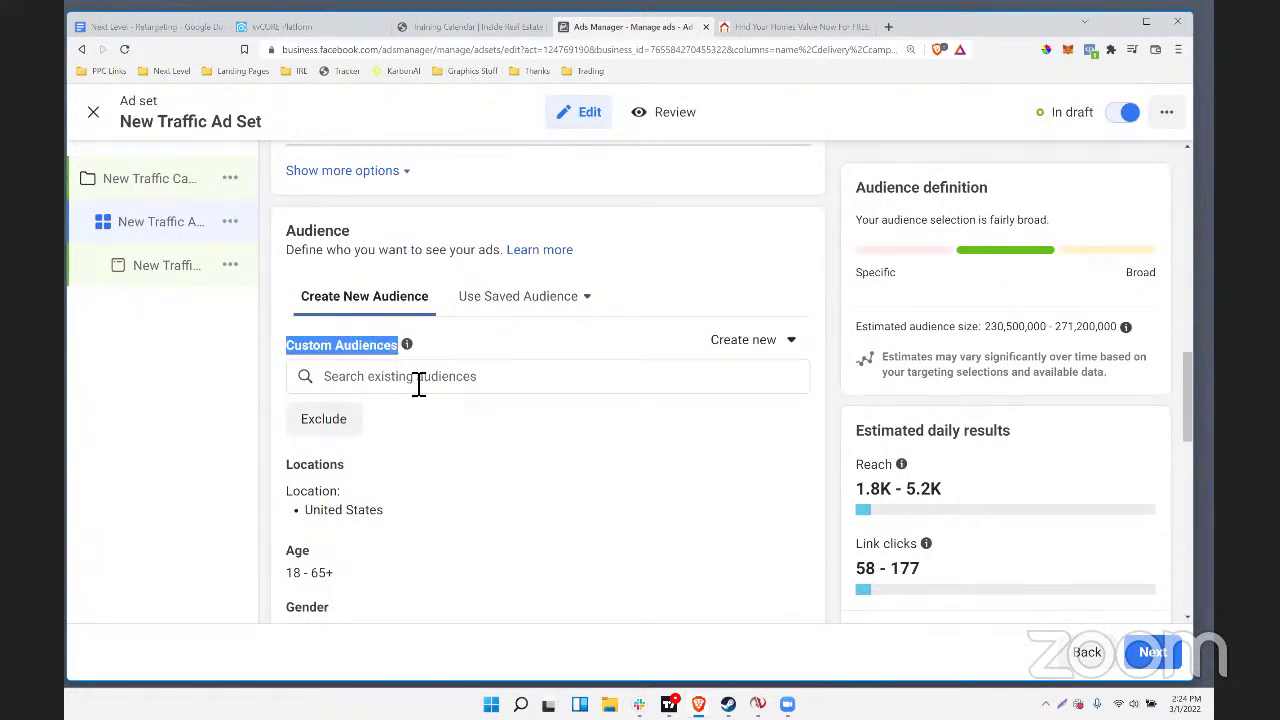
{"action": "left_click", "coordinate": [416, 374]}
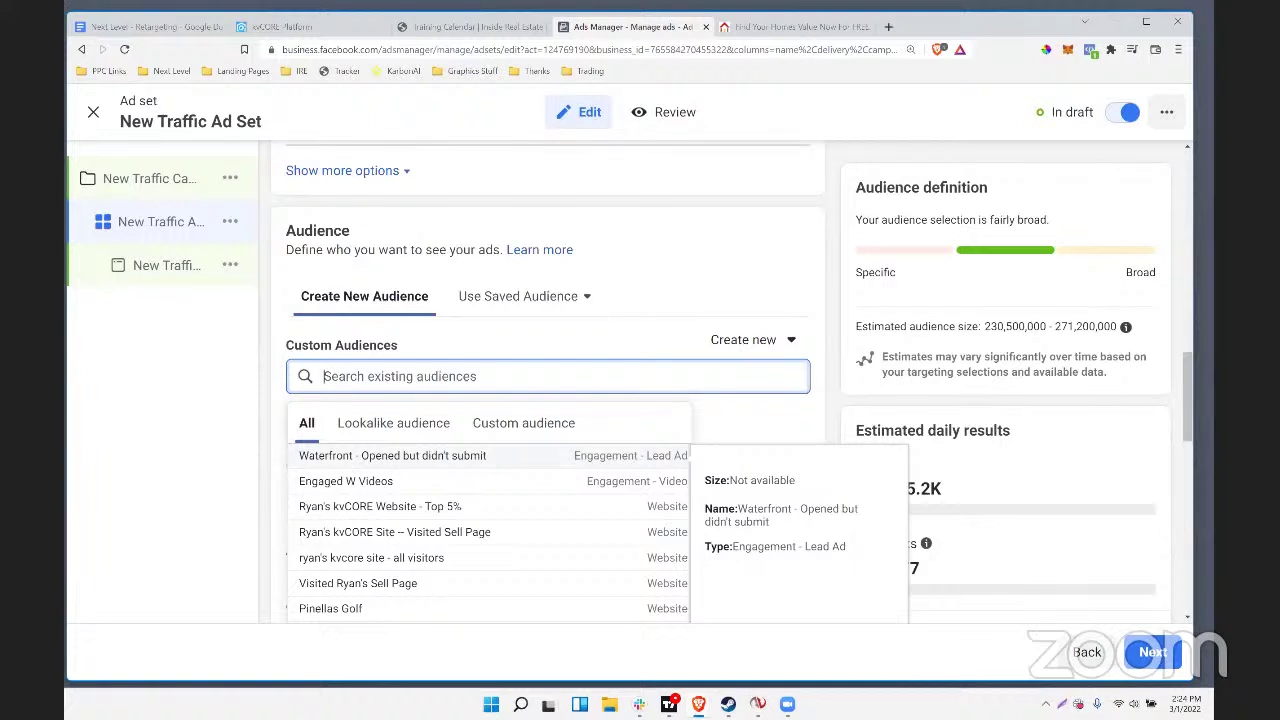
Close the draft ad set and open the account's Audiences tool
{"action": "left_click", "coordinate": [94, 113]}
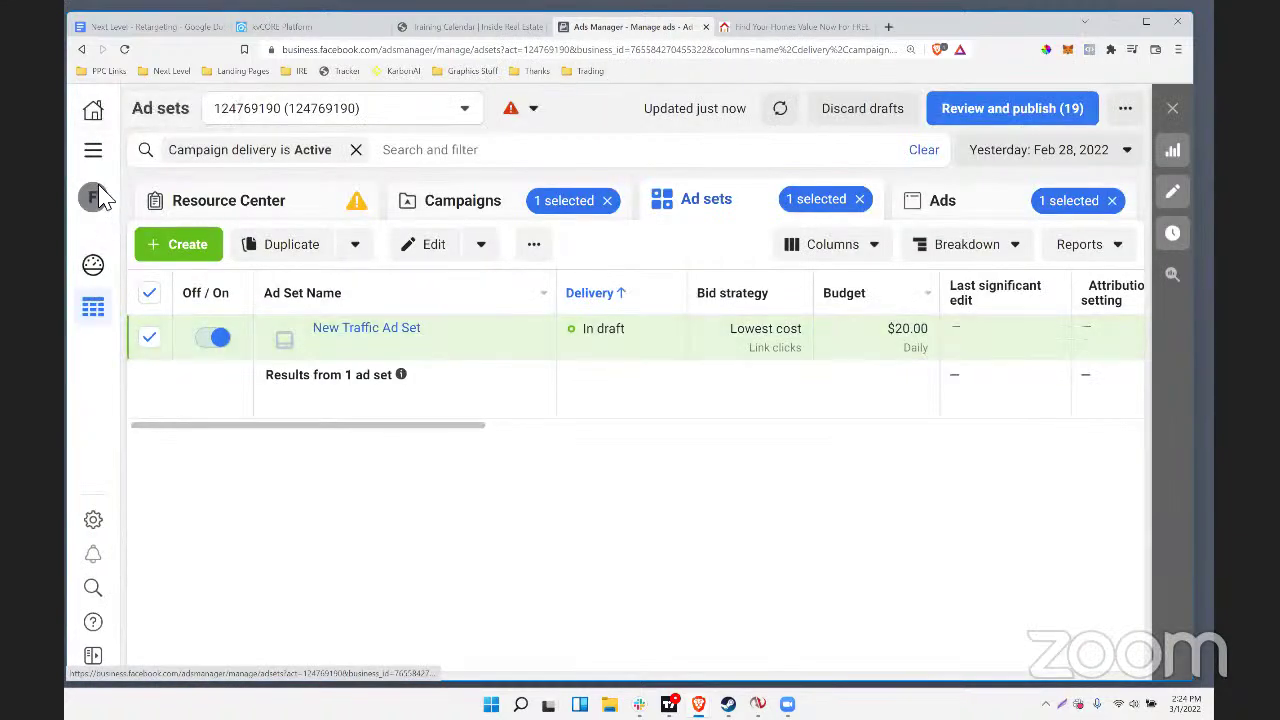
{"action": "left_click", "coordinate": [95, 154]}
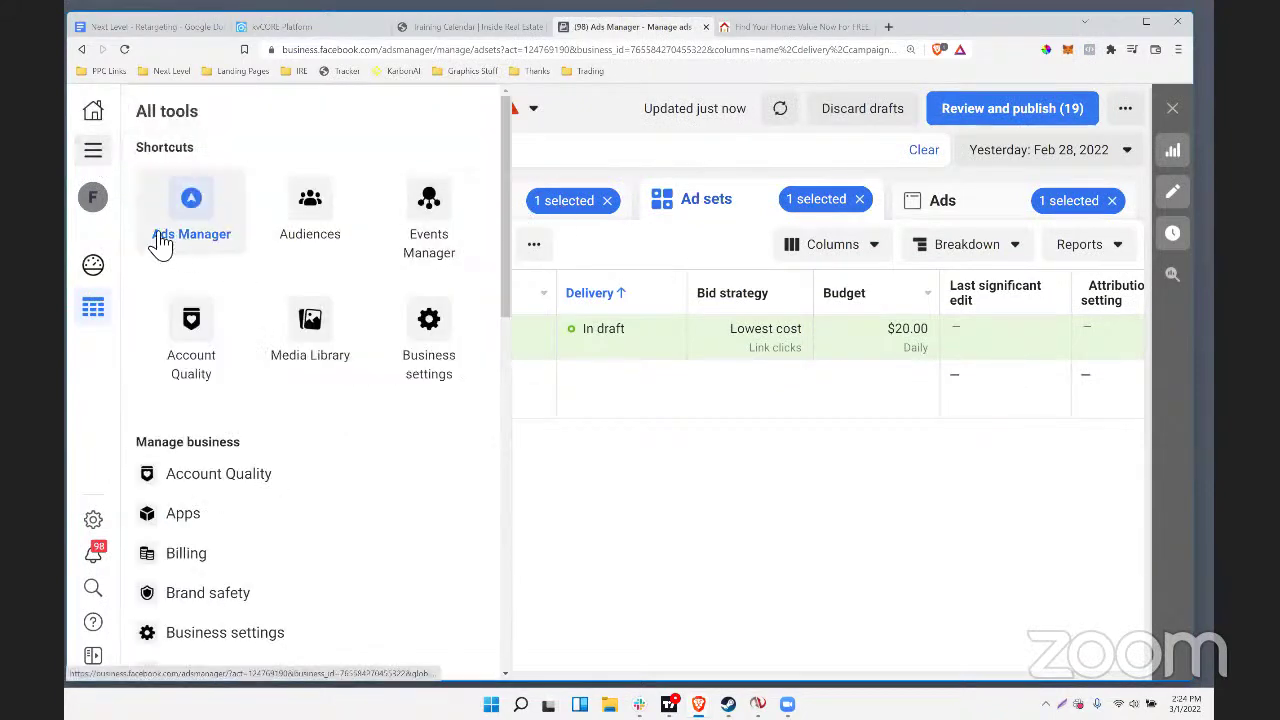
{"action": "left_click", "coordinate": [325, 198]}
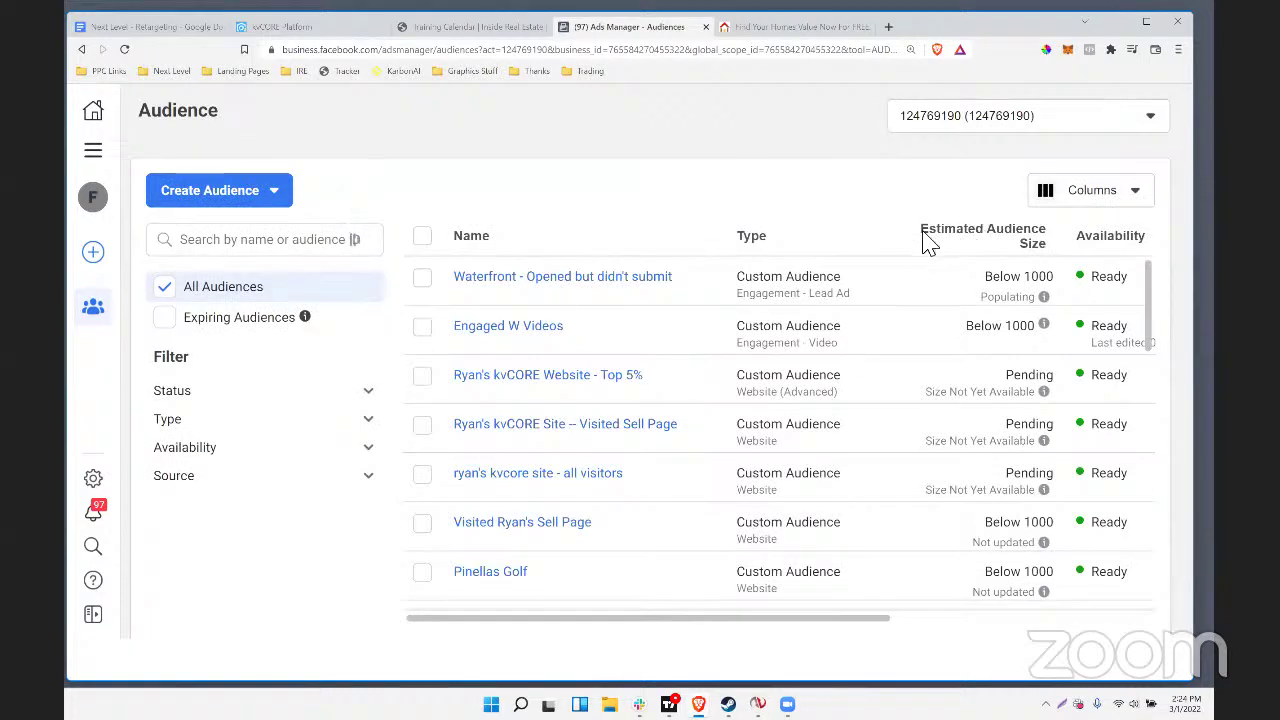
Sort the audiences by estimated audience size in ascending order
{"action": "left_click", "coordinate": [1055, 249]}
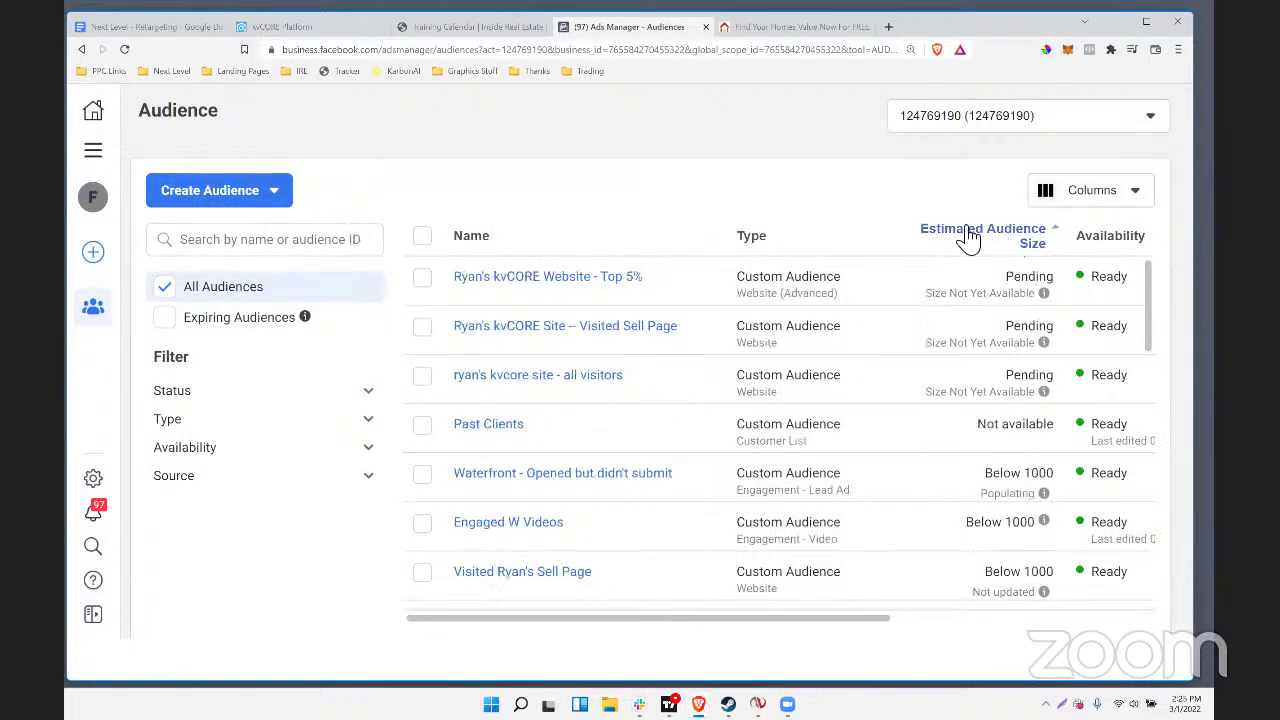
{"action": "left_click", "coordinate": [931, 233]}
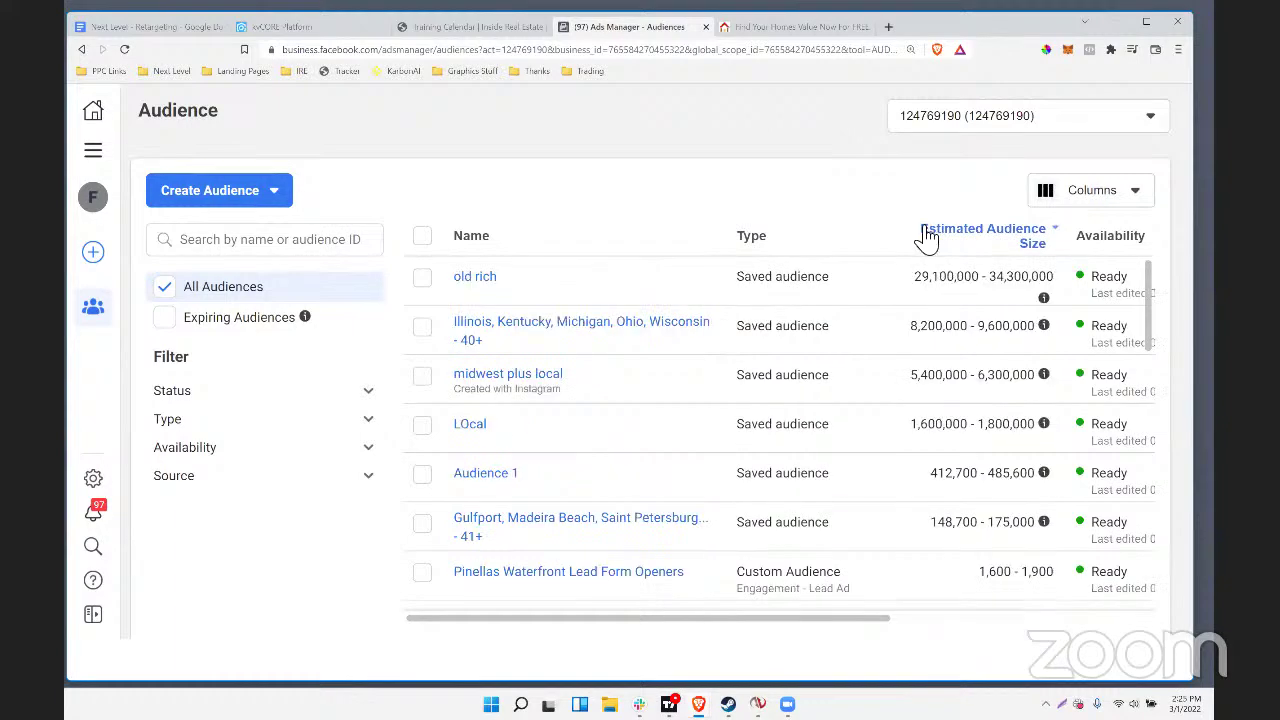
{"action": "left_click", "coordinate": [1031, 245]}
Examine the estimated sizes throughout the audience list, including the Pinellas Waterfront Lead Form Openers audience
{"action": "scroll", "coordinate": [1010, 403], "scroll_direction": "down", "scroll_amount": 10}
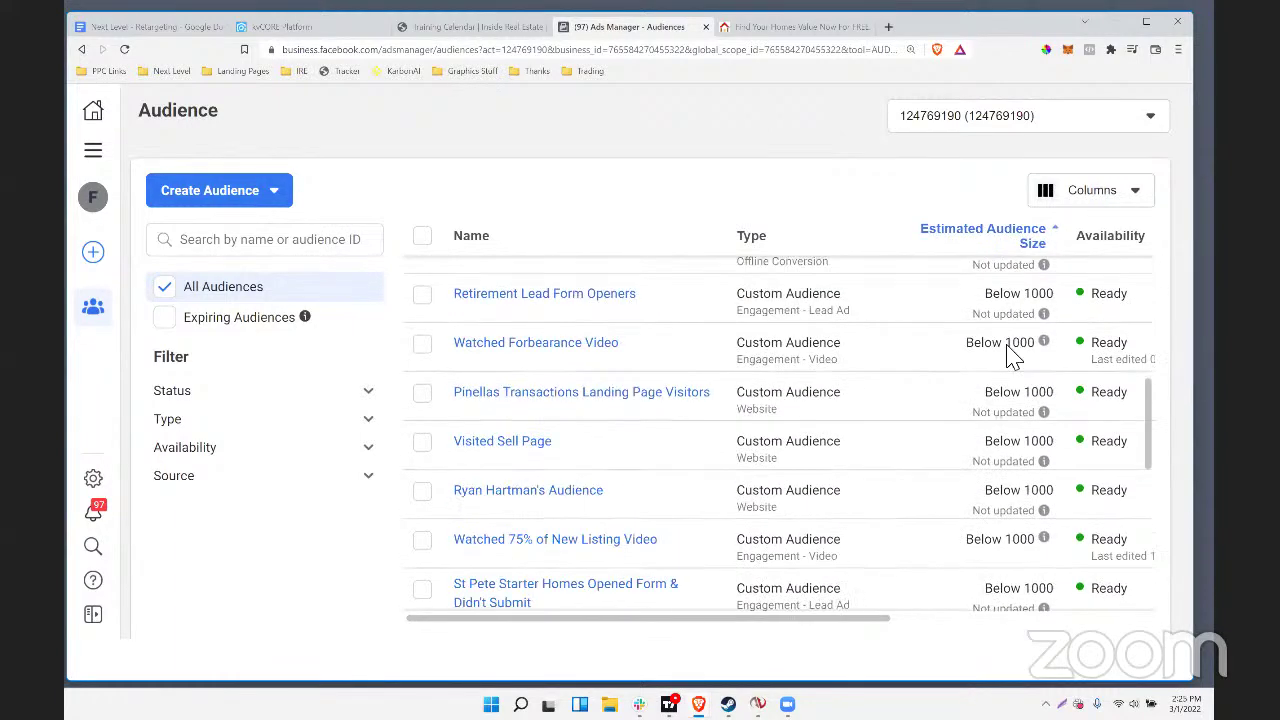
{"action": "left_click_drag", "start_coordinate": [978, 429], "coordinate": [1068, 445]}
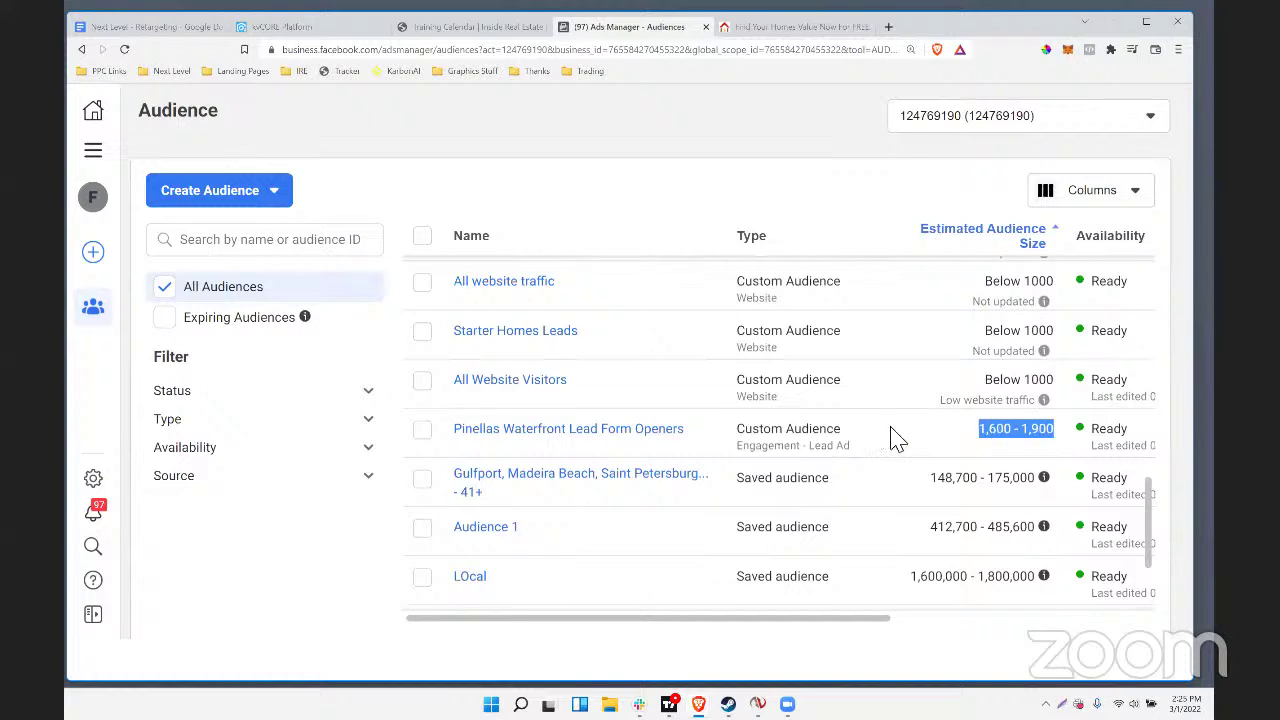
{"action": "scroll", "coordinate": [846, 461], "scroll_direction": "down", "scroll_amount": 2}
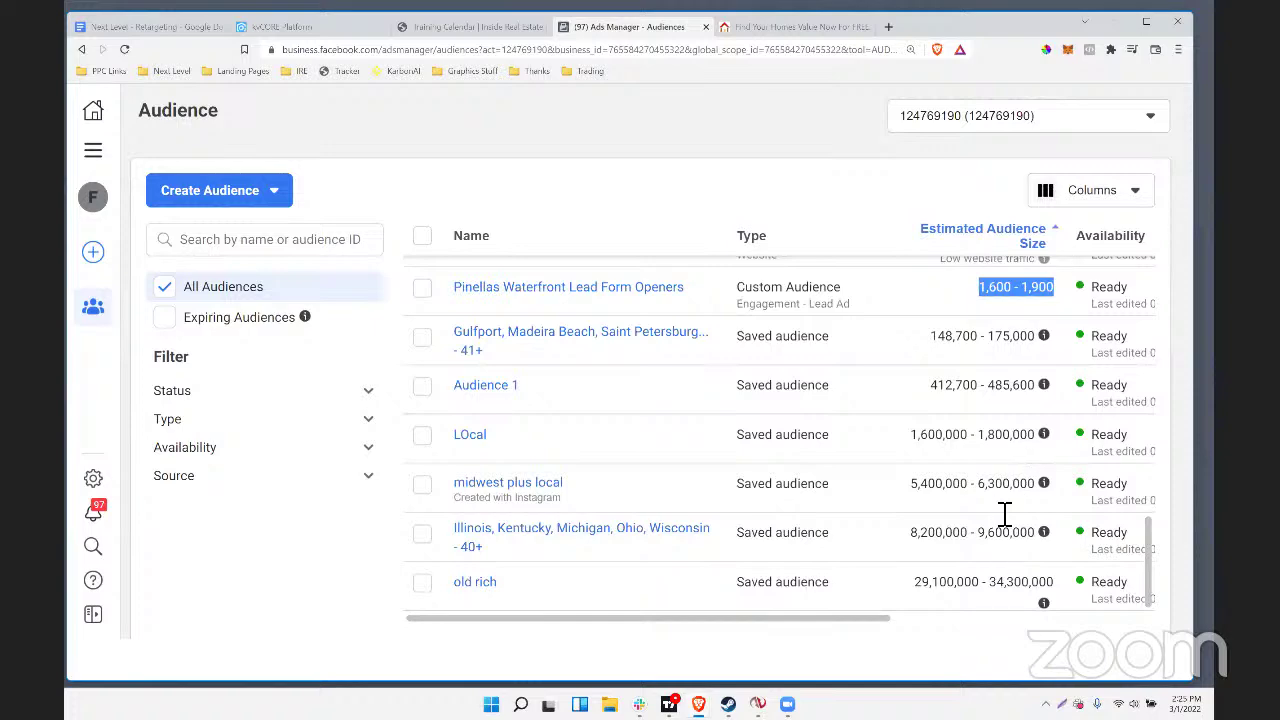
{"action": "scroll", "coordinate": [963, 423], "scroll_direction": "up", "scroll_amount": 3}
{"action": "scroll", "coordinate": [849, 343], "scroll_direction": "up", "scroll_amount": 10}
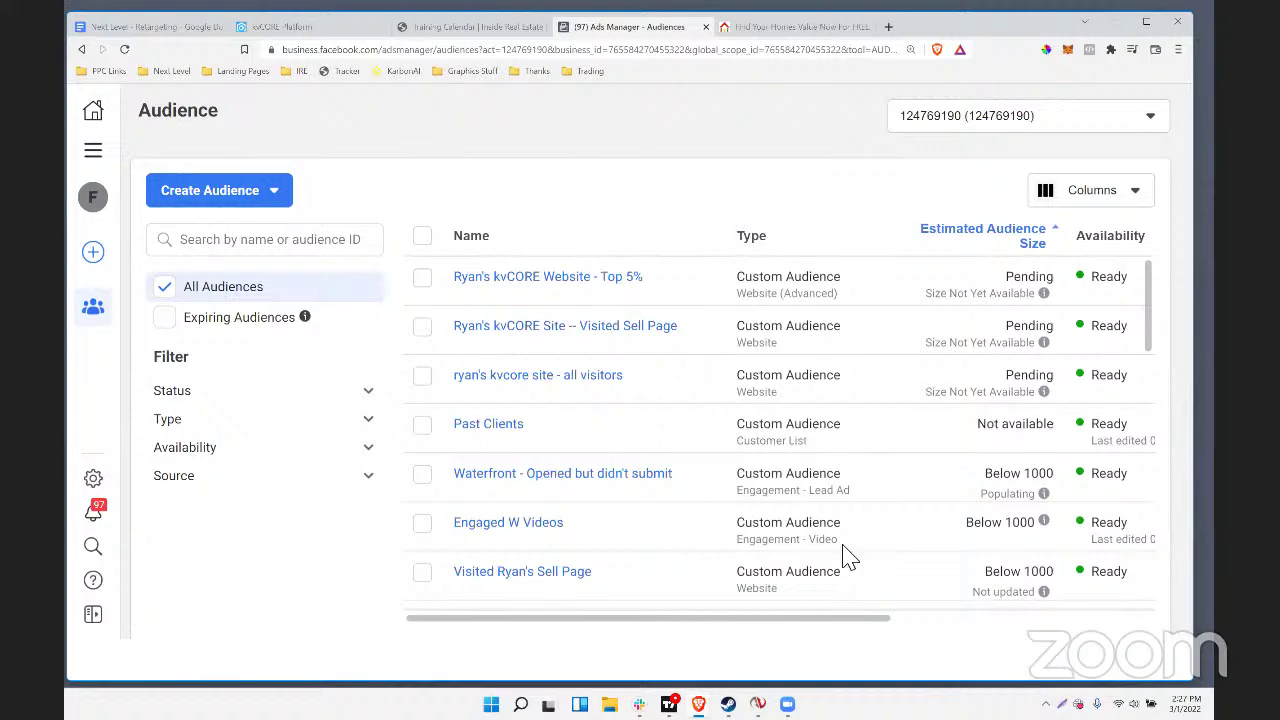
{"action": "scroll", "coordinate": [443, 403], "scroll_direction": "down", "scroll_amount": 5}
{"action": "scroll", "coordinate": [590, 430], "scroll_direction": "up", "scroll_amount": 5}
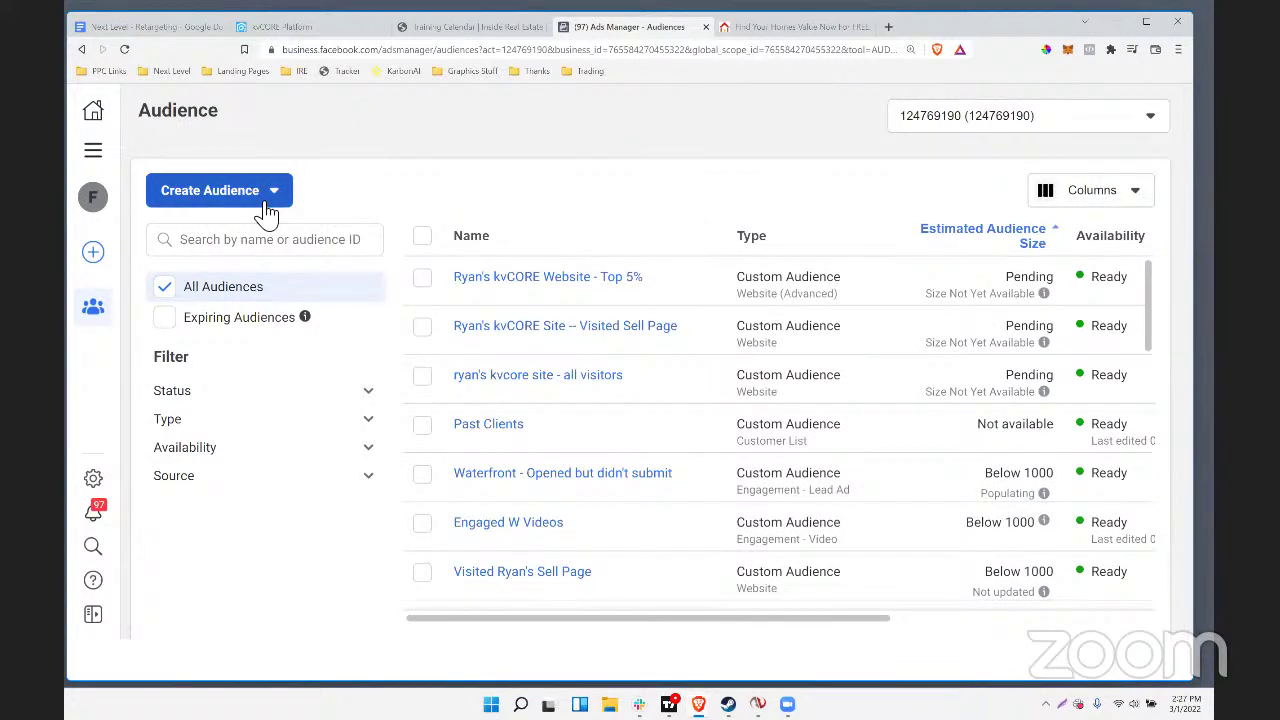
Switch to the Google Ads website and sign in
{"action": "left_click", "coordinate": [372, 52]}
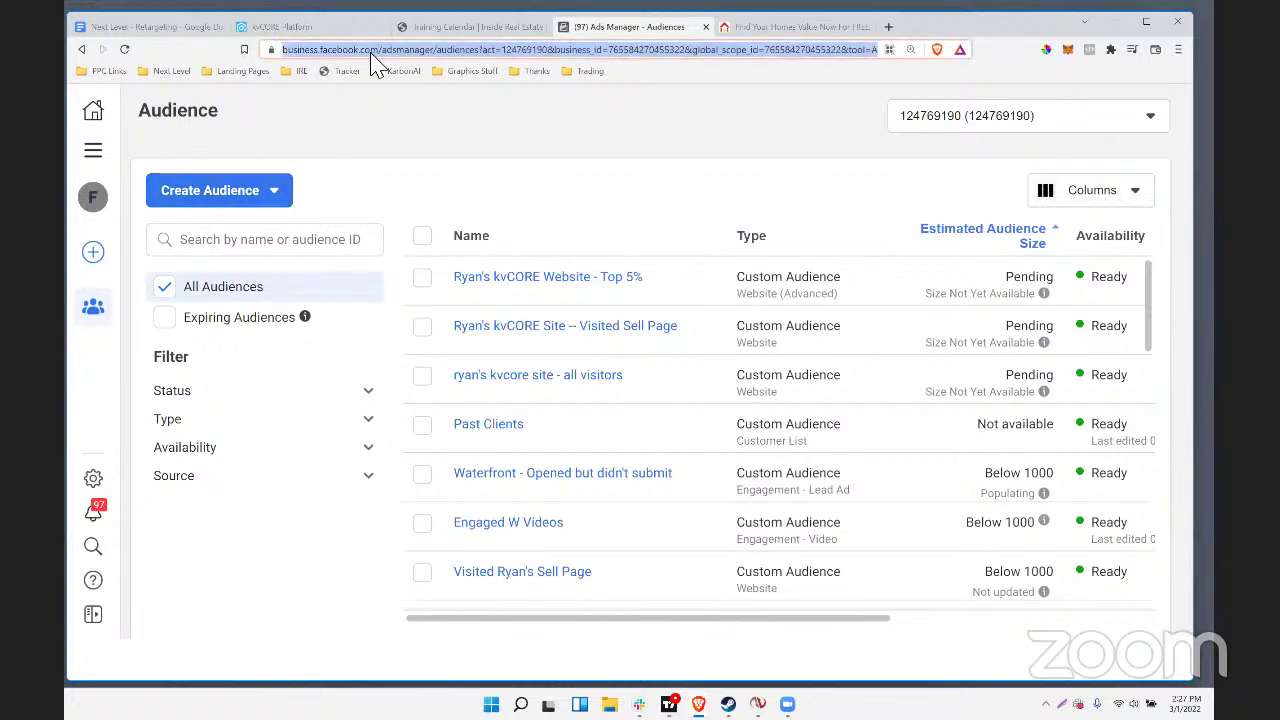
{"action": "type", "text": "ads"}
{"action": "key", "text": "Return"}
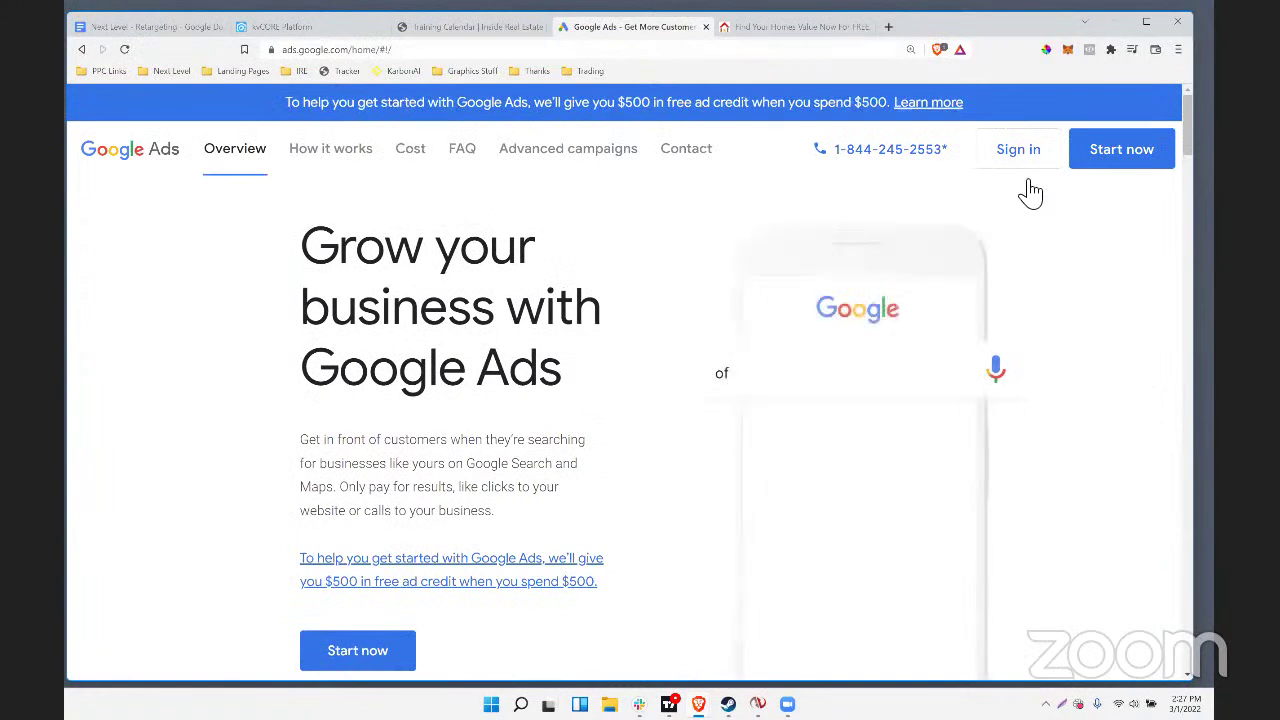
{"action": "left_click", "coordinate": [857, 358]}
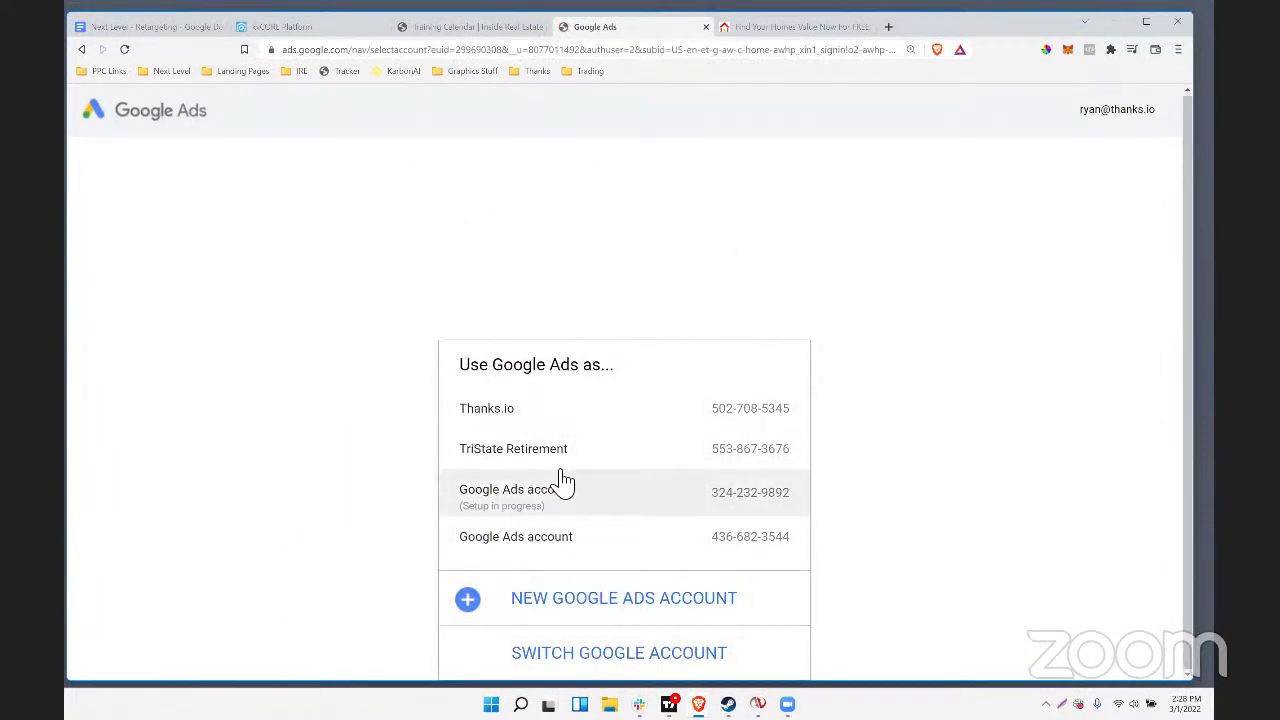
Switch to the first listed Google account and open the Forever Florida ads account
{"action": "left_click", "coordinate": [615, 660]}
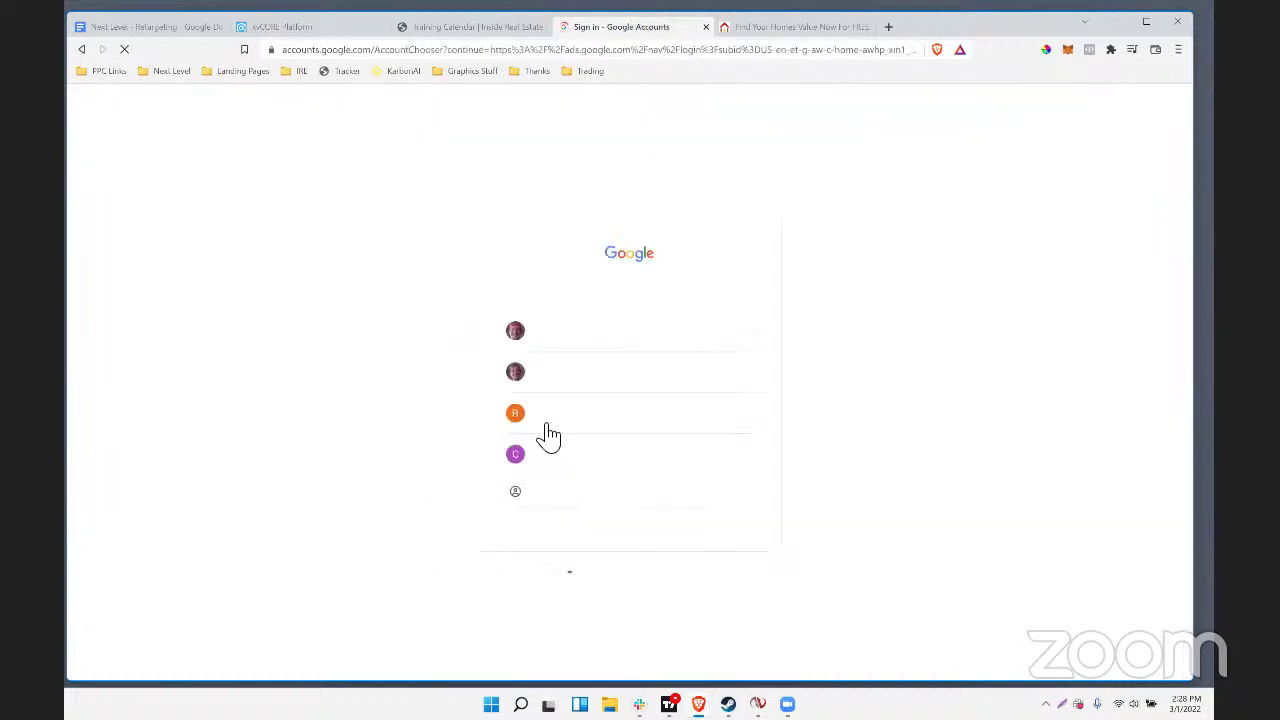
{"action": "left_click", "coordinate": [559, 343]}
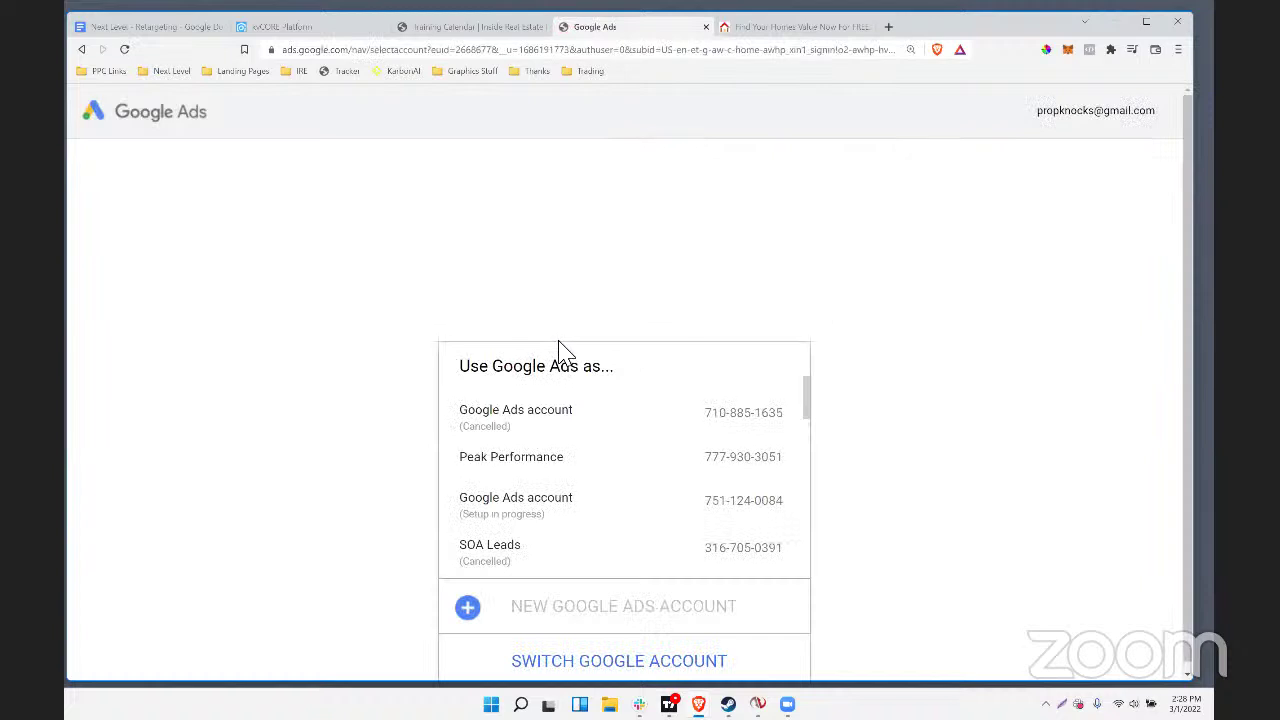
{"action": "scroll", "coordinate": [597, 433], "scroll_direction": "down", "scroll_amount": 5}
{"action": "scroll", "coordinate": [578, 428], "scroll_direction": "up", "scroll_amount": 3}
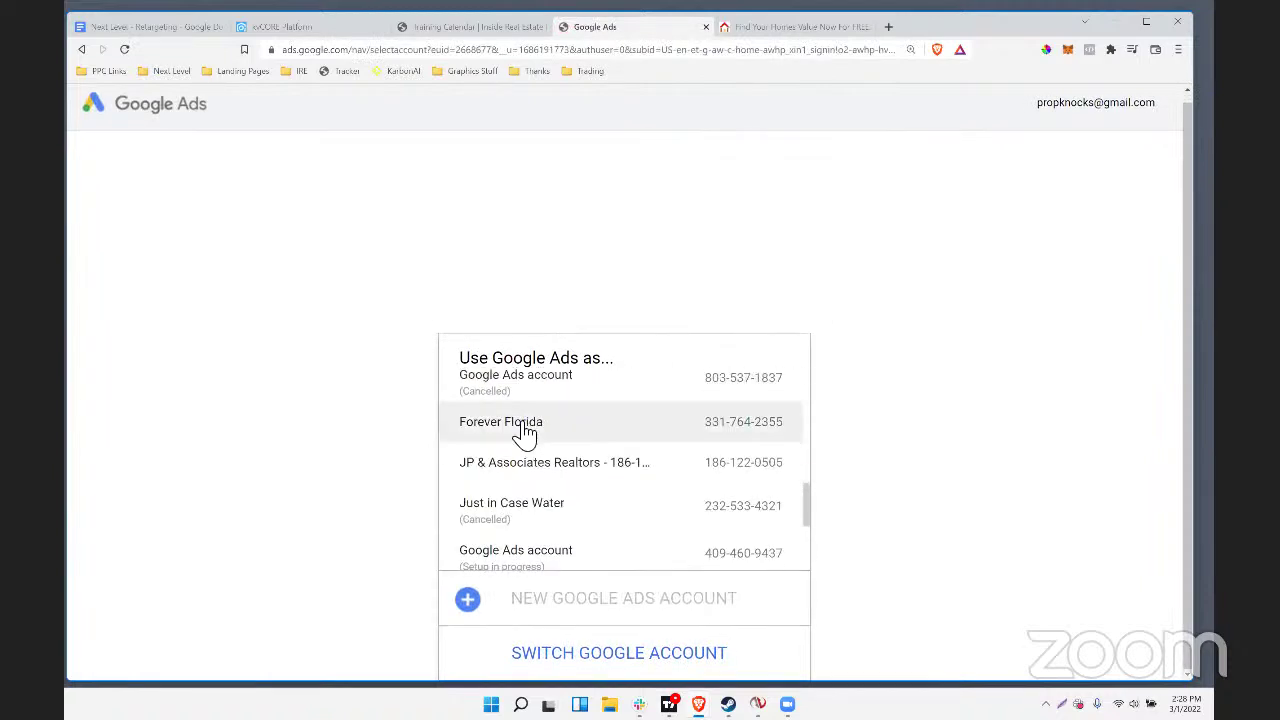
{"action": "left_click", "coordinate": [527, 433]}
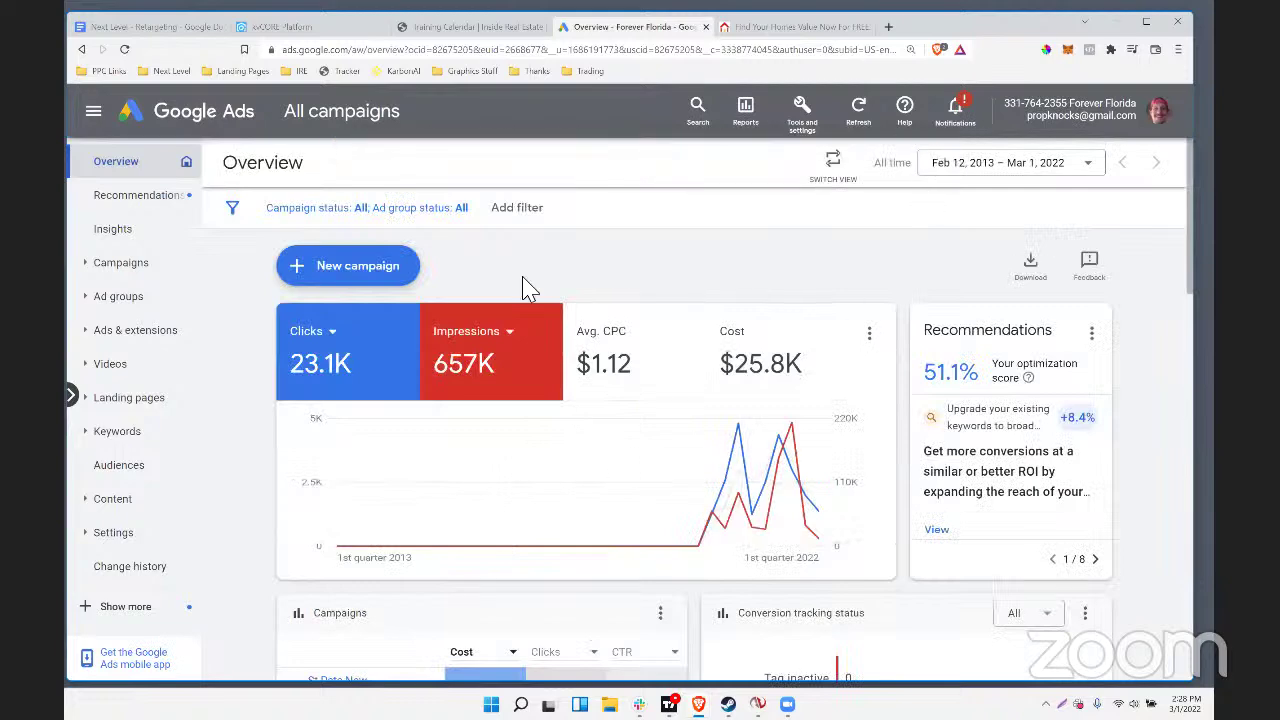
Bring up the Google Ads tools and settings and locate Audience manager in the shared library
{"action": "left_click", "coordinate": [815, 110]}
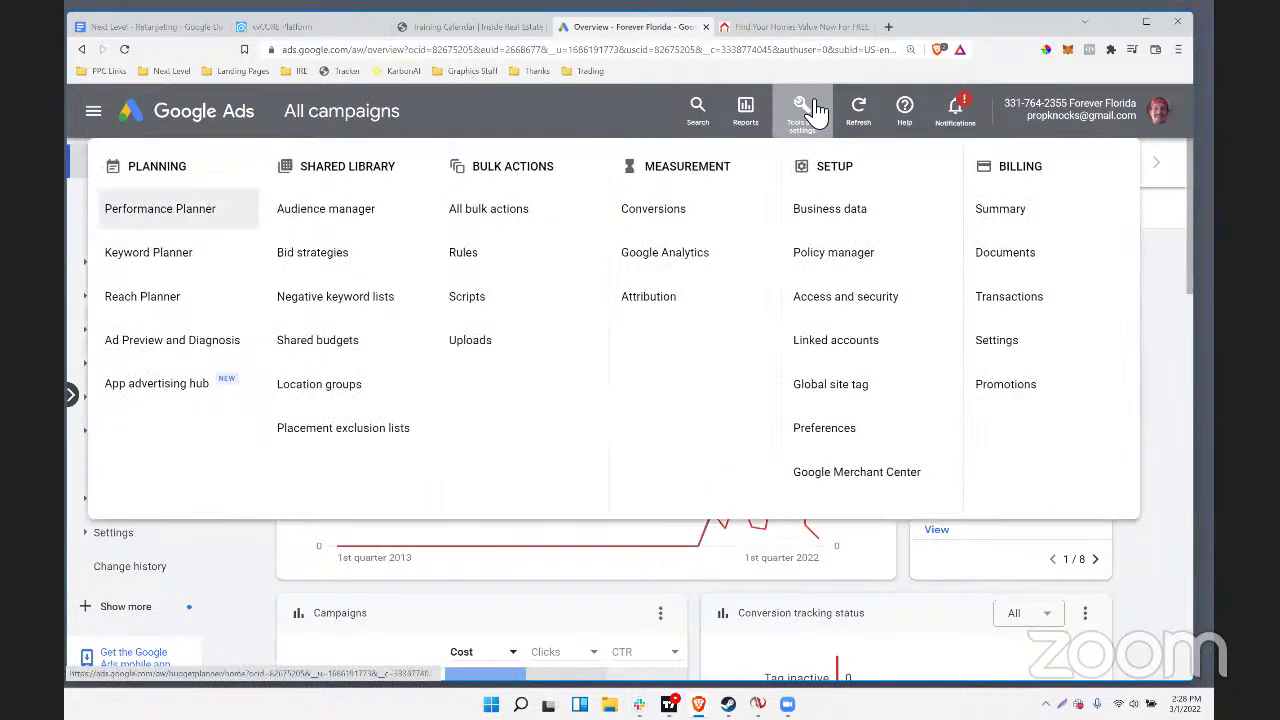
{"action": "left_click", "coordinate": [815, 110]}
{"action": "left_click", "coordinate": [815, 110]}
{"action": "left_click", "coordinate": [815, 110]}
{"action": "left_click", "coordinate": [815, 110]}
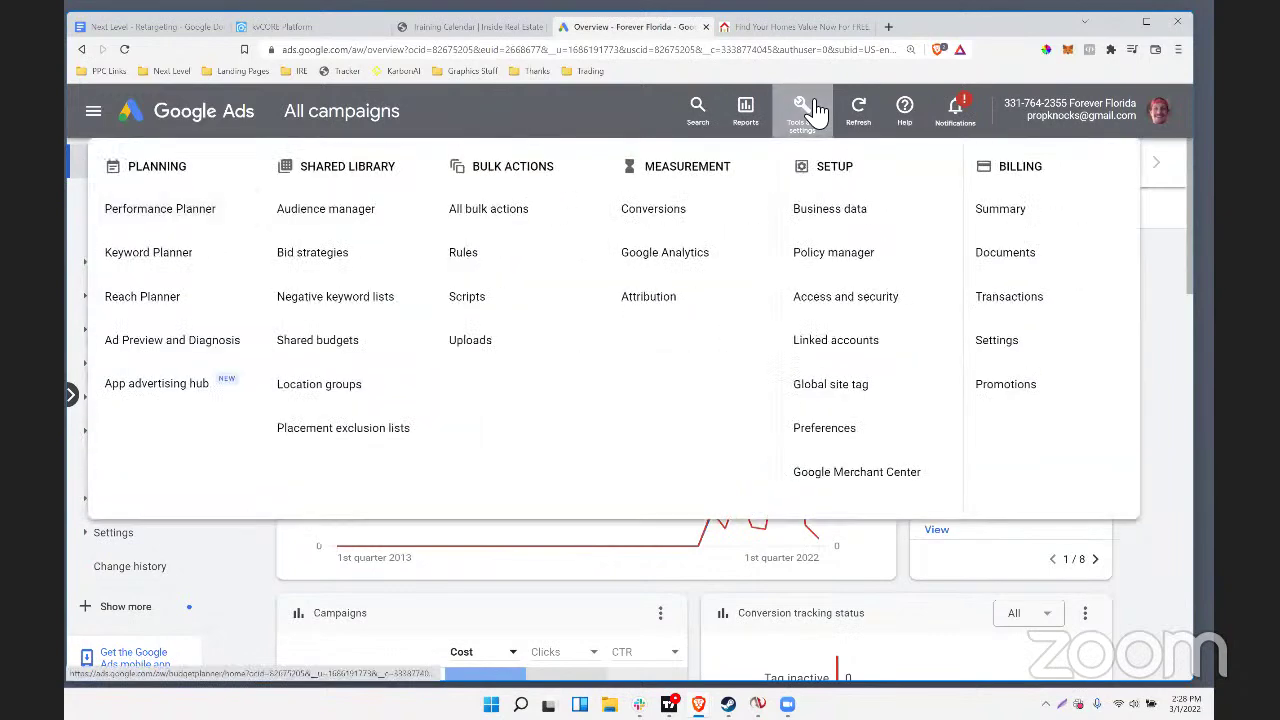
{"action": "left_click", "coordinate": [815, 110]}
{"action": "left_click", "coordinate": [815, 110]}
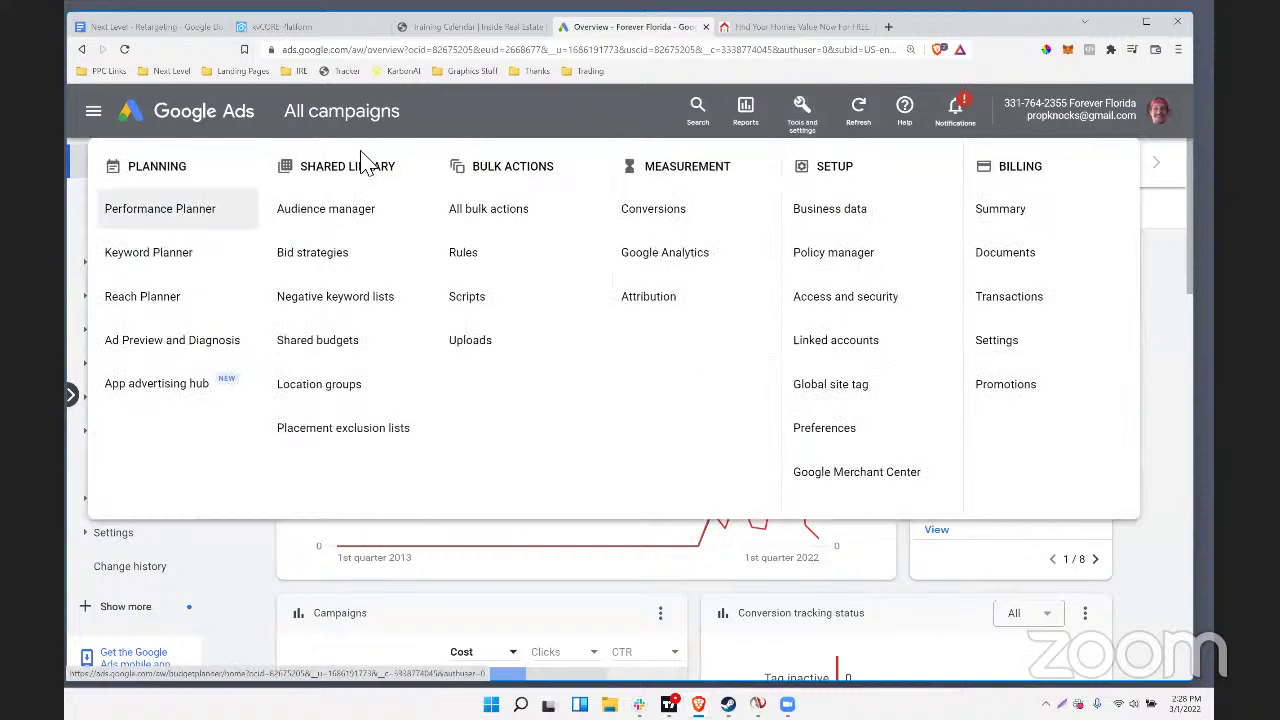
{"action": "left_click_drag", "start_coordinate": [395, 229], "coordinate": [318, 220]}
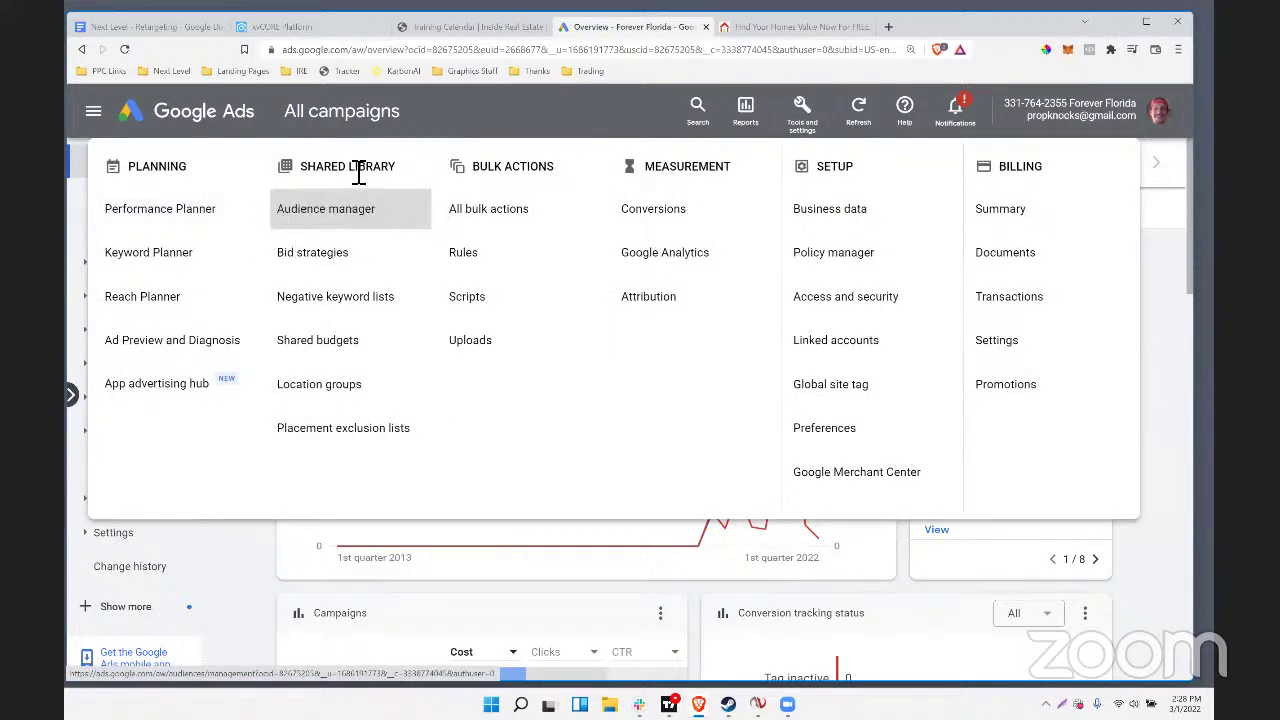
Open Audience manager, dismiss its introductory tip and look over the data segments list
{"action": "left_click", "coordinate": [328, 219]}
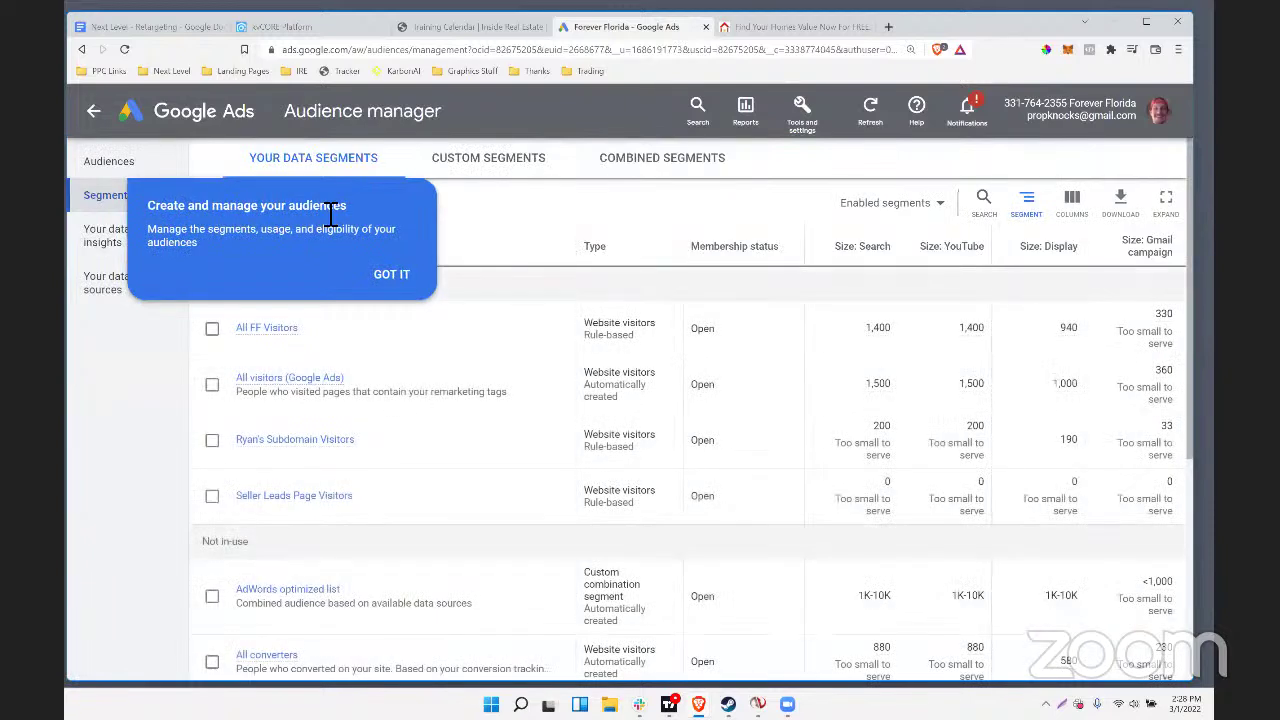
{"action": "left_click", "coordinate": [393, 283]}
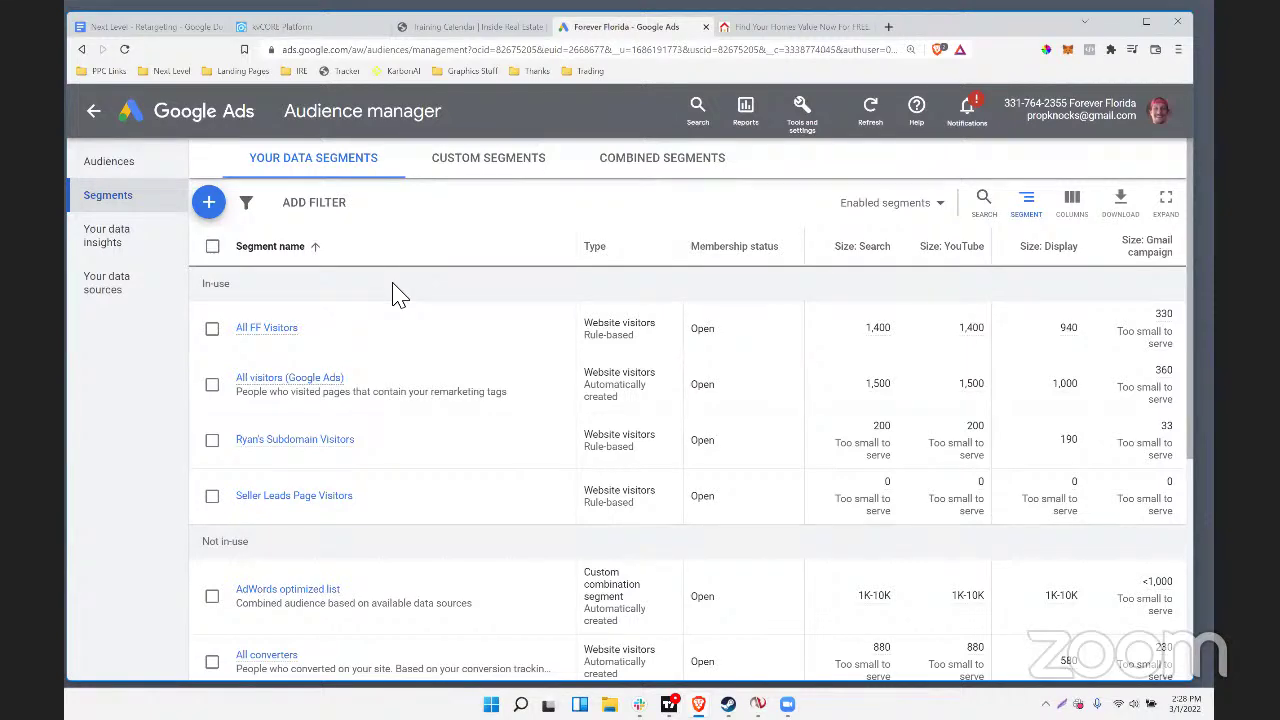
{"action": "scroll", "coordinate": [366, 366], "scroll_direction": "down", "scroll_amount": 5}
{"action": "scroll", "coordinate": [366, 440], "scroll_direction": "up", "scroll_amount": 5}
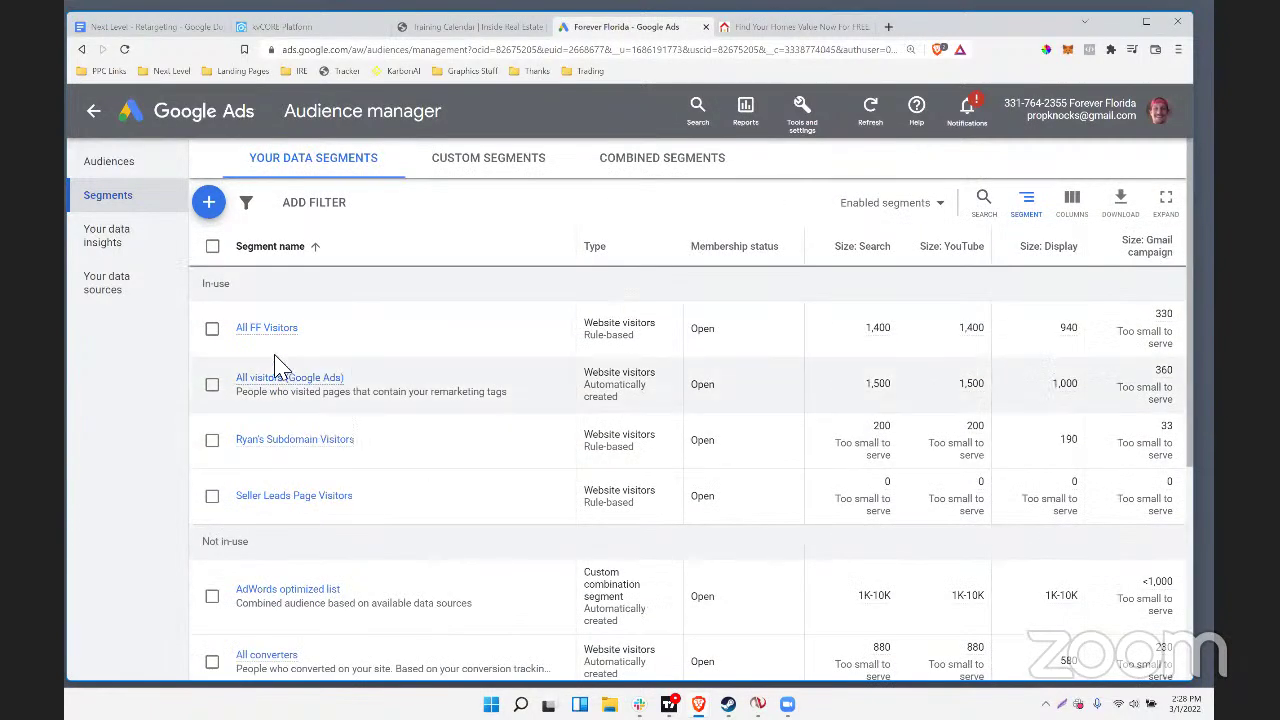
Examine the in-use and not-in-use data segments, including the similar segments based on the AdWords optimized list and All Converters
{"action": "mouse_move", "coordinate": [268, 332]}
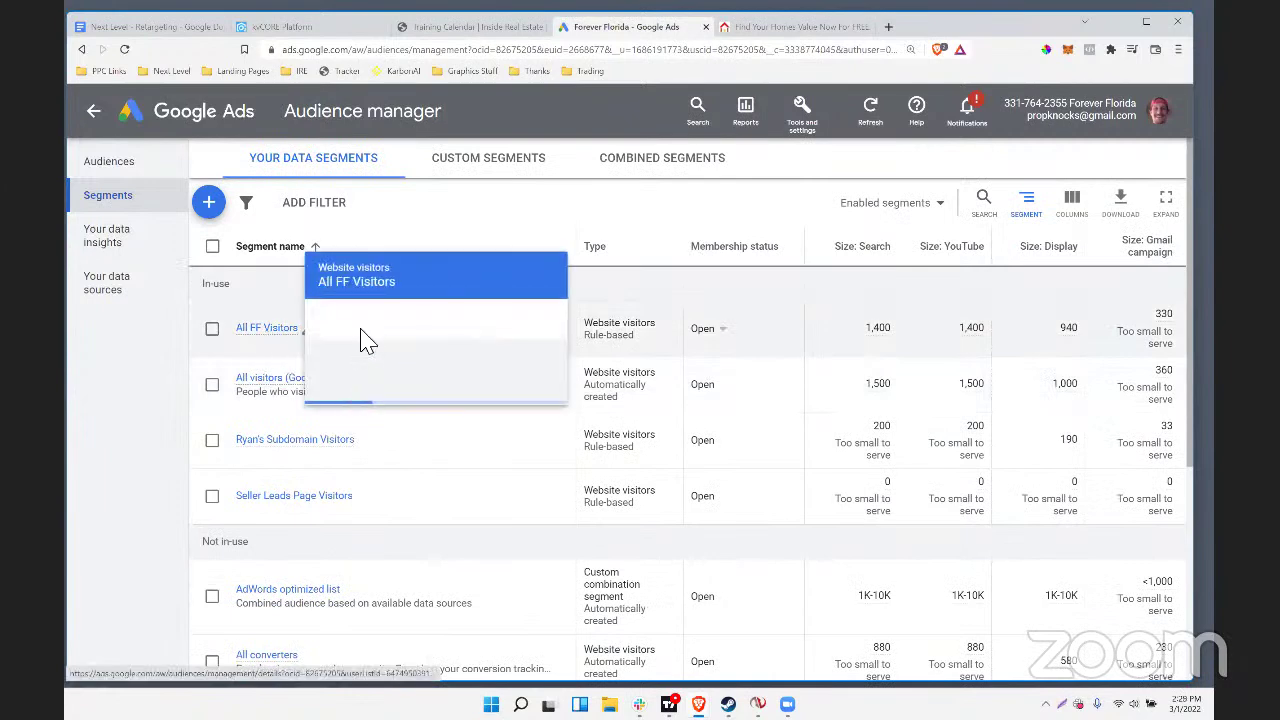
{"action": "scroll", "coordinate": [310, 560], "scroll_direction": "down", "scroll_amount": 4}
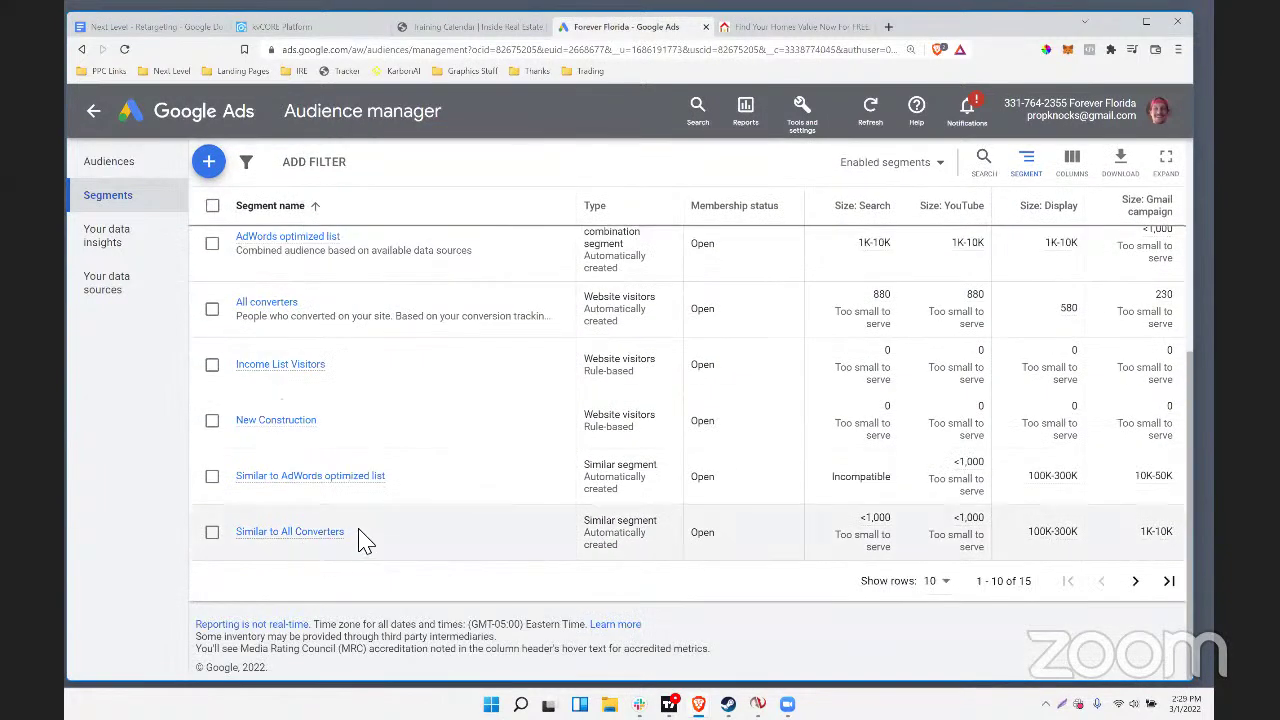
{"action": "left_click_drag", "start_coordinate": [338, 532], "coordinate": [243, 487]}
{"action": "mouse_move", "coordinate": [243, 487]}
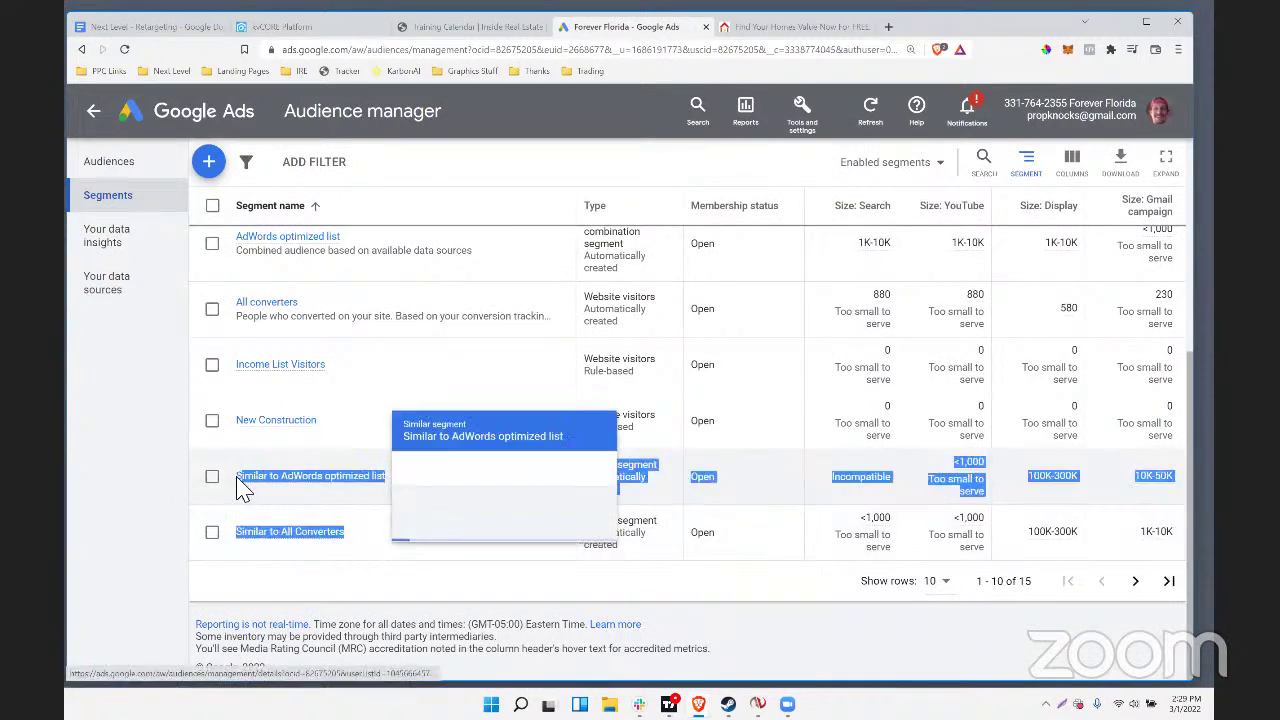
{"action": "left_click", "coordinate": [405, 555]}
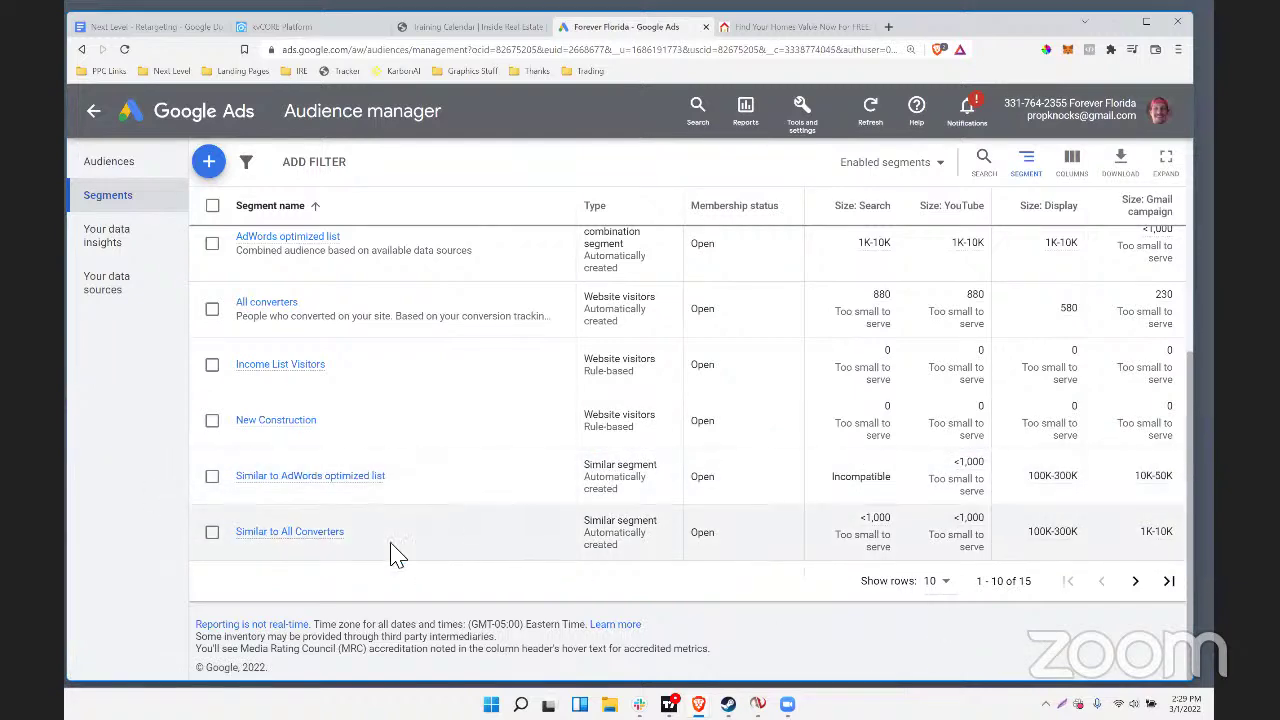
{"action": "scroll", "coordinate": [397, 555], "scroll_direction": "up", "scroll_amount": 5}
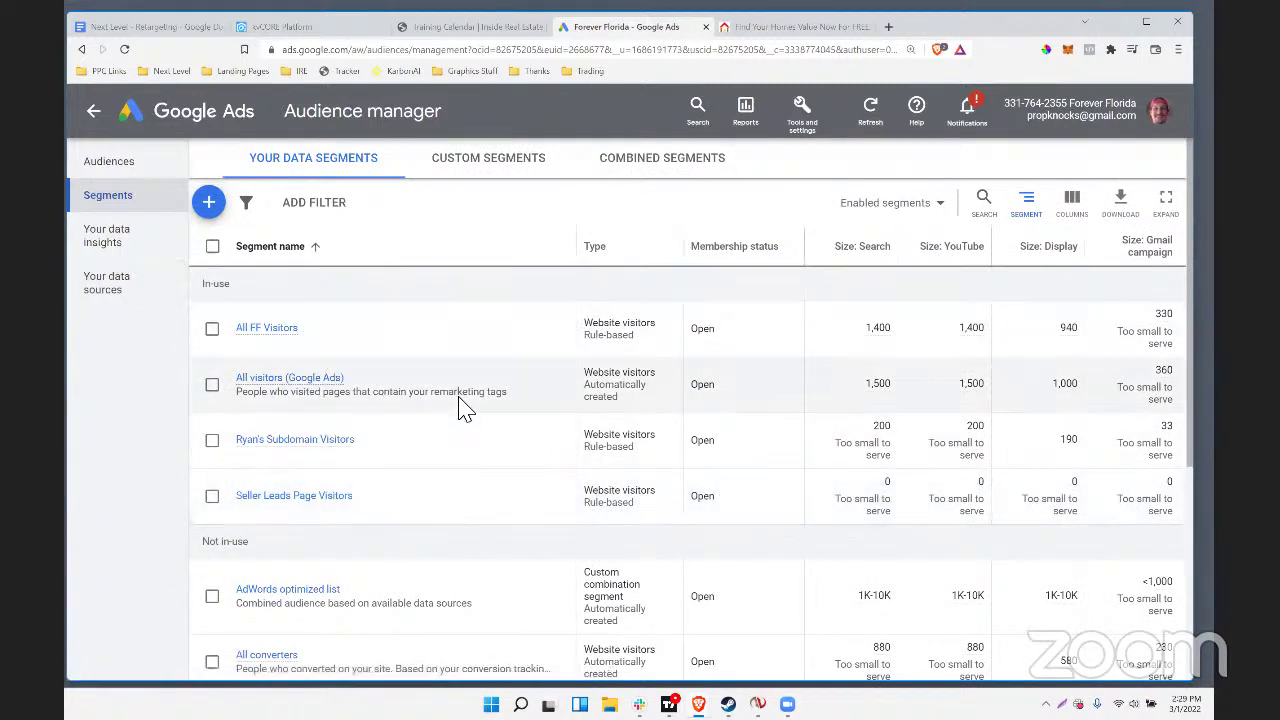
Check the Search and YouTube sizes and serving eligibility of the subdomain visitors and Seller Leads Page Visitors segments
{"action": "mouse_move", "coordinate": [915, 270]}
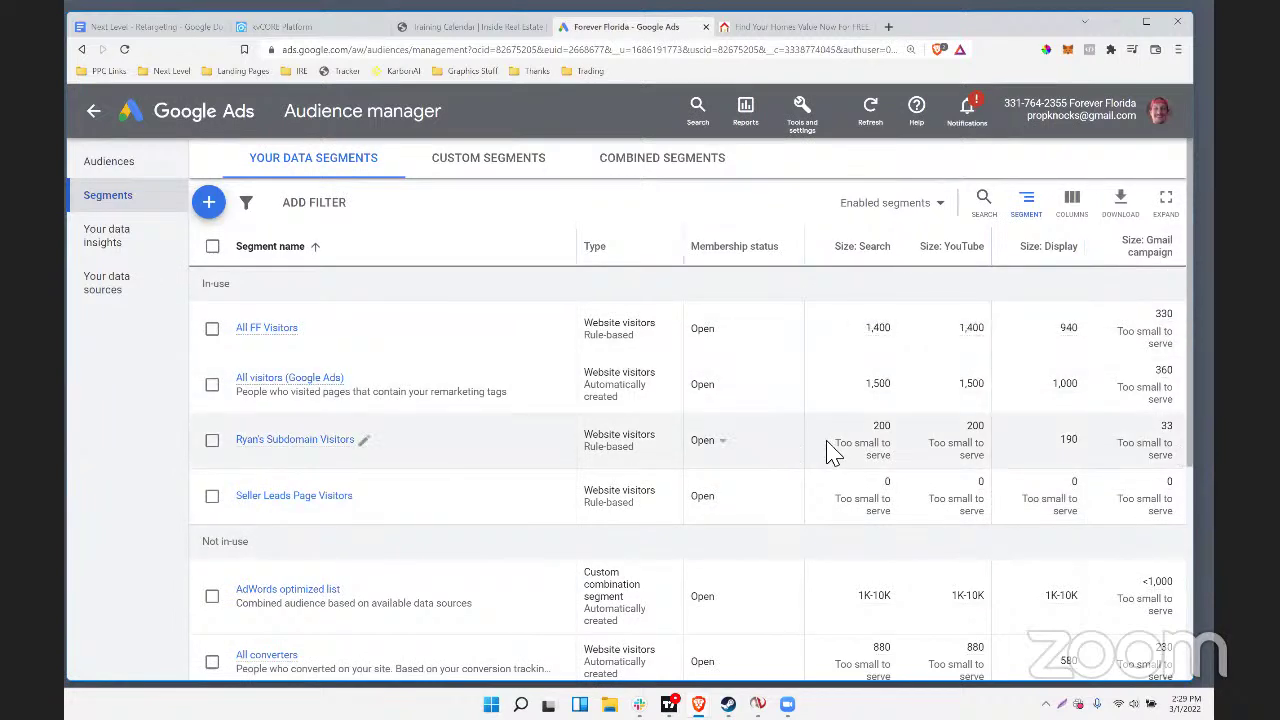
{"action": "left_click_drag", "start_coordinate": [880, 452], "coordinate": [898, 467]}
{"action": "left_click_drag", "start_coordinate": [834, 499], "coordinate": [895, 515]}
{"action": "left_click_drag", "start_coordinate": [930, 443], "coordinate": [1000, 466]}
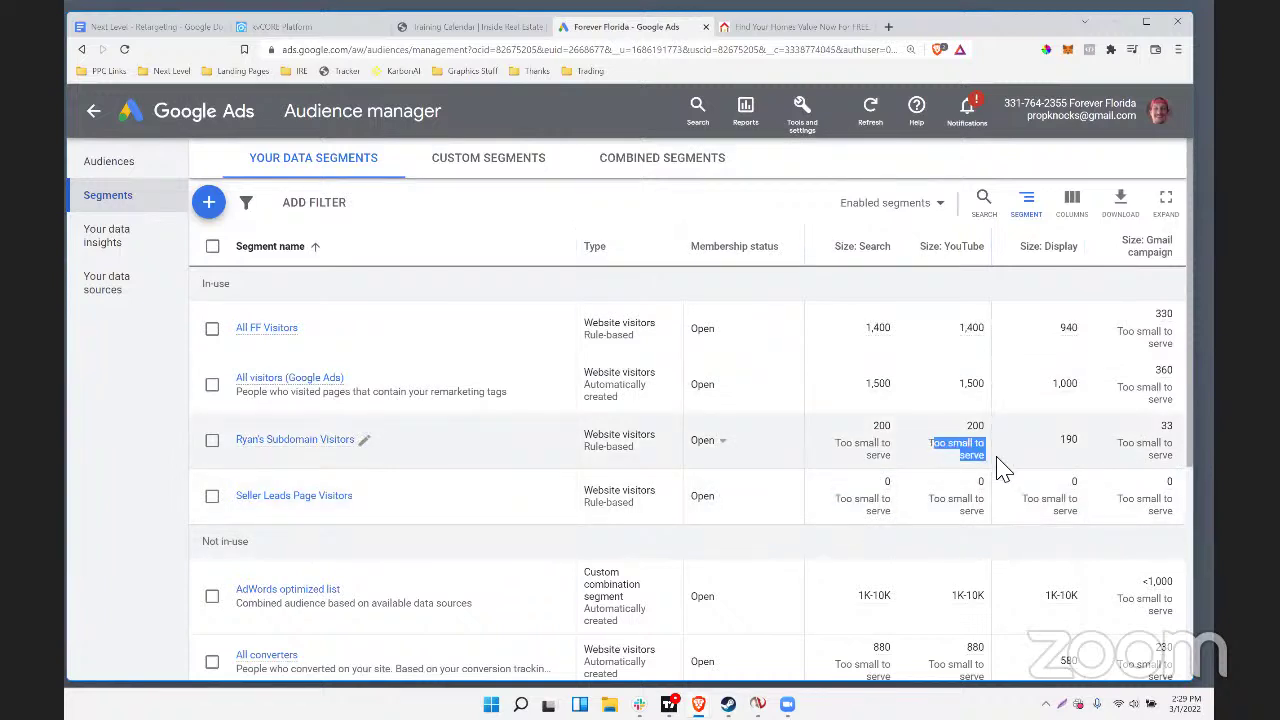
{"action": "left_click_drag", "start_coordinate": [930, 499], "coordinate": [990, 522]}
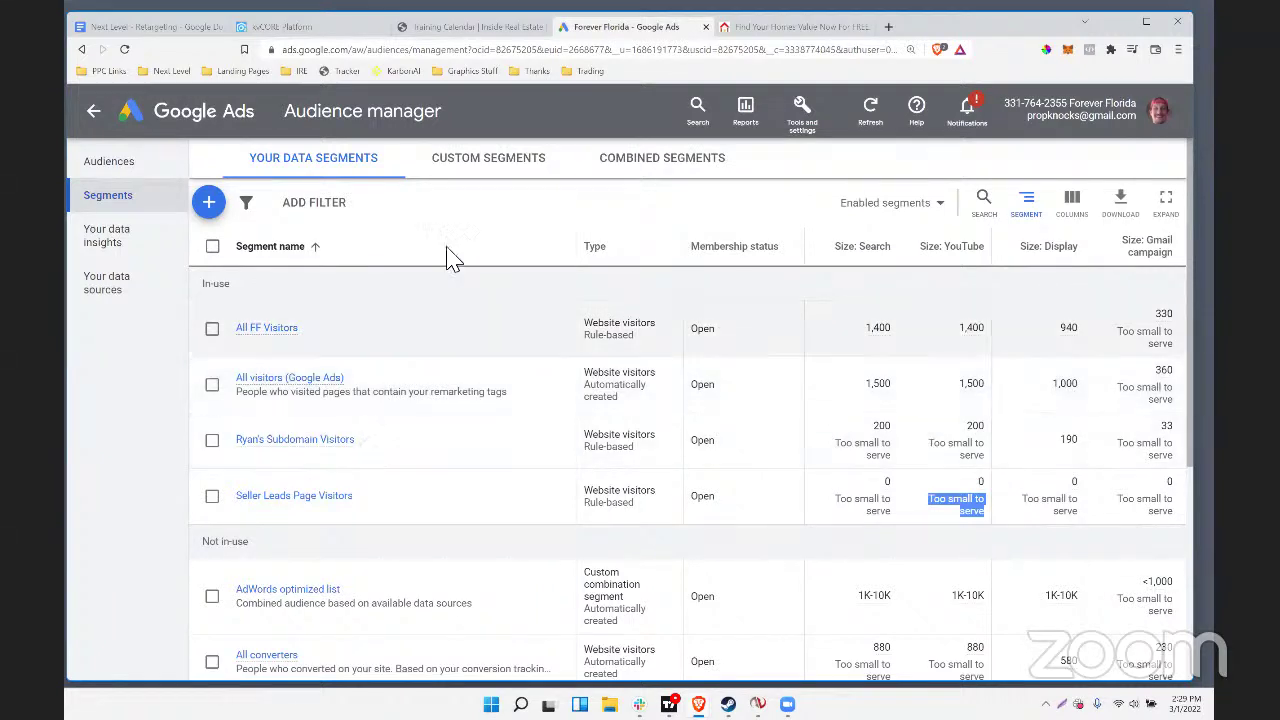
Compare the Search and Gmail campaign sizes of the All FF Visitors and All visitors (Google Ads) segments
{"action": "left_click_drag", "start_coordinate": [851, 323], "coordinate": [887, 331]}
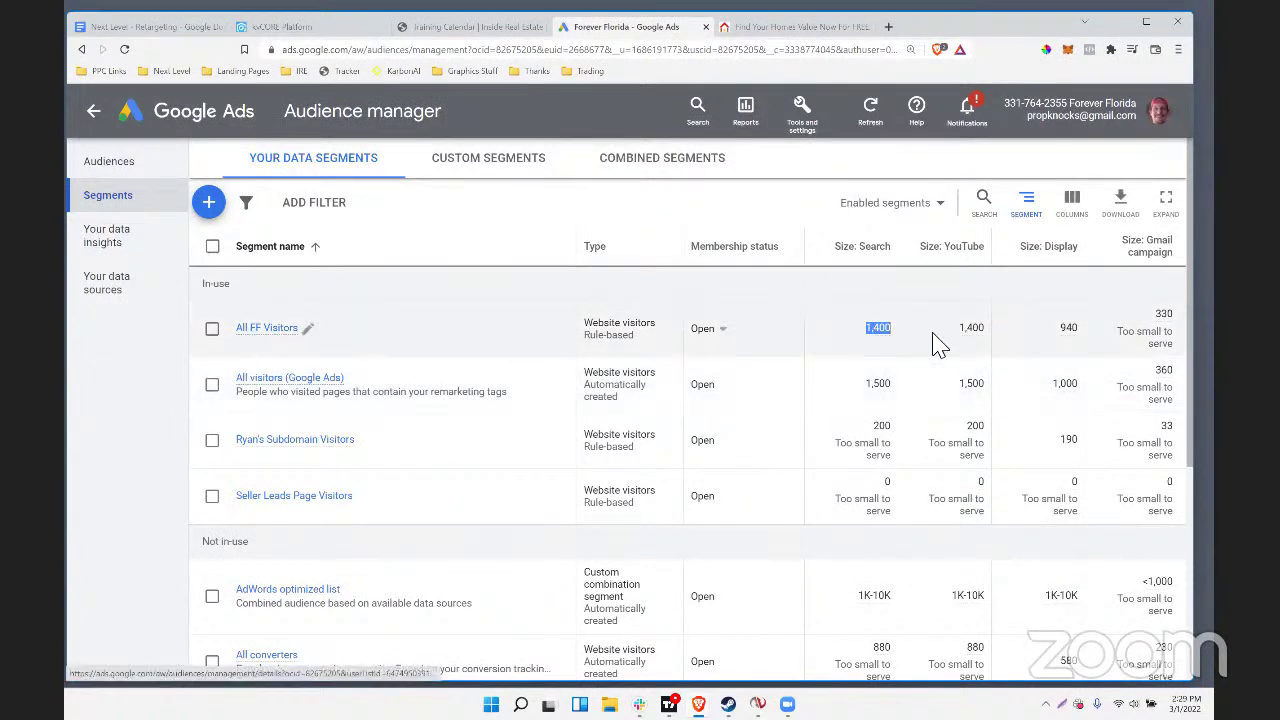
{"action": "left_click", "coordinate": [866, 340]}
{"action": "left_click_drag", "start_coordinate": [866, 340], "coordinate": [898, 336]}
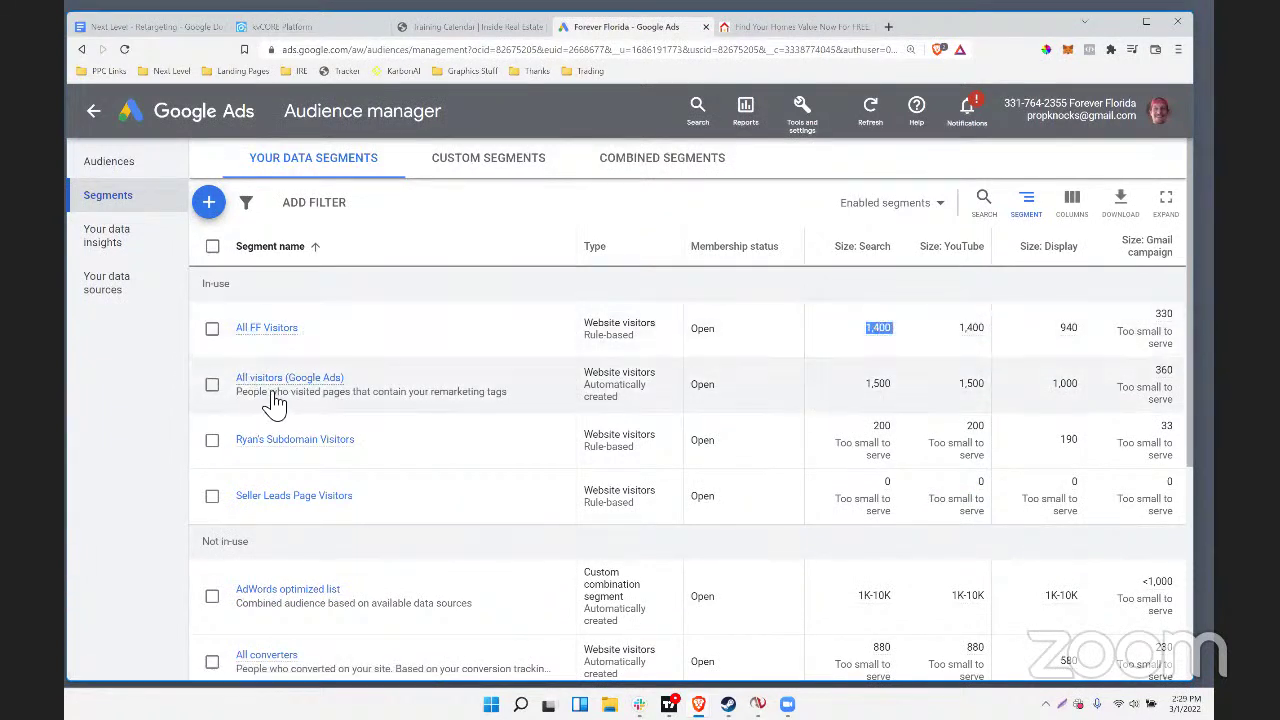
{"action": "left_click_drag", "start_coordinate": [860, 392], "coordinate": [920, 396]}
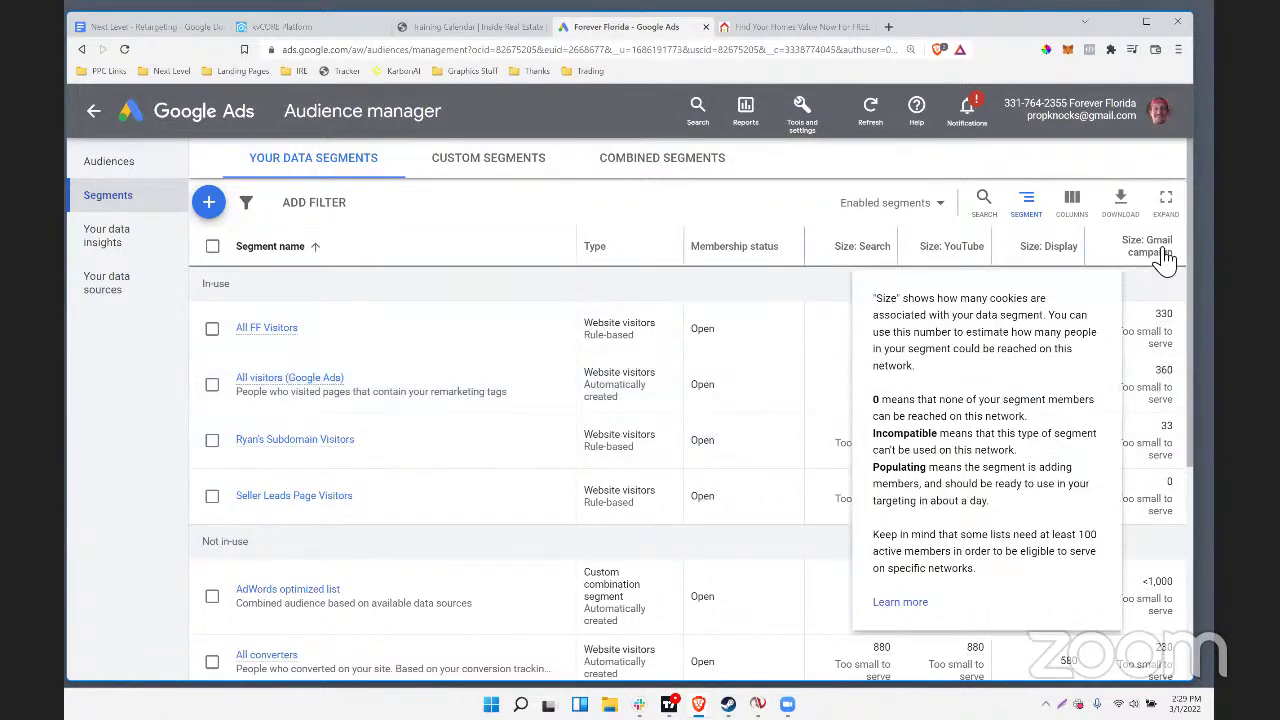
{"action": "left_click_drag", "start_coordinate": [1126, 343], "coordinate": [1181, 408]}
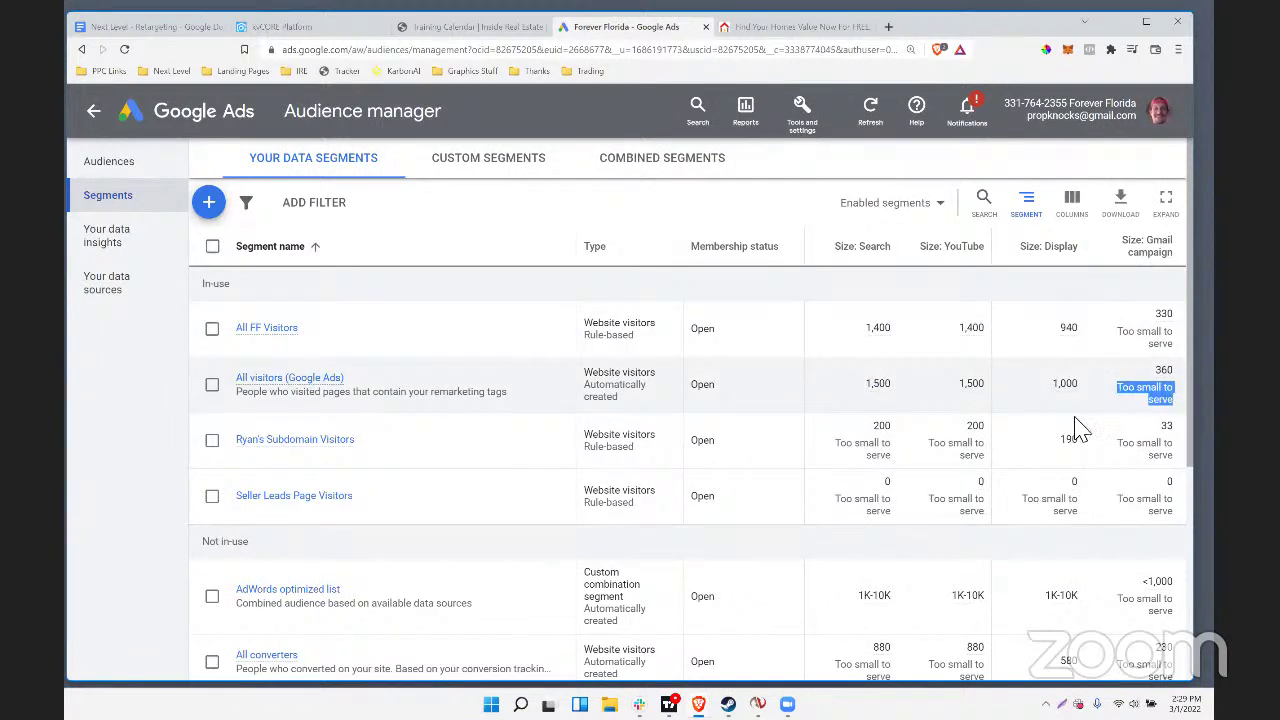
{"action": "mouse_move", "coordinate": [1055, 397]}
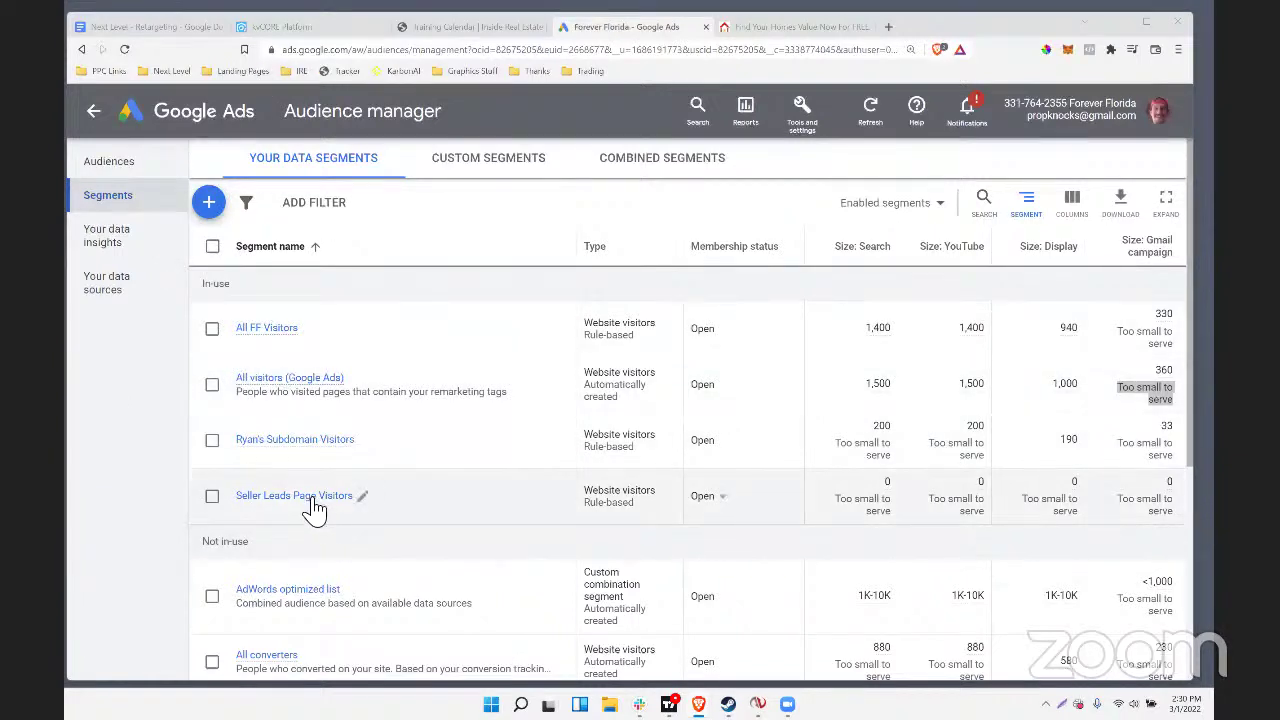
Start a new website visitors segment and explore its member types, leaving it set to Visitors of a page
{"action": "left_click", "coordinate": [213, 210]}
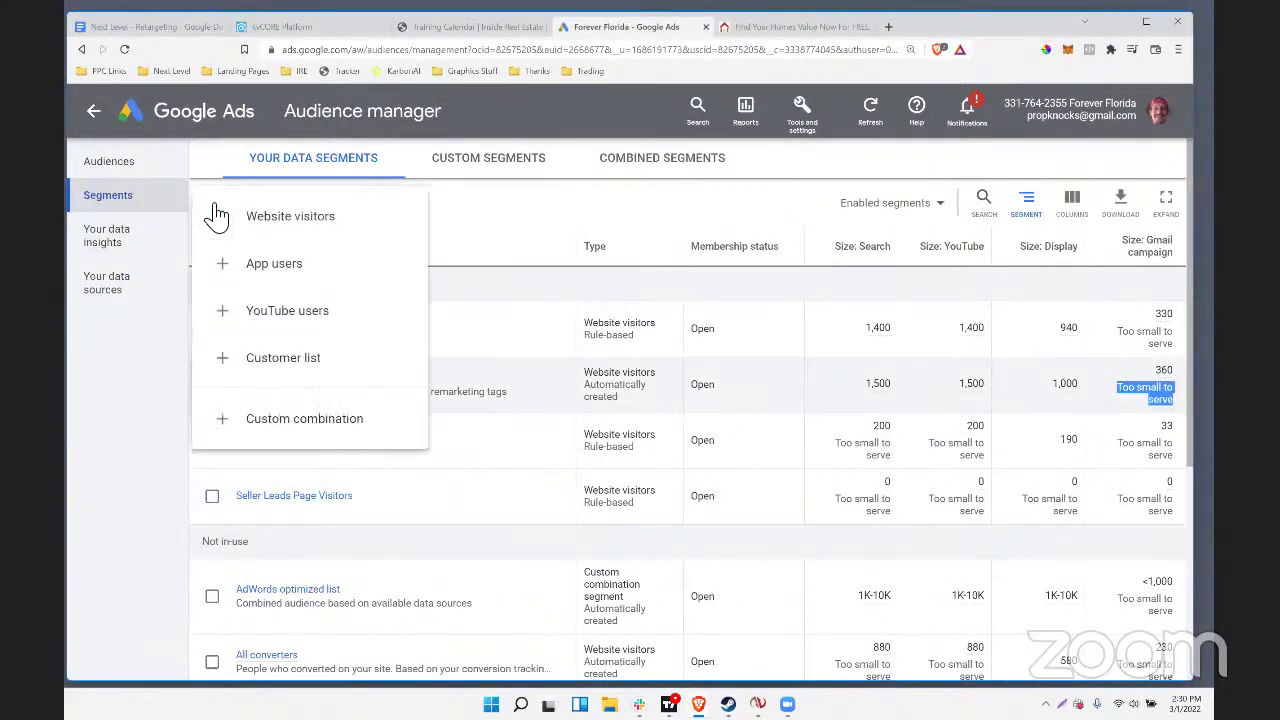
{"action": "left_click", "coordinate": [282, 217]}
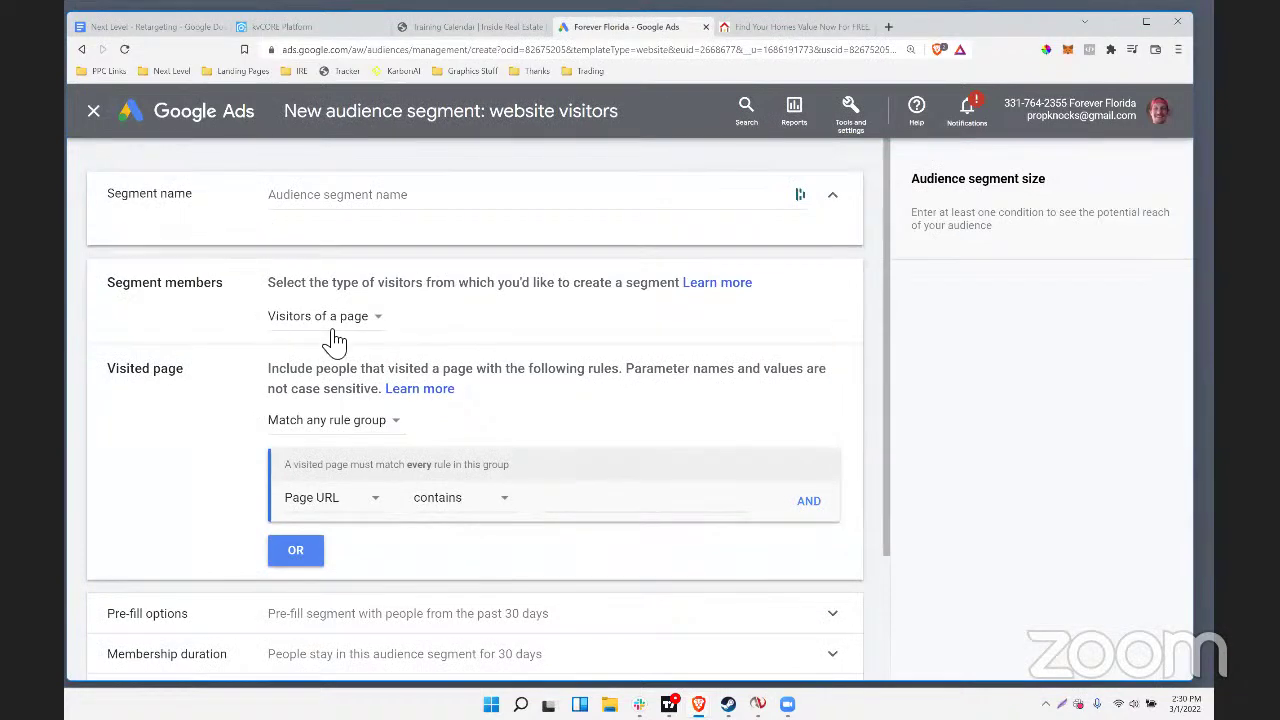
{"action": "left_click", "coordinate": [363, 317]}
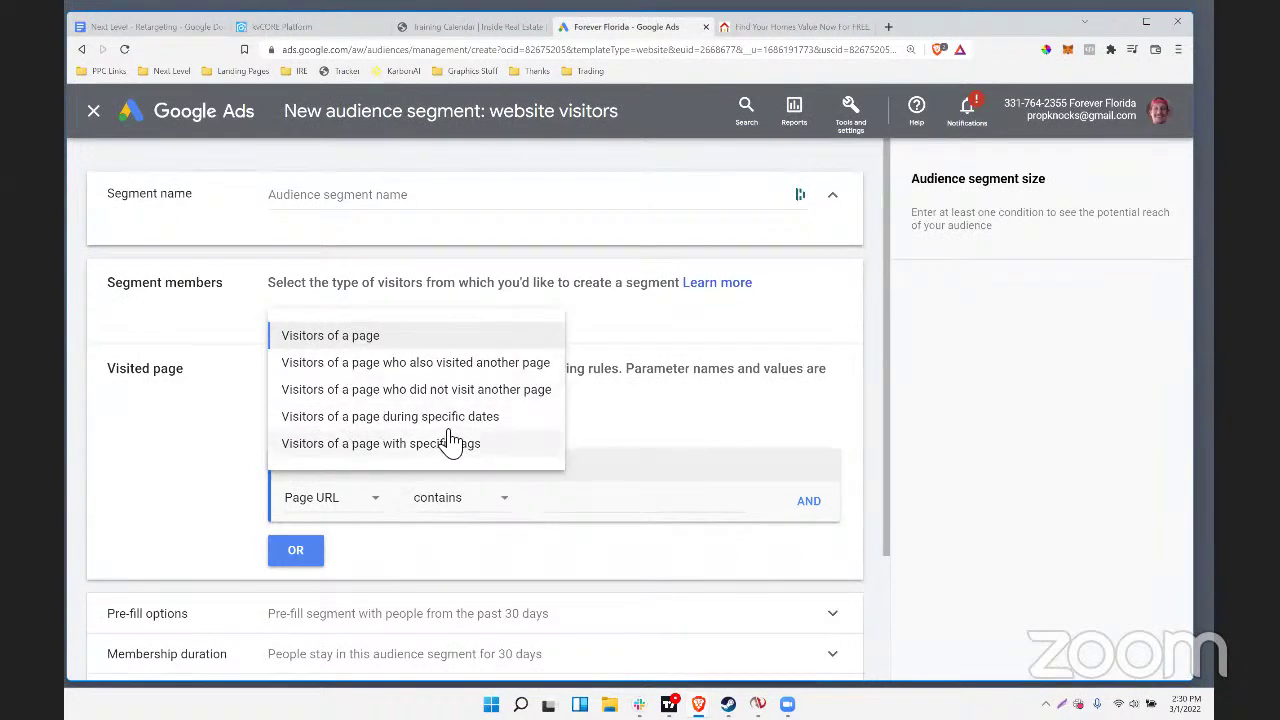
{"action": "left_click", "coordinate": [432, 389]}
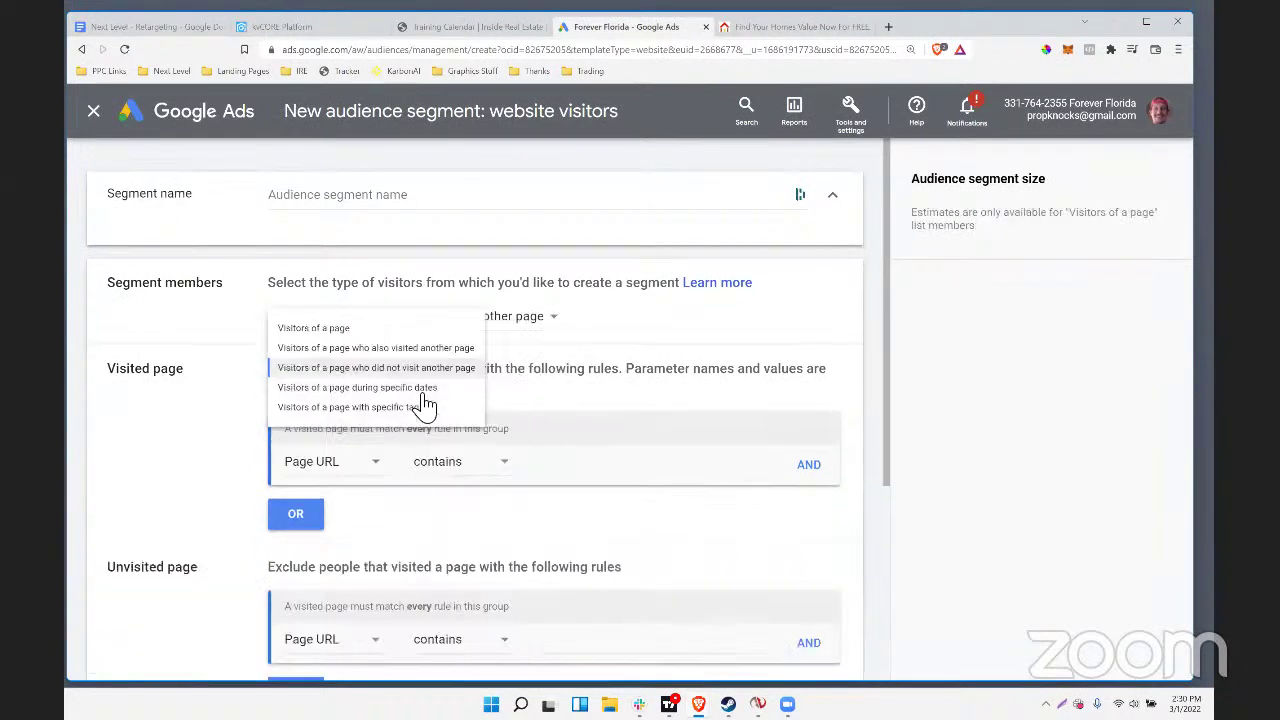
{"action": "left_click", "coordinate": [462, 316]}
{"action": "left_click", "coordinate": [648, 328]}
{"action": "left_click", "coordinate": [430, 320]}
{"action": "left_click", "coordinate": [369, 338]}
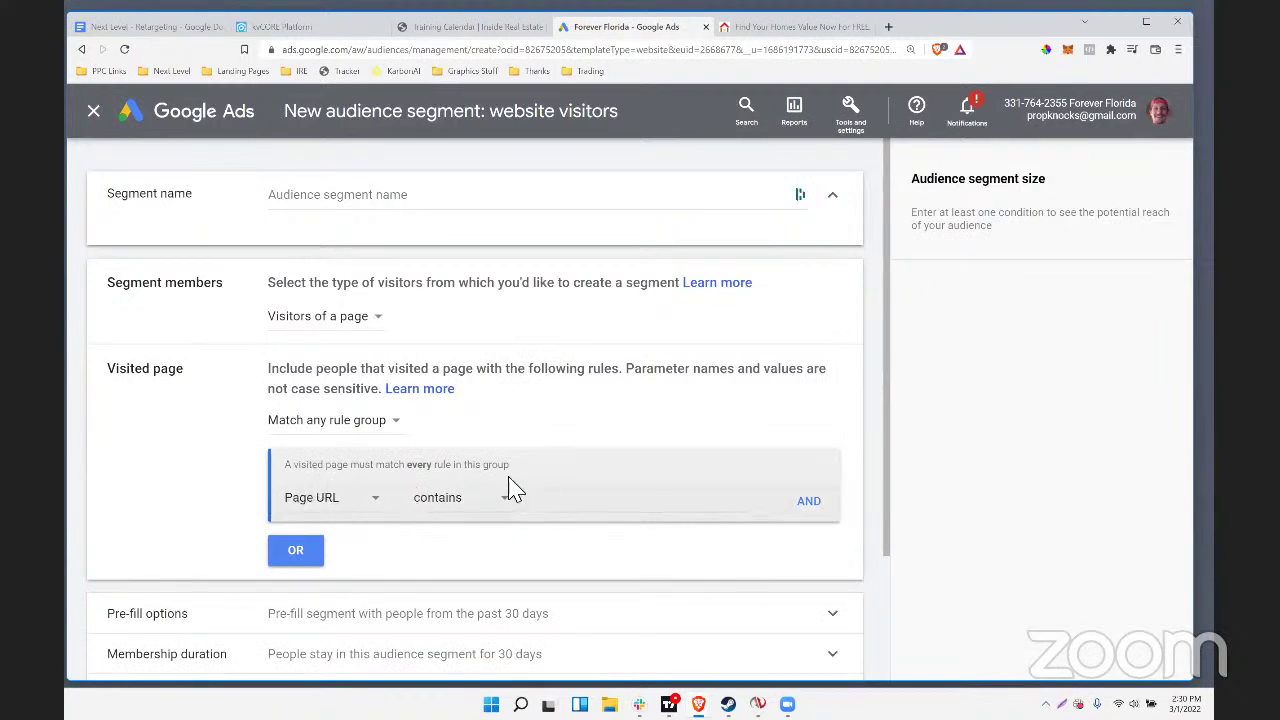
Review the parameters available for the visited page rule, keeping Page URL selected
{"action": "left_click", "coordinate": [370, 503]}
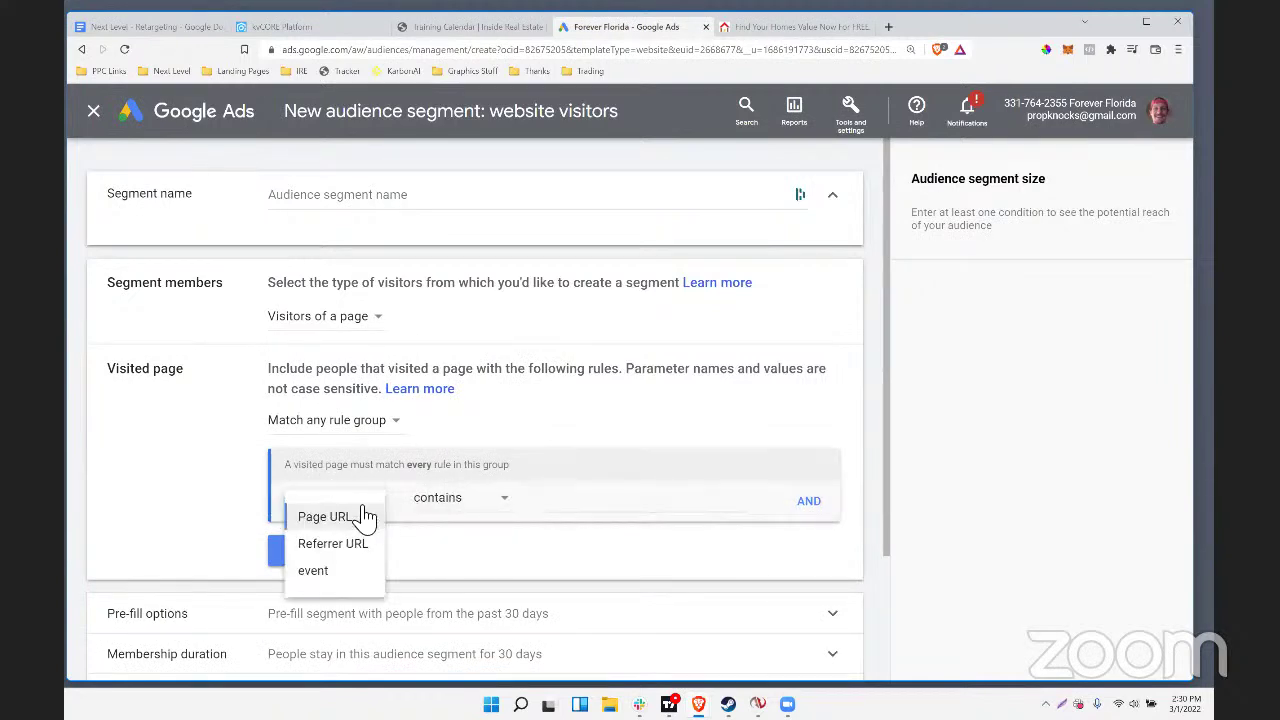
{"action": "left_click", "coordinate": [365, 516]}
{"action": "scroll", "coordinate": [563, 406], "scroll_direction": "down", "scroll_amount": 2}
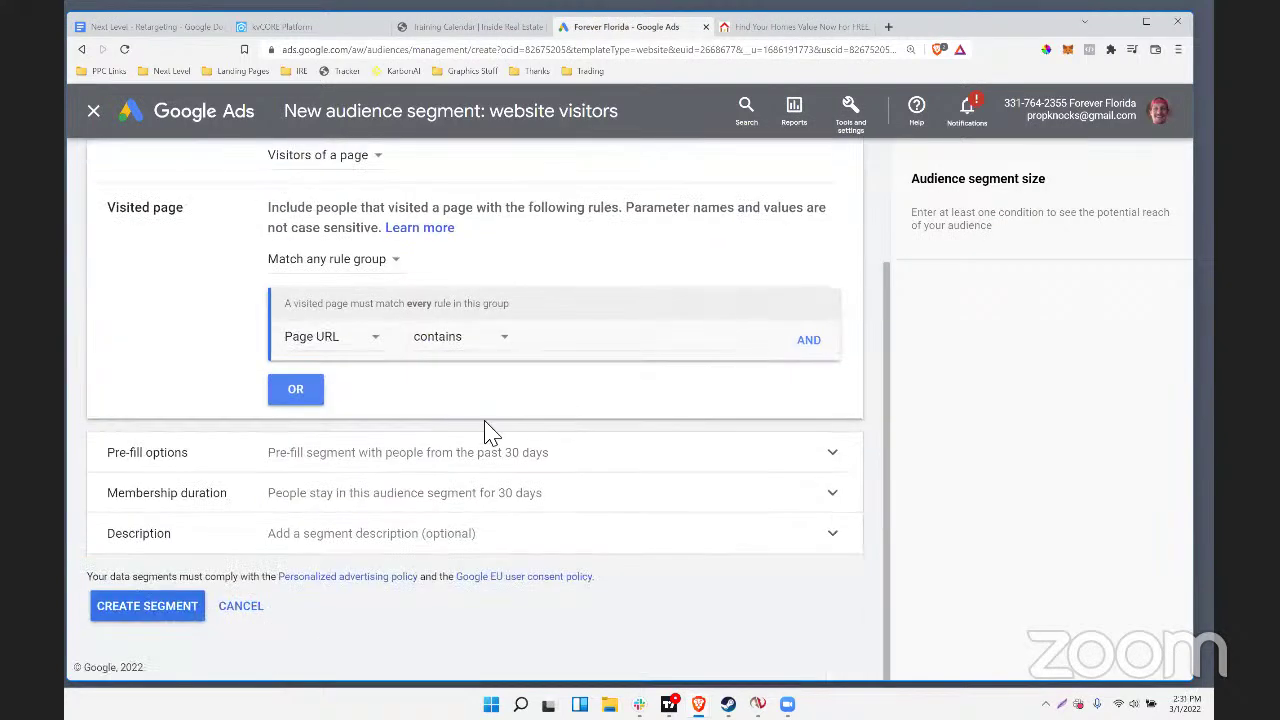
{"action": "left_click", "coordinate": [314, 344]}
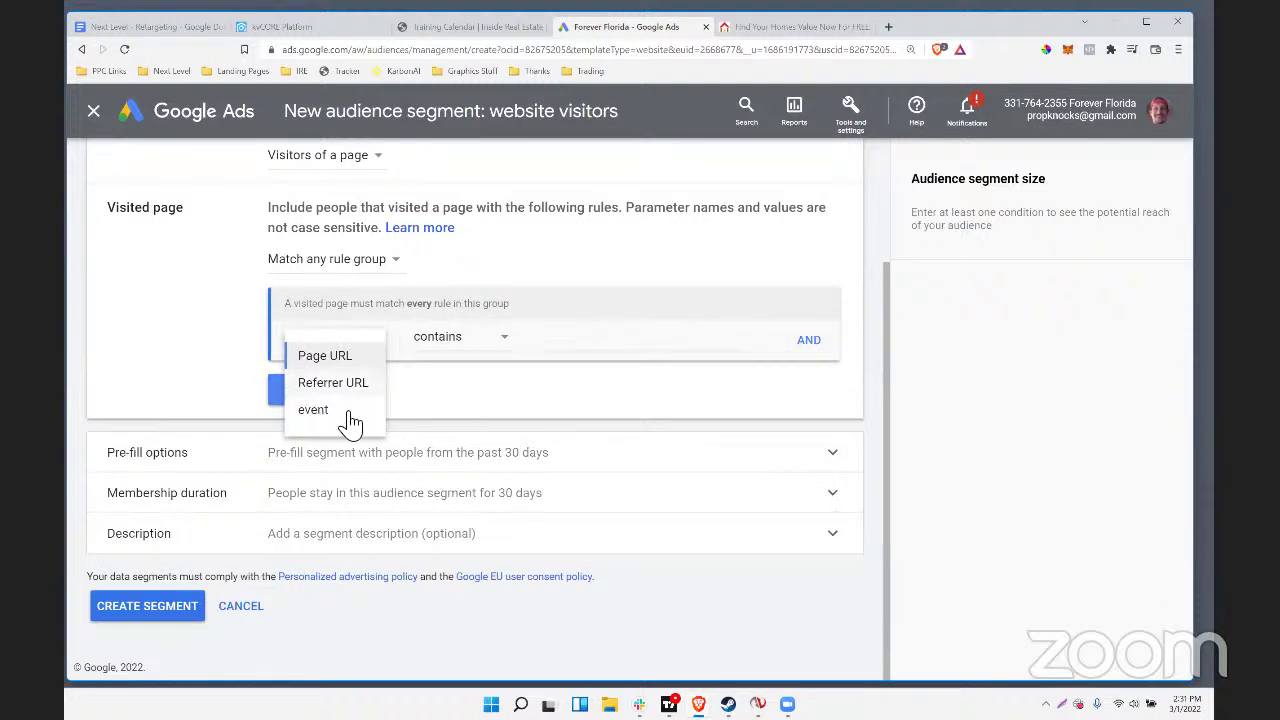
{"action": "left_click", "coordinate": [533, 405]}
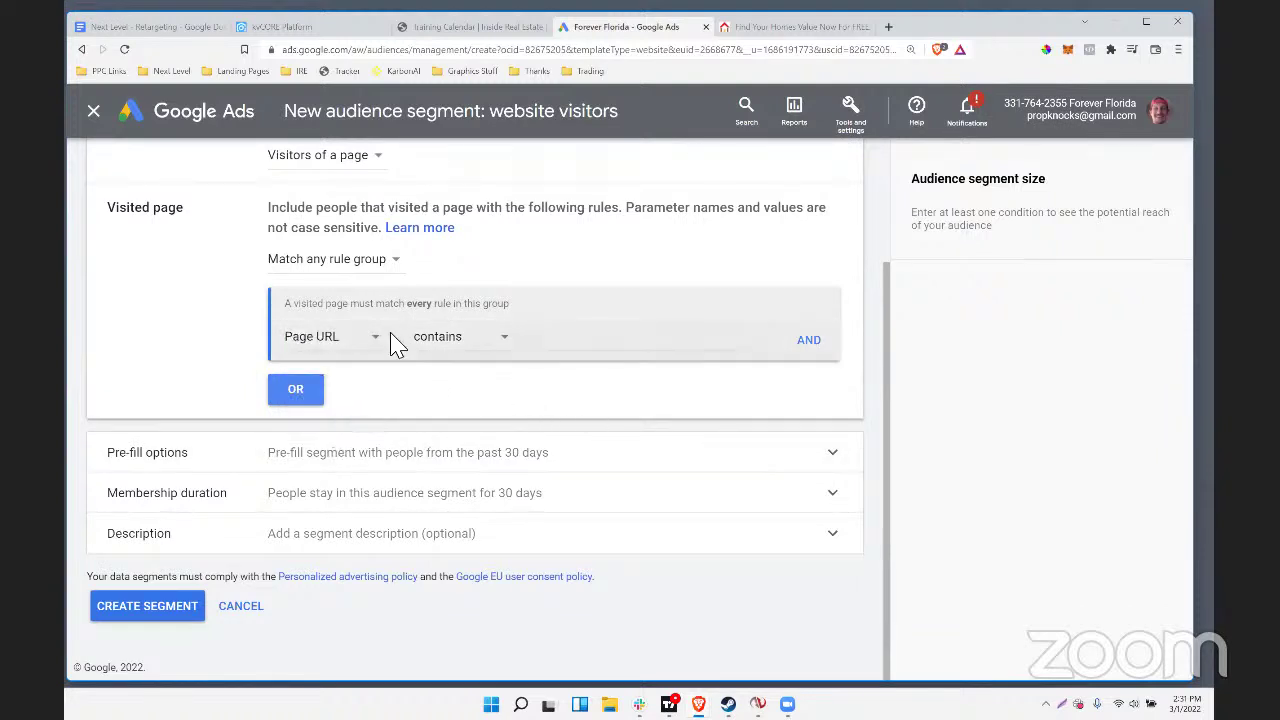
{"action": "scroll", "coordinate": [397, 343], "scroll_direction": "up", "scroll_amount": 1}
{"action": "scroll", "coordinate": [400, 337], "scroll_direction": "down", "scroll_amount": 1}
{"action": "left_click", "coordinate": [300, 351]}
{"action": "left_click", "coordinate": [173, 337]}
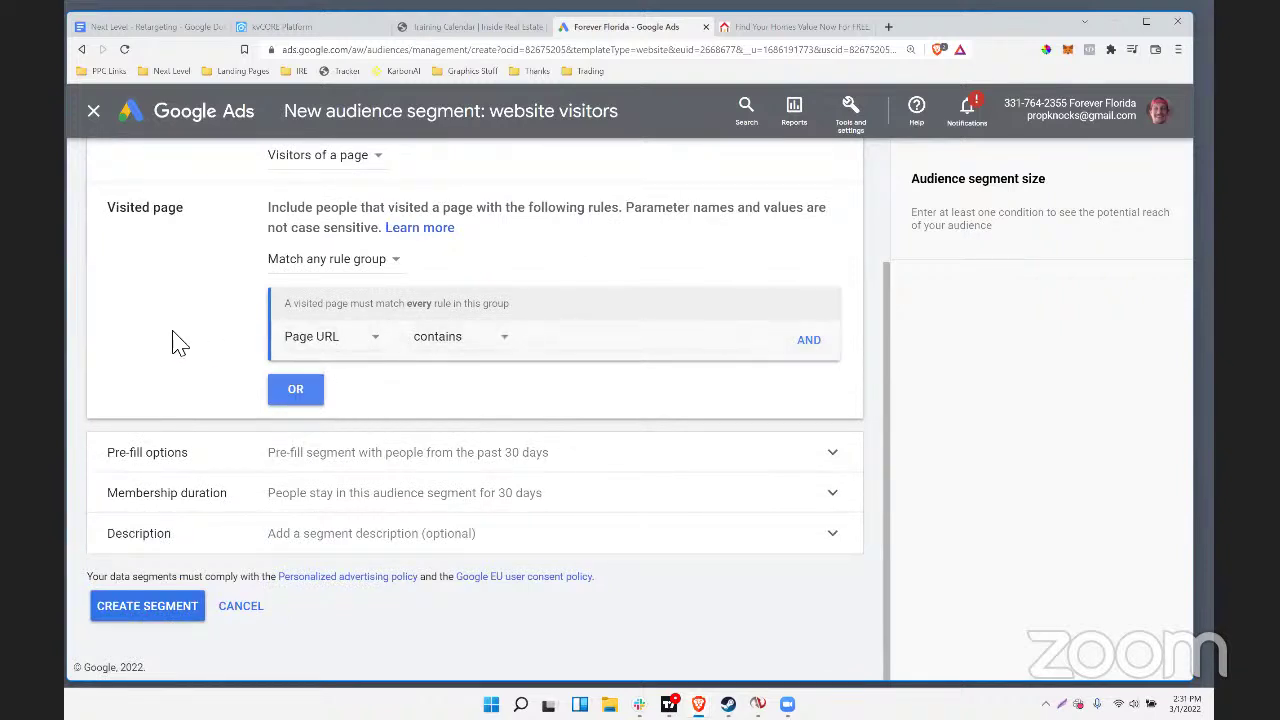
Try Referrer URL in the visited page rule, restore Page URL and leave the form without creating the segment
{"action": "left_click", "coordinate": [321, 337]}
{"action": "left_click", "coordinate": [318, 378]}
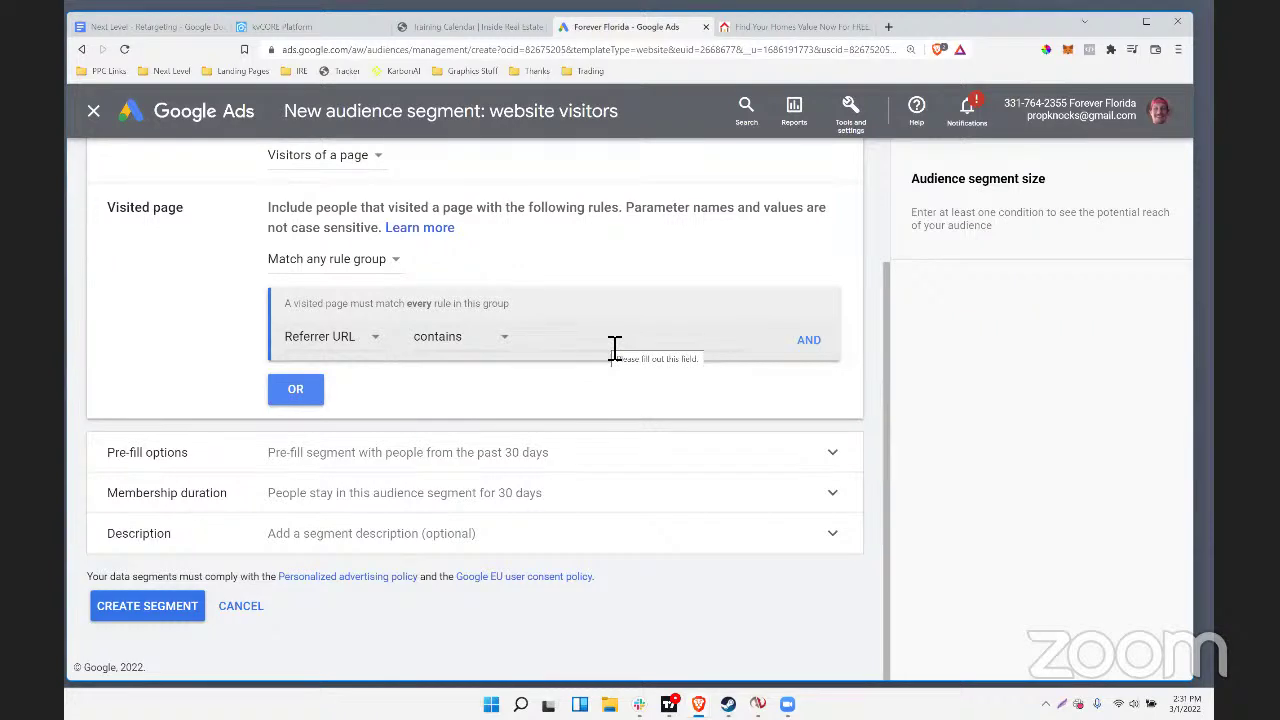
{"action": "left_click", "coordinate": [362, 350]}
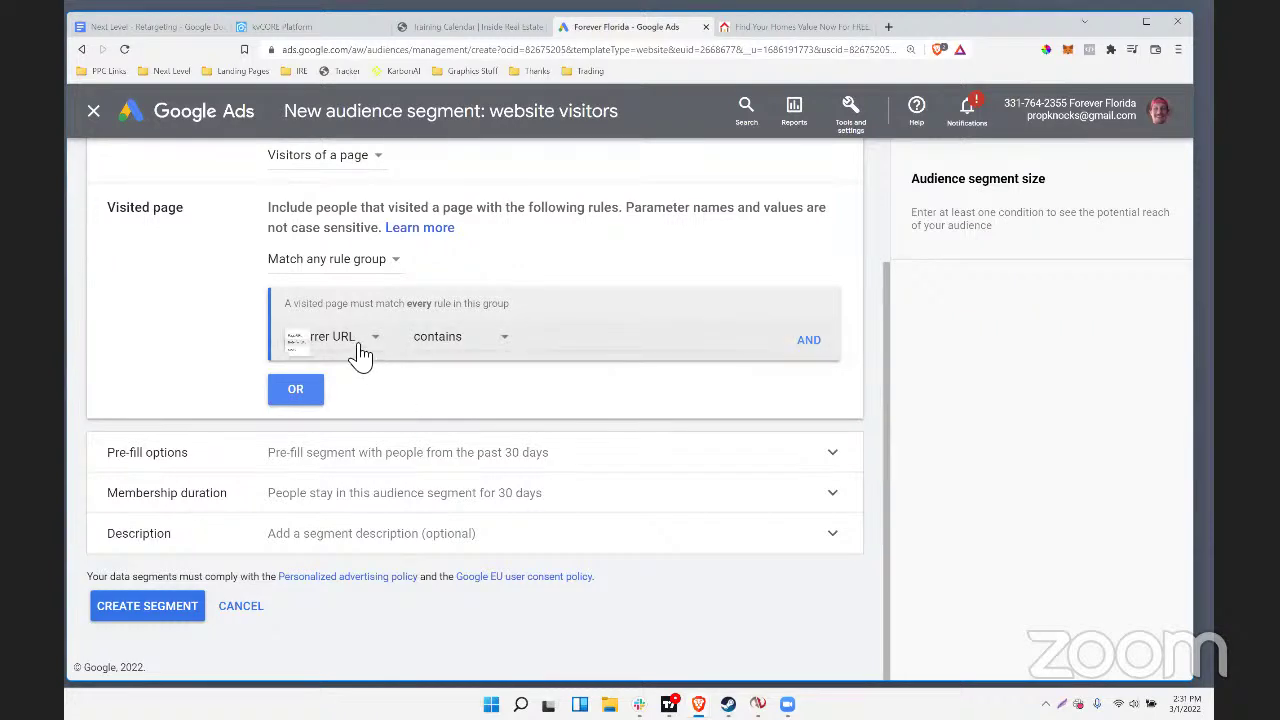
{"action": "left_click", "coordinate": [350, 356]}
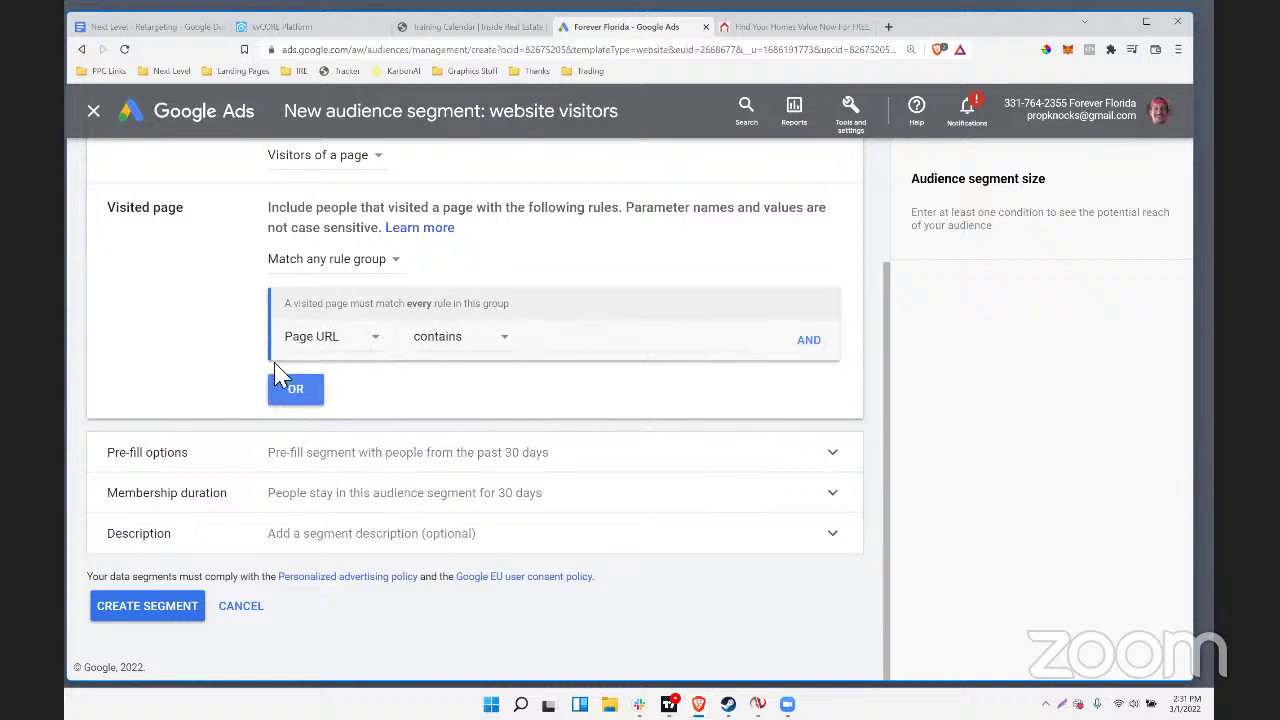
{"action": "scroll", "coordinate": [285, 345], "scroll_direction": "up", "scroll_amount": 2}
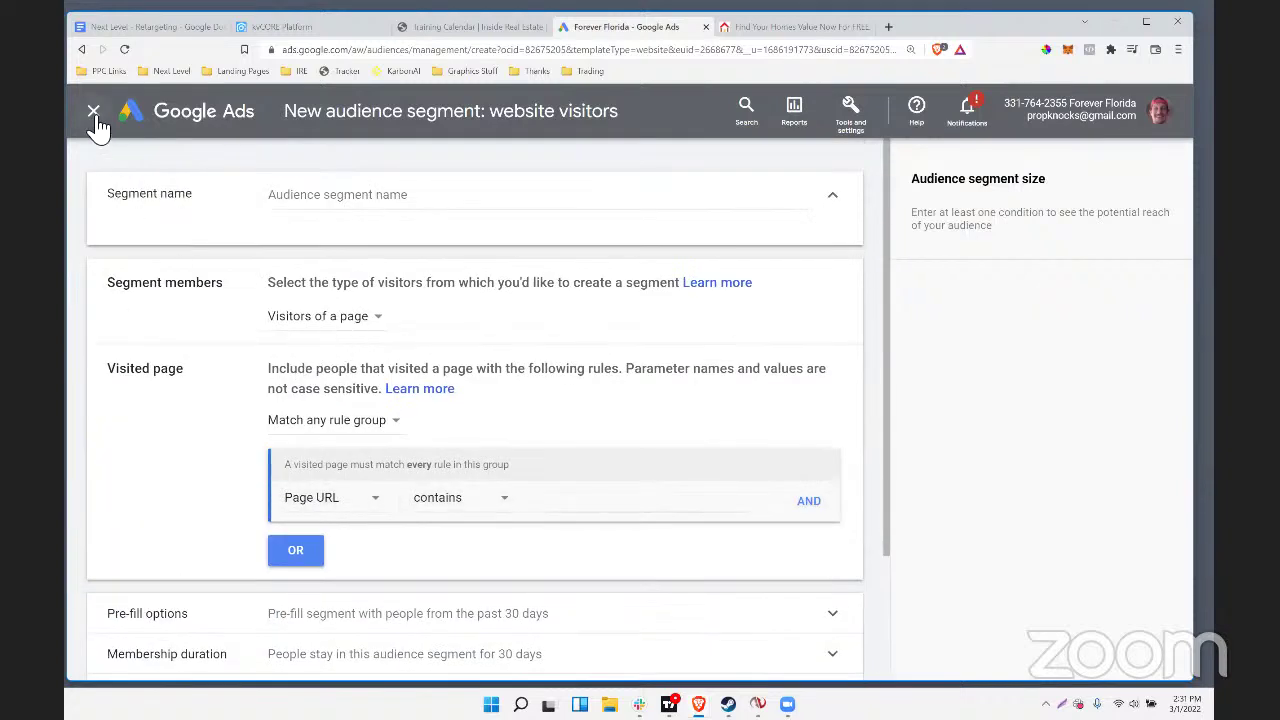
{"action": "left_click", "coordinate": [83, 49]}
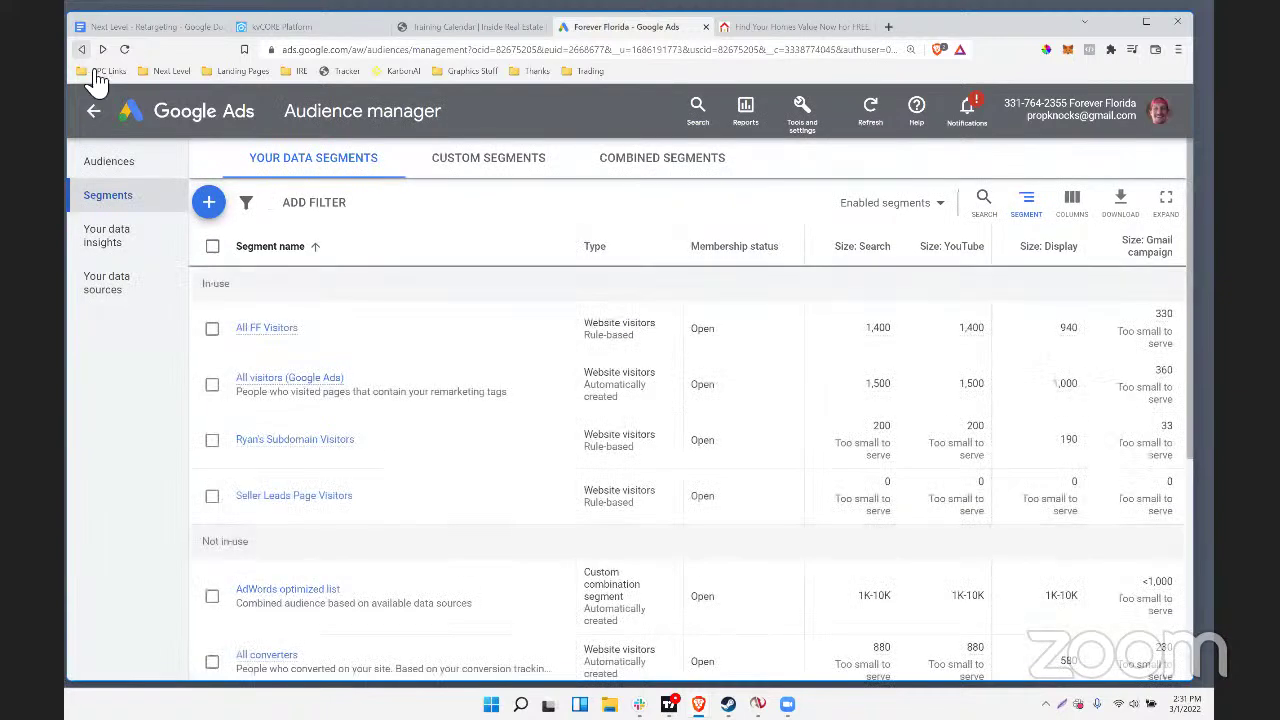
Start a new YouTube users segment, review its channel and segment member options, and leave the form without creating it
{"action": "left_click", "coordinate": [208, 202]}
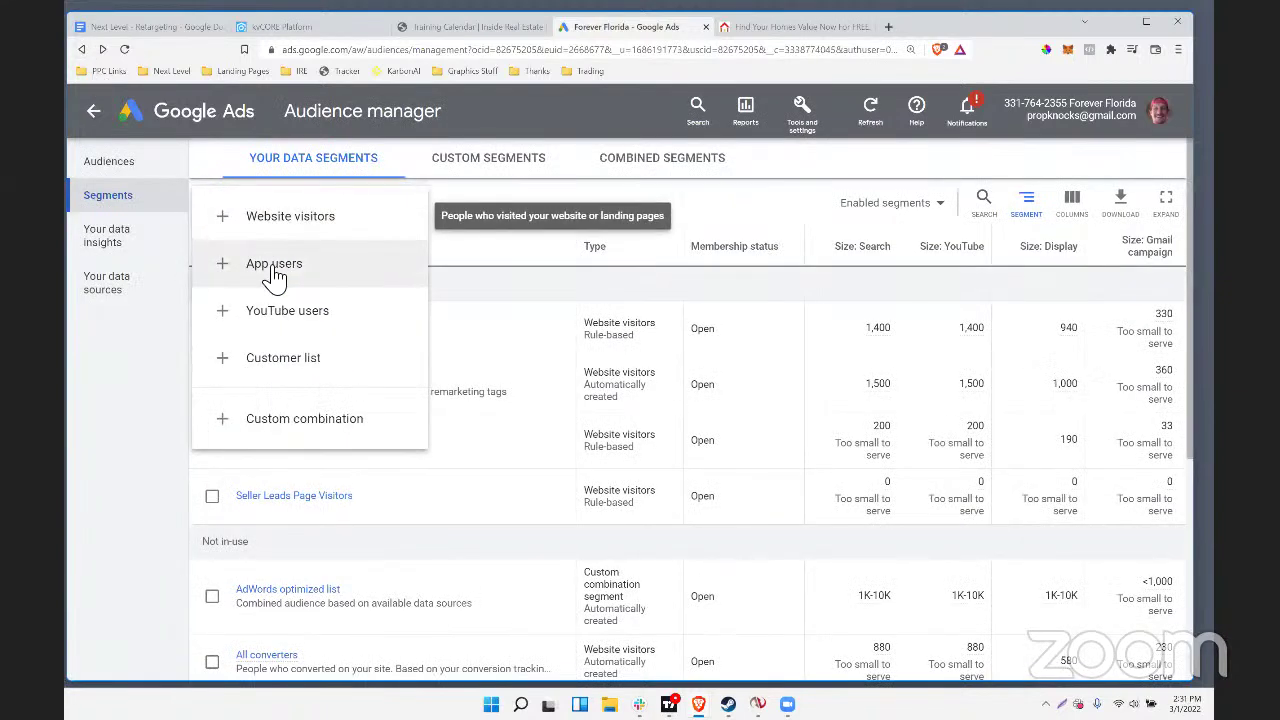
{"action": "left_click", "coordinate": [300, 312]}
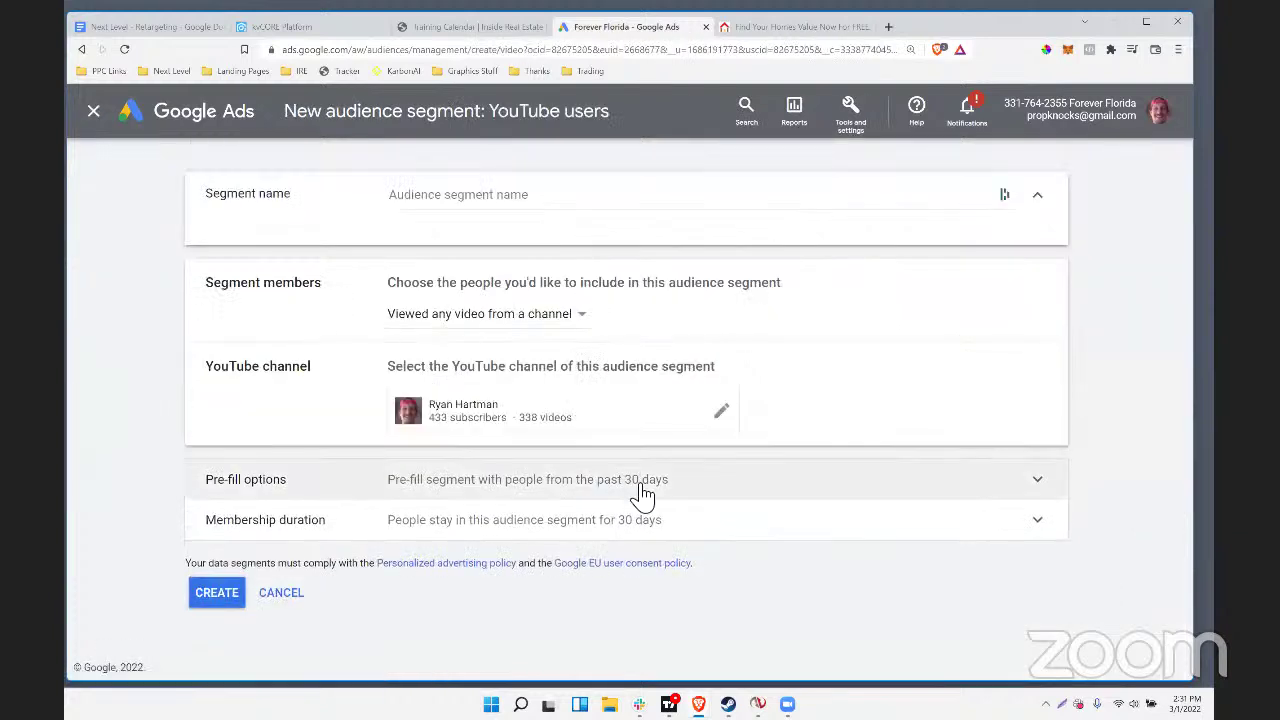
{"action": "left_click_drag", "start_coordinate": [389, 370], "coordinate": [724, 368]}
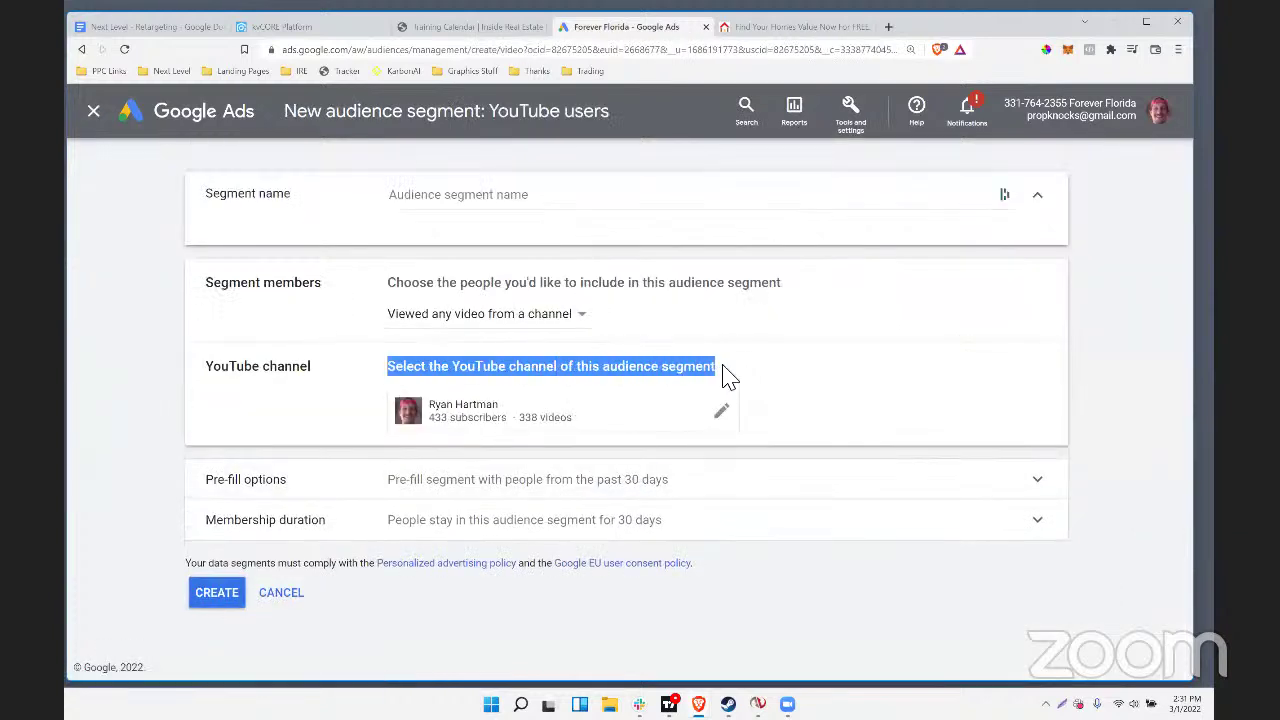
{"action": "left_click", "coordinate": [508, 336]}
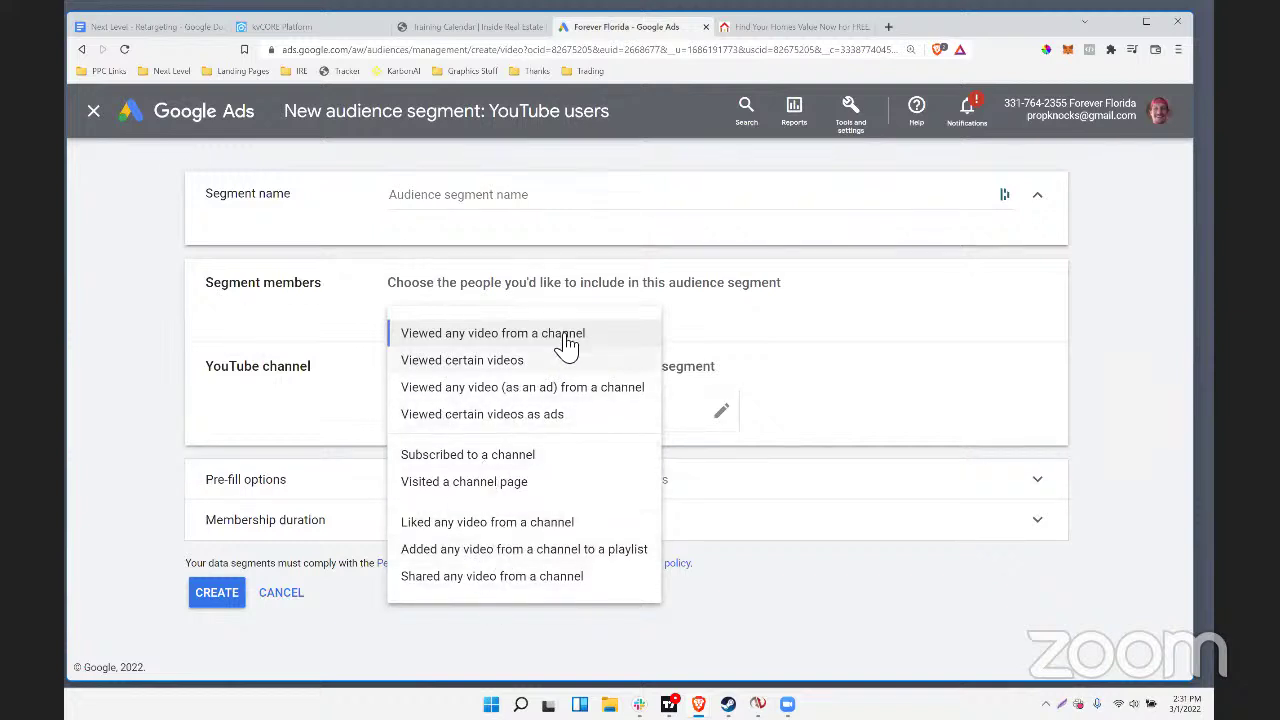
{"action": "left_click", "coordinate": [820, 313]}
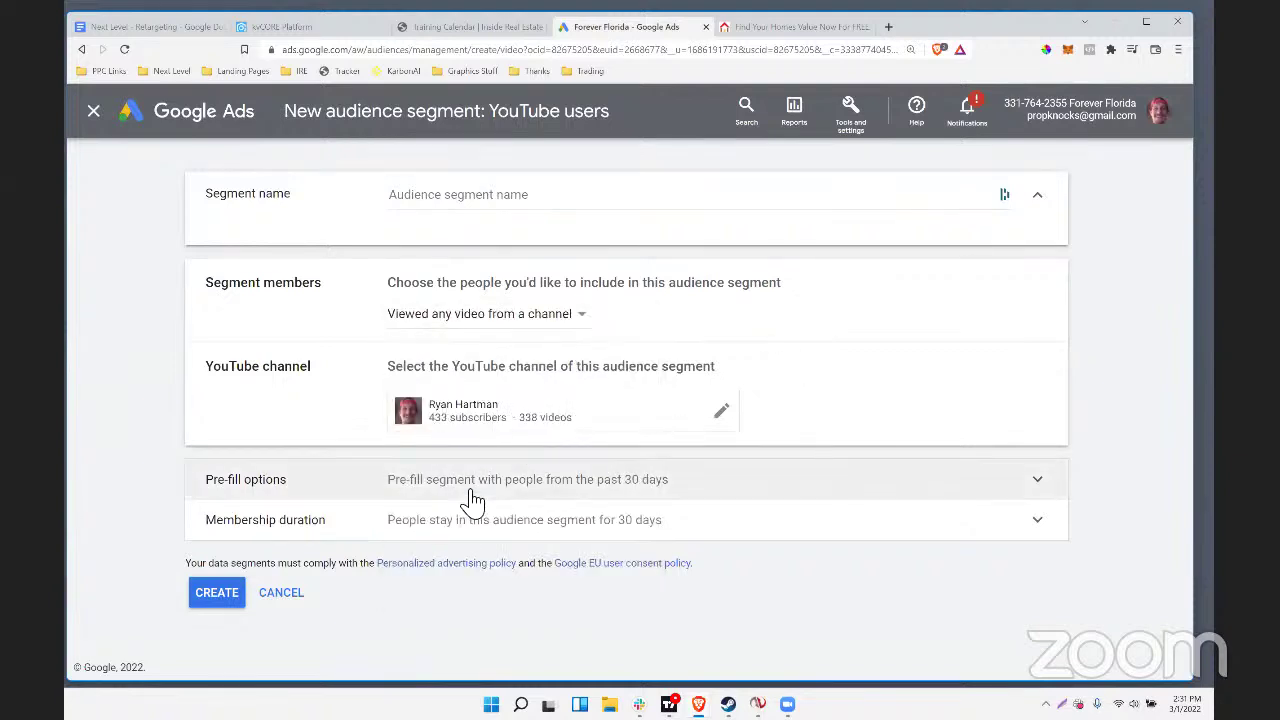
{"action": "left_click", "coordinate": [81, 49]}
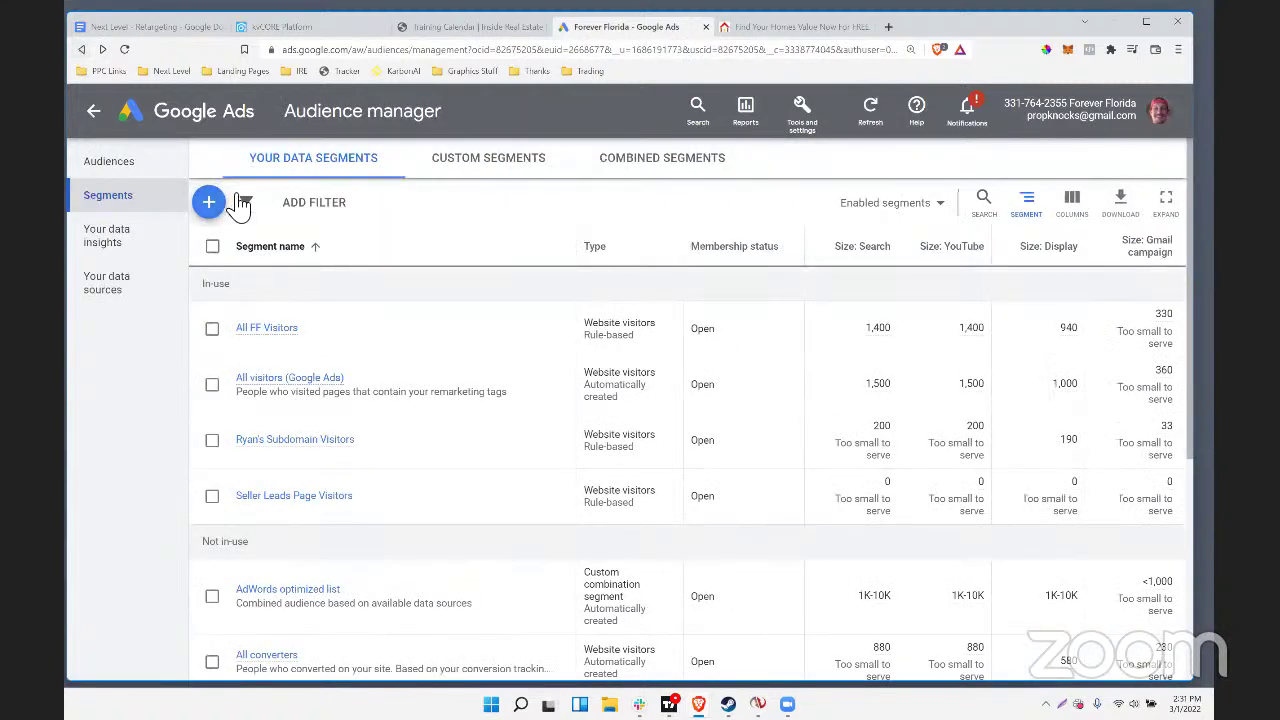
Start another YouTube users segment, trying Viewed any video (as an ad) from a channel before setting its members to Viewed certain videos
{"action": "left_click", "coordinate": [209, 202]}
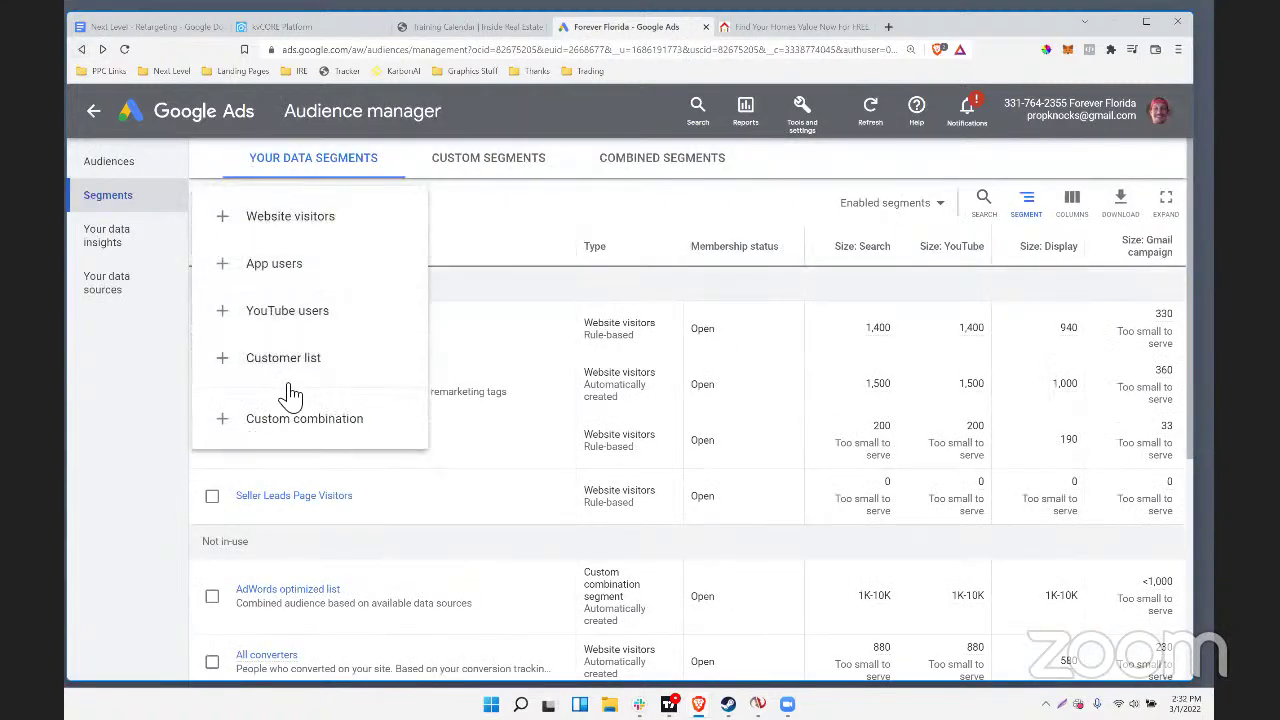
{"action": "left_click", "coordinate": [287, 335]}
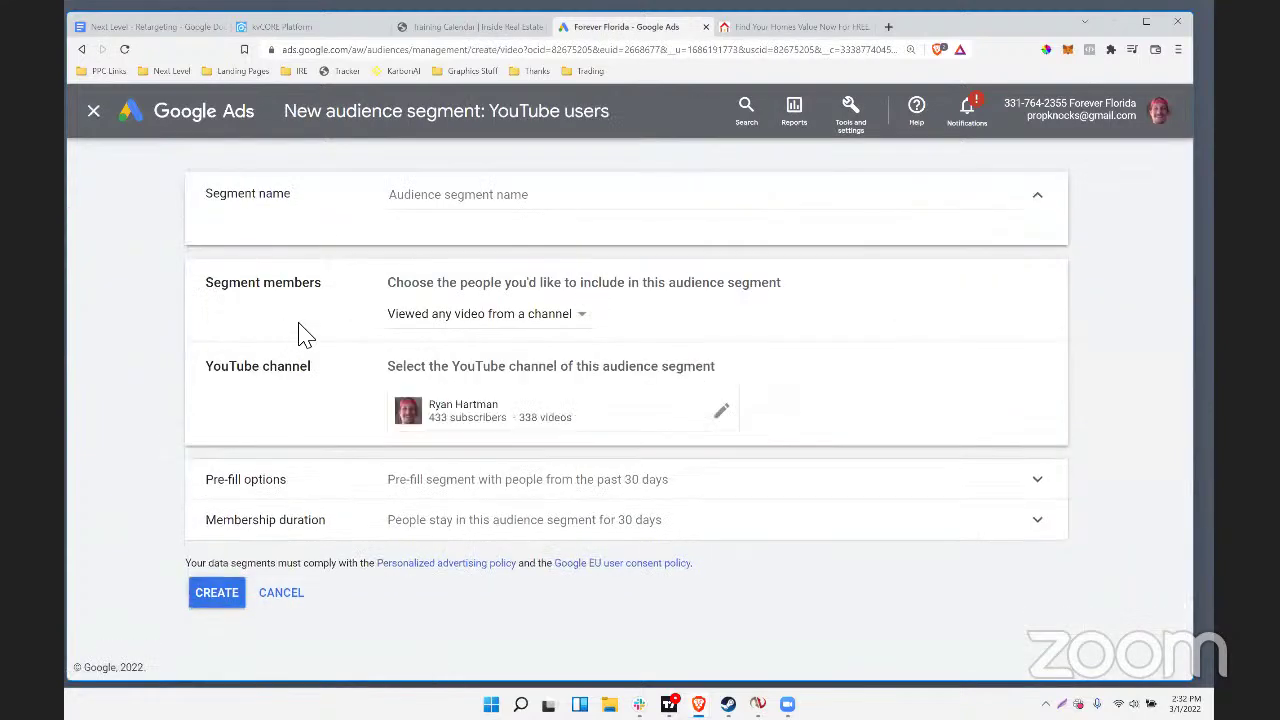
{"action": "left_click", "coordinate": [486, 318]}
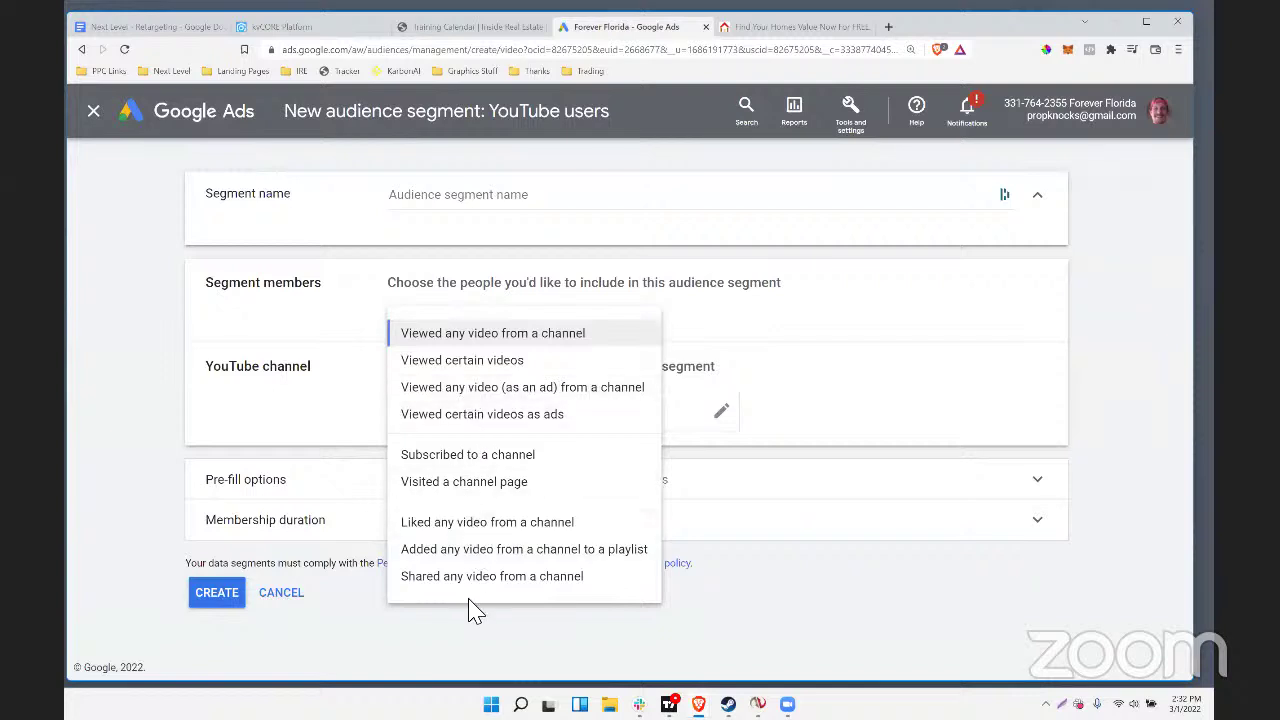
{"action": "left_click", "coordinate": [450, 388]}
{"action": "left_click", "coordinate": [615, 308]}
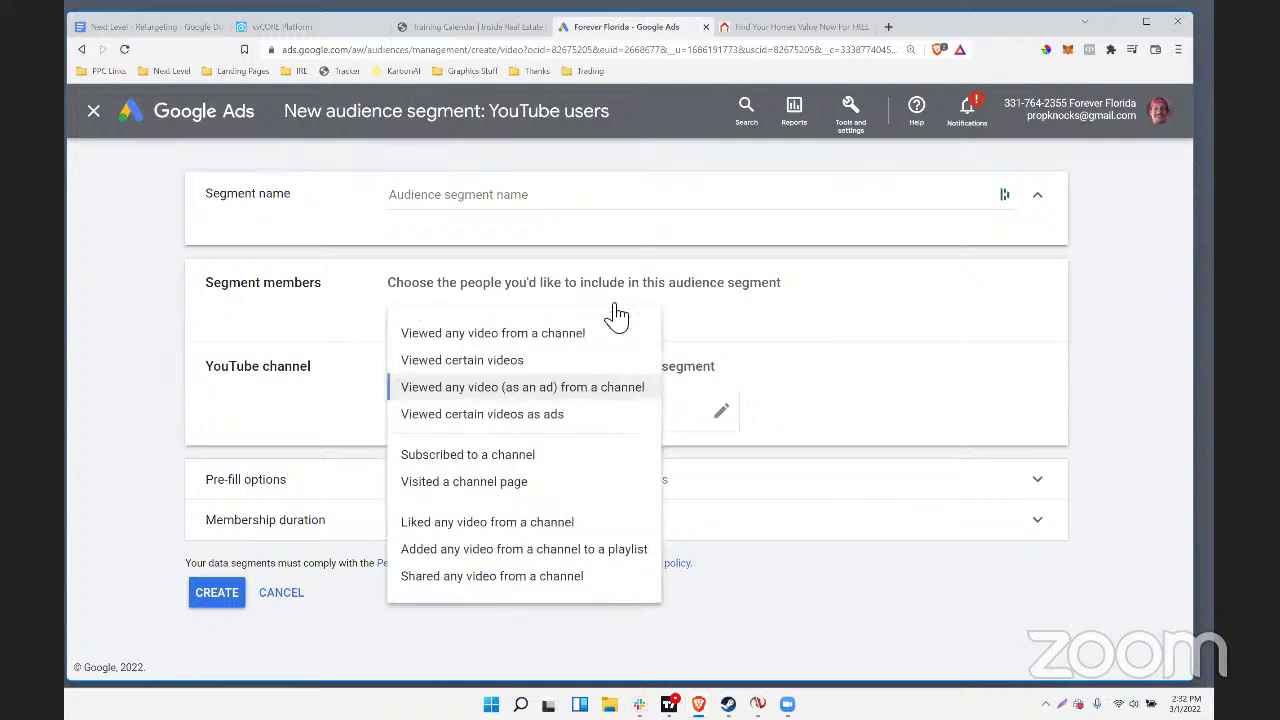
{"action": "left_click", "coordinate": [510, 348]}
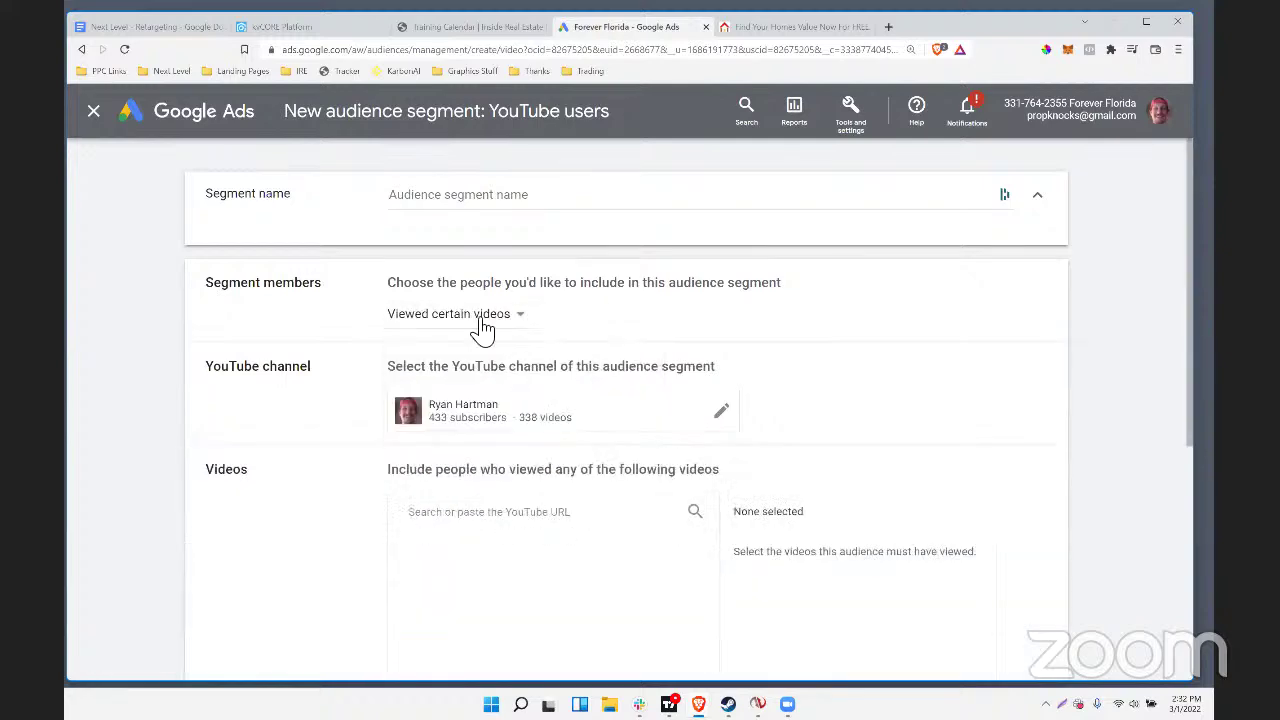
Browse the channel's videos available for the segment and leave the form without creating it
{"action": "scroll", "coordinate": [600, 420], "scroll_direction": "down", "scroll_amount": 3}
{"action": "scroll", "coordinate": [635, 480], "scroll_direction": "up", "scroll_amount": 3}
{"action": "scroll", "coordinate": [600, 586], "scroll_direction": "down", "scroll_amount": 8}
{"action": "scroll", "coordinate": [794, 617], "scroll_direction": "down", "scroll_amount": 4}
{"action": "scroll", "coordinate": [330, 430], "scroll_direction": "up", "scroll_amount": 4}
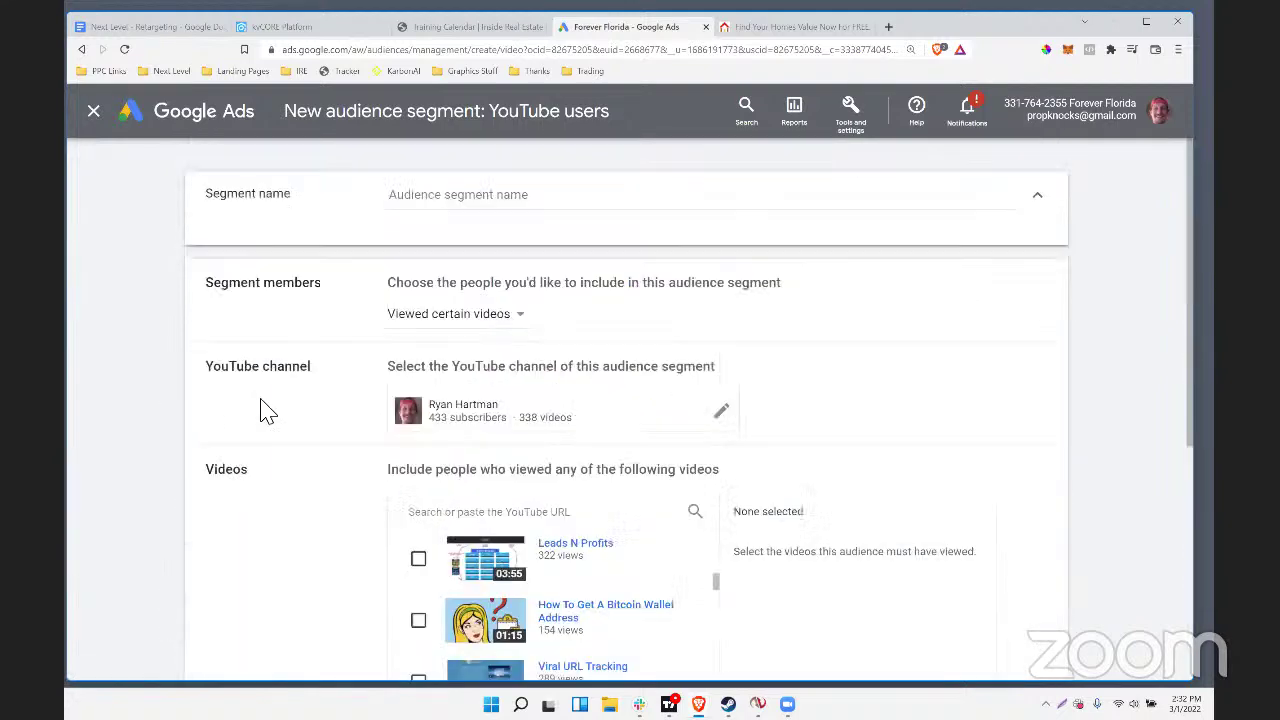
{"action": "left_click", "coordinate": [80, 50]}
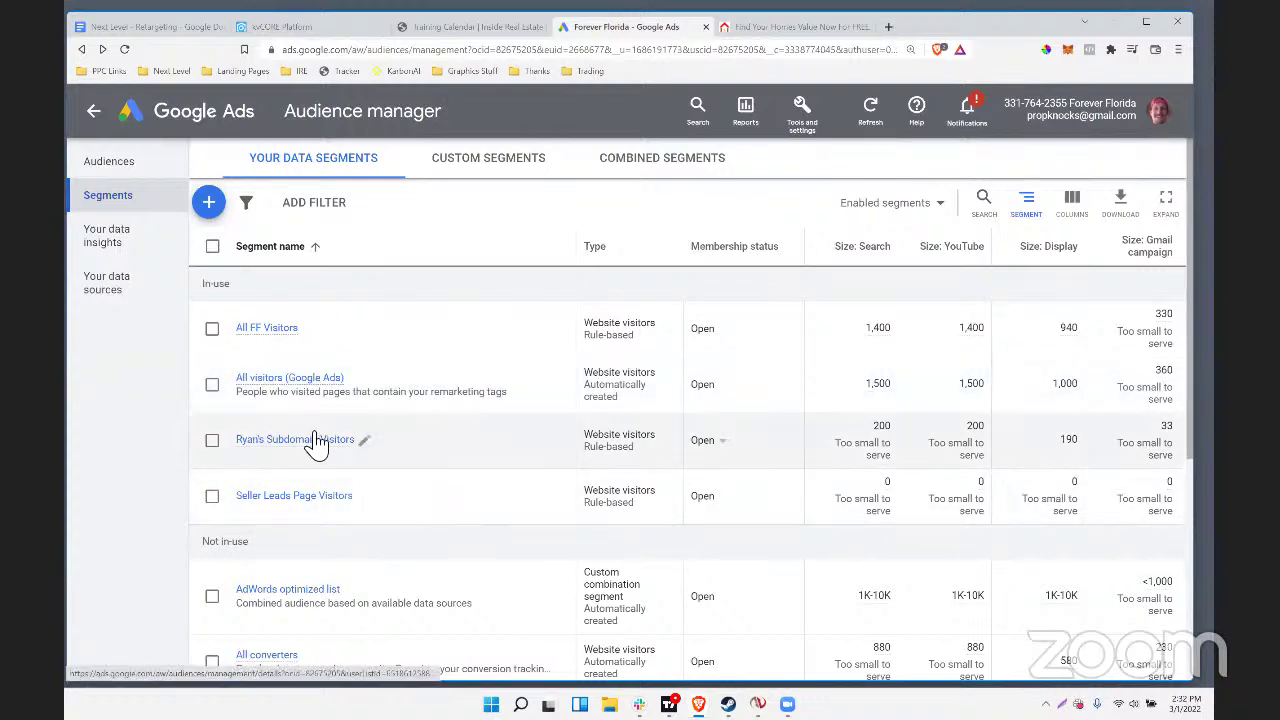
Start a new customer list segment and open the file chooser for plain text data, cancelling it without picking a file
{"action": "mouse_move", "coordinate": [324, 380]}
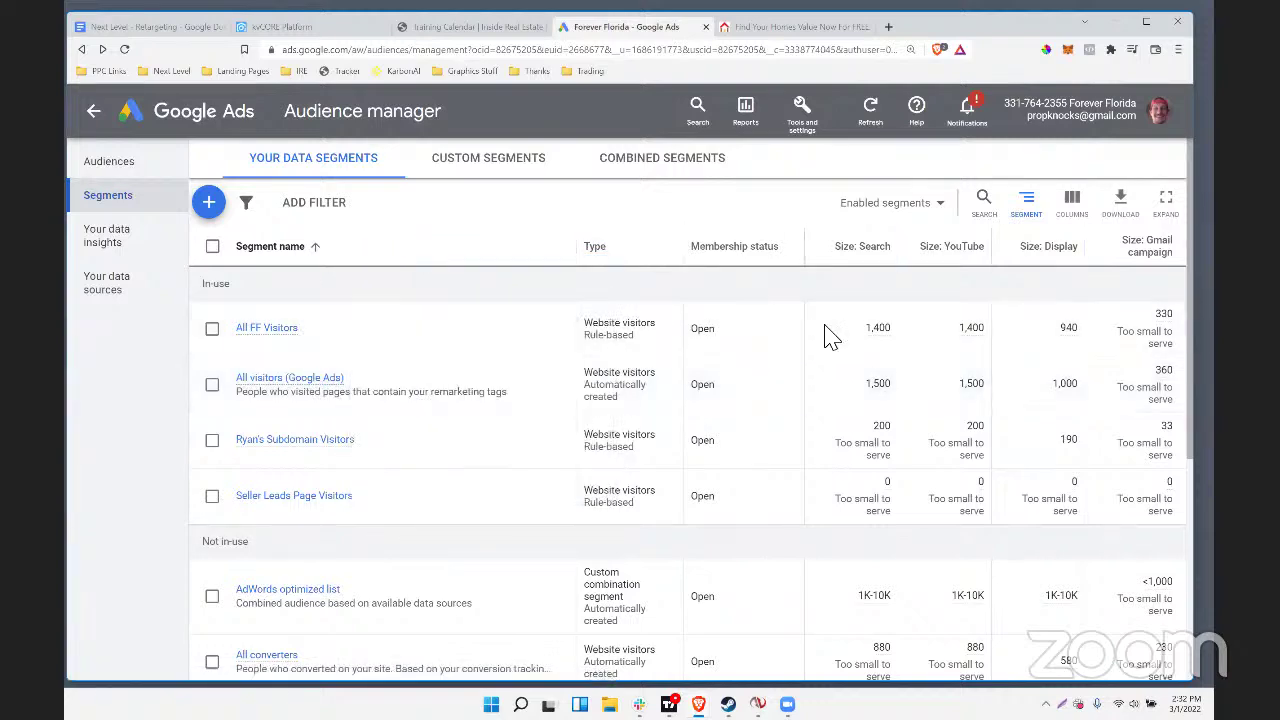
{"action": "left_click", "coordinate": [208, 202]}
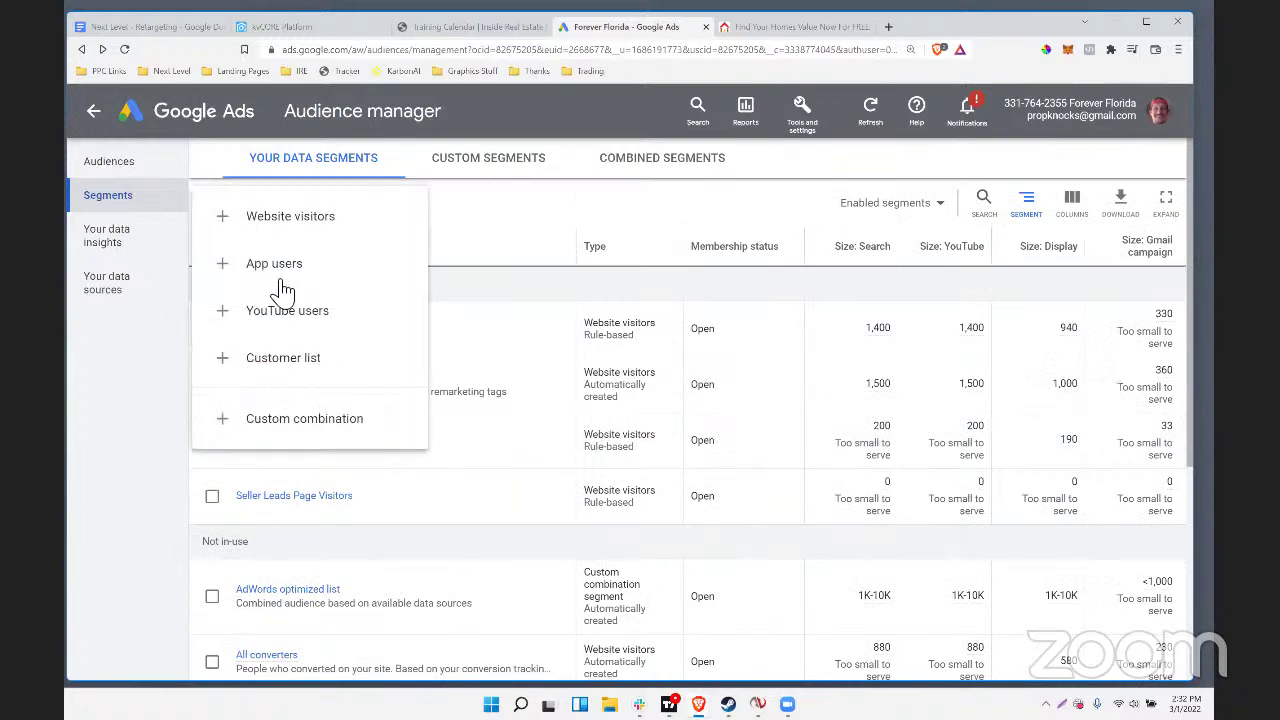
{"action": "left_click", "coordinate": [287, 362]}
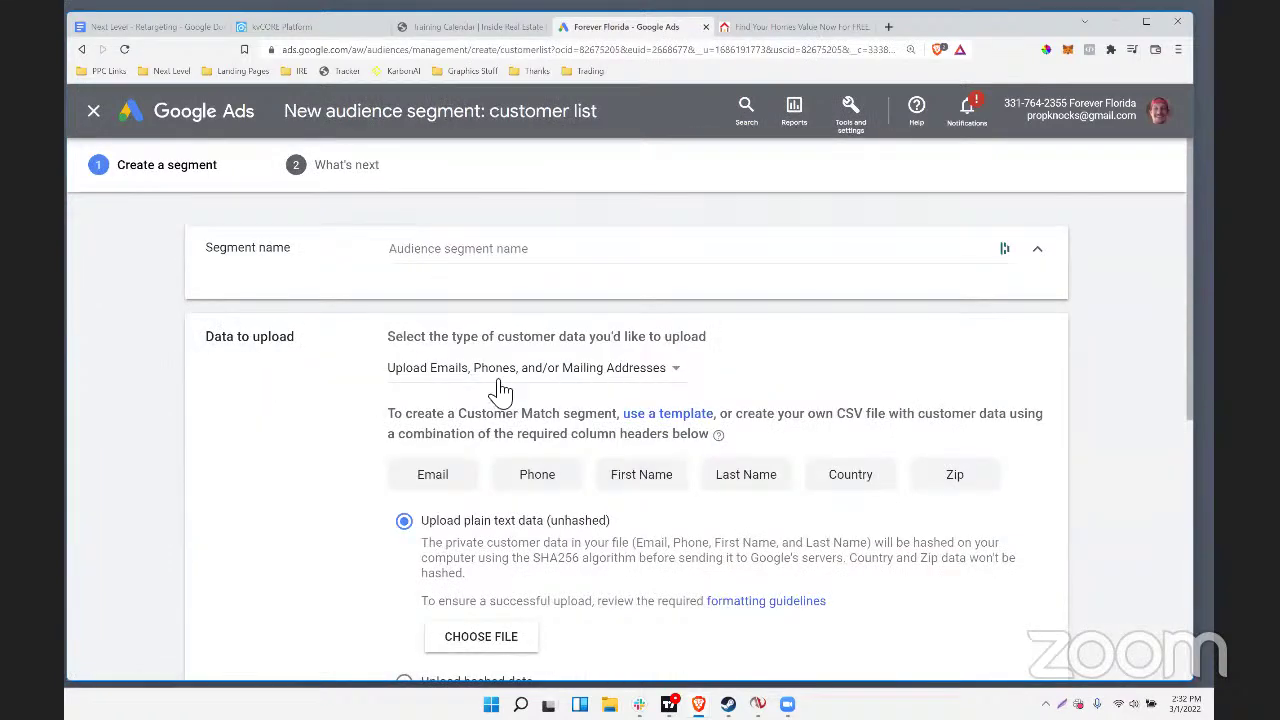
{"action": "scroll", "coordinate": [750, 330], "scroll_direction": "down", "scroll_amount": 1}
{"action": "scroll", "coordinate": [749, 329], "scroll_direction": "up", "scroll_amount": 1}
{"action": "scroll", "coordinate": [614, 449], "scroll_direction": "down", "scroll_amount": 4}
{"action": "left_click", "coordinate": [533, 262]}
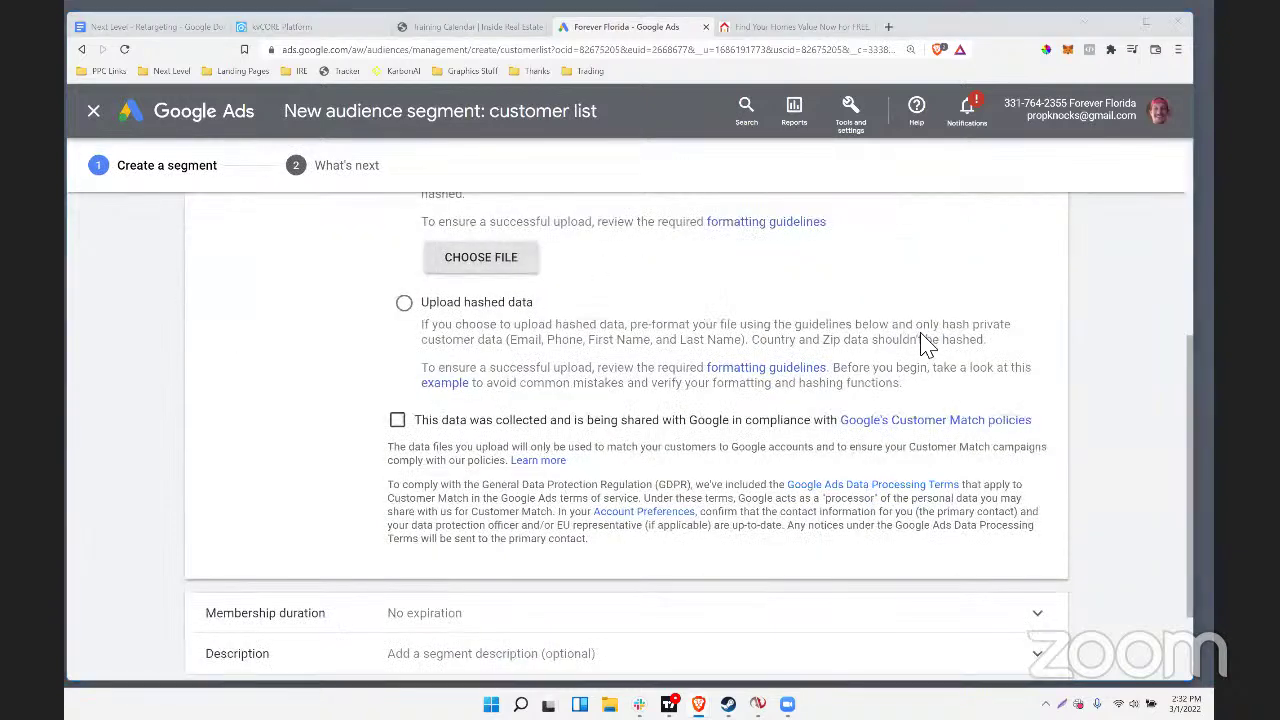
{"action": "left_click", "coordinate": [845, 20]}
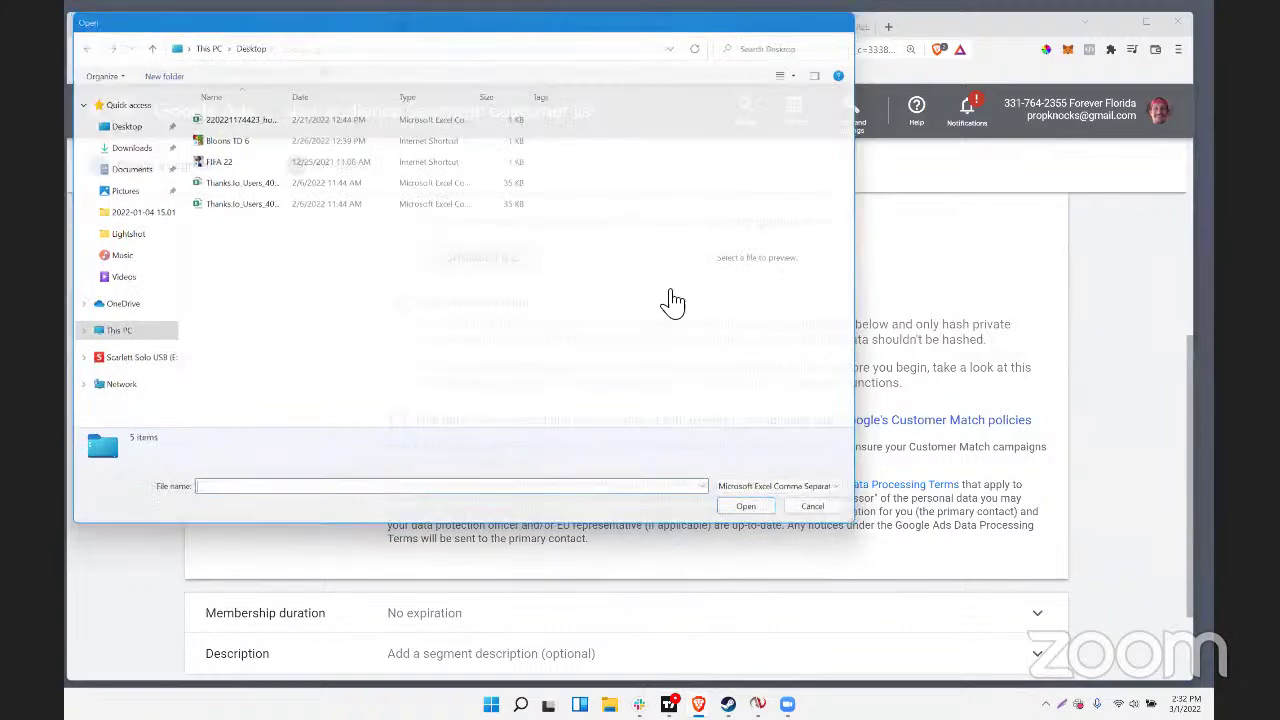
Review the customer data upload options and column headers, and close the customer list form without creating the segment
{"action": "scroll", "coordinate": [1000, 290], "scroll_direction": "up", "scroll_amount": 3}
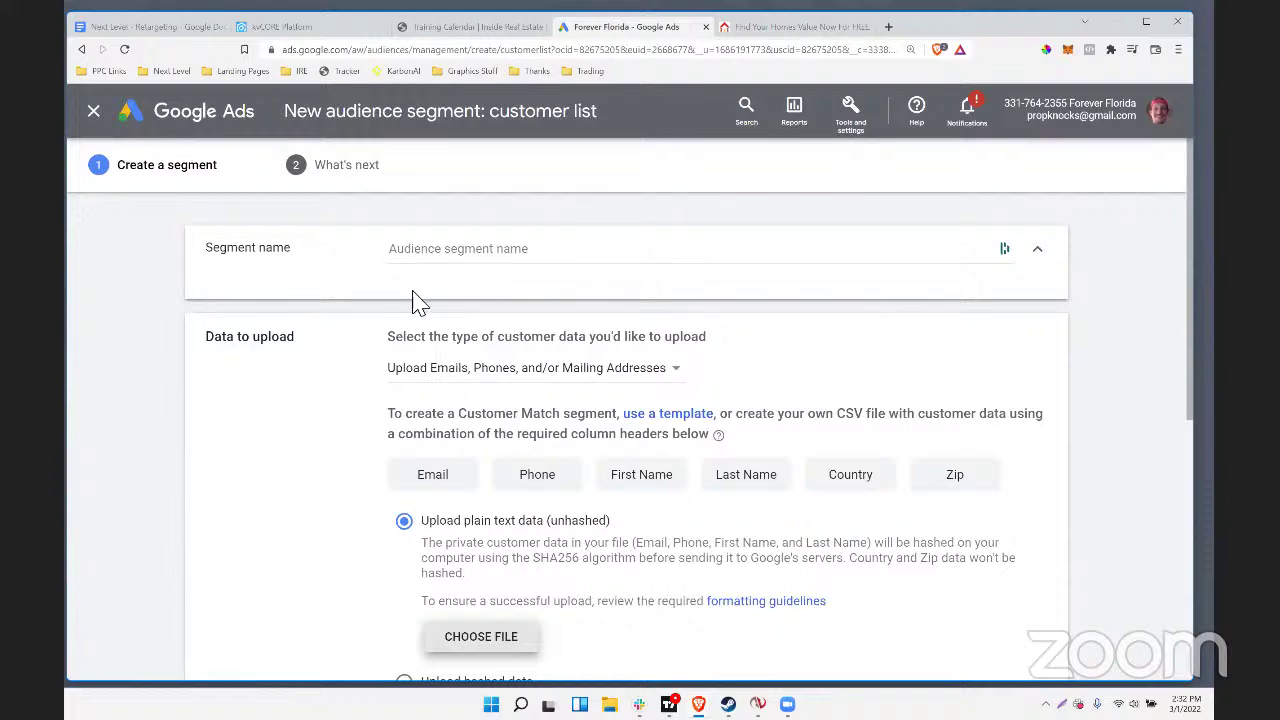
{"action": "scroll", "coordinate": [537, 365], "scroll_direction": "down", "scroll_amount": 3}
{"action": "scroll", "coordinate": [537, 365], "scroll_direction": "up", "scroll_amount": 3}
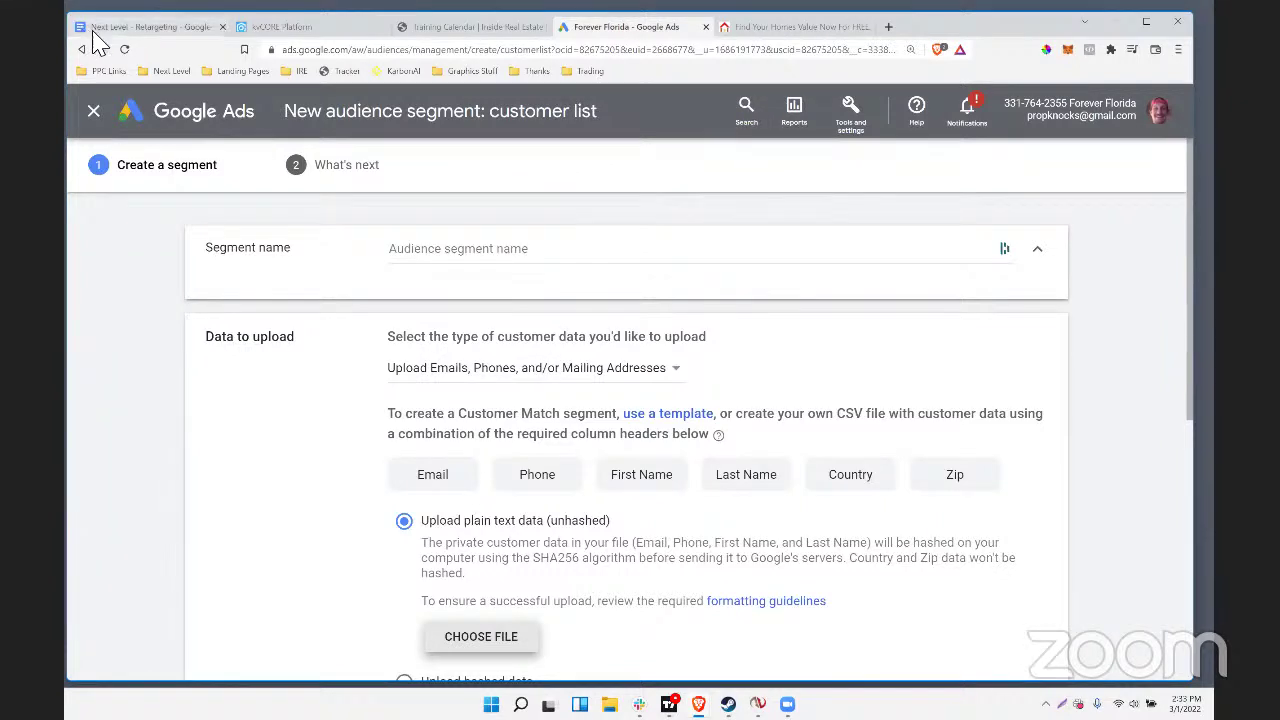
{"action": "left_click", "coordinate": [100, 112]}
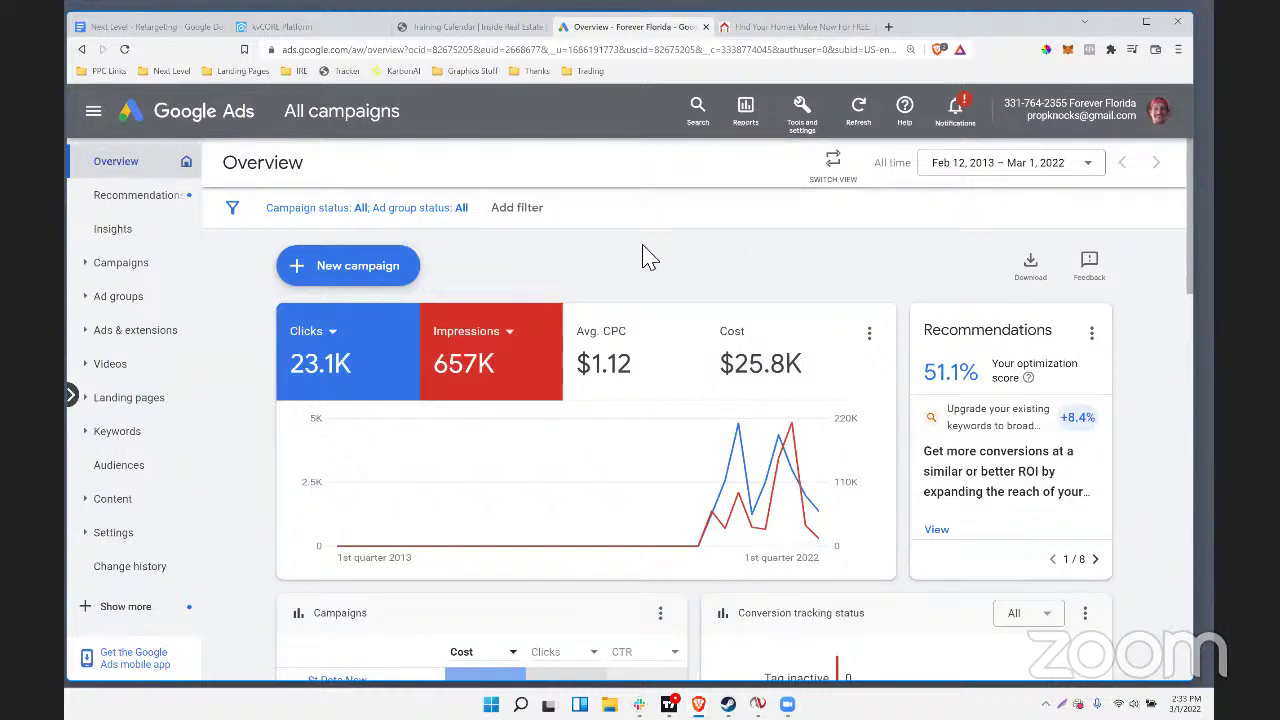
Revisit the Audience manager from the campaigns overview, review the segment types on offer, and return to the overview
{"action": "scroll", "coordinate": [648, 295], "scroll_direction": "down", "scroll_amount": 3}
{"action": "scroll", "coordinate": [651, 300], "scroll_direction": "up", "scroll_amount": 3}
{"action": "left_click", "coordinate": [804, 108]}
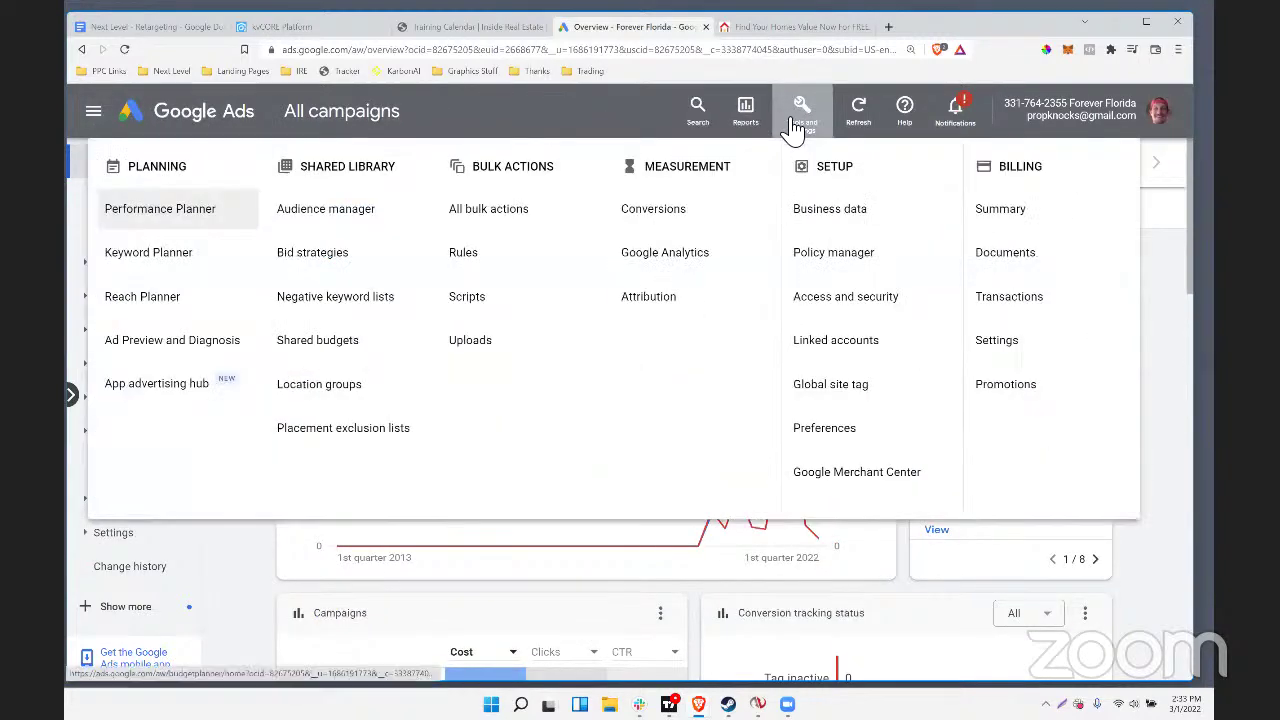
{"action": "left_click", "coordinate": [350, 230]}
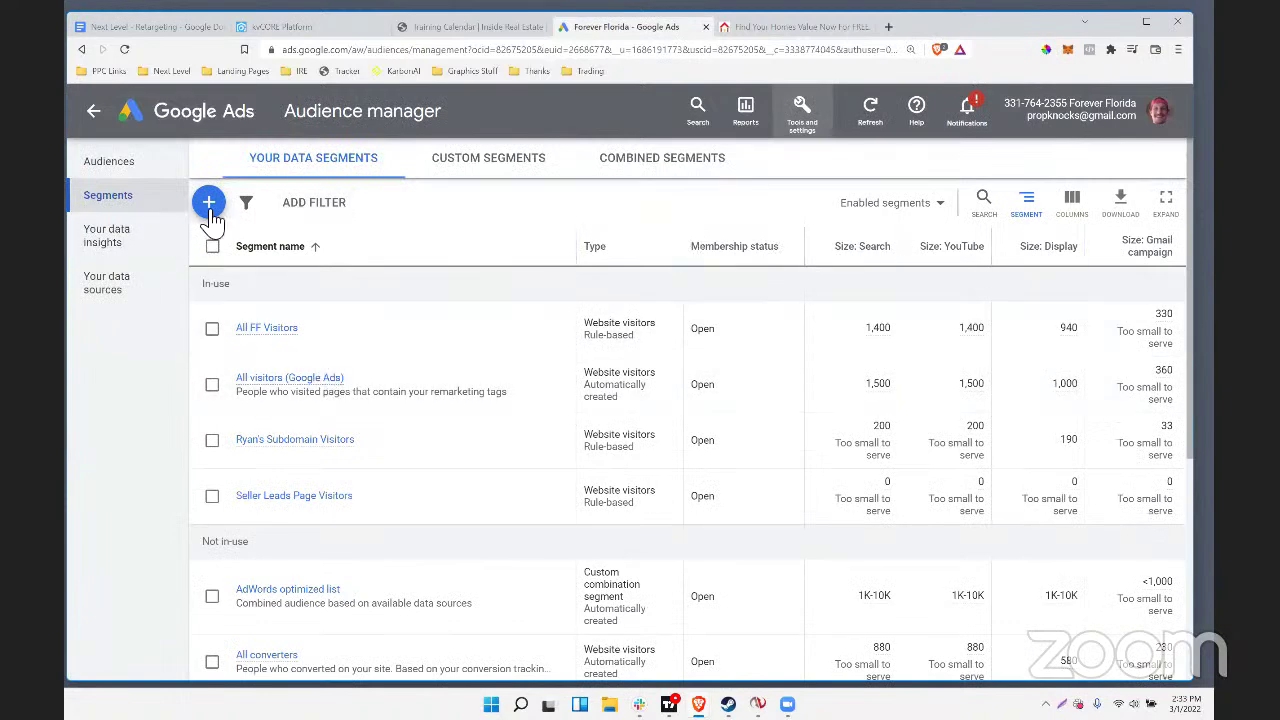
{"action": "left_click", "coordinate": [211, 213]}
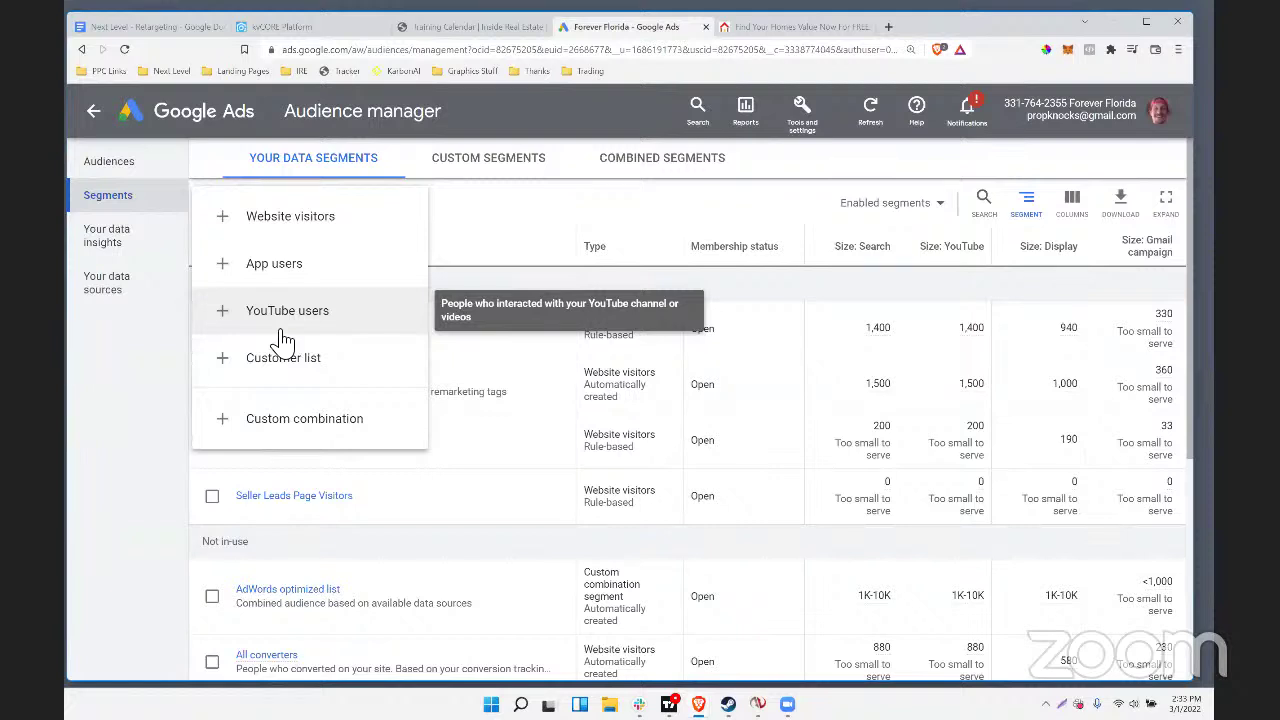
{"action": "left_click", "coordinate": [93, 113]}
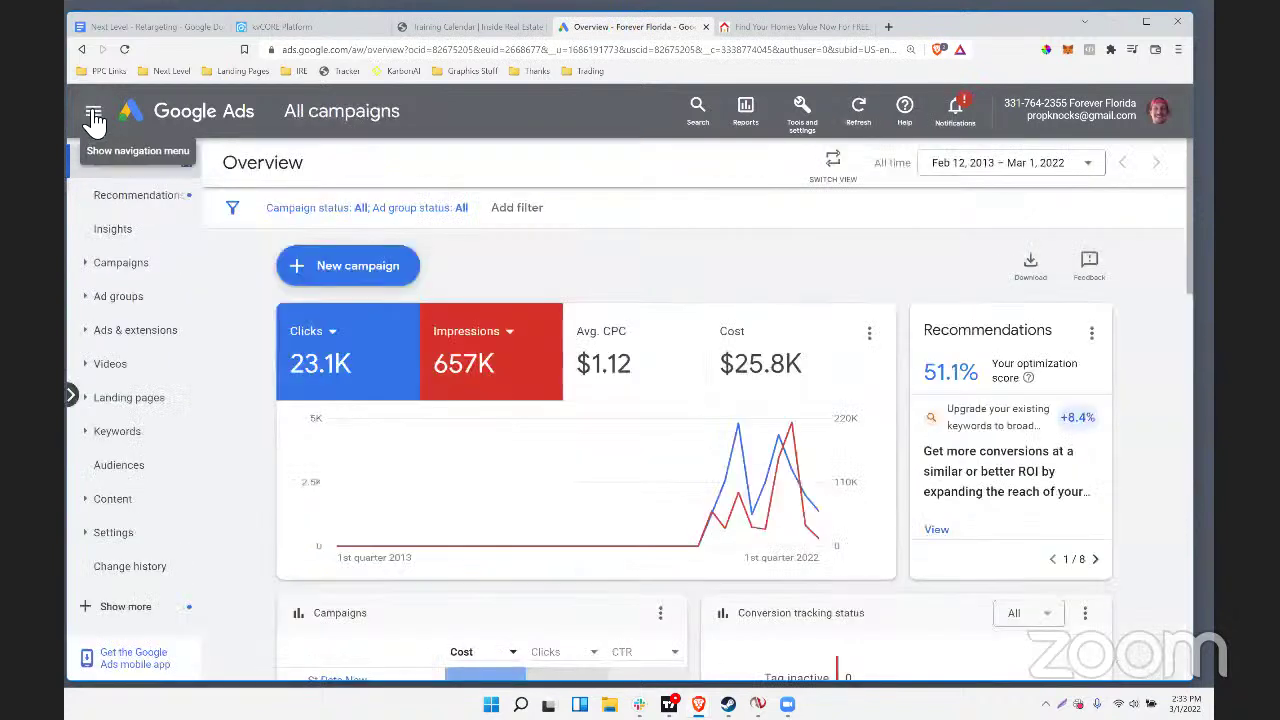
Start a new Search campaign with the Website traffic objective, proceed to its budget and bidding settings, and exit the introductory guide
{"action": "left_click", "coordinate": [366, 276]}
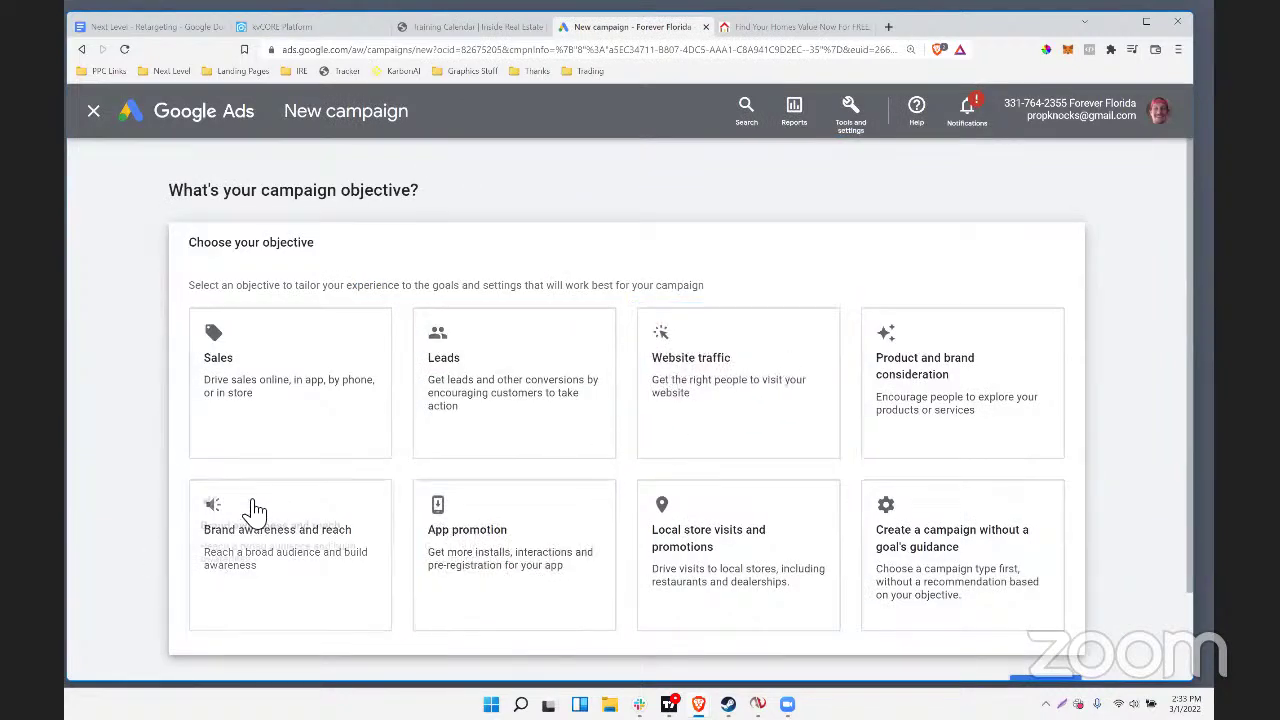
{"action": "left_click", "coordinate": [716, 388]}
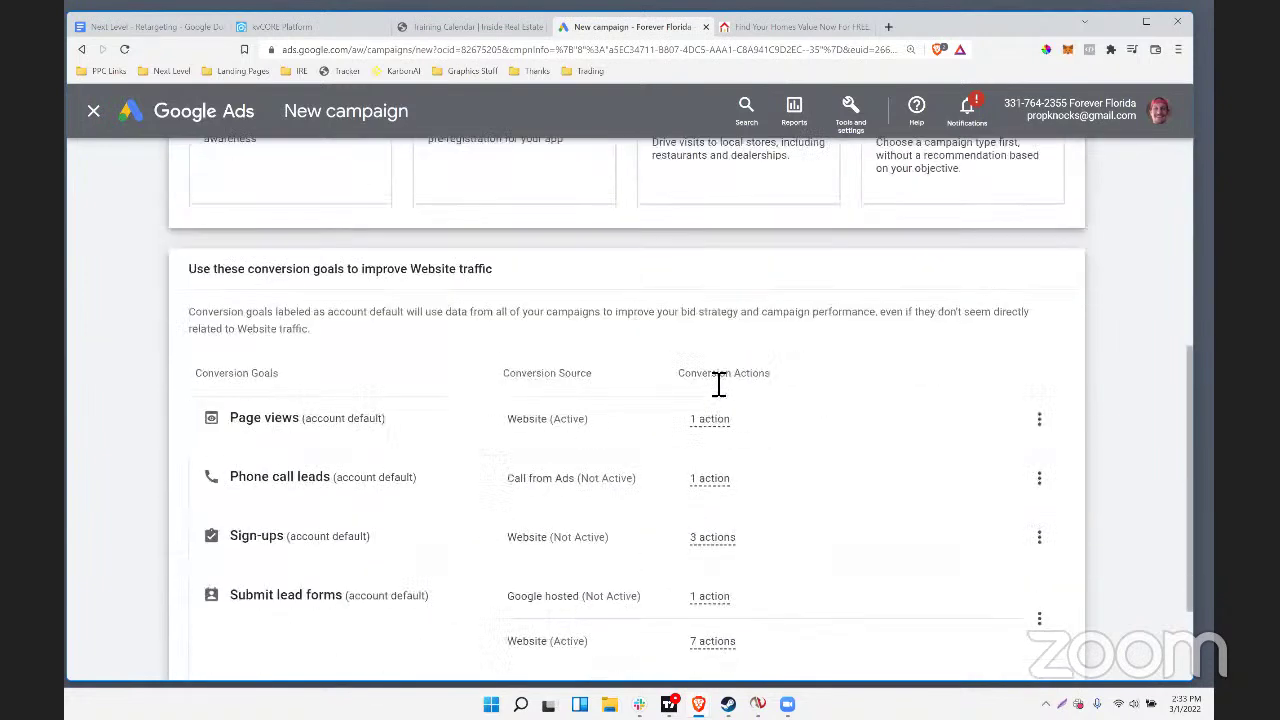
{"action": "left_click", "coordinate": [1078, 590]}
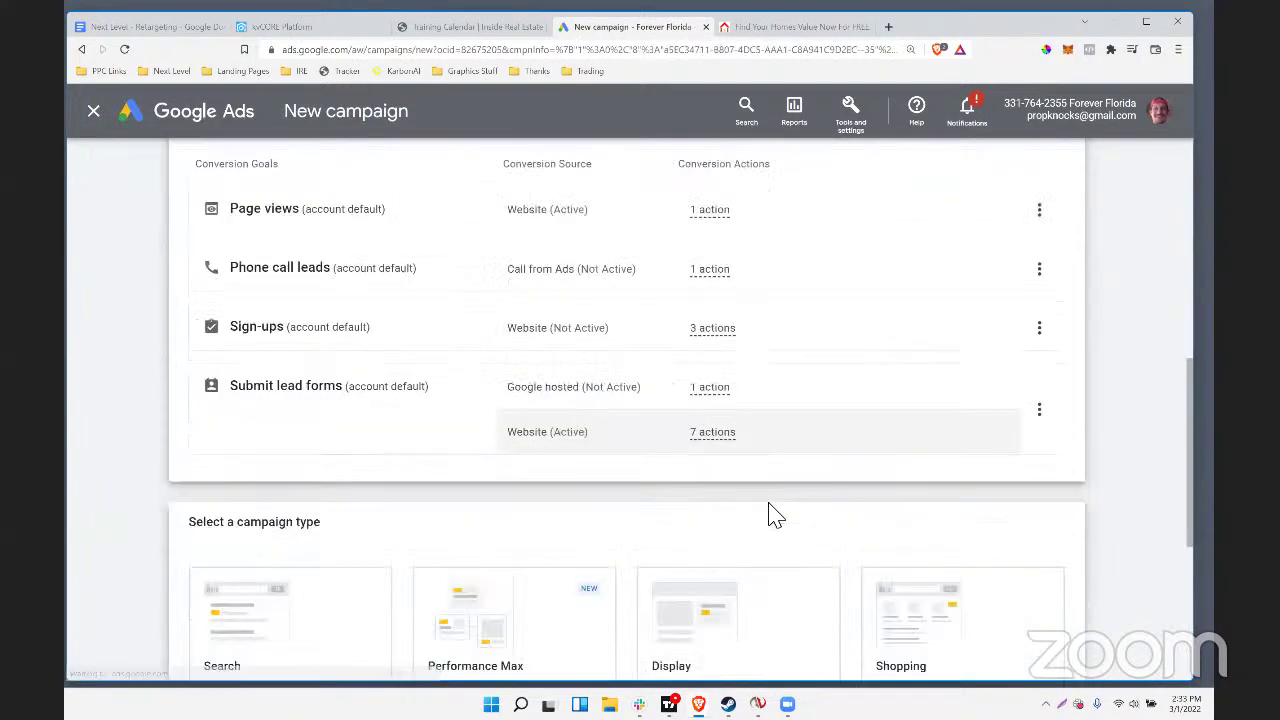
{"action": "left_click", "coordinate": [318, 497]}
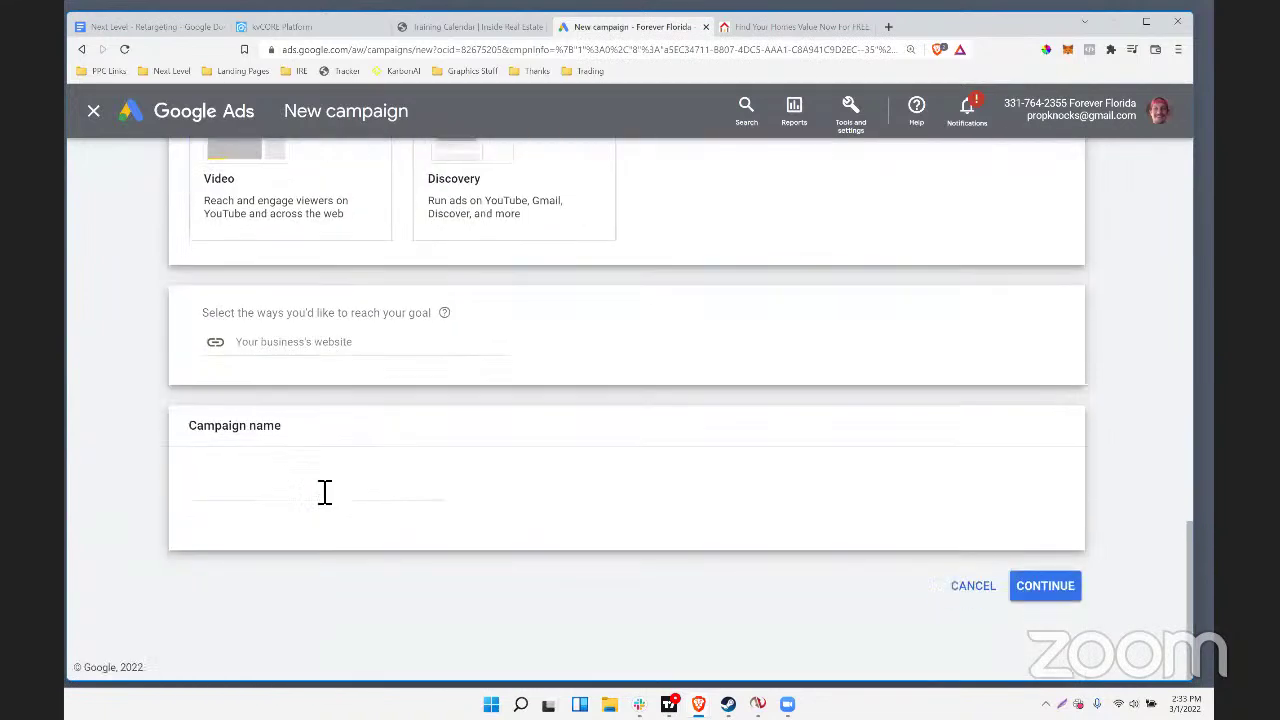
{"action": "left_click", "coordinate": [1043, 588]}
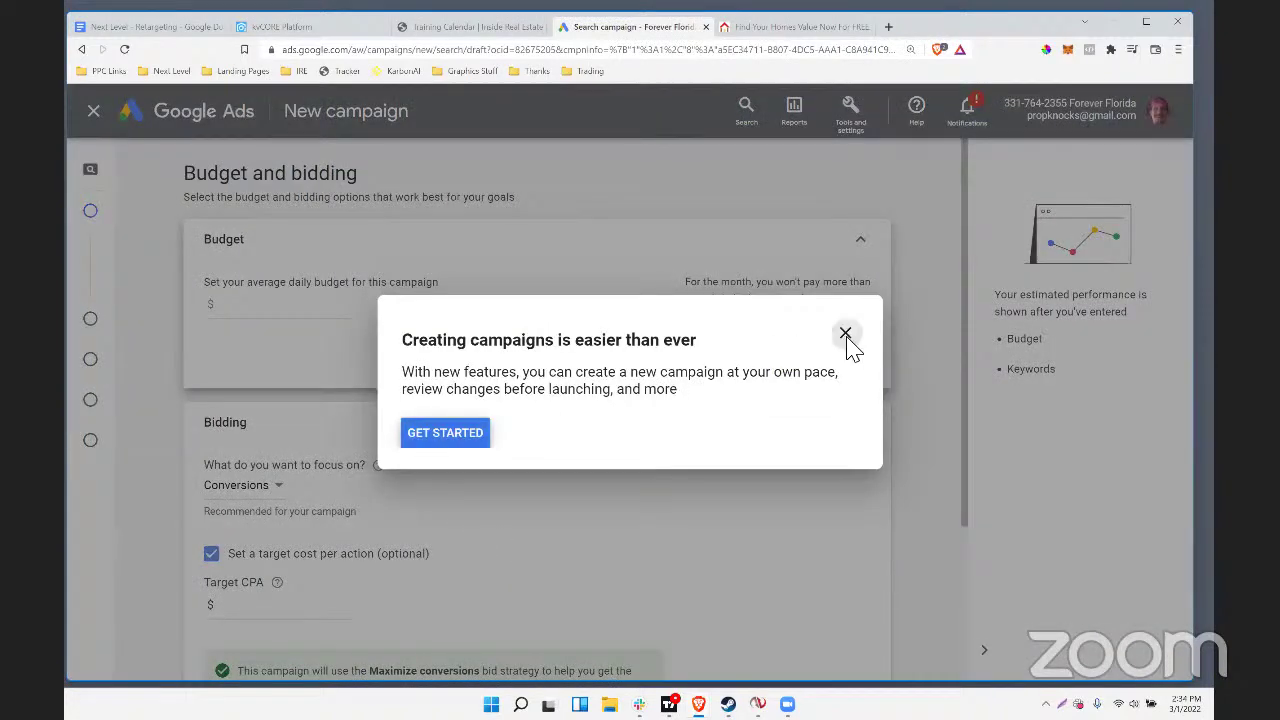
{"action": "left_click", "coordinate": [847, 336]}
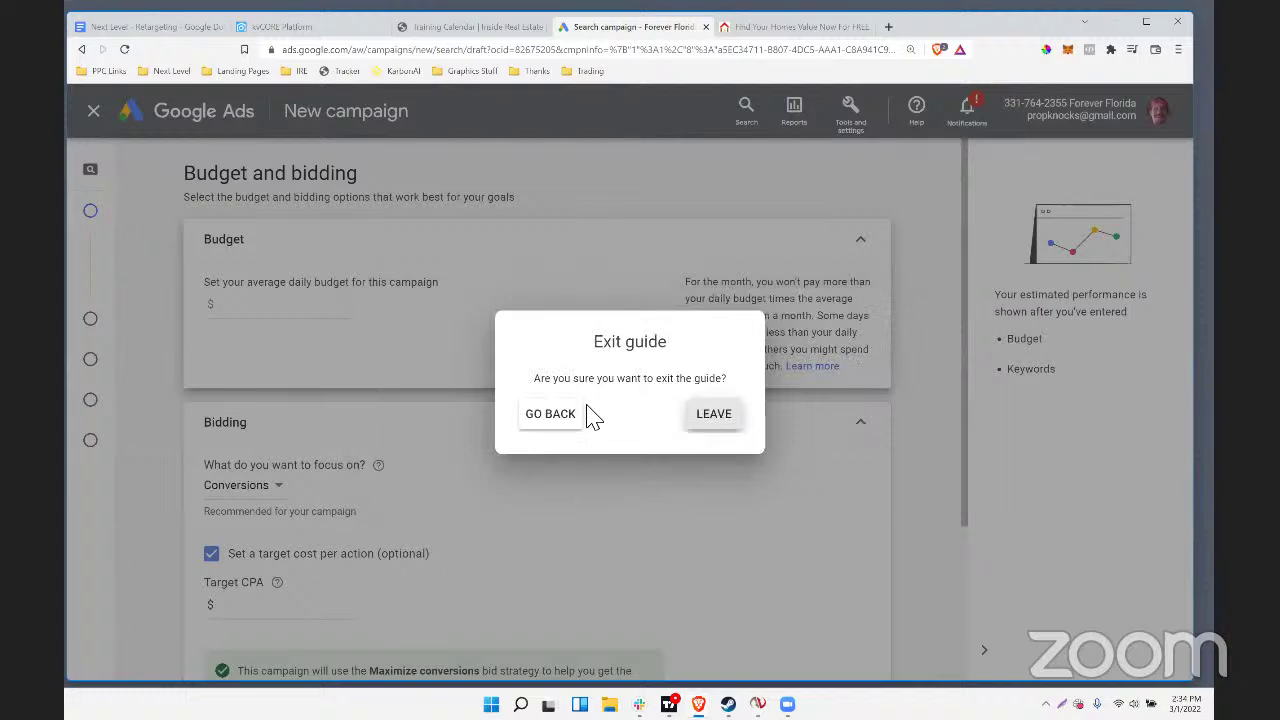
{"action": "left_click", "coordinate": [414, 466]}
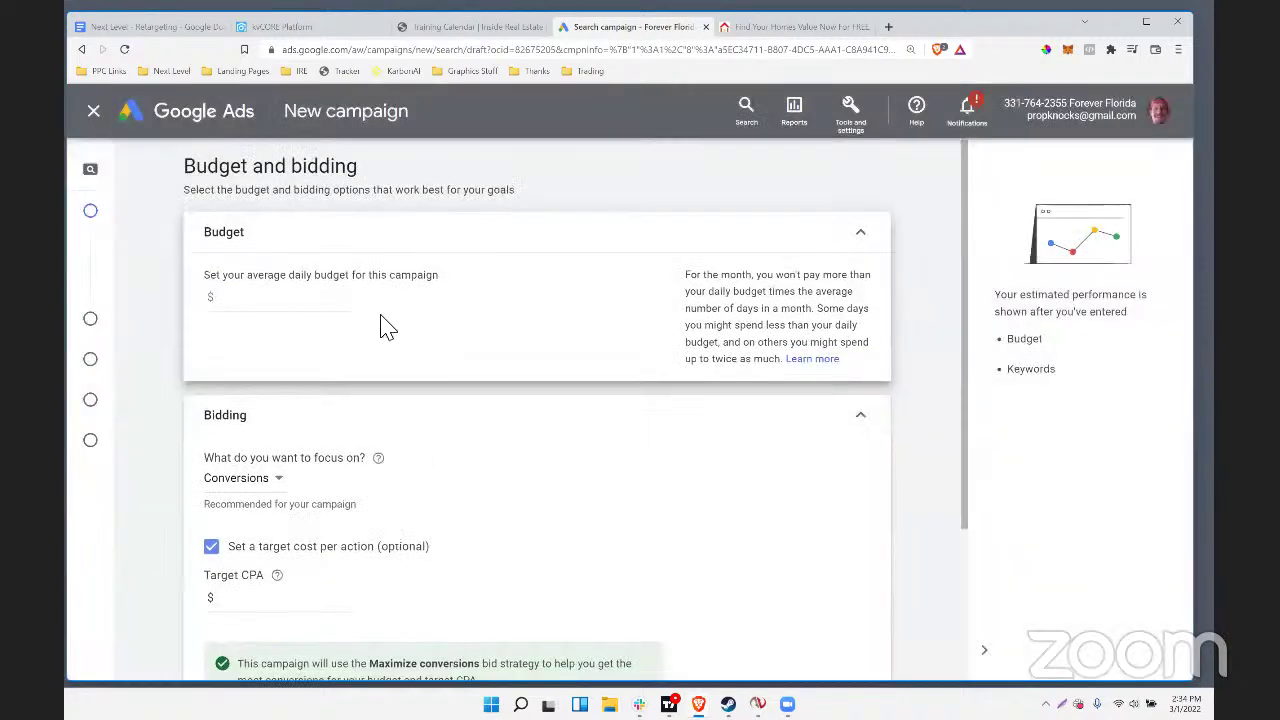
Review the campaign's budget and bidding settings and fill in the average daily budget
{"action": "scroll", "coordinate": [334, 311], "scroll_direction": "down", "scroll_amount": 3}
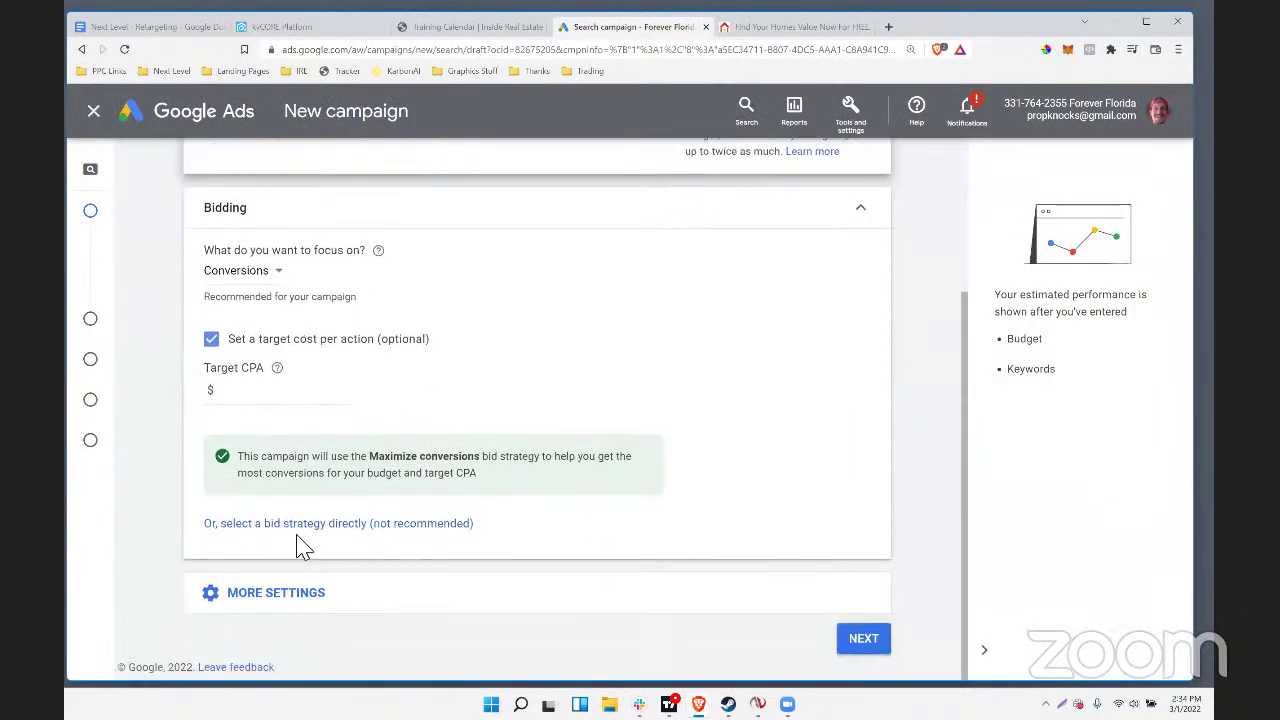
{"action": "scroll", "coordinate": [330, 520], "scroll_direction": "up", "scroll_amount": 3}
{"action": "scroll", "coordinate": [277, 364], "scroll_direction": "down", "scroll_amount": 3}
{"action": "scroll", "coordinate": [318, 293], "scroll_direction": "up", "scroll_amount": 3}
{"action": "left_click", "coordinate": [264, 289]}
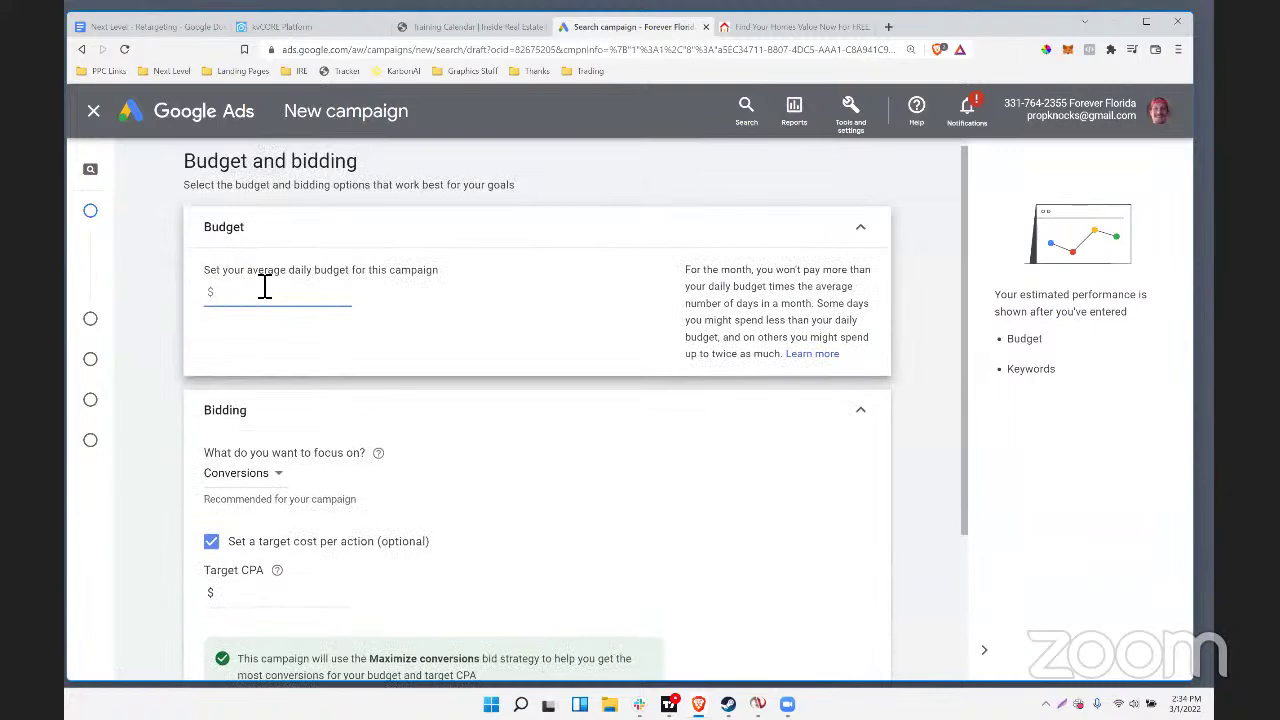
{"action": "scroll", "coordinate": [463, 470], "scroll_direction": "down", "scroll_amount": 3}
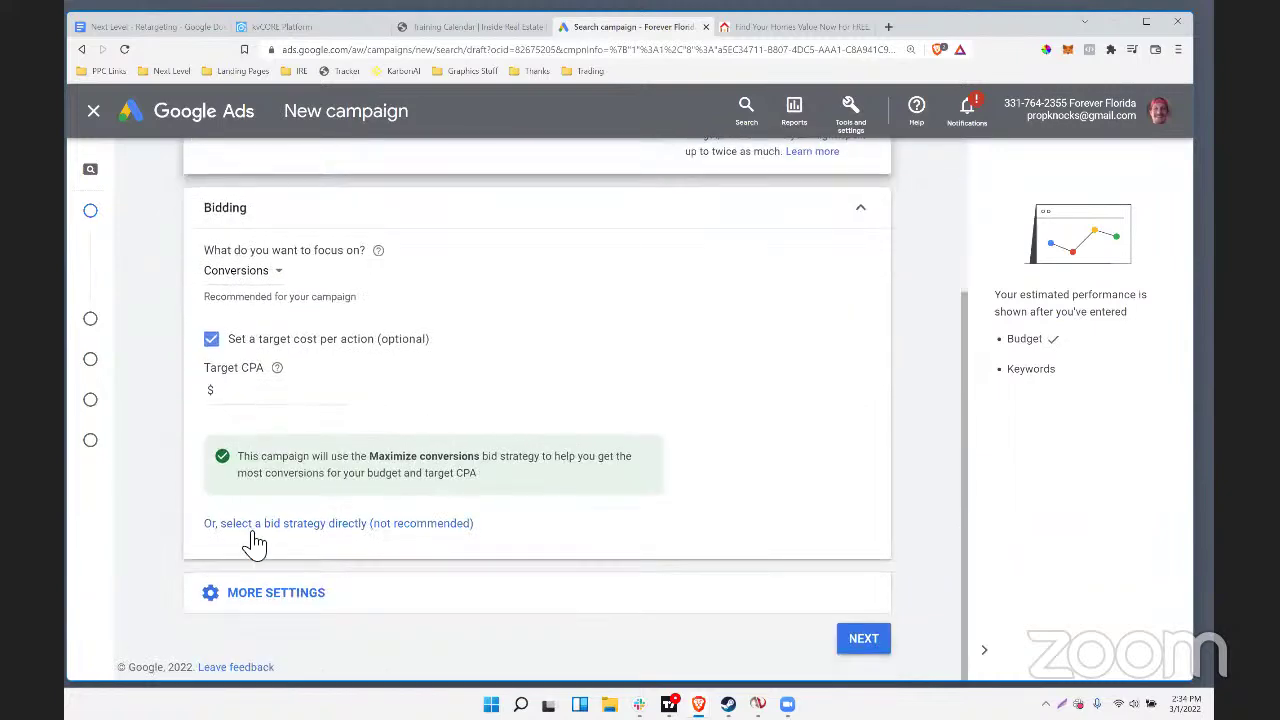
Expand the additional budget and bidding settings and proceed to the campaign settings
{"action": "left_click", "coordinate": [260, 600]}
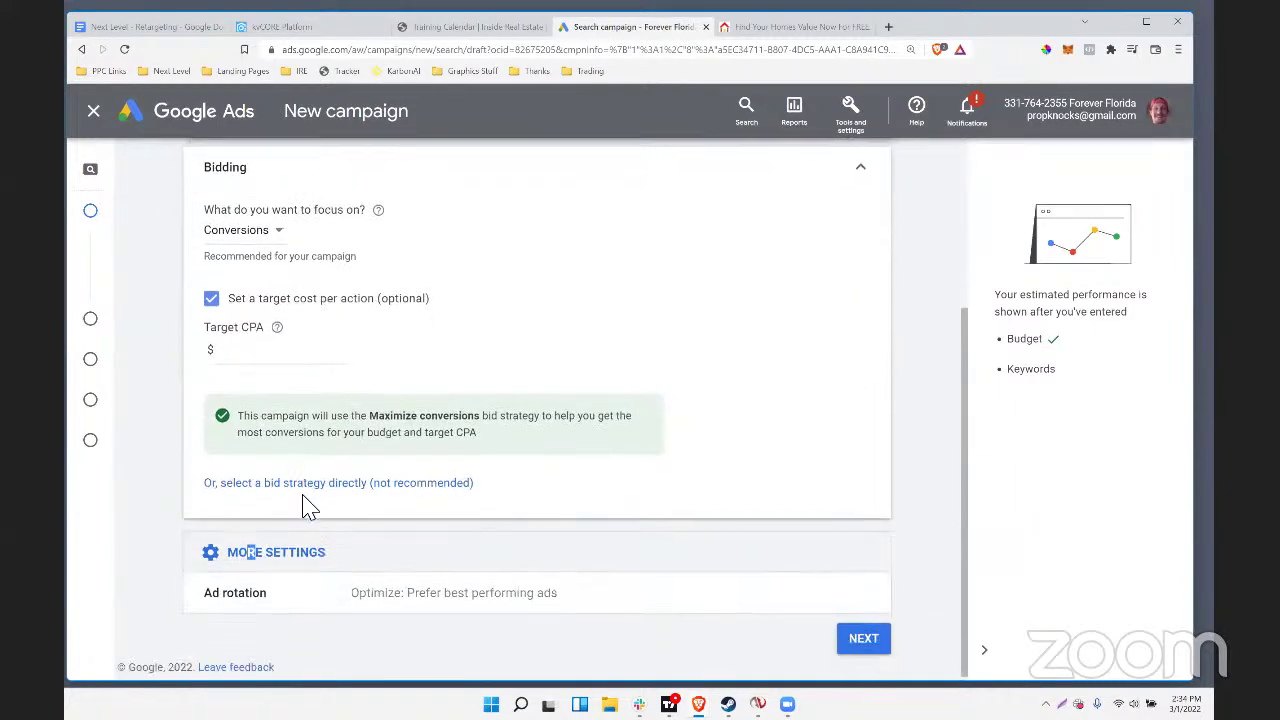
{"action": "left_click", "coordinate": [891, 636]}
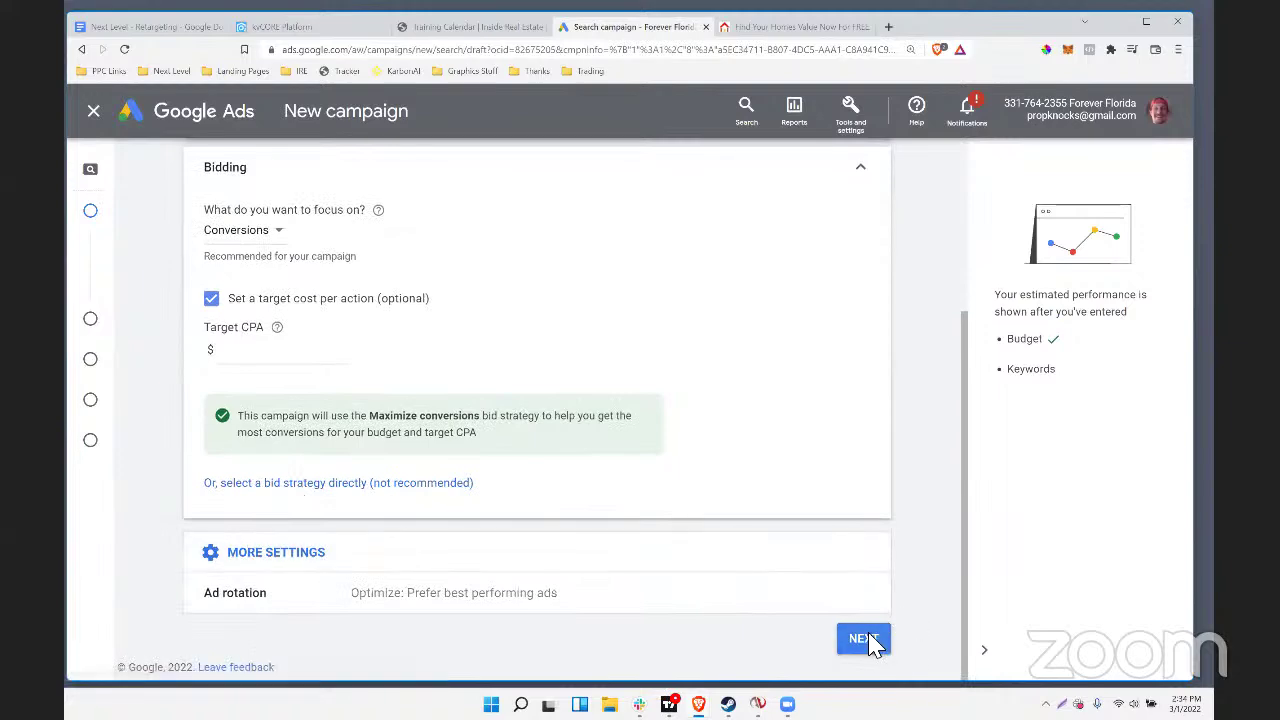
{"action": "scroll", "coordinate": [488, 425], "scroll_direction": "down", "scroll_amount": 5}
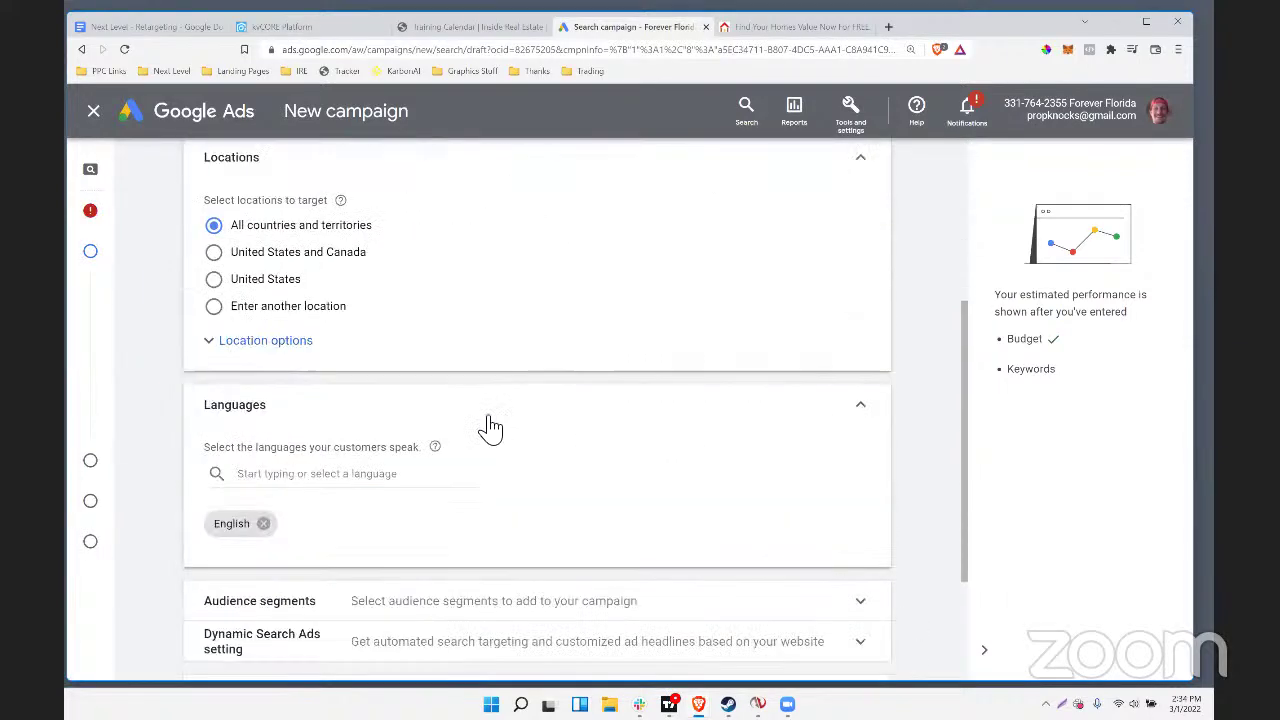
Review the campaign's location and language settings and expand its audience segments
{"action": "scroll", "coordinate": [480, 523], "scroll_direction": "up", "scroll_amount": 2}
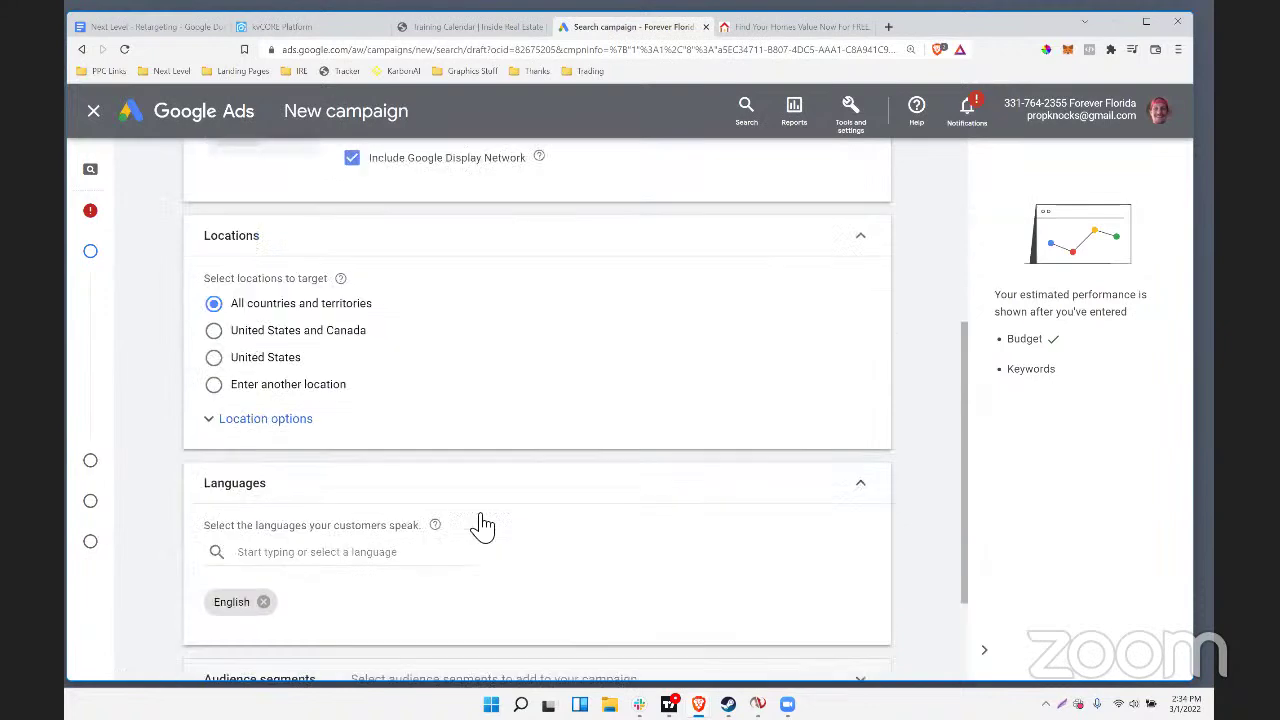
{"action": "scroll", "coordinate": [480, 523], "scroll_direction": "down", "scroll_amount": 1}
{"action": "scroll", "coordinate": [480, 523], "scroll_direction": "down", "scroll_amount": 1}
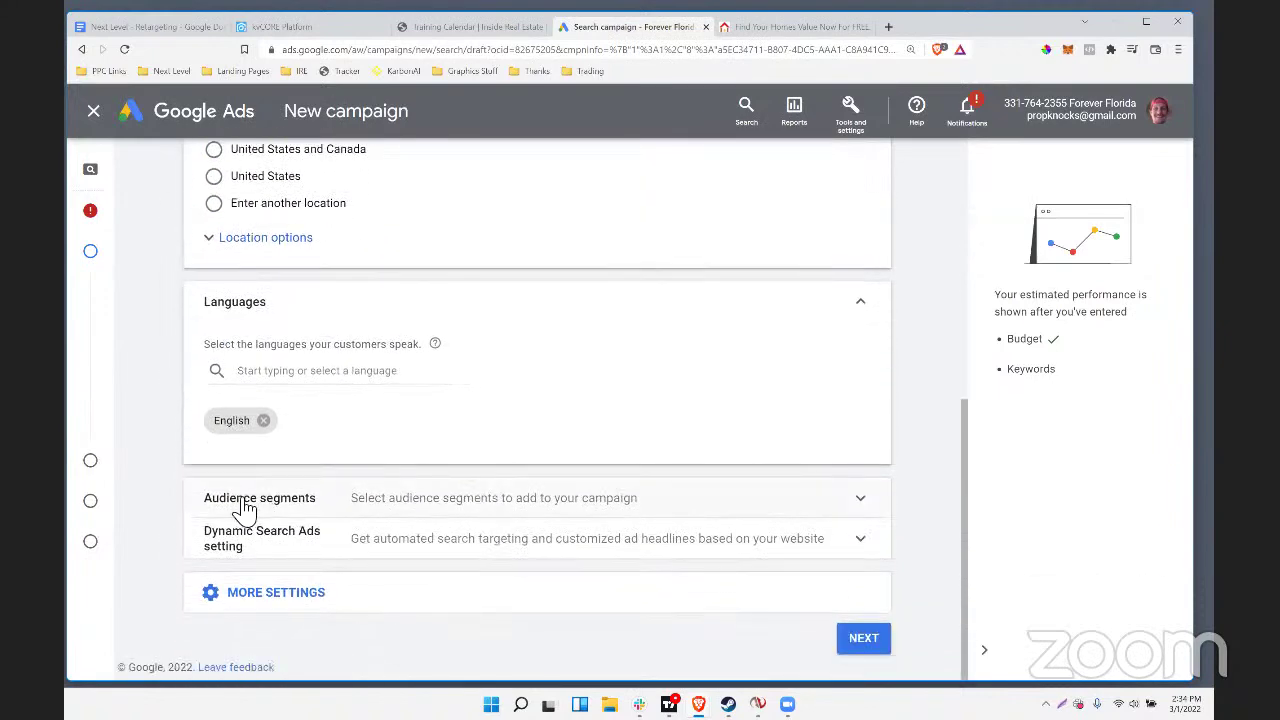
{"action": "scroll", "coordinate": [340, 535], "scroll_direction": "up", "scroll_amount": 4}
{"action": "scroll", "coordinate": [282, 376], "scroll_direction": "down", "scroll_amount": 3}
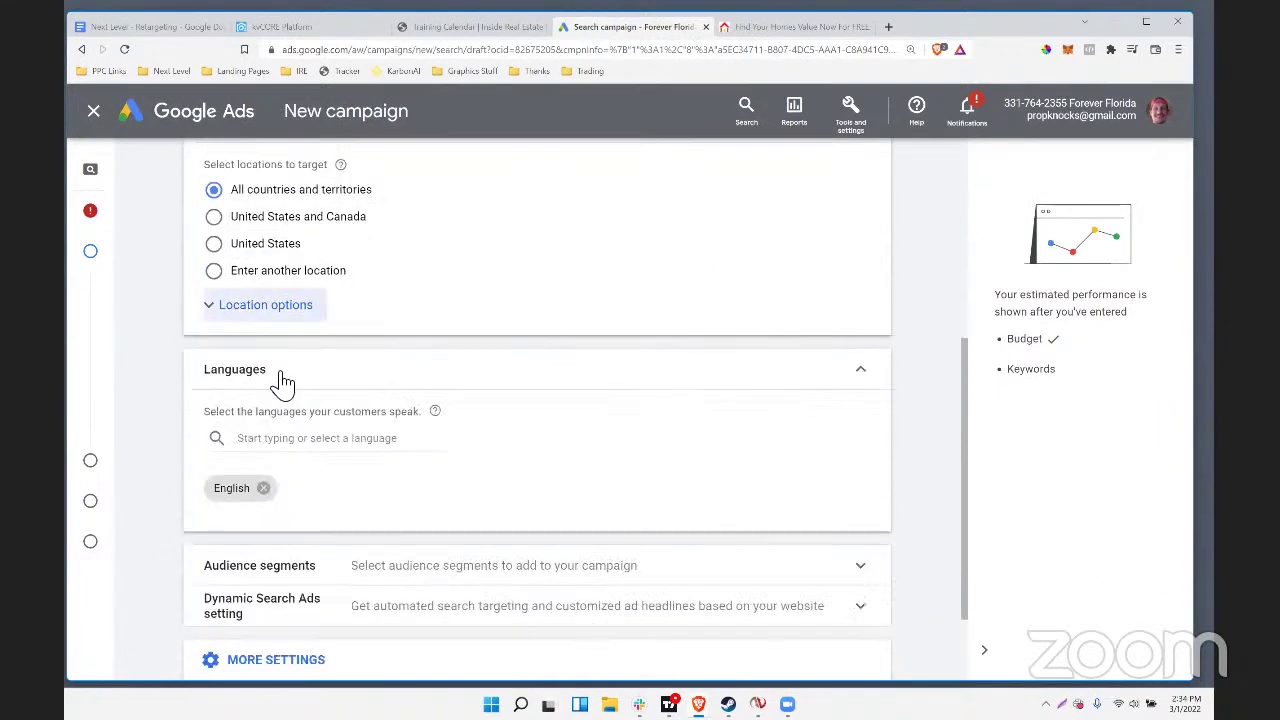
{"action": "scroll", "coordinate": [282, 376], "scroll_direction": "down", "scroll_amount": 1}
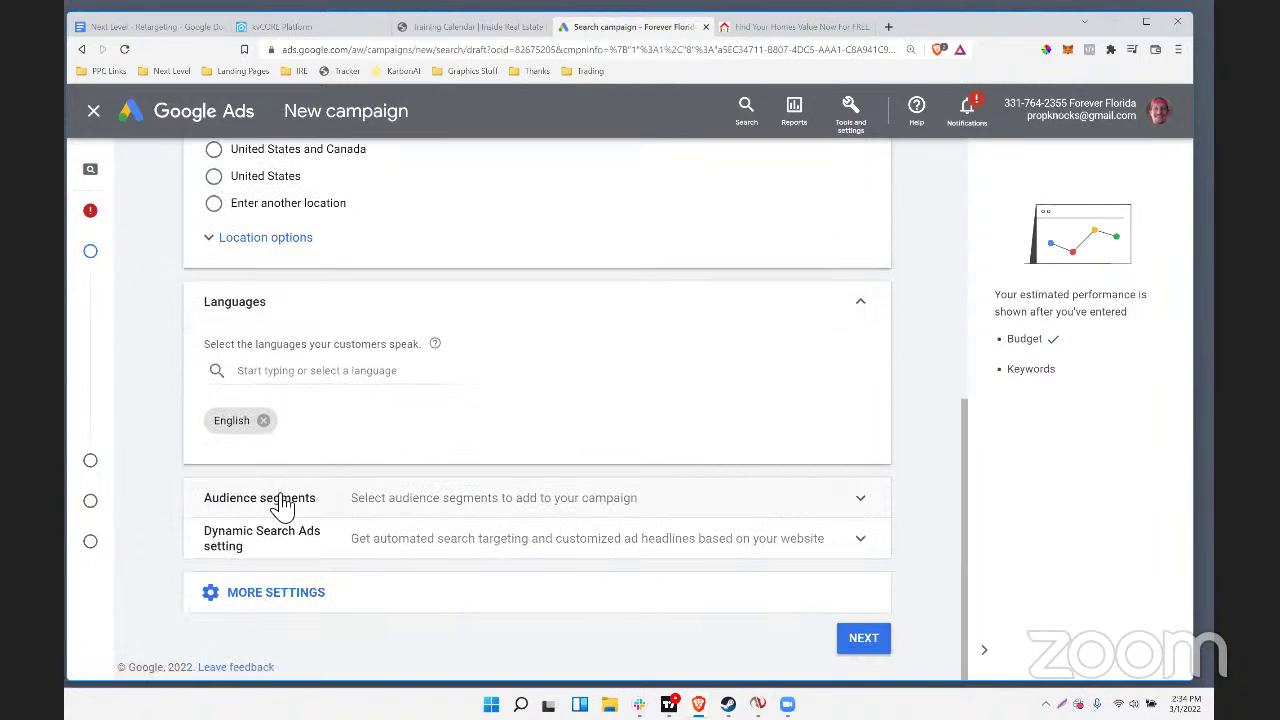
{"action": "left_click", "coordinate": [285, 502]}
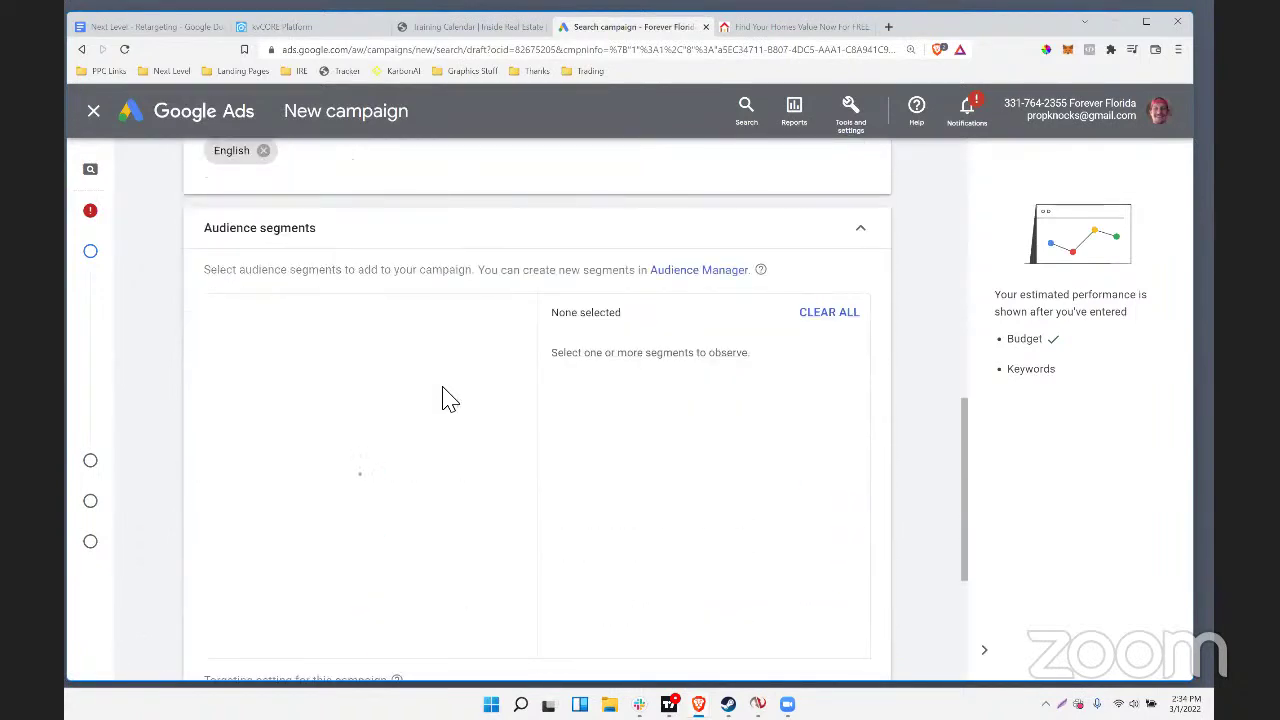
Look through the recent and suggested audience segments and the campaign's targeting setting
{"action": "scroll", "coordinate": [480, 320], "scroll_direction": "down", "scroll_amount": 1}
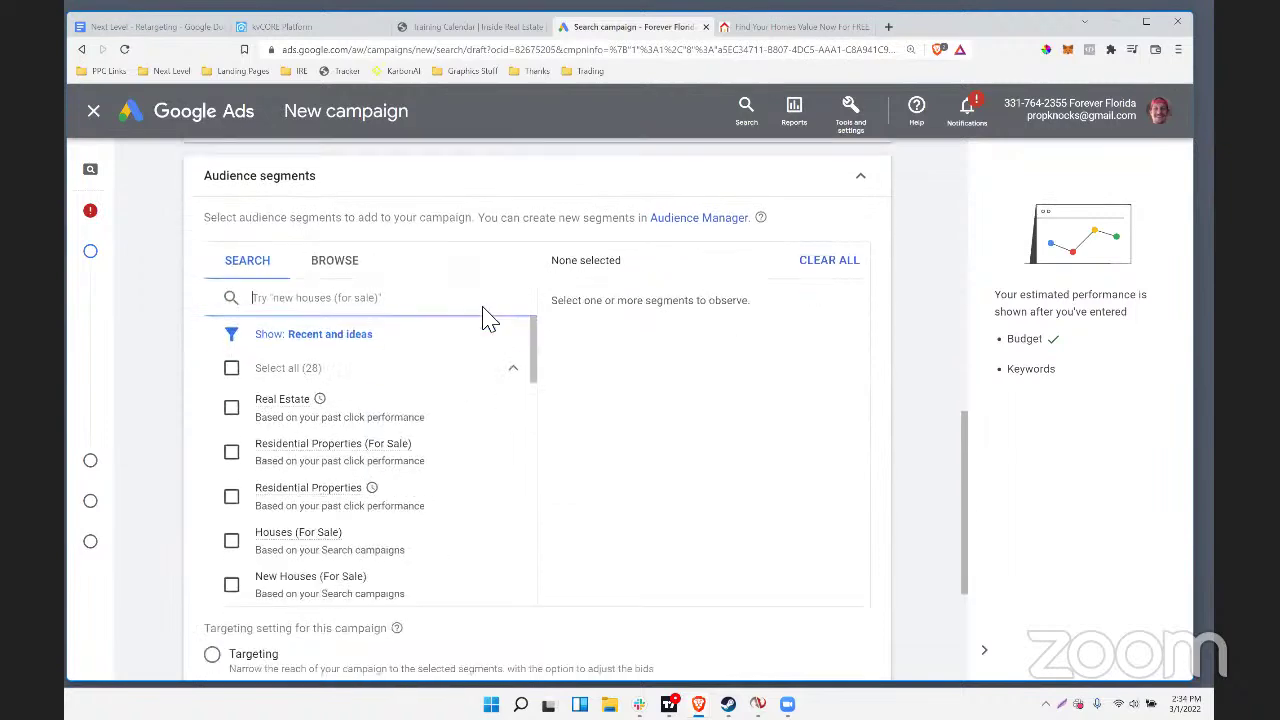
{"action": "scroll", "coordinate": [323, 391], "scroll_direction": "down", "scroll_amount": 10}
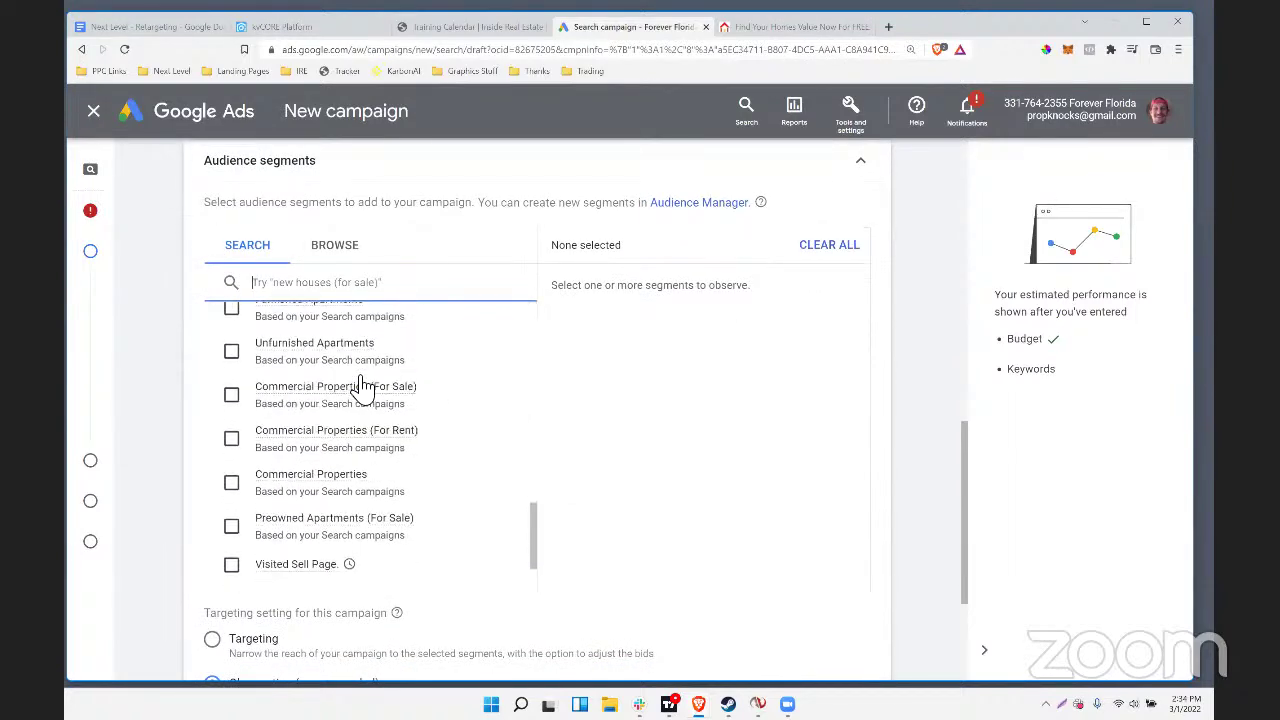
{"action": "scroll", "coordinate": [355, 390], "scroll_direction": "down", "scroll_amount": 2}
{"action": "scroll", "coordinate": [500, 449], "scroll_direction": "up", "scroll_amount": 2}
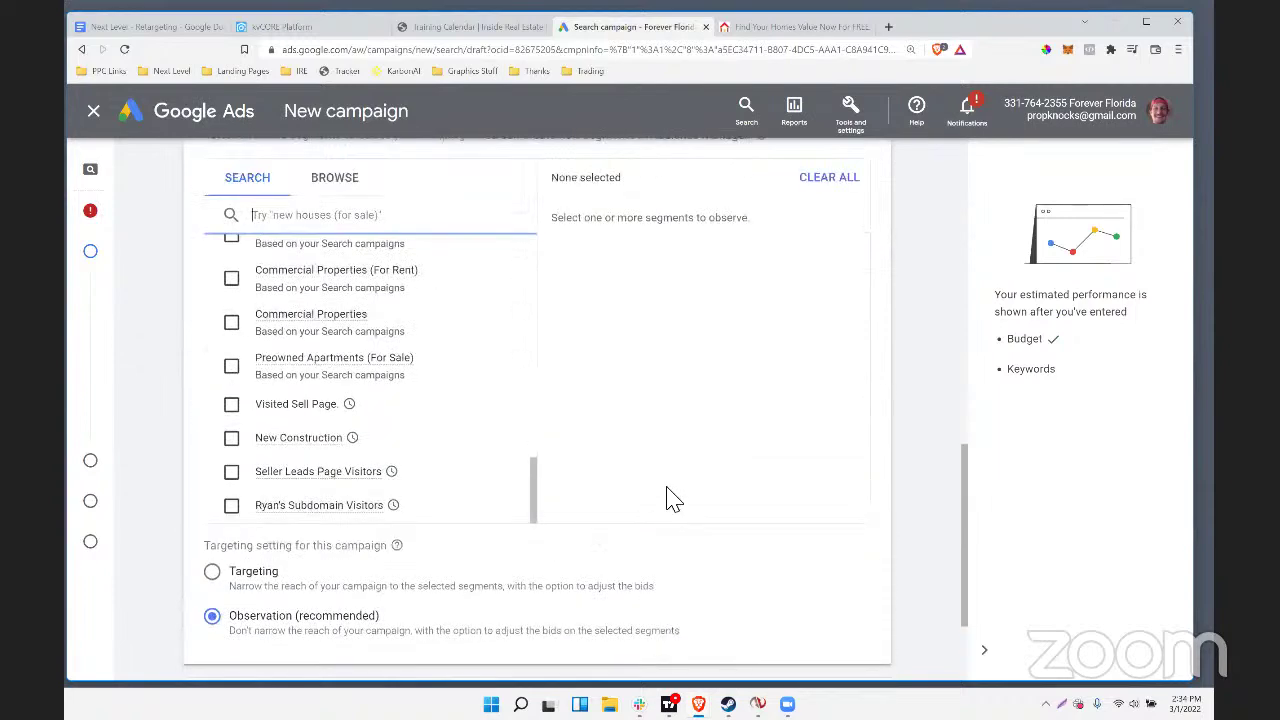
{"action": "scroll", "coordinate": [673, 497], "scroll_direction": "up", "scroll_amount": 1}
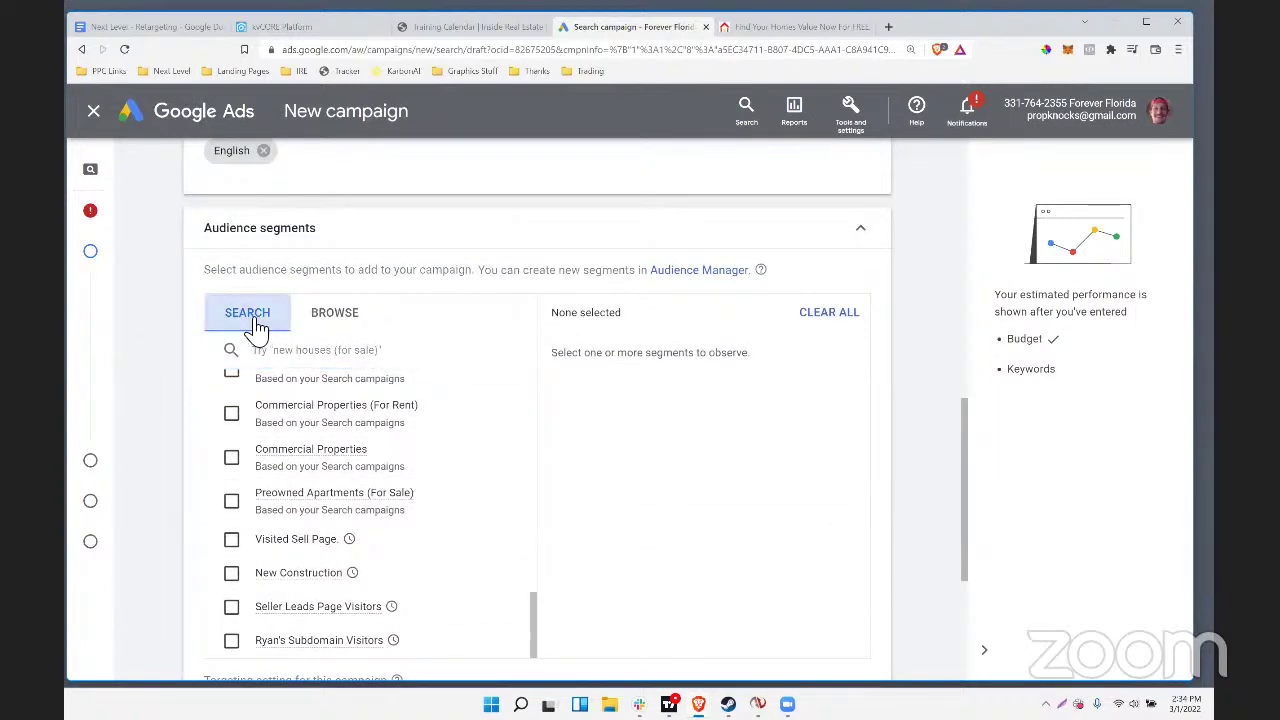
Browse the website visitor segments under how people have interacted with your business, and return to the category list
{"action": "left_click", "coordinate": [332, 318]}
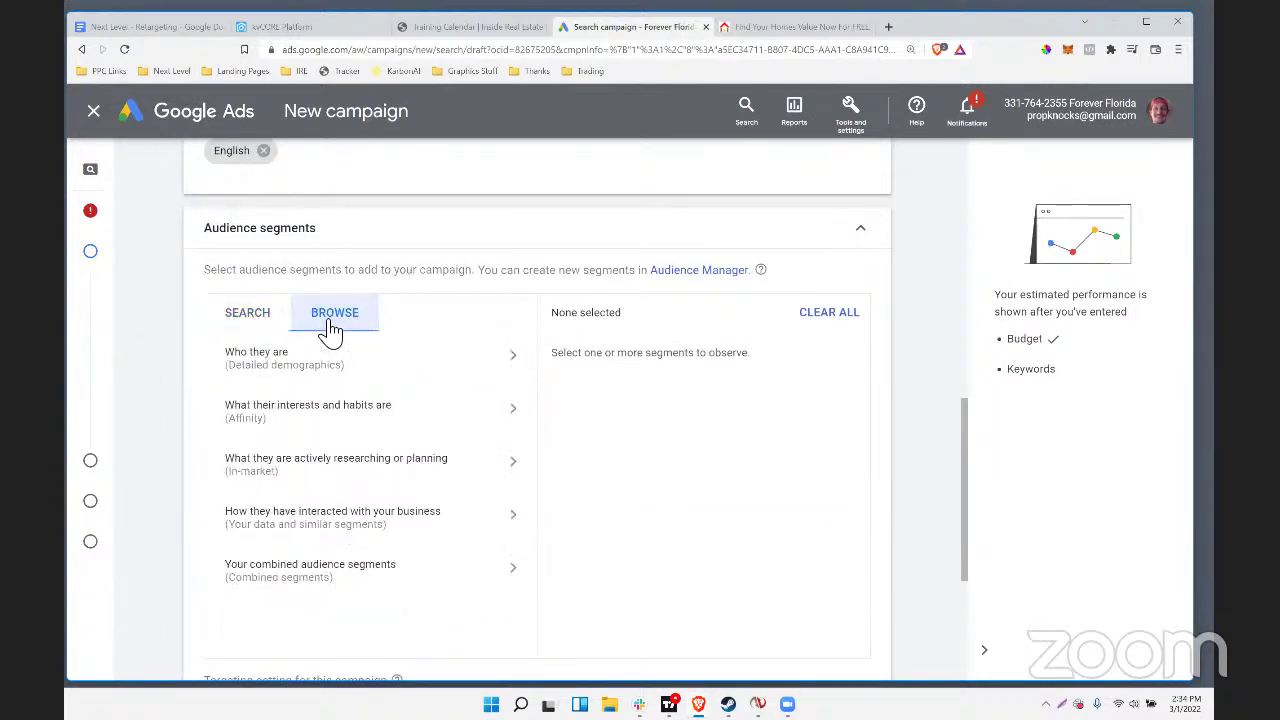
{"action": "left_click", "coordinate": [352, 320]}
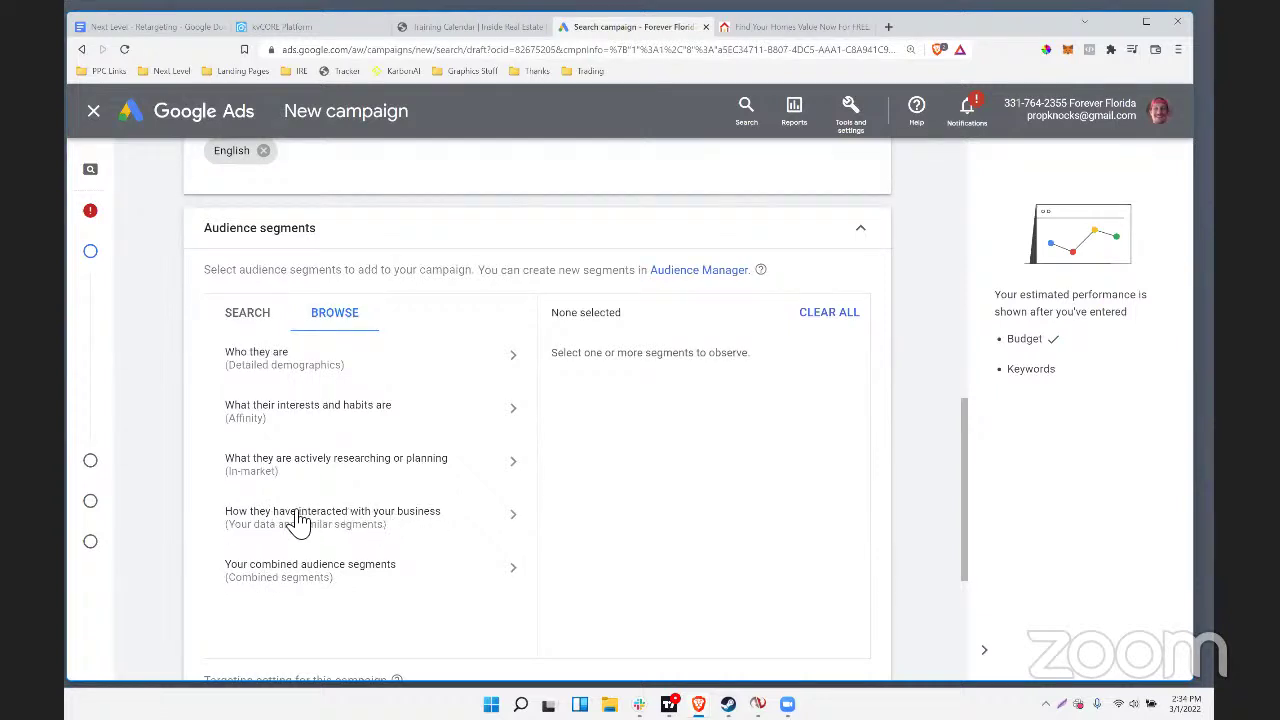
{"action": "left_click", "coordinate": [357, 517]}
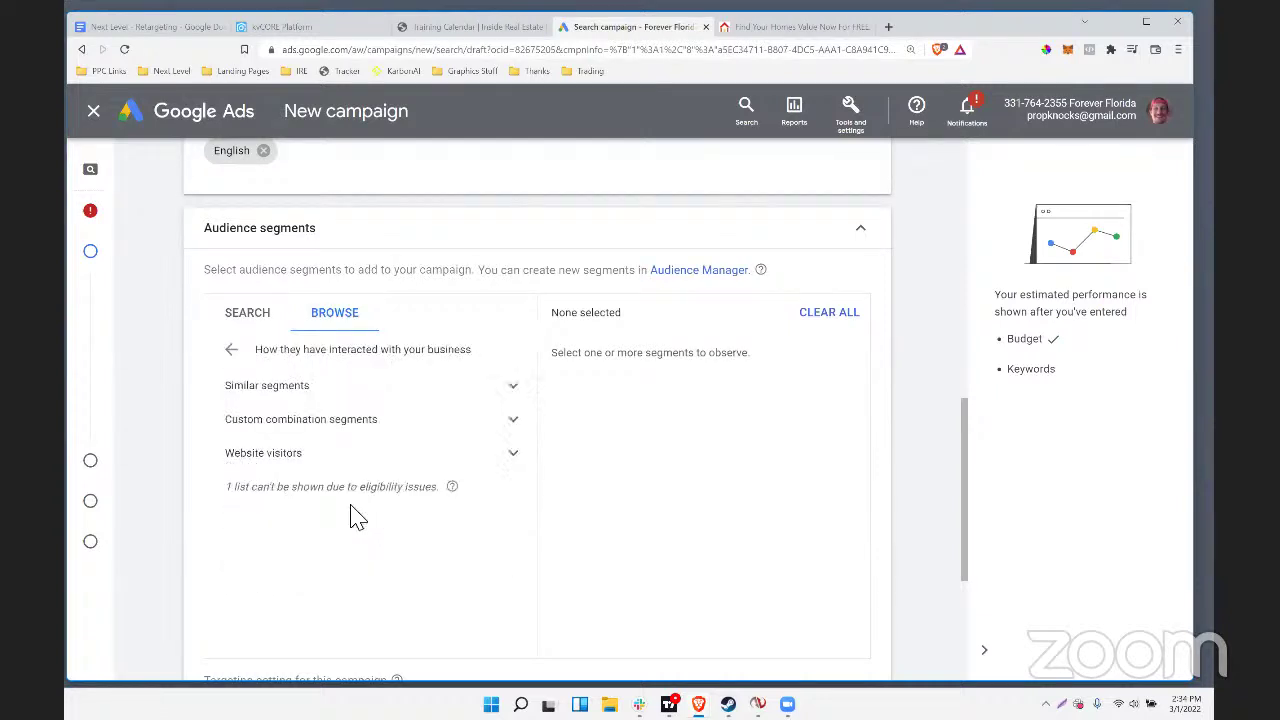
{"action": "left_click", "coordinate": [289, 398]}
{"action": "left_click", "coordinate": [289, 392]}
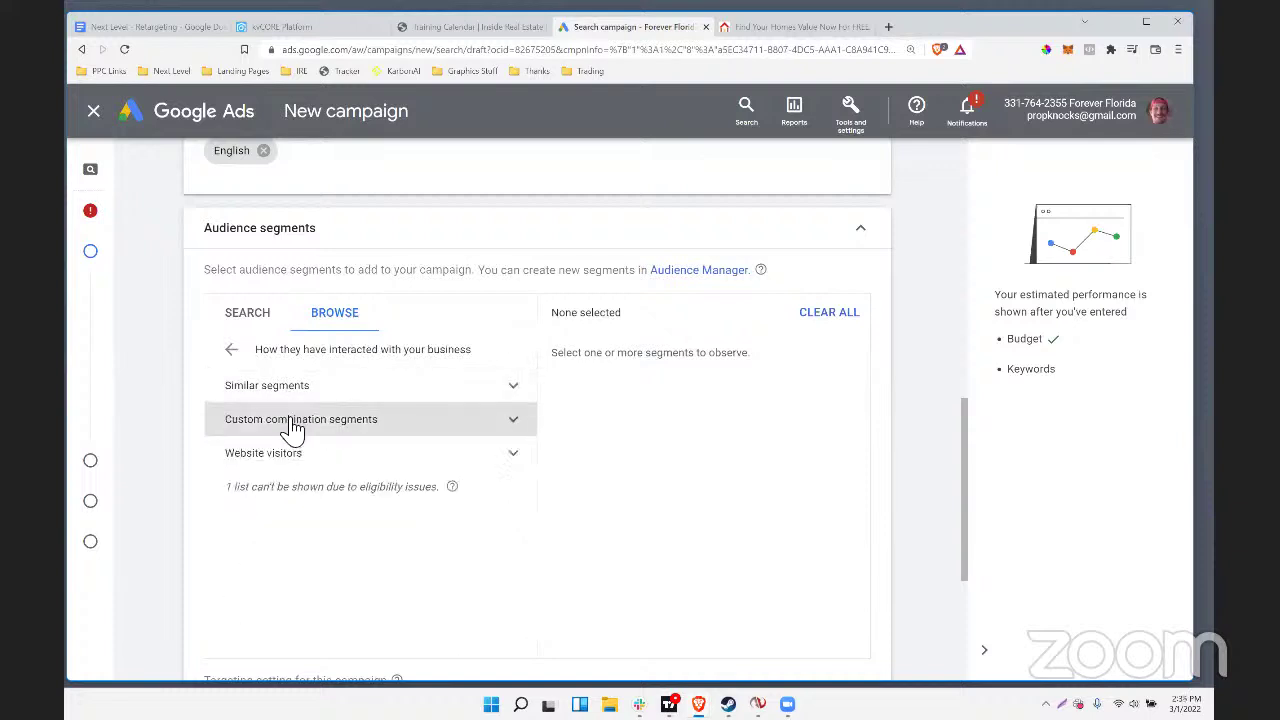
{"action": "left_click", "coordinate": [287, 458]}
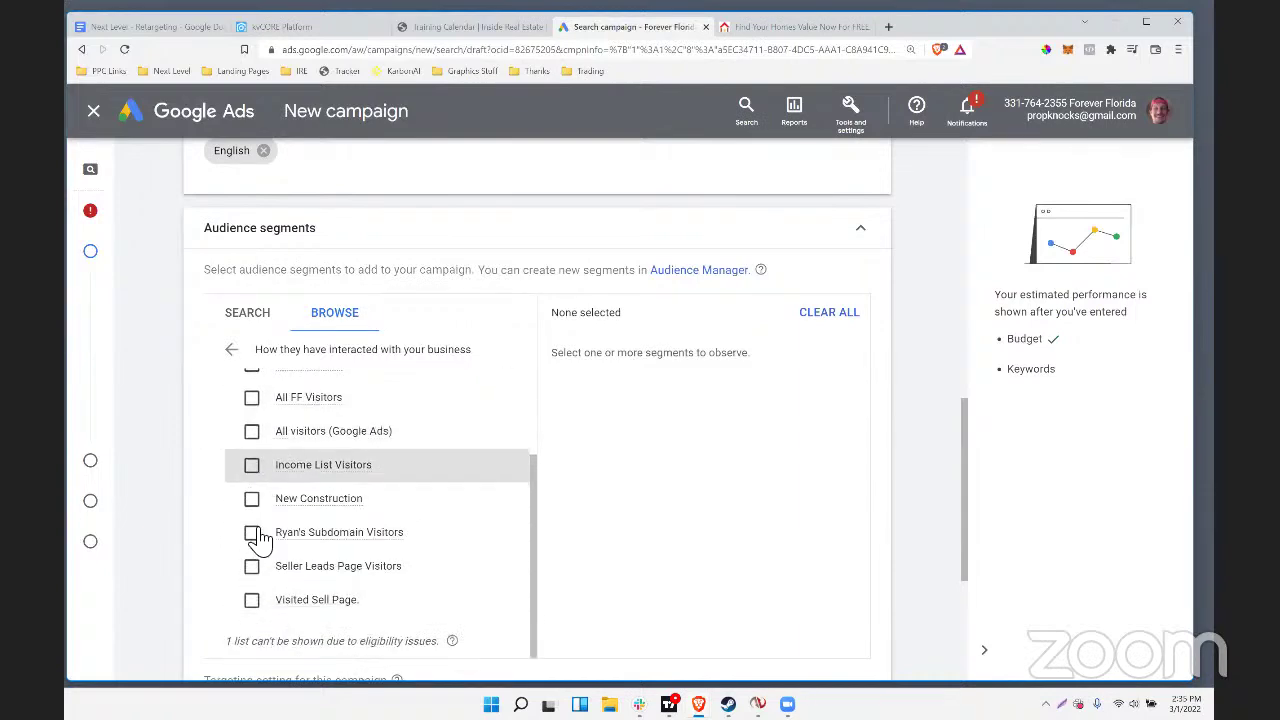
{"action": "scroll", "coordinate": [252, 532], "scroll_direction": "down", "scroll_amount": 3}
{"action": "scroll", "coordinate": [255, 494], "scroll_direction": "up", "scroll_amount": 2}
{"action": "scroll", "coordinate": [255, 494], "scroll_direction": "up", "scroll_amount": 5}
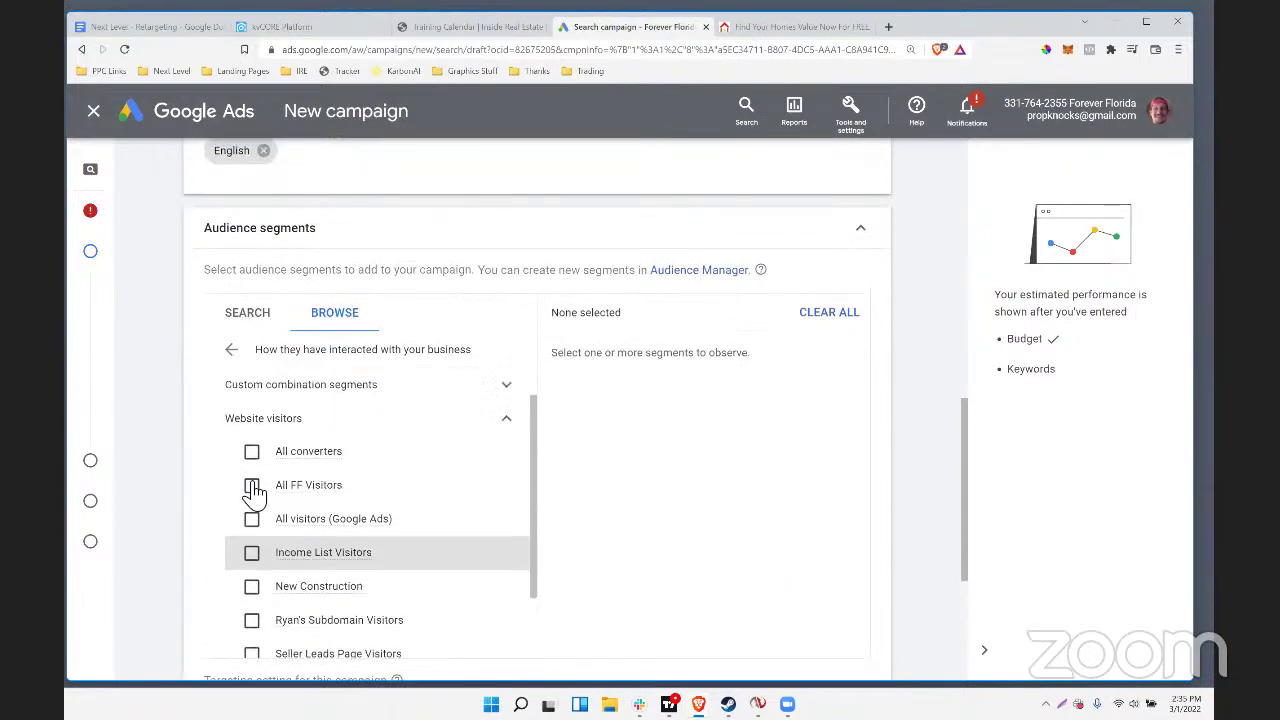
{"action": "left_click", "coordinate": [232, 352]}
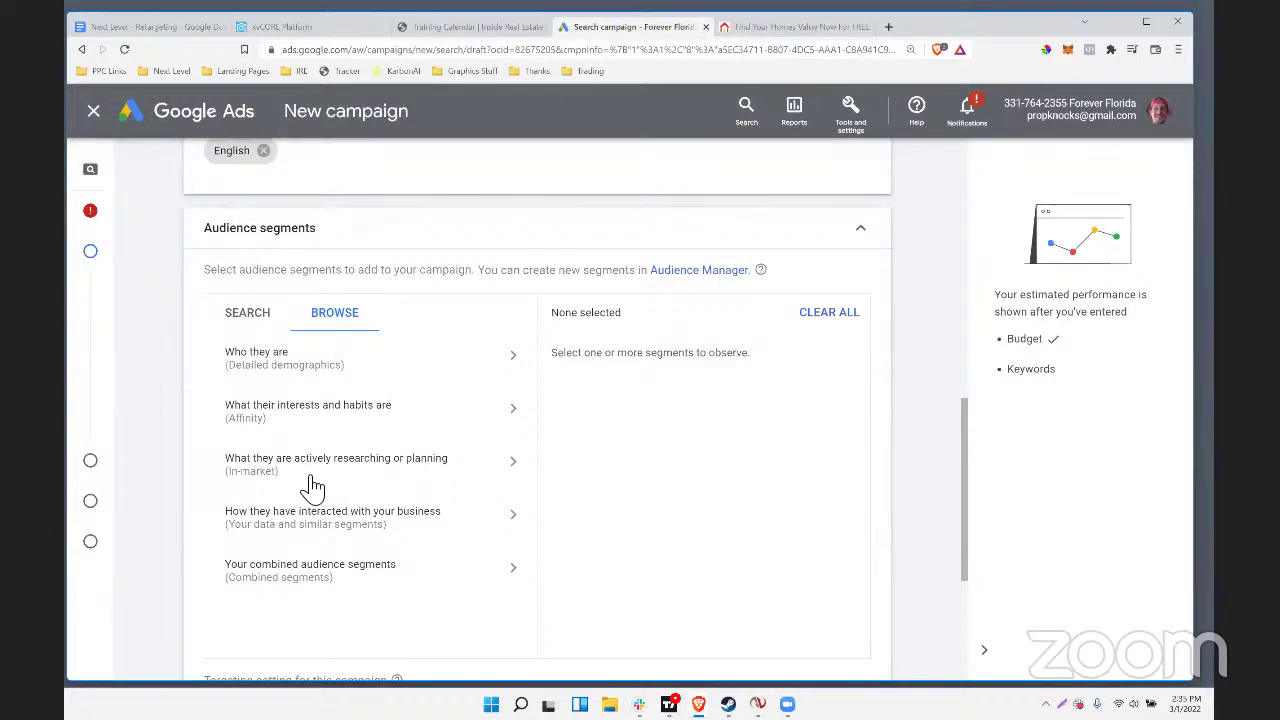
Browse the in-market segments for what people are actively researching or planning, and expand the Real Estate category
{"action": "scroll", "coordinate": [329, 437], "scroll_direction": "up", "scroll_amount": 1}
{"action": "scroll", "coordinate": [320, 460], "scroll_direction": "down", "scroll_amount": 1}
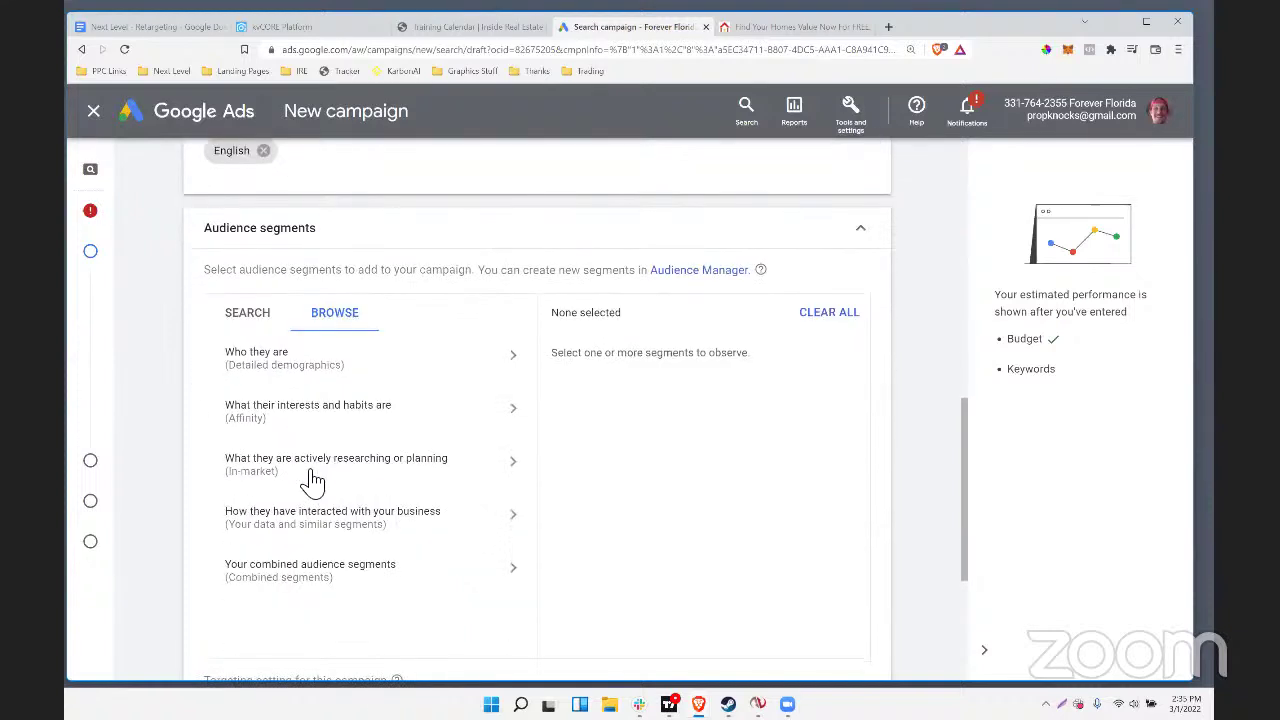
{"action": "left_click", "coordinate": [410, 476]}
{"action": "scroll", "coordinate": [413, 477], "scroll_direction": "down", "scroll_amount": 5}
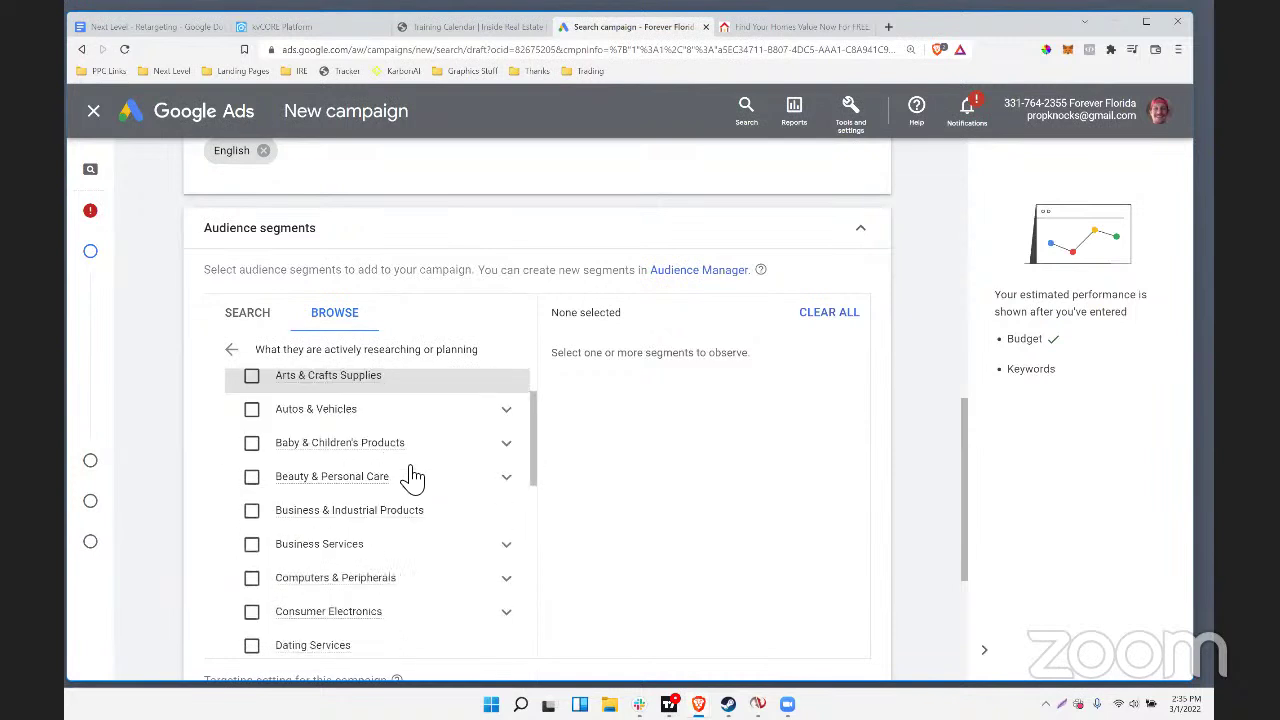
{"action": "scroll", "coordinate": [413, 477], "scroll_direction": "down", "scroll_amount": 3}
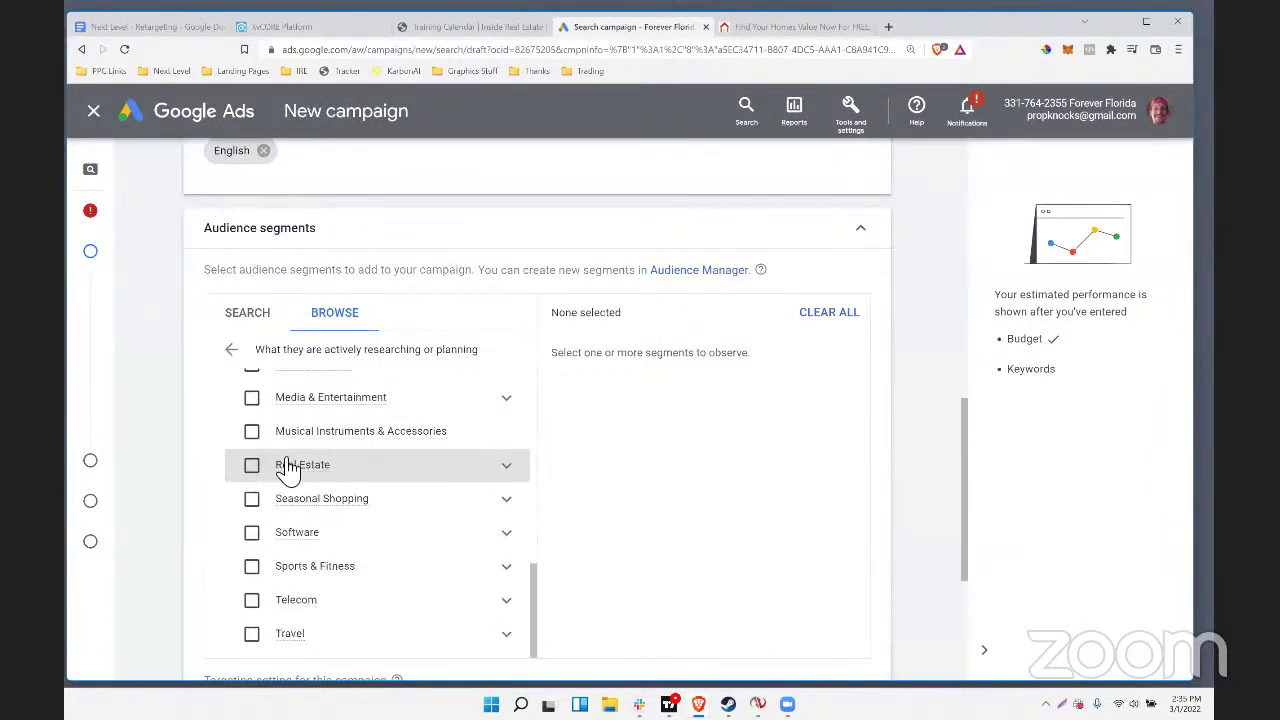
{"action": "left_click", "coordinate": [506, 468]}
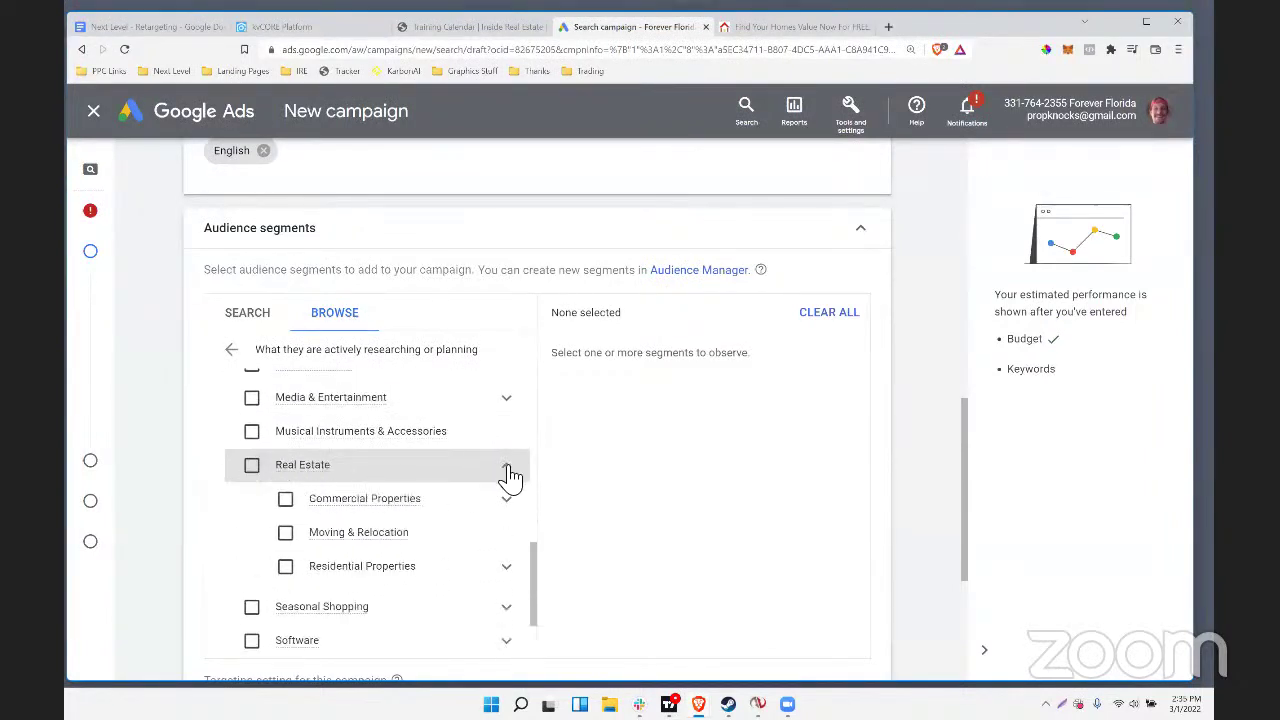
Try adding the Residential Properties and Residential Properties (For Sale) in-market segments, and deselect both
{"action": "left_click", "coordinate": [366, 569]}
{"action": "left_click", "coordinate": [506, 566]}
{"action": "scroll", "coordinate": [455, 483], "scroll_direction": "down", "scroll_amount": 1}
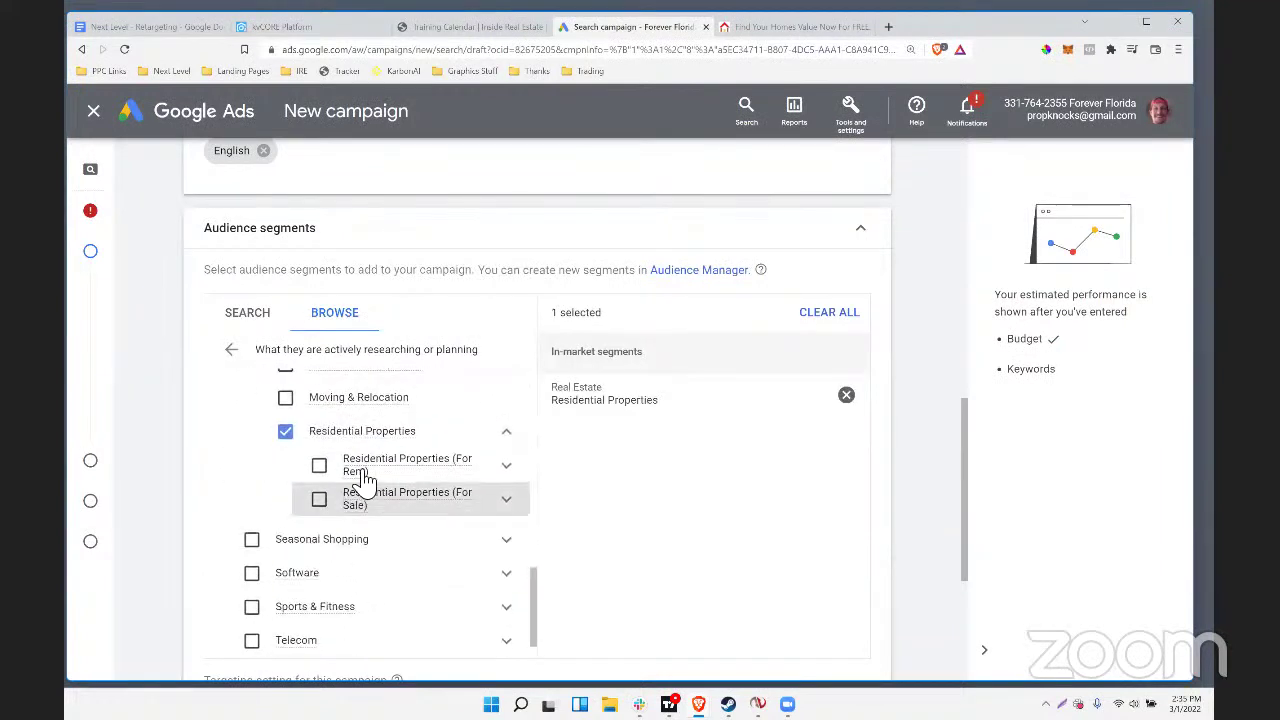
{"action": "left_click", "coordinate": [322, 503]}
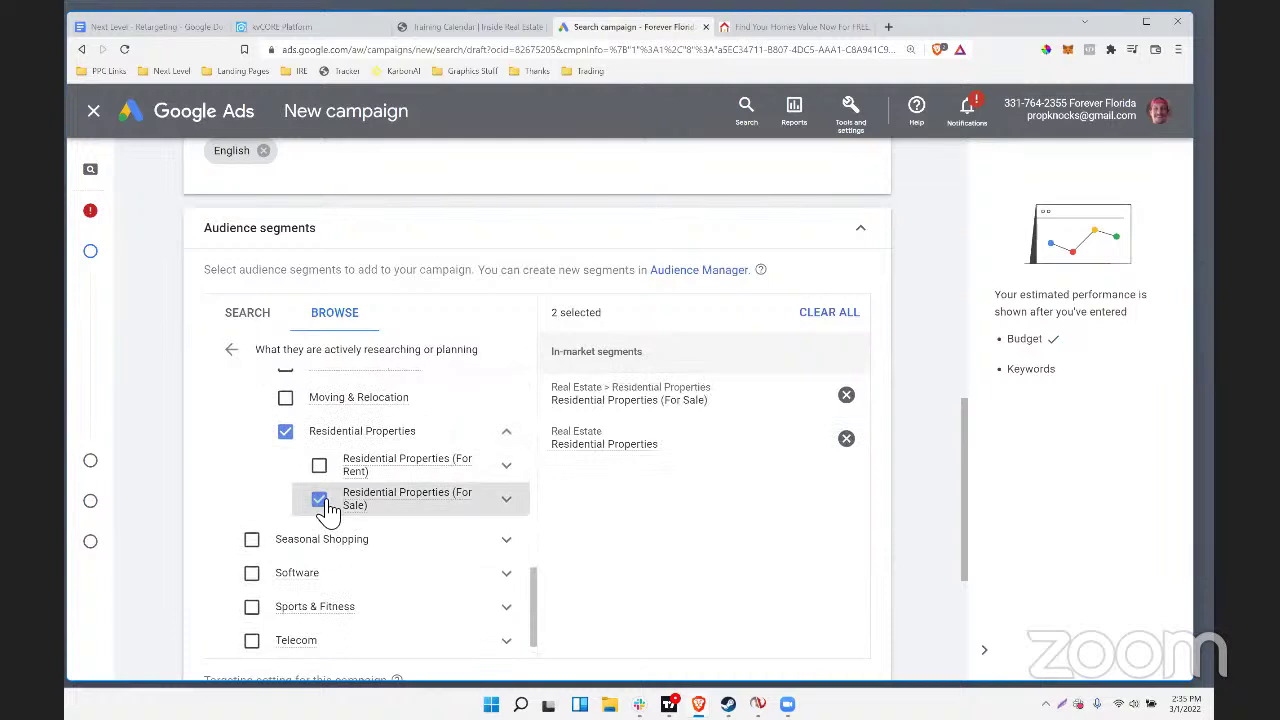
{"action": "left_click", "coordinate": [320, 500]}
{"action": "left_click", "coordinate": [286, 436]}
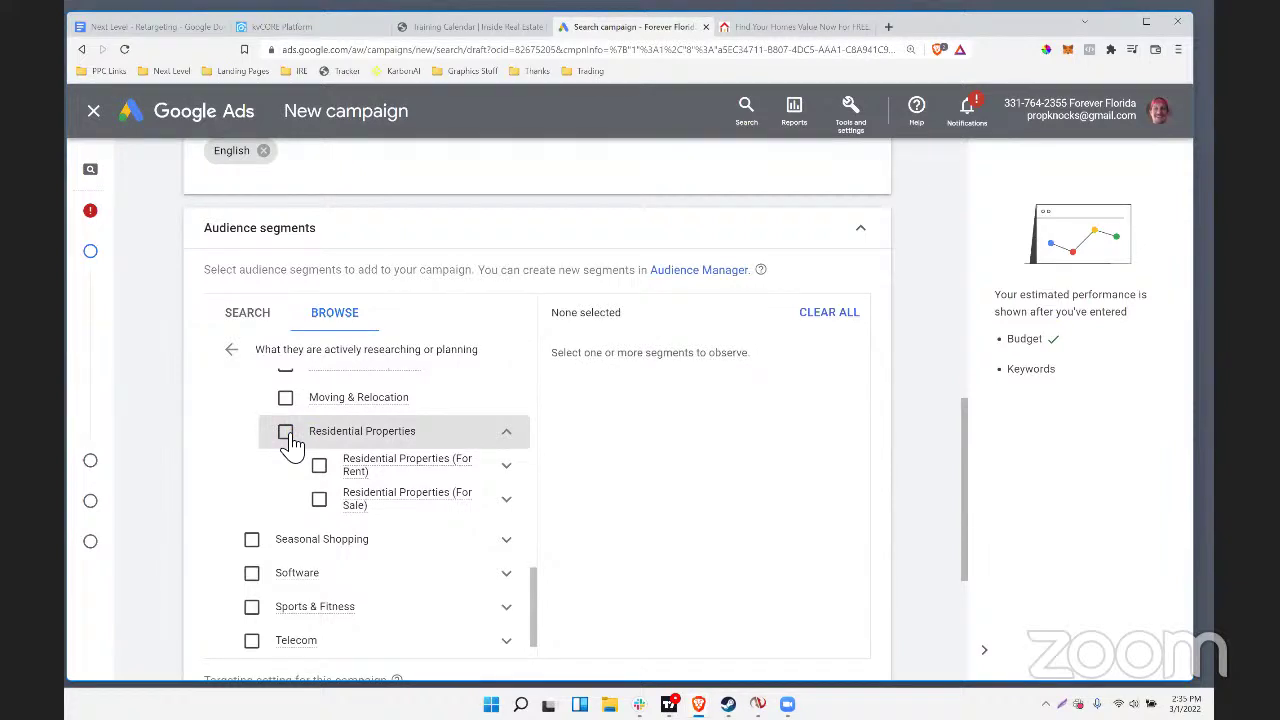
Scan the remaining in-market segments, return to the category list, and check the Targeting and Observation options
{"action": "scroll", "coordinate": [351, 505], "scroll_direction": "up", "scroll_amount": 5}
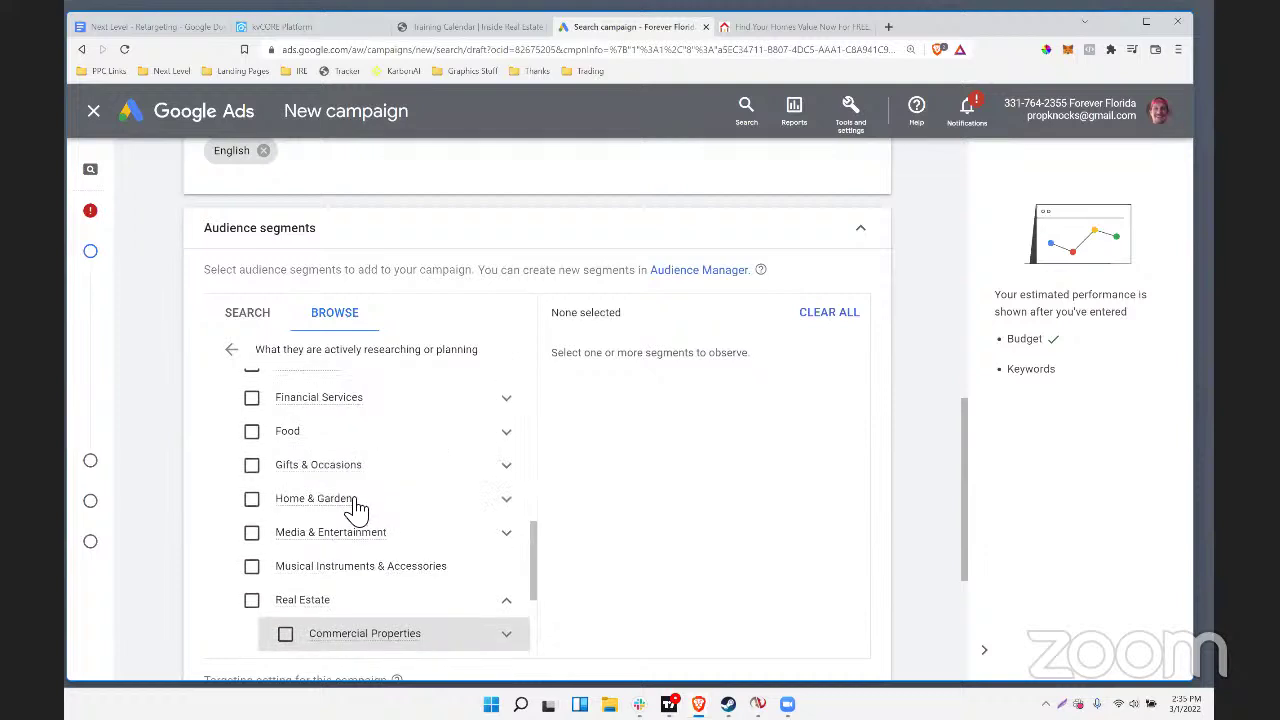
{"action": "scroll", "coordinate": [300, 480], "scroll_direction": "up", "scroll_amount": 5}
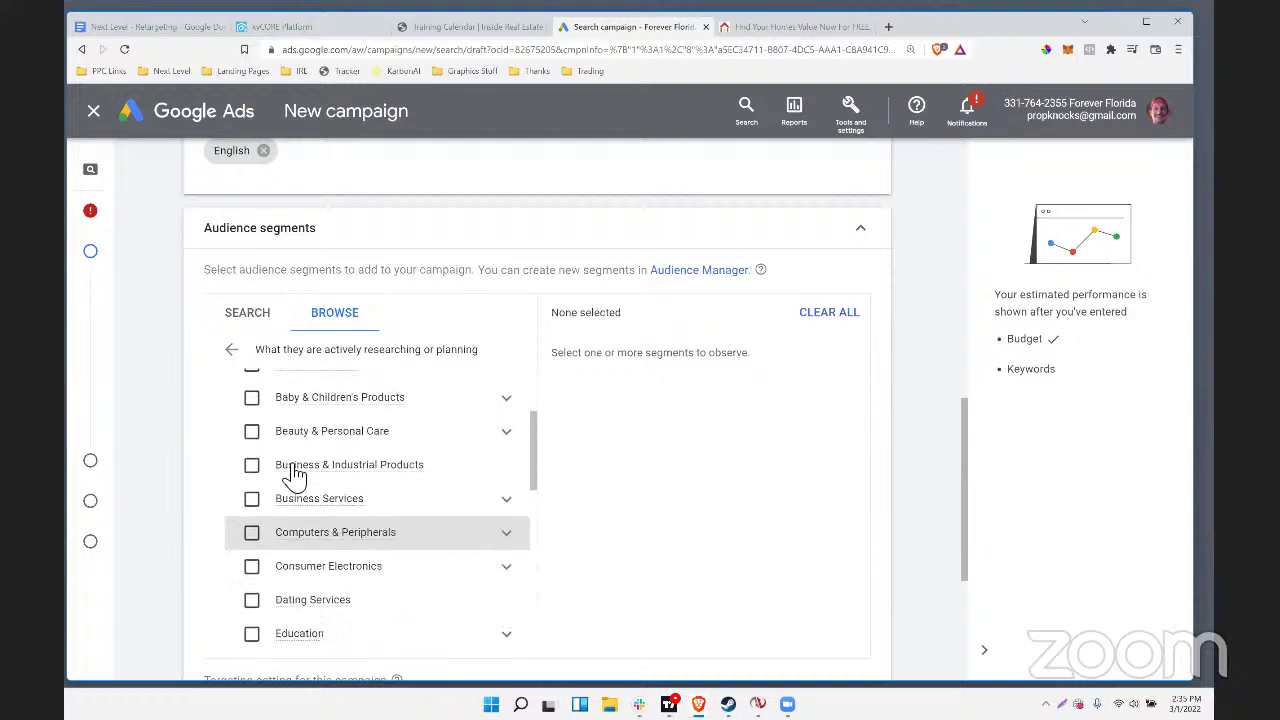
{"action": "left_click", "coordinate": [232, 350]}
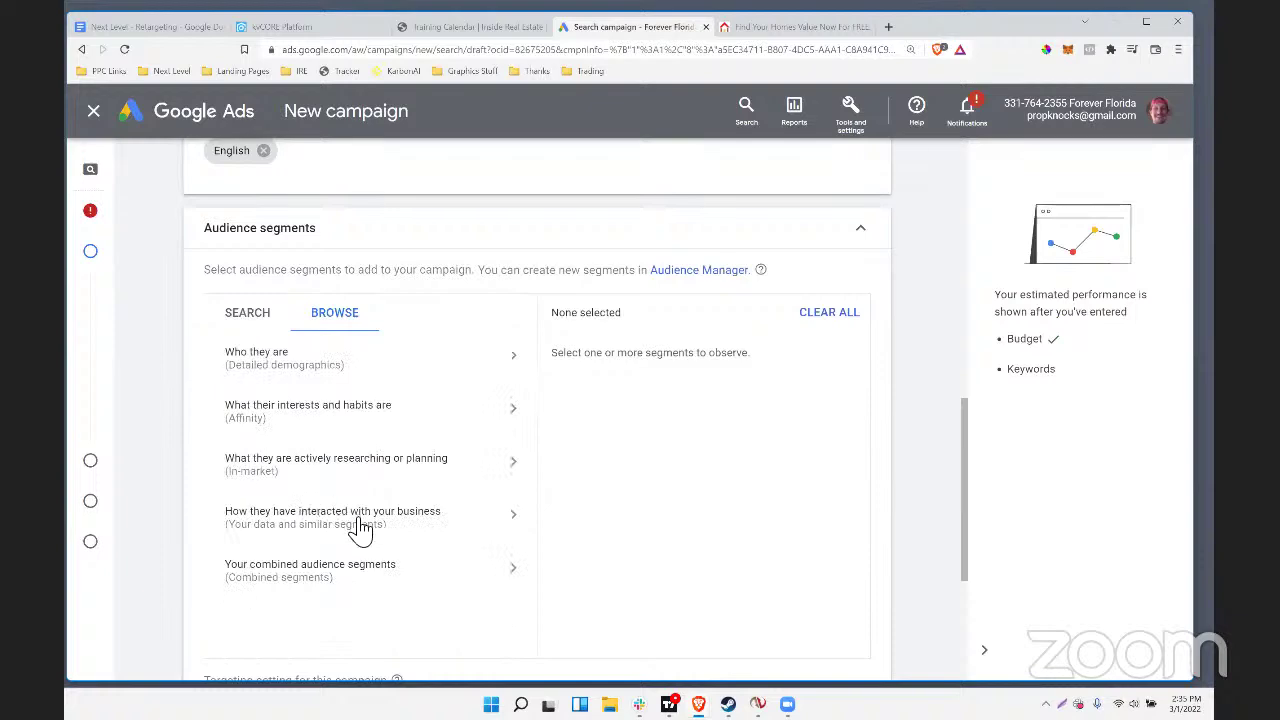
{"action": "scroll", "coordinate": [358, 525], "scroll_direction": "down", "scroll_amount": 2}
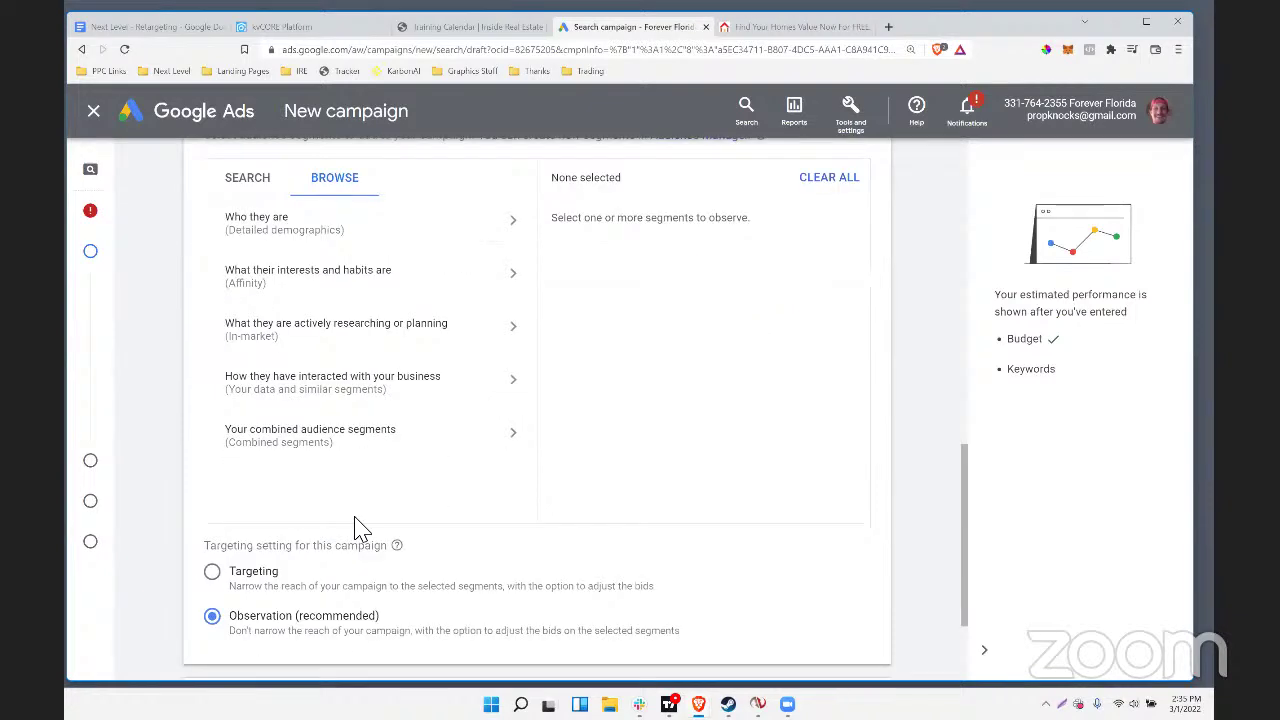
{"action": "scroll", "coordinate": [358, 527], "scroll_direction": "up", "scroll_amount": 2}
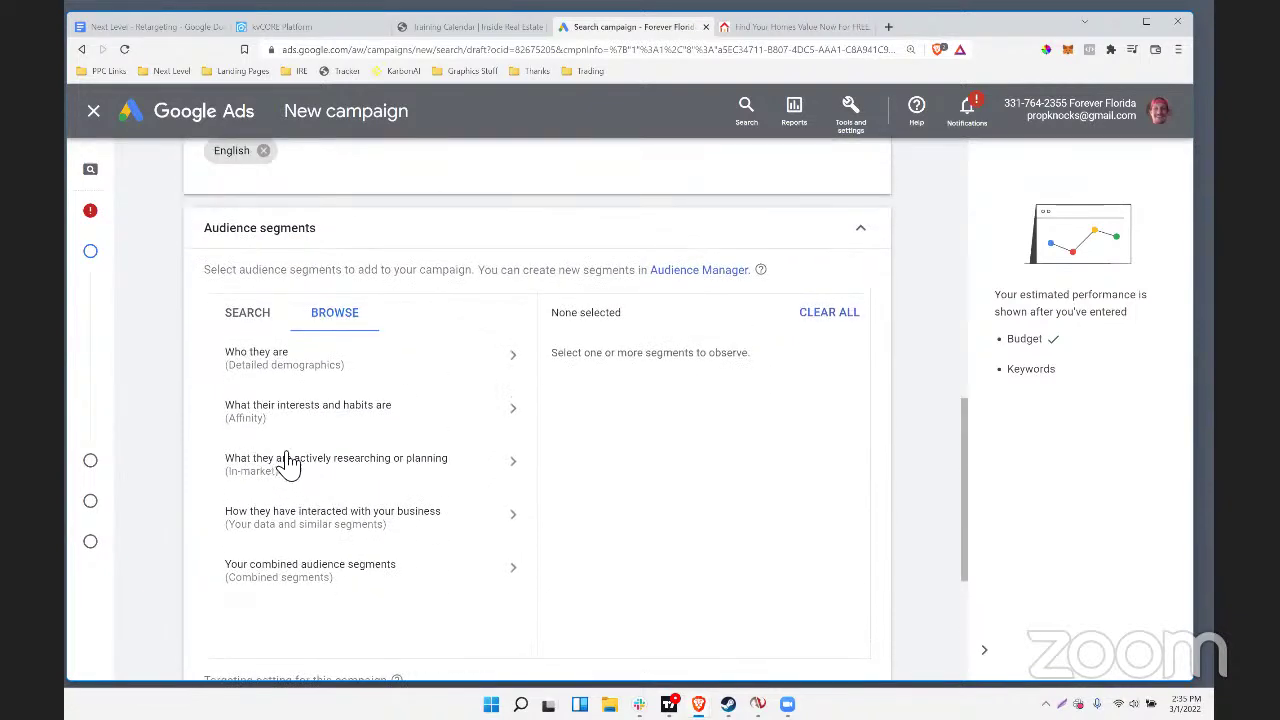
Check the detailed demographics categories and look through the in-market segment list once more
{"action": "left_click", "coordinate": [289, 360]}
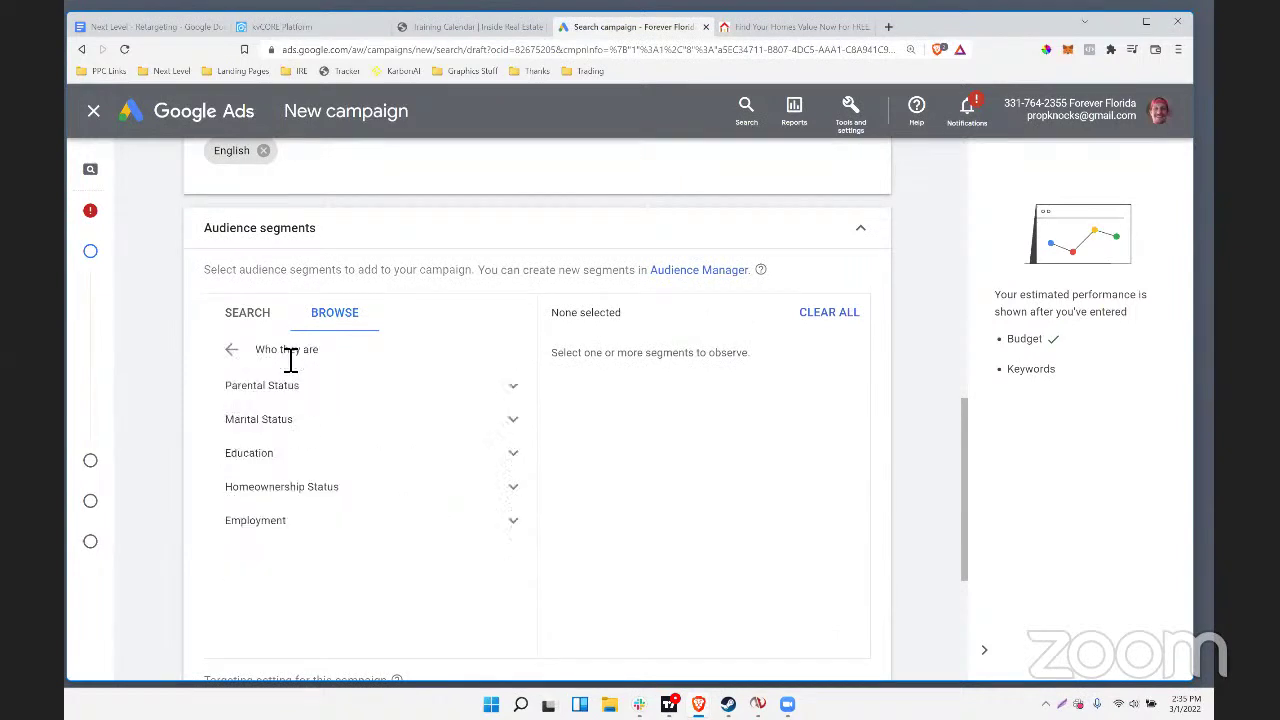
{"action": "left_click", "coordinate": [231, 351]}
{"action": "left_click", "coordinate": [243, 462]}
{"action": "scroll", "coordinate": [400, 491], "scroll_direction": "down", "scroll_amount": 10}
{"action": "scroll", "coordinate": [400, 491], "scroll_direction": "up", "scroll_amount": 6}
{"action": "scroll", "coordinate": [325, 378], "scroll_direction": "up", "scroll_amount": 1}
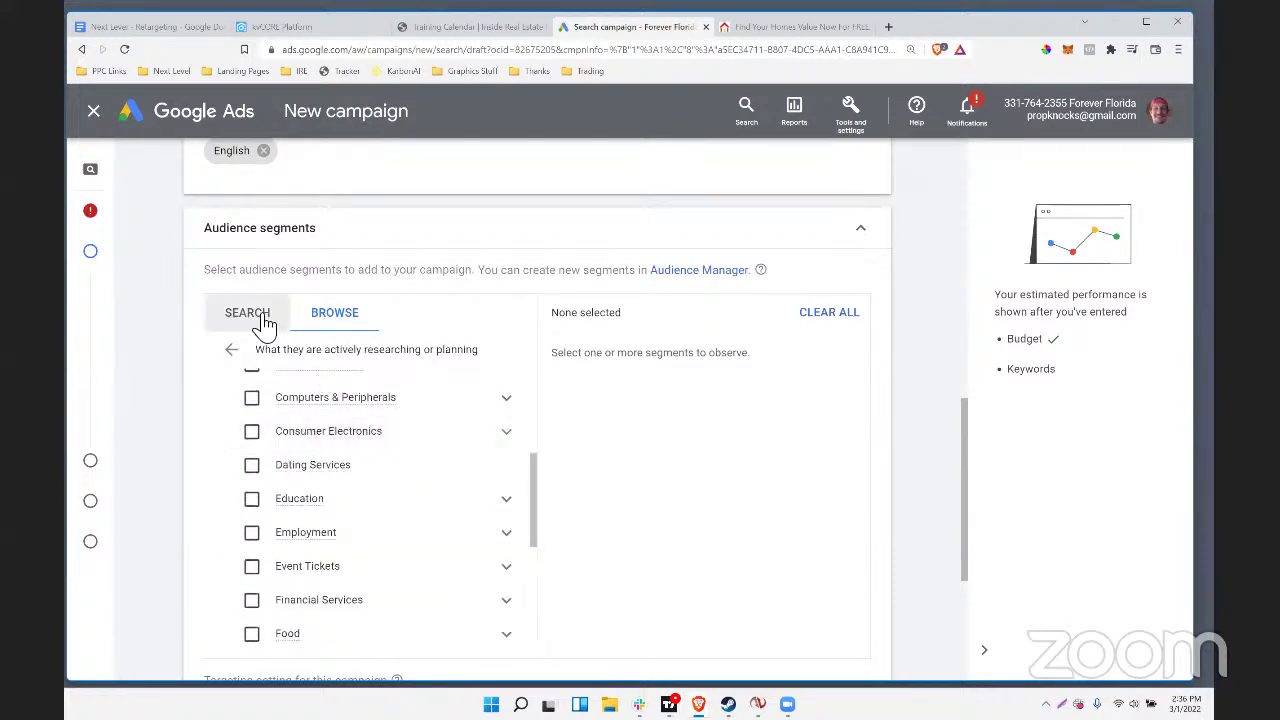
Return to the recent and suggested segments and look through to the site visitor audiences at the end
{"action": "left_click", "coordinate": [260, 320]}
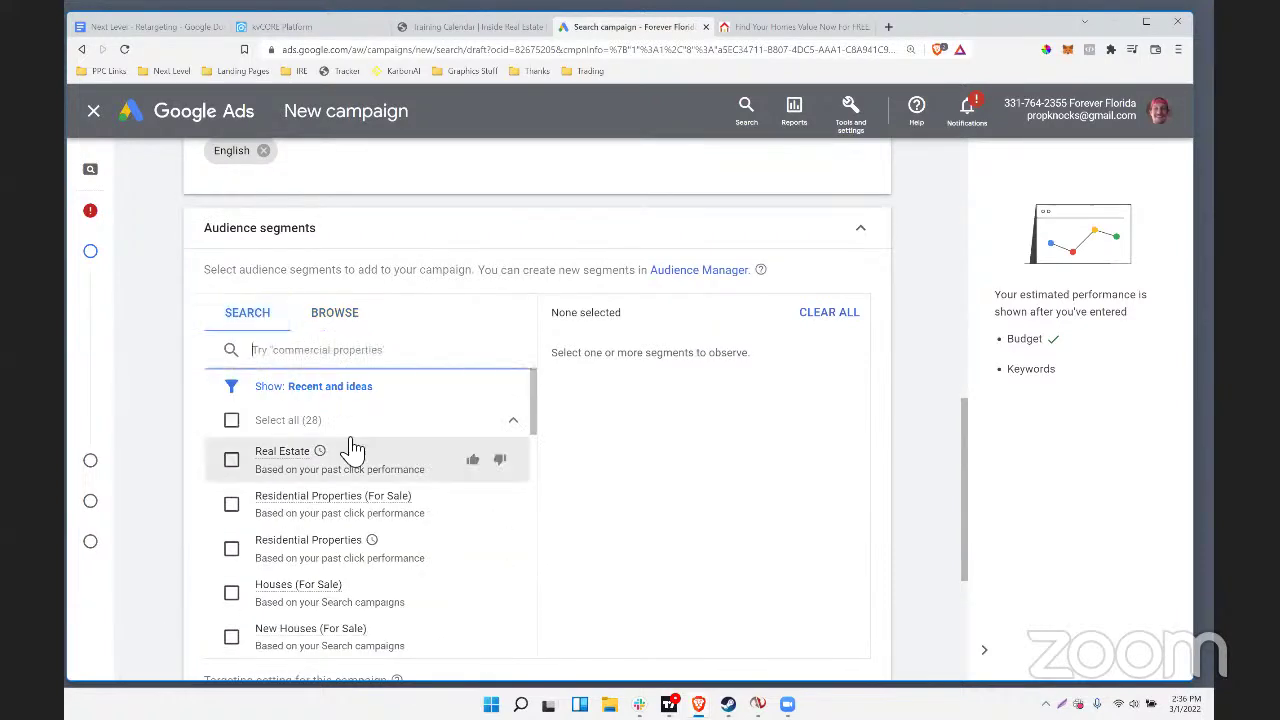
{"action": "scroll", "coordinate": [414, 460], "scroll_direction": "down", "scroll_amount": 3}
{"action": "scroll", "coordinate": [414, 462], "scroll_direction": "down", "scroll_amount": 8}
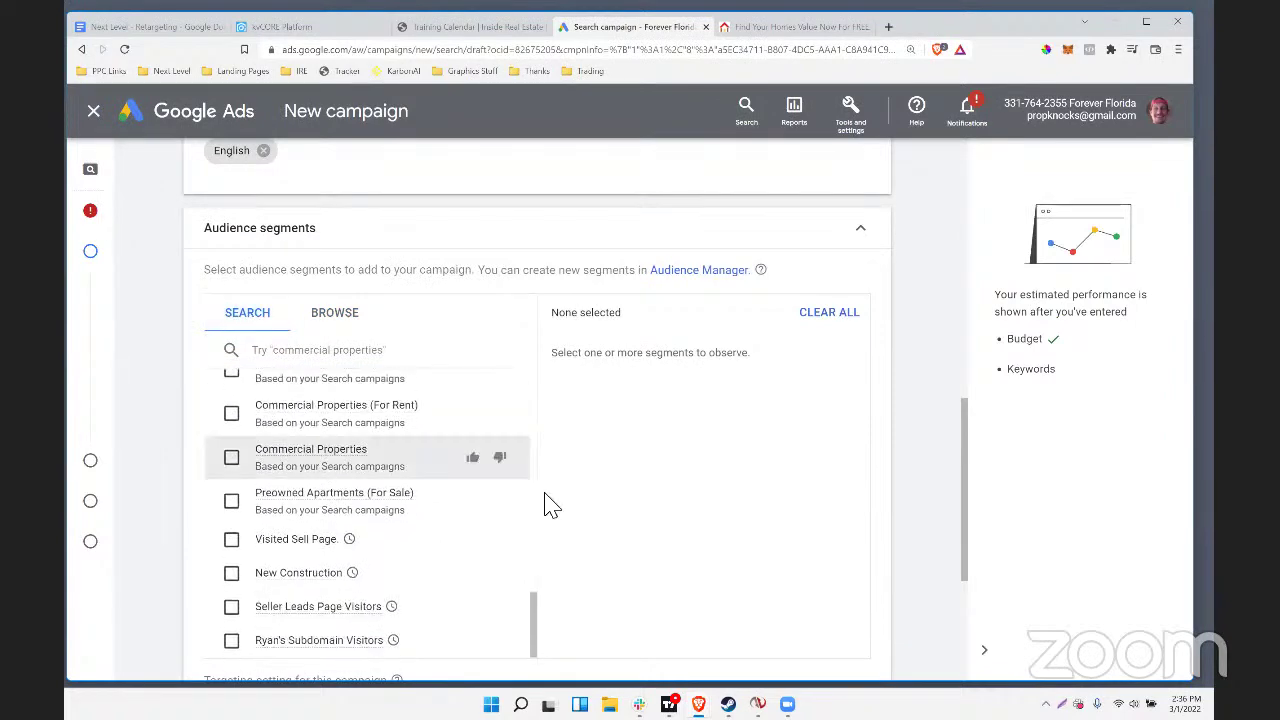
Set the campaign's audience targeting setting to Targeting and expand the Dynamic Search Ads settings
{"action": "scroll", "coordinate": [571, 549], "scroll_direction": "down", "scroll_amount": 3}
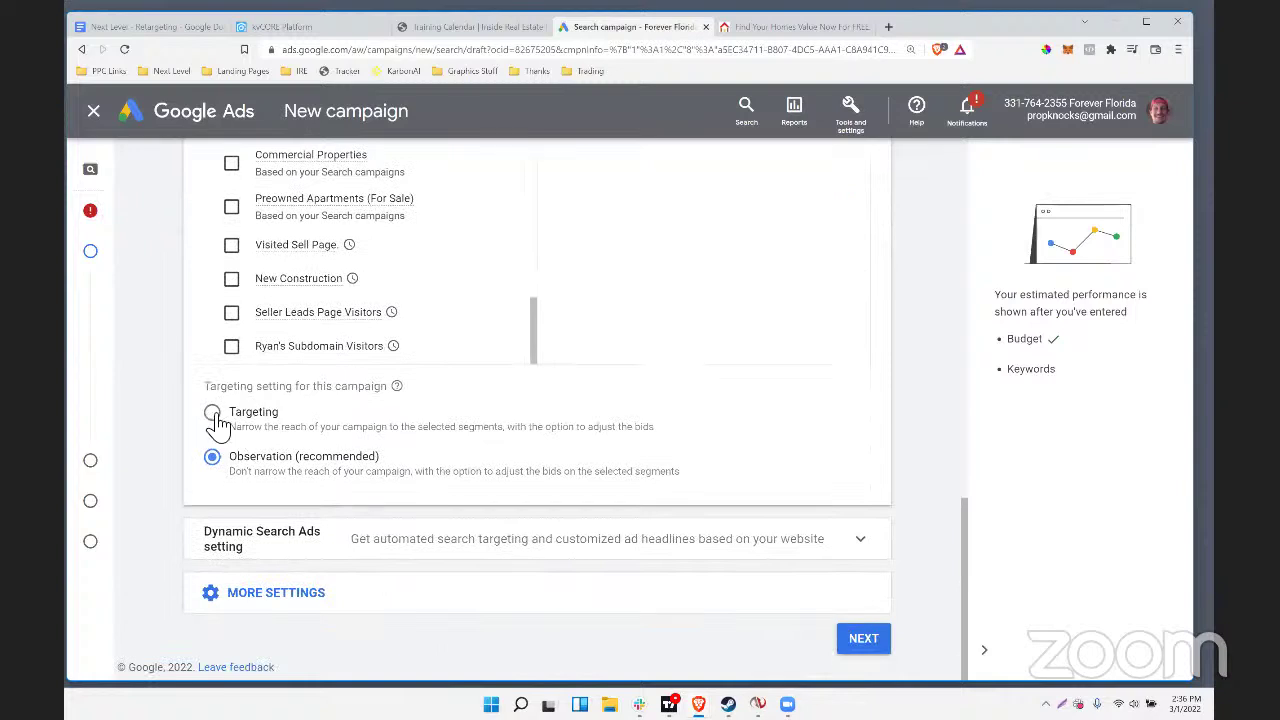
{"action": "left_click", "coordinate": [213, 413]}
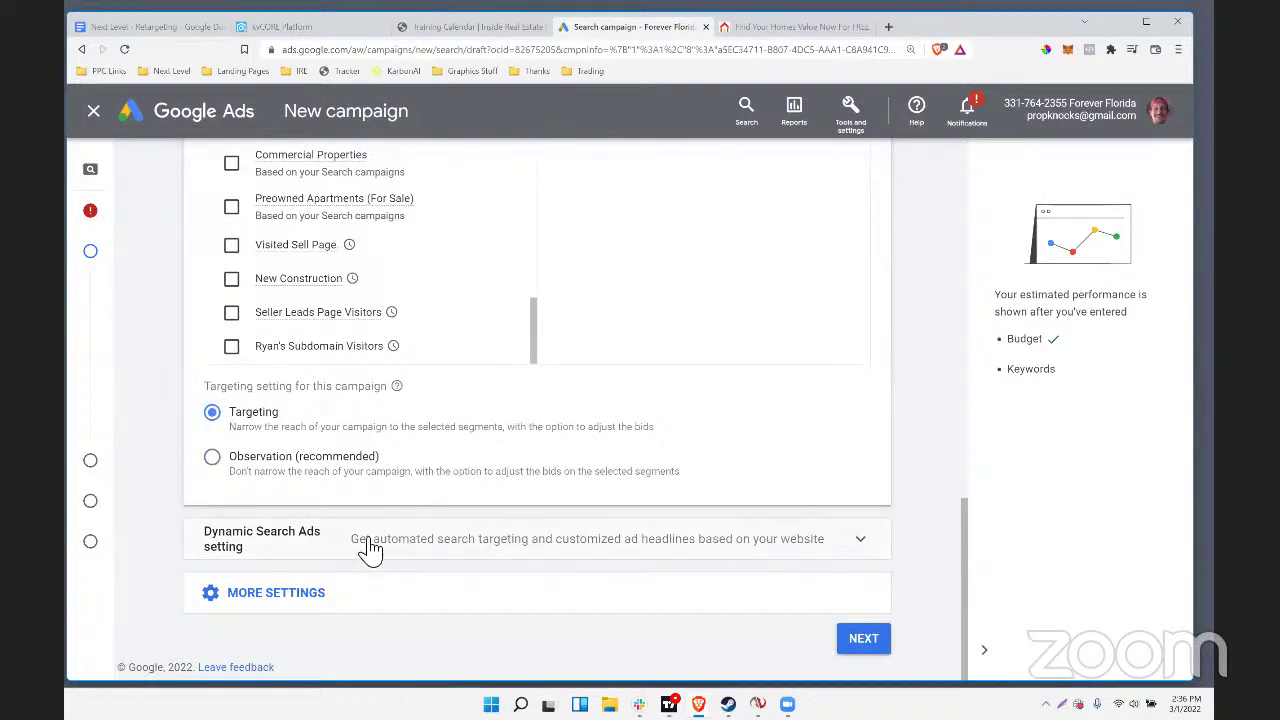
{"action": "left_click", "coordinate": [485, 535]}
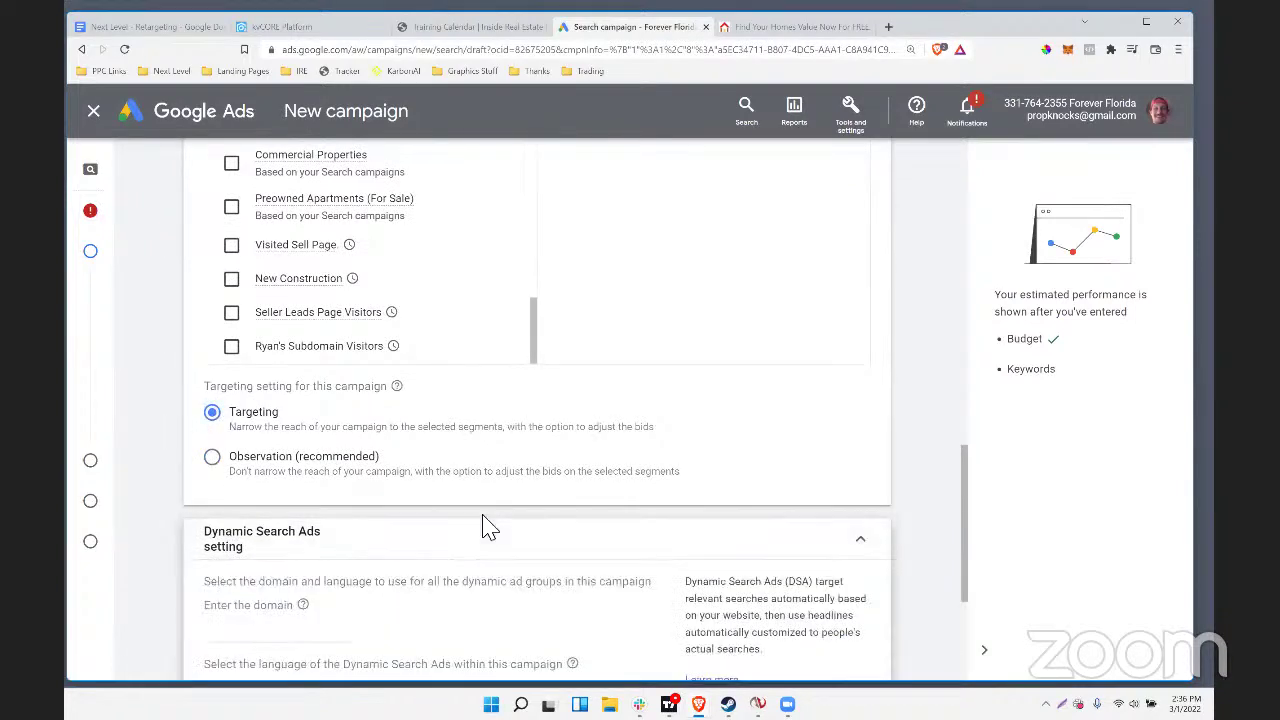
{"action": "scroll", "coordinate": [490, 515], "scroll_direction": "up", "scroll_amount": 8}
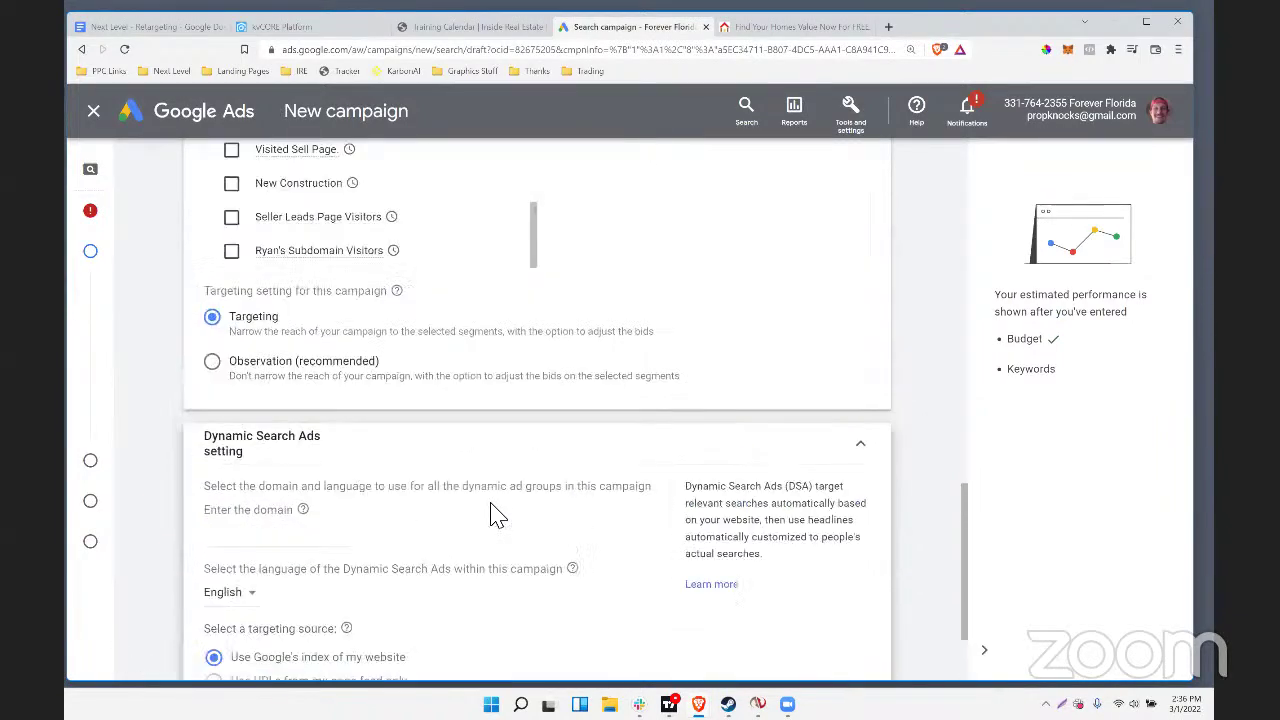
{"action": "scroll", "coordinate": [337, 483], "scroll_direction": "up", "scroll_amount": 3}
{"action": "scroll", "coordinate": [337, 480], "scroll_direction": "down", "scroll_amount": 5}
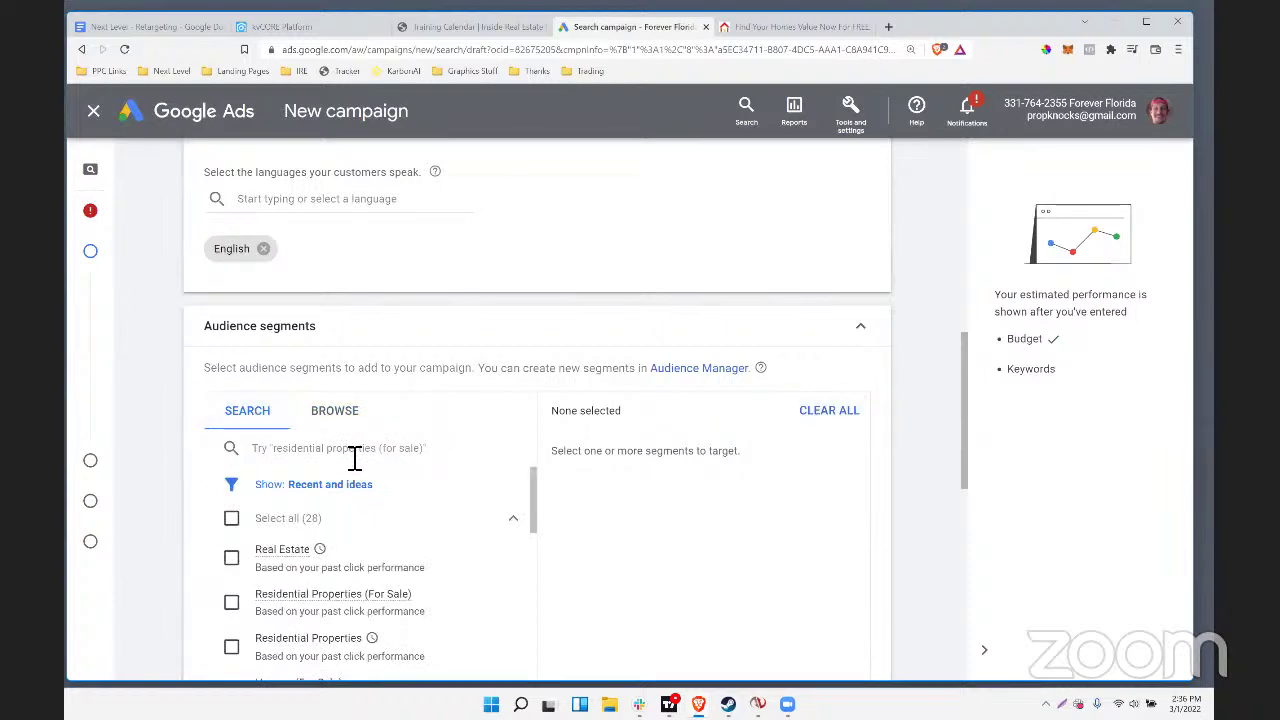
{"action": "scroll", "coordinate": [355, 458], "scroll_direction": "down", "scroll_amount": 10}
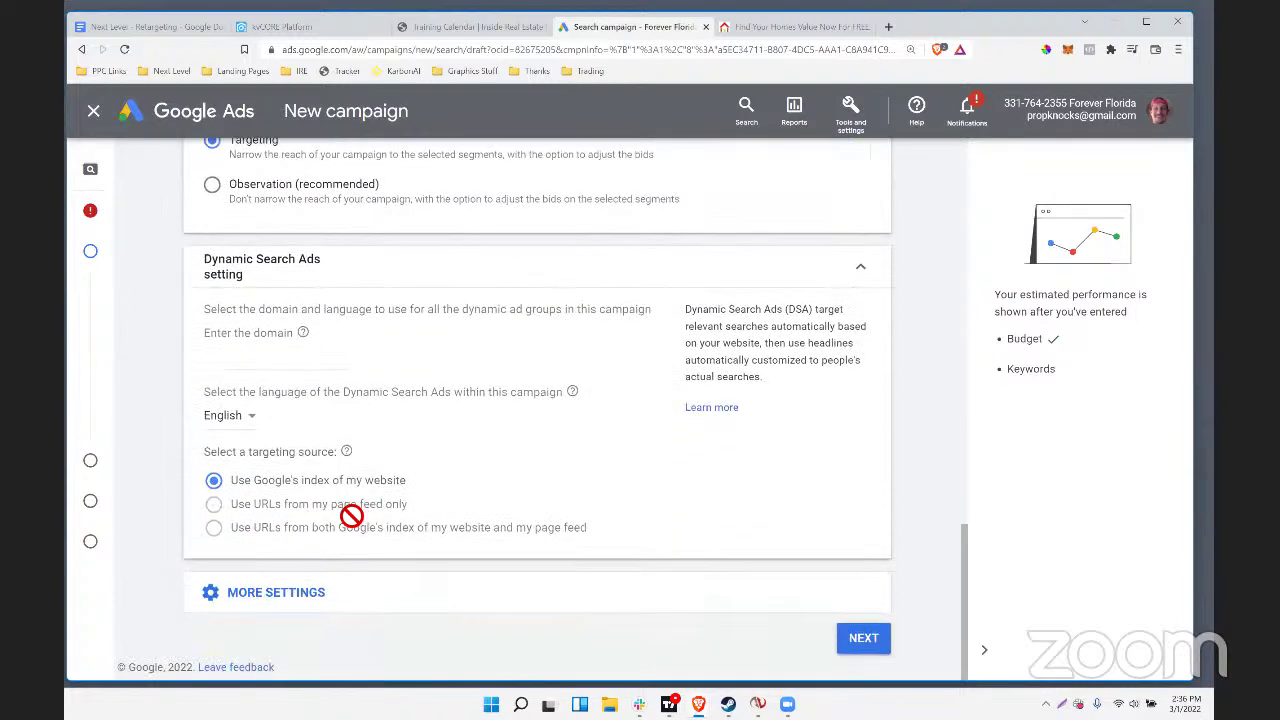
Expand the additional campaign settings, and look through the suggested audience segments and the in-market segments
{"action": "left_click", "coordinate": [265, 595]}
{"action": "scroll", "coordinate": [297, 580], "scroll_direction": "down", "scroll_amount": 1}
{"action": "scroll", "coordinate": [305, 580], "scroll_direction": "up", "scroll_amount": 5}
{"action": "scroll", "coordinate": [270, 500], "scroll_direction": "up", "scroll_amount": 2}
{"action": "scroll", "coordinate": [257, 460], "scroll_direction": "down", "scroll_amount": 3}
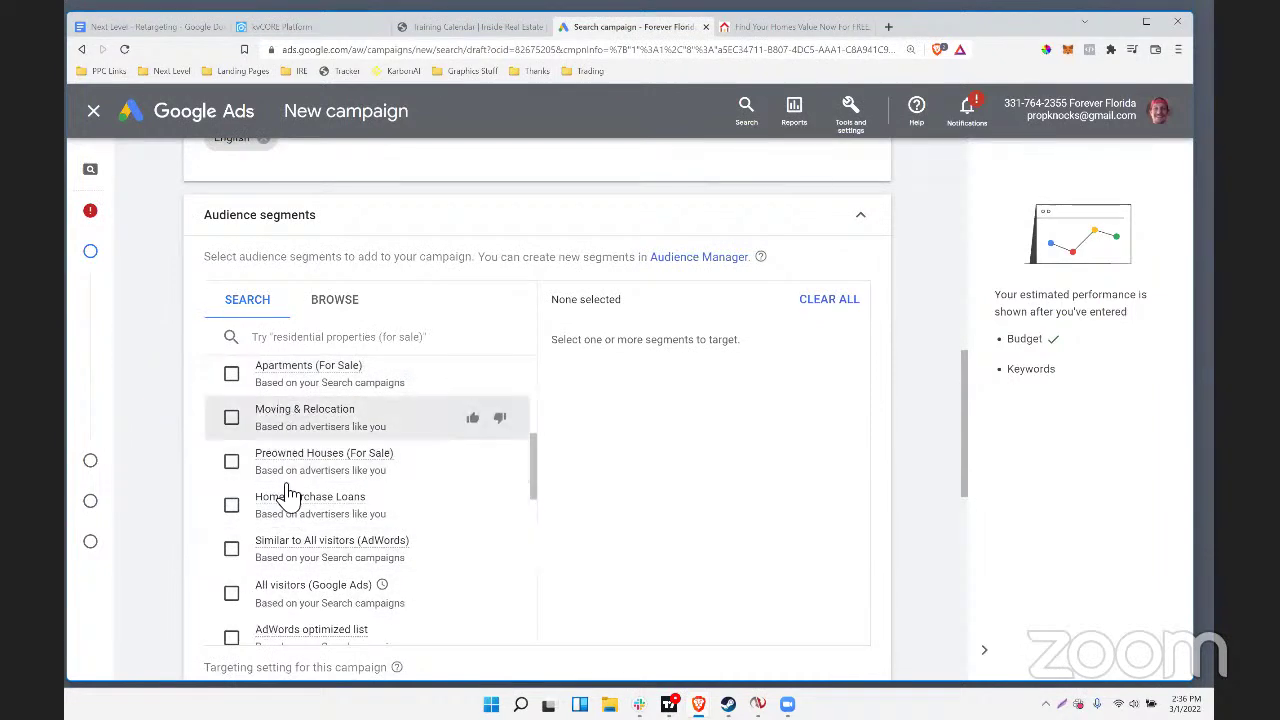
{"action": "scroll", "coordinate": [283, 470], "scroll_direction": "up", "scroll_amount": 5}
{"action": "left_click", "coordinate": [352, 308]}
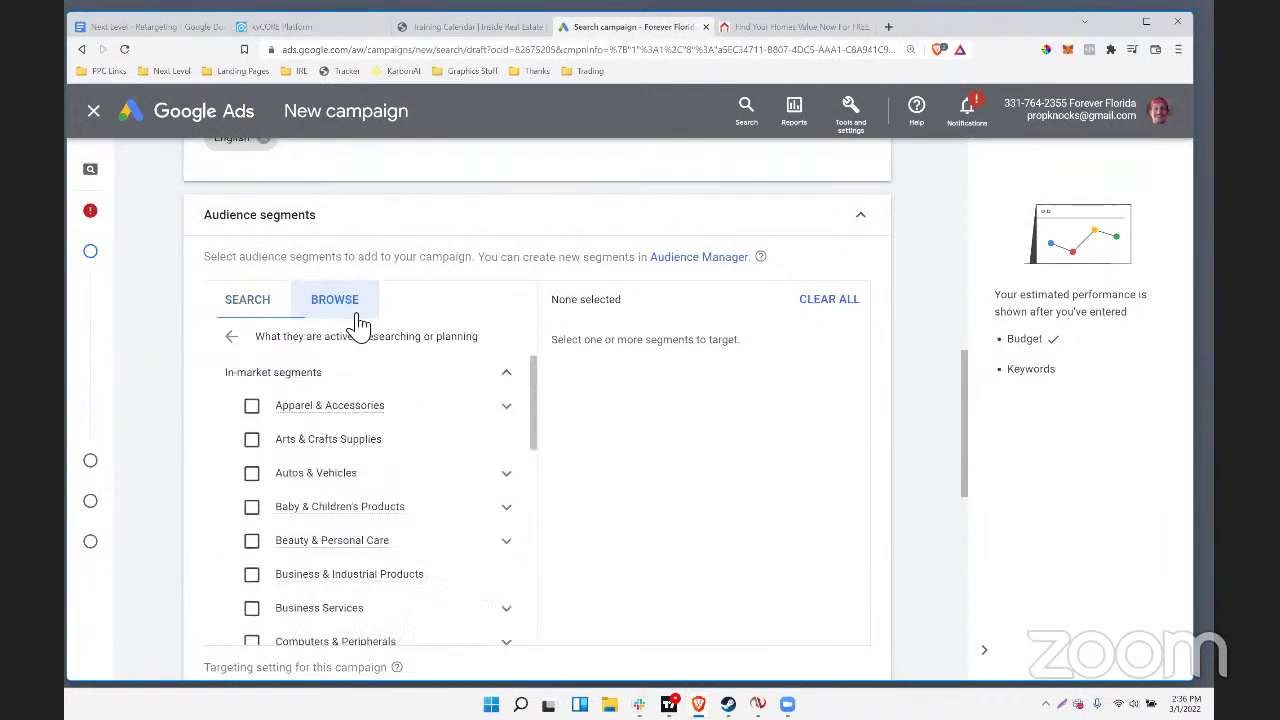
{"action": "scroll", "coordinate": [351, 414], "scroll_direction": "down", "scroll_amount": 6}
{"action": "scroll", "coordinate": [640, 420], "scroll_direction": "down", "scroll_amount": 3}
Review the network settings and the target and exclude location options, and collapse the Networks section
{"action": "scroll", "coordinate": [640, 420], "scroll_direction": "up", "scroll_amount": 10}
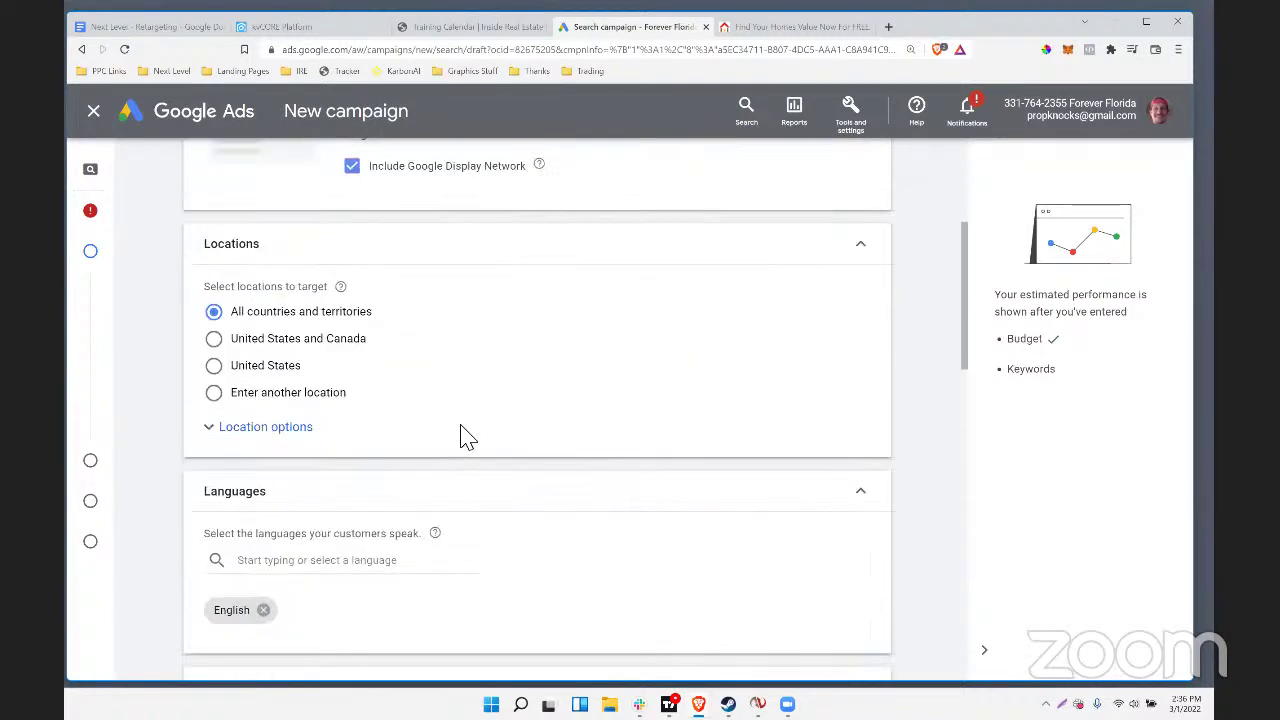
{"action": "scroll", "coordinate": [460, 440], "scroll_direction": "up", "scroll_amount": 3}
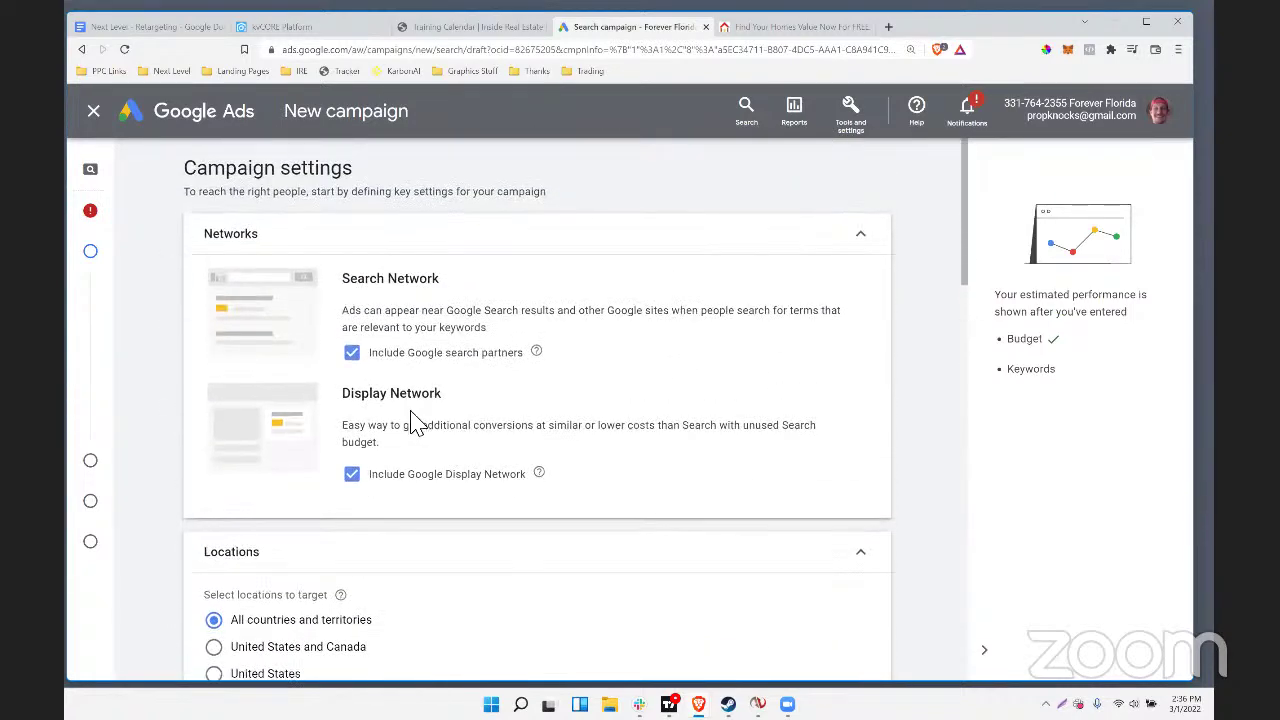
{"action": "scroll", "coordinate": [417, 424], "scroll_direction": "down", "scroll_amount": 3}
{"action": "left_click", "coordinate": [280, 468]}
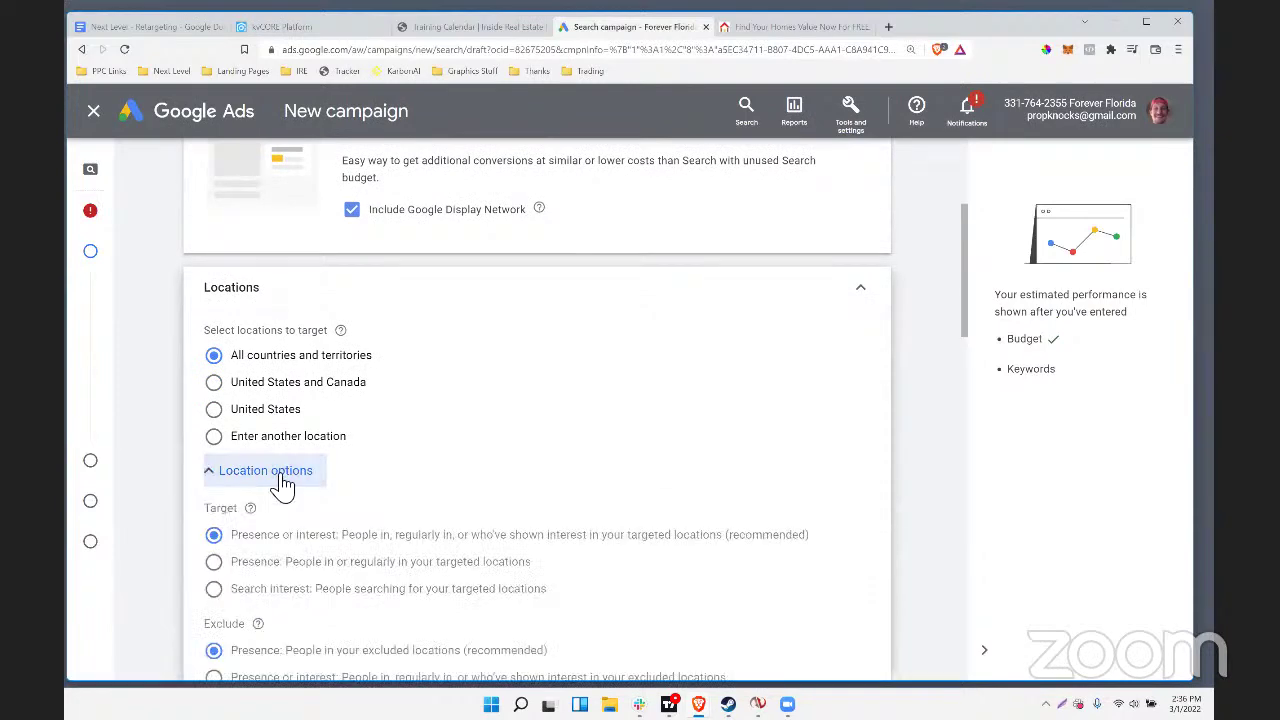
{"action": "scroll", "coordinate": [355, 474], "scroll_direction": "down", "scroll_amount": 1}
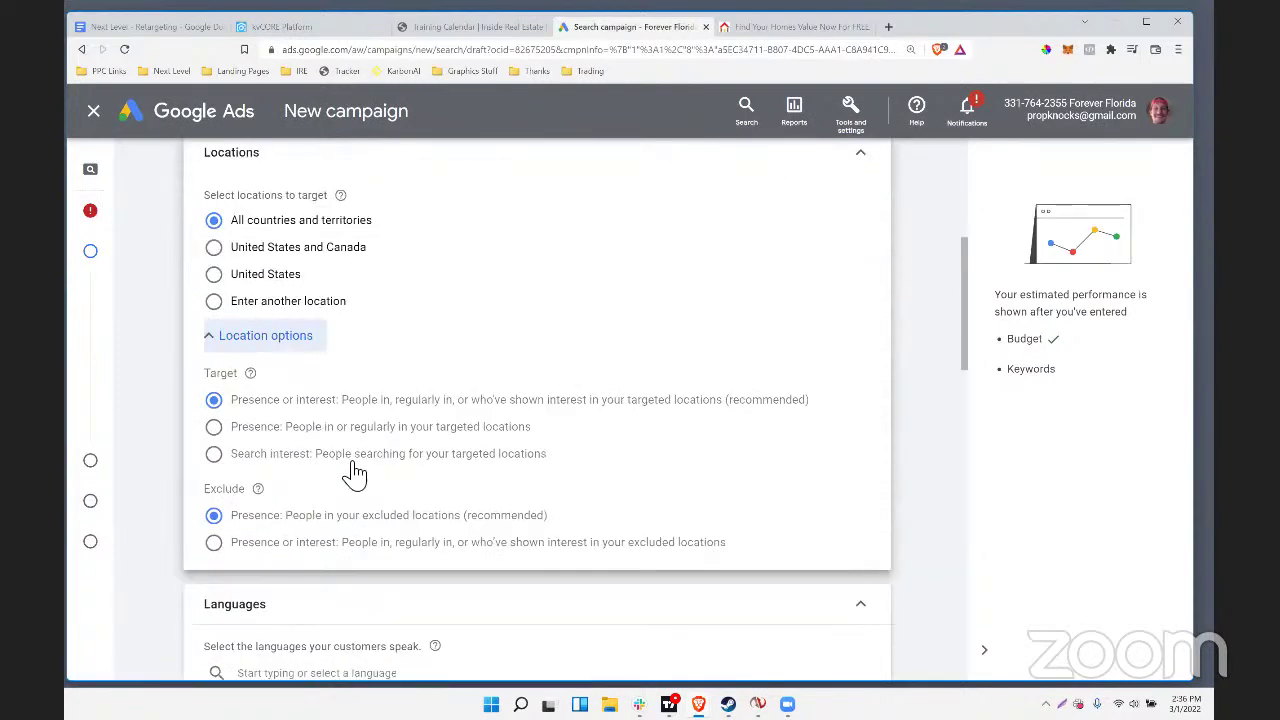
{"action": "scroll", "coordinate": [355, 474], "scroll_direction": "up", "scroll_amount": 3}
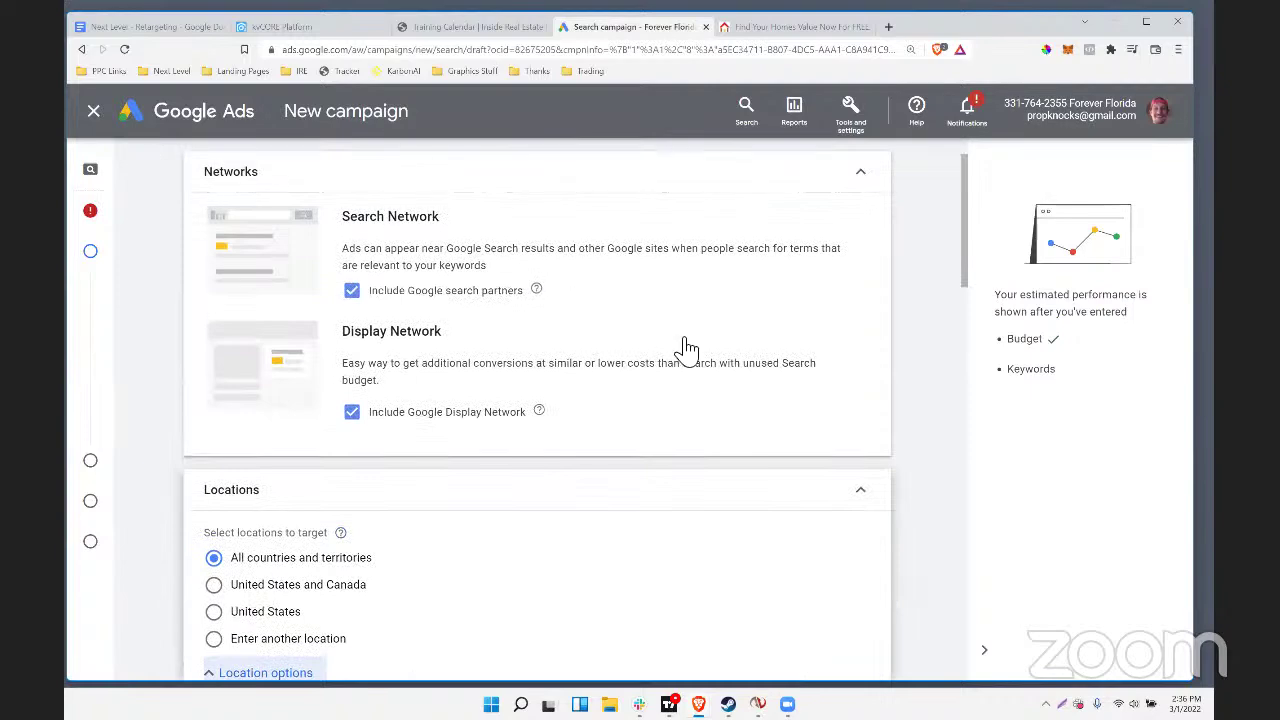
{"action": "left_click", "coordinate": [865, 257]}
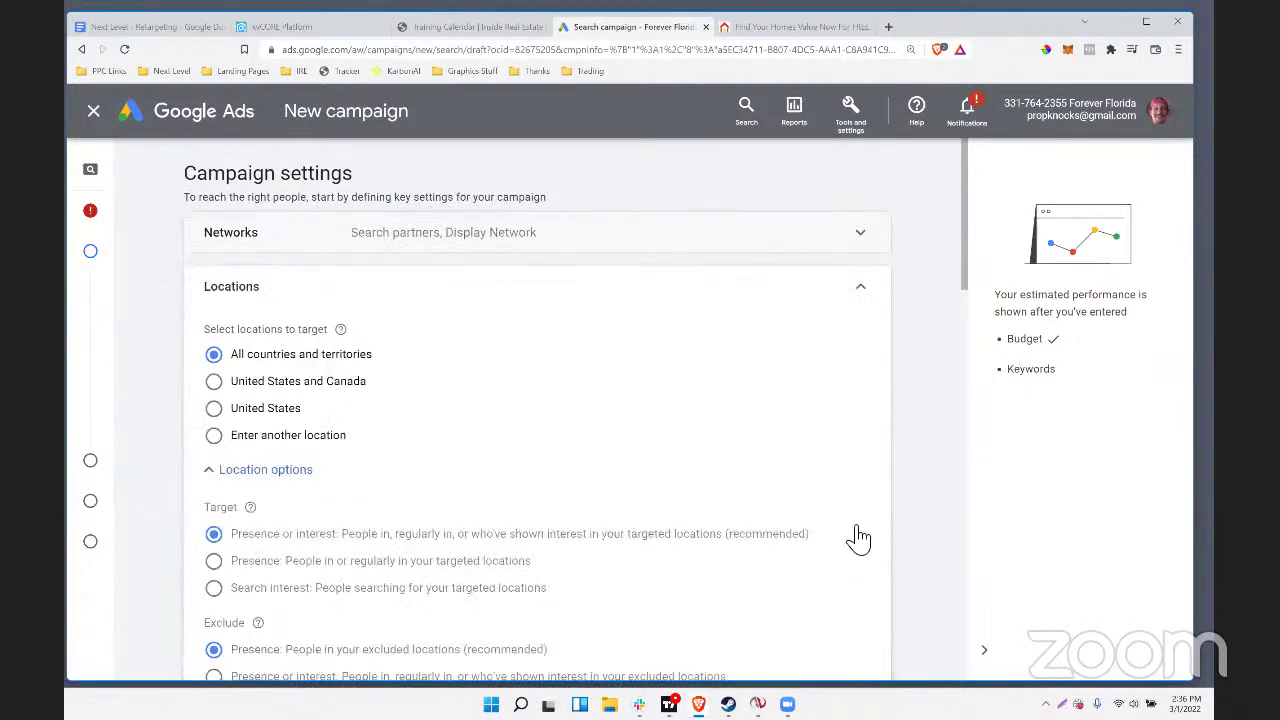
Examine the in-market segment list again, down to the campaign's targeting setting
{"action": "scroll", "coordinate": [418, 500], "scroll_direction": "down", "scroll_amount": 2}
{"action": "scroll", "coordinate": [418, 505], "scroll_direction": "down", "scroll_amount": 4}
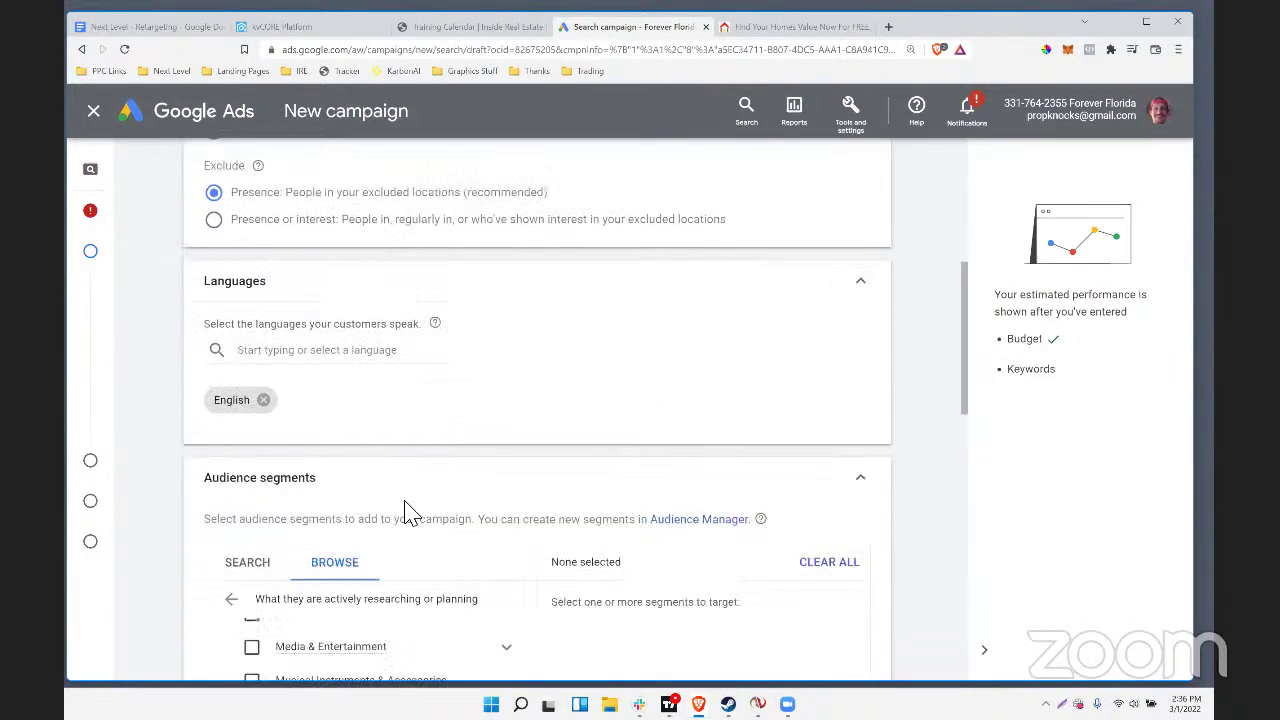
{"action": "scroll", "coordinate": [413, 513], "scroll_direction": "up", "scroll_amount": 1}
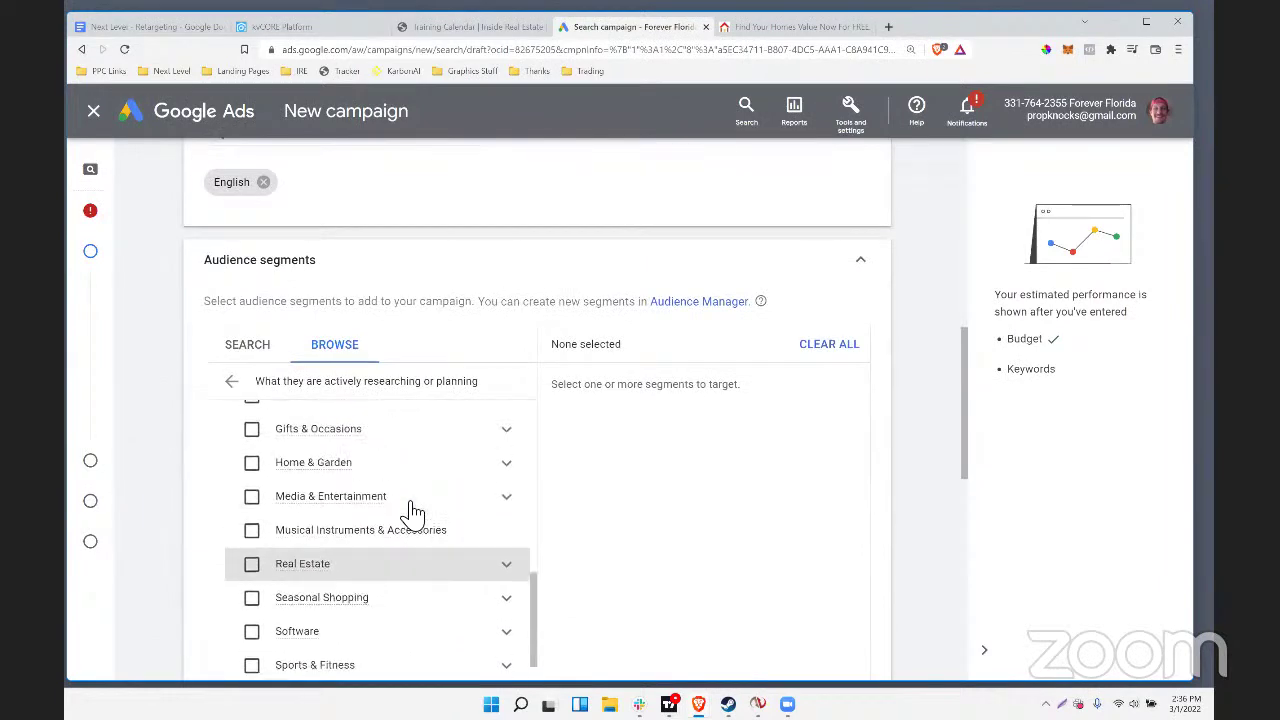
{"action": "scroll", "coordinate": [413, 513], "scroll_direction": "up", "scroll_amount": 5}
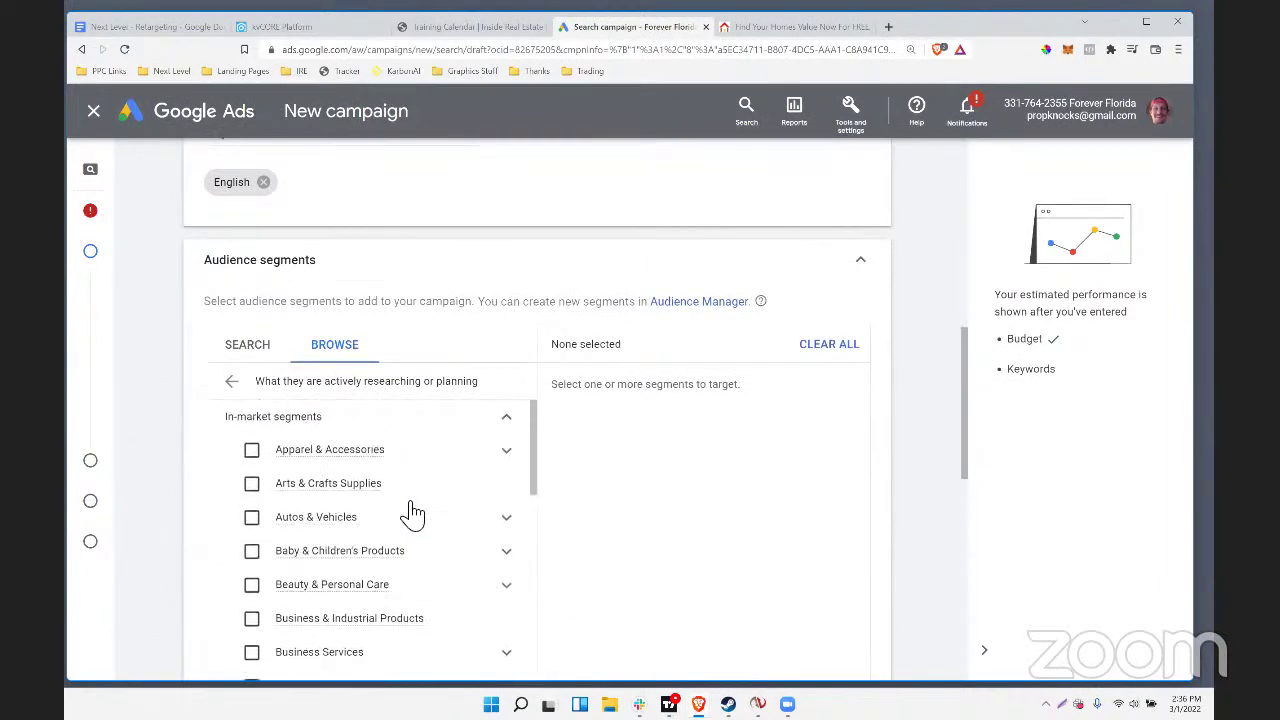
{"action": "scroll", "coordinate": [413, 513], "scroll_direction": "down", "scroll_amount": 10}
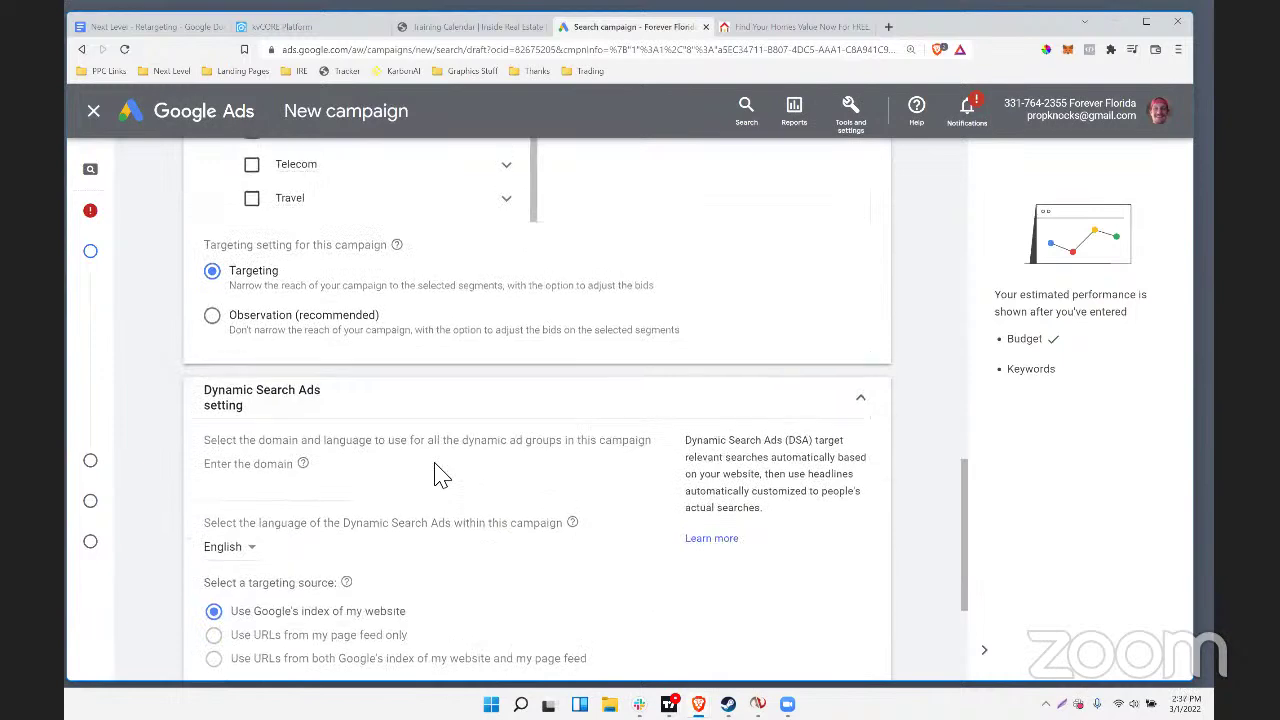
{"action": "scroll", "coordinate": [440, 475], "scroll_direction": "up", "scroll_amount": 2}
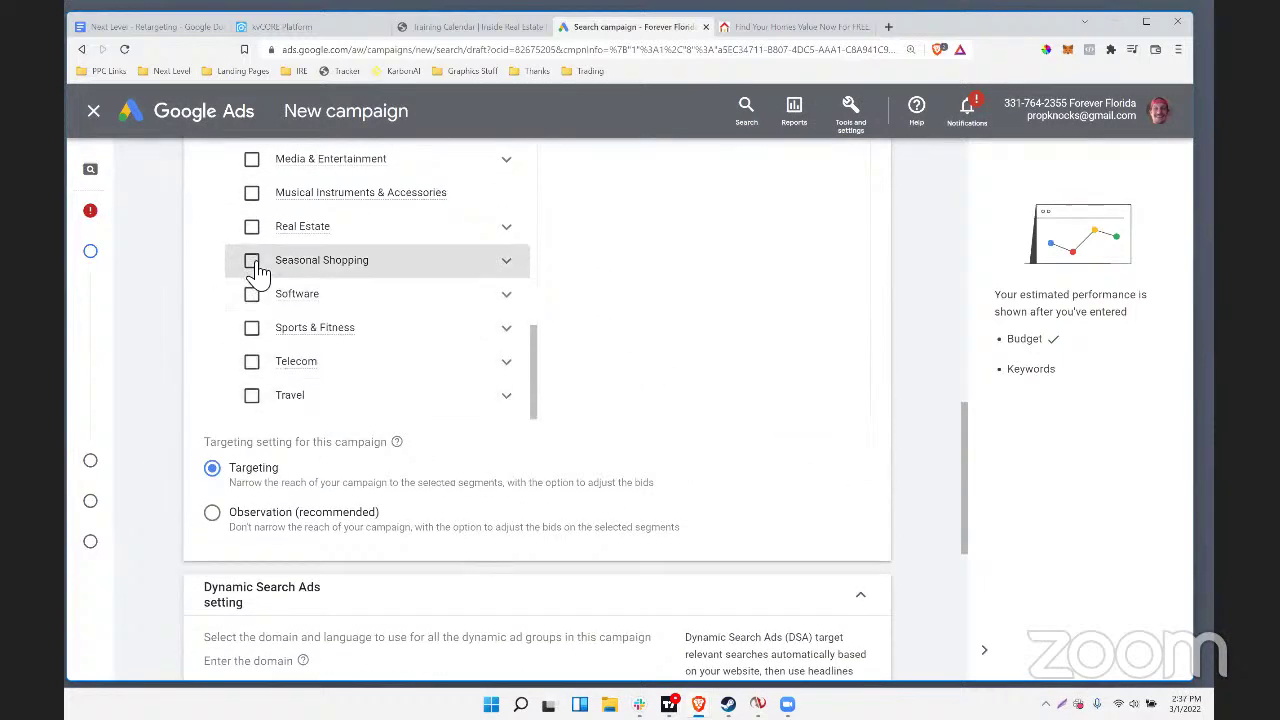
Check the campaign URL options, and leave the campaign setup, discarding the draft
{"action": "scroll", "coordinate": [449, 391], "scroll_direction": "down", "scroll_amount": 5}
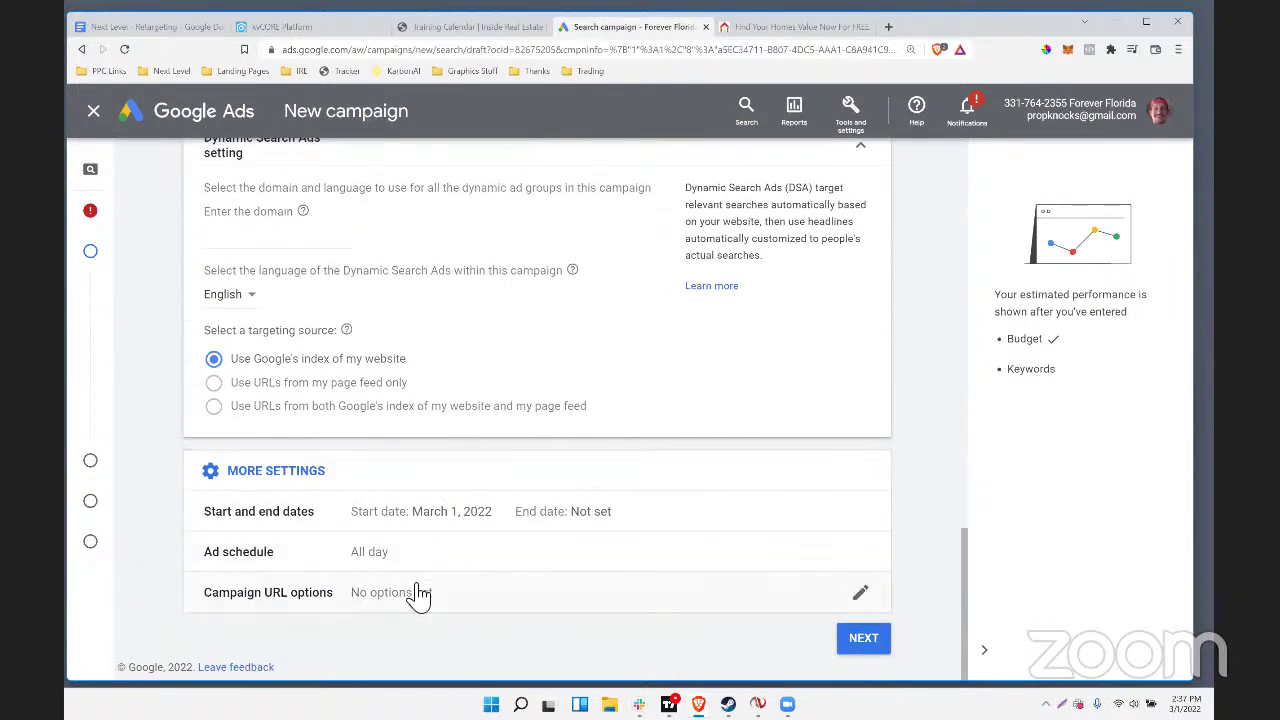
{"action": "left_click", "coordinate": [406, 584]}
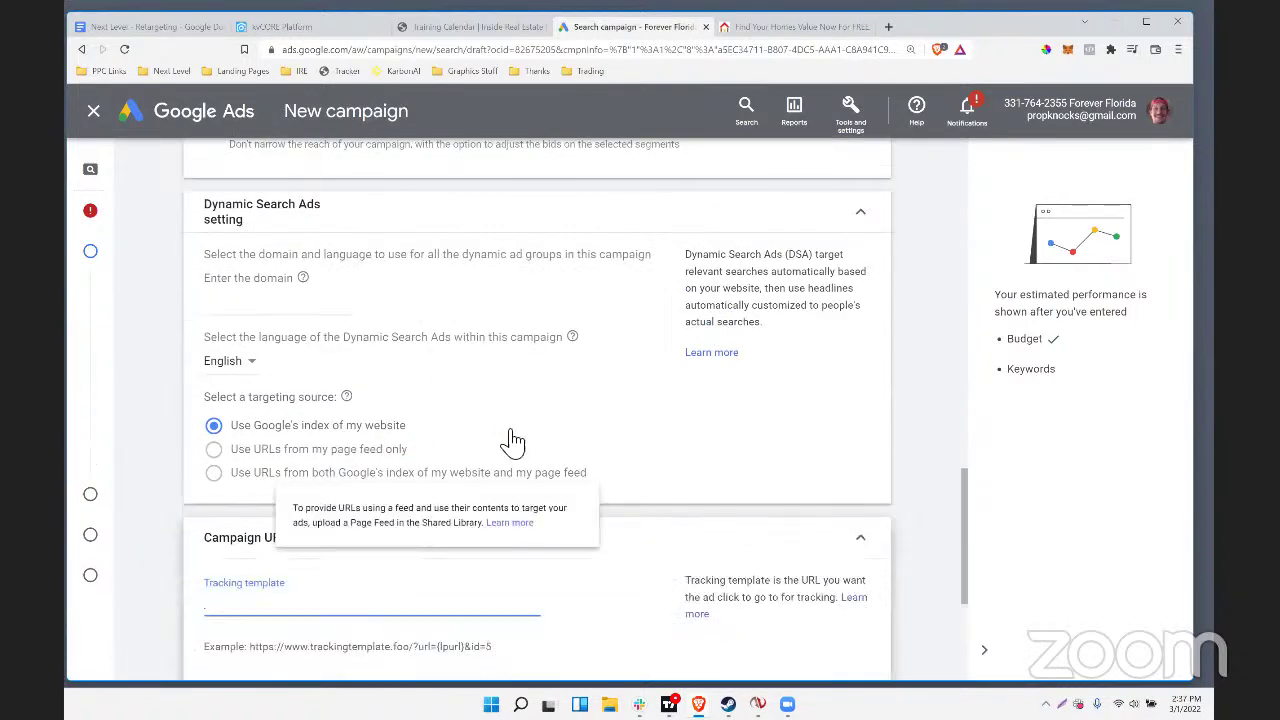
{"action": "scroll", "coordinate": [563, 586], "scroll_direction": "up", "scroll_amount": 5}
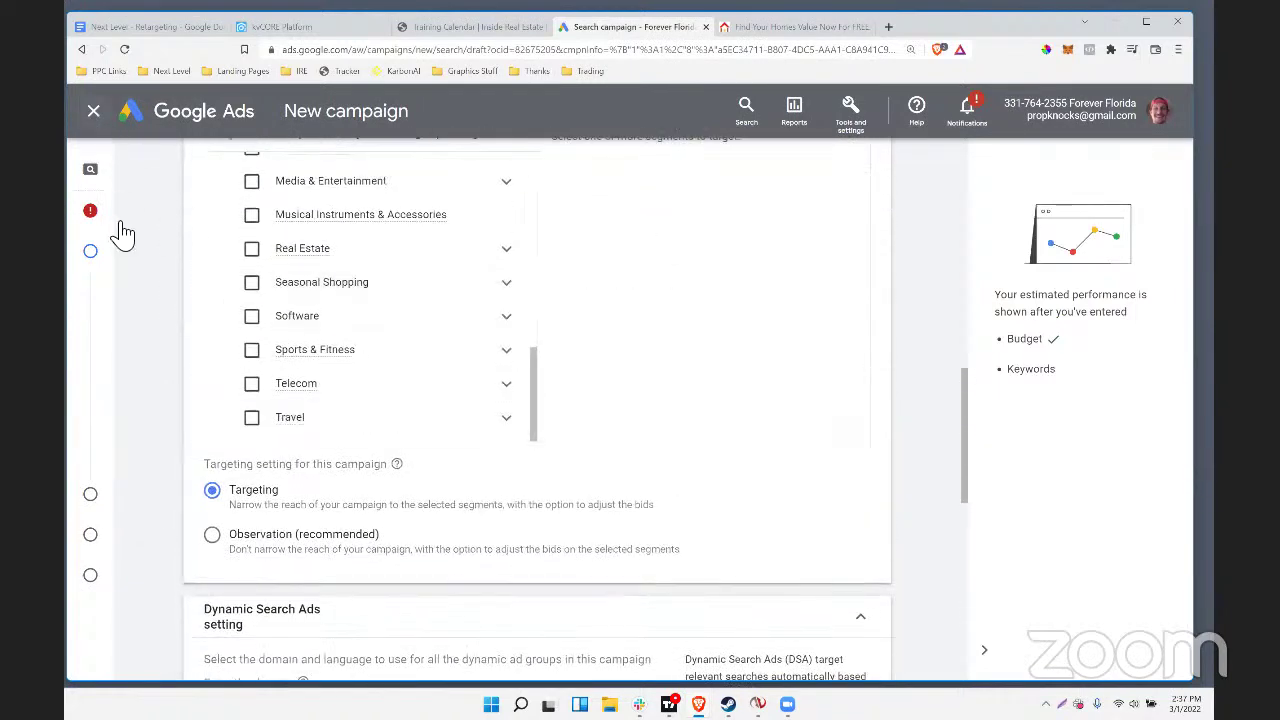
{"action": "left_click", "coordinate": [95, 118]}
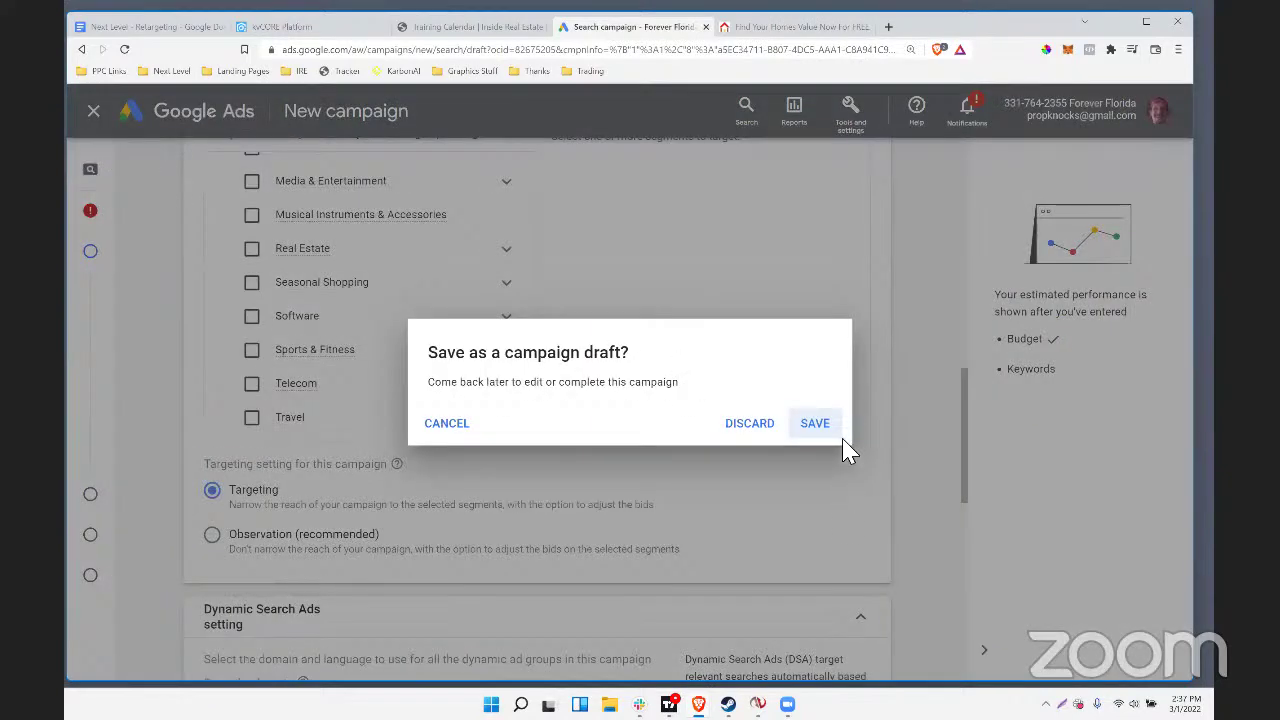
{"action": "left_click", "coordinate": [722, 430]}
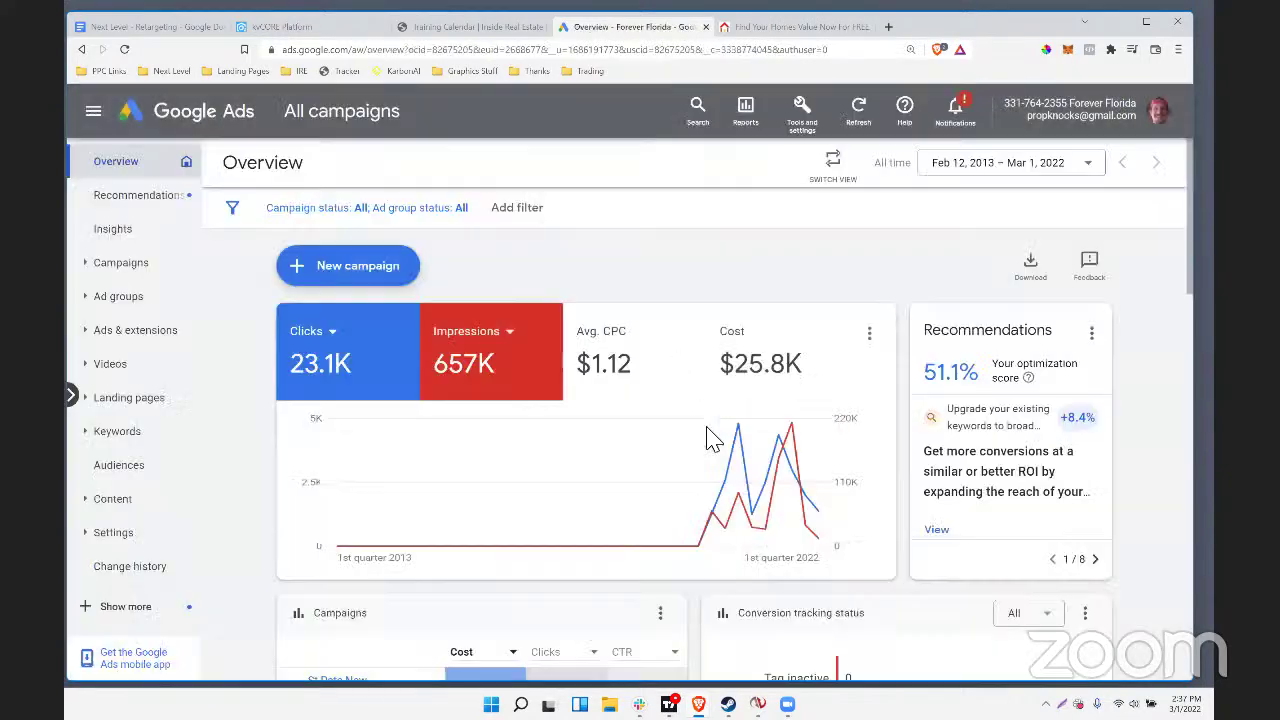
Look through the account overview's campaign and keyword summaries, and expand the Campaigns group
{"action": "scroll", "coordinate": [700, 440], "scroll_direction": "down", "scroll_amount": 5}
{"action": "scroll", "coordinate": [217, 323], "scroll_direction": "down", "scroll_amount": 3}
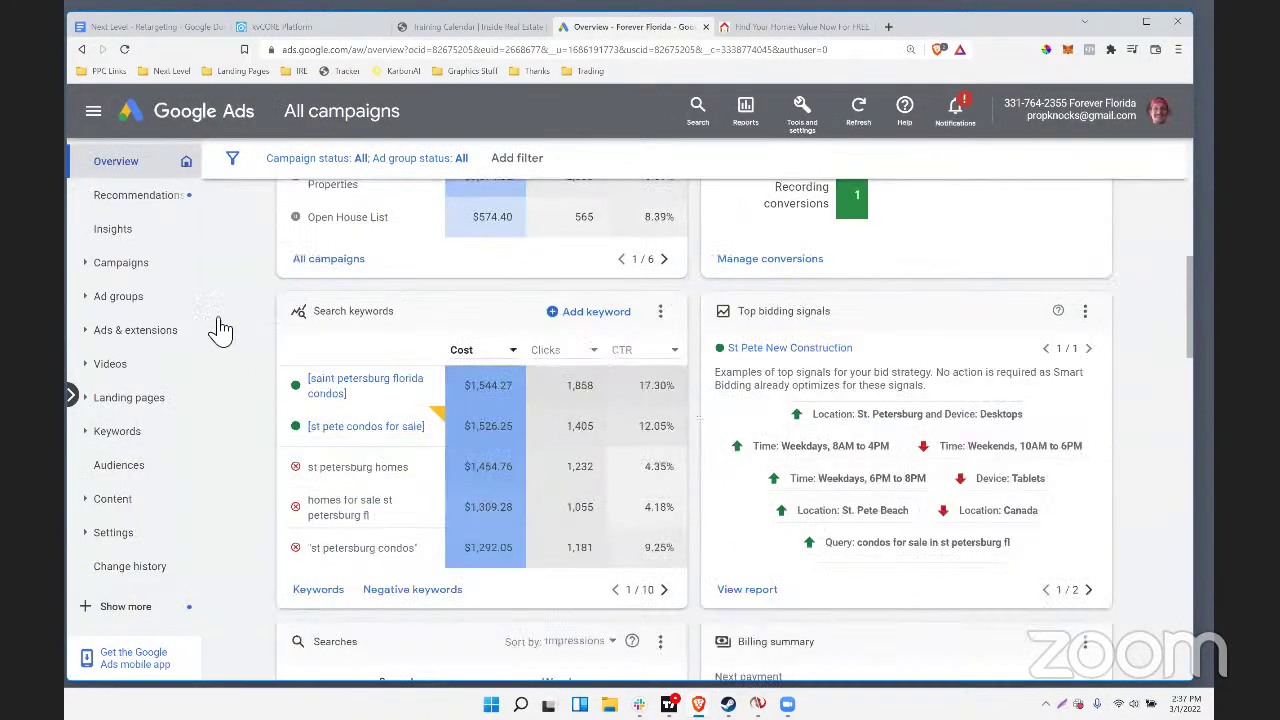
{"action": "scroll", "coordinate": [217, 323], "scroll_direction": "up", "scroll_amount": 10}
{"action": "left_click", "coordinate": [110, 264]}
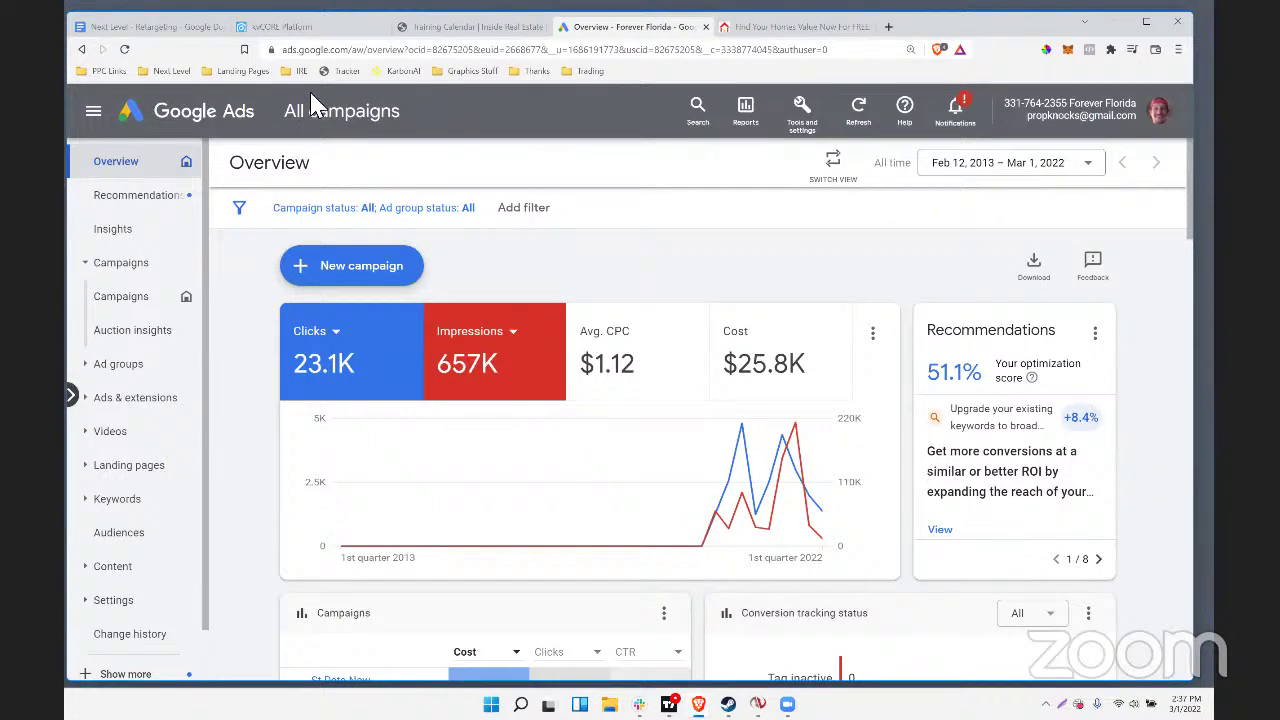
Switch to the Next Level - Retargeting document in Google Docs and highlight the Tuesday line, and after it the Wednesday line
{"action": "left_click", "coordinate": [115, 27]}
{"action": "left_click", "coordinate": [423, 403]}
{"action": "left_click_drag", "start_coordinate": [345, 410], "coordinate": [665, 413]}
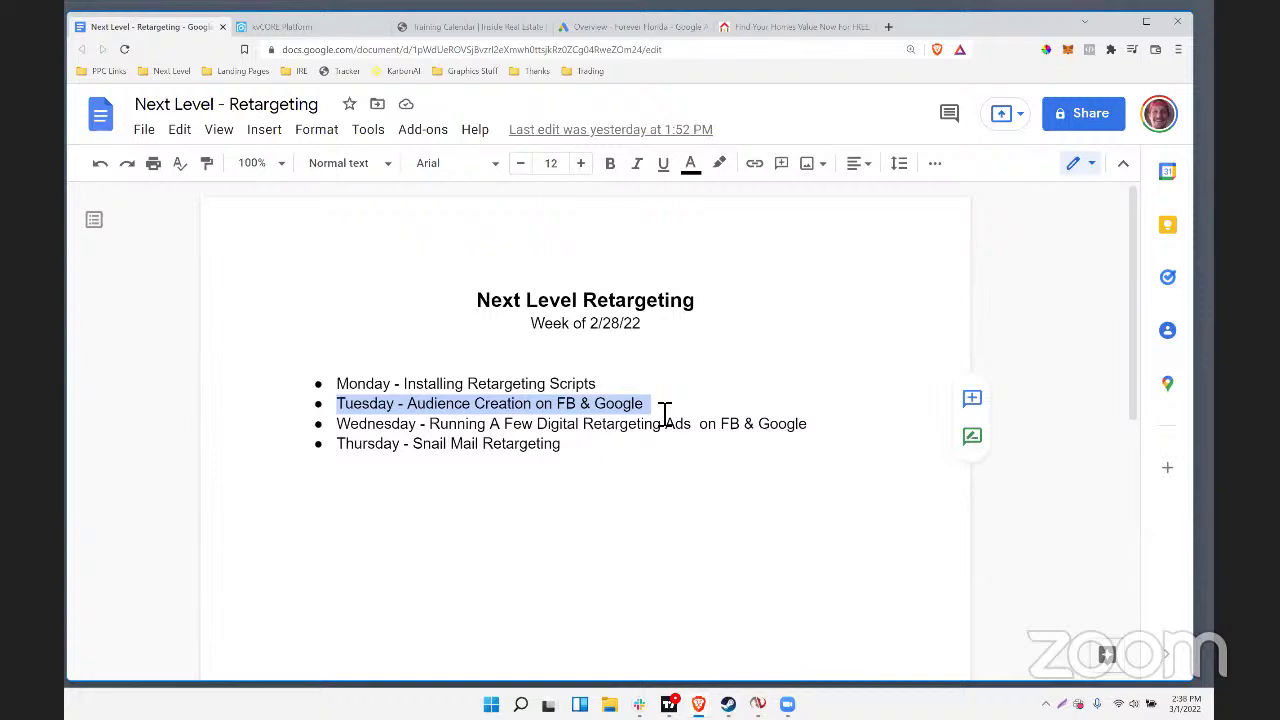
{"action": "left_click", "coordinate": [643, 424]}
{"action": "left_click_drag", "start_coordinate": [830, 432], "coordinate": [318, 432]}
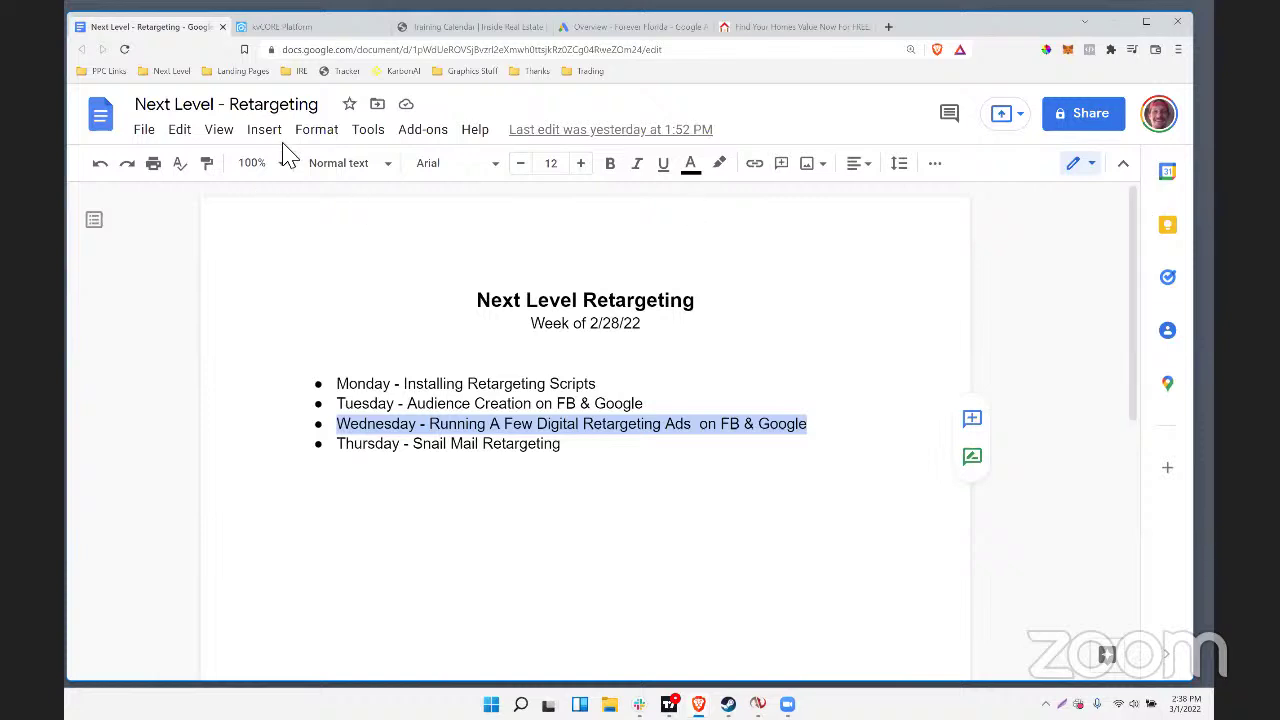
Switch to the Forever Florida real estate website and load its home page by removing sell.php from the address
{"action": "left_click", "coordinate": [775, 26]}
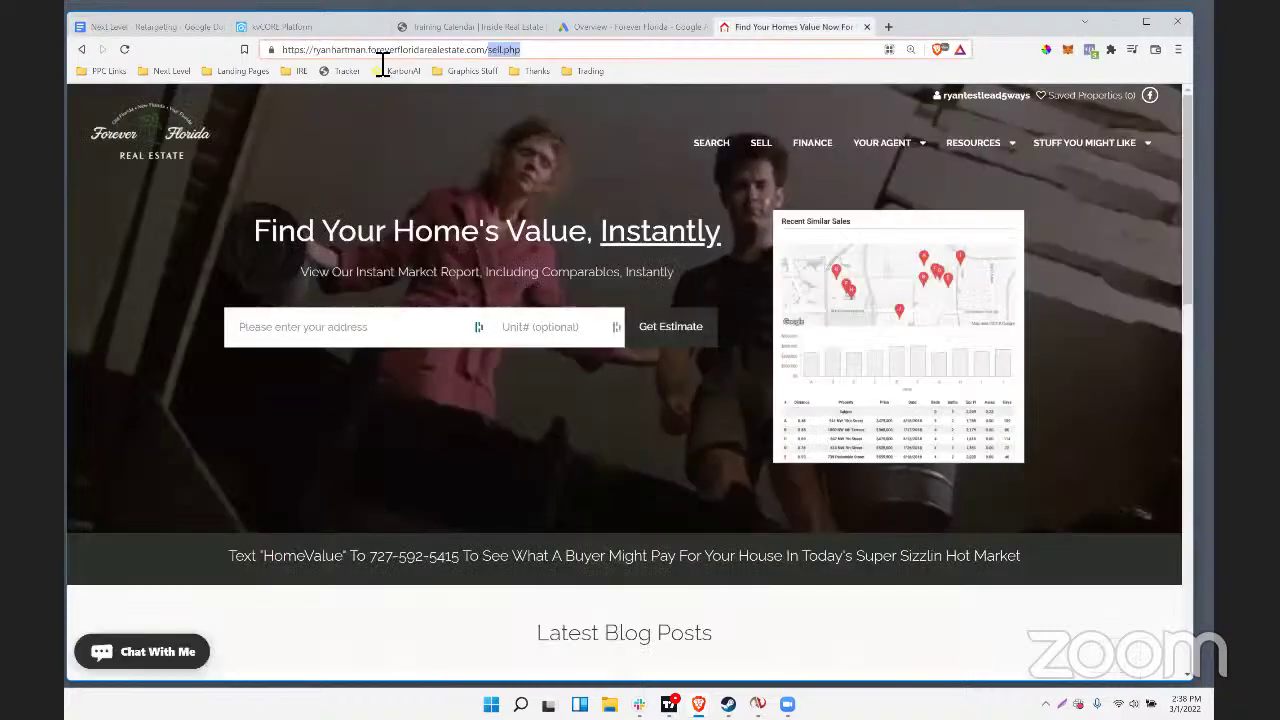
{"action": "double_click", "coordinate": [505, 49]}
{"action": "key", "text": "BackSpace"}
{"action": "key", "text": "Return"}
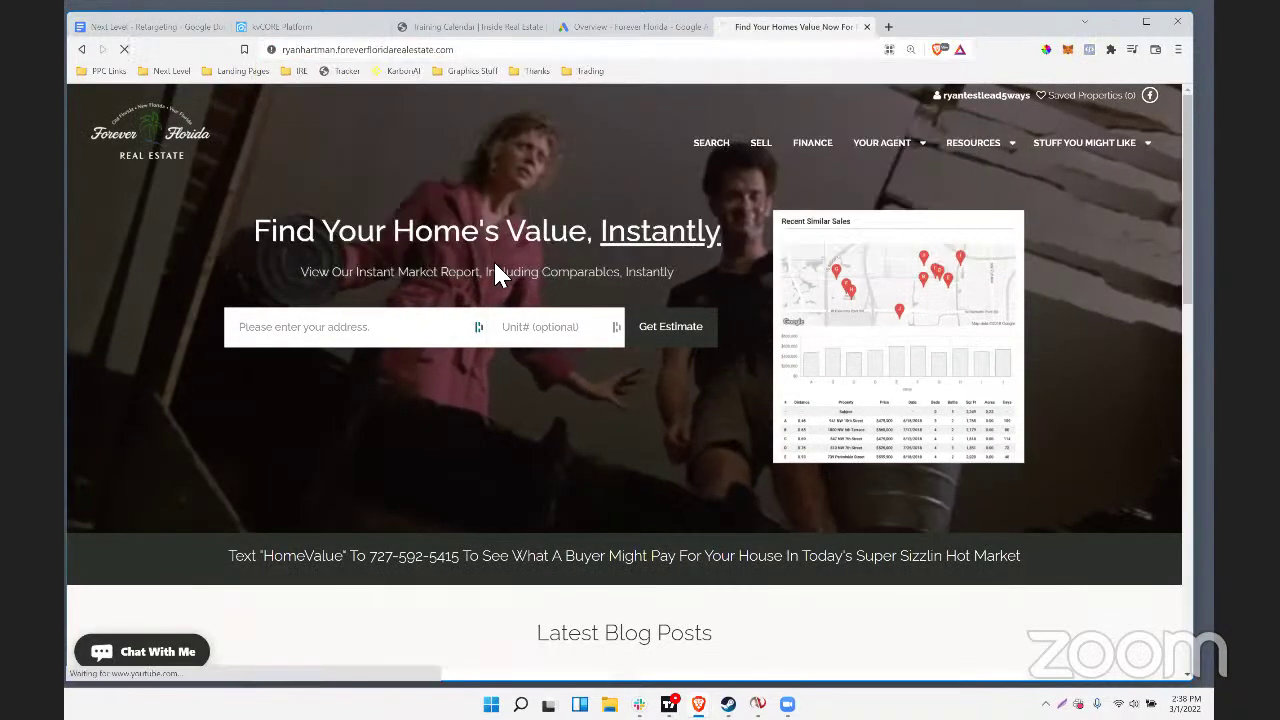
Look through the home page's home value, team, pre-approval and property type sections, and return to its beginning
{"action": "scroll", "coordinate": [518, 295], "scroll_direction": "down", "scroll_amount": 1}
{"action": "scroll", "coordinate": [516, 292], "scroll_direction": "down", "scroll_amount": 2}
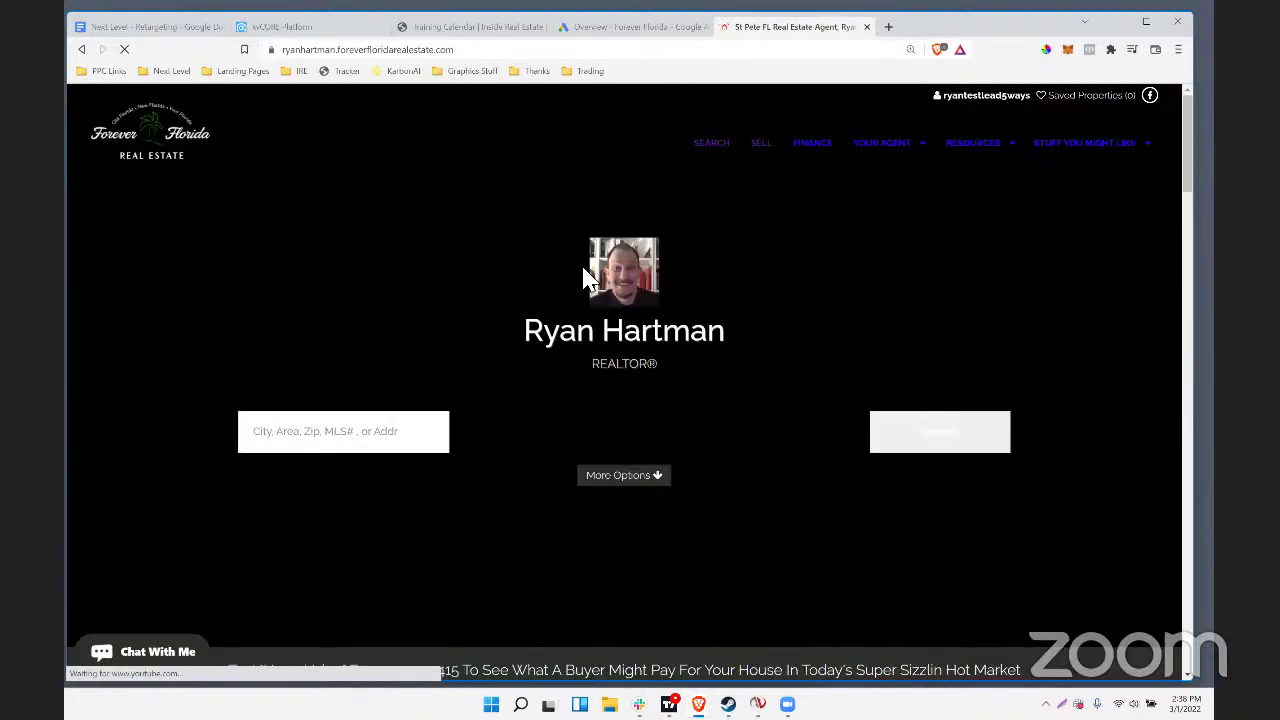
{"action": "scroll", "coordinate": [588, 278], "scroll_direction": "down", "scroll_amount": 5}
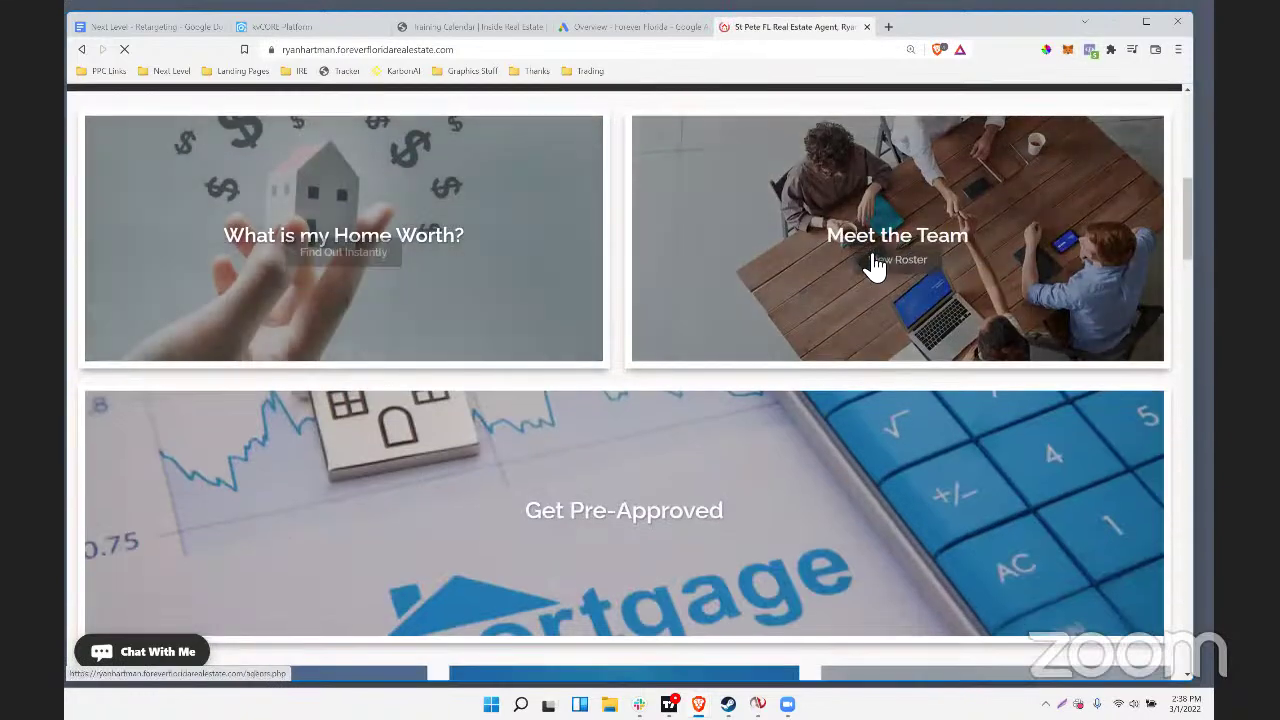
{"action": "scroll", "coordinate": [614, 420], "scroll_direction": "down", "scroll_amount": 5}
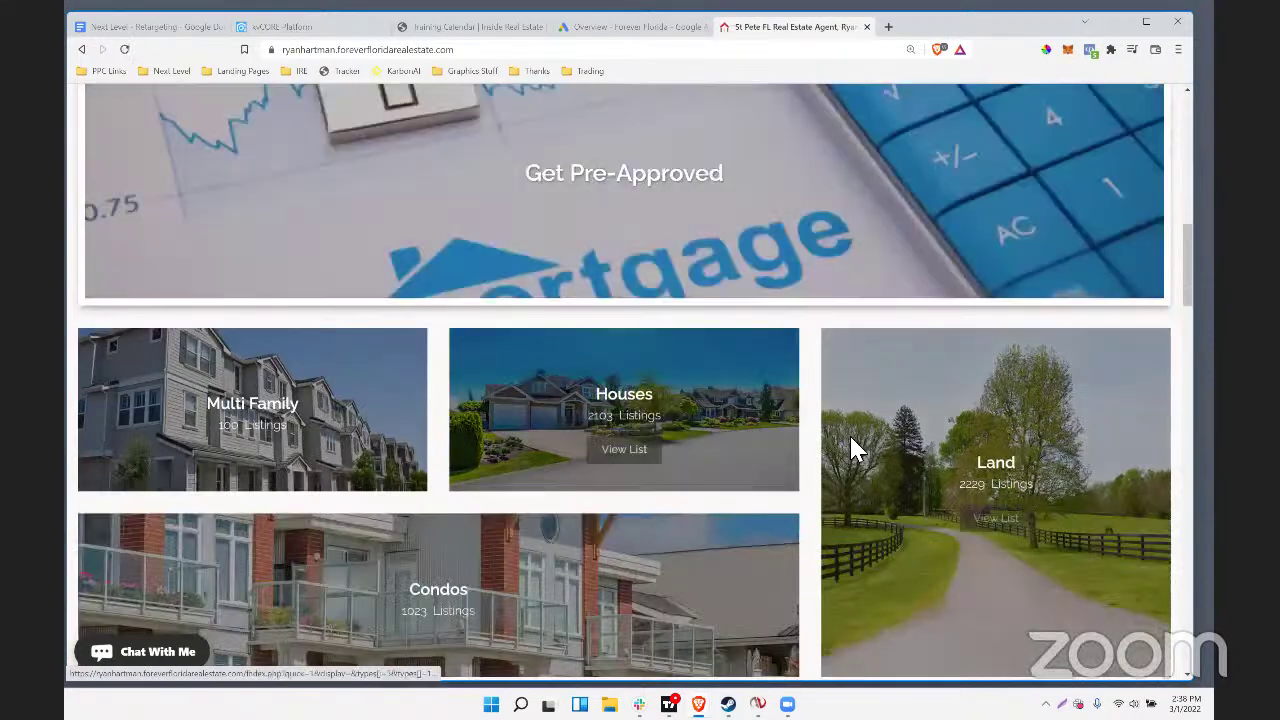
{"action": "scroll", "coordinate": [670, 335], "scroll_direction": "up", "scroll_amount": 15}
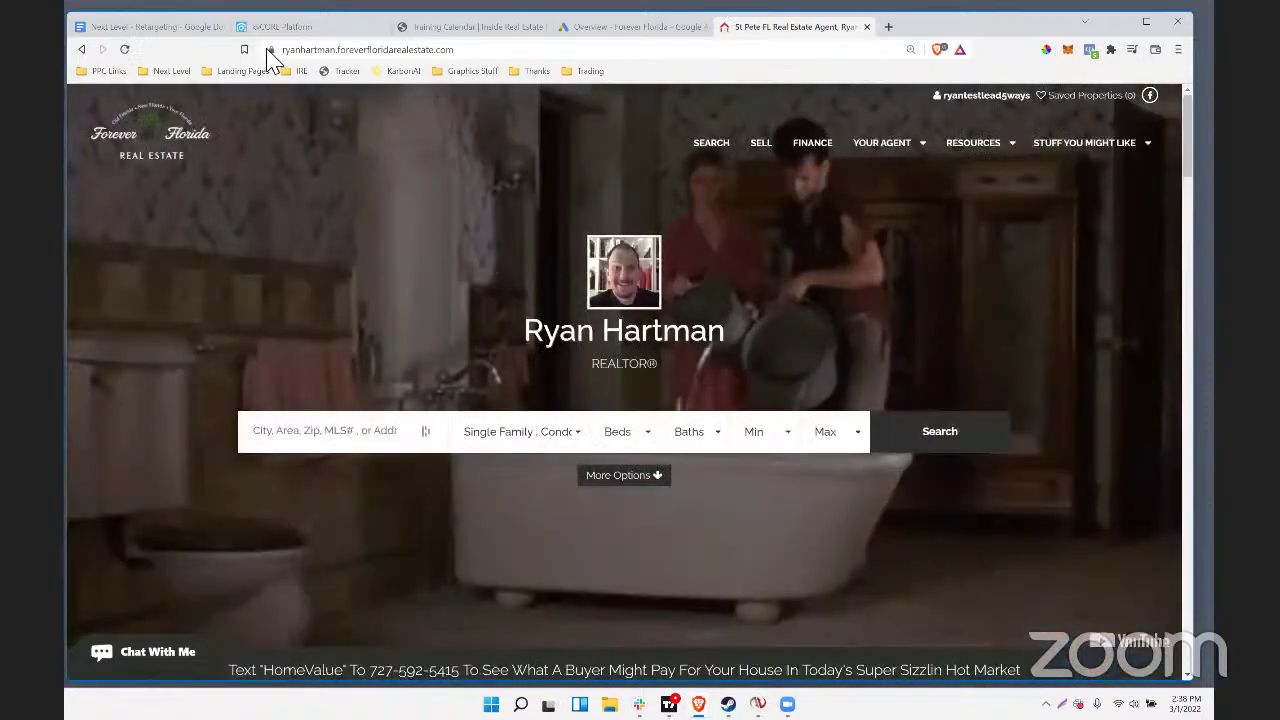
Switch to kvCORE, open the Website Manager under Web & IDX, and view the site content testimonials and the blog posts
{"action": "left_click", "coordinate": [300, 29]}
{"action": "mouse_move", "coordinate": [140, 390]}
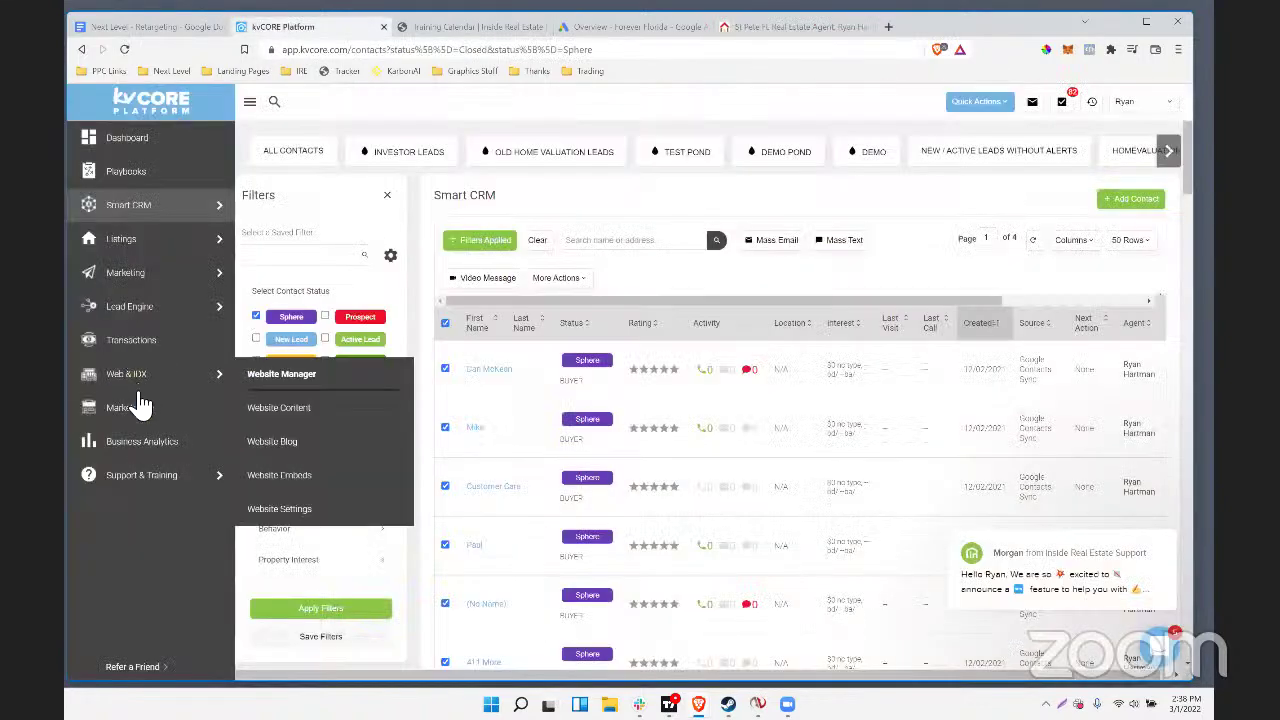
{"action": "left_click", "coordinate": [280, 375]}
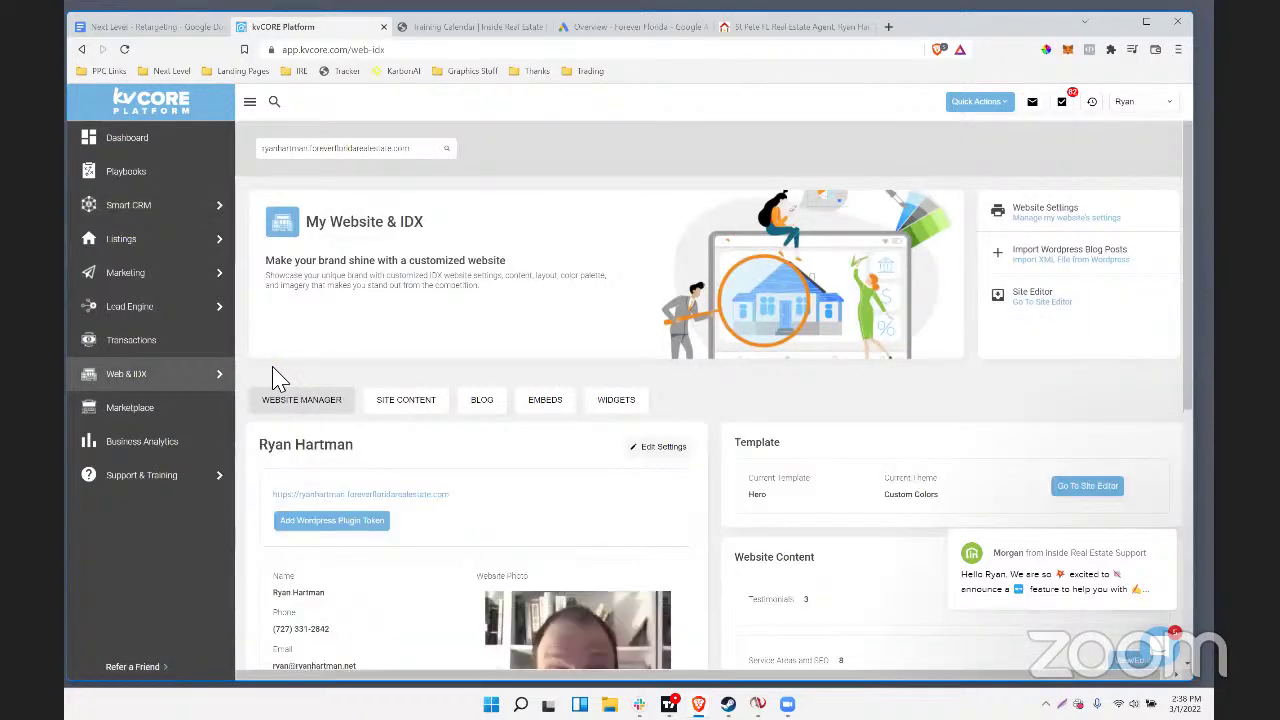
{"action": "left_click", "coordinate": [421, 404]}
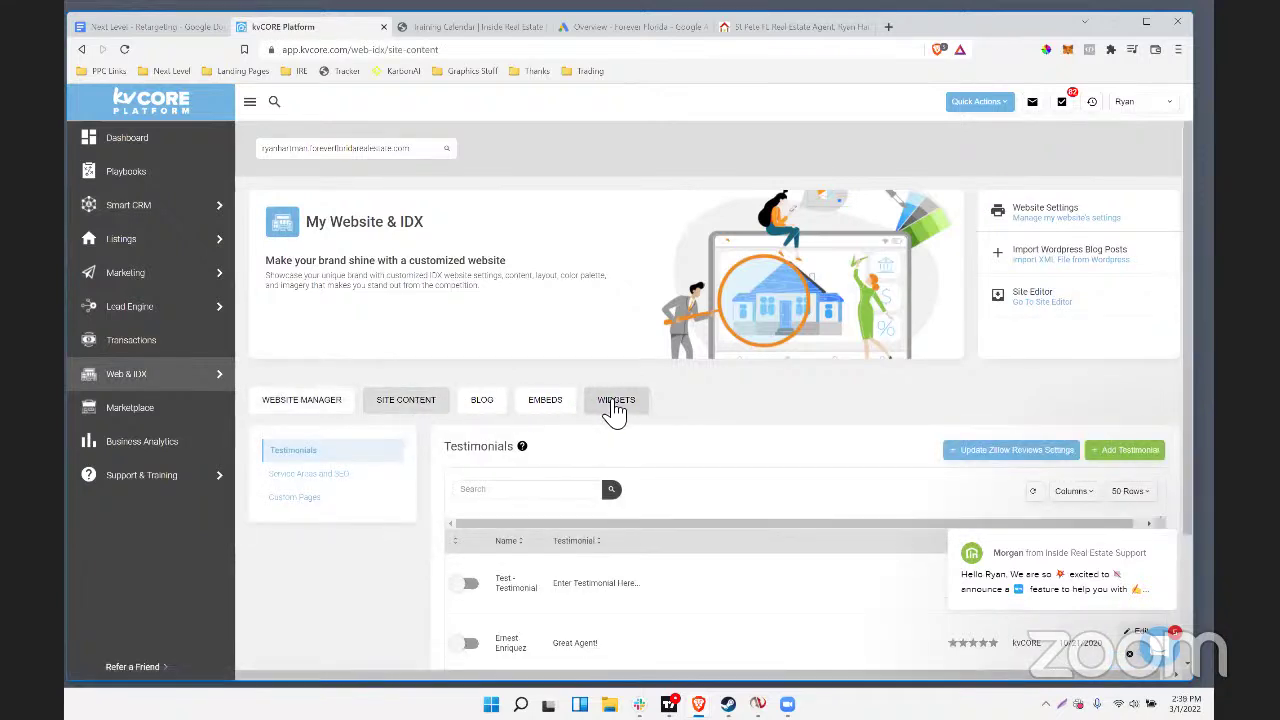
{"action": "left_click", "coordinate": [505, 405]}
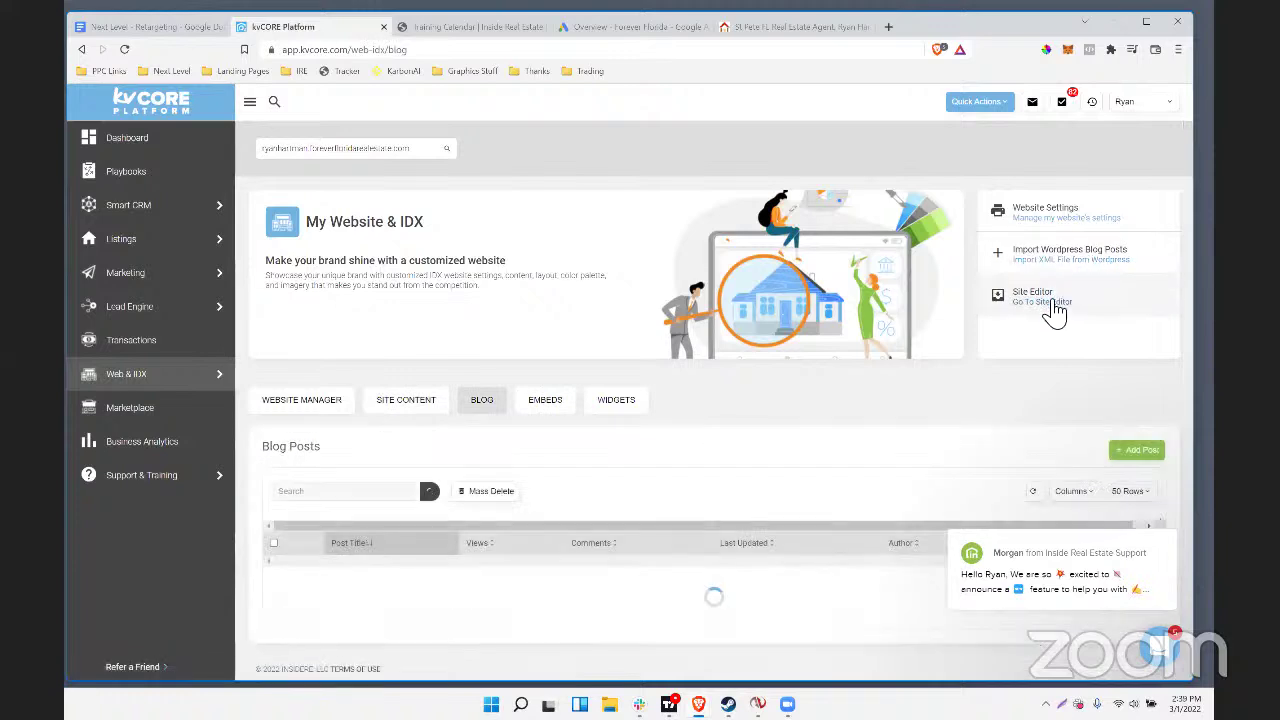
Open the Site Editor for the website and look at the editable home page block with the home worth, team and pre-approval tiles
{"action": "left_click_drag", "start_coordinate": [1085, 292], "coordinate": [1071, 320]}
{"action": "left_click", "coordinate": [1051, 305]}
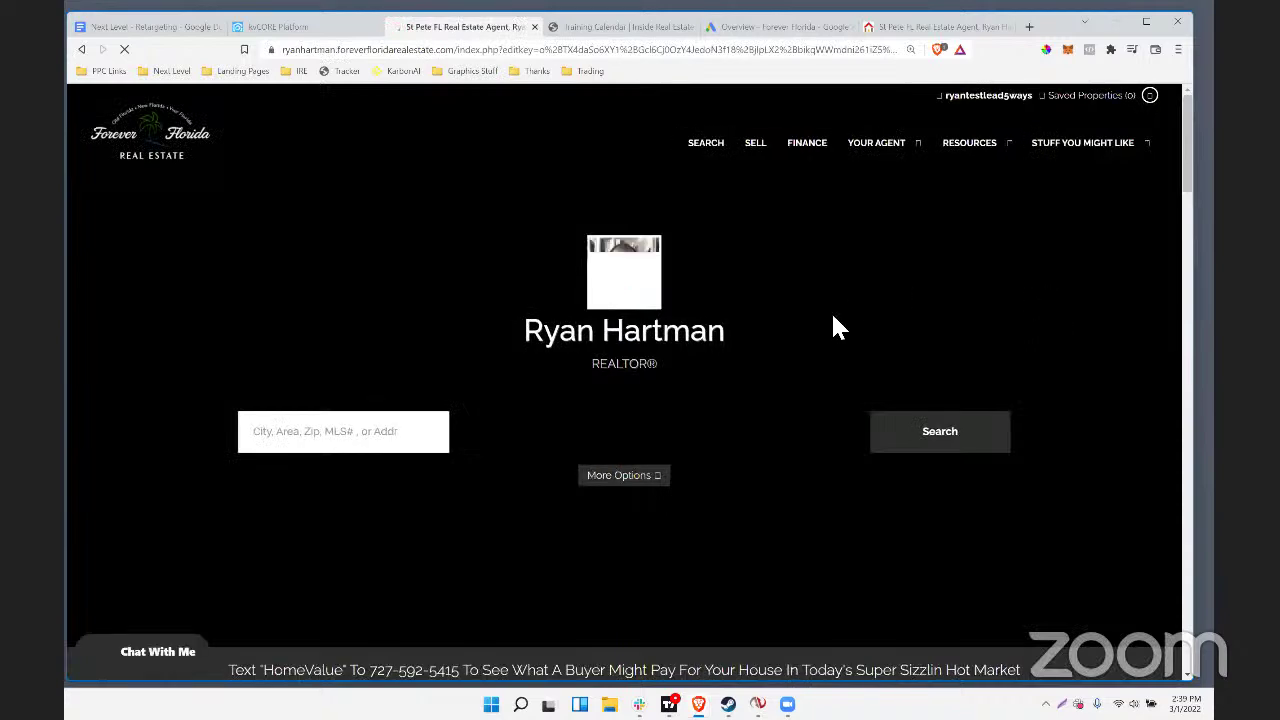
{"action": "scroll", "coordinate": [808, 347], "scroll_direction": "down", "scroll_amount": 5}
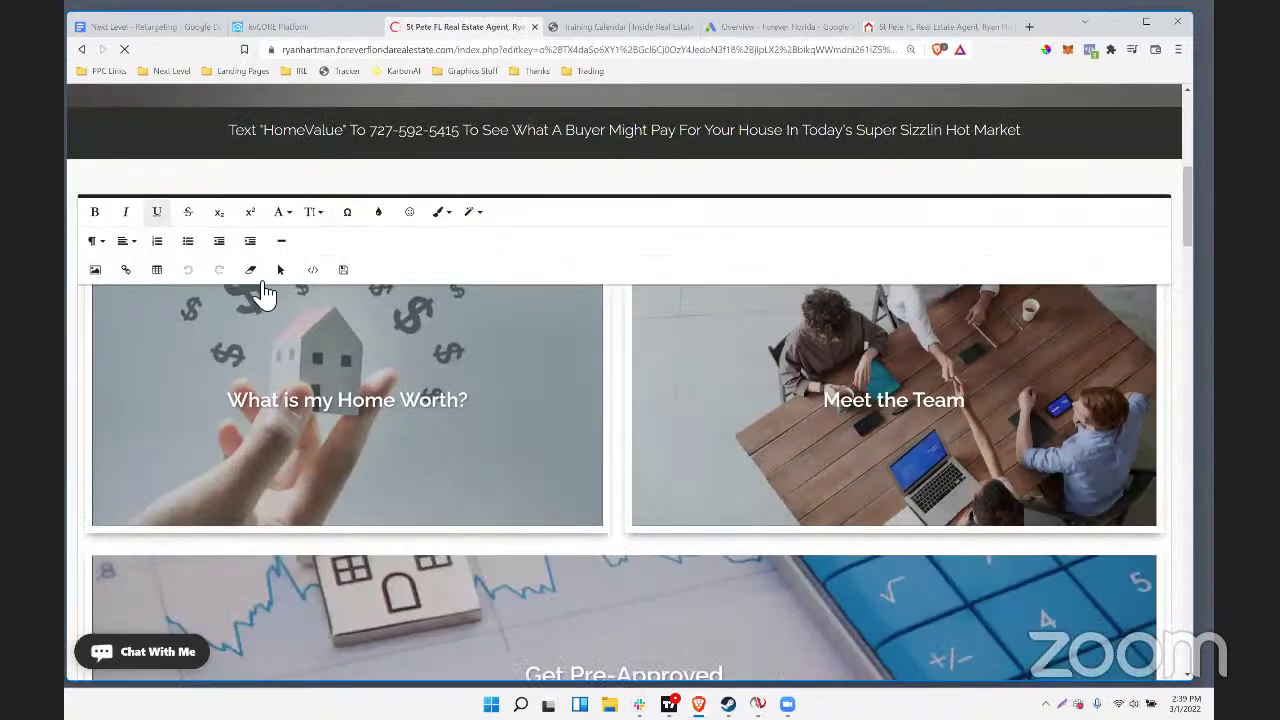
{"action": "scroll", "coordinate": [543, 591], "scroll_direction": "down", "scroll_amount": 1}
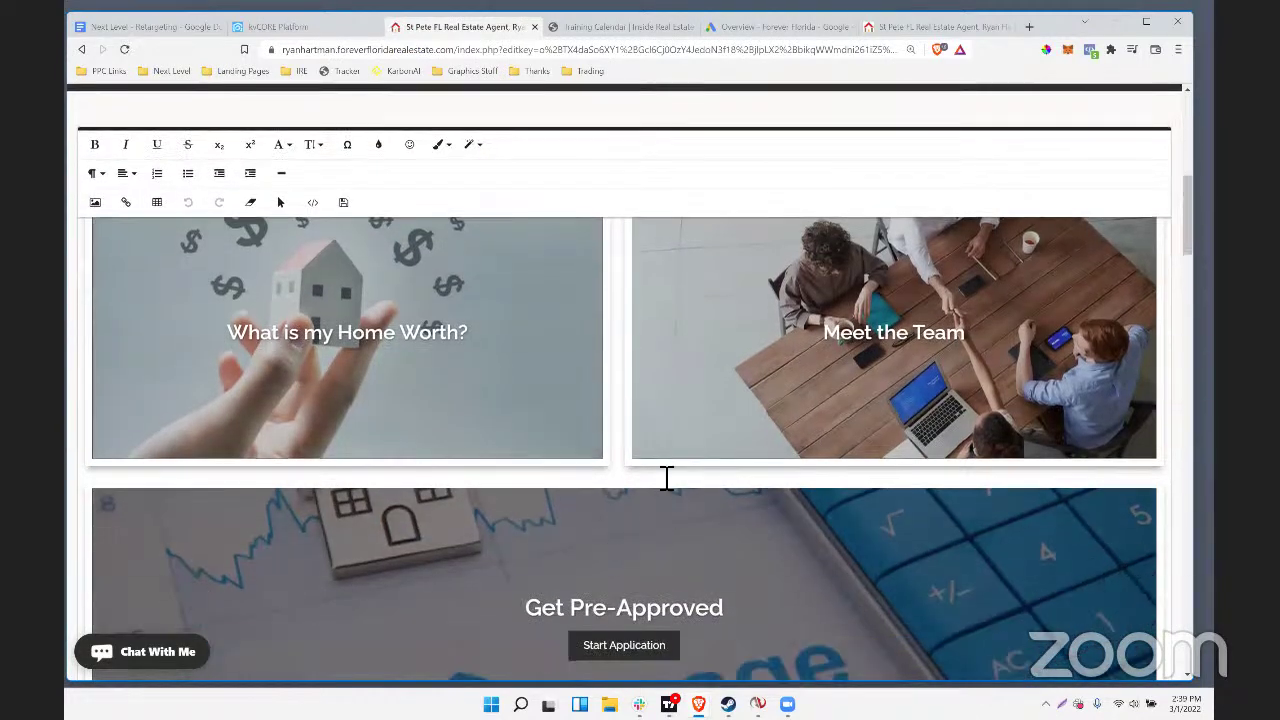
{"action": "left_click", "coordinate": [625, 470]}
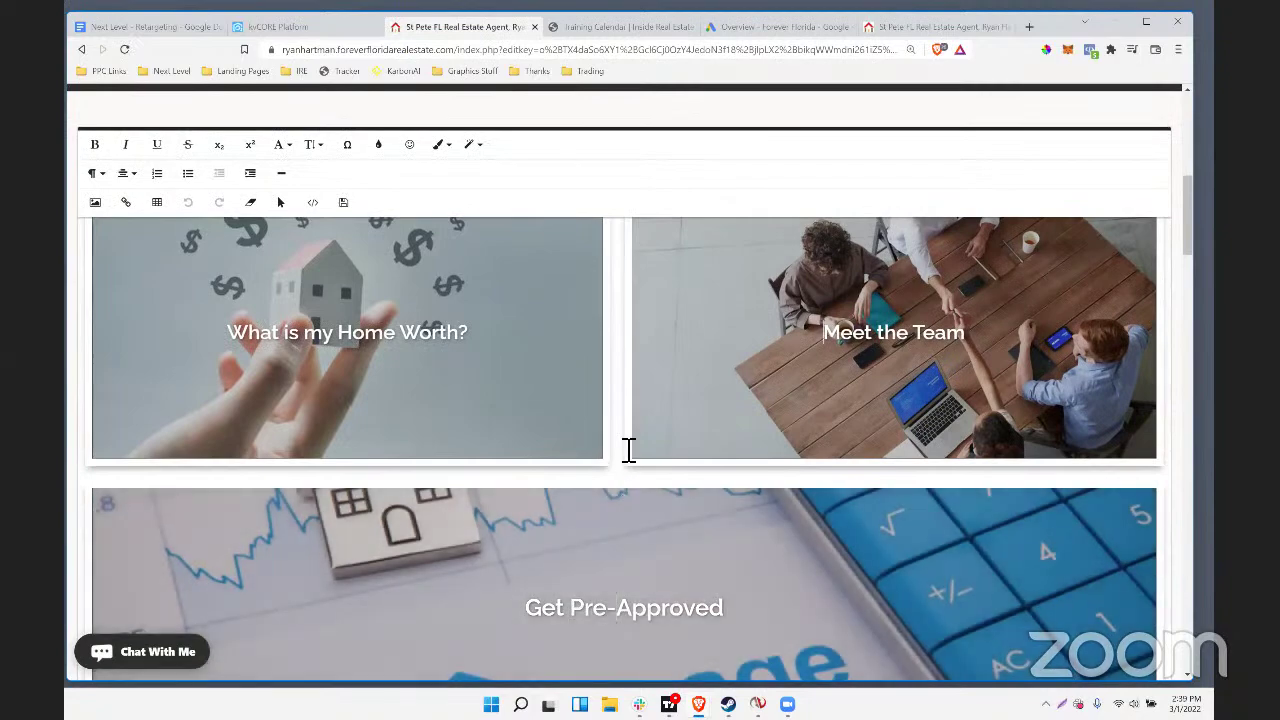
Show the HTML code of the home page content block in the Site Editor
{"action": "scroll", "coordinate": [306, 340], "scroll_direction": "up", "scroll_amount": 2}
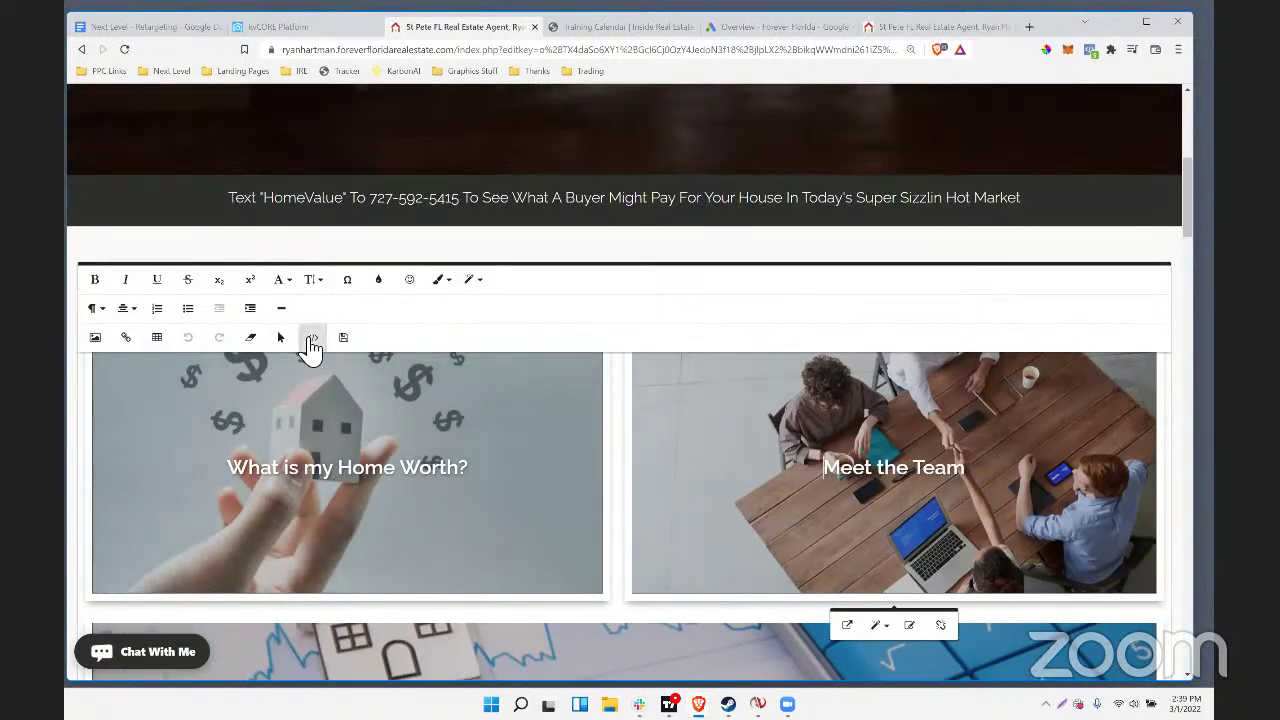
{"action": "left_click", "coordinate": [312, 340]}
{"action": "left_click", "coordinate": [312, 340]}
{"action": "left_click", "coordinate": [312, 340]}
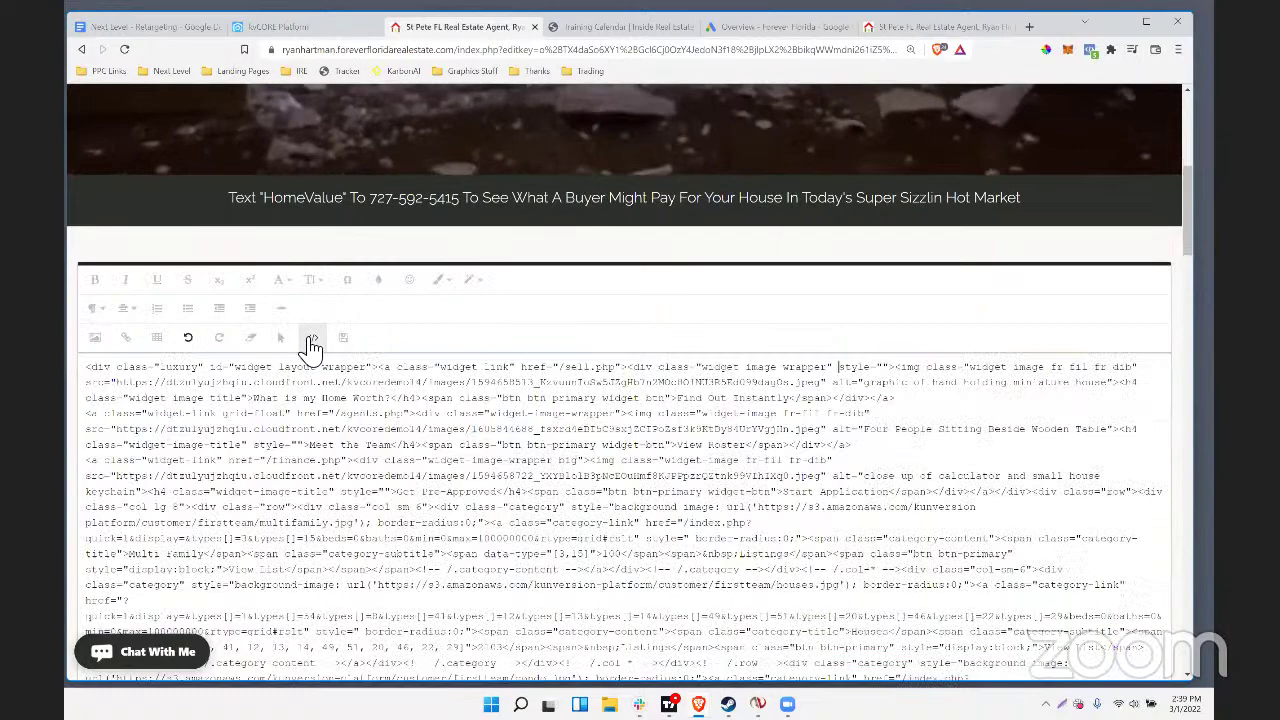
{"action": "left_click", "coordinate": [312, 340]}
Return to kvCORE's Web & IDX widgets and add the Blog Posts Default Widget from the library to My Homepage Widgets
{"action": "left_click", "coordinate": [300, 28]}
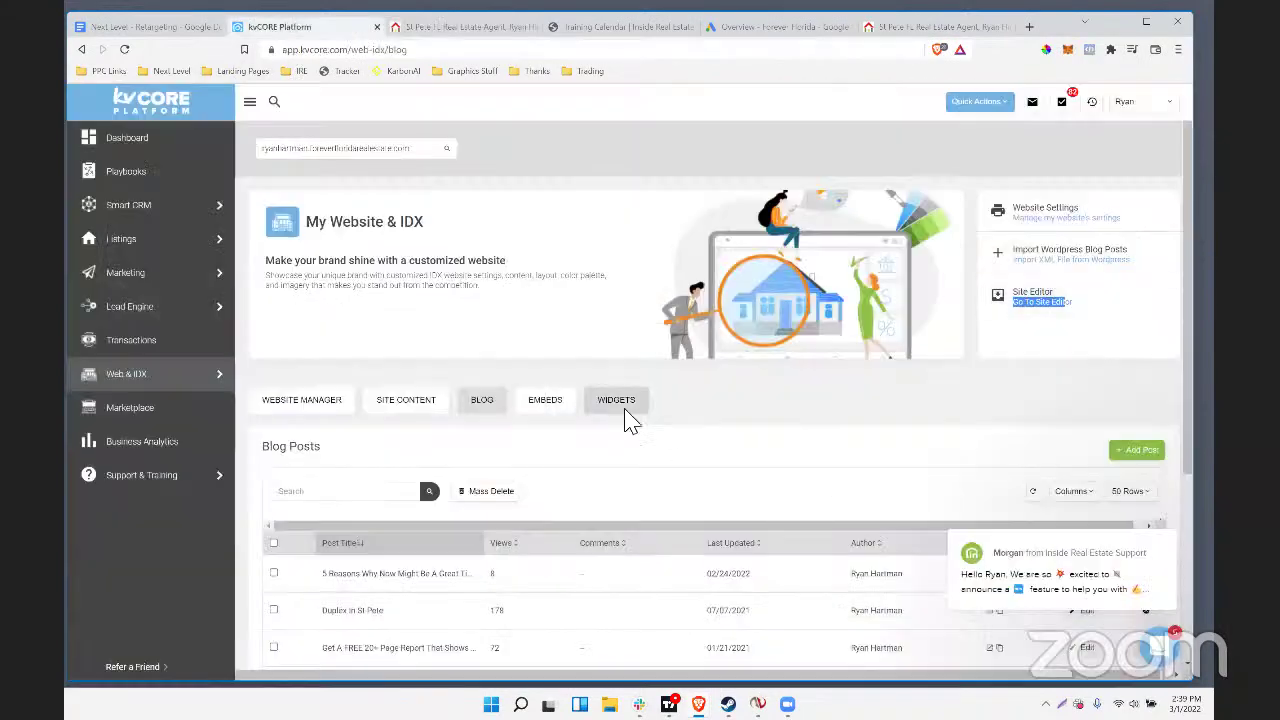
{"action": "scroll", "coordinate": [628, 420], "scroll_direction": "down", "scroll_amount": 2}
{"action": "left_click", "coordinate": [607, 269]}
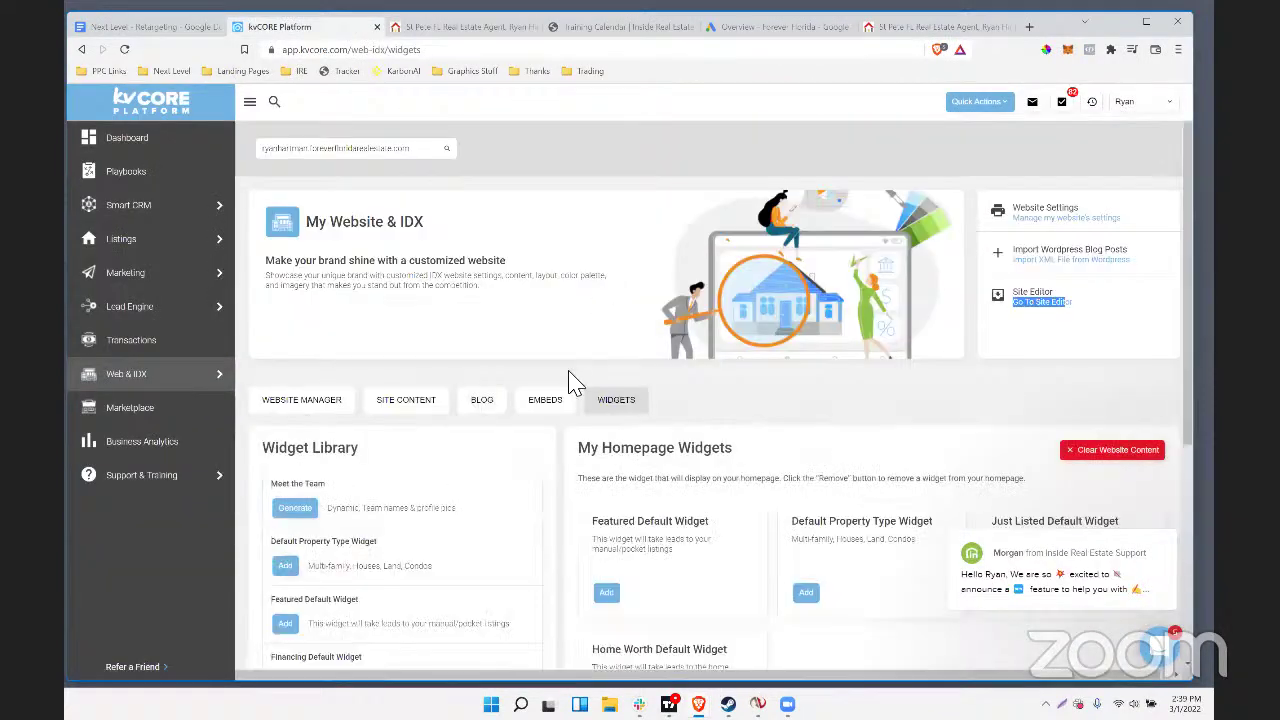
{"action": "scroll", "coordinate": [571, 380], "scroll_direction": "down", "scroll_amount": 2}
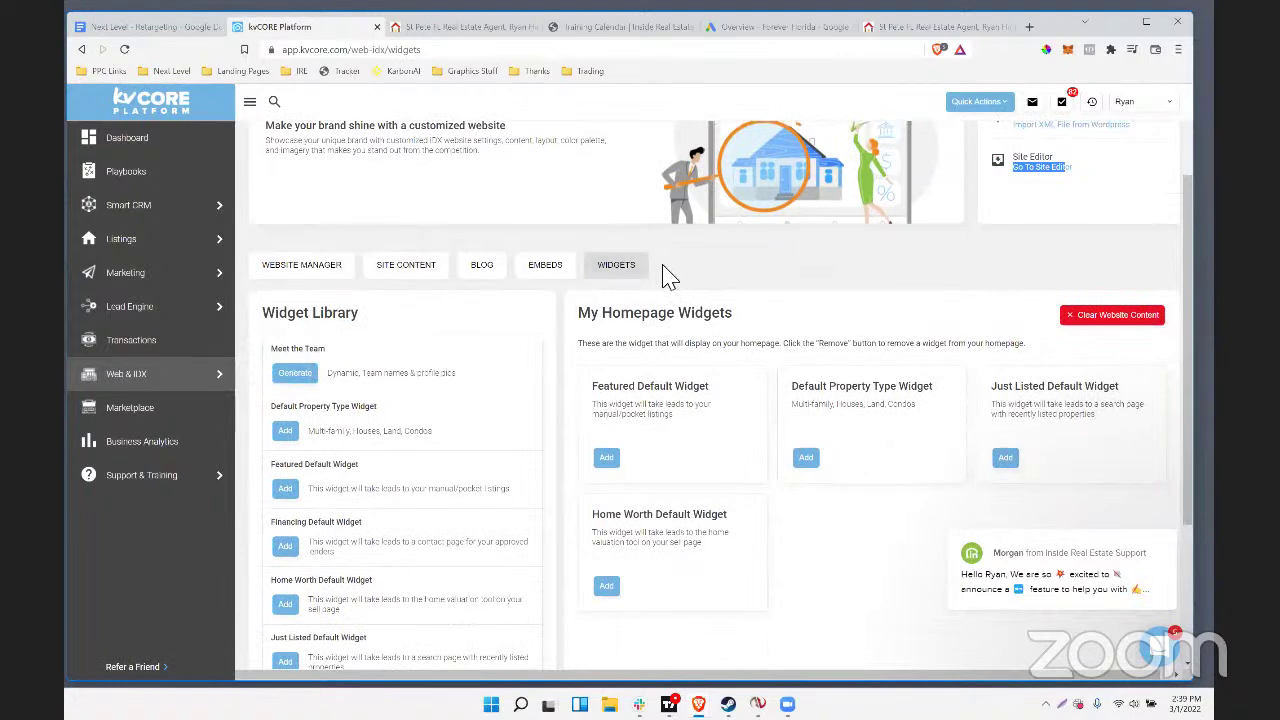
{"action": "scroll", "coordinate": [731, 374], "scroll_direction": "down", "scroll_amount": 2}
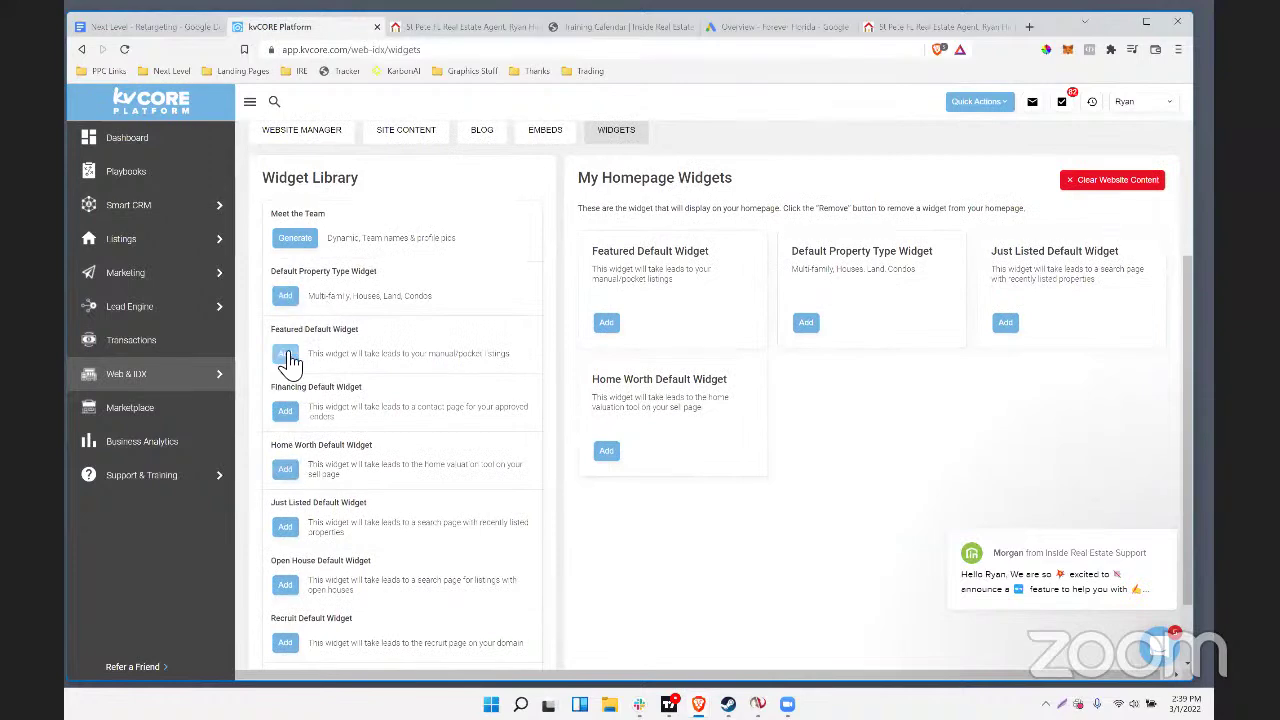
{"action": "scroll", "coordinate": [286, 343], "scroll_direction": "down", "scroll_amount": 2}
{"action": "left_click", "coordinate": [287, 613]}
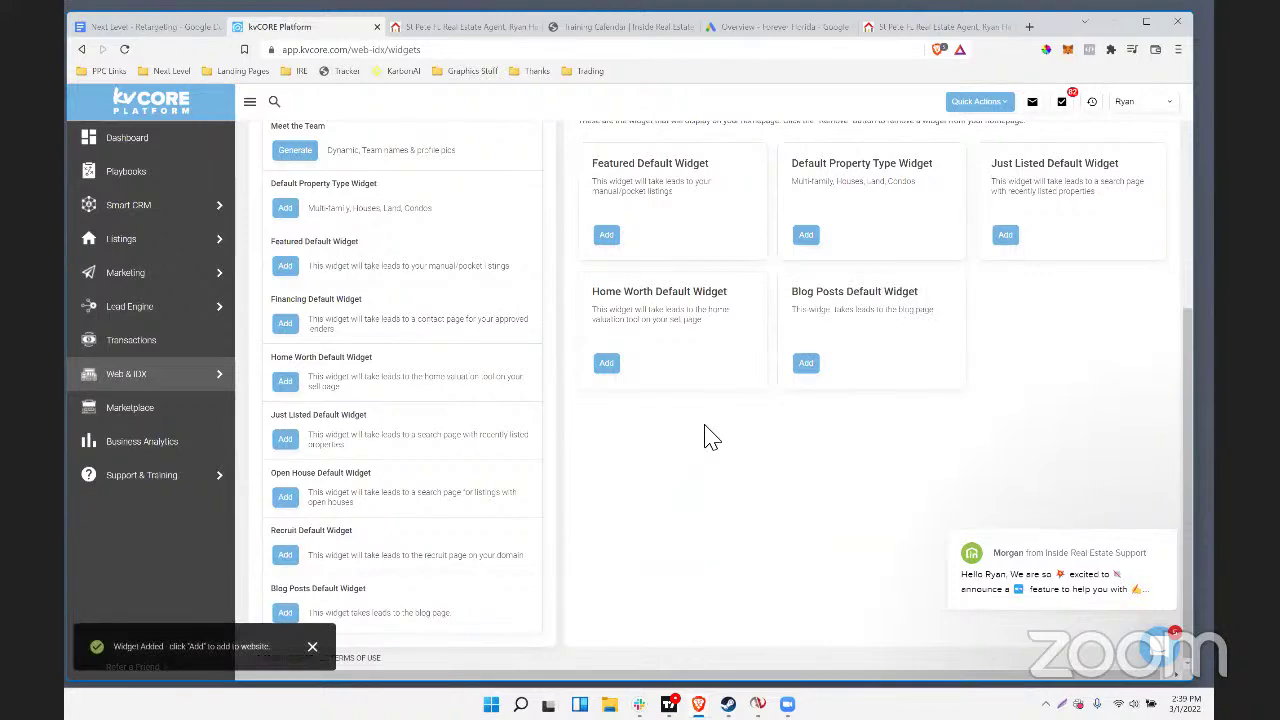
Add the Blog Posts Default Widget from My Homepage Widgets to the website
{"action": "scroll", "coordinate": [808, 433], "scroll_direction": "up", "scroll_amount": 2}
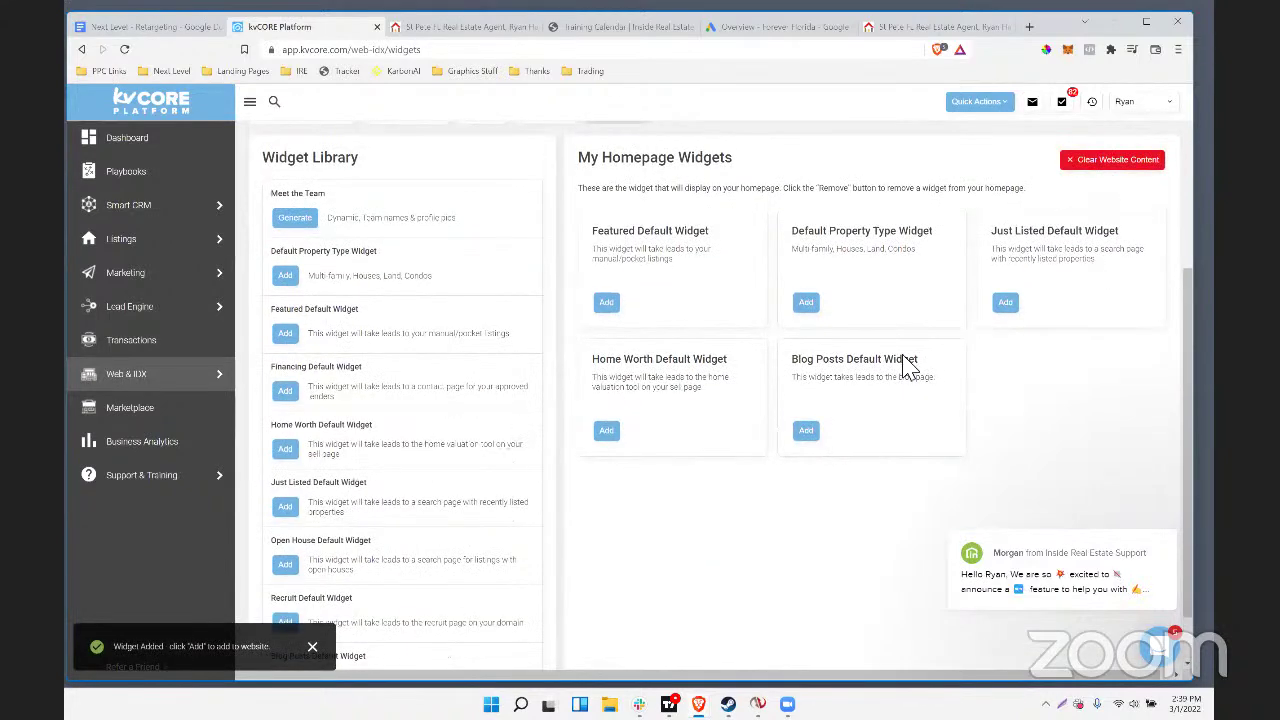
{"action": "scroll", "coordinate": [874, 406], "scroll_direction": "up", "scroll_amount": 5}
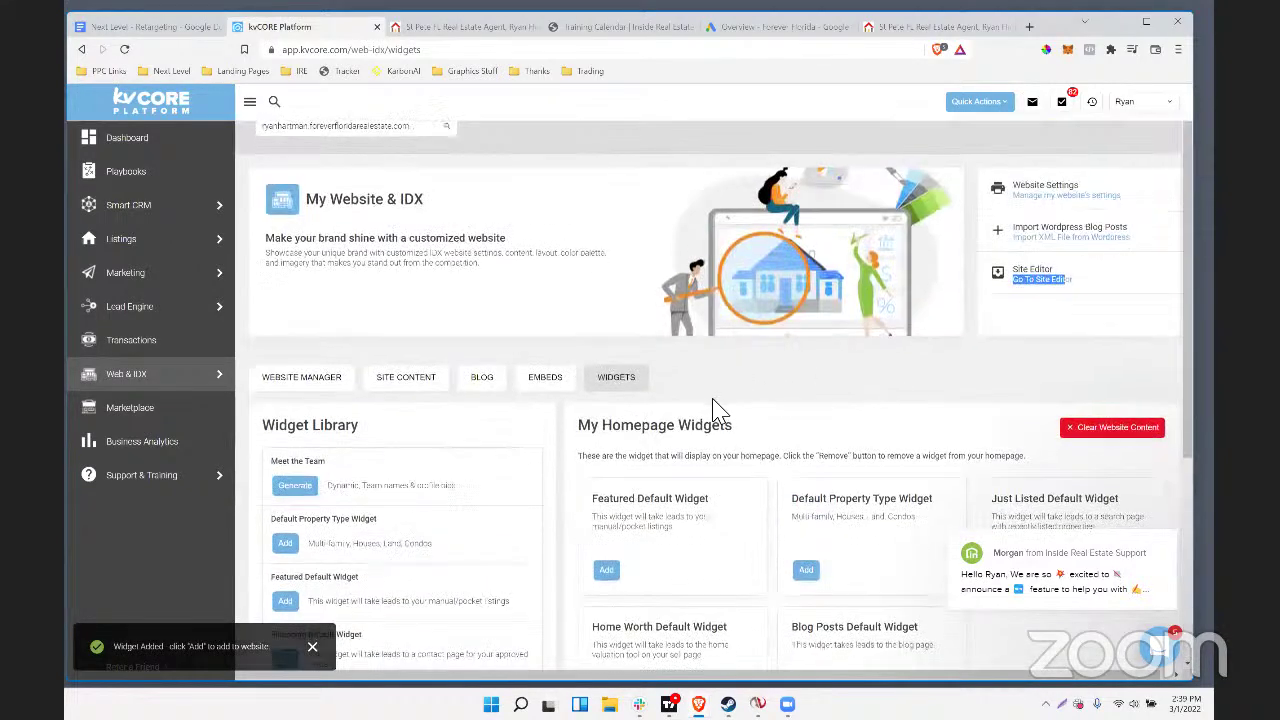
{"action": "scroll", "coordinate": [710, 400], "scroll_direction": "down", "scroll_amount": 3}
{"action": "scroll", "coordinate": [709, 392], "scroll_direction": "up", "scroll_amount": 4}
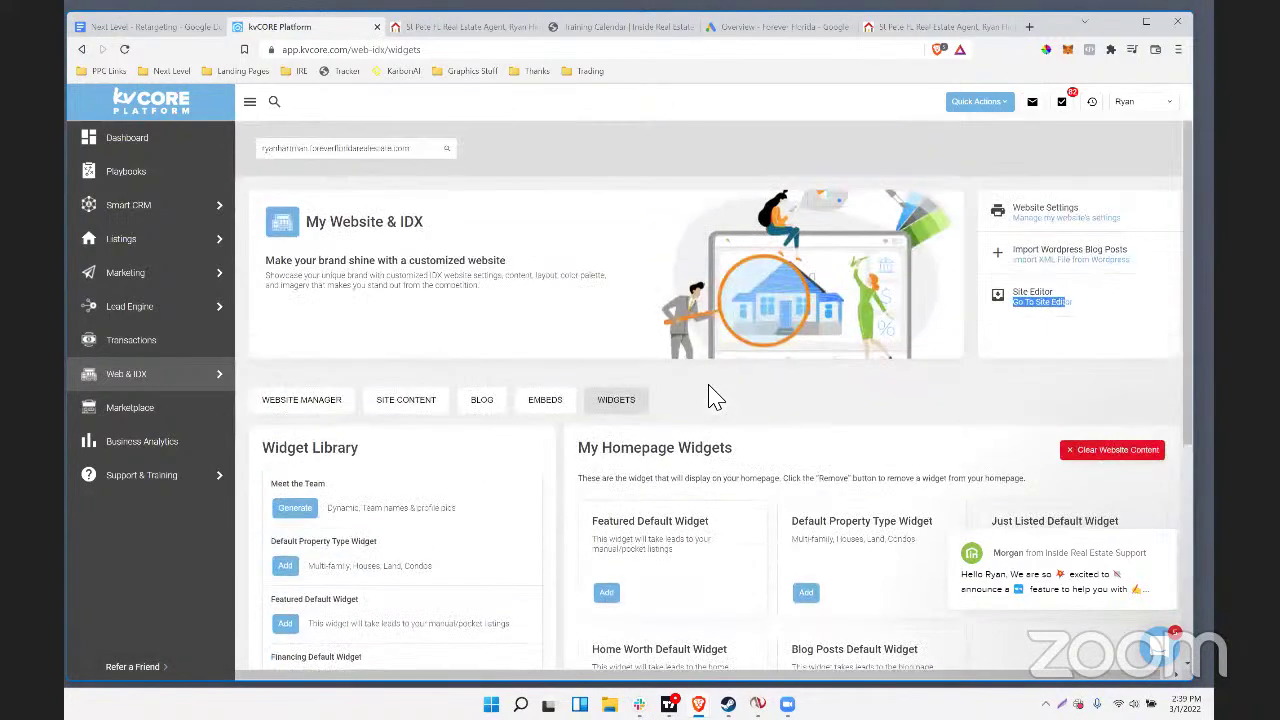
{"action": "scroll", "coordinate": [710, 398], "scroll_direction": "down", "scroll_amount": 1}
{"action": "scroll", "coordinate": [752, 462], "scroll_direction": "down", "scroll_amount": 2}
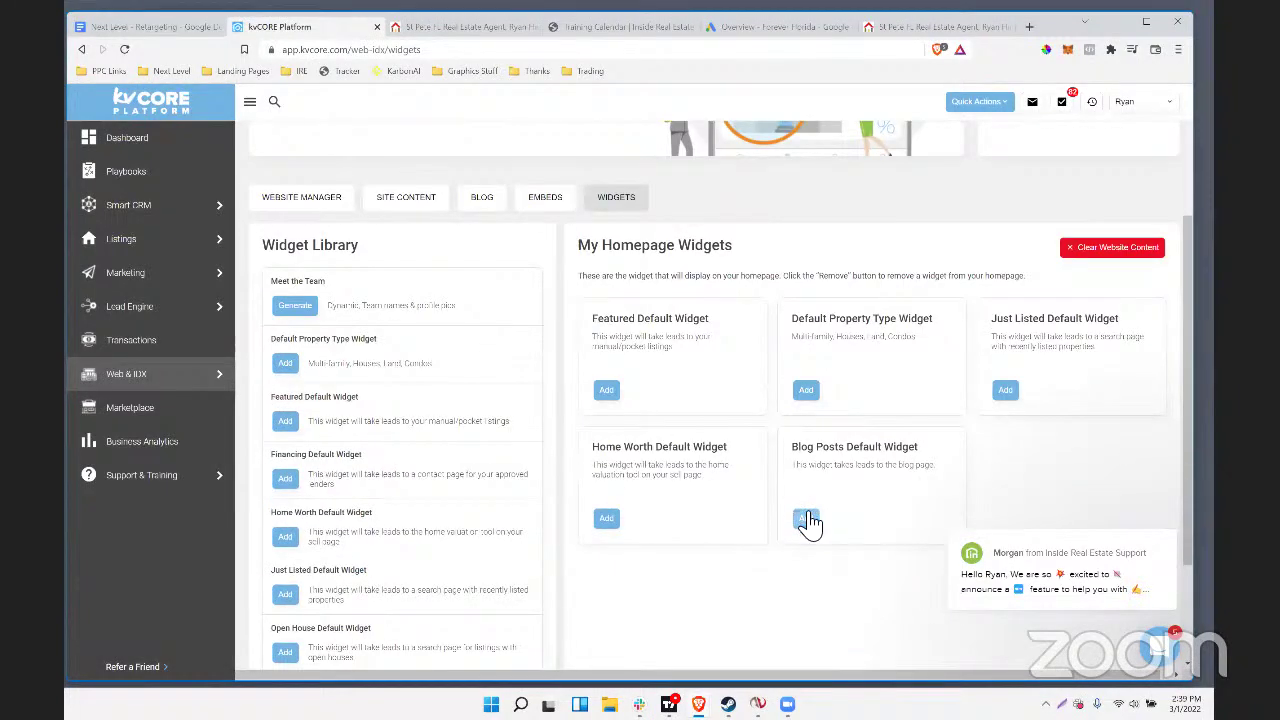
{"action": "left_click", "coordinate": [806, 517]}
{"action": "left_click", "coordinate": [572, 394]}
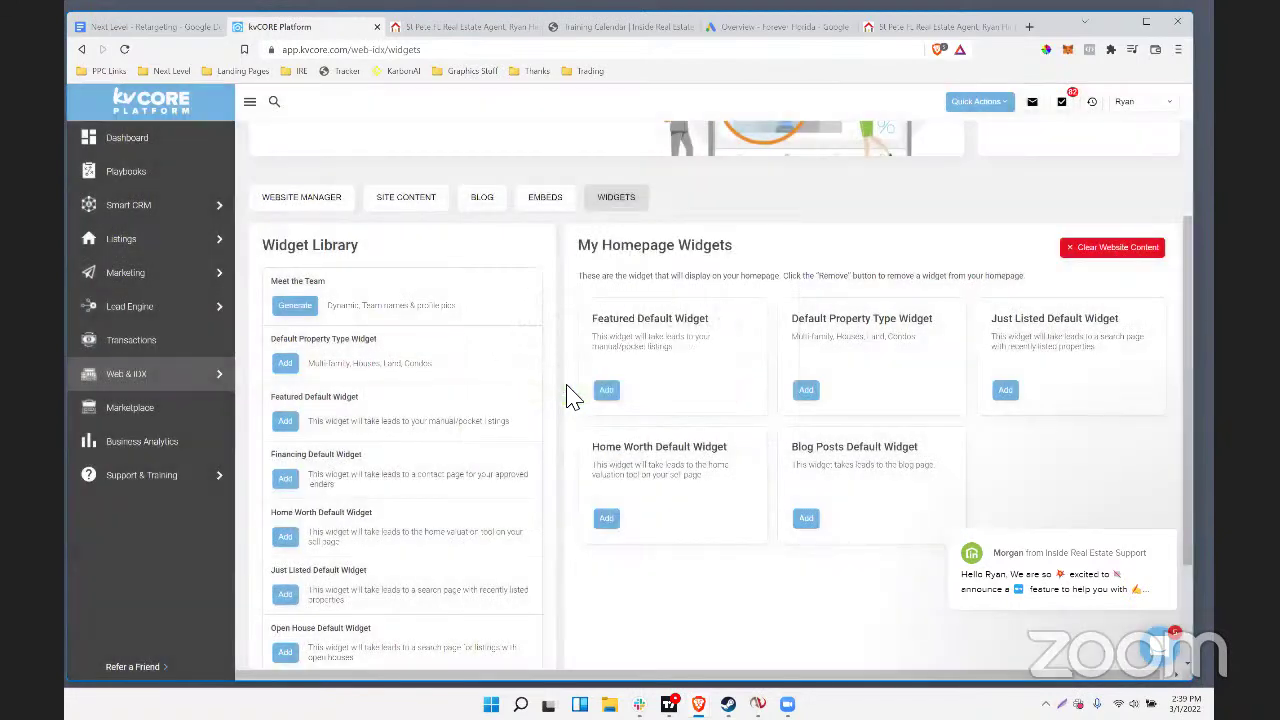
Switch to the live Forever Florida website, reload the home page, and look through its tiles, property types and listing sections
{"action": "left_click", "coordinate": [925, 30]}
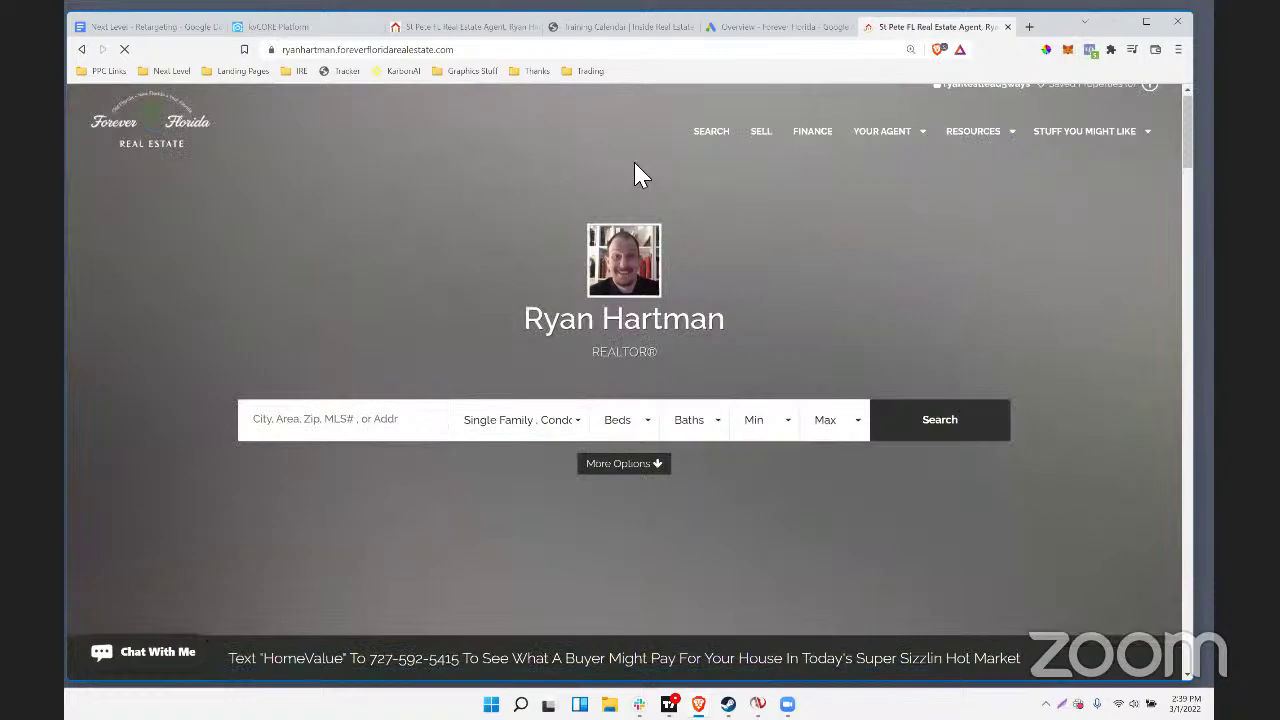
{"action": "scroll", "coordinate": [630, 180], "scroll_direction": "down", "scroll_amount": 7}
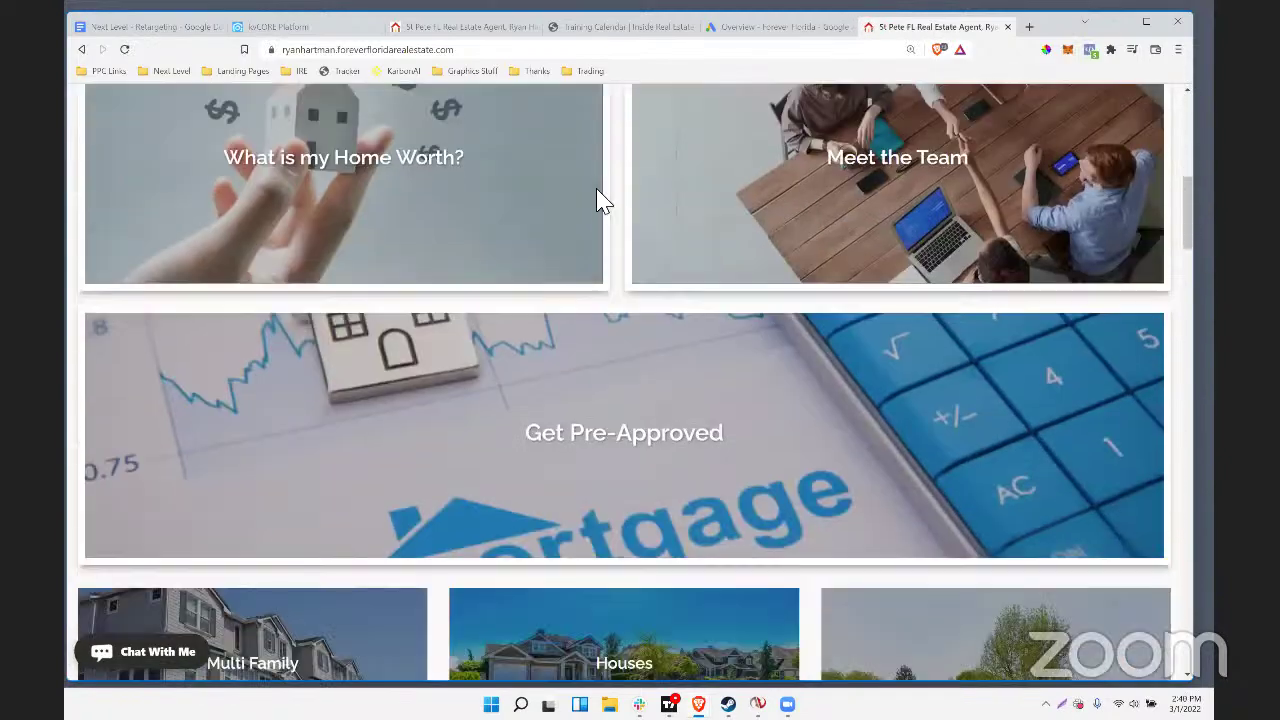
{"action": "scroll", "coordinate": [604, 203], "scroll_direction": "down", "scroll_amount": 10}
{"action": "scroll", "coordinate": [640, 250], "scroll_direction": "down", "scroll_amount": 1}
{"action": "left_click_drag", "start_coordinate": [671, 288], "coordinate": [530, 183]}
{"action": "scroll", "coordinate": [640, 294], "scroll_direction": "down", "scroll_amount": 1}
{"action": "scroll", "coordinate": [650, 265], "scroll_direction": "up", "scroll_amount": 1}
{"action": "left_click", "coordinate": [656, 270]}
{"action": "scroll", "coordinate": [665, 300], "scroll_direction": "down", "scroll_amount": 2}
{"action": "scroll", "coordinate": [668, 305], "scroll_direction": "down", "scroll_amount": 15}
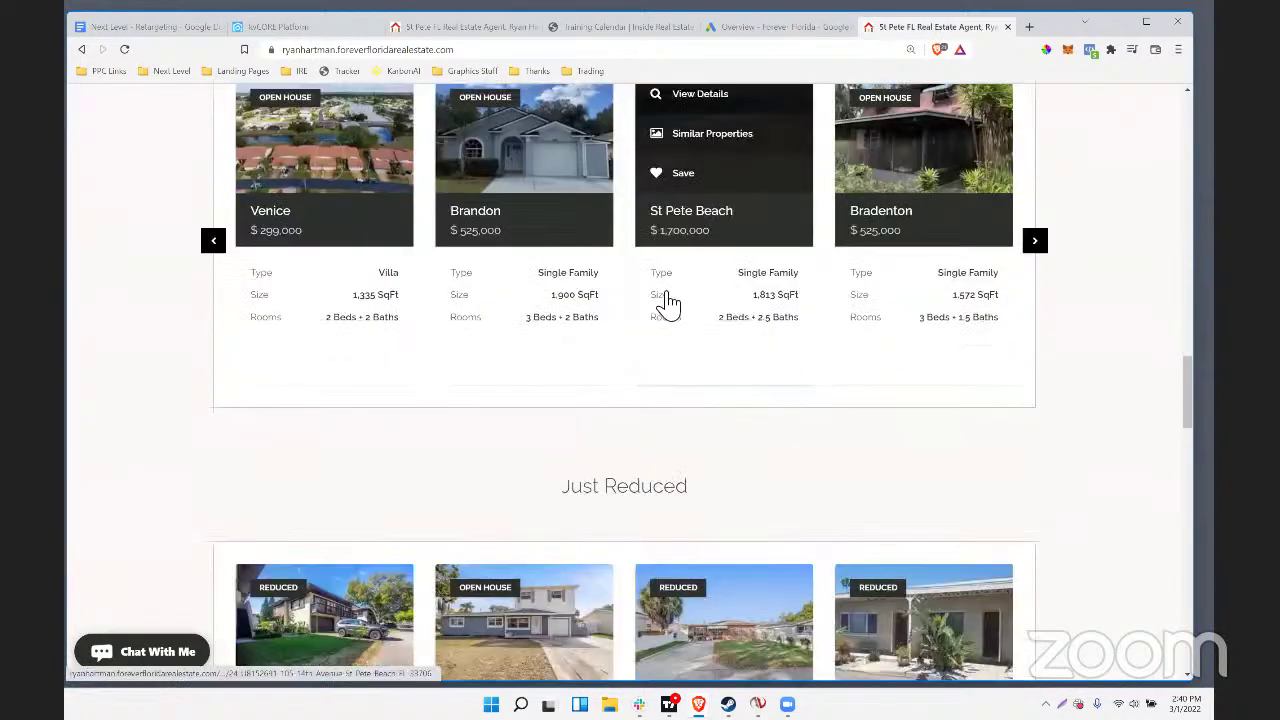
Examine the home page's About, Latest Blog Posts and Areas We Cover sections, and return to the property type tiles
{"action": "scroll", "coordinate": [668, 298], "scroll_direction": "up", "scroll_amount": 4}
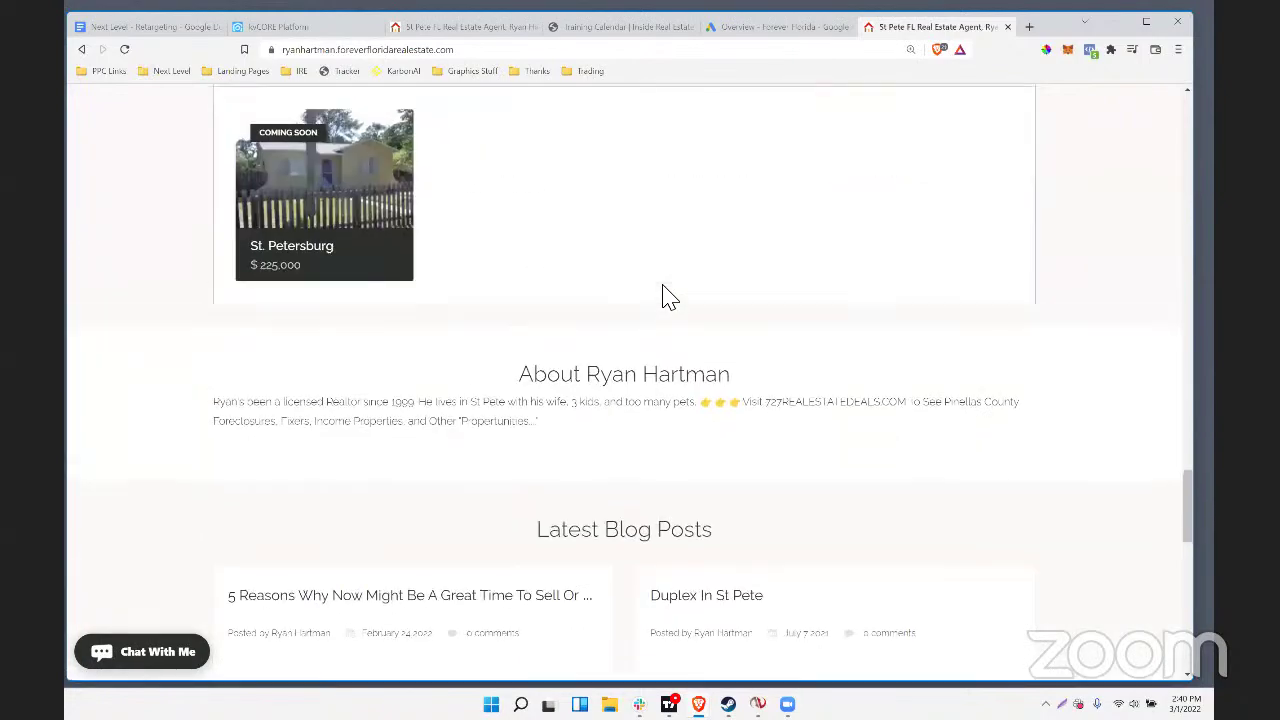
{"action": "scroll", "coordinate": [668, 298], "scroll_direction": "down", "scroll_amount": 4}
{"action": "scroll", "coordinate": [671, 291], "scroll_direction": "up", "scroll_amount": 4}
{"action": "scroll", "coordinate": [666, 294], "scroll_direction": "down", "scroll_amount": 6}
{"action": "left_click_drag", "start_coordinate": [536, 195], "coordinate": [723, 300]}
{"action": "scroll", "coordinate": [714, 309], "scroll_direction": "down", "scroll_amount": 3}
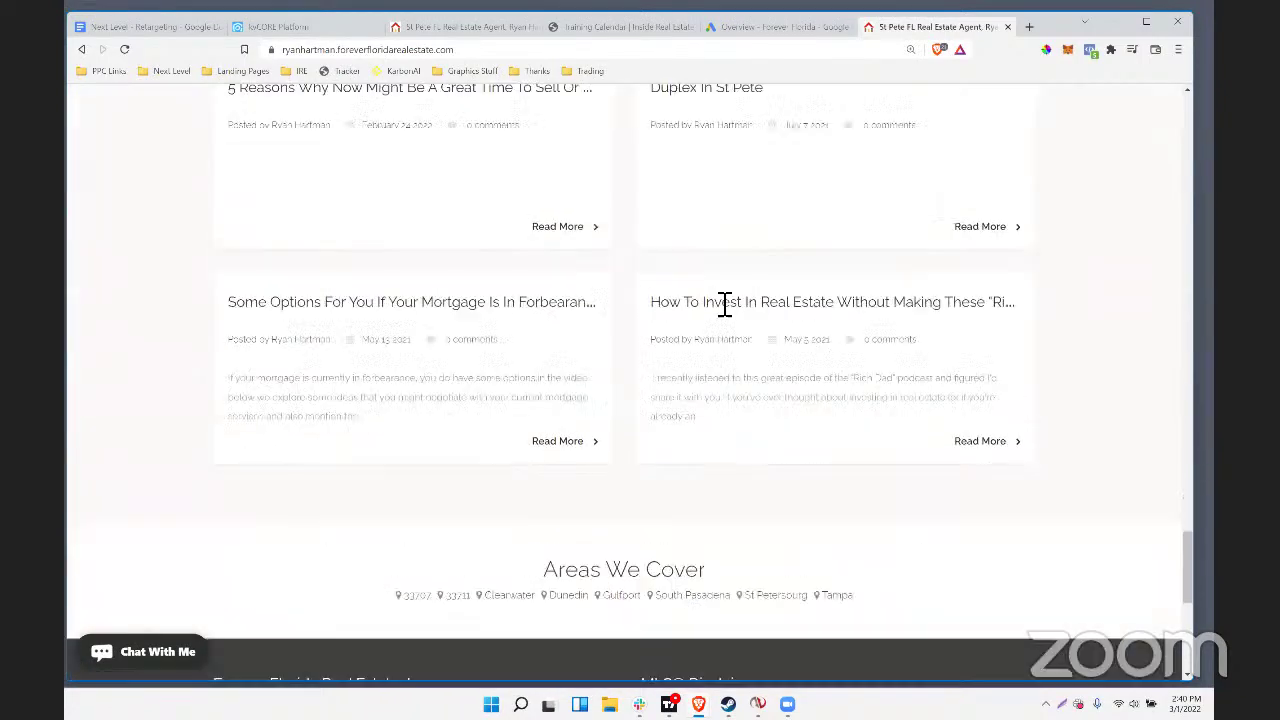
{"action": "scroll", "coordinate": [723, 311], "scroll_direction": "up", "scroll_amount": 4}
{"action": "scroll", "coordinate": [723, 311], "scroll_direction": "up", "scroll_amount": 15}
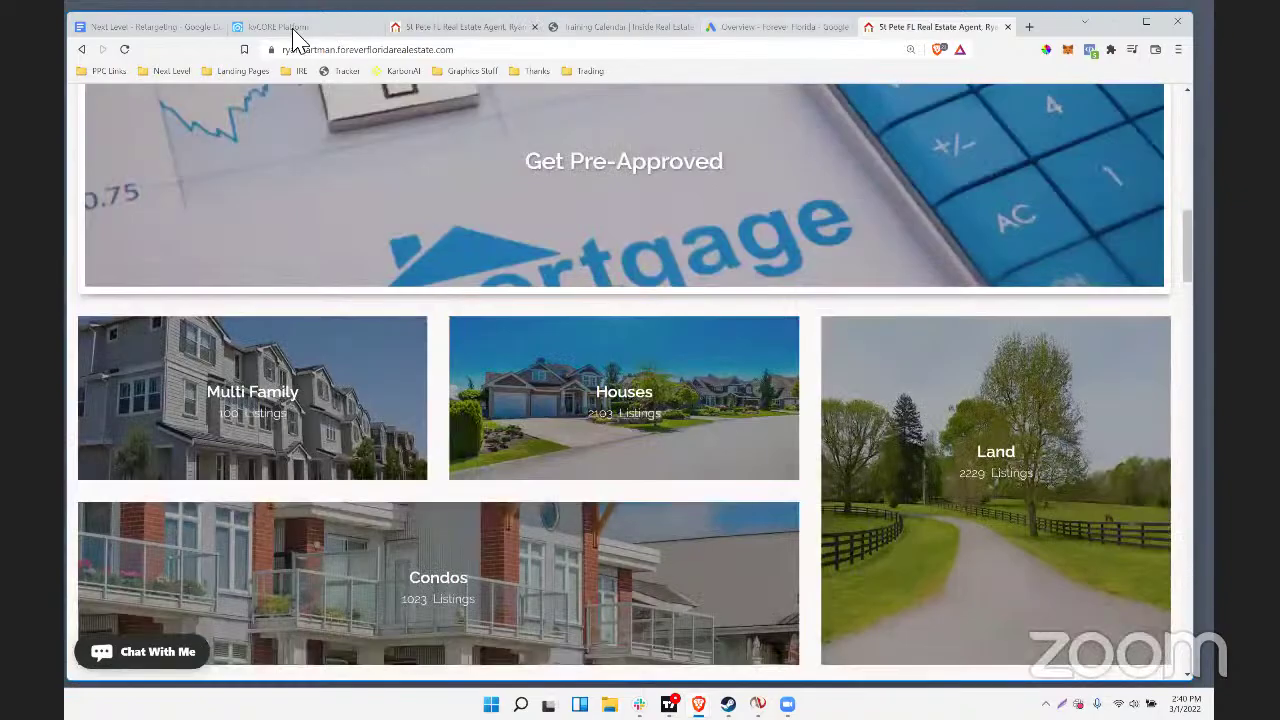
Switch back to kvCORE and look through the Website Manager's content, blog, embeds and add-on options
{"action": "left_click", "coordinate": [288, 27]}
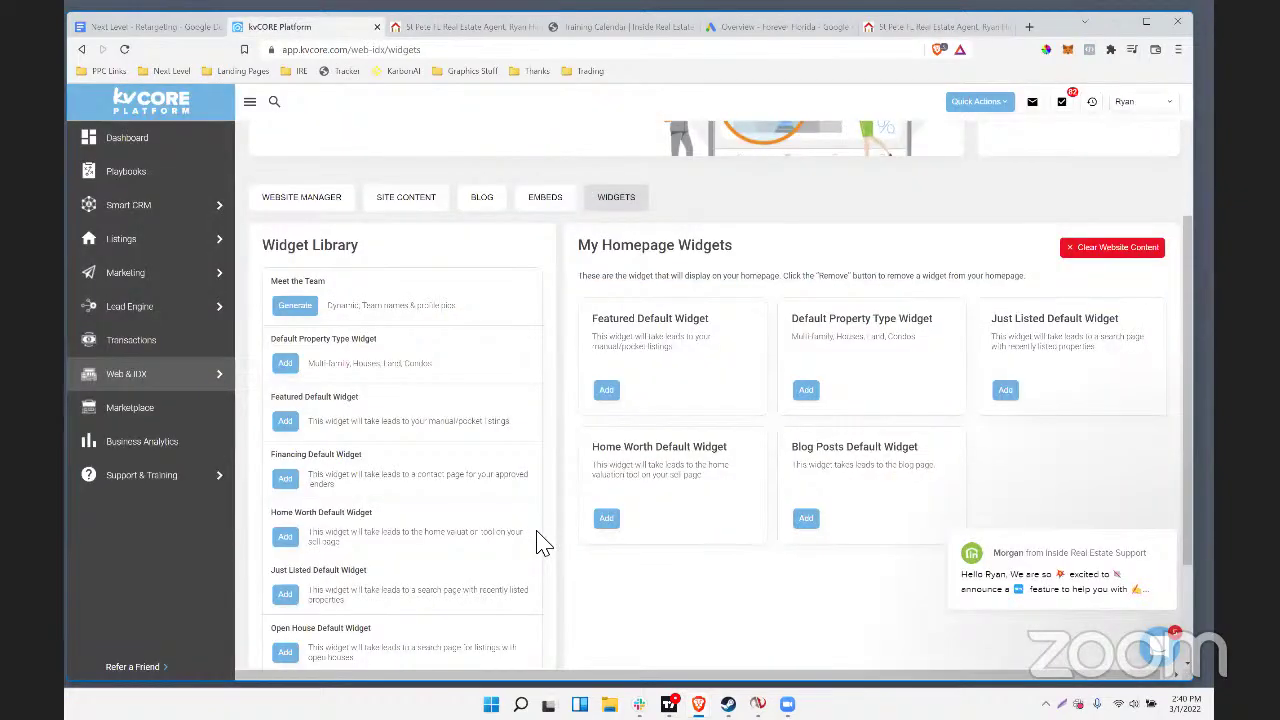
{"action": "scroll", "coordinate": [537, 543], "scroll_direction": "up", "scroll_amount": 3}
{"action": "left_click", "coordinate": [312, 408]}
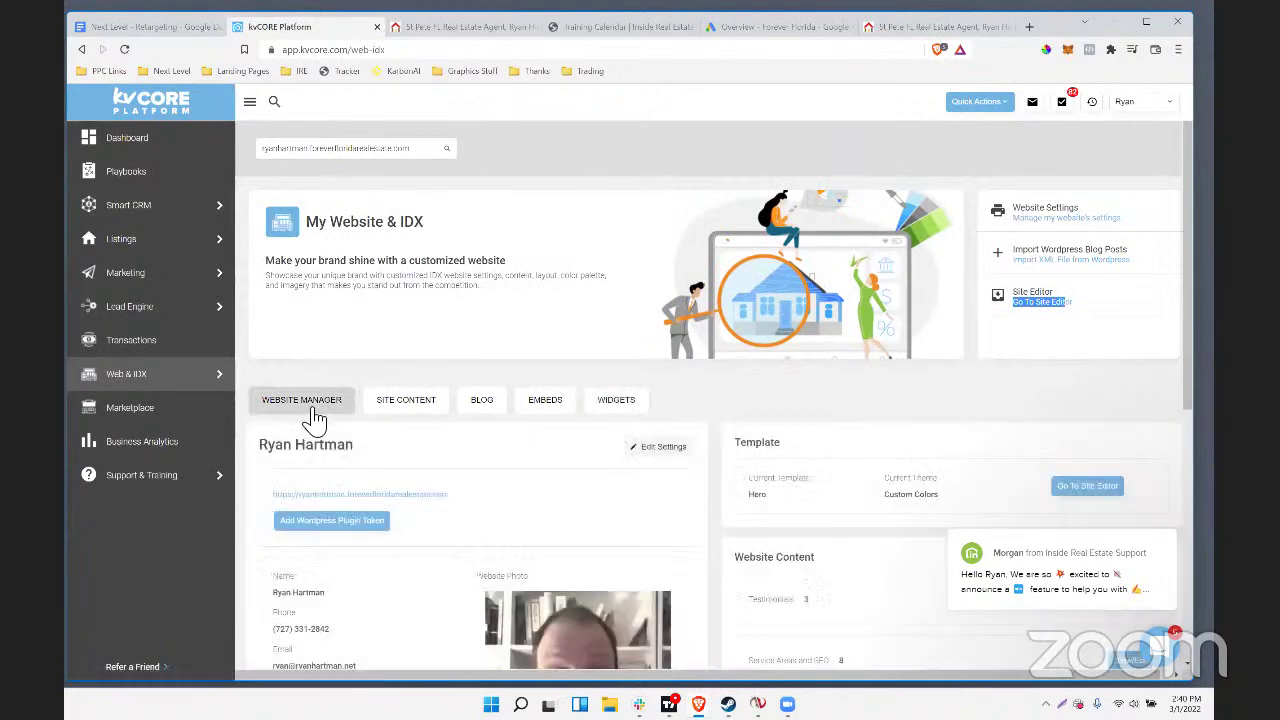
{"action": "scroll", "coordinate": [760, 352], "scroll_direction": "down", "scroll_amount": 5}
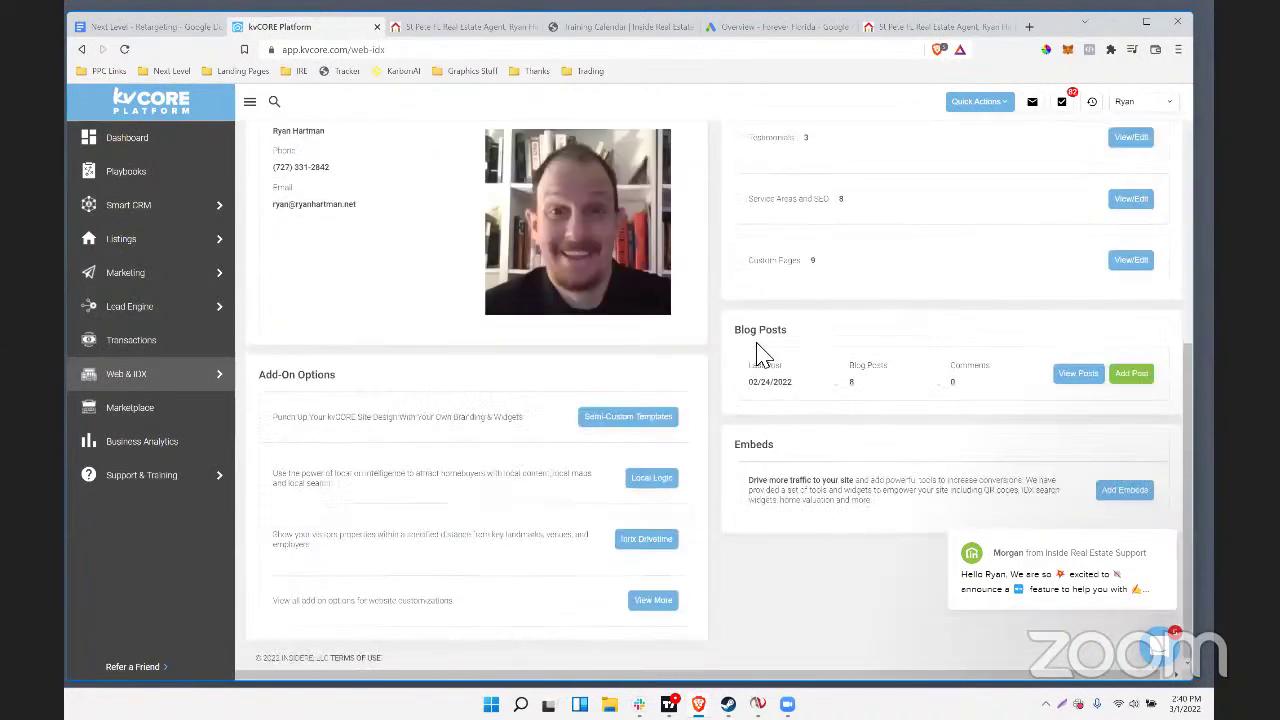
{"action": "scroll", "coordinate": [757, 352], "scroll_direction": "up", "scroll_amount": 5}
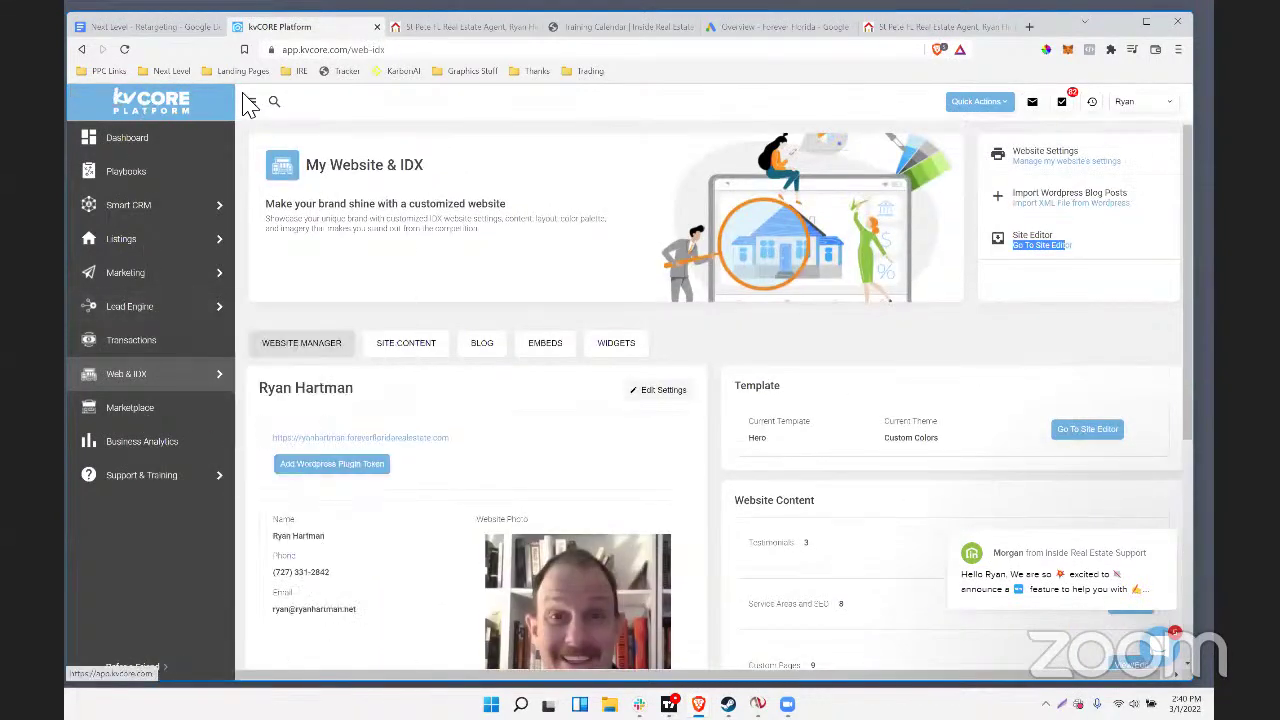
Search the kvCORE platform for "testimonials"
{"action": "left_click", "coordinate": [275, 102]}
{"action": "left_click", "coordinate": [360, 120]}
{"action": "type", "text": "sst"}
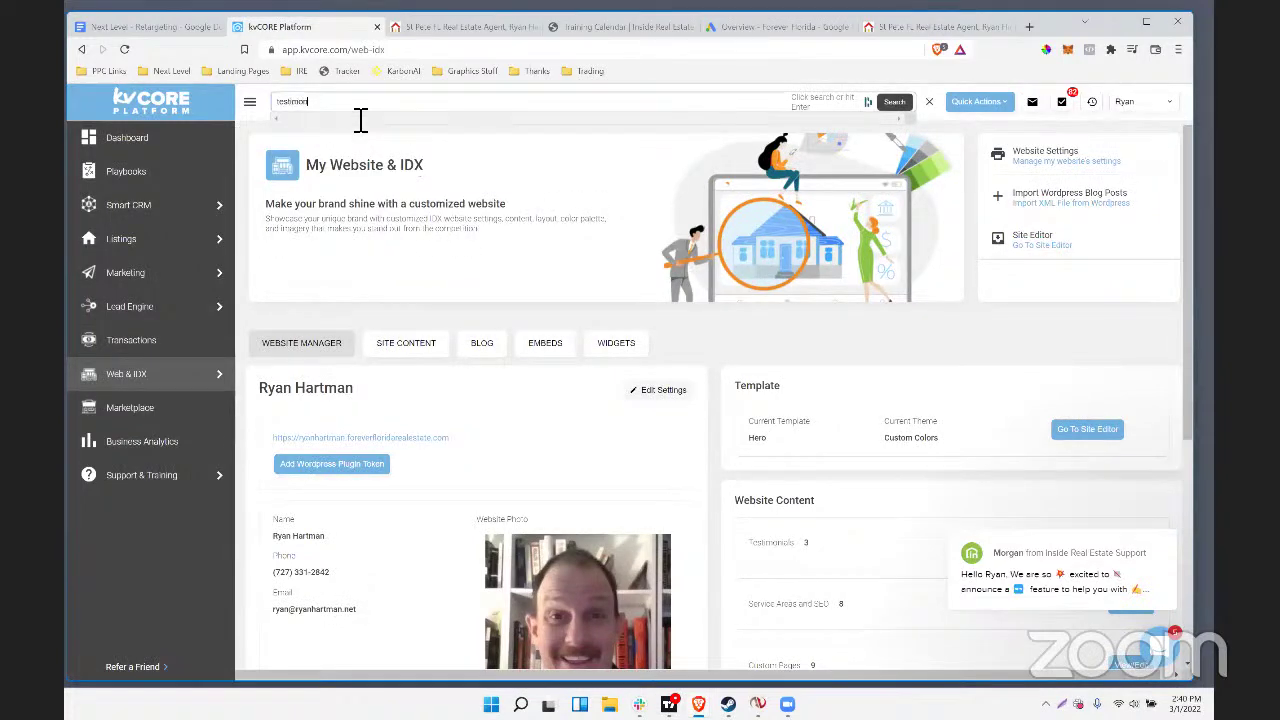
{"action": "key", "text": "Return"}
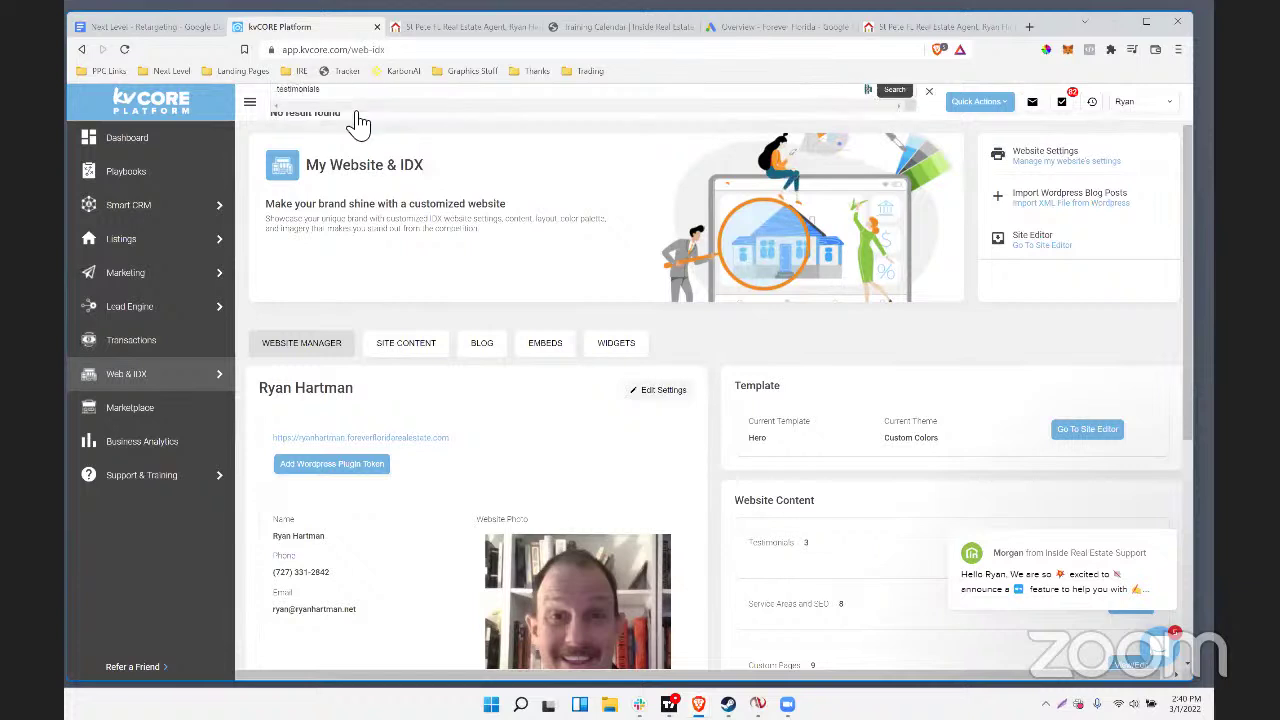
Search the support messenger's help for "testimonials" and open the article on adding agents' testimonials to an office or team website
{"action": "left_click", "coordinate": [1158, 648]}
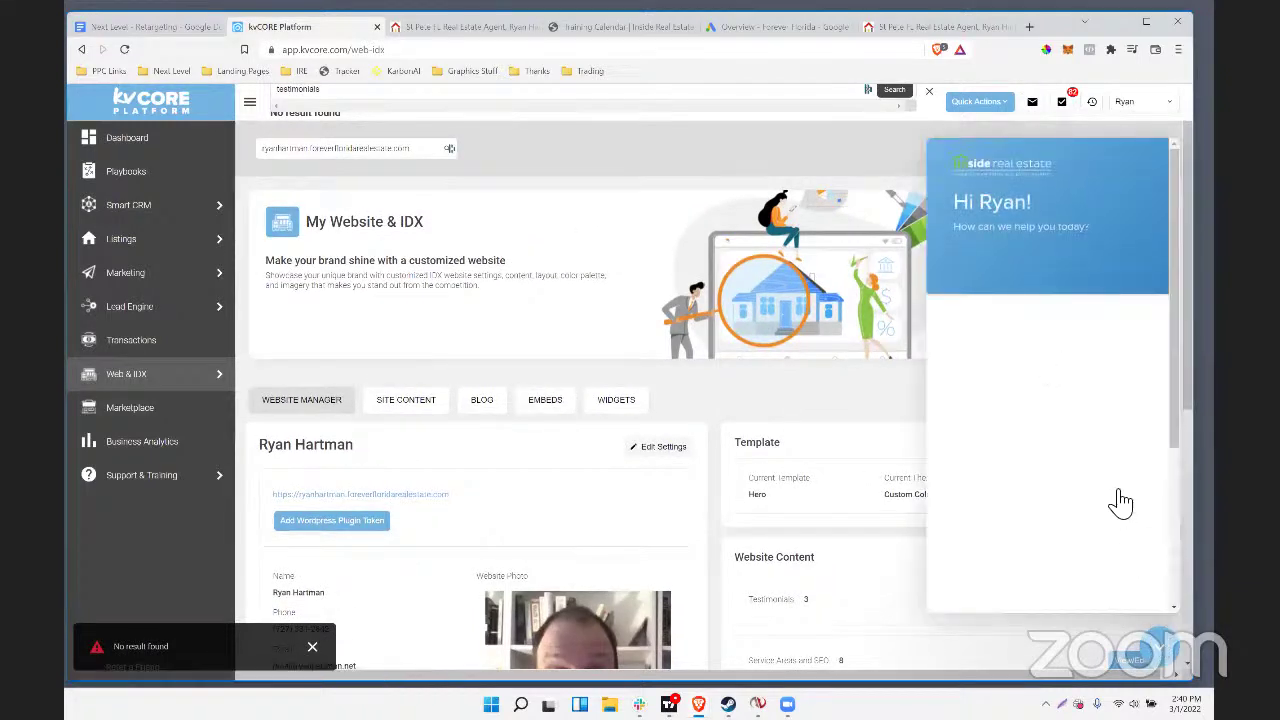
{"action": "left_click", "coordinate": [1052, 439]}
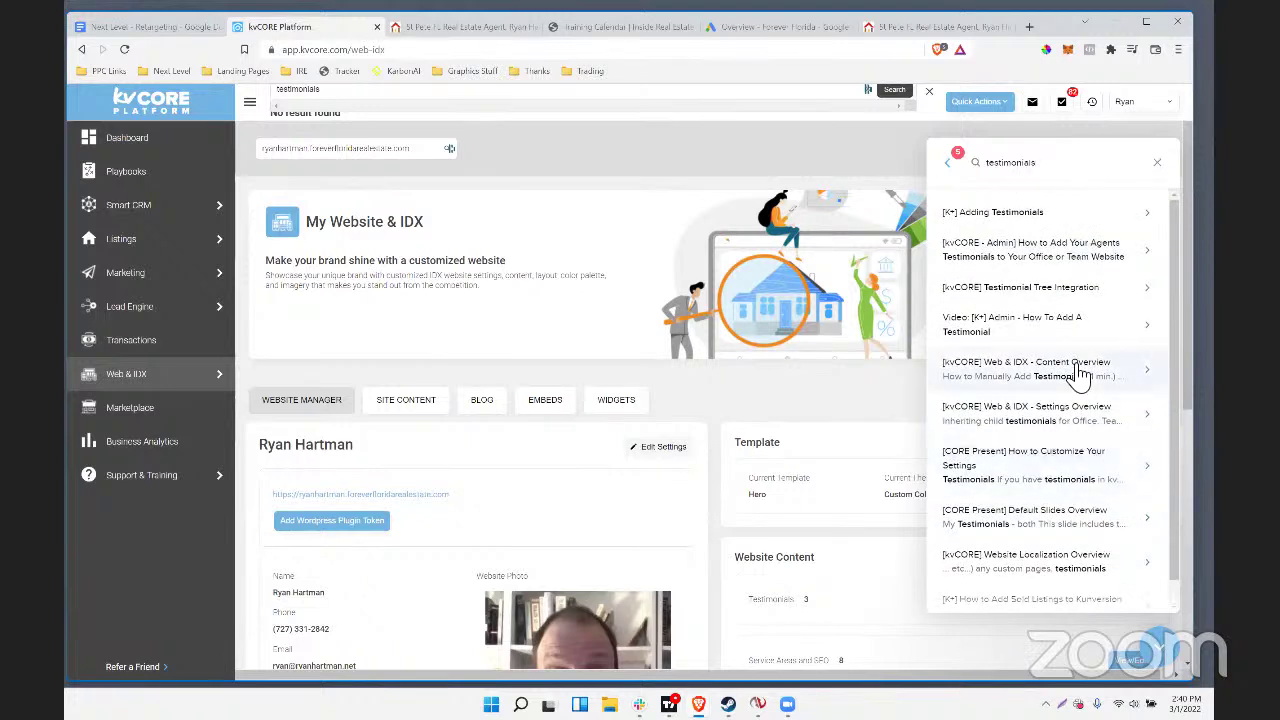
{"action": "left_click", "coordinate": [1050, 250]}
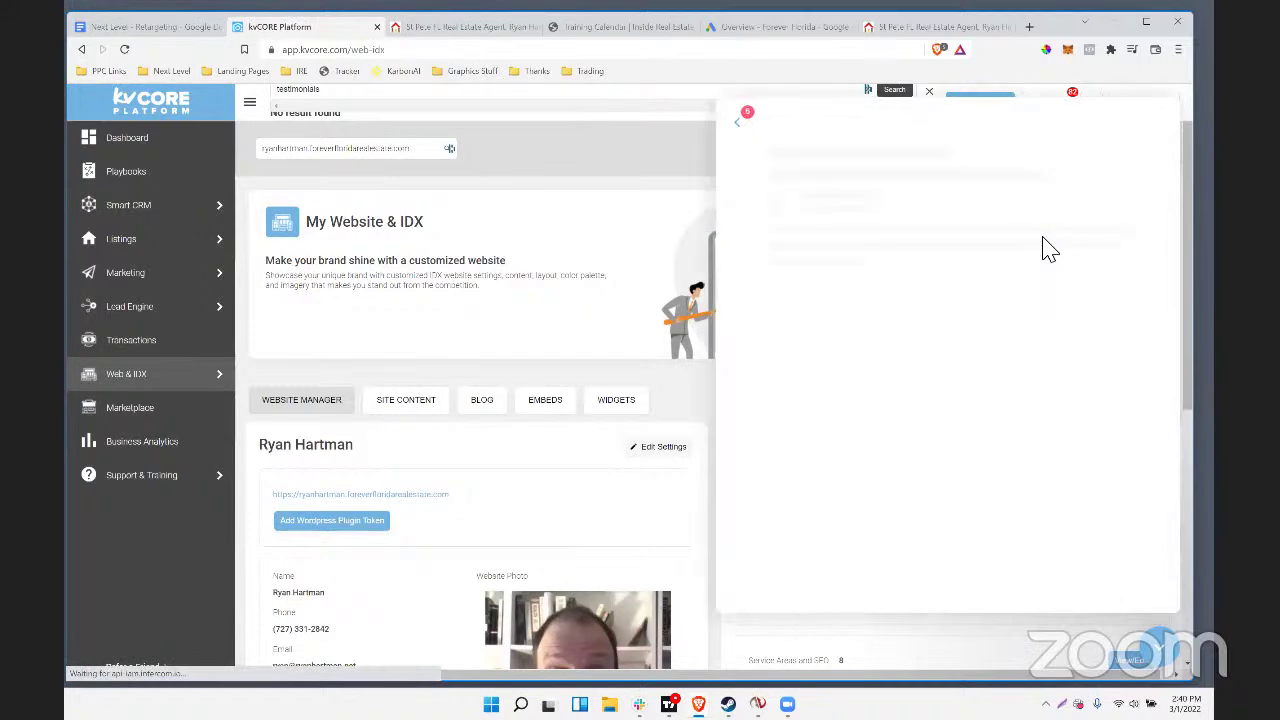
Read the article on inheriting agents' testimonials, return to the help search results, and reopen the Website Manager
{"action": "scroll", "coordinate": [1012, 288], "scroll_direction": "down", "scroll_amount": 3}
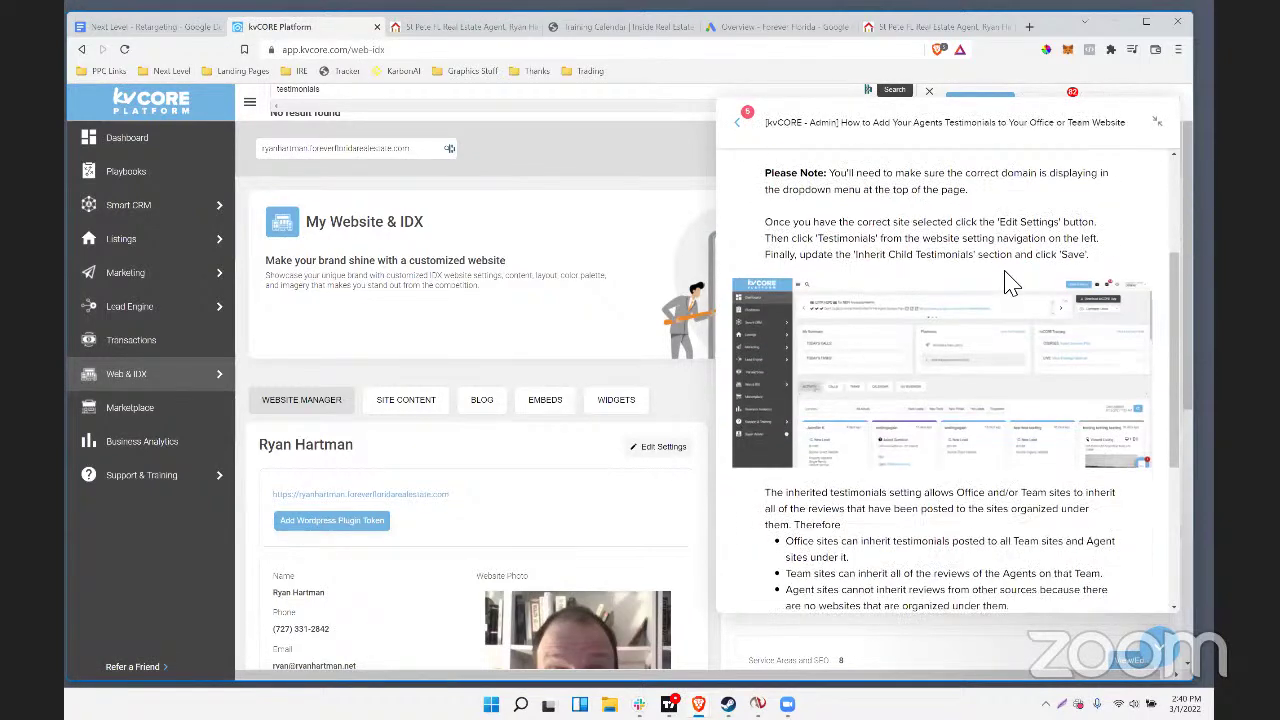
{"action": "scroll", "coordinate": [960, 257], "scroll_direction": "down", "scroll_amount": 1}
{"action": "scroll", "coordinate": [957, 257], "scroll_direction": "up", "scroll_amount": 1}
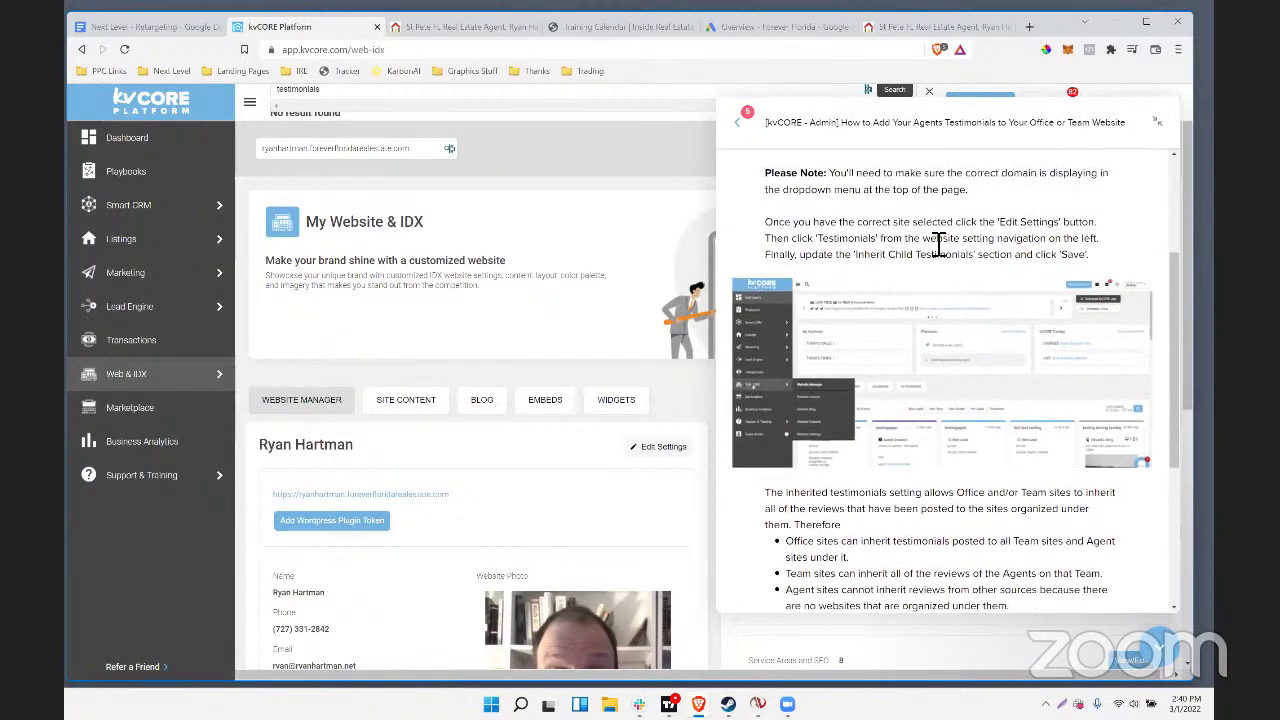
{"action": "scroll", "coordinate": [938, 247], "scroll_direction": "down", "scroll_amount": 2}
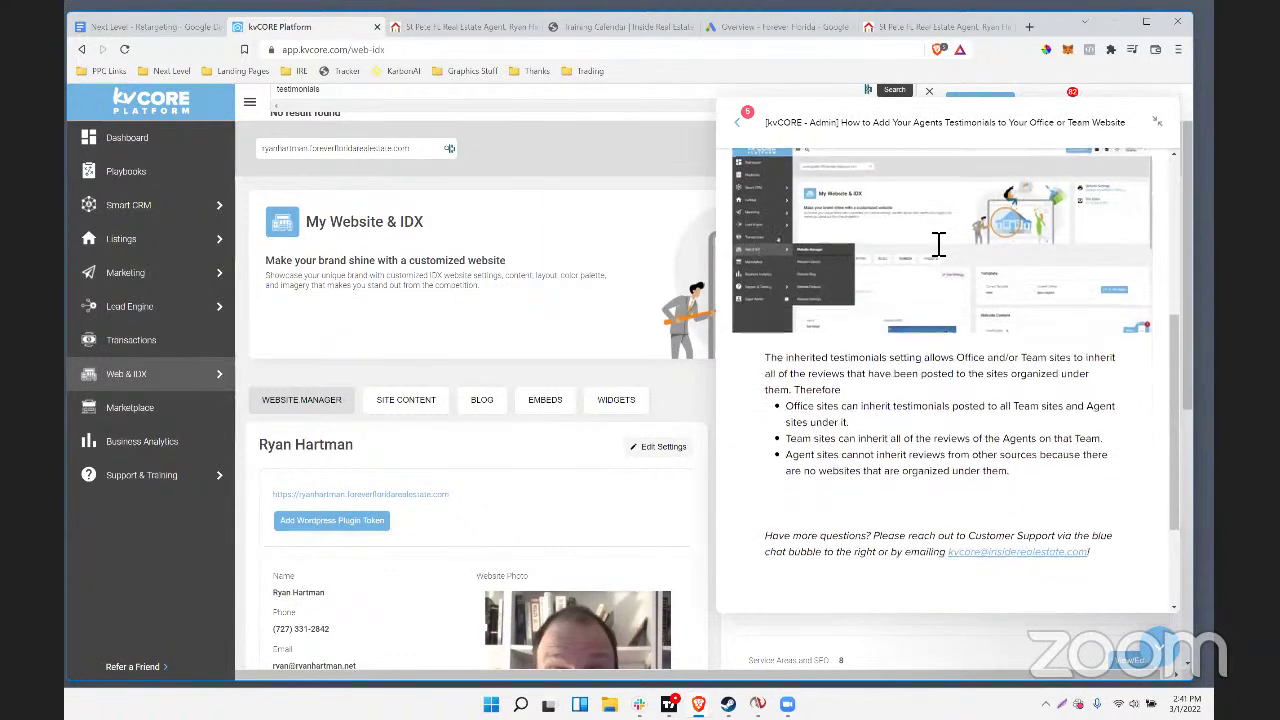
{"action": "scroll", "coordinate": [938, 245], "scroll_direction": "down", "scroll_amount": 2}
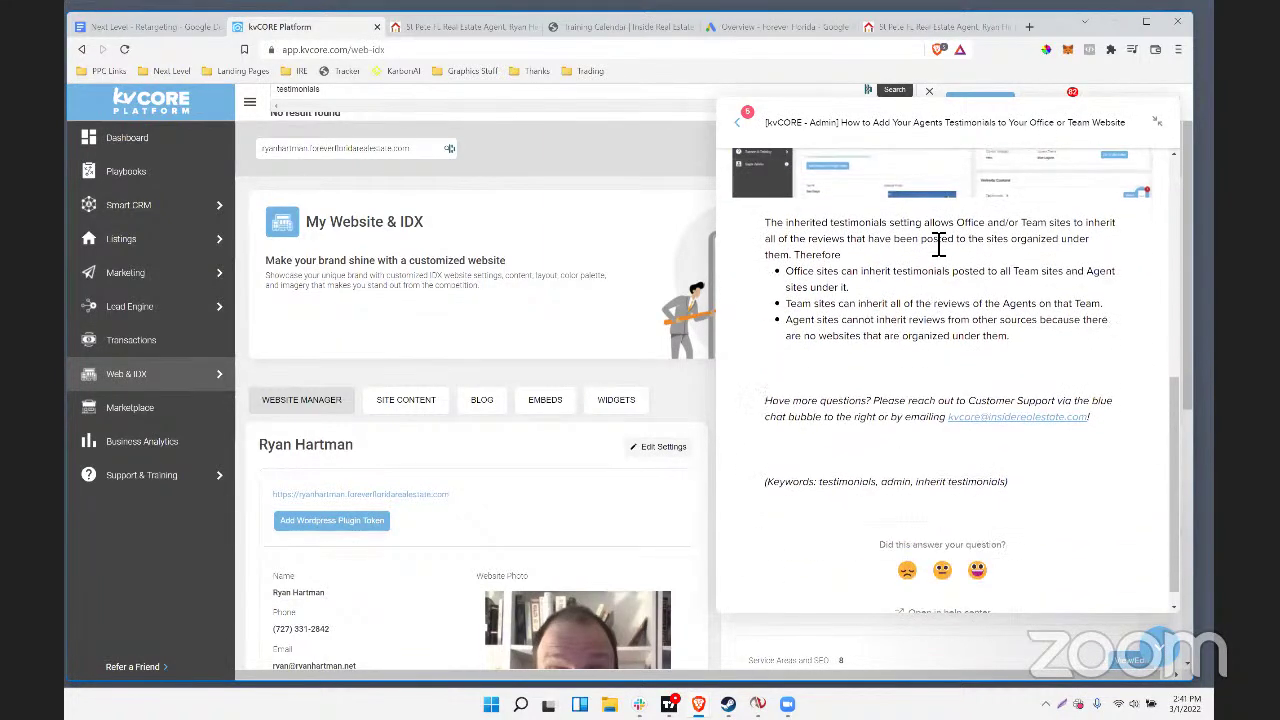
{"action": "left_click_drag", "start_coordinate": [925, 330], "coordinate": [880, 335]}
{"action": "left_click", "coordinate": [930, 310]}
{"action": "scroll", "coordinate": [920, 300], "scroll_direction": "up", "scroll_amount": 1}
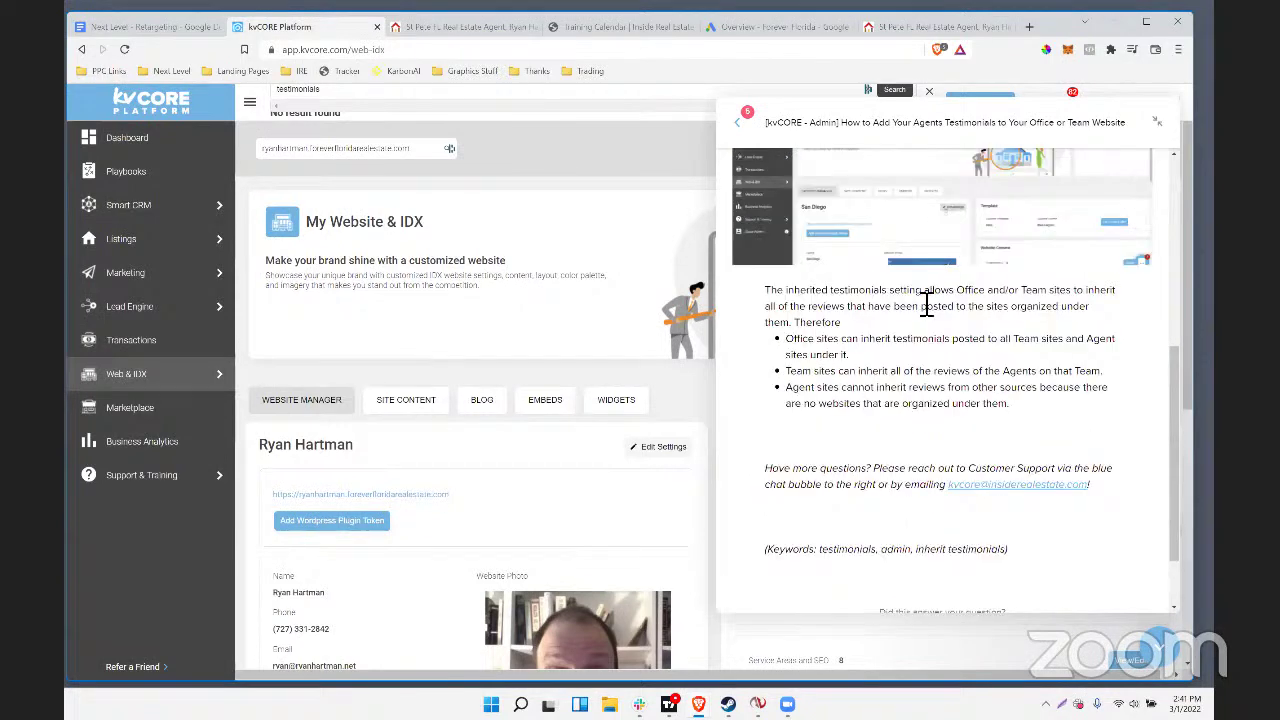
{"action": "scroll", "coordinate": [925, 303], "scroll_direction": "up", "scroll_amount": 6}
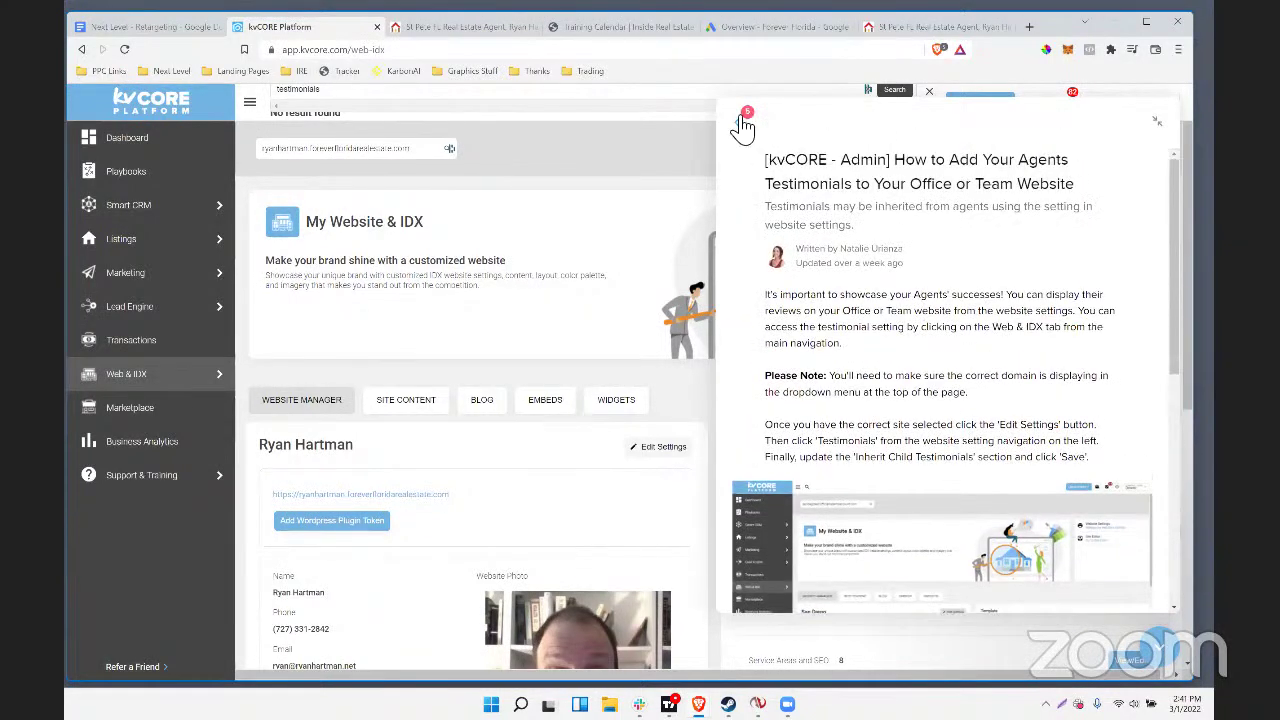
{"action": "left_click", "coordinate": [742, 121]}
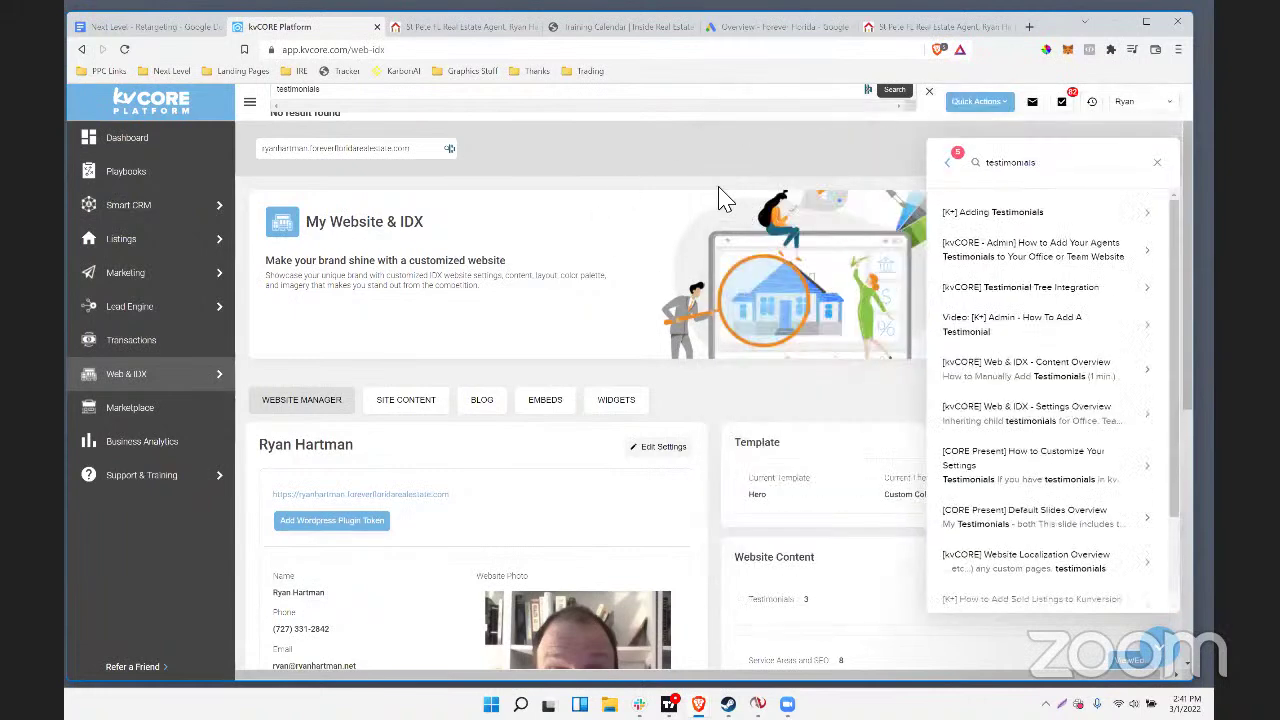
{"action": "mouse_move", "coordinate": [222, 373]}
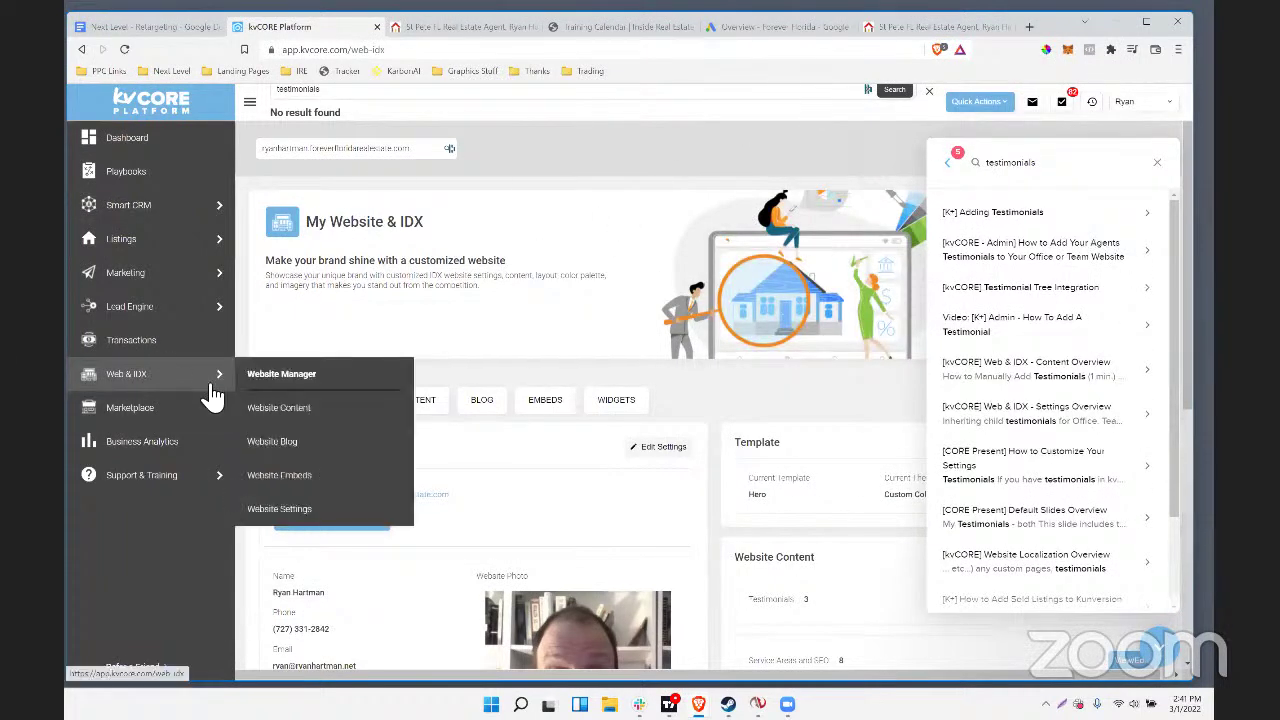
{"action": "left_click", "coordinate": [297, 375]}
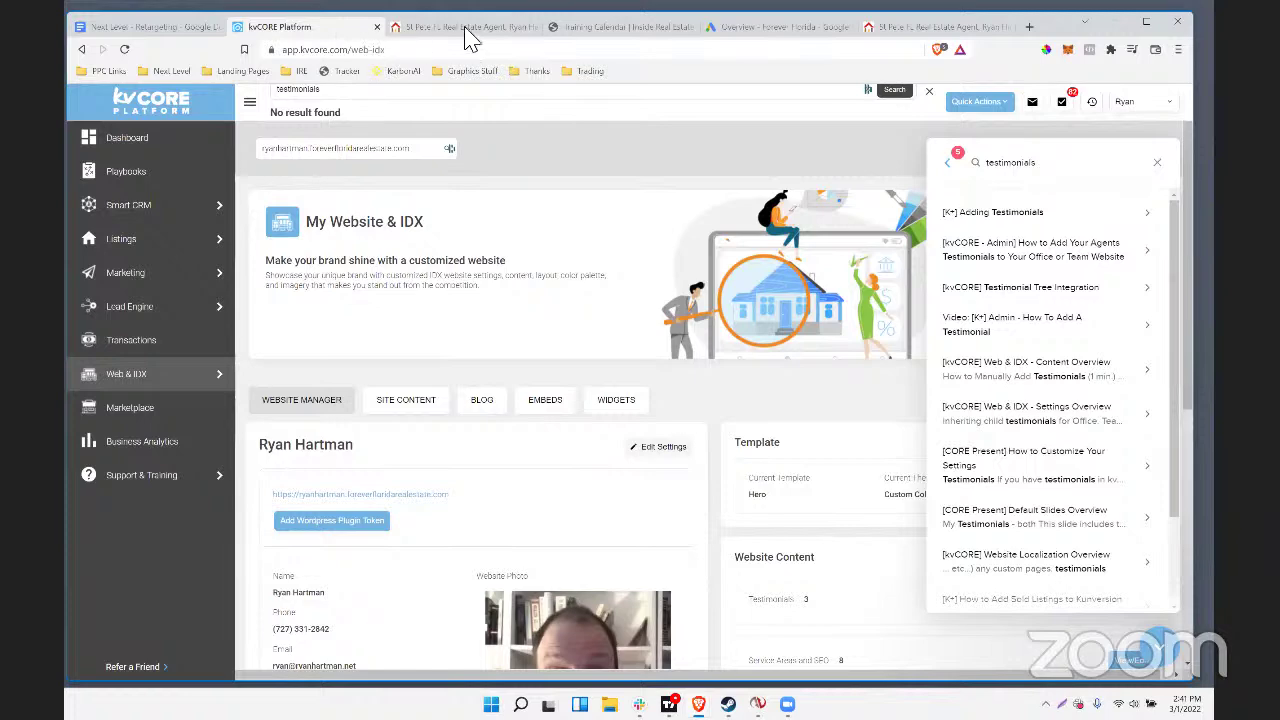
Switch to the agent's live website and replace it with Inside Real Estate's Webinar Recordings playlist on YouTube
{"action": "left_click", "coordinate": [905, 27]}
{"action": "scroll", "coordinate": [550, 305], "scroll_direction": "up", "scroll_amount": 4}
{"action": "scroll", "coordinate": [565, 318], "scroll_direction": "up", "scroll_amount": 5}
{"action": "left_click", "coordinate": [345, 48]}
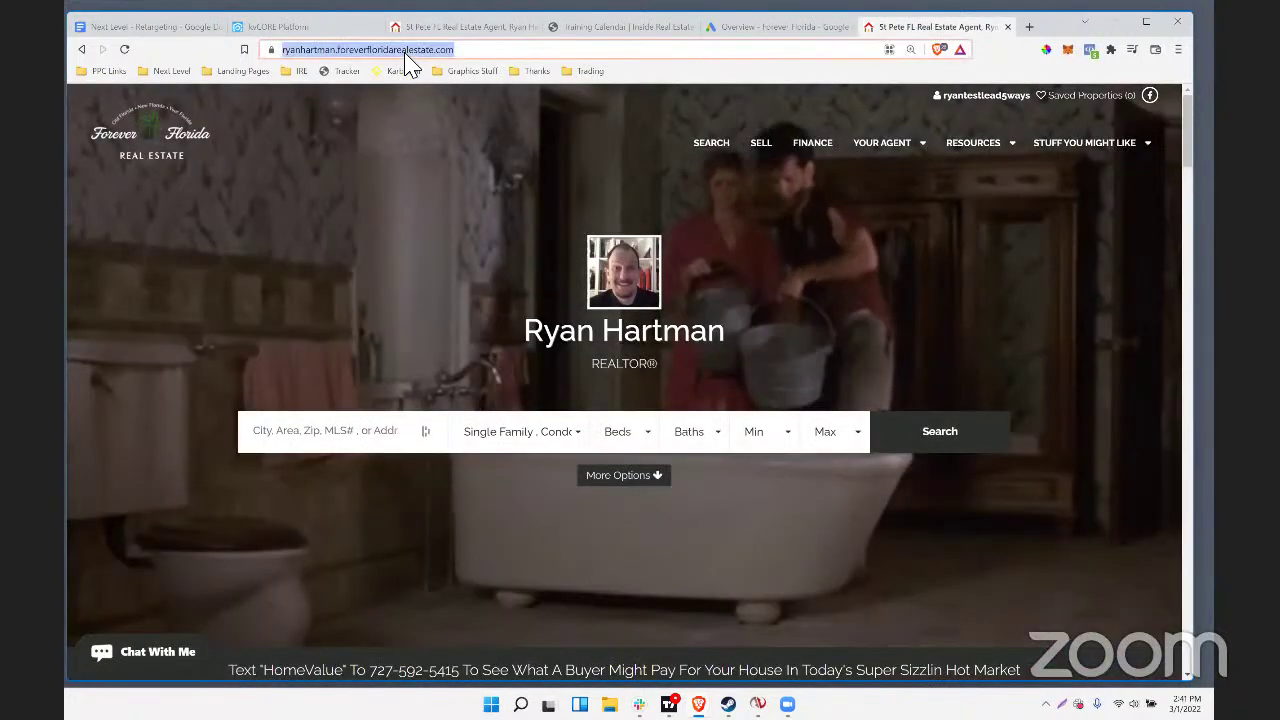
{"action": "type", "text": "inside"}
{"action": "key", "text": "Return"}
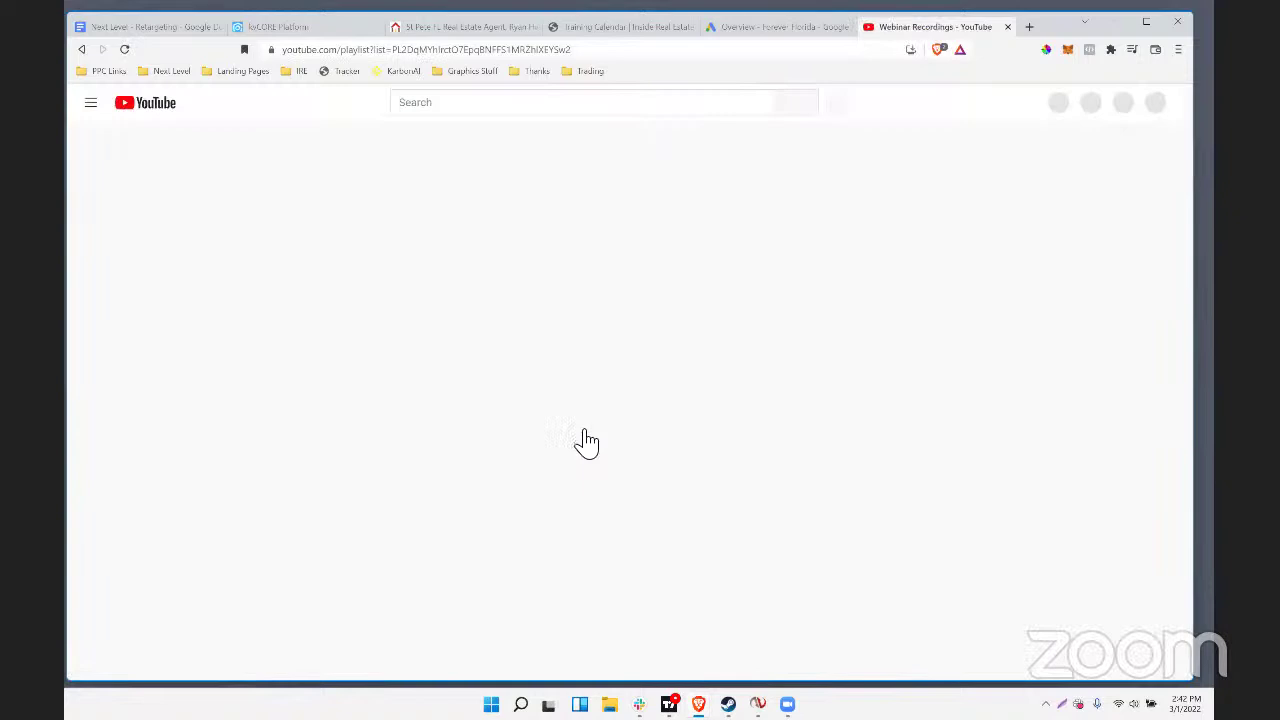
{"action": "left_click_drag", "start_coordinate": [935, 355], "coordinate": [592, 350]}
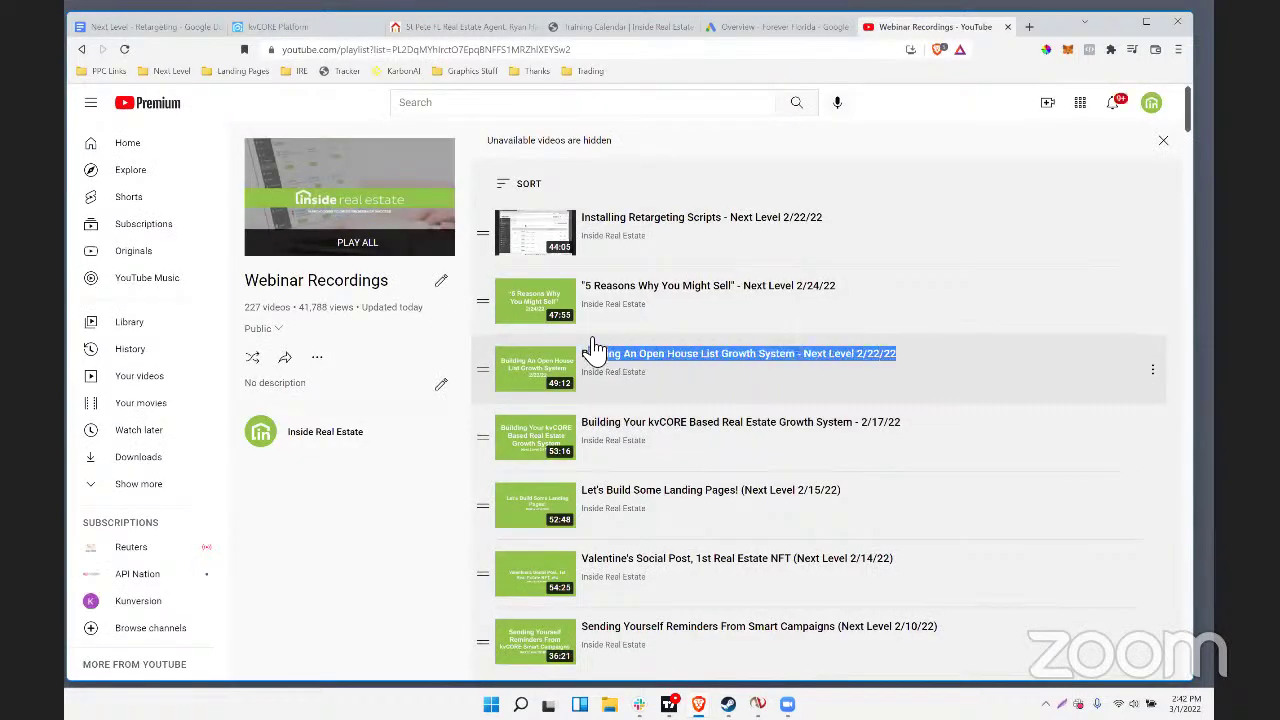
{"action": "left_click", "coordinate": [668, 372]}
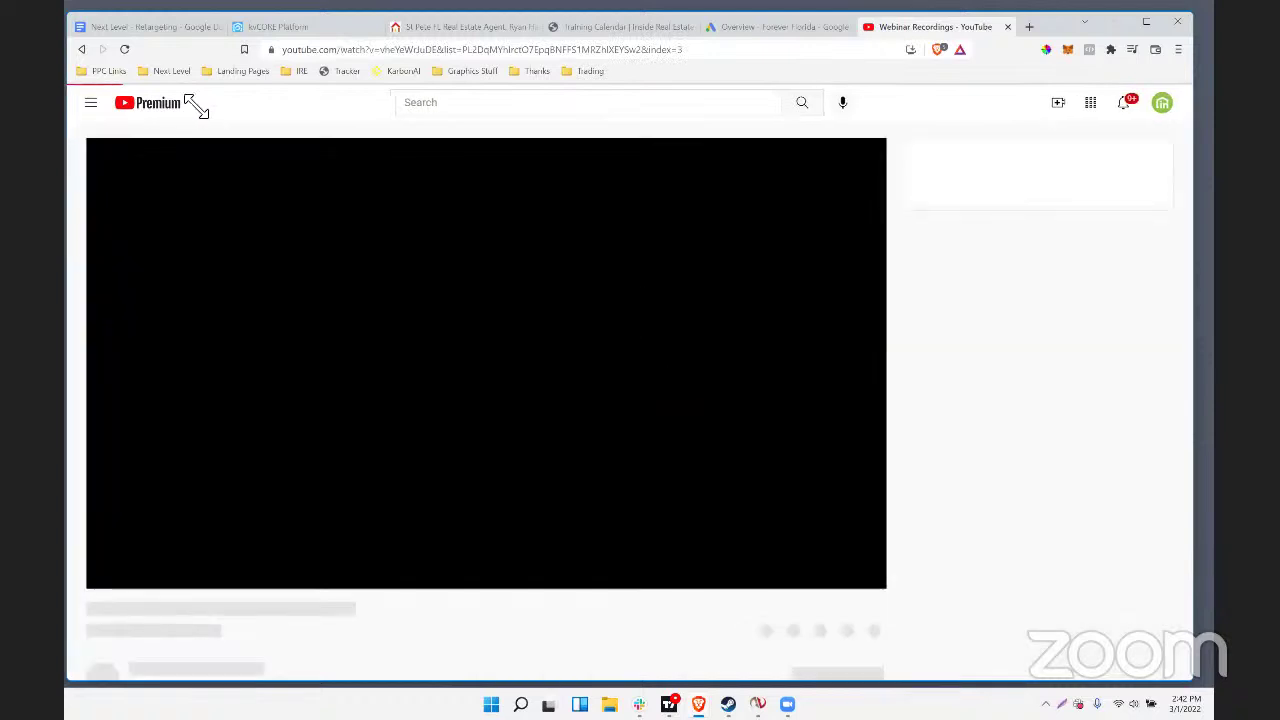
{"action": "left_click", "coordinate": [83, 50]}
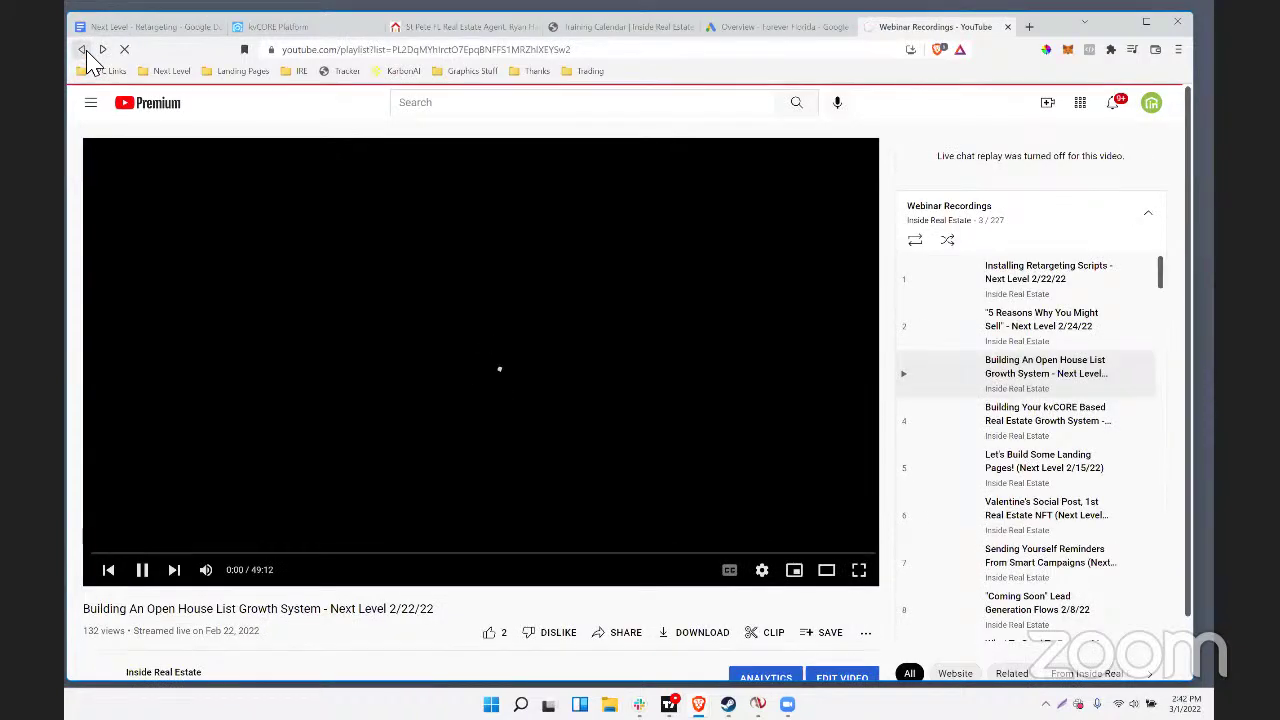
{"action": "left_click", "coordinate": [83, 50]}
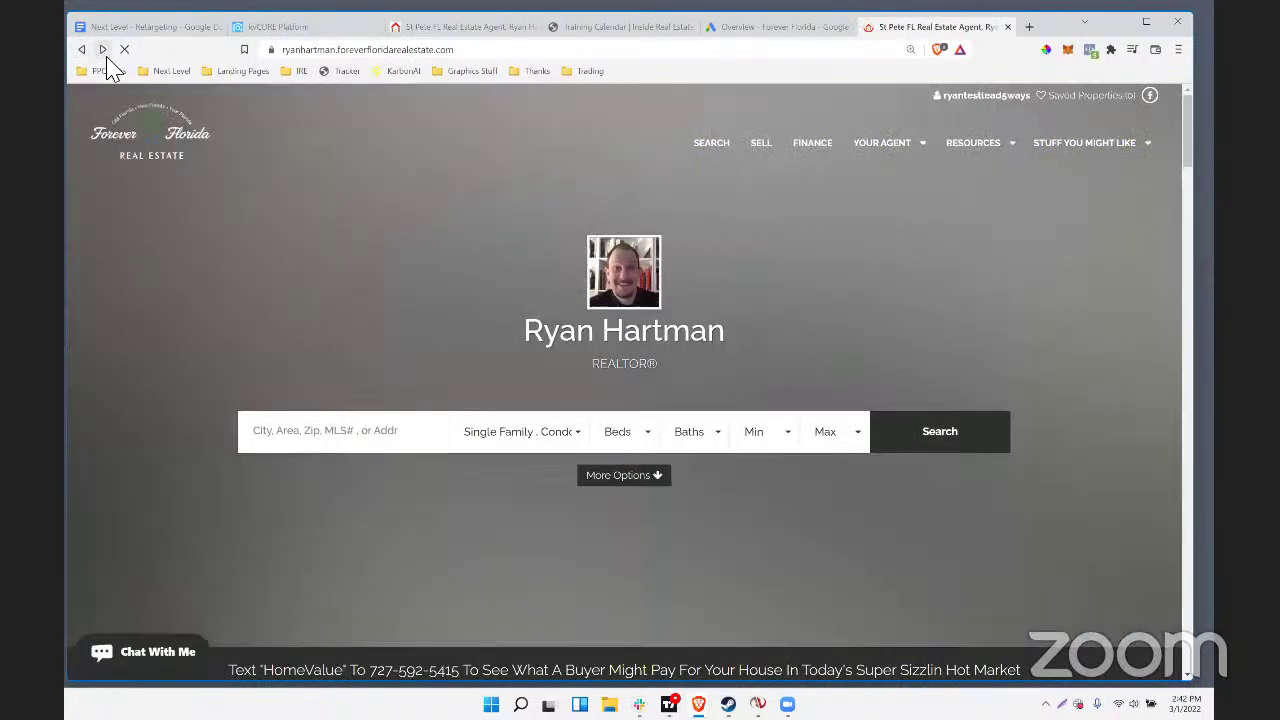
{"action": "left_click", "coordinate": [104, 52]}
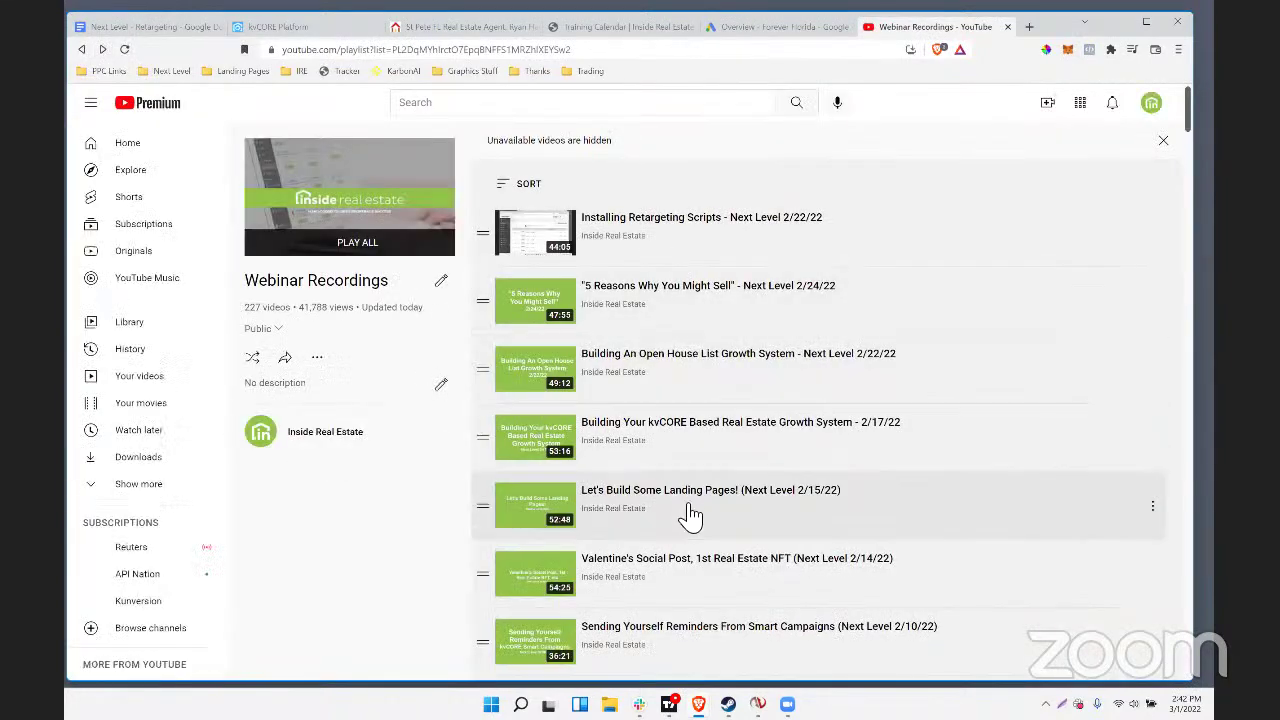
Copy the link of the "Building Your kvCORE Based Real Estate Growth System - 2/17/22" video, and open the Growth System Builder course in Thinkific
{"action": "right_click", "coordinate": [704, 421]}
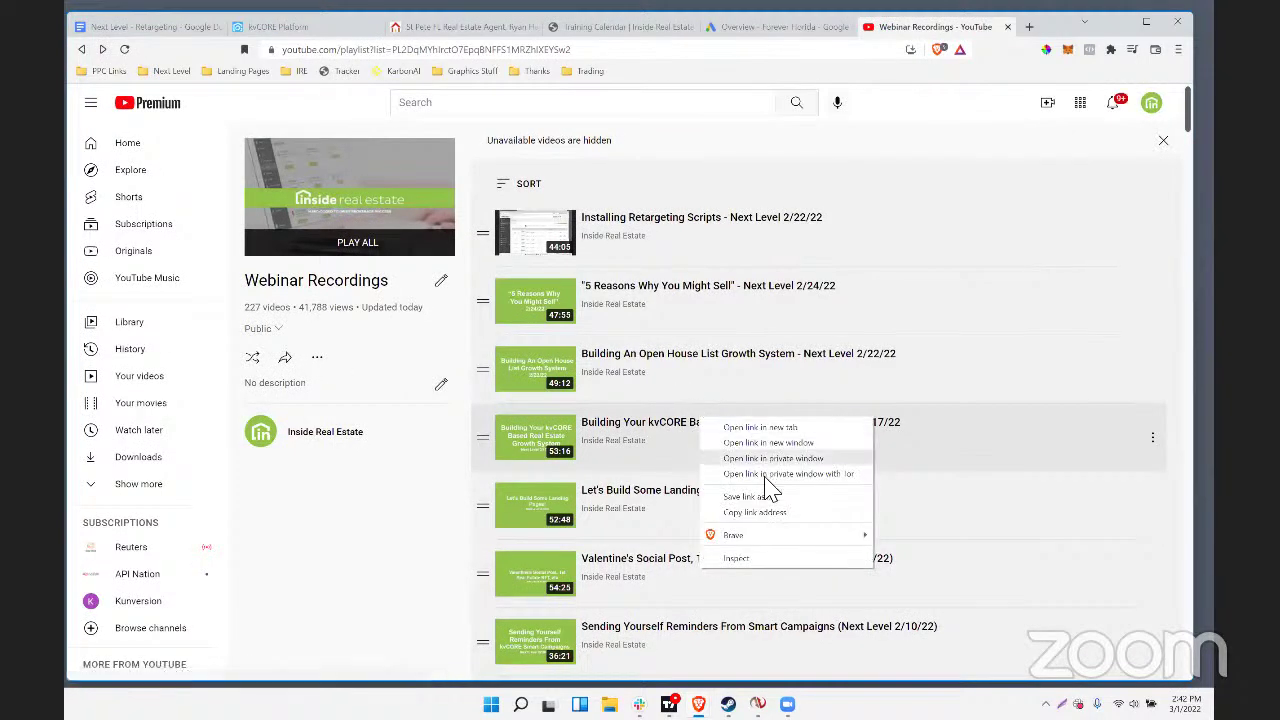
{"action": "left_click", "coordinate": [772, 512]}
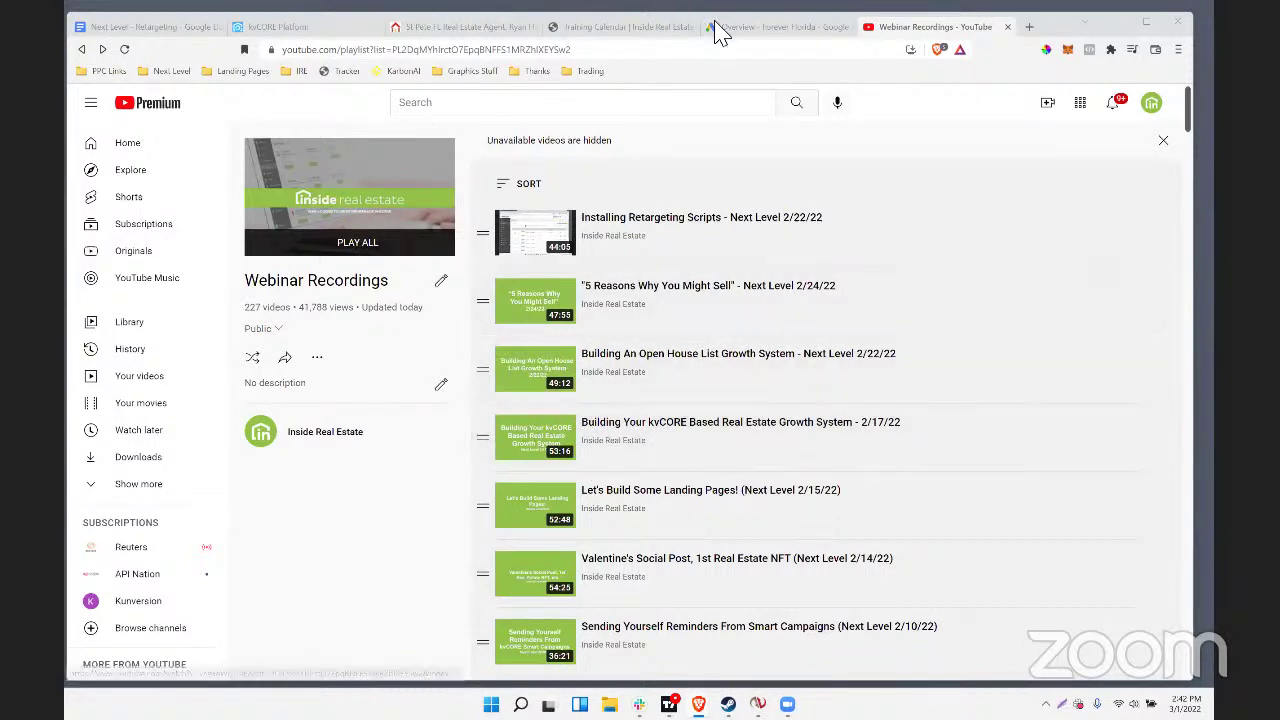
{"action": "left_click", "coordinate": [170, 71]}
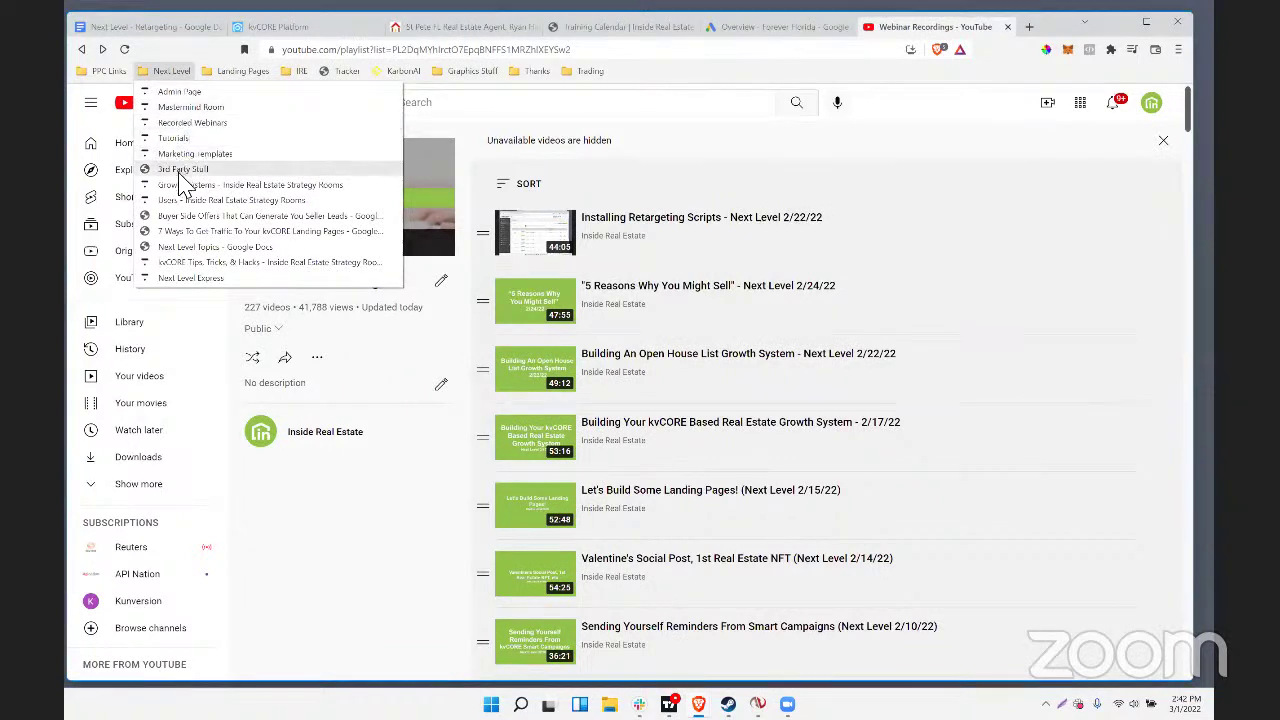
{"action": "left_click", "coordinate": [194, 201]}
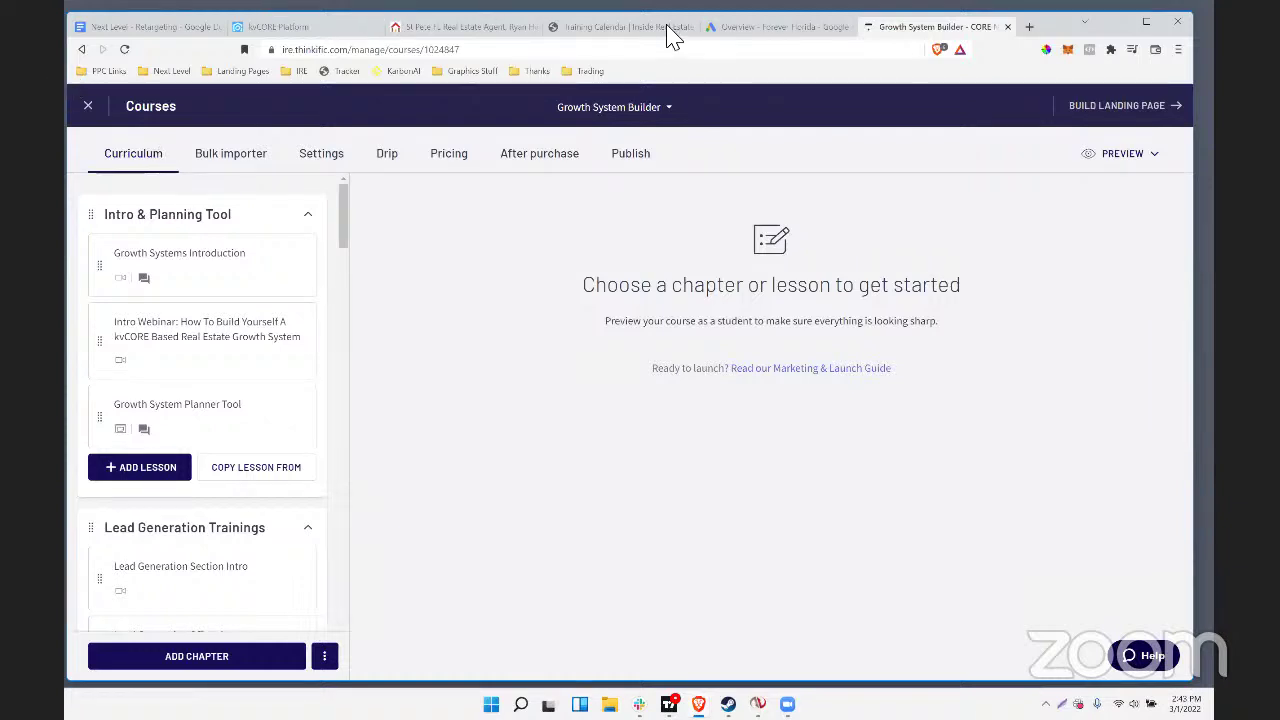
Switch to Google Ads and examine the performance figures of the ads in the St Pete New Construction campaign
{"action": "left_click", "coordinate": [775, 27]}
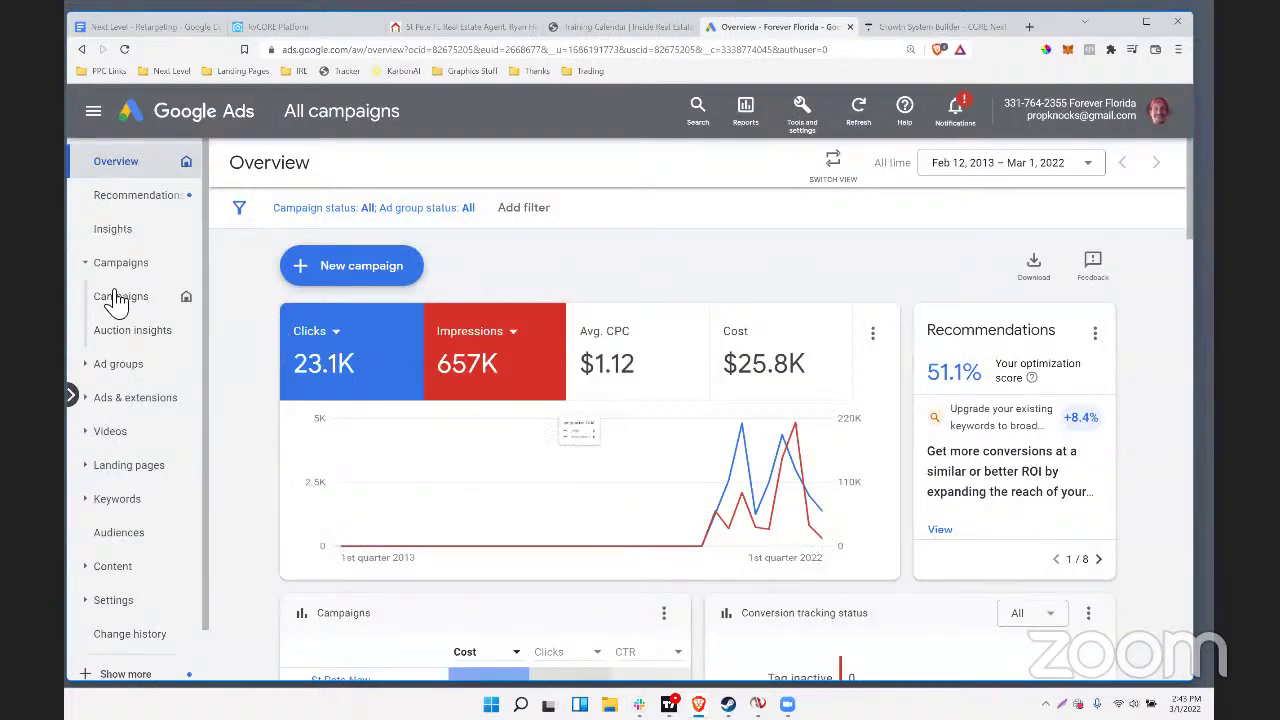
{"action": "left_click", "coordinate": [114, 297]}
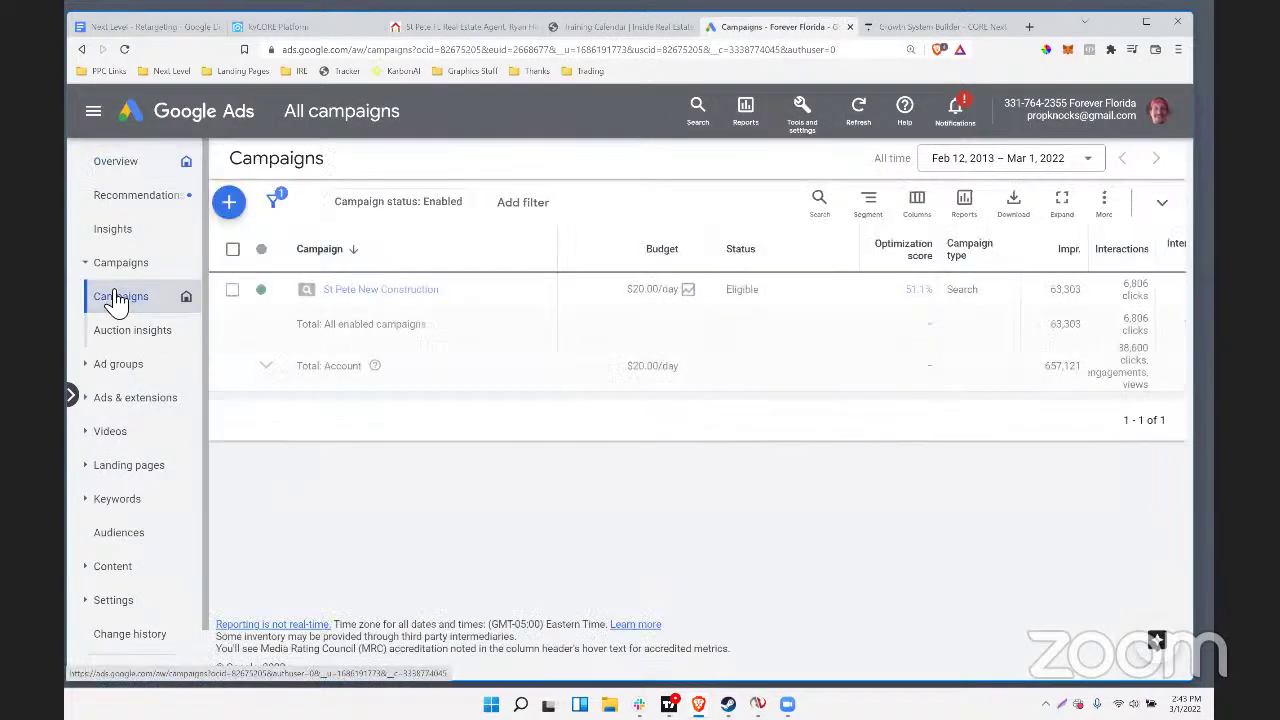
{"action": "left_click", "coordinate": [421, 292]}
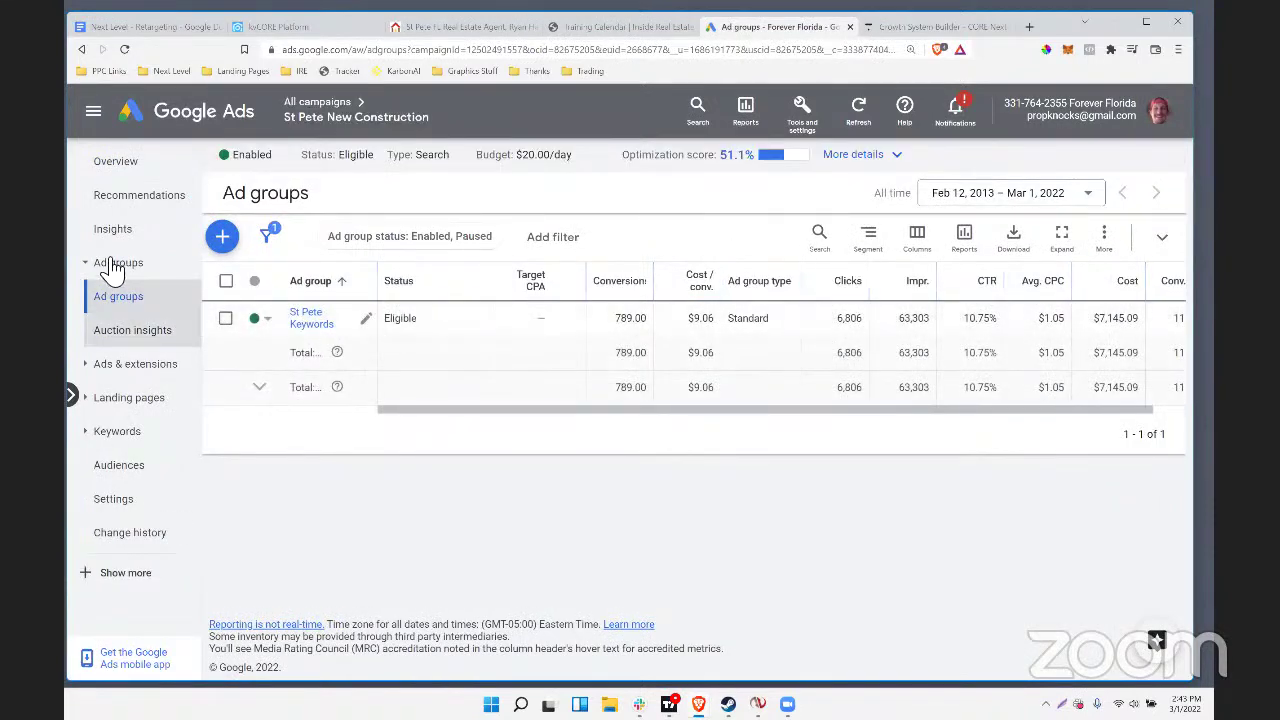
{"action": "left_click", "coordinate": [112, 366]}
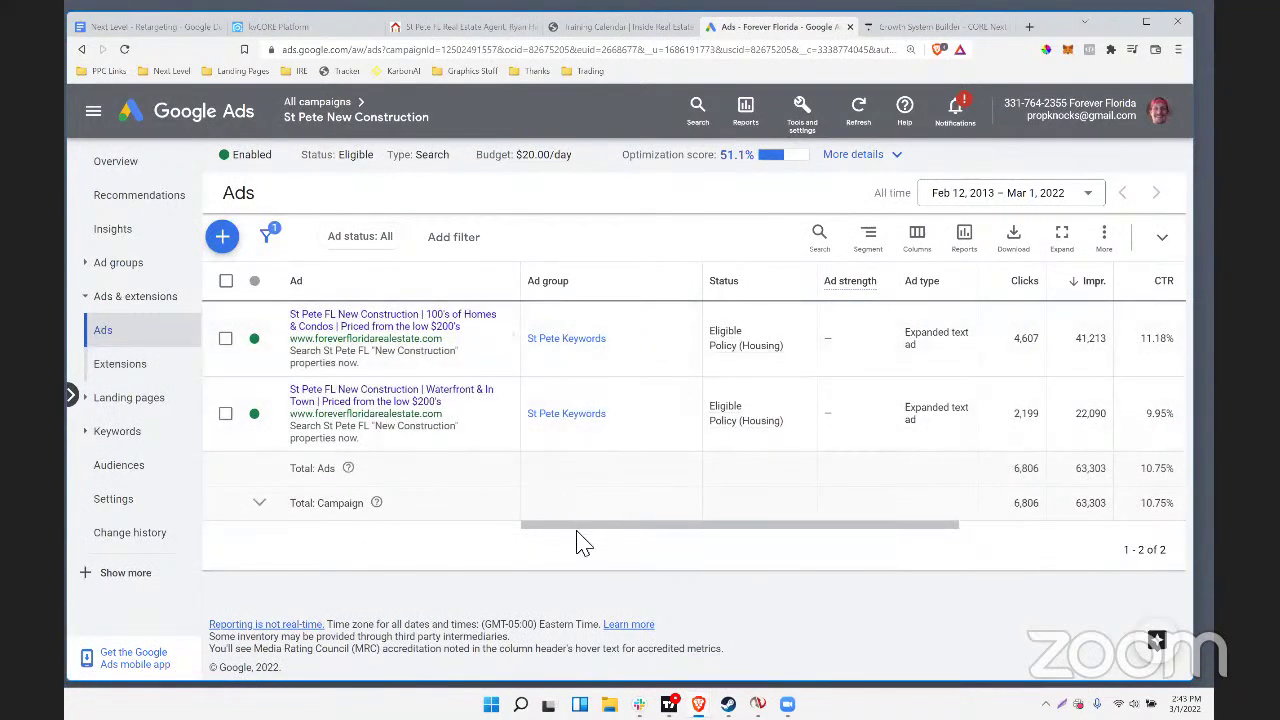
{"action": "mouse_move", "coordinate": [578, 524]}
{"action": "left_mouse_down"}
{"action": "mouse_move", "coordinate": [917, 569]}
{"action": "mouse_move", "coordinate": [797, 540]}
{"action": "mouse_move", "coordinate": [660, 546]}
{"action": "mouse_move", "coordinate": [964, 528]}
{"action": "left_mouse_up"}
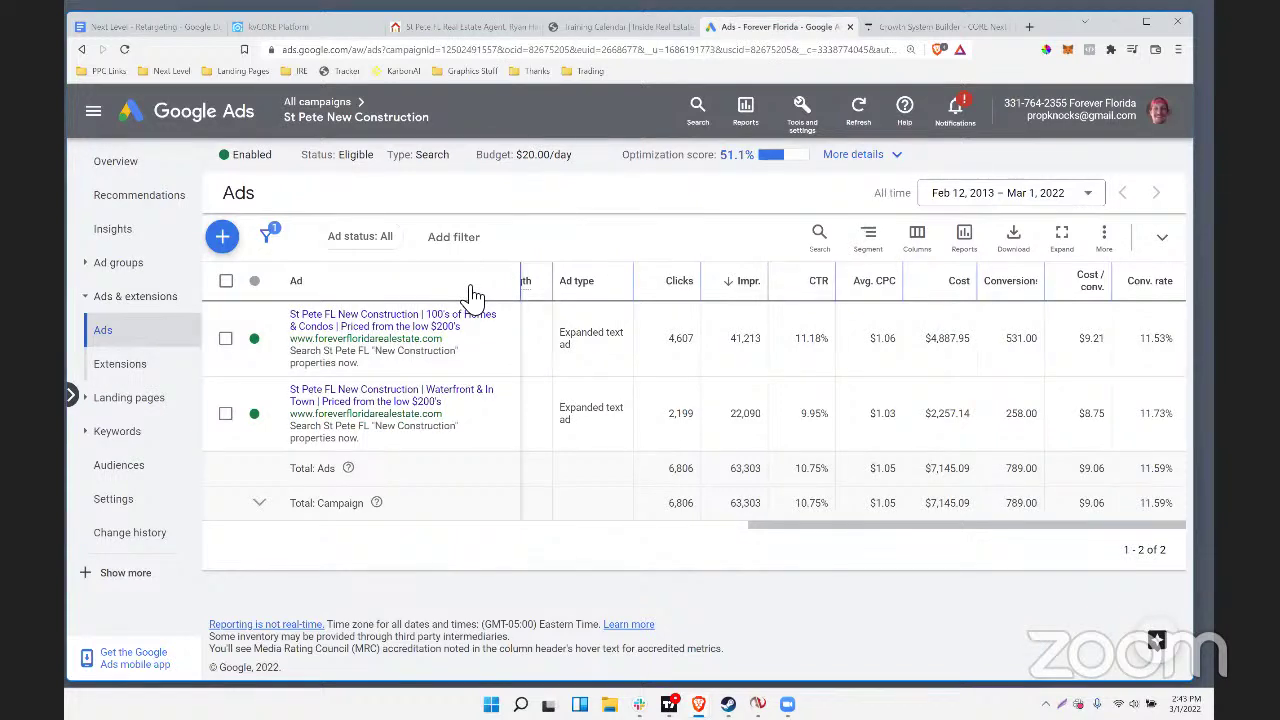
{"action": "left_click_drag", "start_coordinate": [422, 372], "coordinate": [285, 320]}
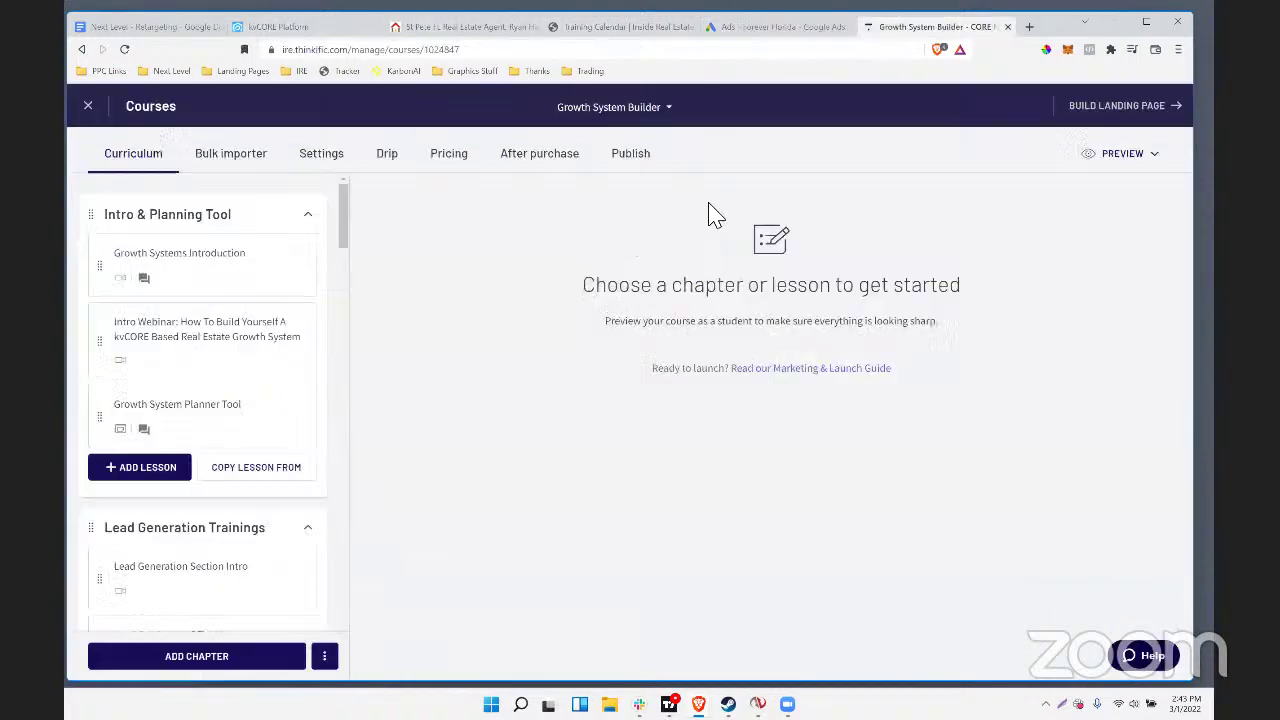
{"action": "left_click", "coordinate": [900, 28]}
{"action": "left_click", "coordinate": [171, 70]}
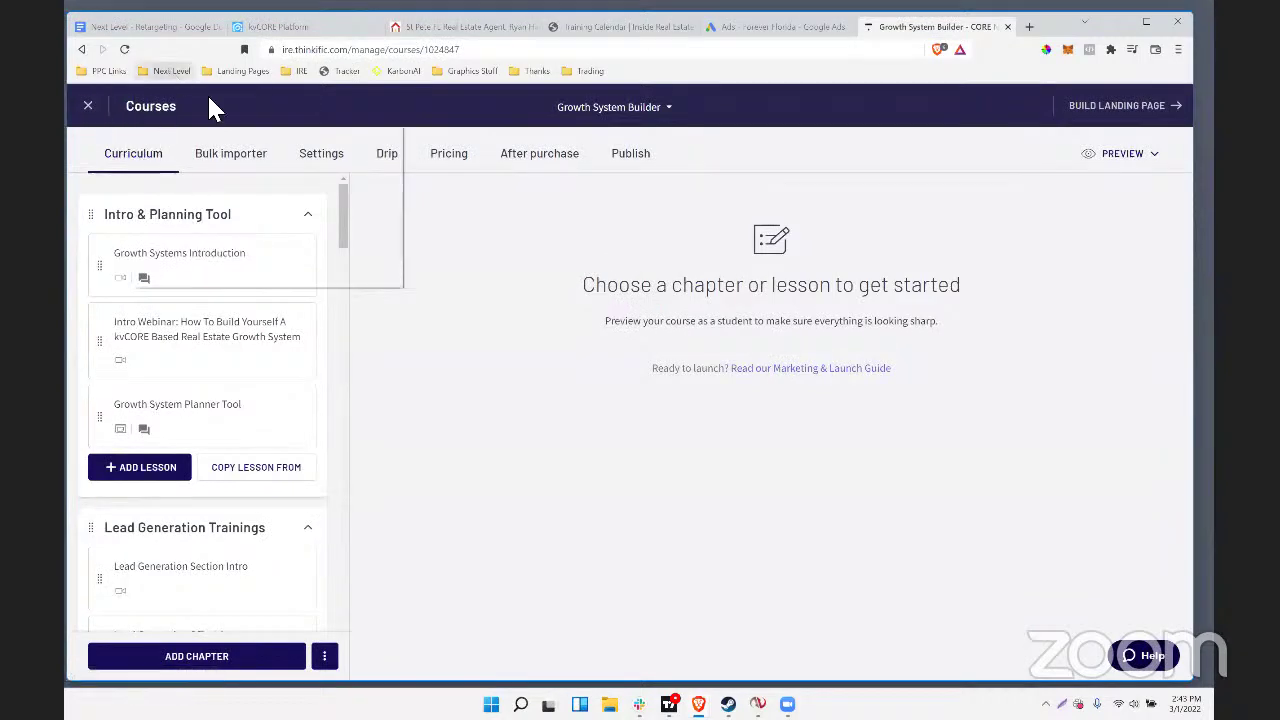
{"action": "left_click", "coordinate": [657, 249]}
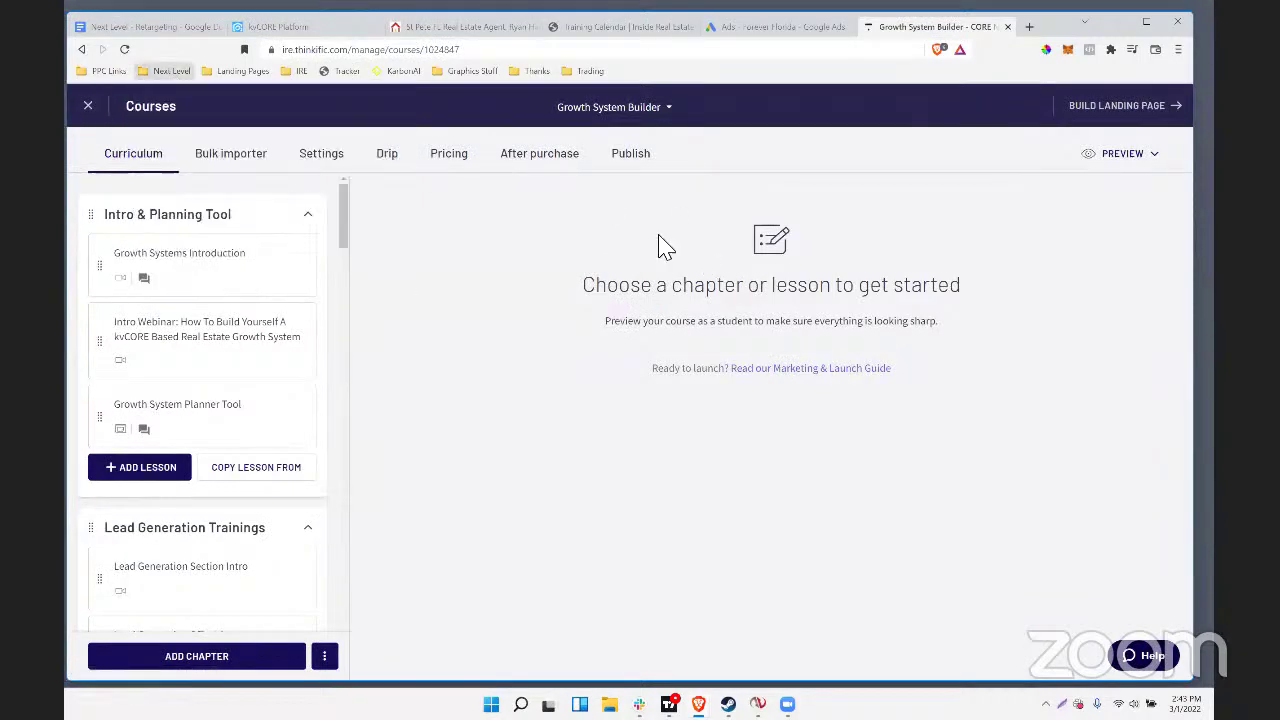
Switch to kvCORE, close the help messenger, and open the Next Mastermind Room through the Next Level Mastermind offer in the marketplace's Coaching category
{"action": "left_click", "coordinate": [266, 27]}
{"action": "left_click", "coordinate": [137, 412]}
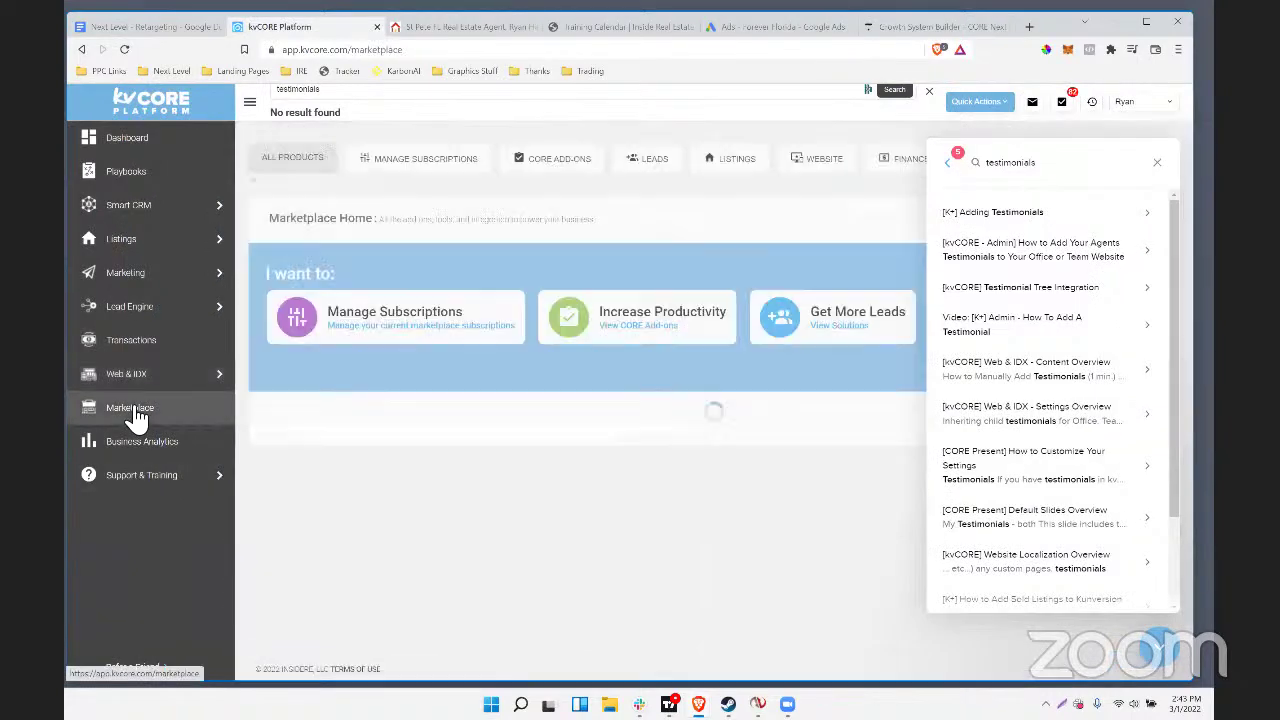
{"action": "left_click", "coordinate": [1157, 163]}
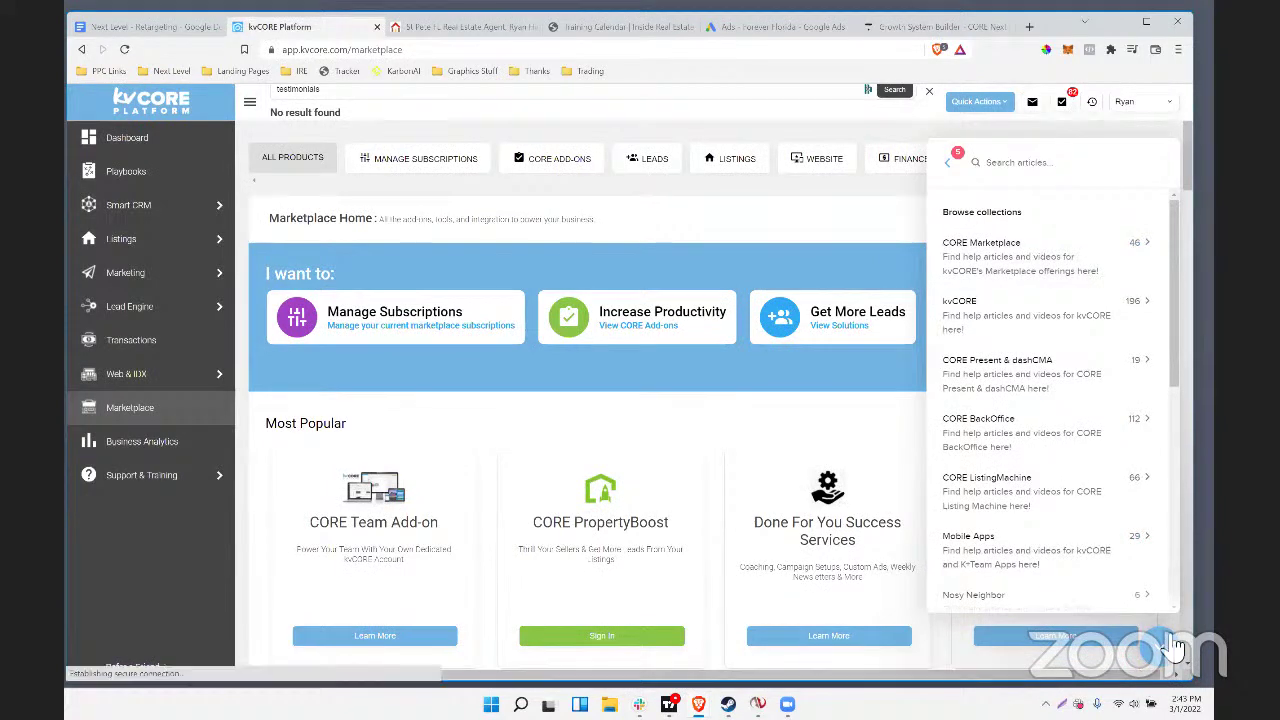
{"action": "left_click", "coordinate": [1160, 645]}
{"action": "left_click", "coordinate": [1125, 176]}
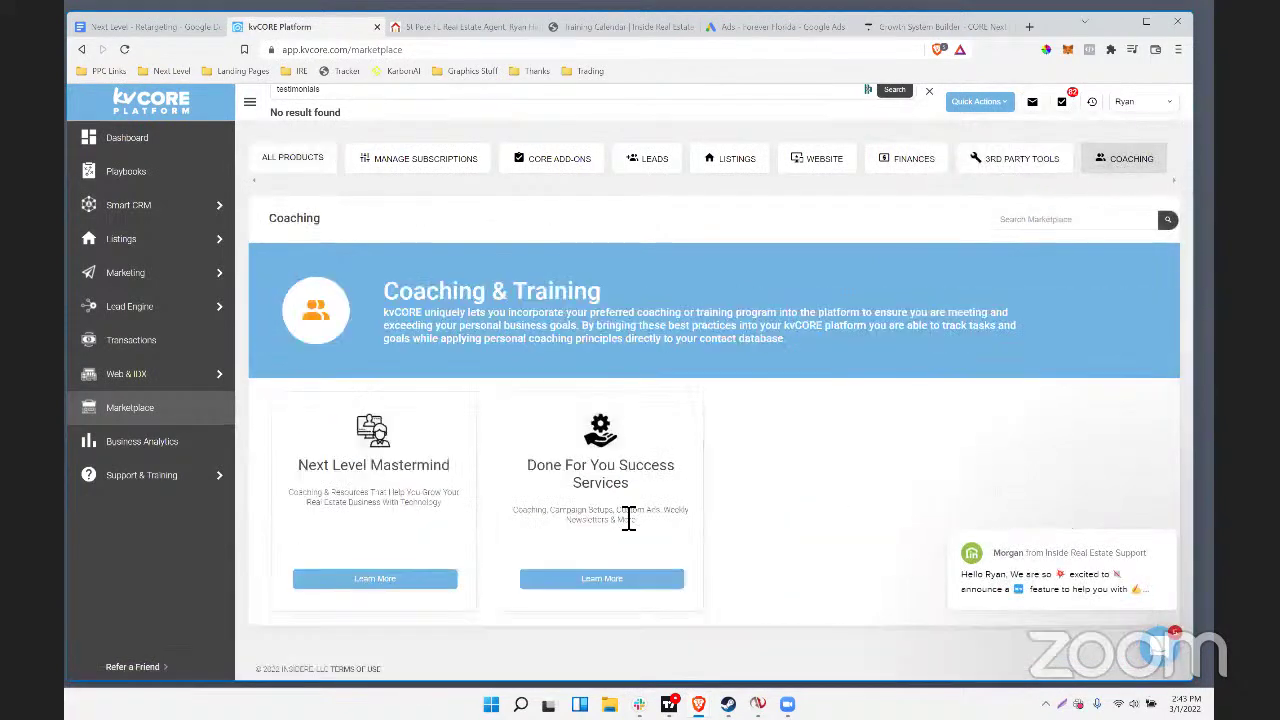
{"action": "left_click", "coordinate": [393, 581]}
{"action": "left_click", "coordinate": [848, 213]}
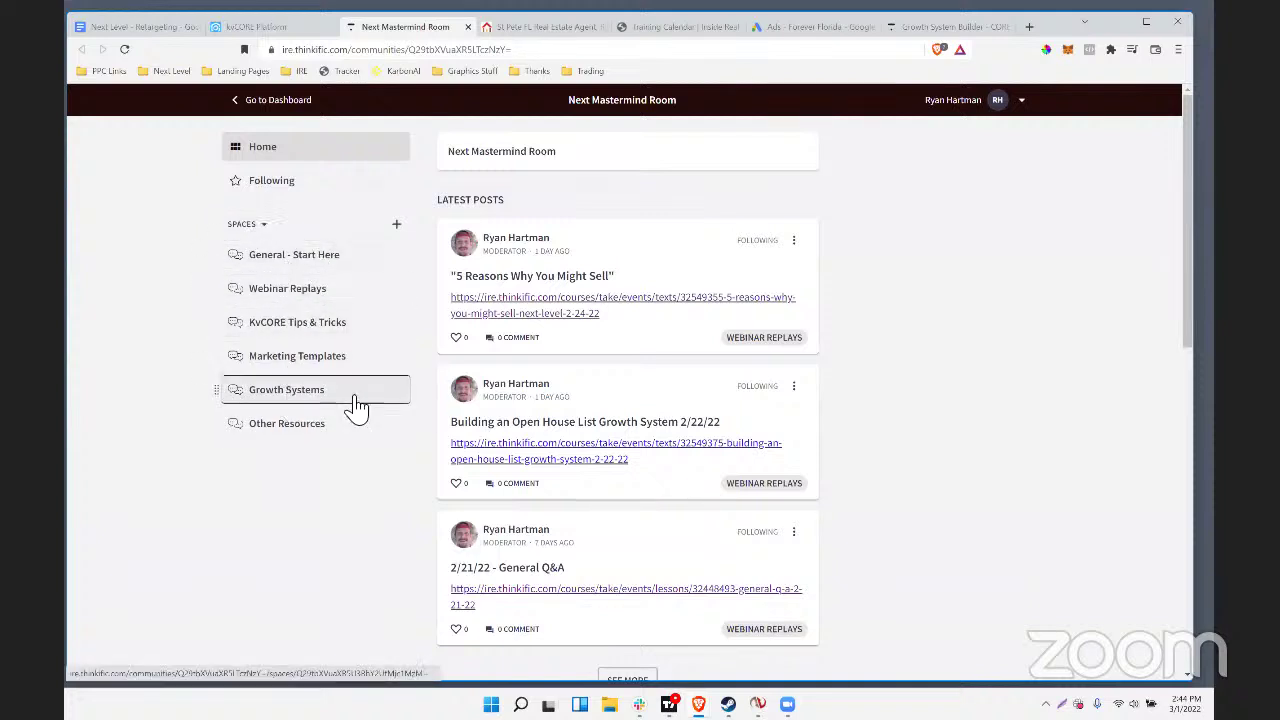
Open the Growth Systems Introduction lesson linked in the Growth Systems space, and look through the Lead Generation Trainings and other course chapters
{"action": "left_click", "coordinate": [305, 400]}
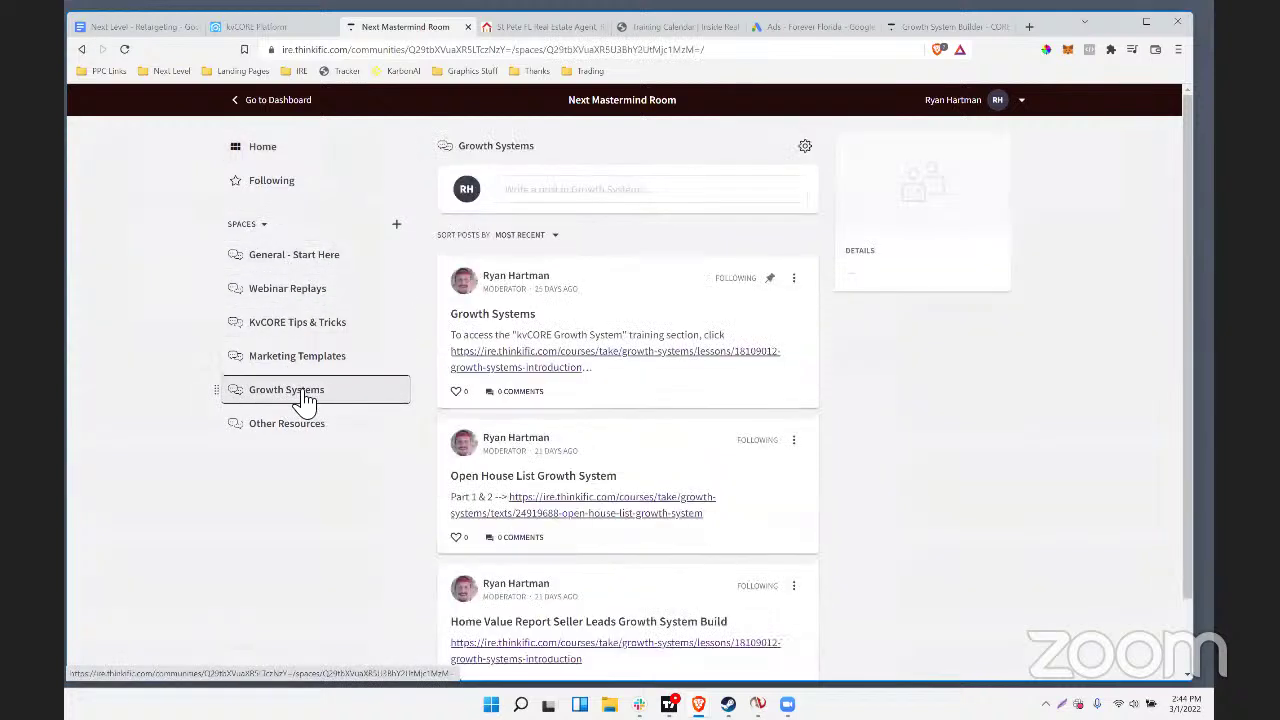
{"action": "left_click", "coordinate": [465, 375]}
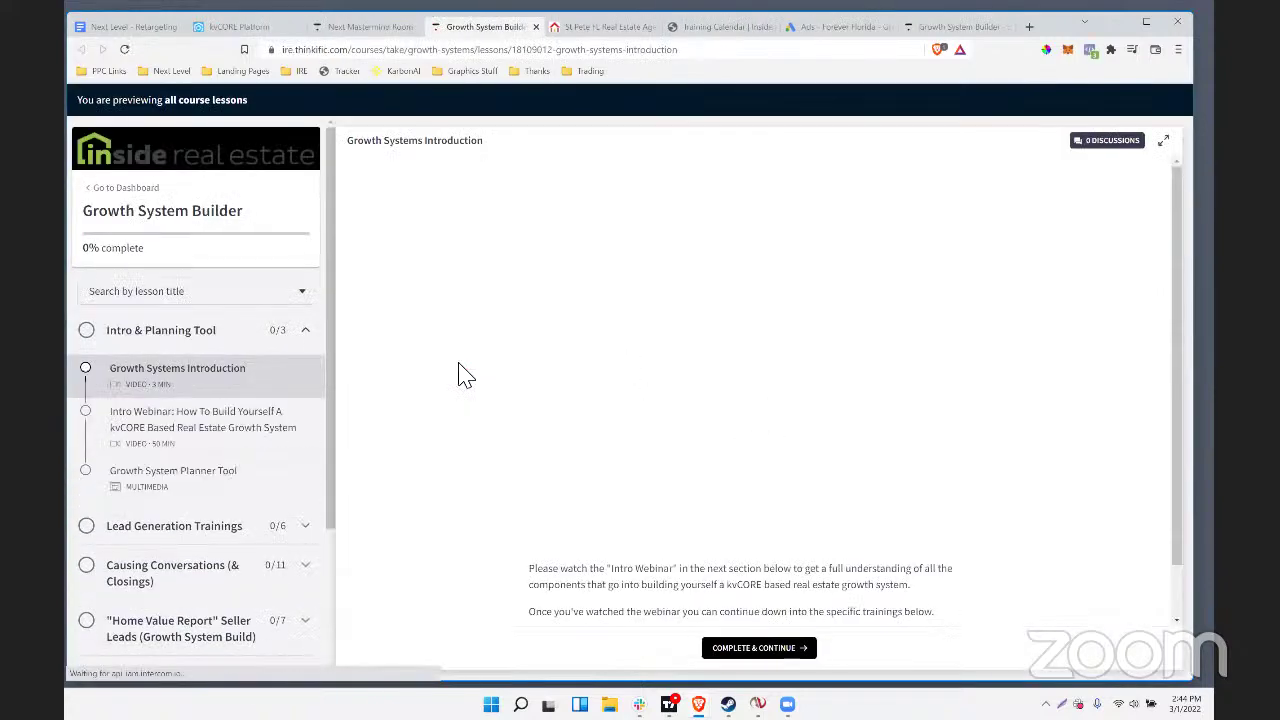
{"action": "left_click", "coordinate": [215, 526]}
{"action": "scroll", "coordinate": [245, 450], "scroll_direction": "down", "scroll_amount": 2}
{"action": "scroll", "coordinate": [230, 460], "scroll_direction": "down", "scroll_amount": 4}
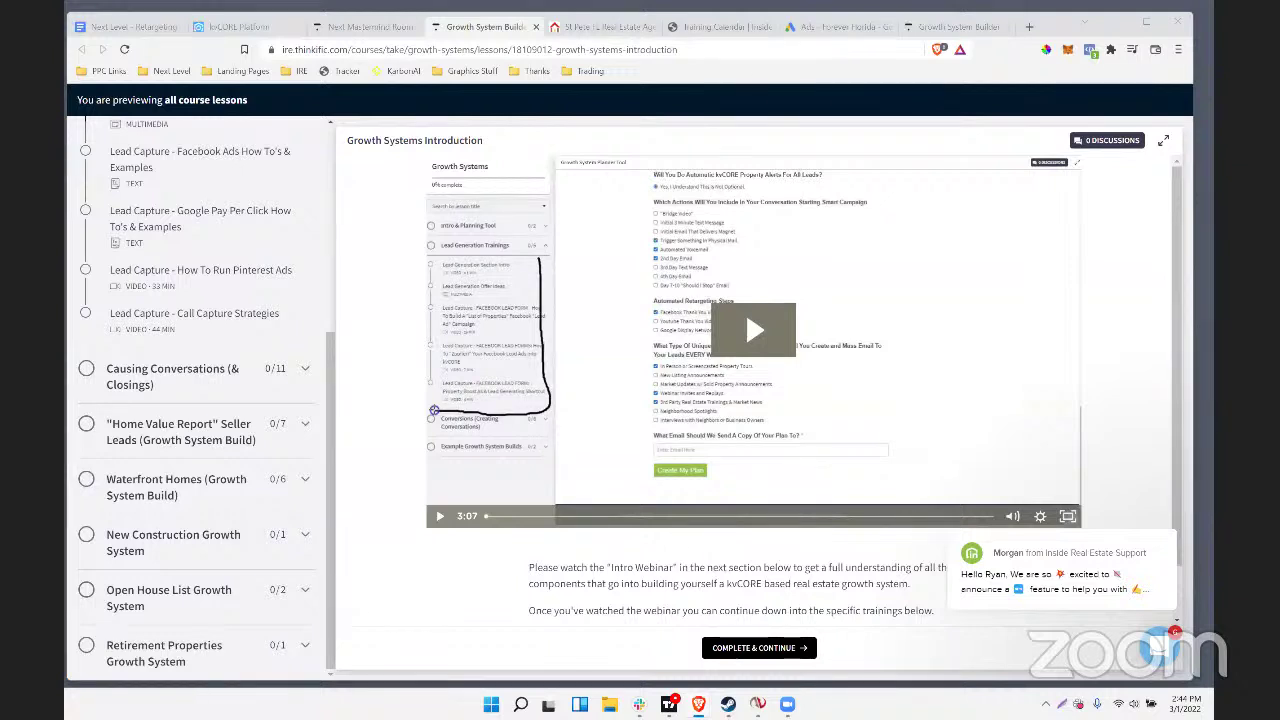
Open the Webinar Recordings playlist at insiderealestate.com/webinars in a new browser tab
{"action": "left_click", "coordinate": [1027, 28]}
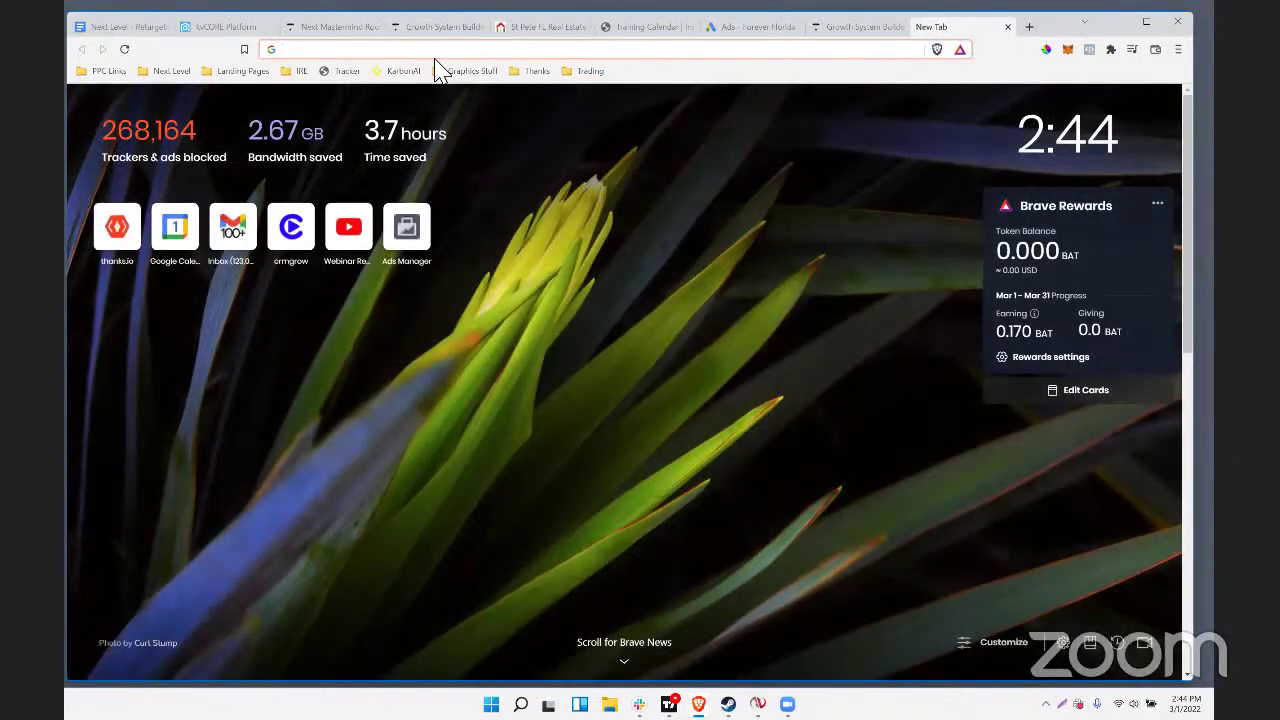
{"action": "left_click", "coordinate": [315, 56]}
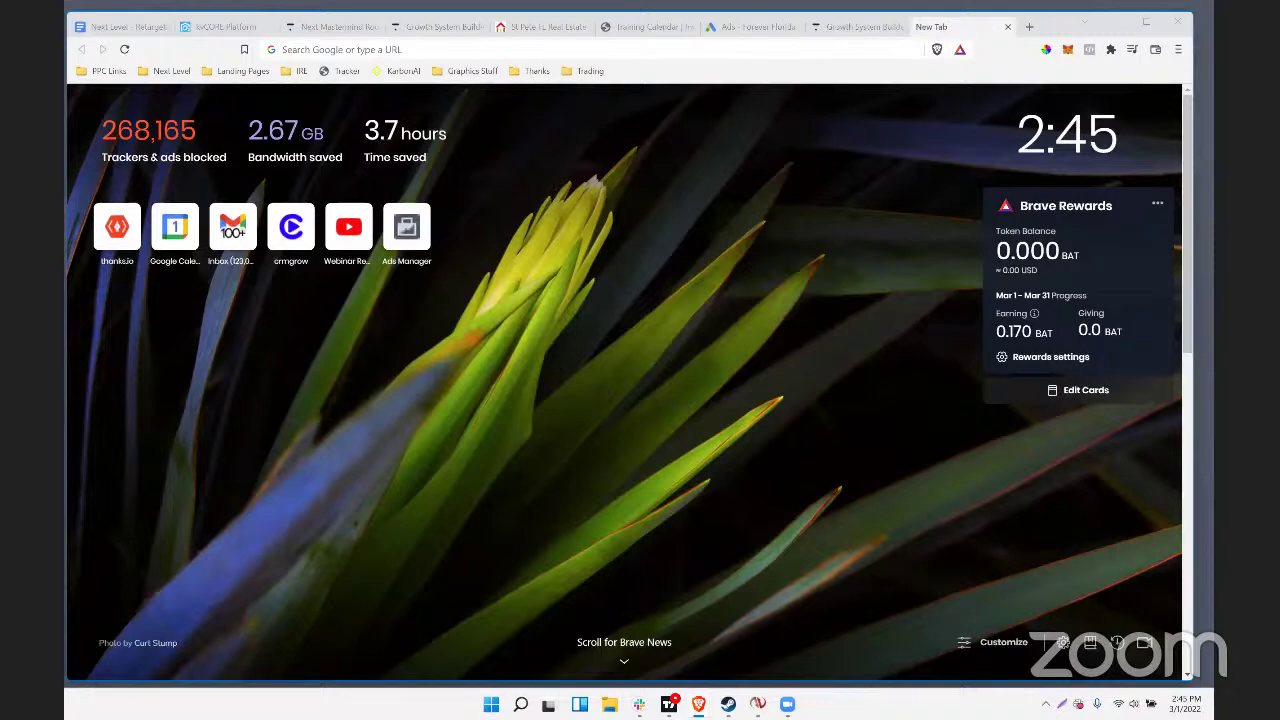
{"action": "left_click", "coordinate": [386, 49]}
{"action": "type", "text": "insiderealestate.com/webinars"}
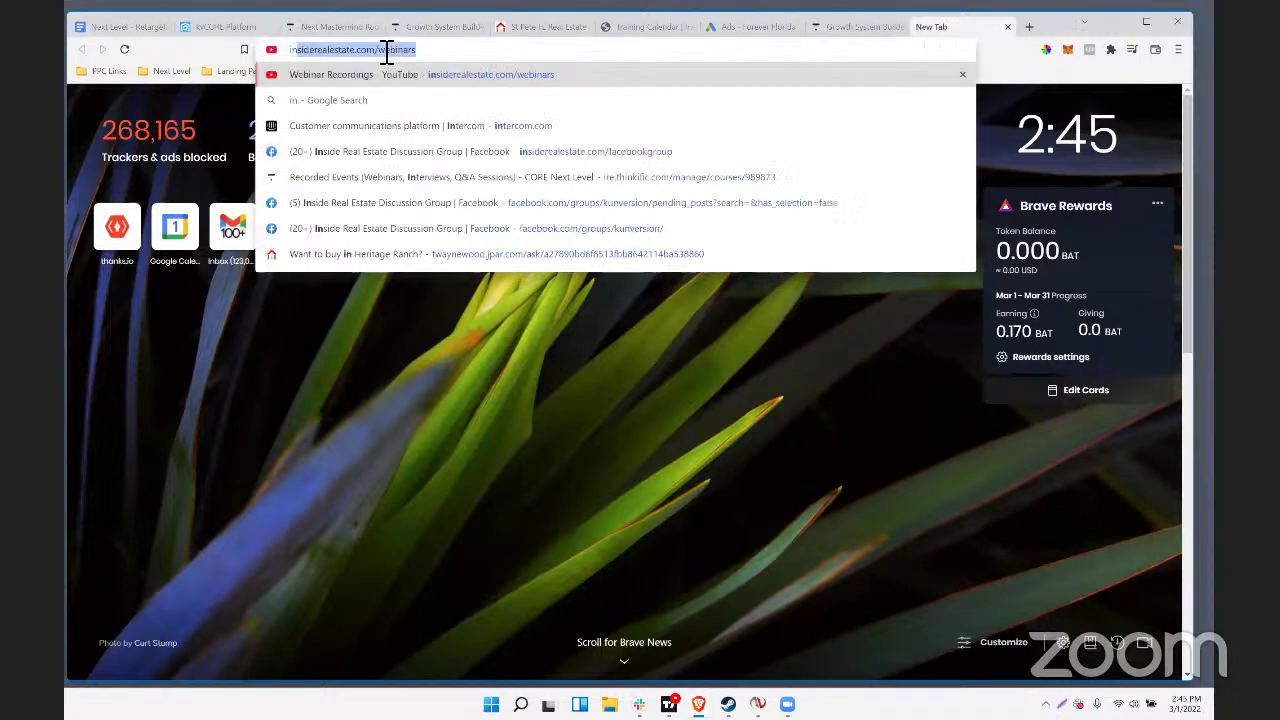
{"action": "key", "text": "Return"}
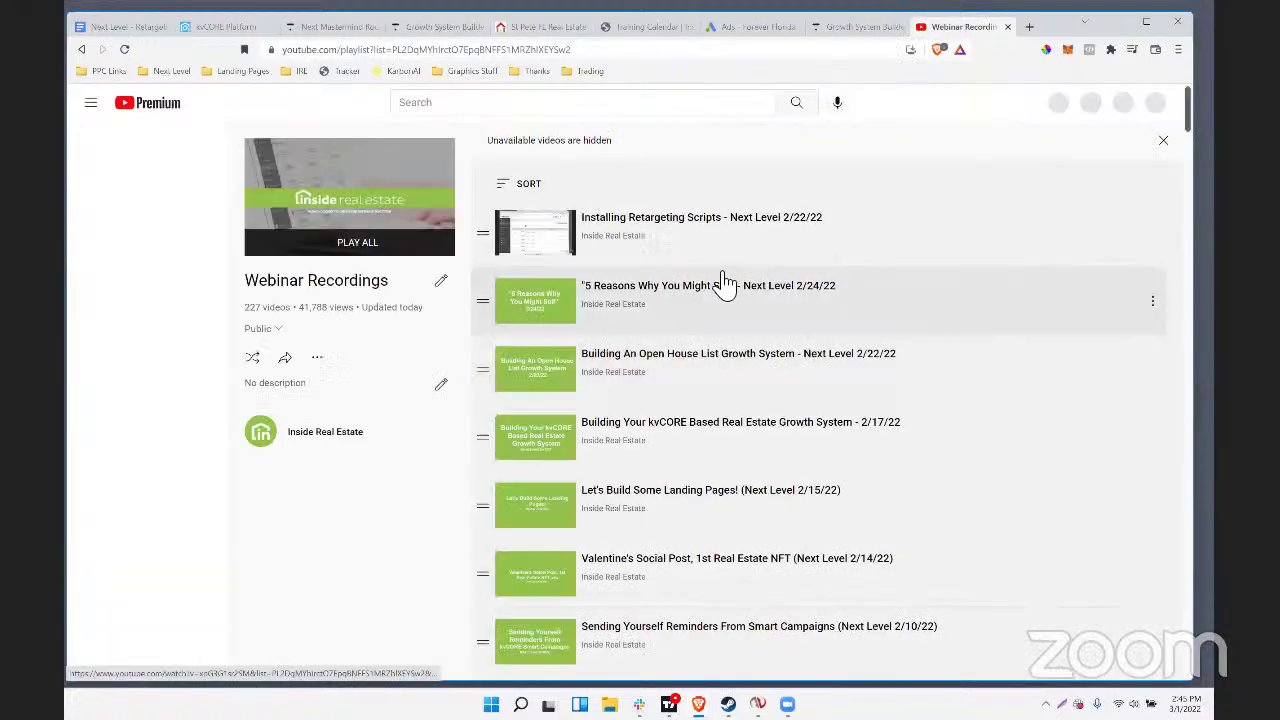
Look through the recordings in the Webinar Recordings playlist, from the newest videos down to the older ones
{"action": "scroll", "coordinate": [724, 282], "scroll_direction": "down", "scroll_amount": 6}
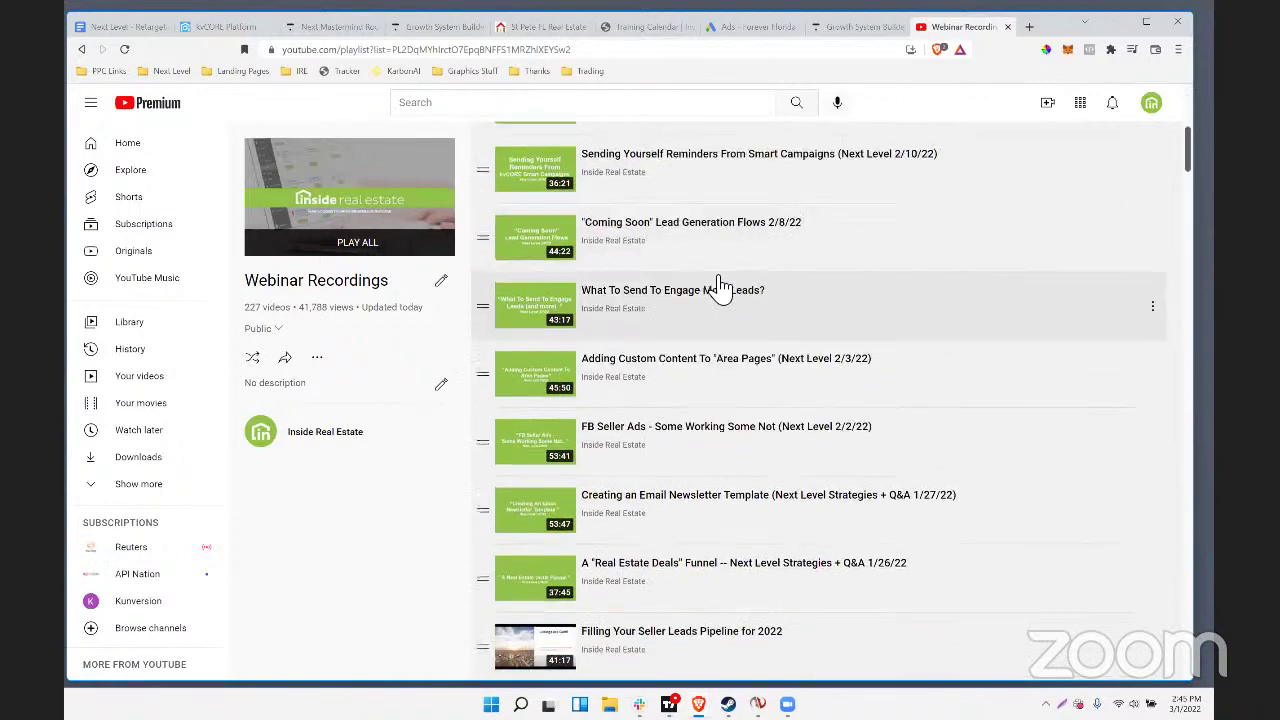
{"action": "scroll", "coordinate": [720, 297], "scroll_direction": "down", "scroll_amount": 14}
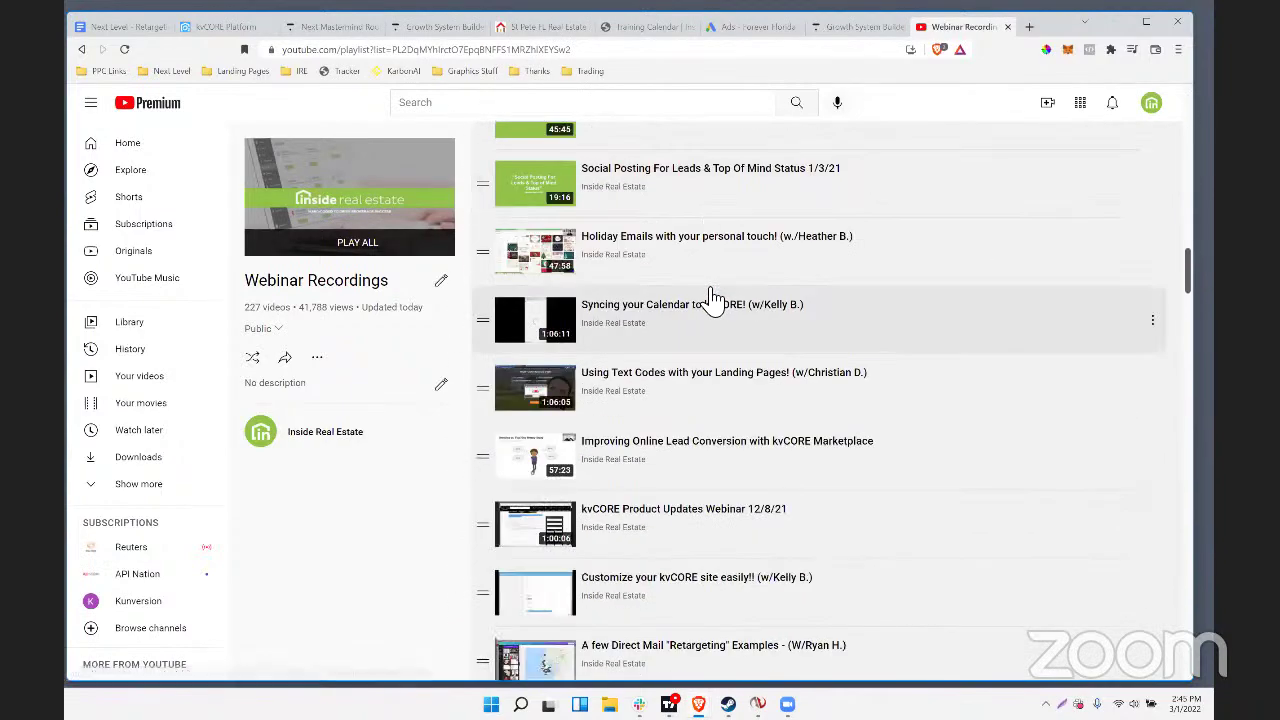
{"action": "scroll", "coordinate": [713, 300], "scroll_direction": "down", "scroll_amount": 10}
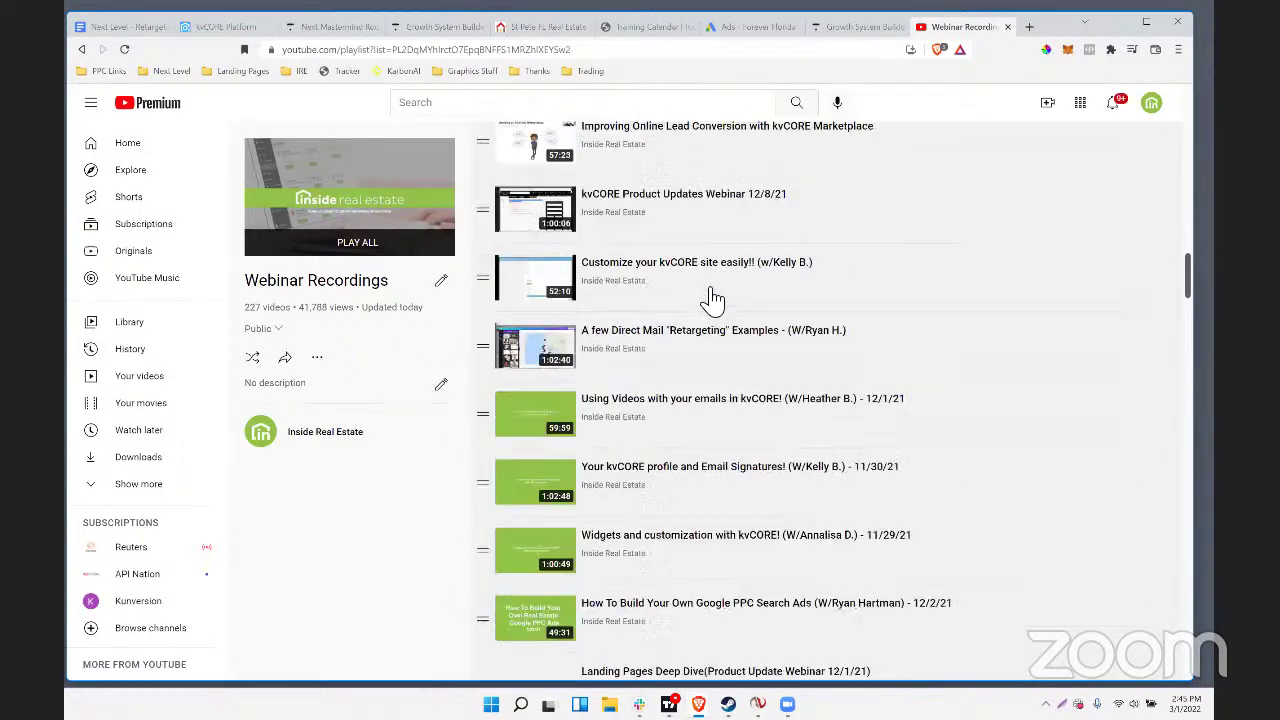
{"action": "scroll", "coordinate": [713, 300], "scroll_direction": "down", "scroll_amount": 10}
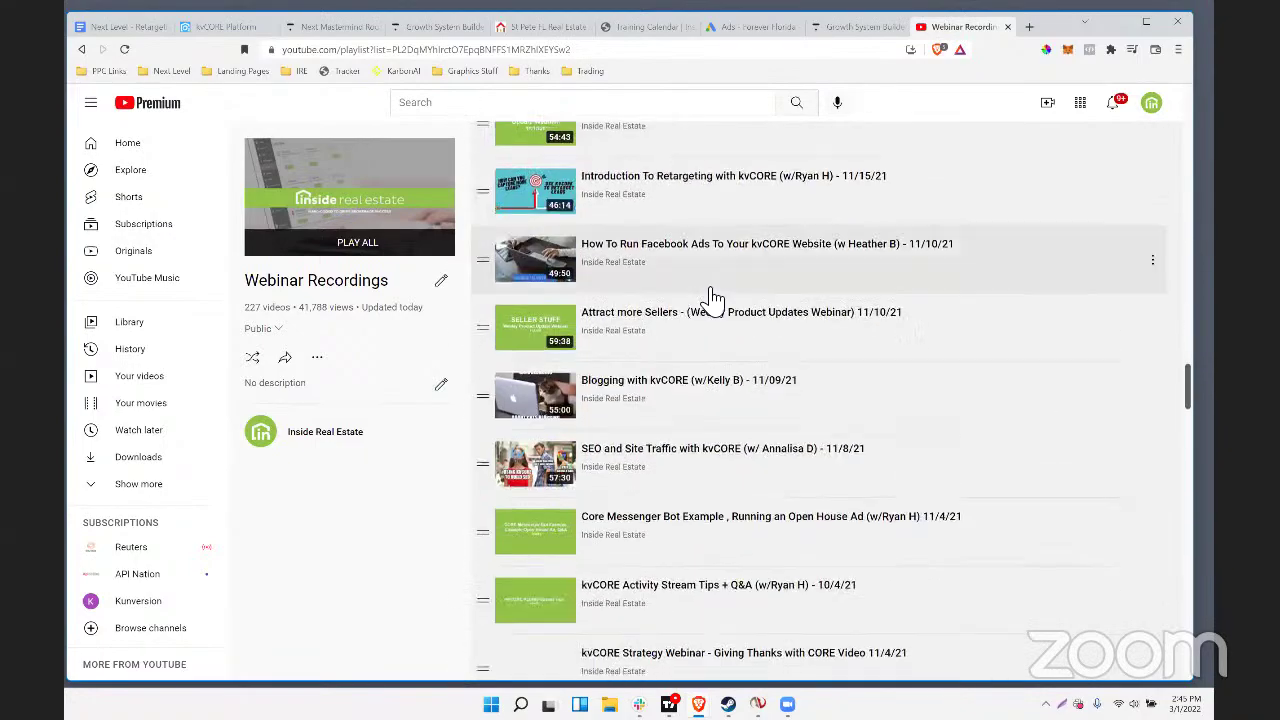
{"action": "scroll", "coordinate": [713, 300], "scroll_direction": "down", "scroll_amount": 3}
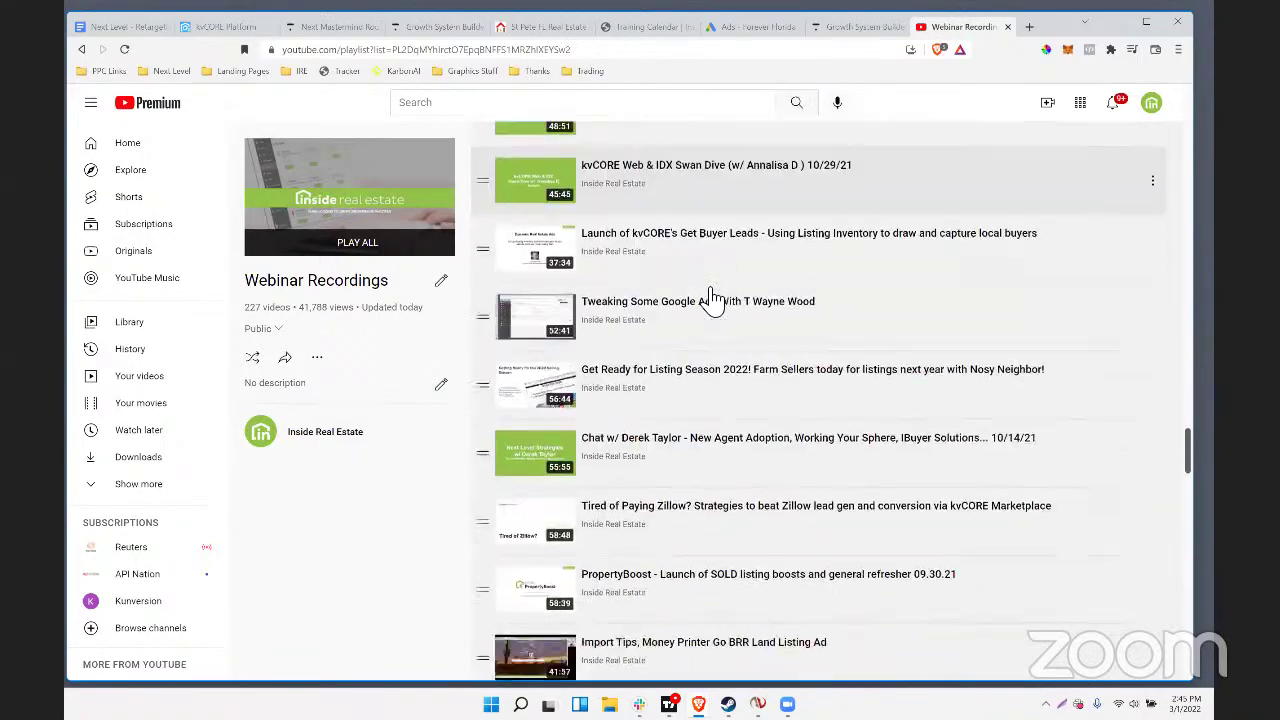
{"action": "scroll", "coordinate": [705, 312], "scroll_direction": "down", "scroll_amount": 5}
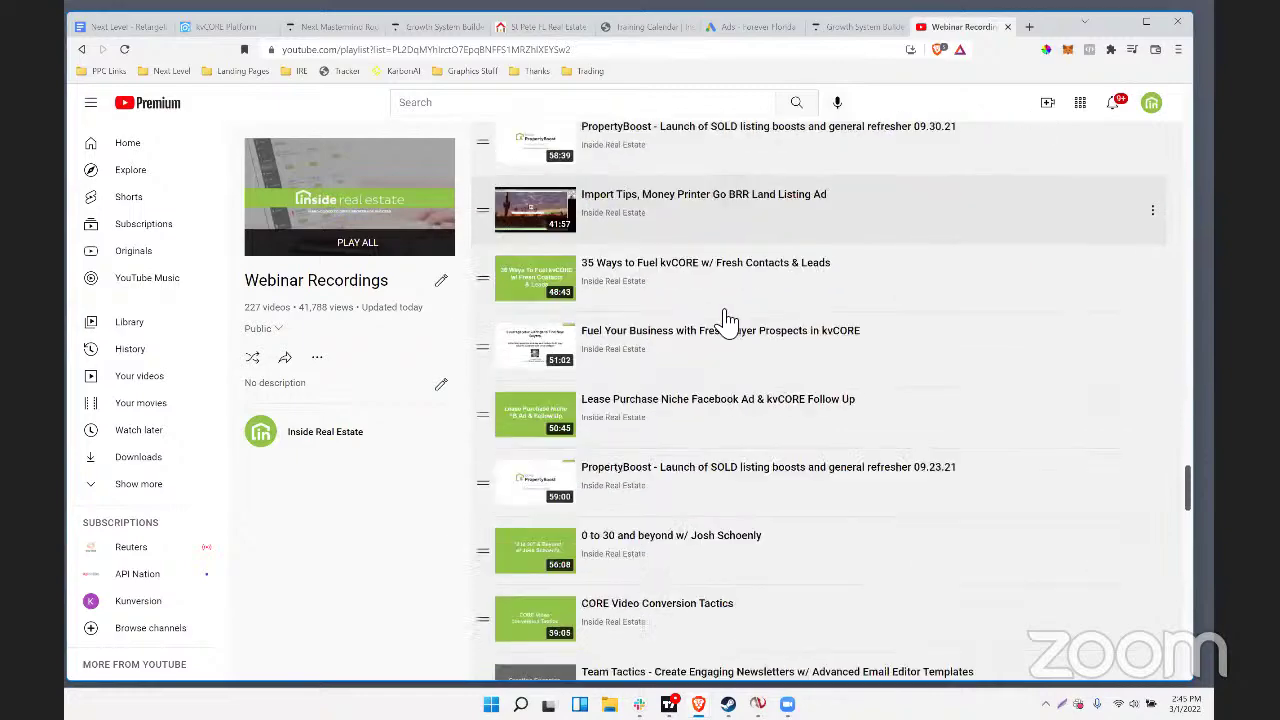
{"action": "scroll", "coordinate": [1000, 438], "scroll_direction": "down", "scroll_amount": 2}
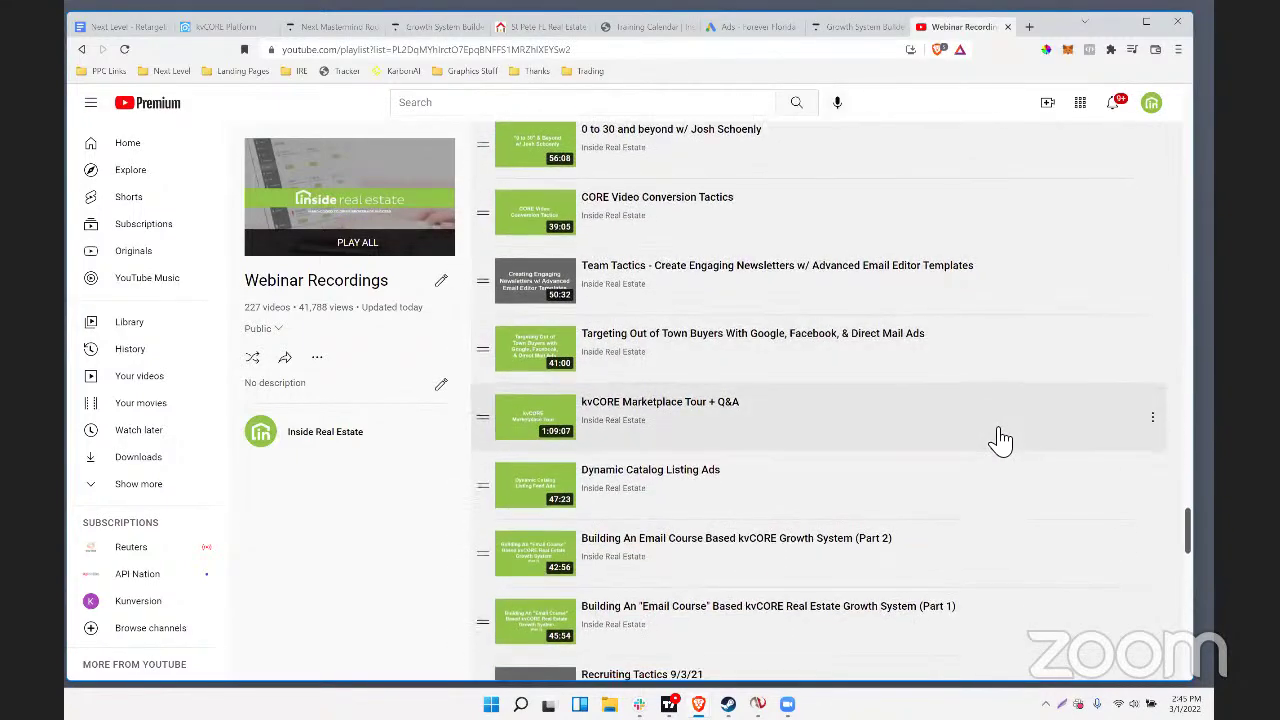
{"action": "scroll", "coordinate": [1000, 438], "scroll_direction": "up", "scroll_amount": 3}
{"action": "scroll", "coordinate": [1000, 438], "scroll_direction": "down", "scroll_amount": 2}
{"action": "scroll", "coordinate": [1000, 440], "scroll_direction": "down", "scroll_amount": 8}
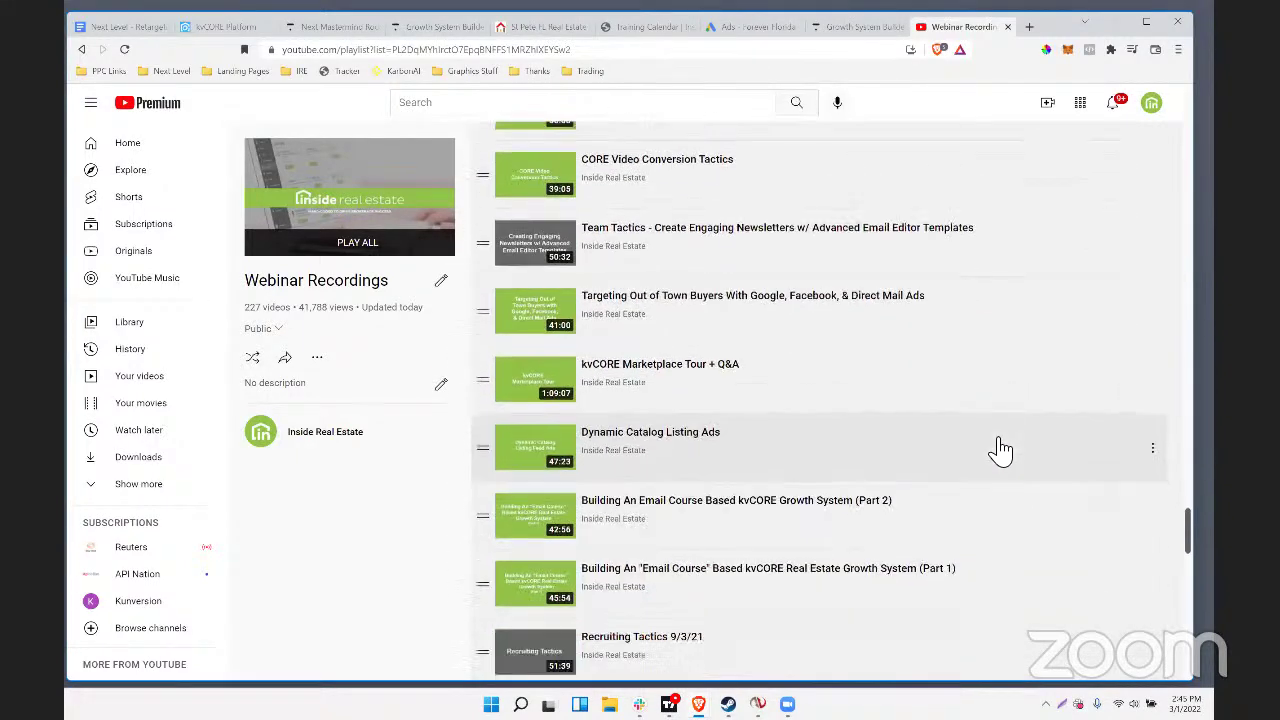
{"action": "scroll", "coordinate": [1000, 455], "scroll_direction": "down", "scroll_amount": 2}
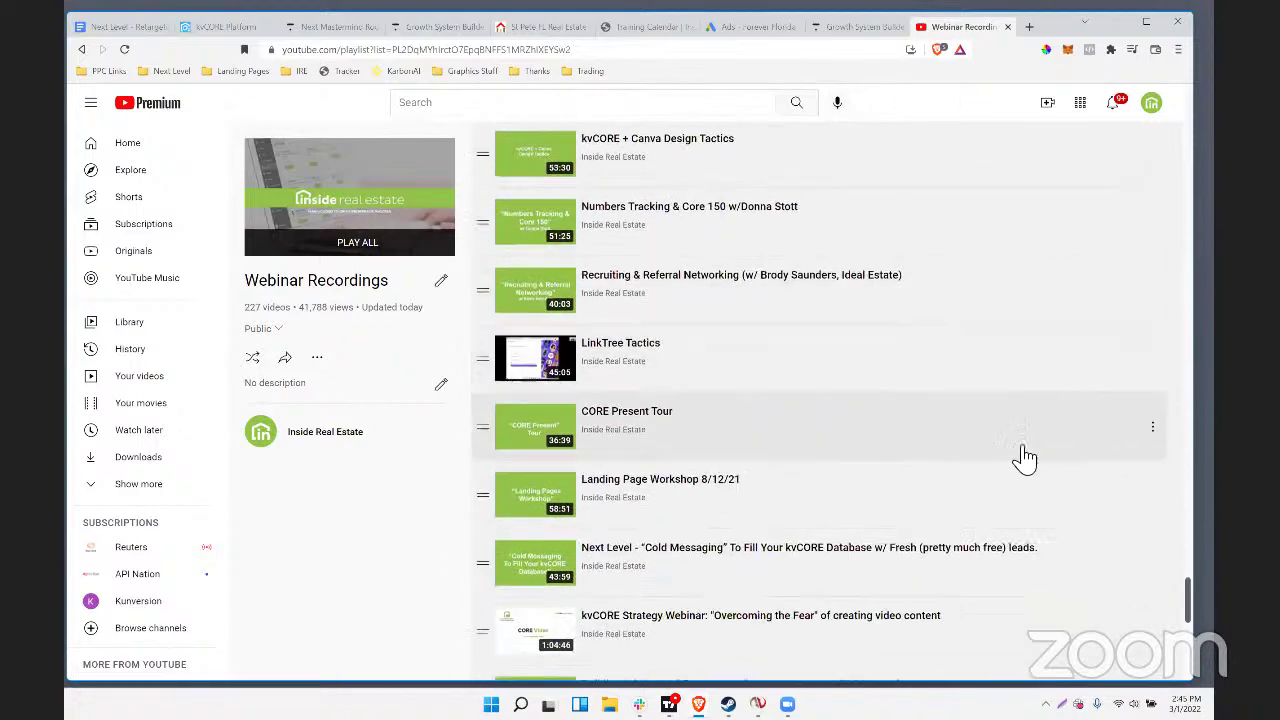
{"action": "scroll", "coordinate": [960, 403], "scroll_direction": "down", "scroll_amount": 3}
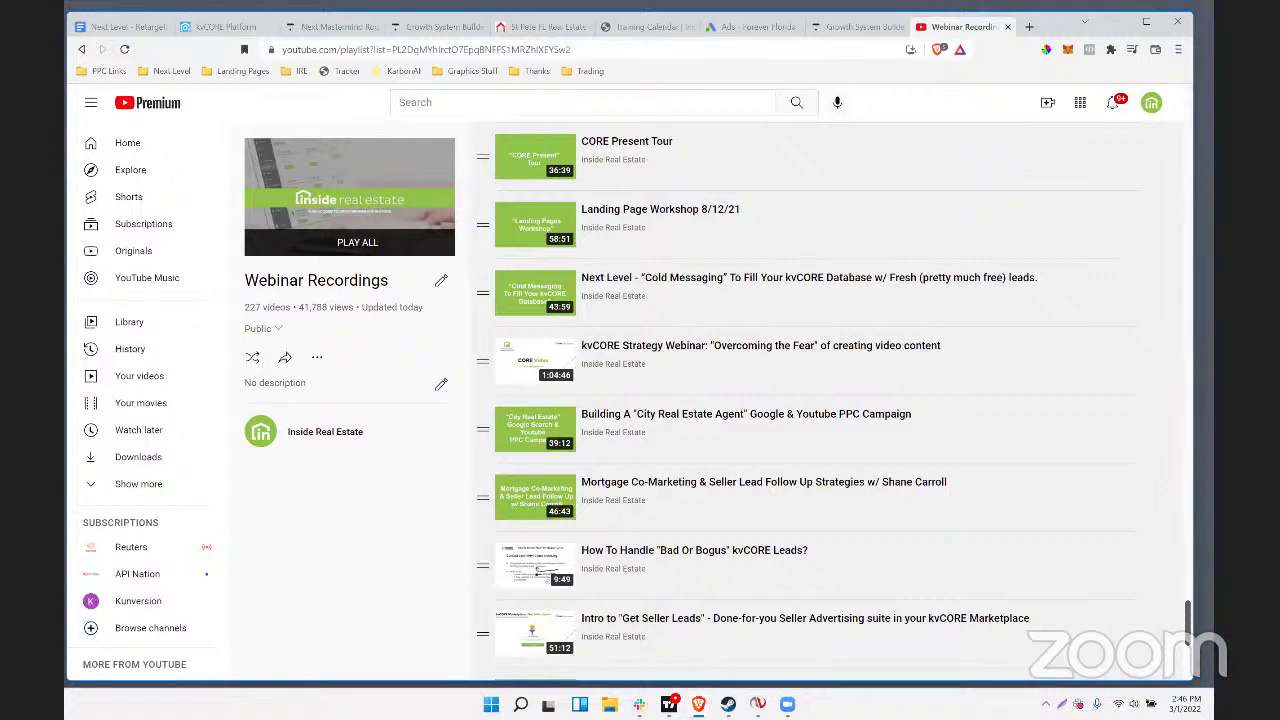
Switch to the Growth System Builder course in Thinkific and examine its lead generation and retargeting lessons in the curriculum
{"action": "left_click", "coordinate": [850, 28]}
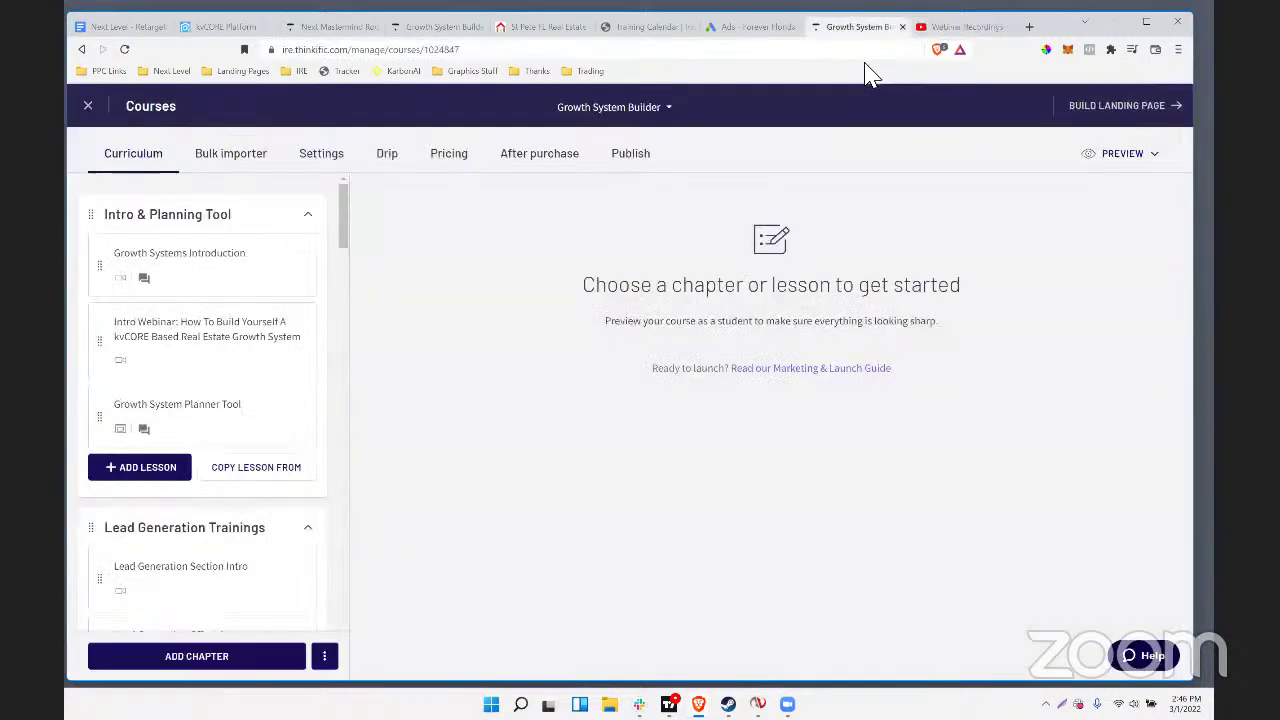
{"action": "scroll", "coordinate": [247, 385], "scroll_direction": "down", "scroll_amount": 2}
{"action": "scroll", "coordinate": [224, 386], "scroll_direction": "down", "scroll_amount": 2}
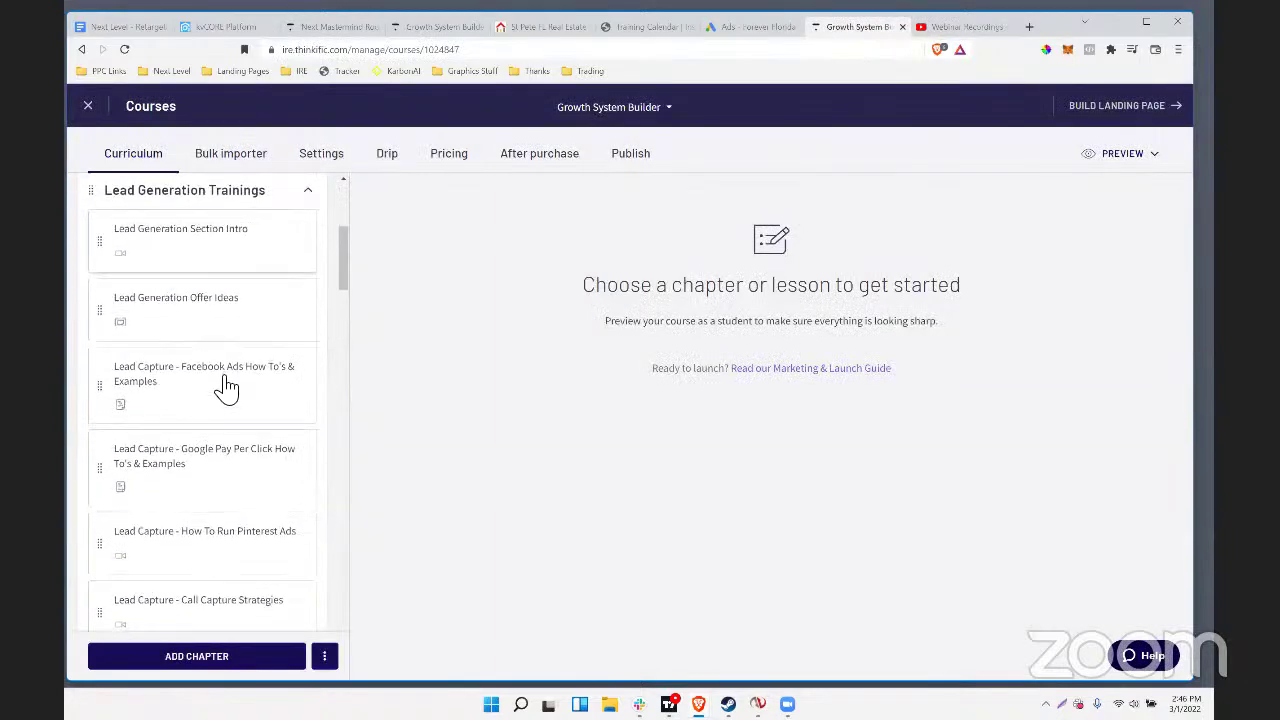
{"action": "scroll", "coordinate": [226, 388], "scroll_direction": "down", "scroll_amount": 1}
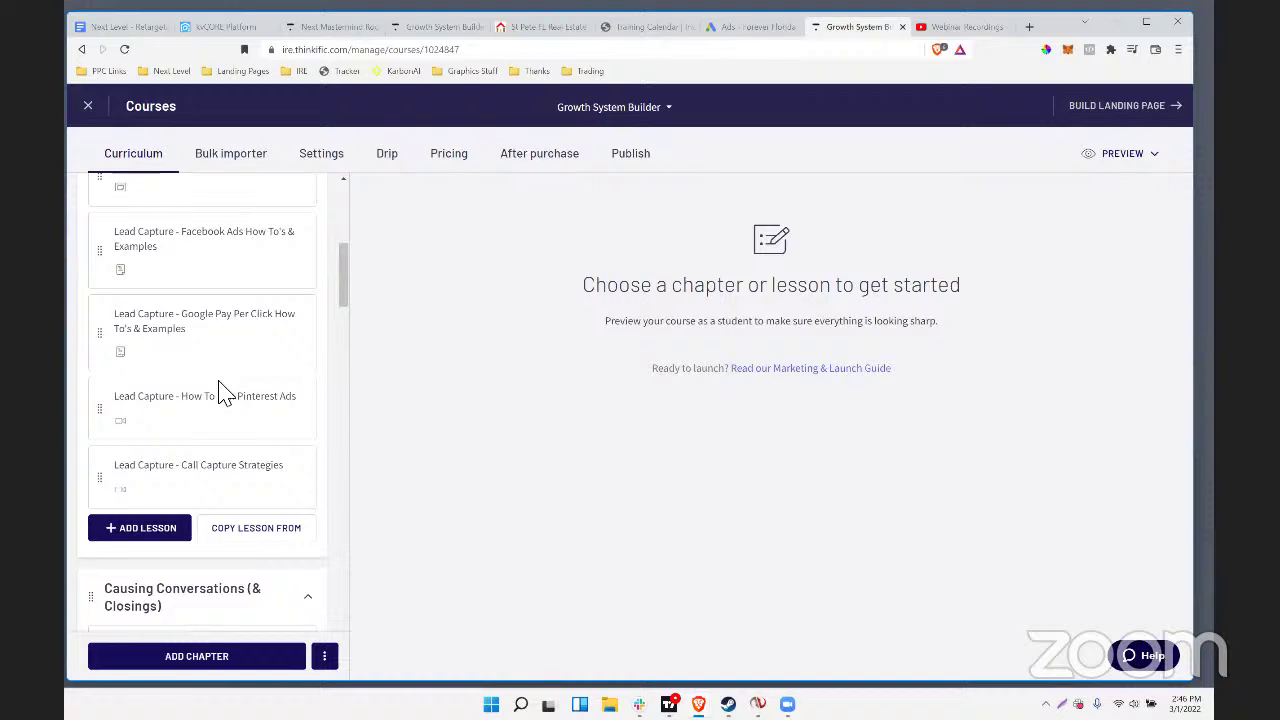
{"action": "scroll", "coordinate": [257, 451], "scroll_direction": "down", "scroll_amount": 3}
{"action": "scroll", "coordinate": [263, 455], "scroll_direction": "down", "scroll_amount": 10}
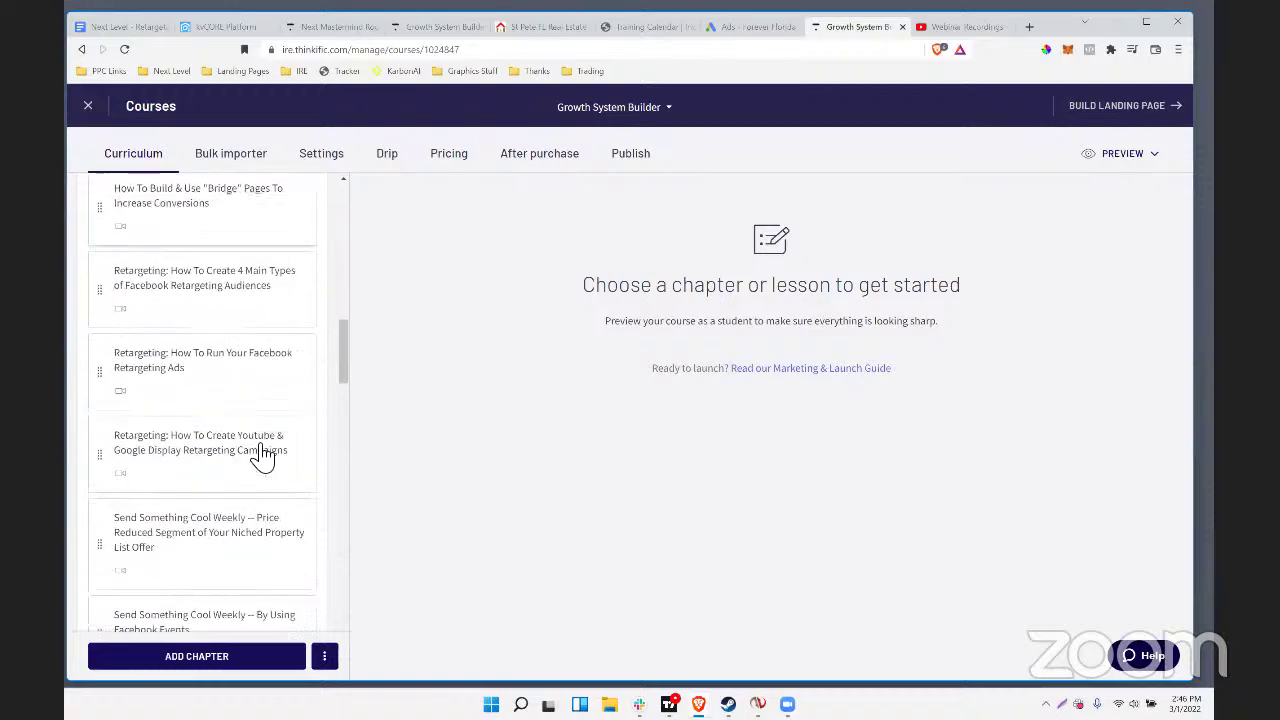
{"action": "scroll", "coordinate": [265, 457], "scroll_direction": "up", "scroll_amount": 5}
{"action": "scroll", "coordinate": [265, 455], "scroll_direction": "up", "scroll_amount": 4}
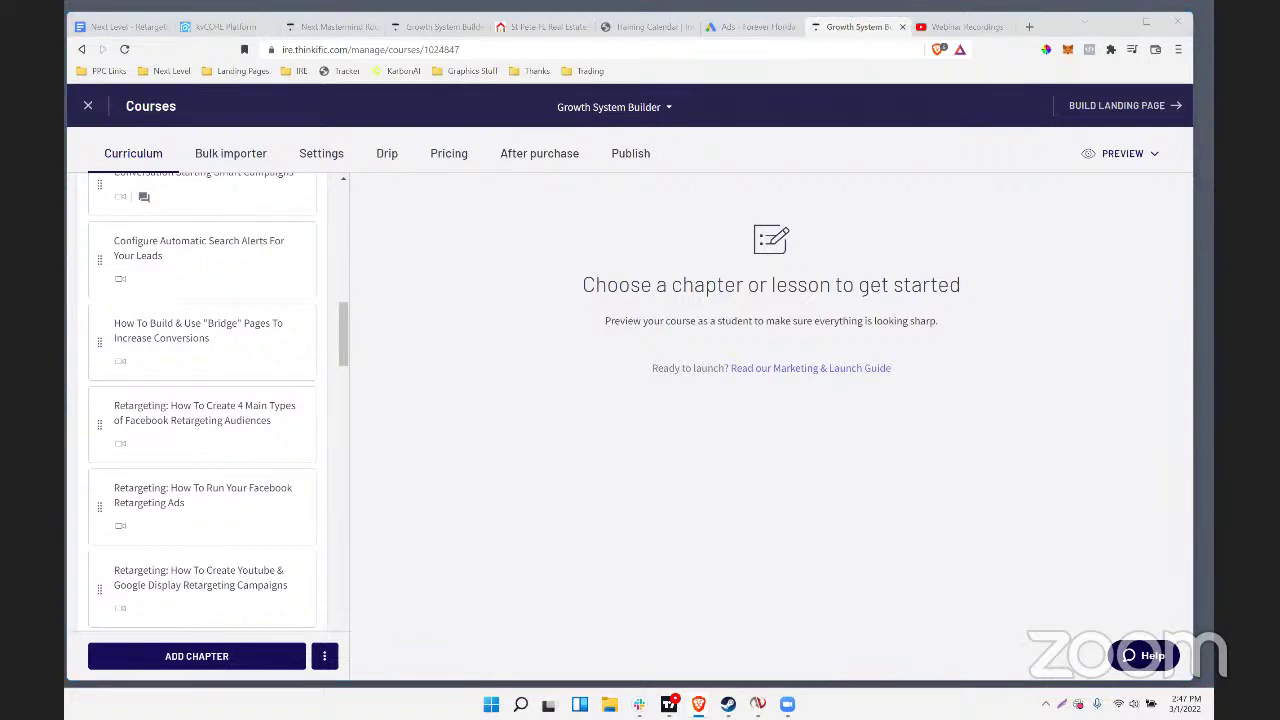
Return to the Webinar Recordings playlist on YouTube and copy its web address
{"action": "left_click", "coordinate": [966, 27]}
{"action": "scroll", "coordinate": [671, 229], "scroll_direction": "up", "scroll_amount": 12}
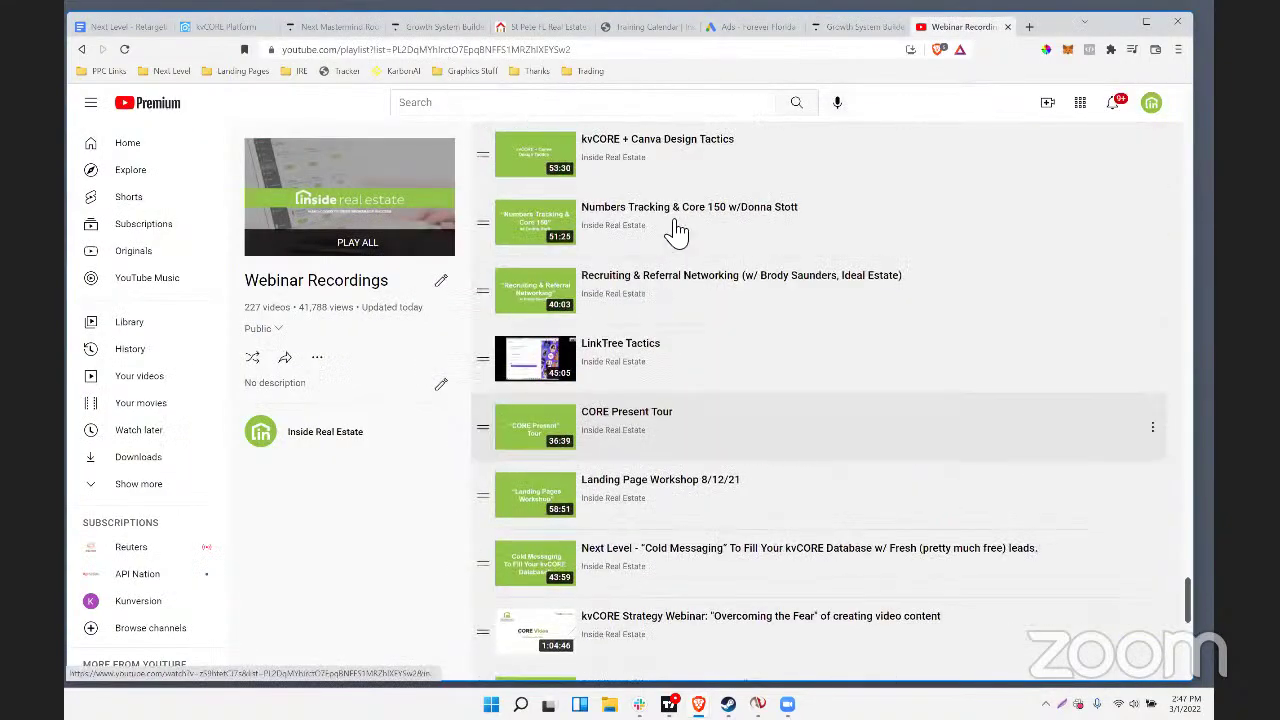
{"action": "scroll", "coordinate": [686, 257], "scroll_direction": "up", "scroll_amount": 10}
{"action": "left_click_drag", "start_coordinate": [1187, 390], "coordinate": [1187, 100]}
{"action": "right_click", "coordinate": [536, 50]}
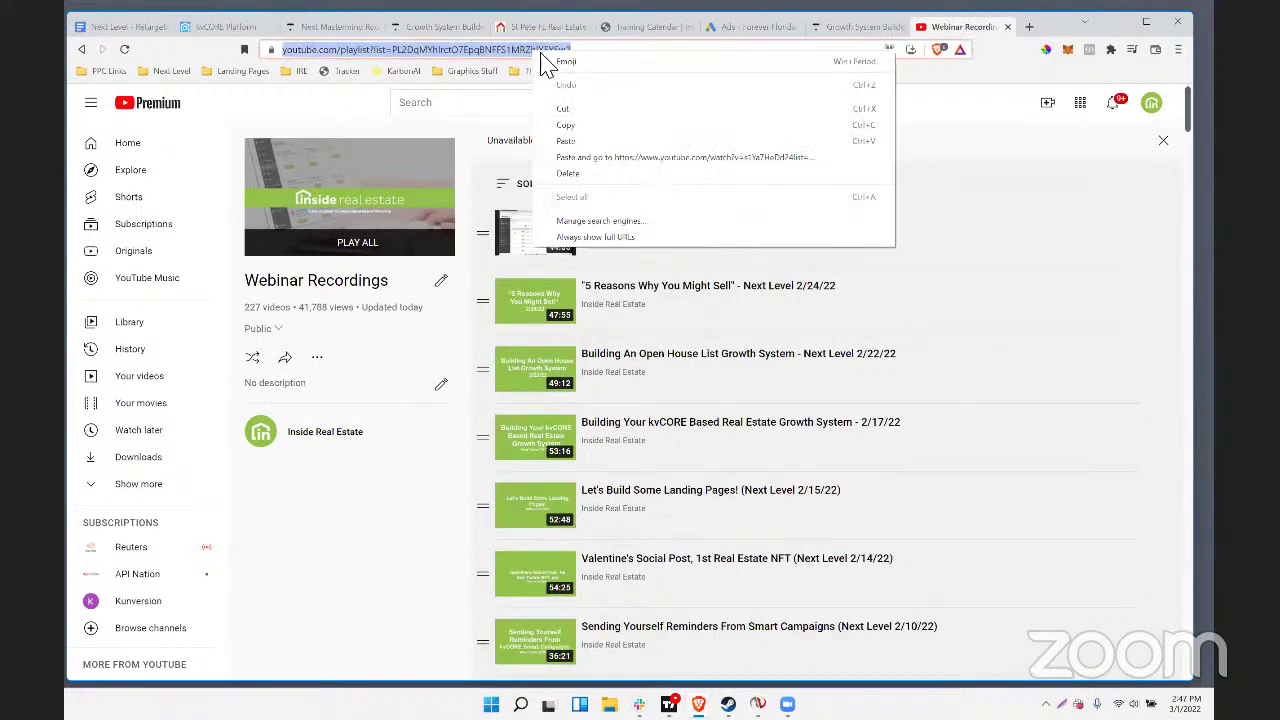
{"action": "left_click", "coordinate": [571, 126]}
{"action": "key", "text": "alt+Tab"}
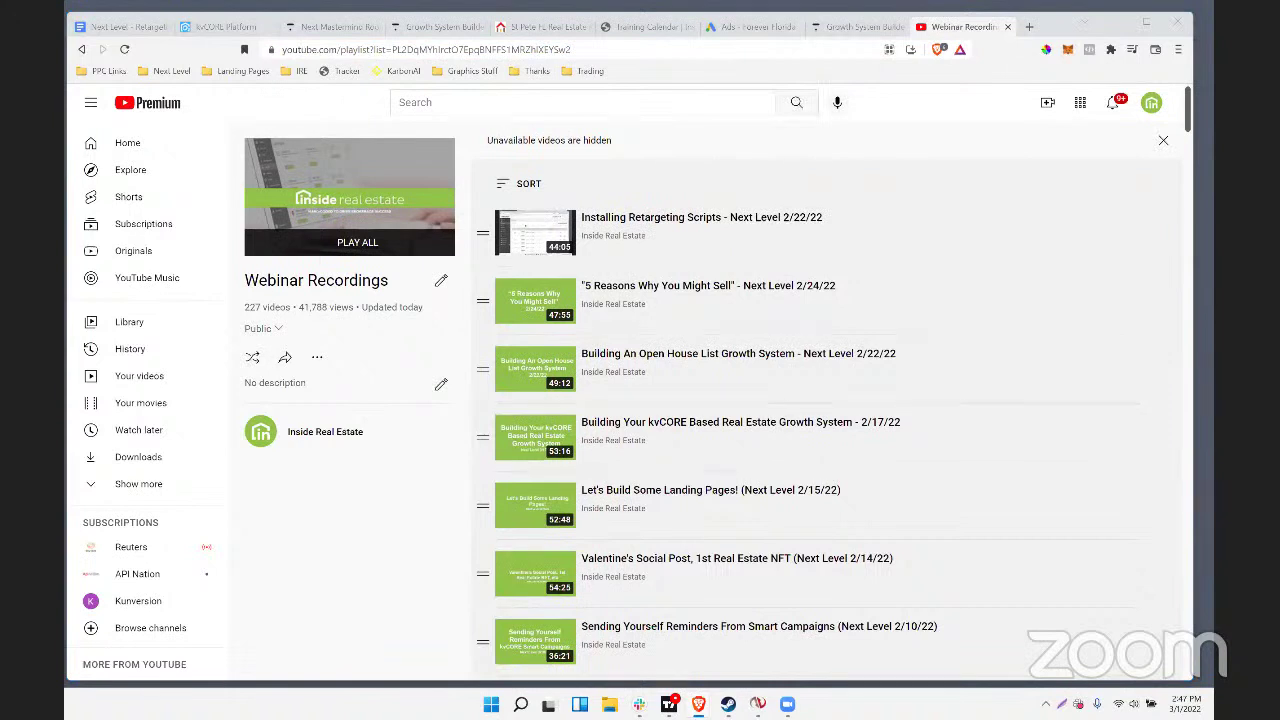
Highlight and open the "Installing Retargeting Scripts - Next Level 2/22/22" recording, and pause its playback
{"action": "left_click_drag", "start_coordinate": [852, 226], "coordinate": [771, 263]}
{"action": "left_click_drag", "start_coordinate": [665, 250], "coordinate": [588, 226]}
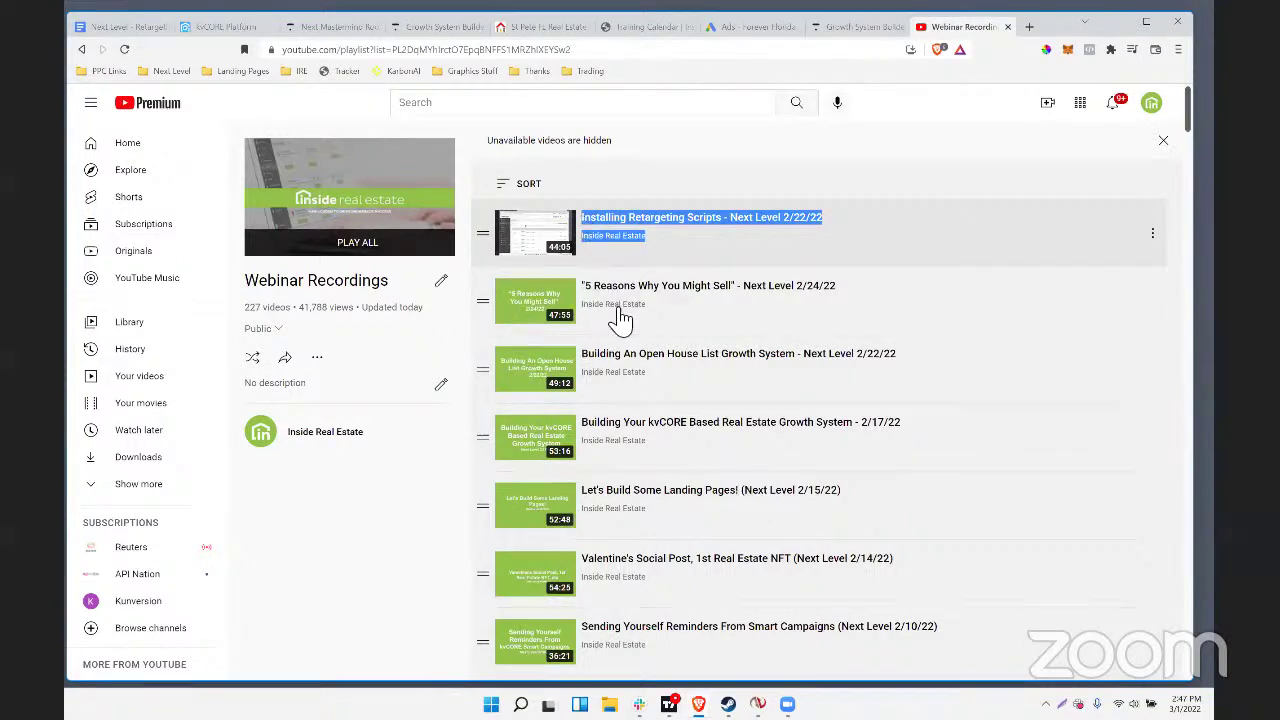
{"action": "left_click", "coordinate": [605, 248]}
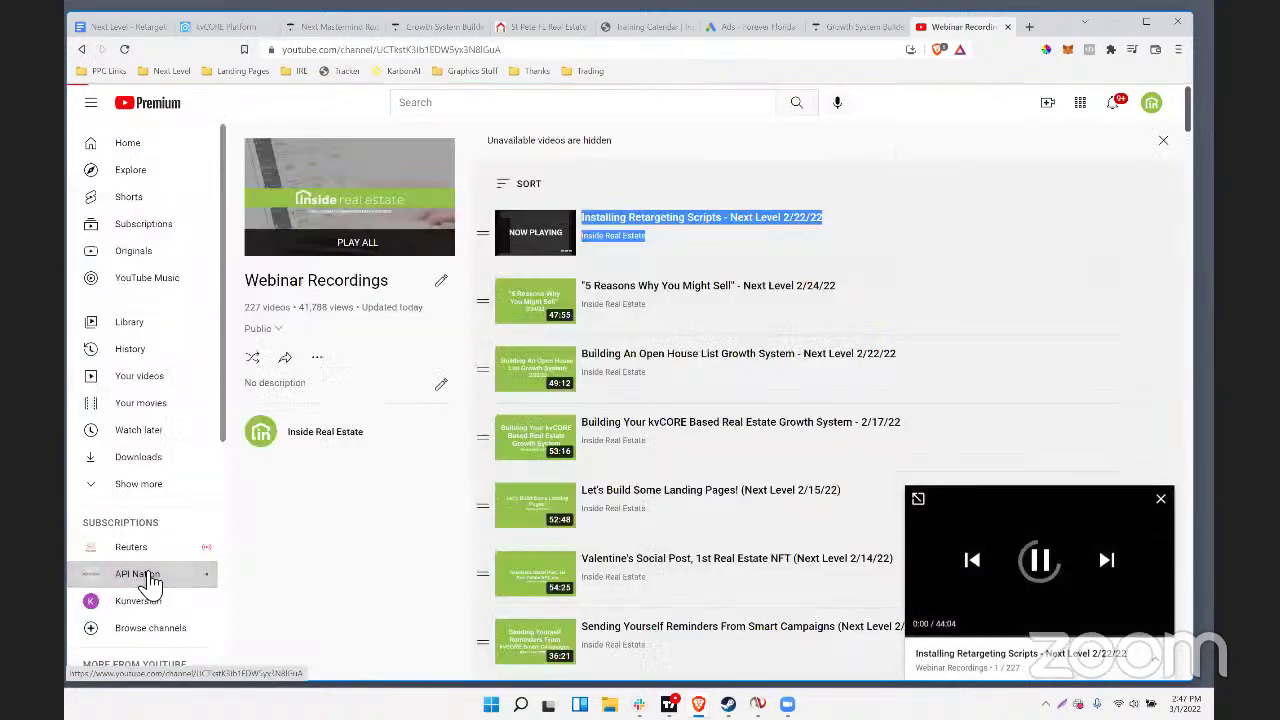
{"action": "left_click", "coordinate": [1041, 562]}
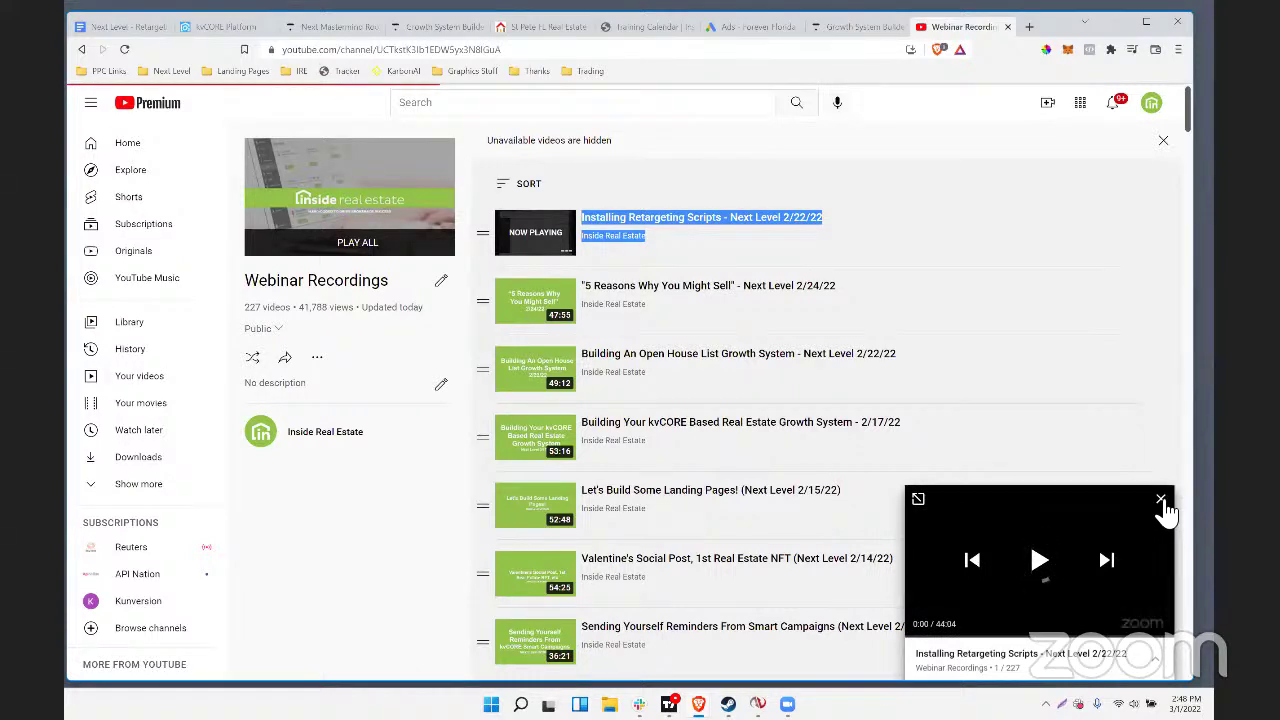
Switch to kvCORE, close the Next Level Mastermind offer, search the Coaching marketplace for "retargeting", and go back to all products
{"action": "left_click", "coordinate": [213, 30]}
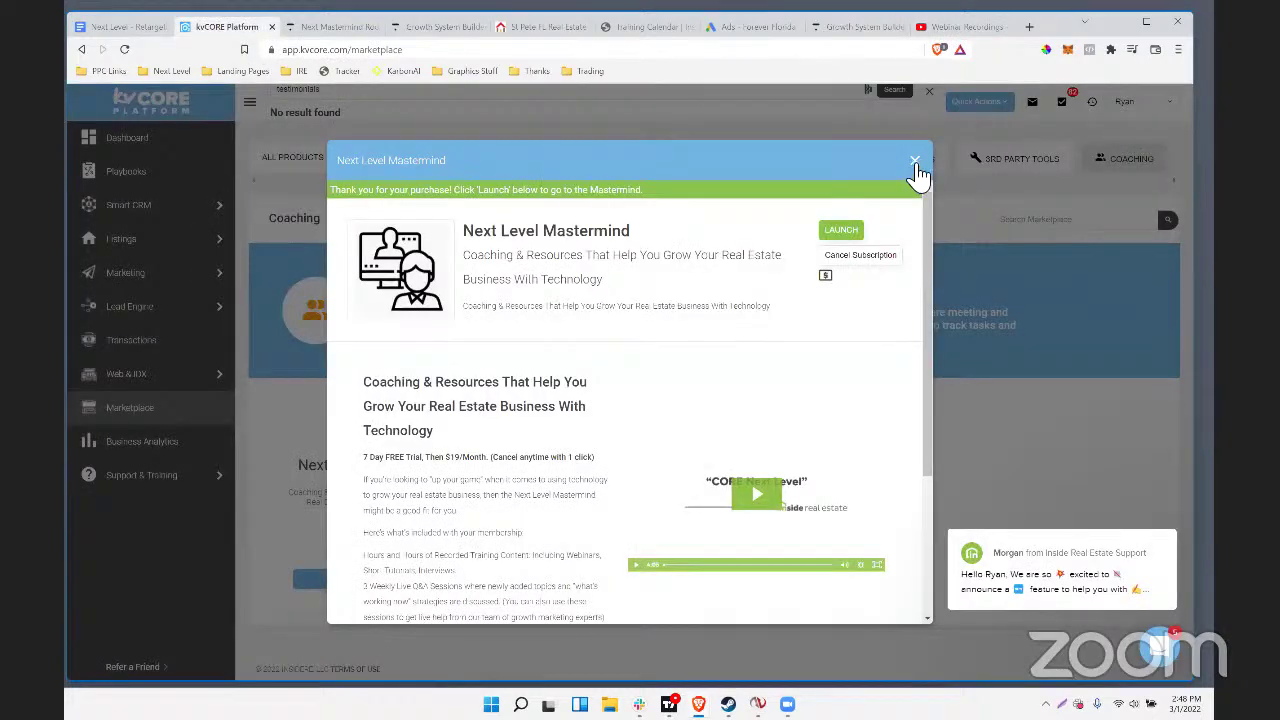
{"action": "left_click", "coordinate": [915, 165]}
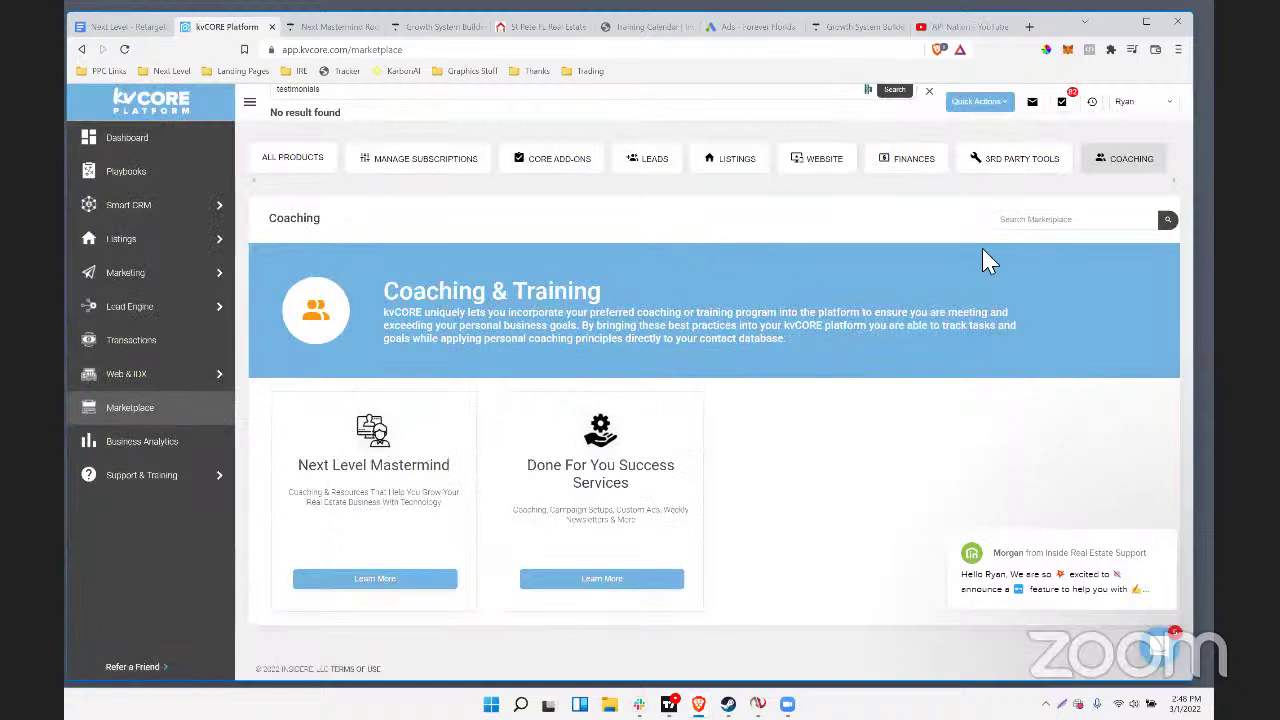
{"action": "left_click", "coordinate": [1065, 224]}
{"action": "type", "text": "retargeting"}
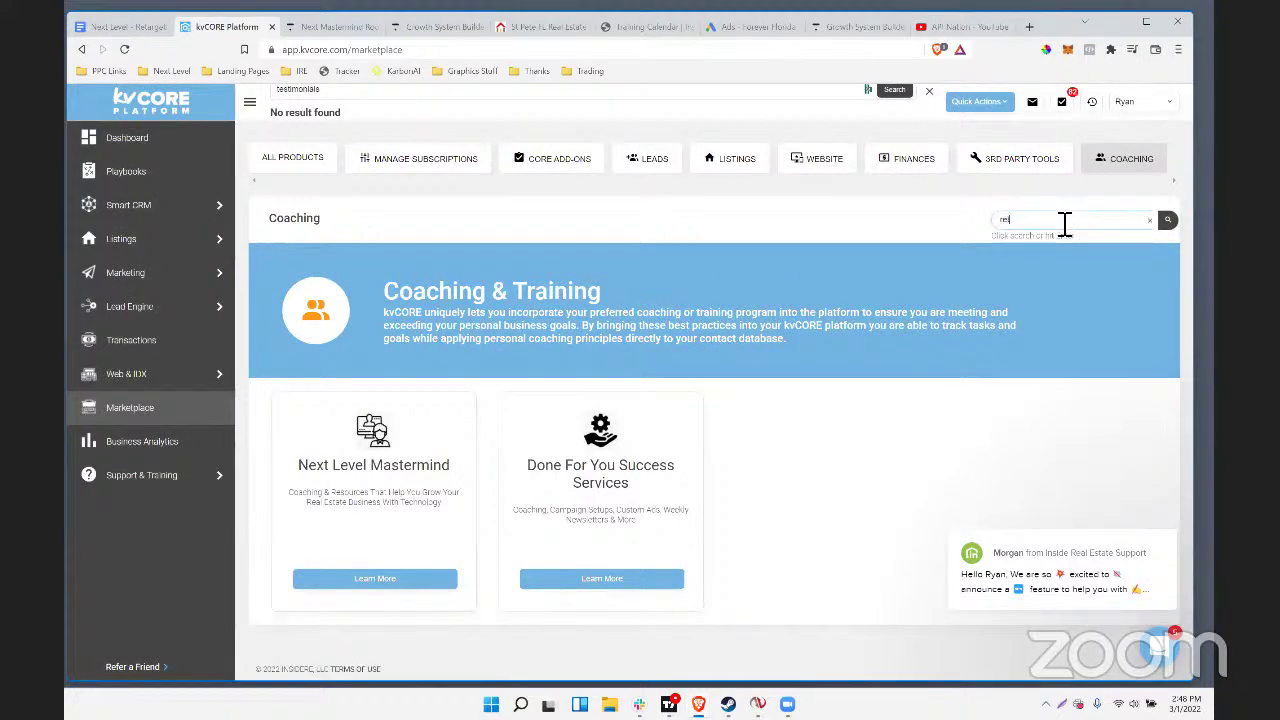
{"action": "key", "text": "Return"}
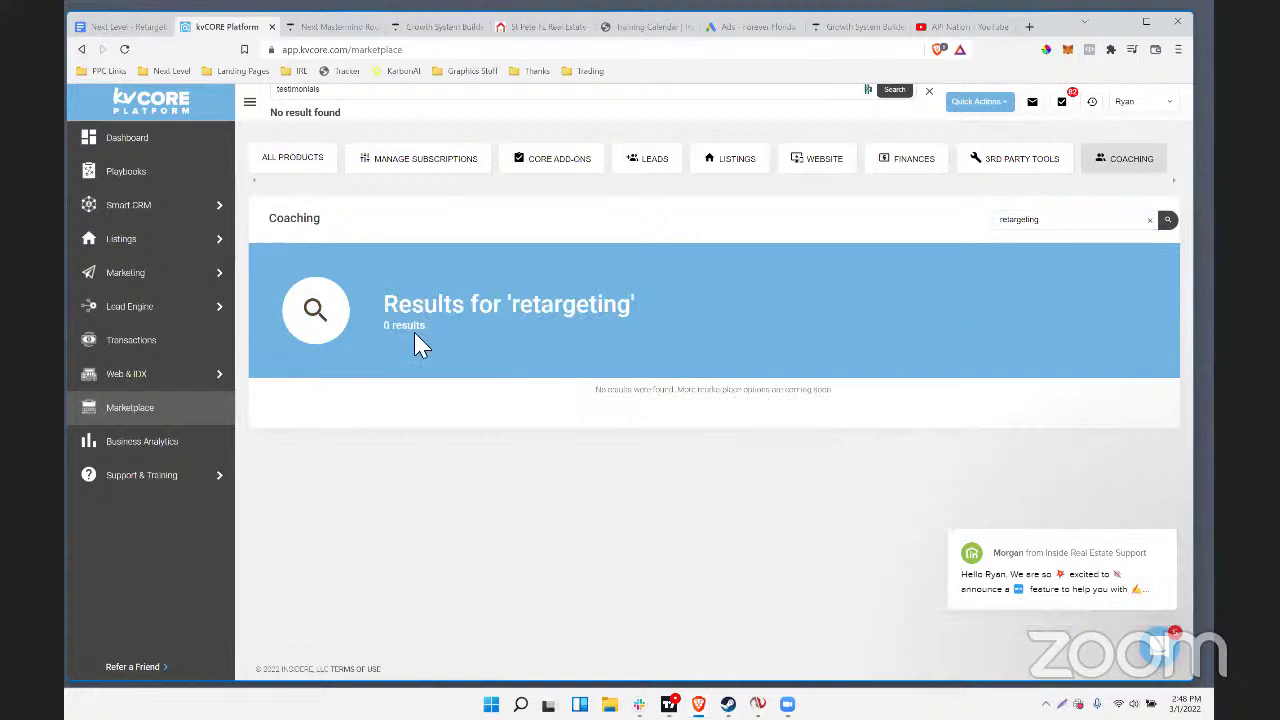
{"action": "left_click", "coordinate": [280, 160]}
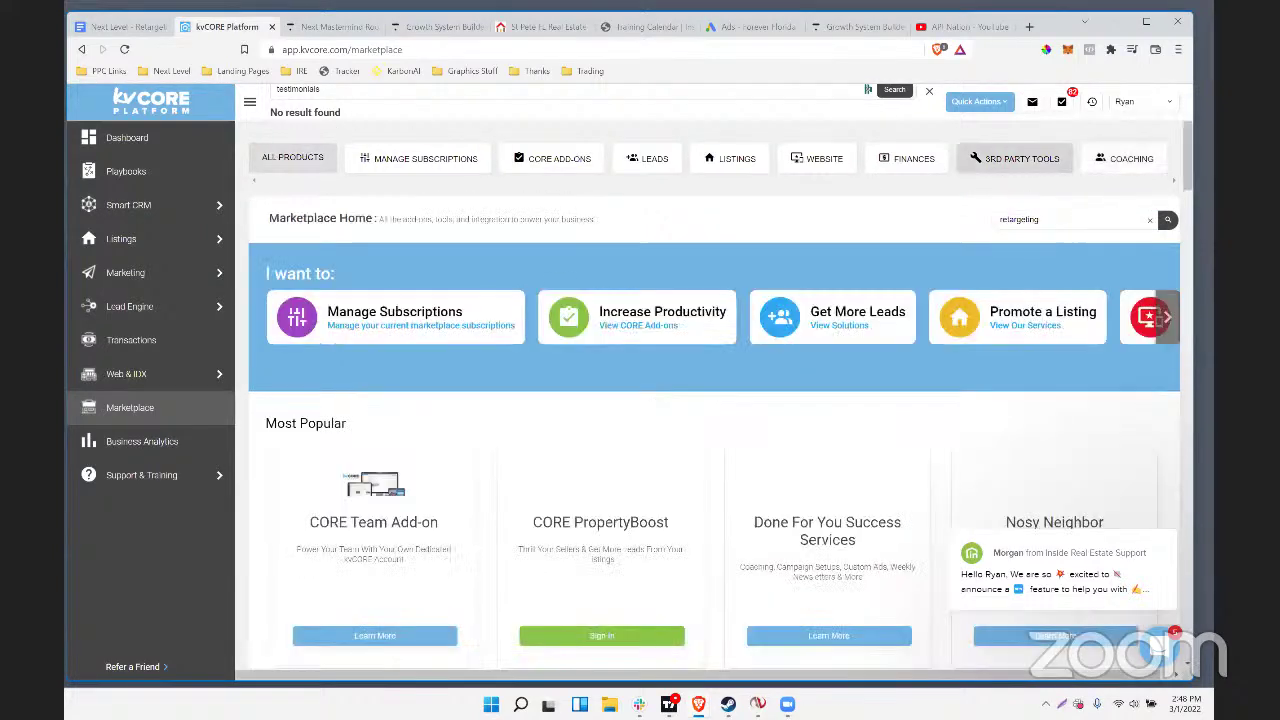